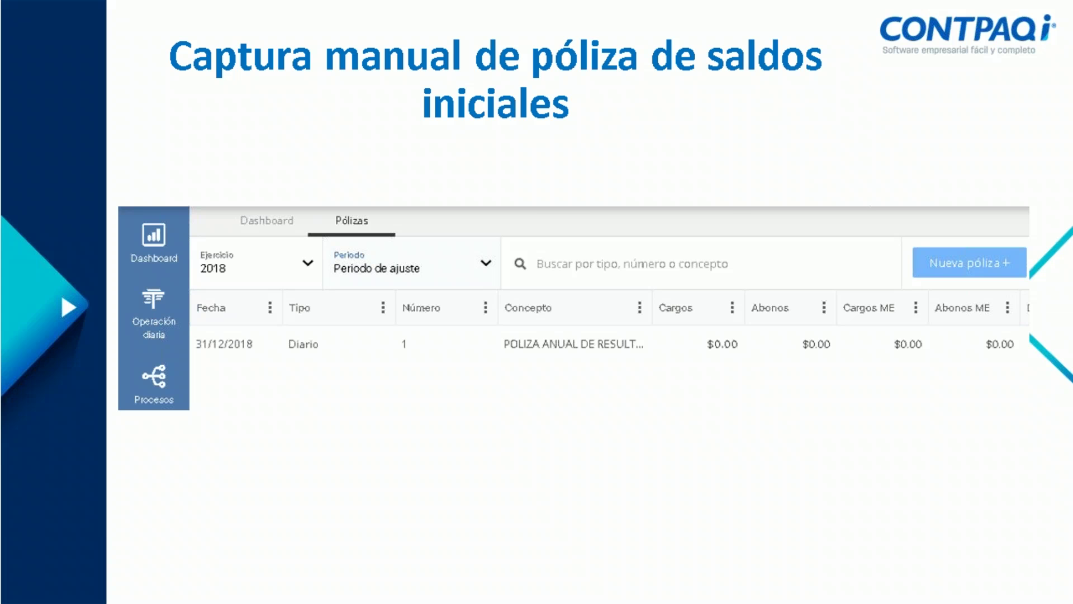
Exit the slideshow to edit slide 49, 'Captura manual de póliza de saldos iniciales'
key(Escape)
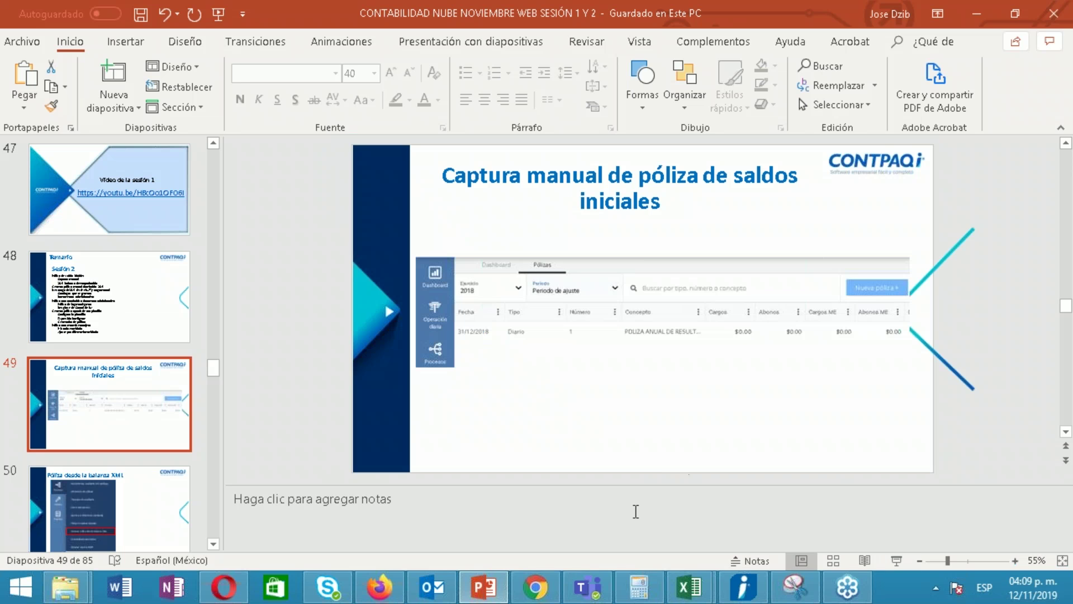
Close the bank-expense póliza template and sign out of CONTPAQi
click(531, 592)
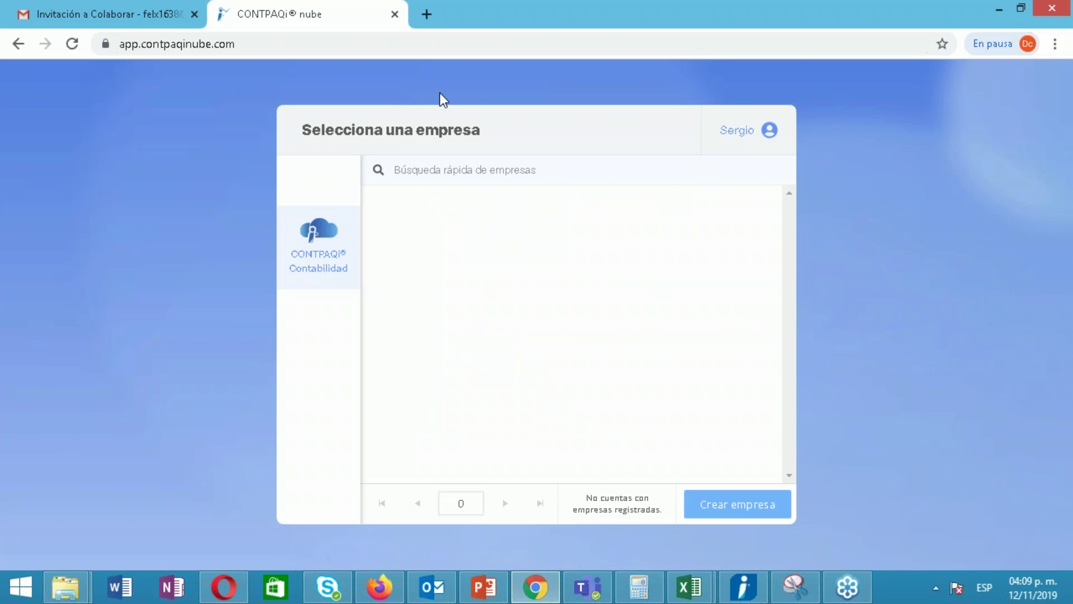
click(379, 587)
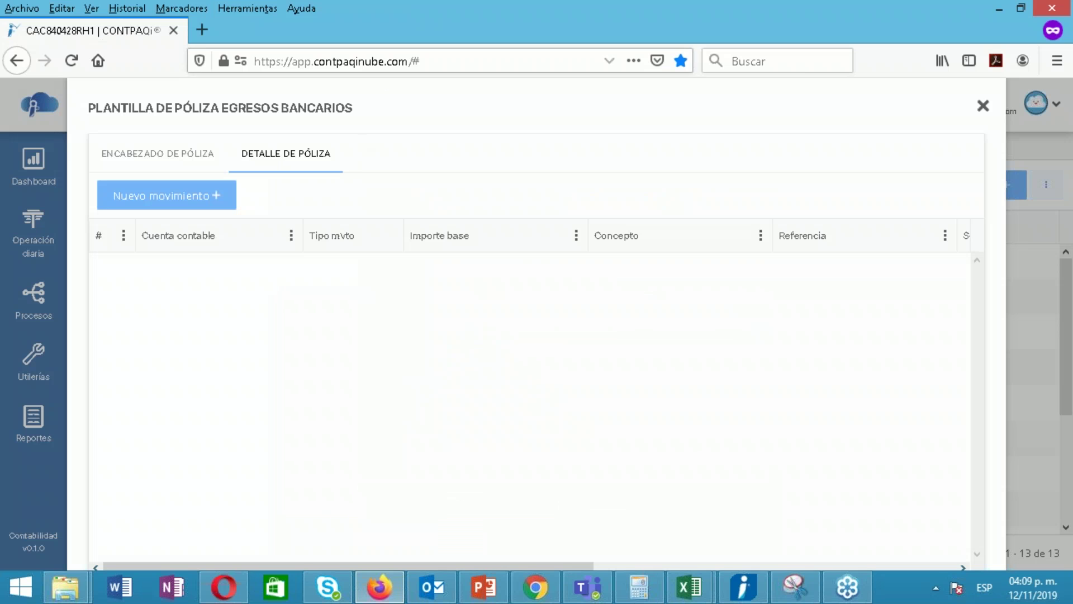
click(983, 106)
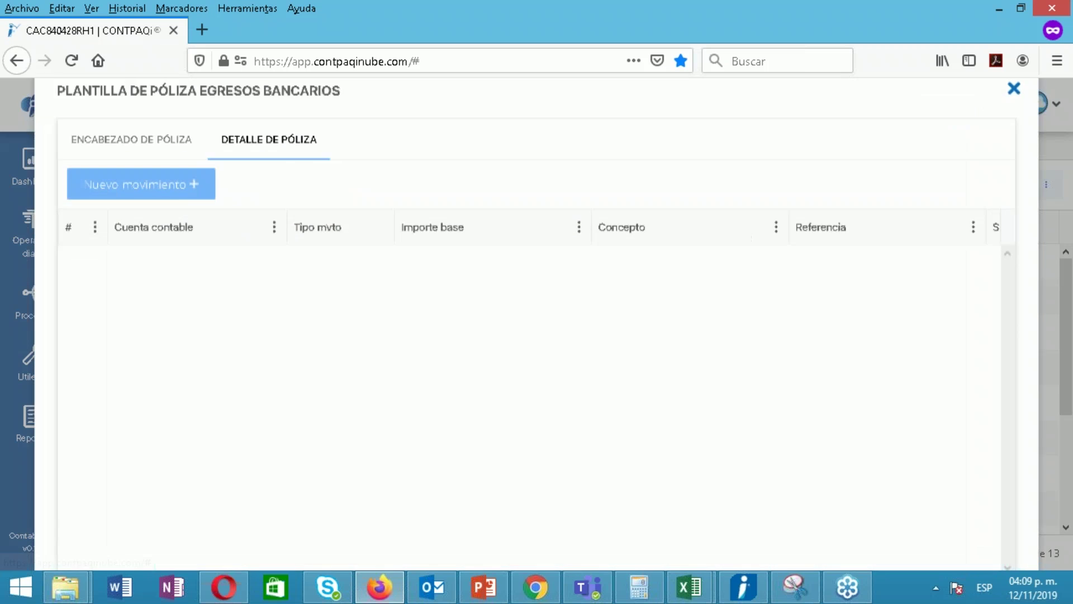
click(1037, 105)
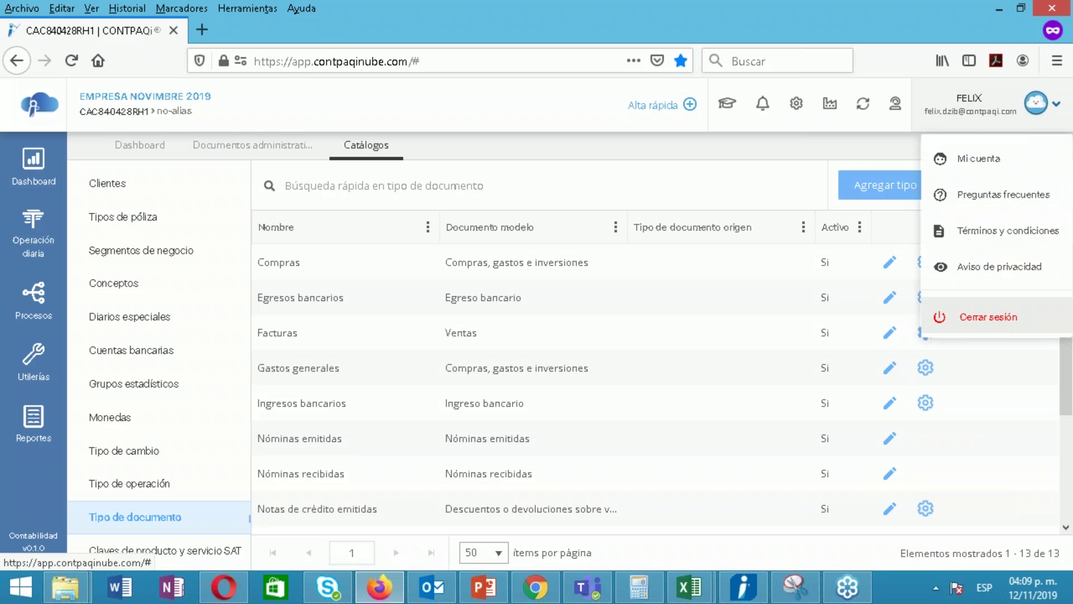
click(989, 316)
click(489, 377)
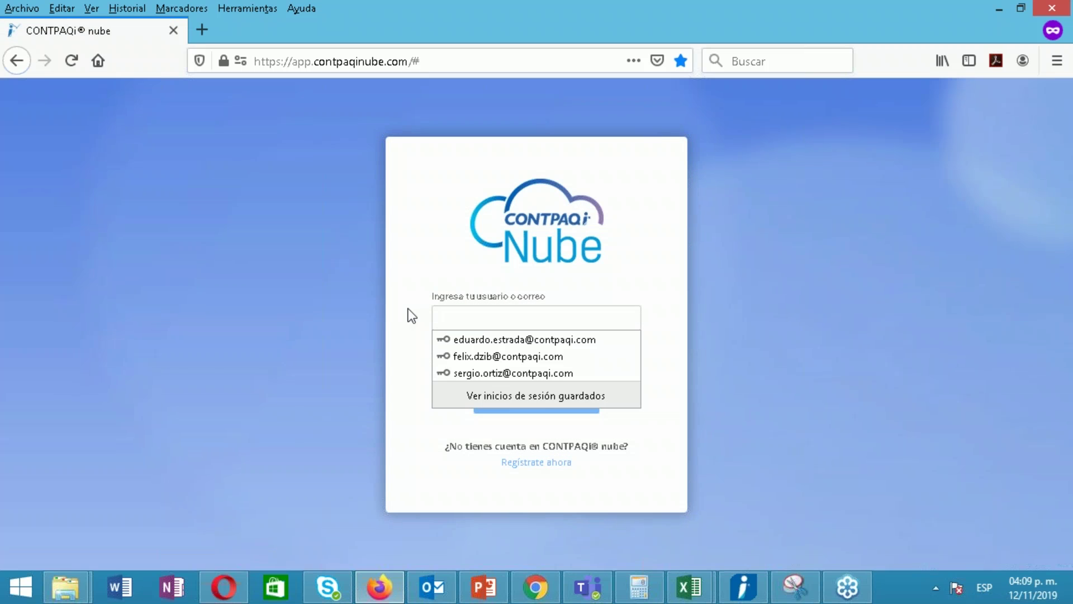
Sign back in with the saved username and password, then focus the company search box
click(484, 357)
click(513, 411)
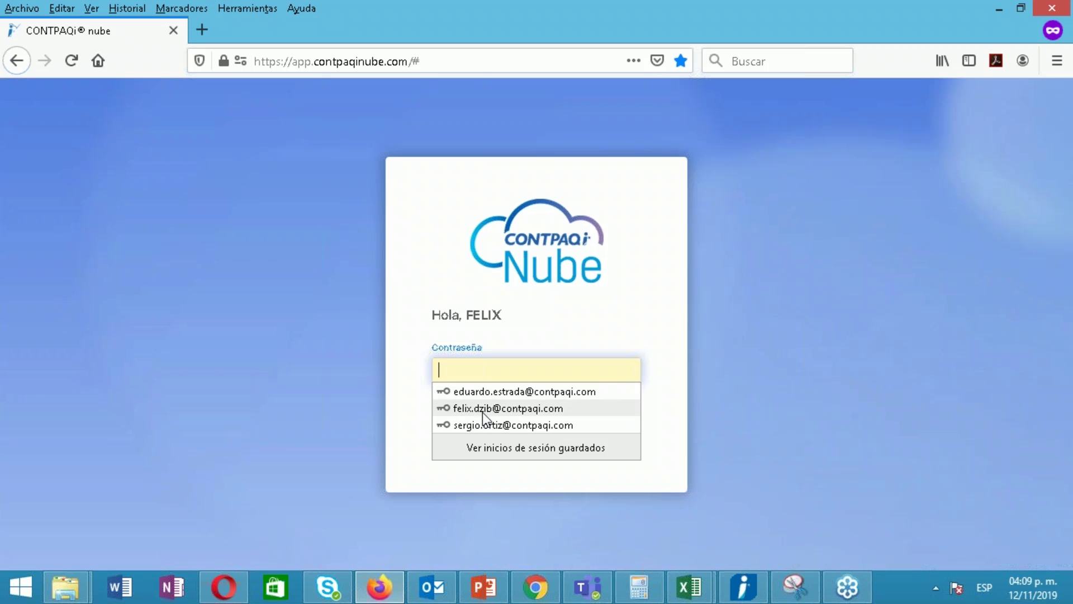
click(485, 410)
click(504, 424)
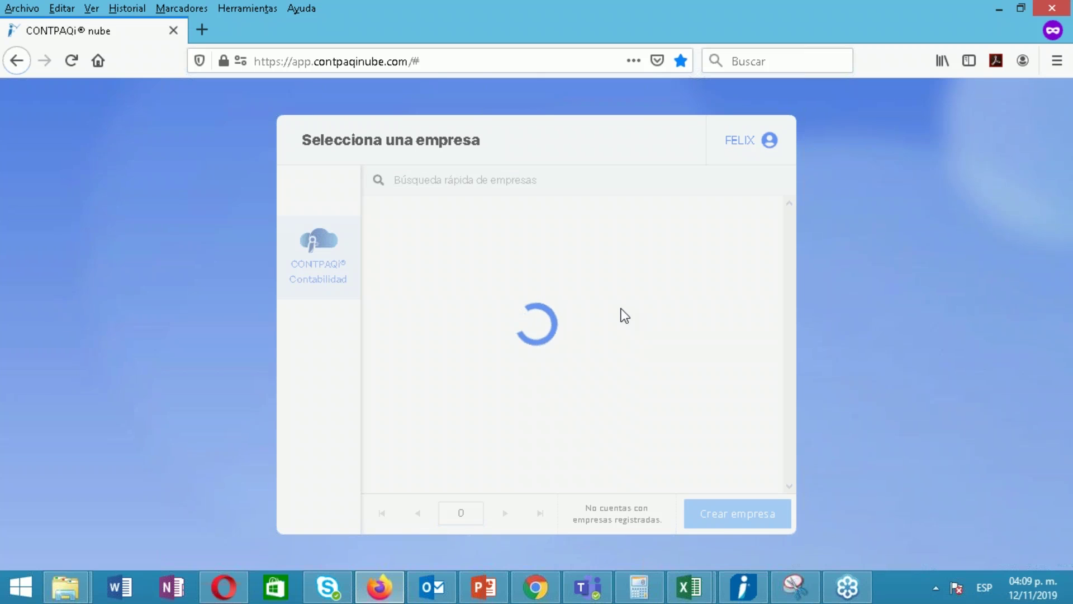
click(652, 172)
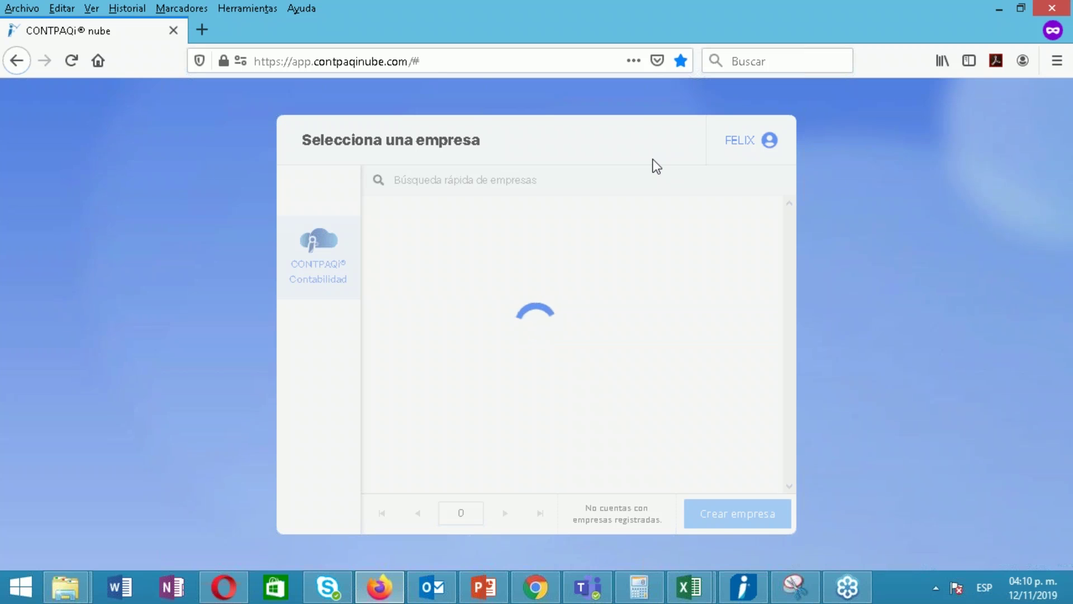
Leave CONTPAQi in the other browser window and select the Firefox page address
triple_click(540, 113)
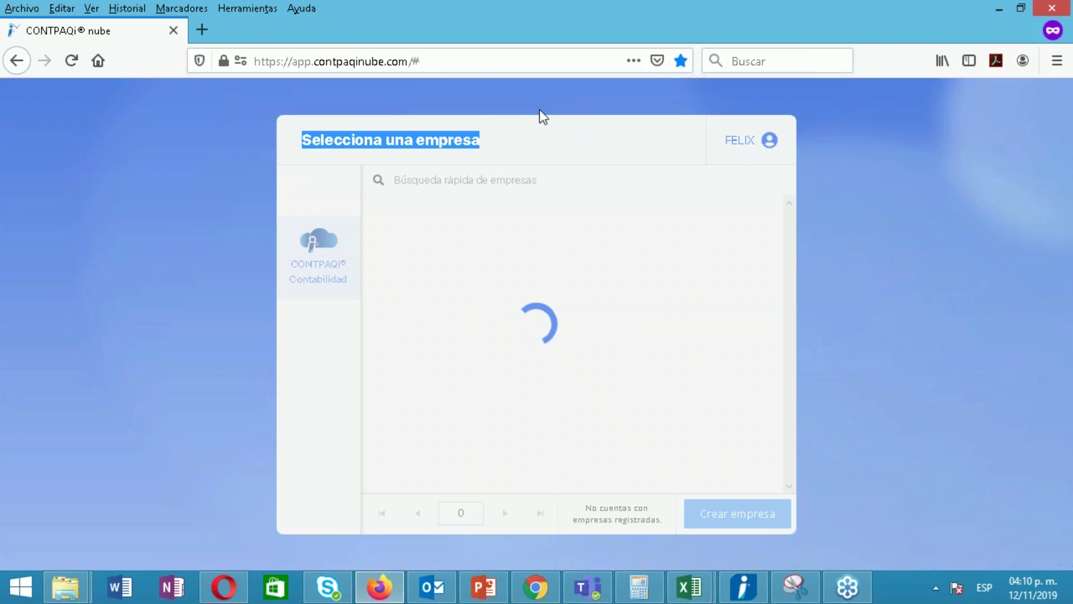
click(324, 273)
click(465, 62)
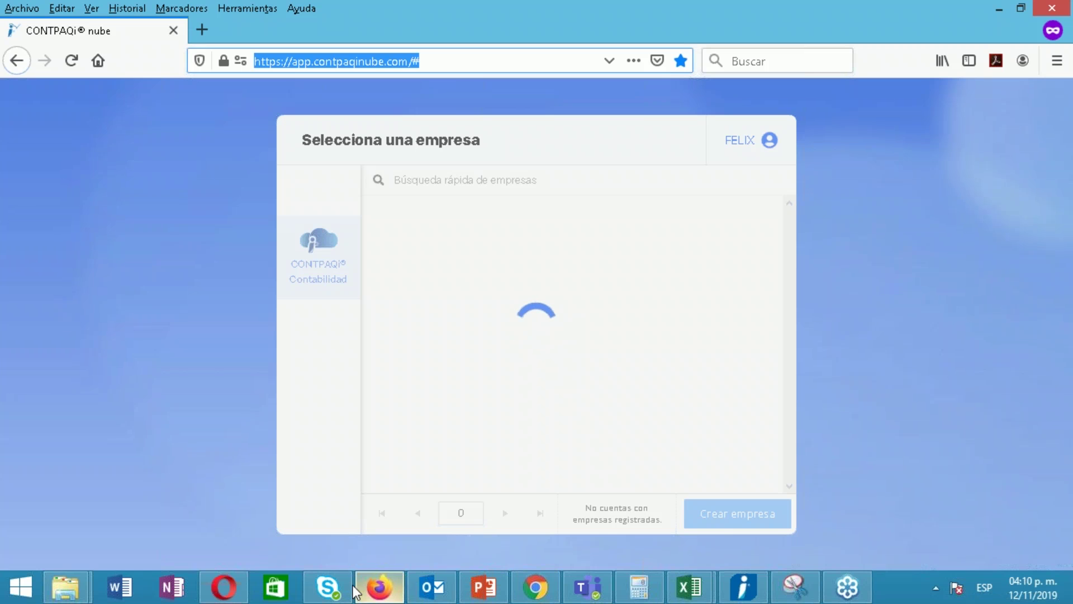
click(380, 588)
click(379, 588)
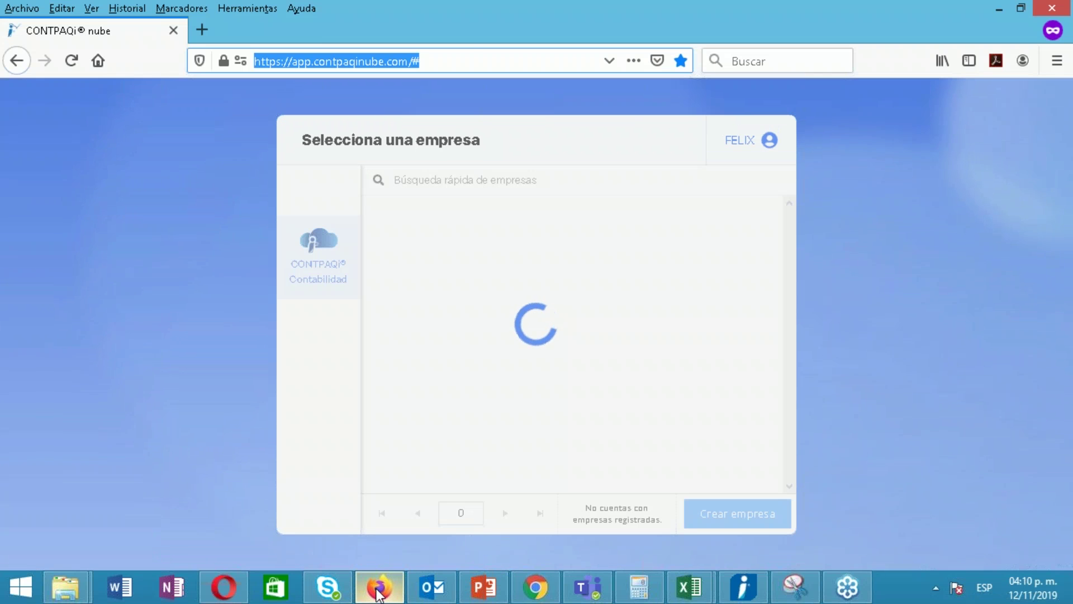
click(554, 583)
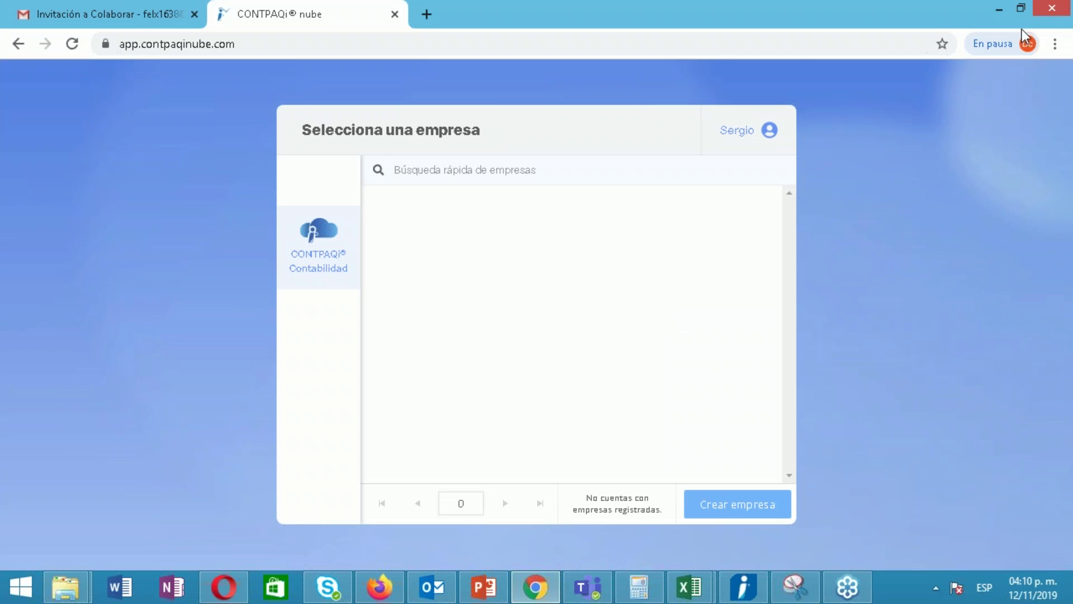
click(595, 190)
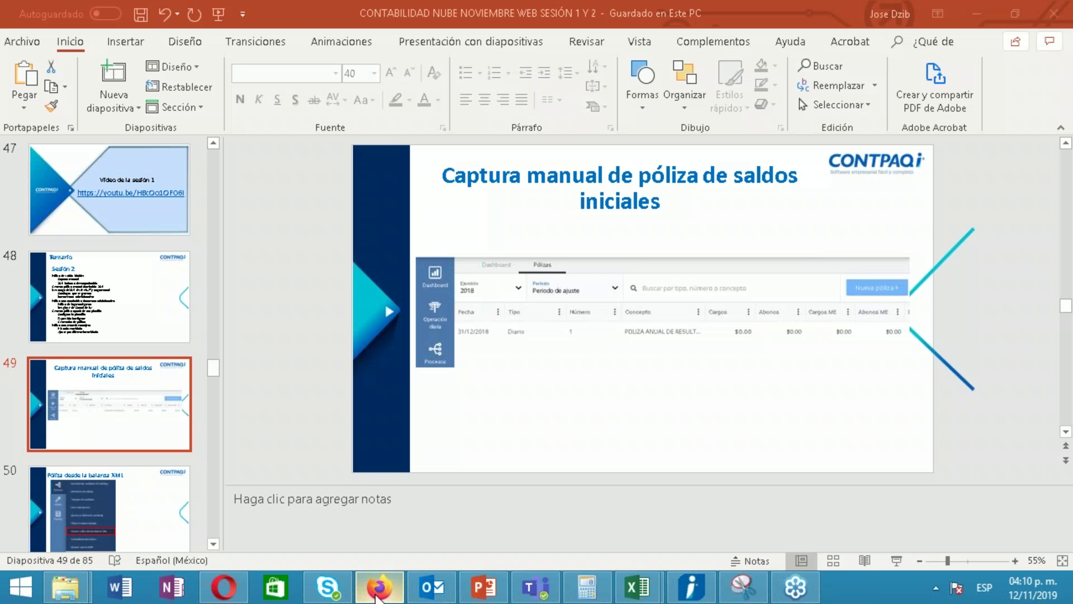
click(375, 588)
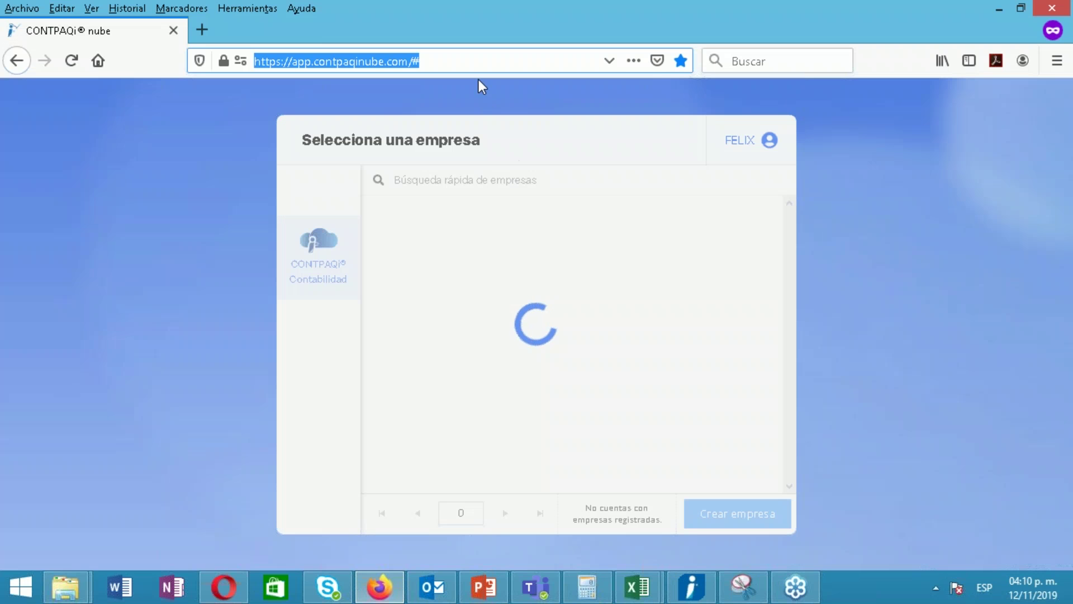
click(479, 63)
drag(479, 63, 209, 92)
key(ctrl+c)
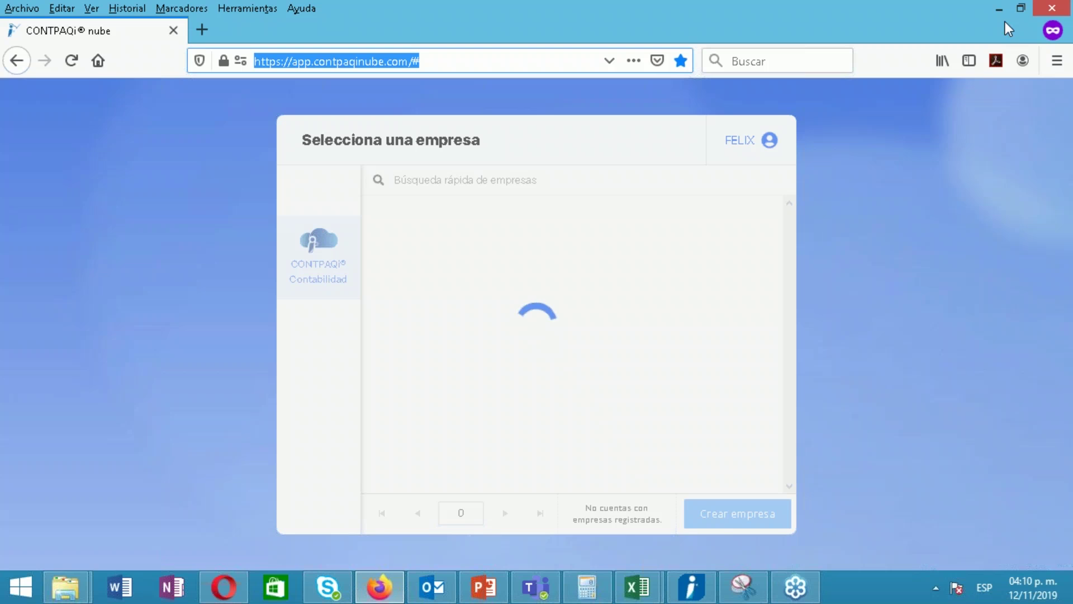
Close Firefox, confirming leaving the page, and reopen it past the default-browser prompt
click(1056, 8)
click(597, 295)
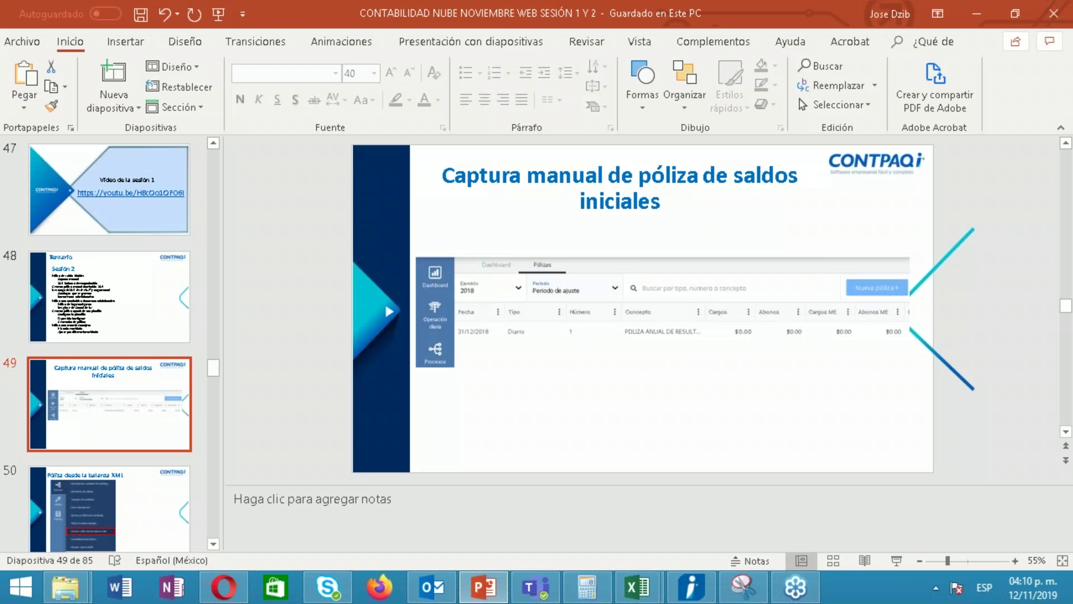
click(388, 587)
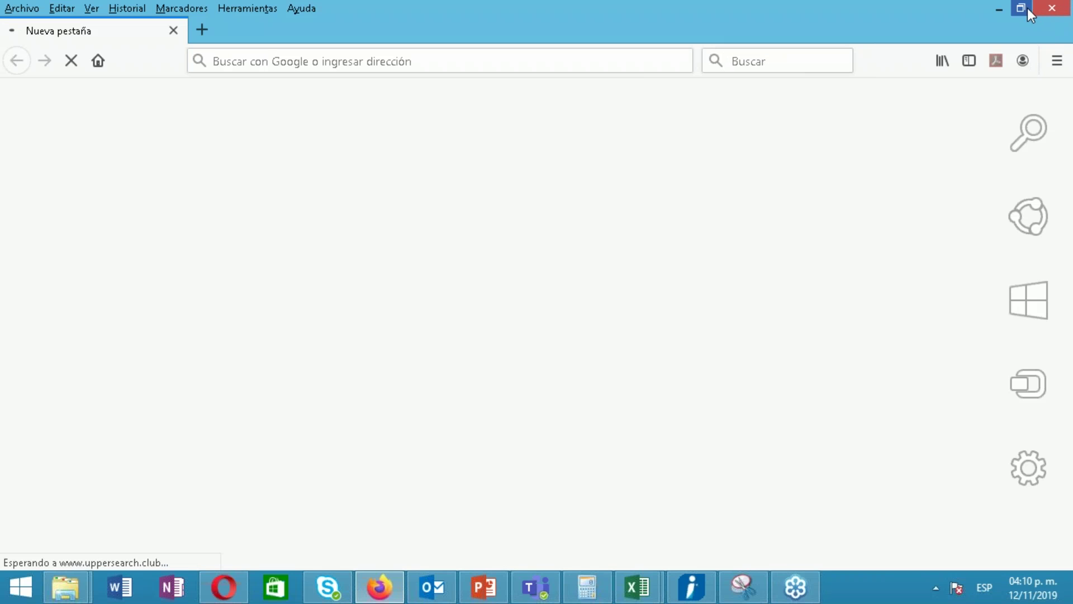
click(732, 229)
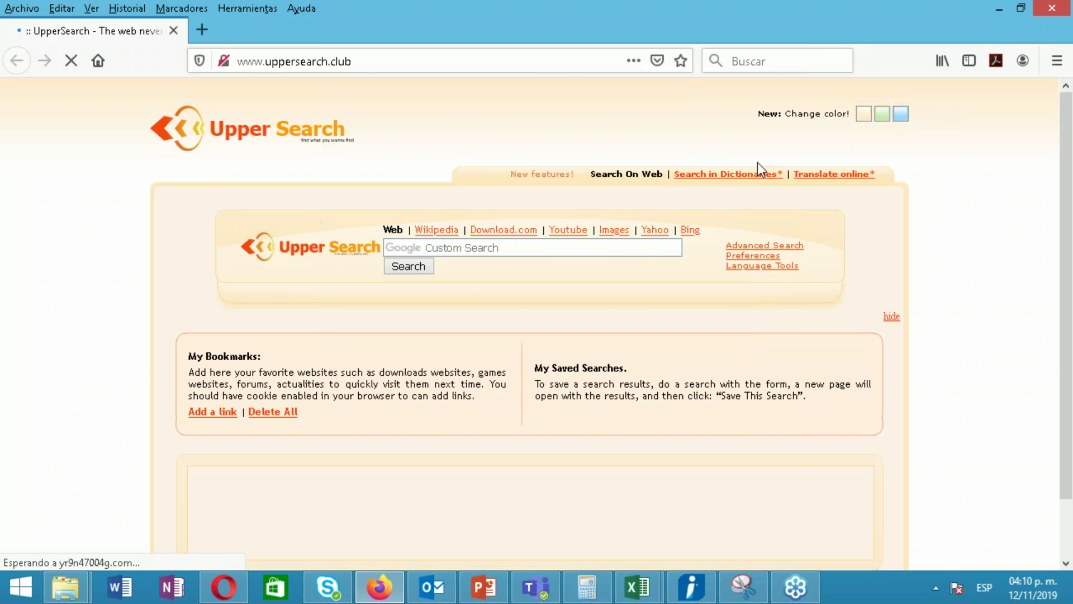
Load the CONTPAQi nube address in a new private window, close the old window, and maximize it
double_click(817, 8)
click(835, 81)
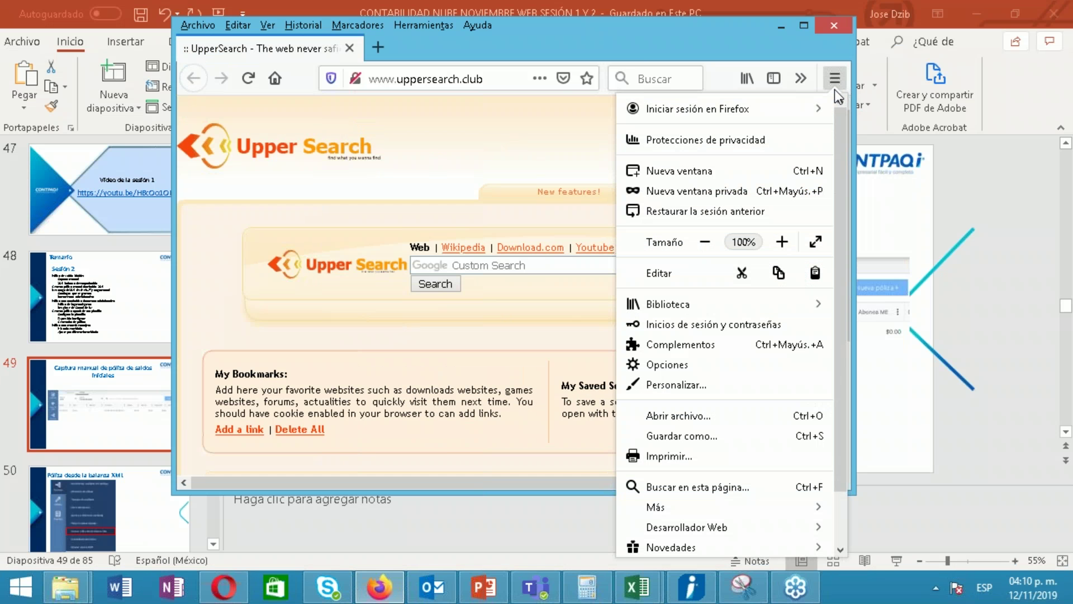
click(727, 192)
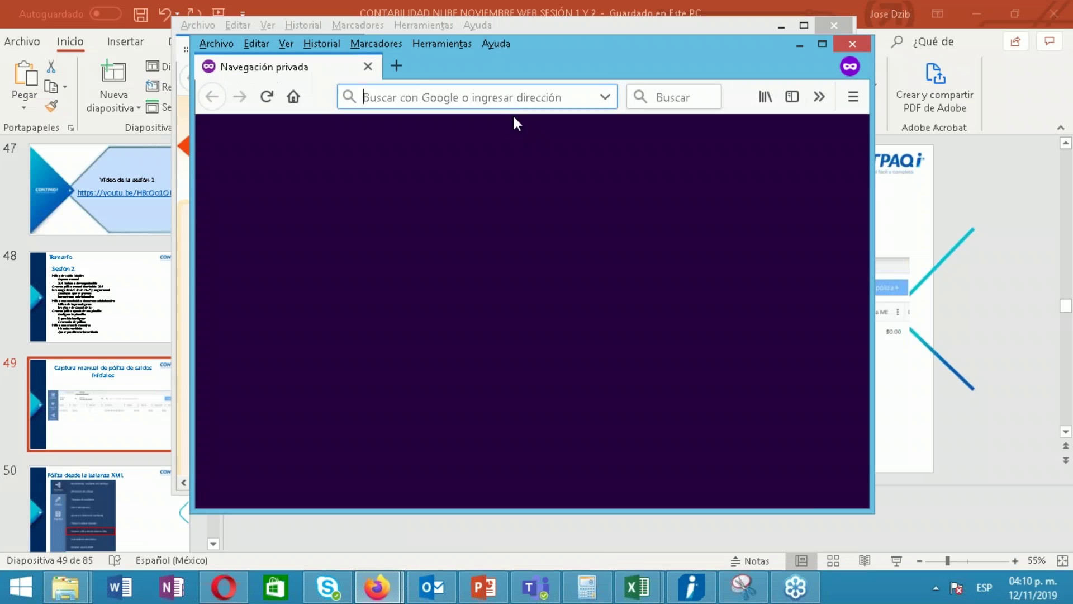
key(ctrl+v)
key(Return)
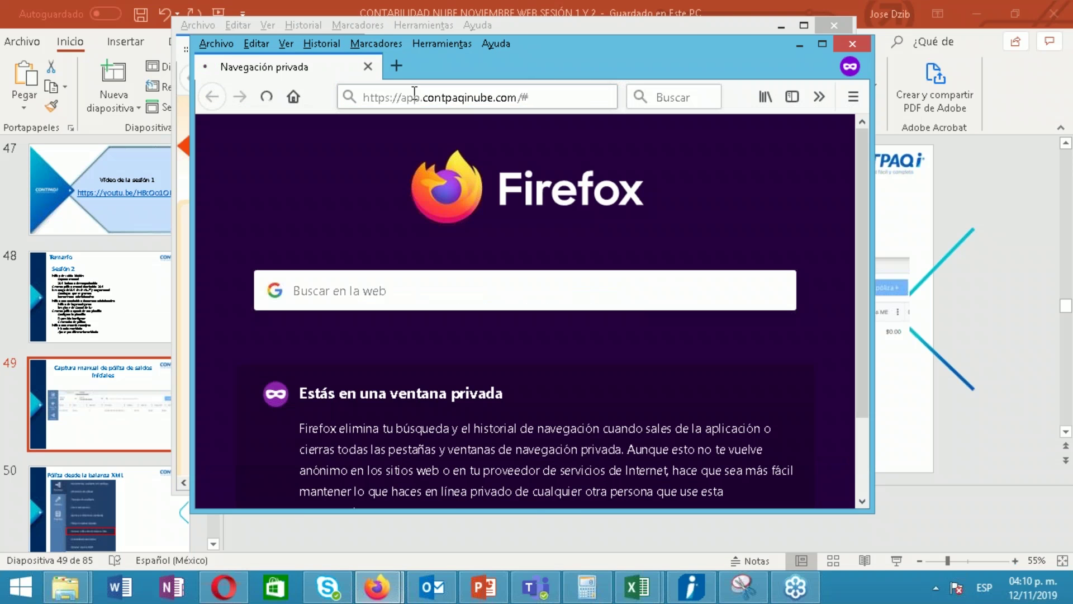
click(800, 46)
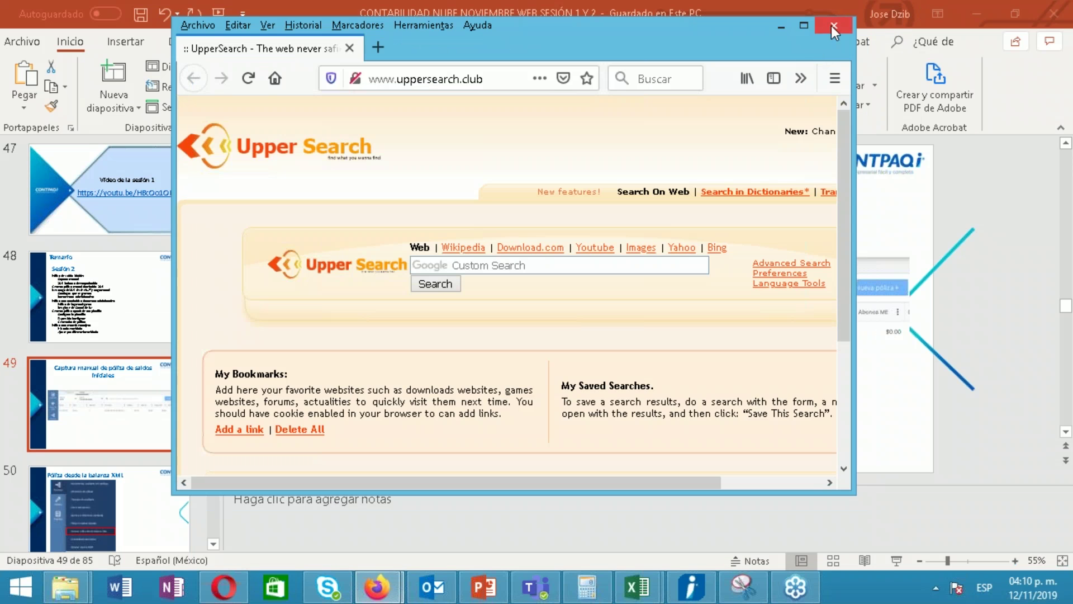
click(833, 26)
click(380, 587)
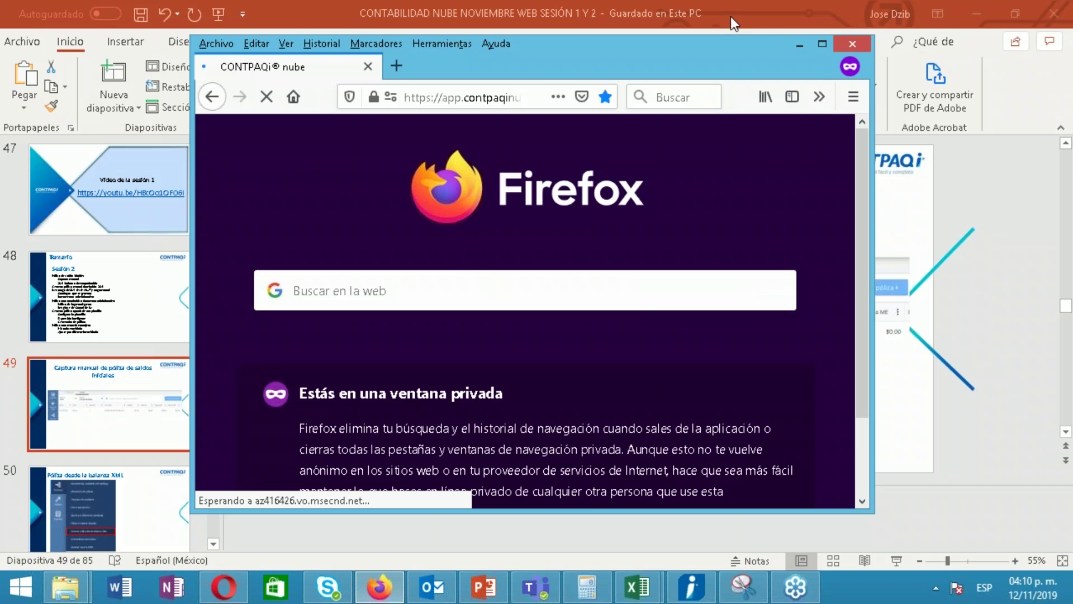
click(820, 45)
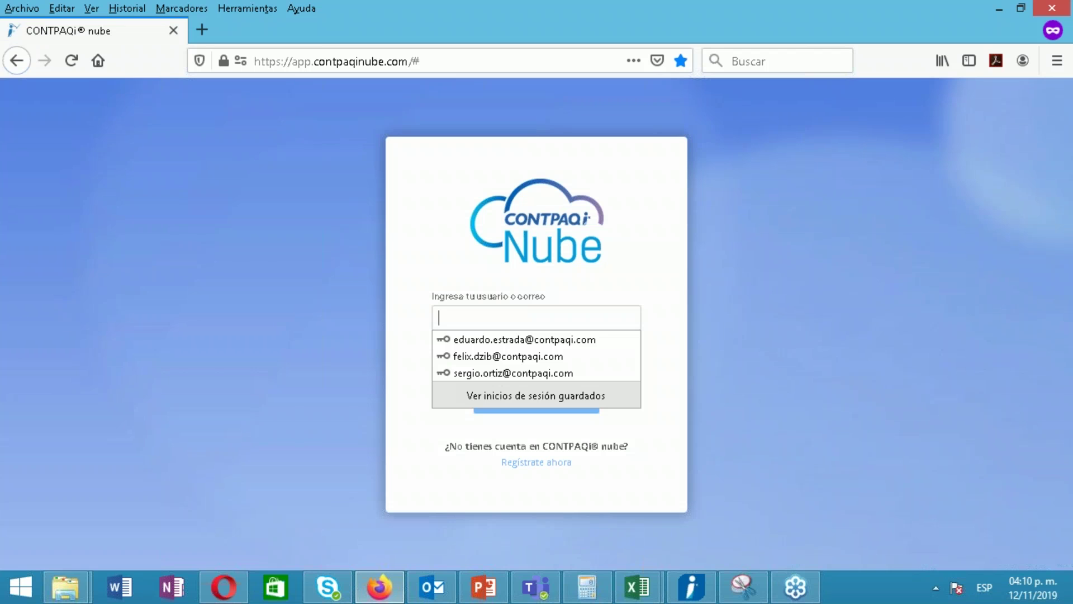
Sign in with the saved username and password and open the PRUEBA PILOTO2 company
click(542, 366)
click(553, 325)
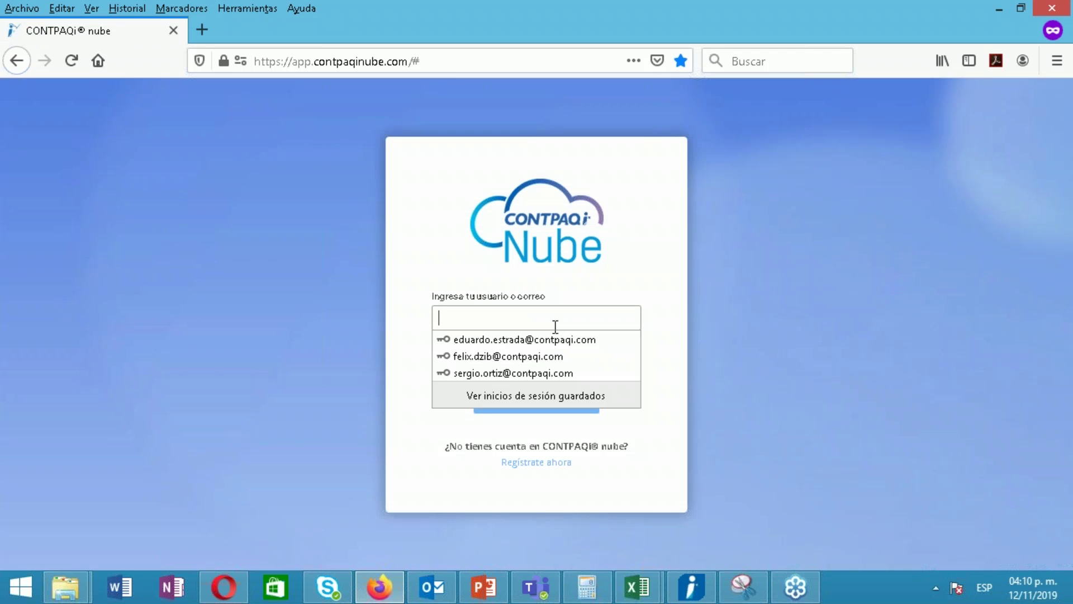
click(531, 358)
click(534, 400)
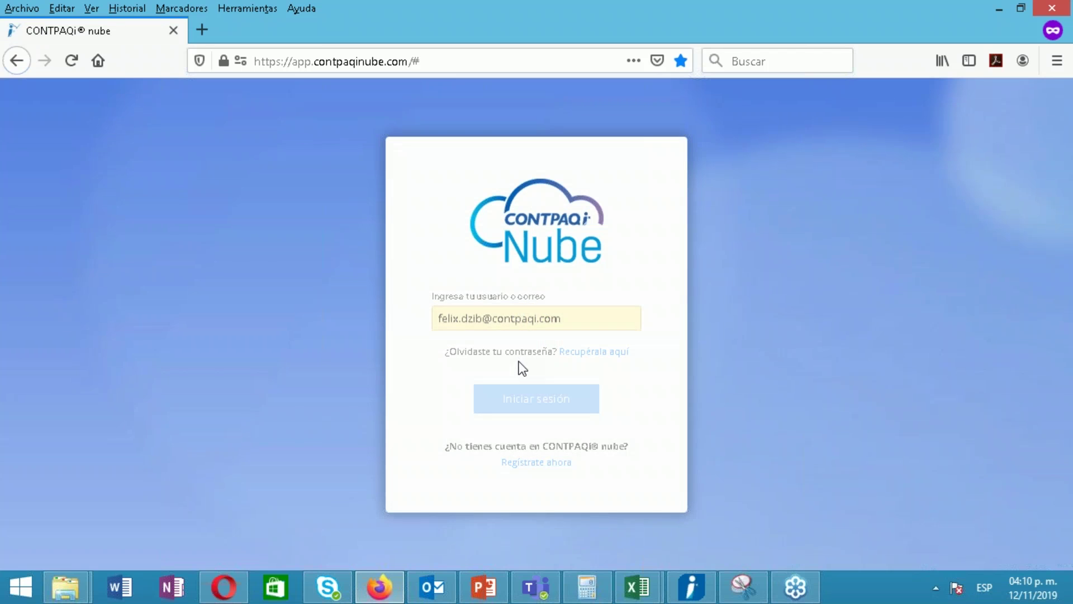
click(511, 412)
click(518, 425)
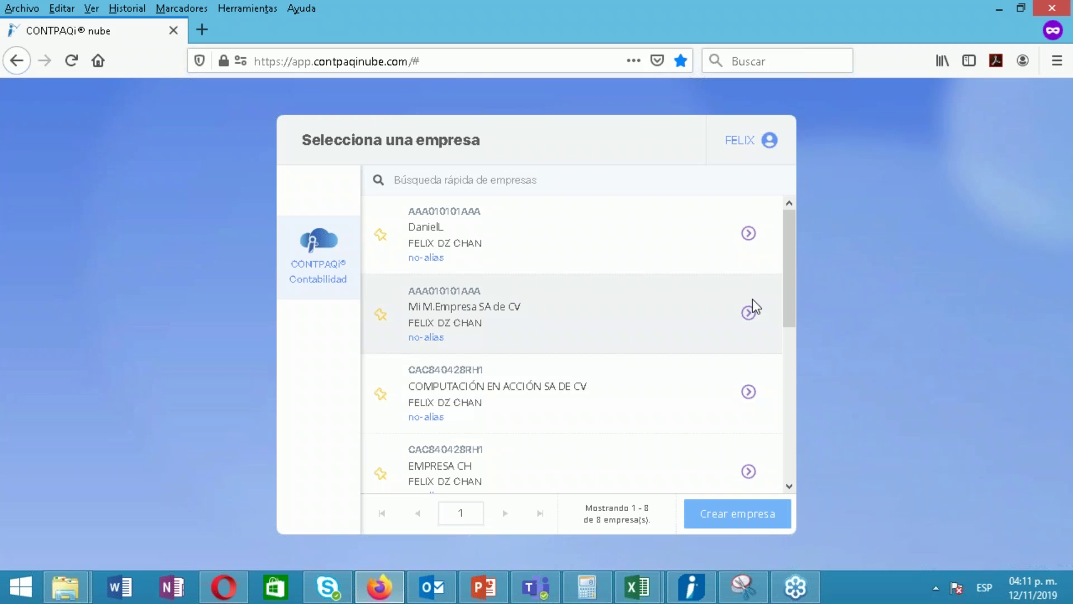
drag(787, 300, 781, 452)
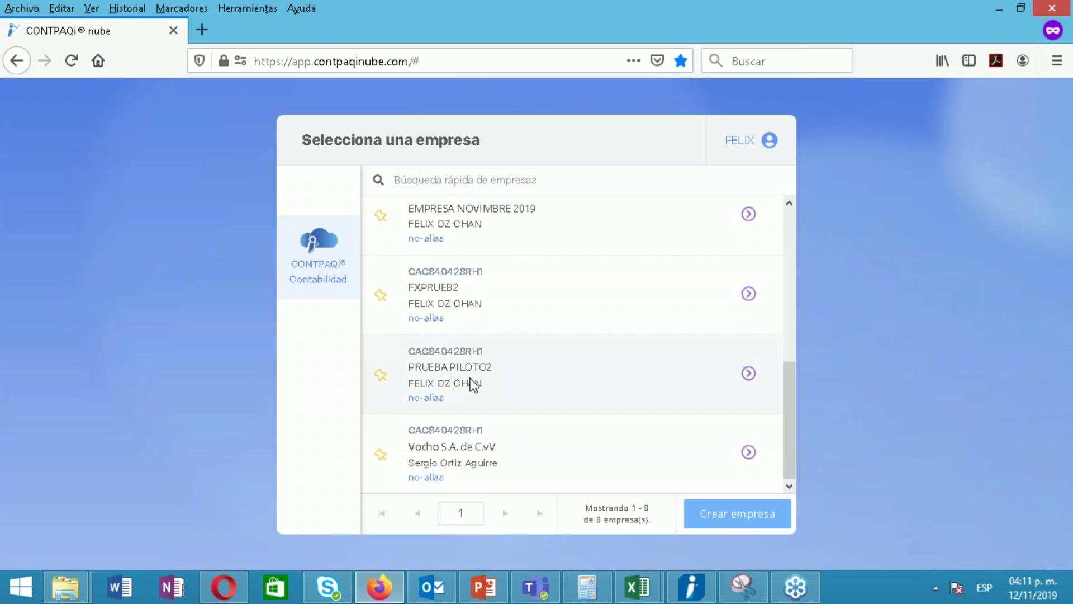
double_click(474, 385)
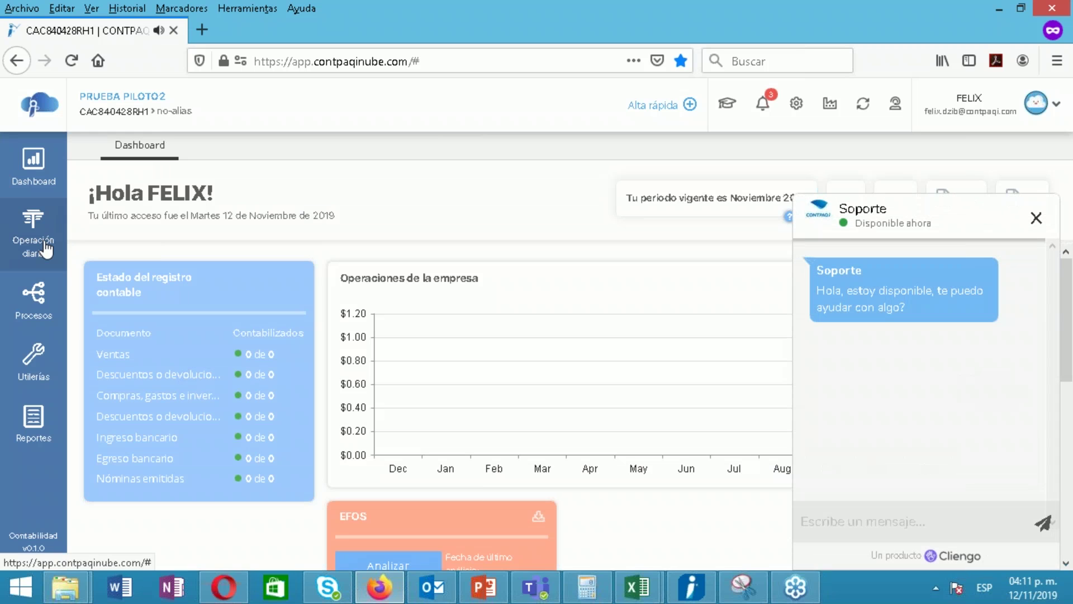
Dismiss the support chat and open the Pólizas list from Operación diaria
click(1036, 218)
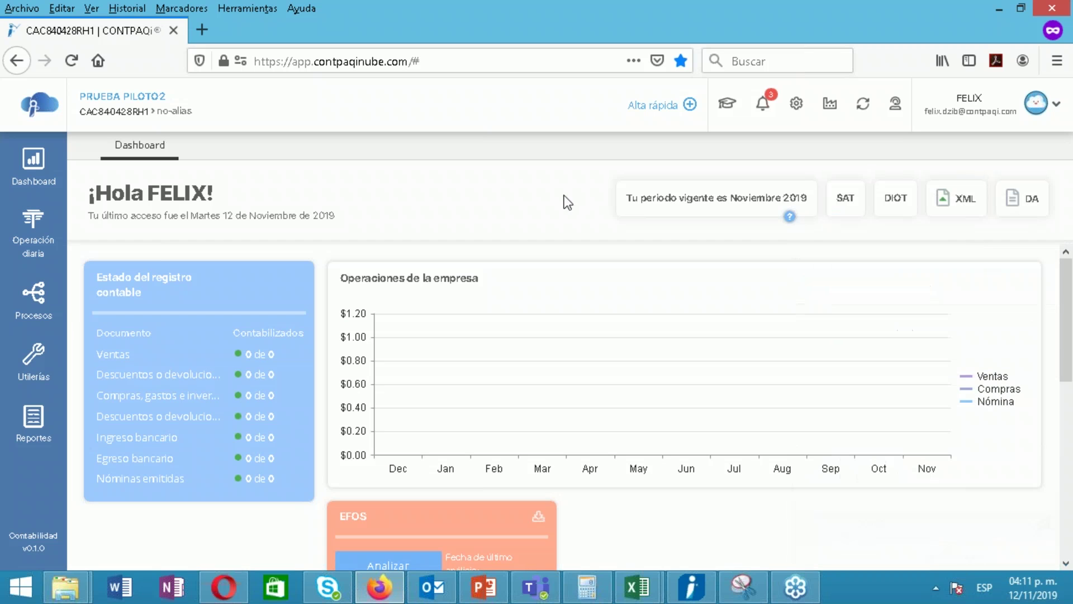
click(50, 255)
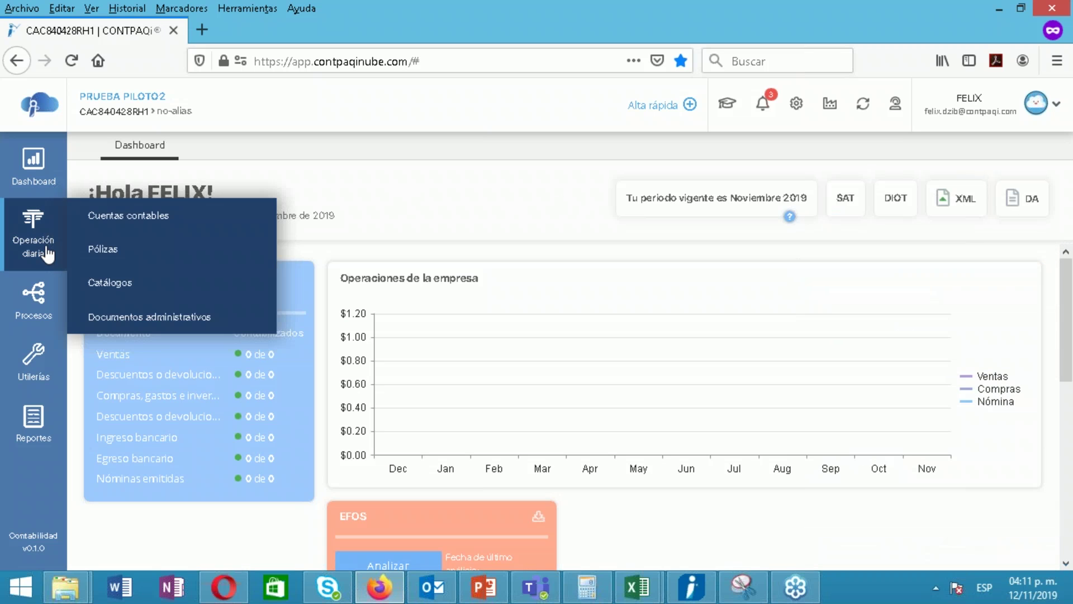
click(104, 250)
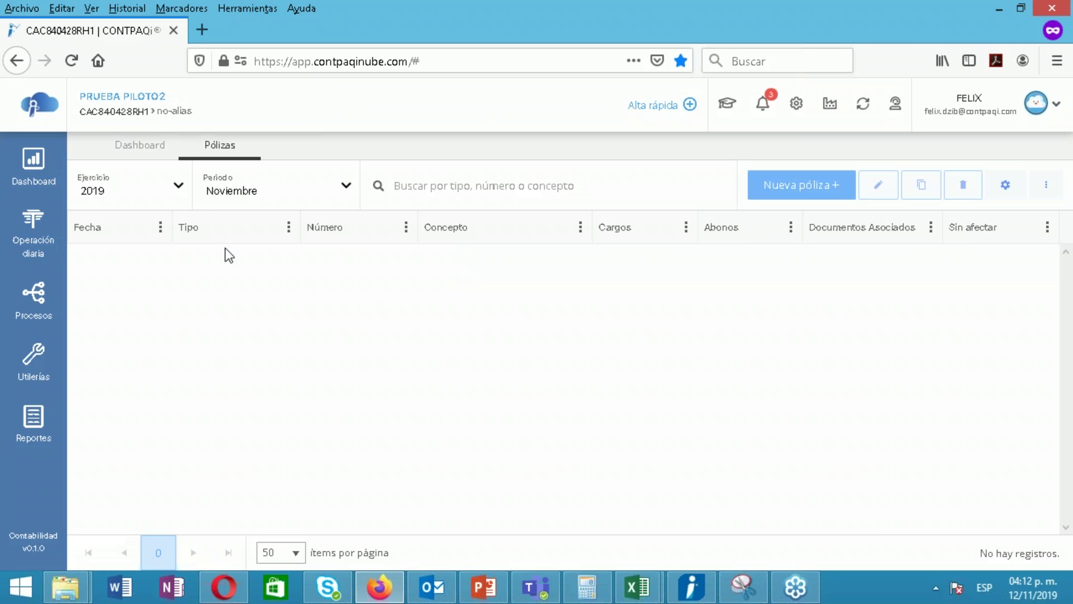
Filter pólizas to Ejercicio 2018, Periodo de ajuste, and open the annual results póliza
click(168, 196)
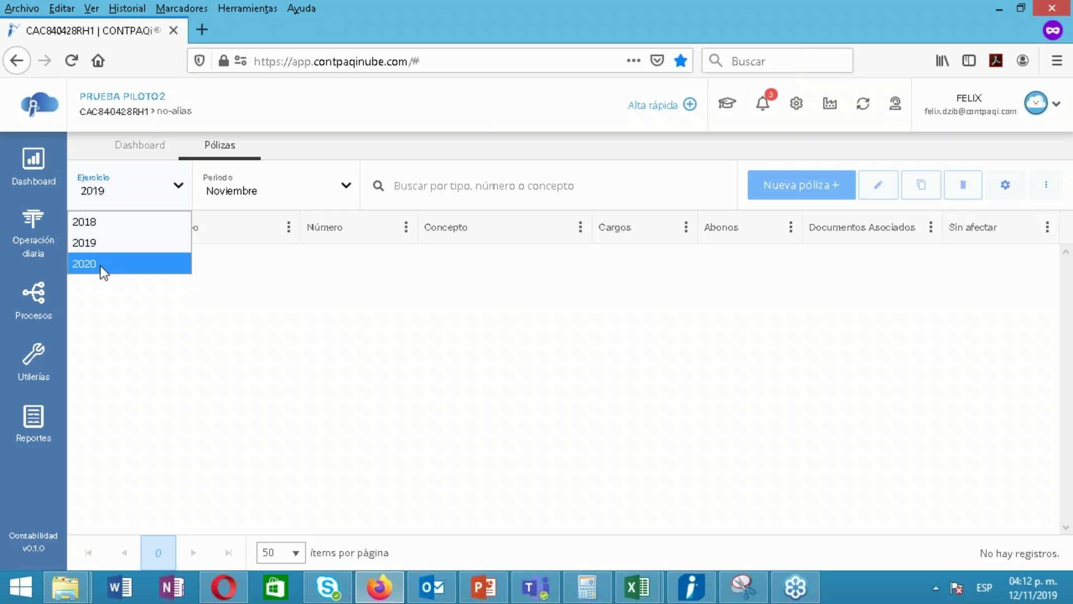
click(197, 305)
click(170, 198)
click(112, 219)
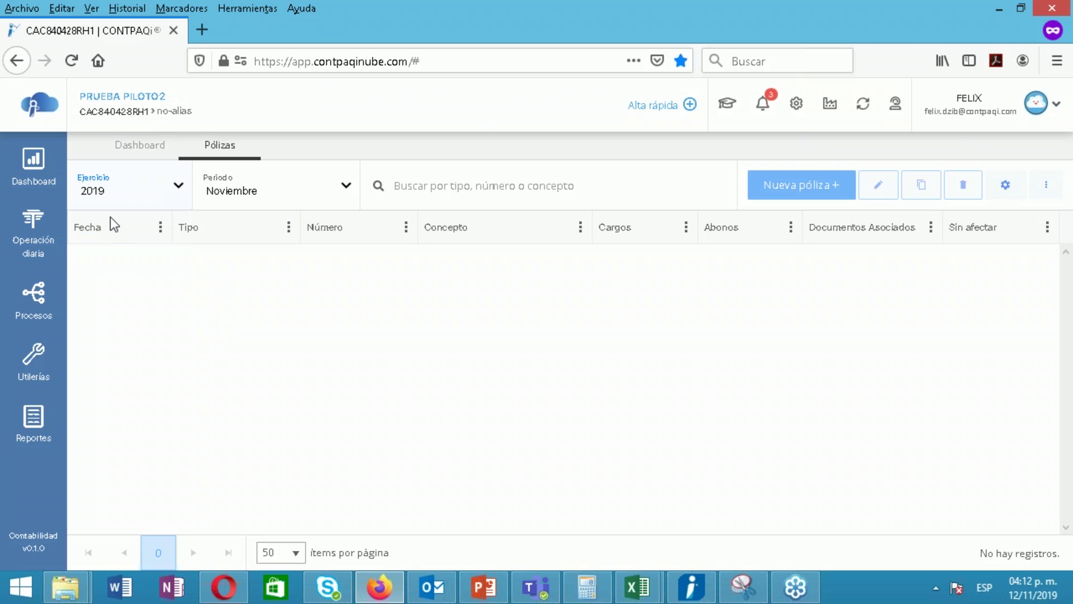
click(312, 200)
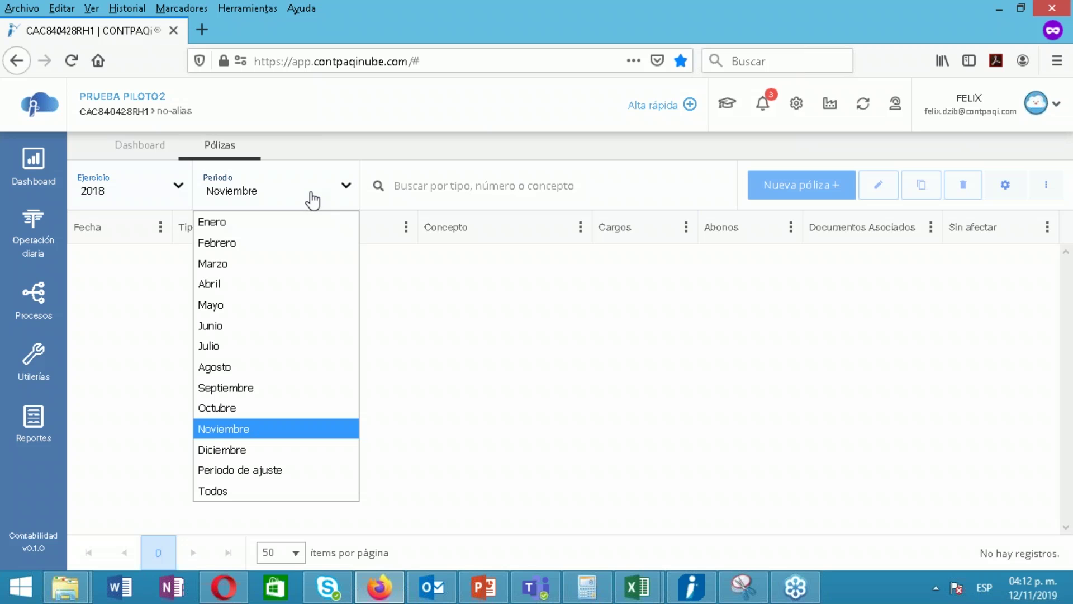
click(271, 471)
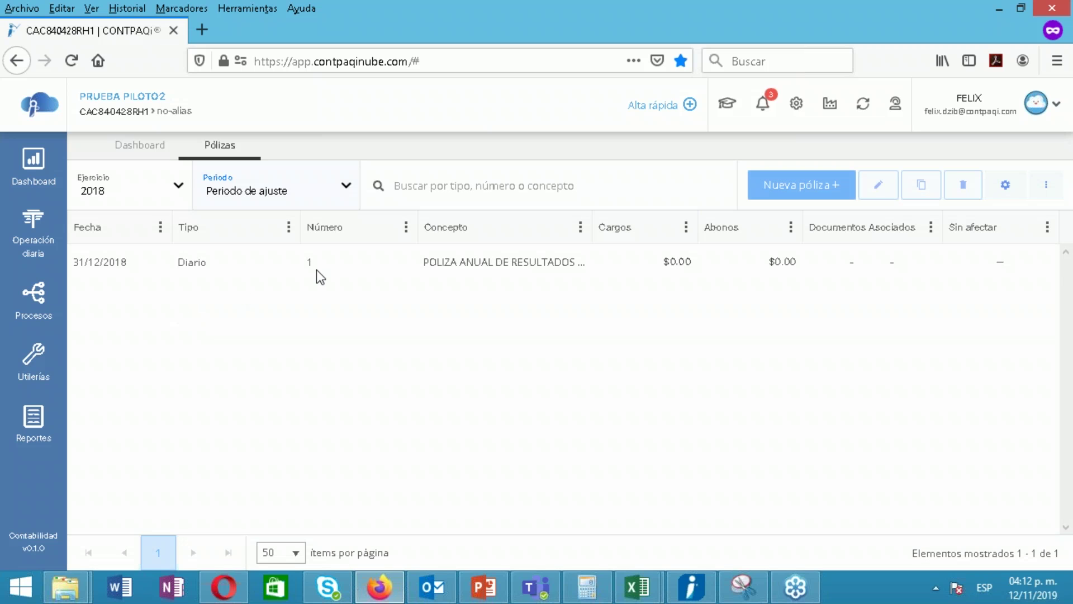
double_click(402, 266)
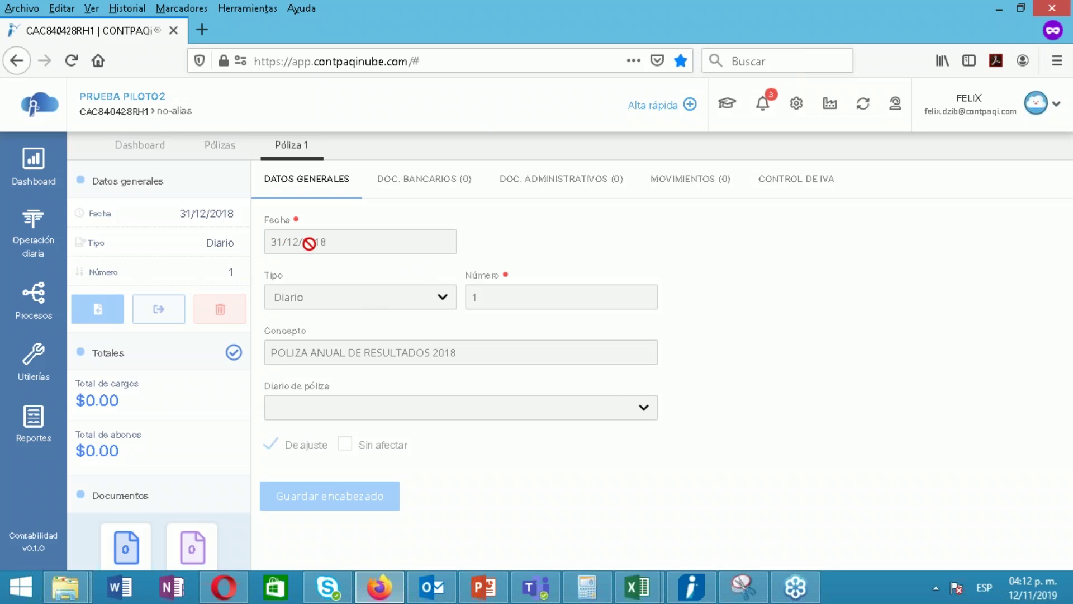
Check the 2018 annual results póliza's empty movements, discard the new movement form, and close it
click(664, 183)
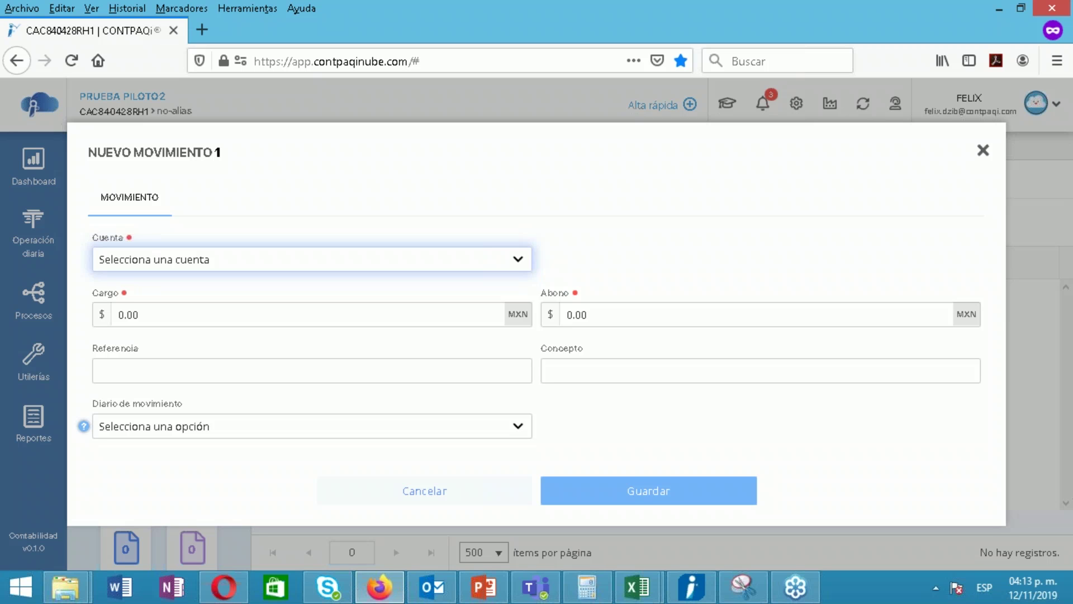
click(983, 150)
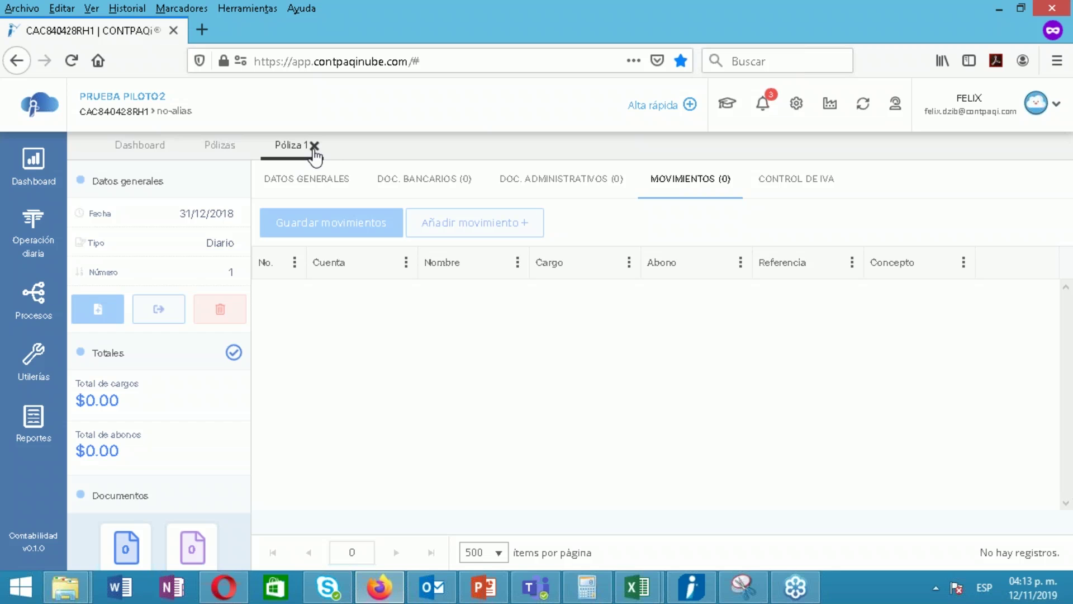
click(311, 147)
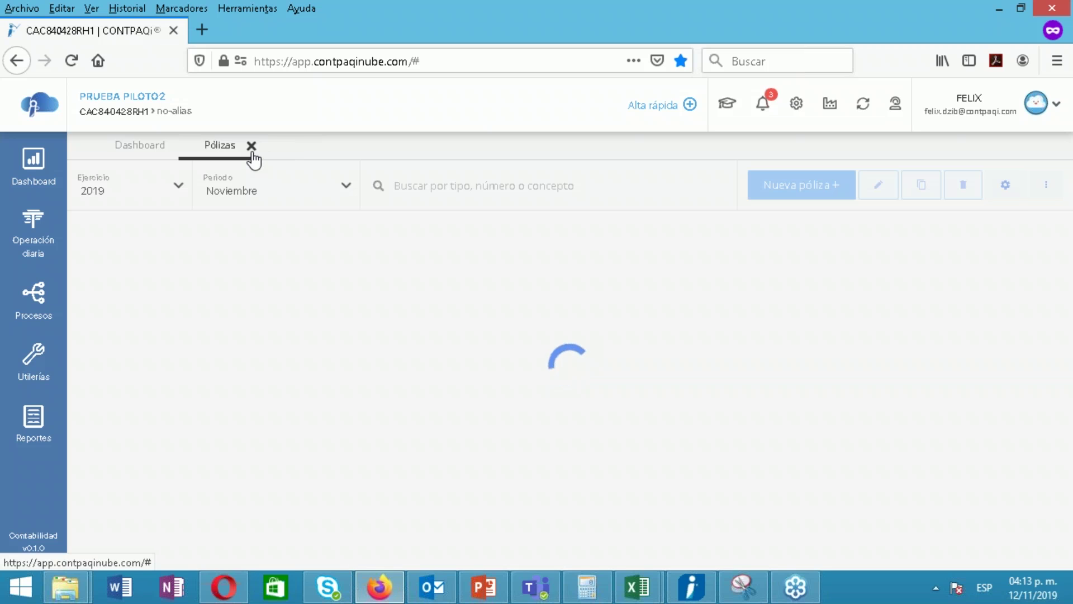
Close the Pólizas list and launch Procesos > Generar póliza desde balanza XML
click(251, 146)
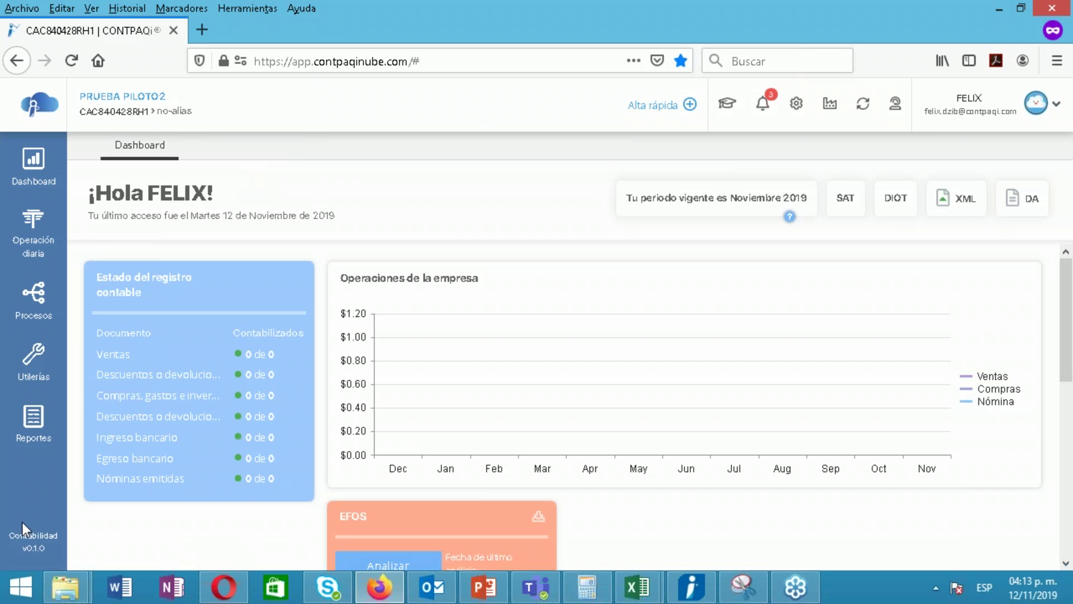
click(41, 317)
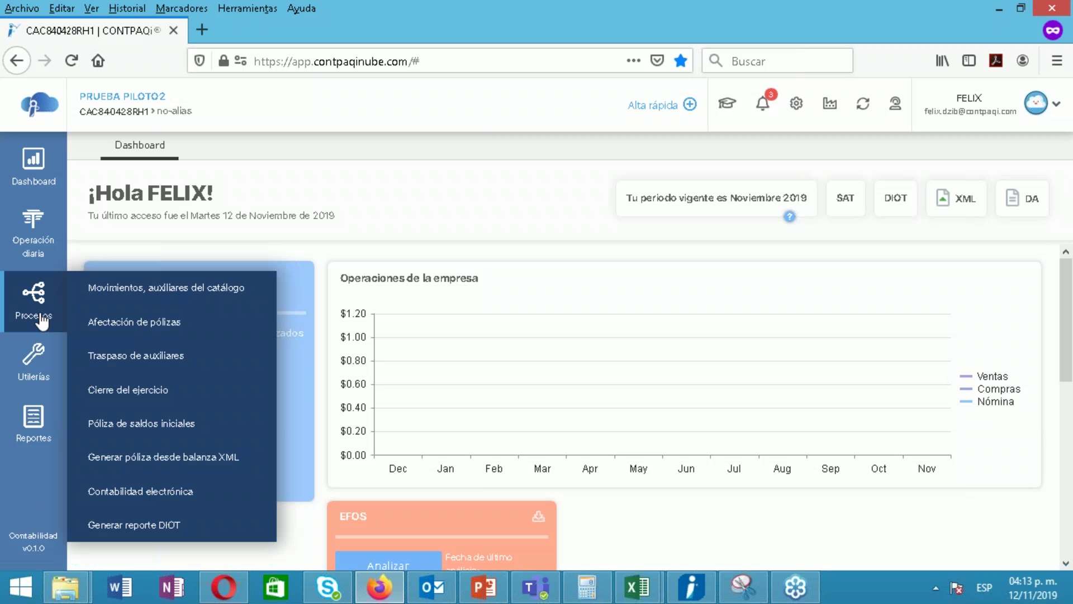
click(187, 458)
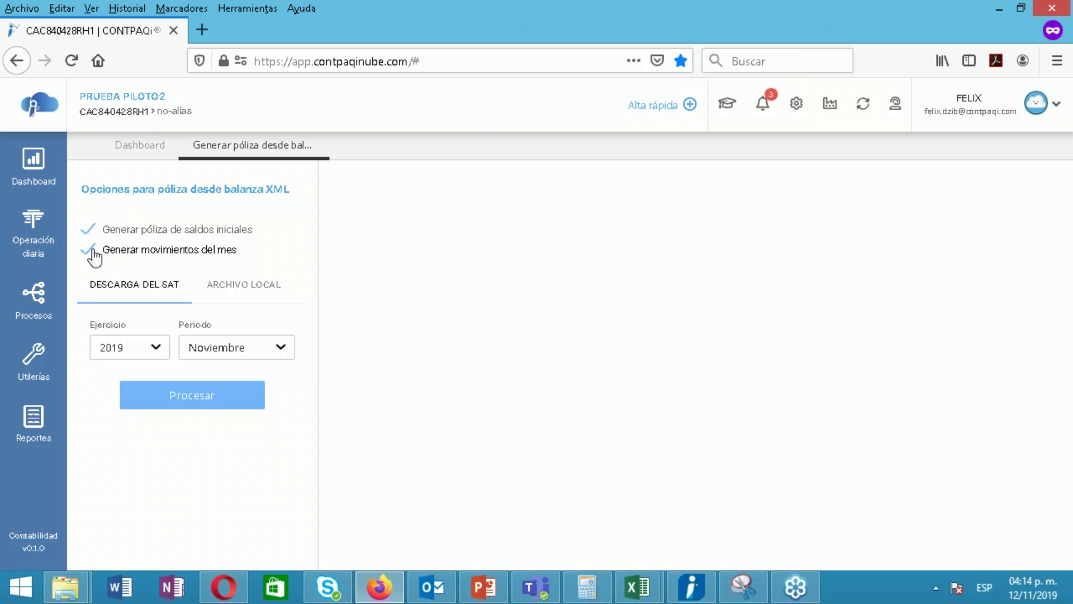
click(94, 256)
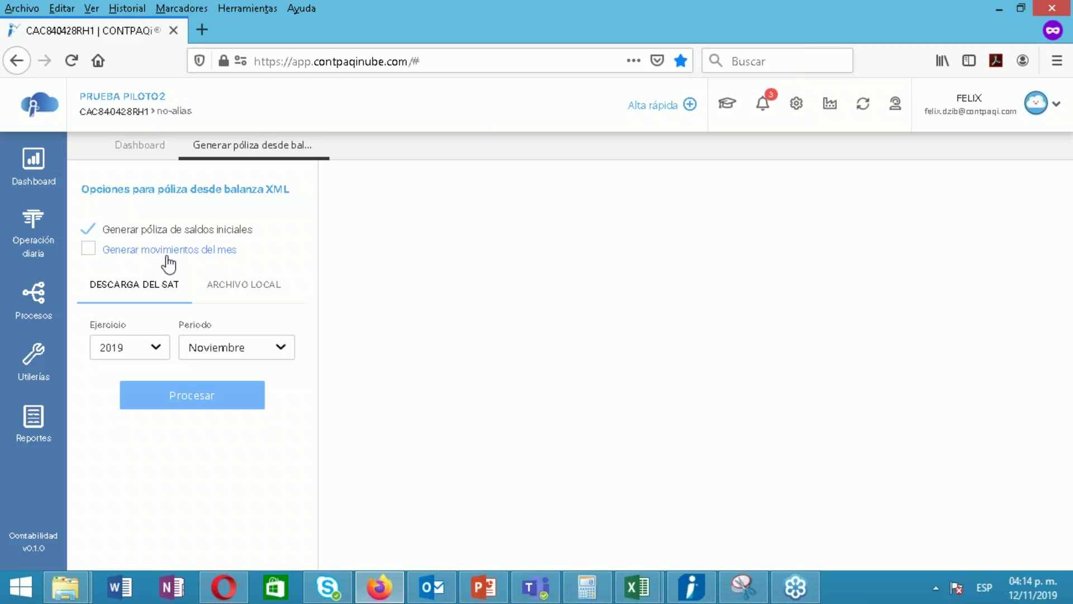
click(90, 252)
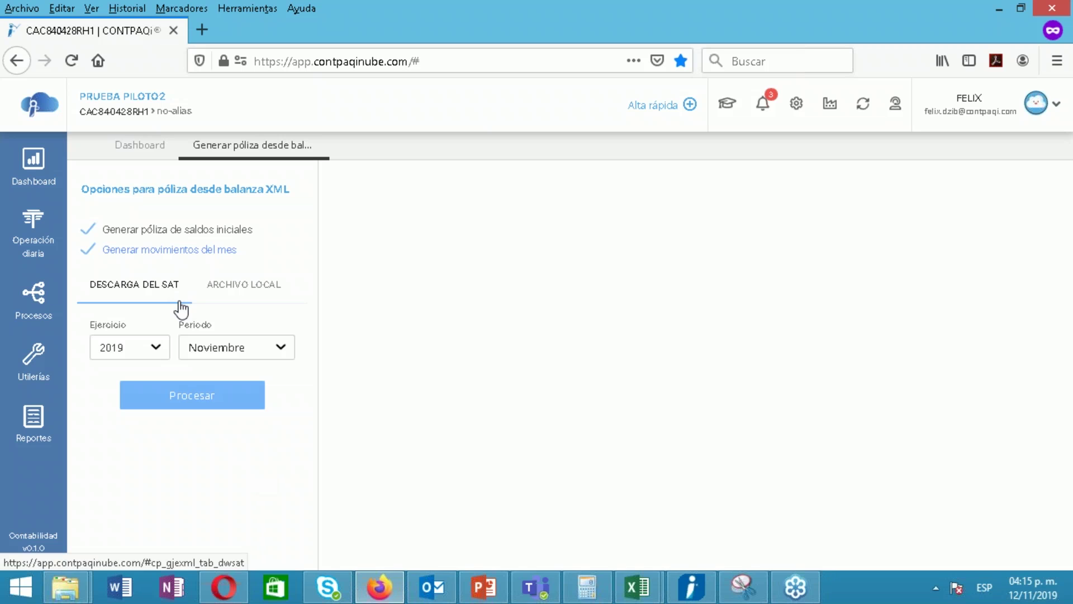
Keep the SAT-download source for fiscal year 2019 and choose Enero as the period
click(245, 289)
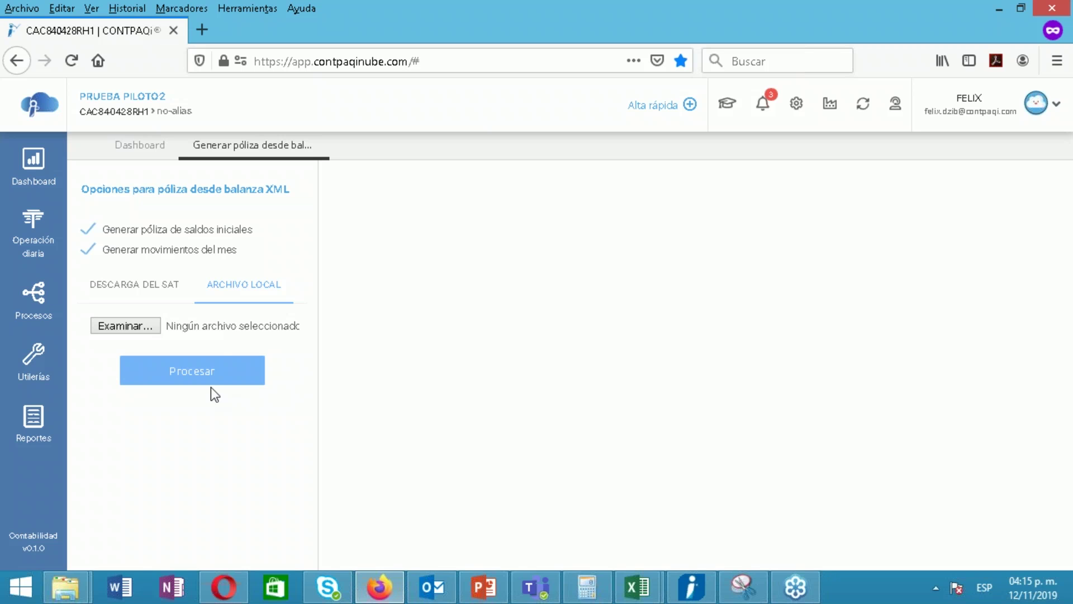
click(145, 296)
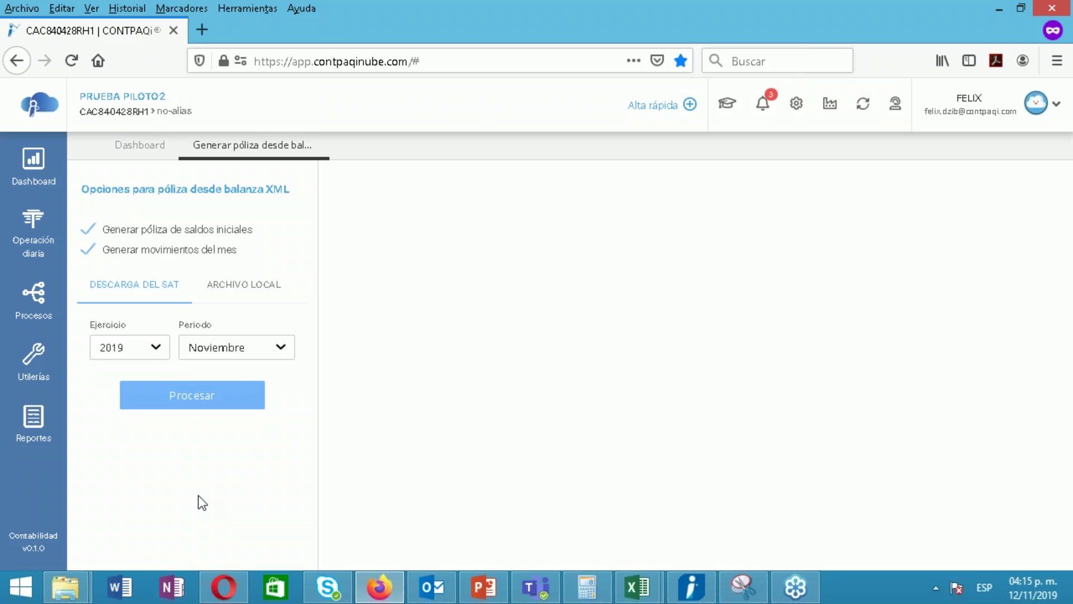
click(166, 353)
click(165, 356)
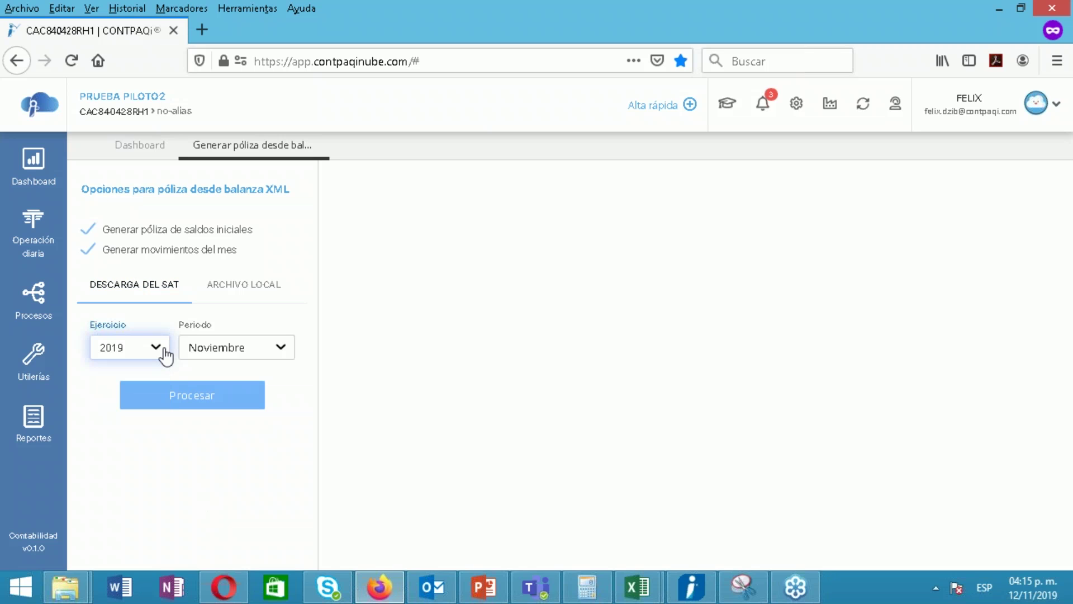
click(239, 361)
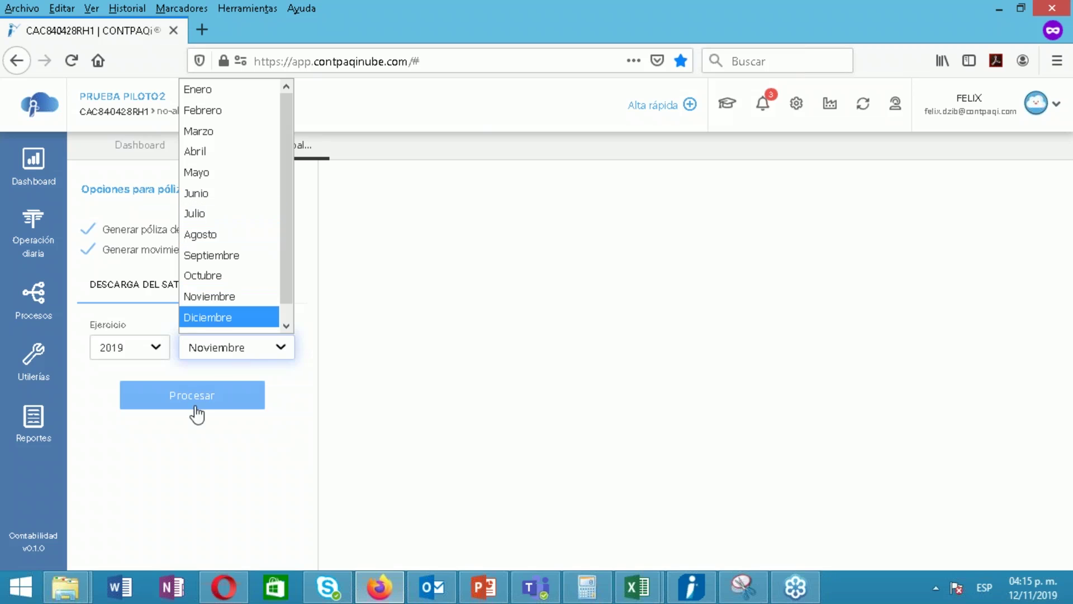
scroll(264, 313, down, 1)
scroll(284, 209, up, 1)
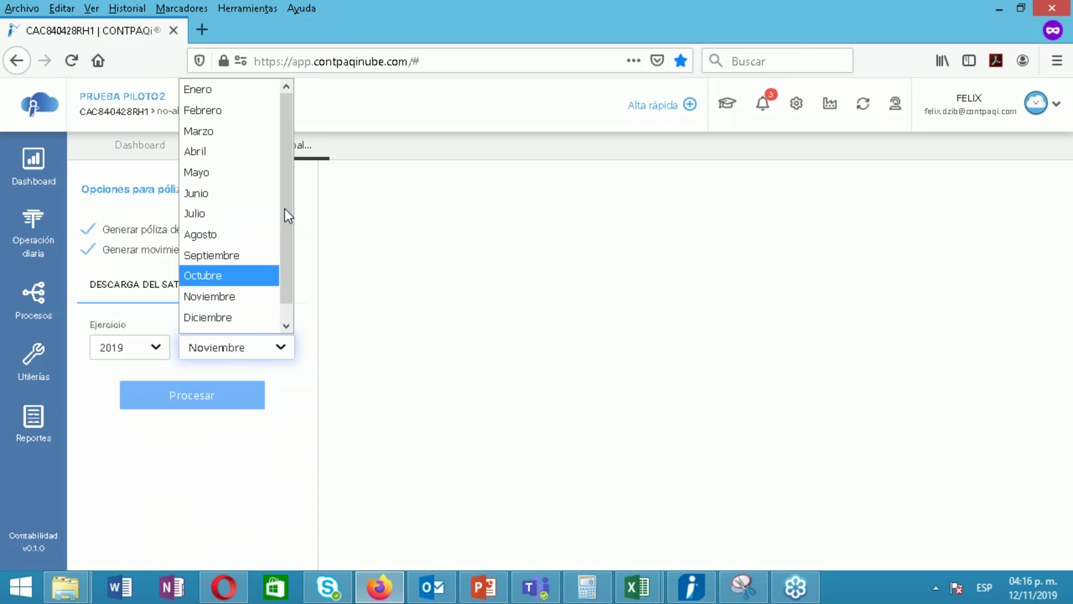
click(228, 94)
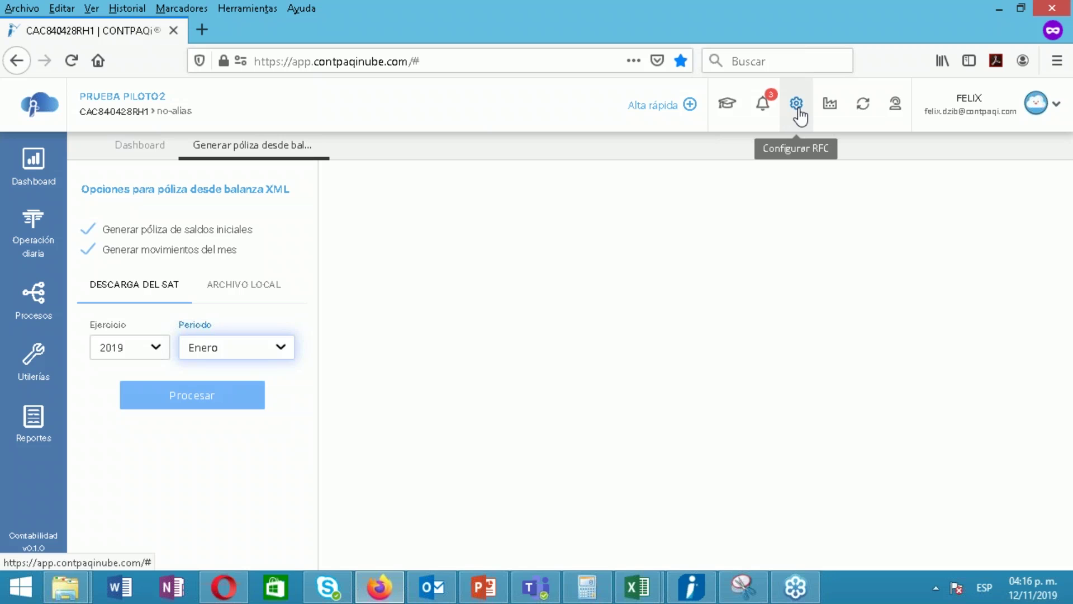
click(797, 105)
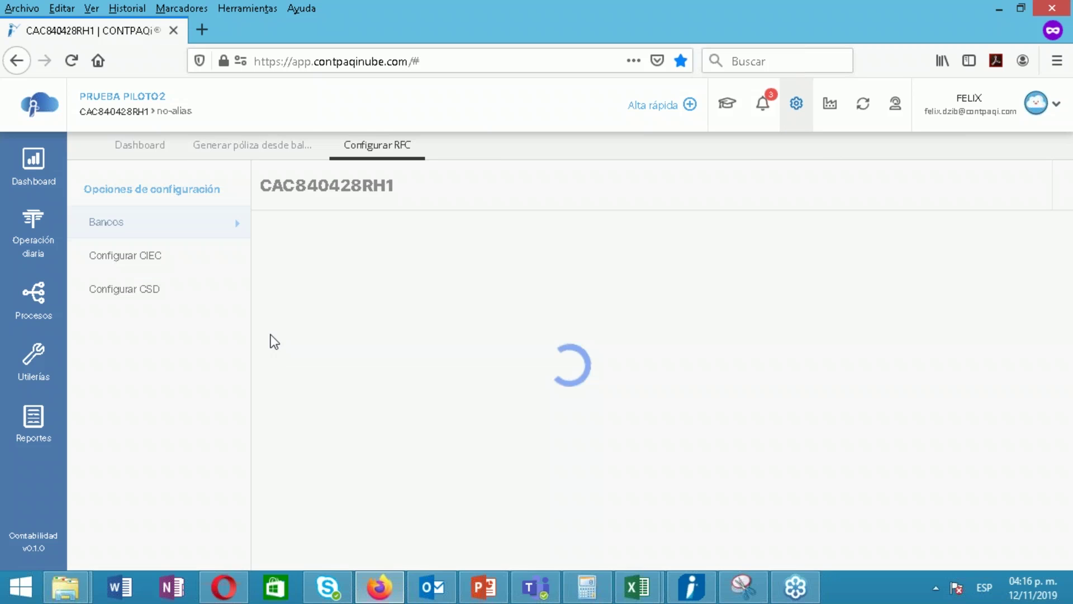
click(119, 264)
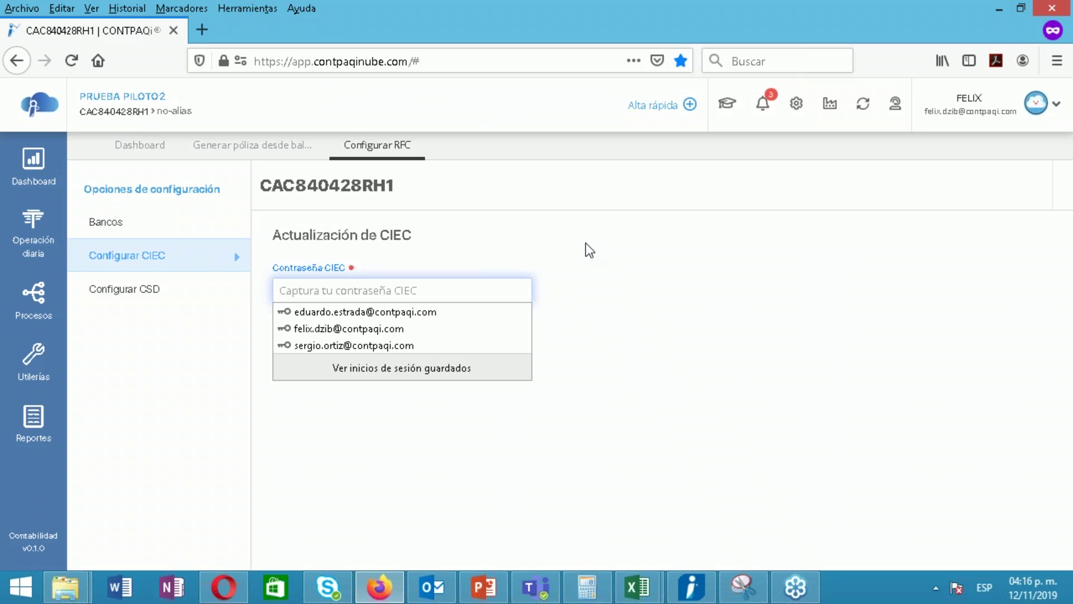
click(516, 152)
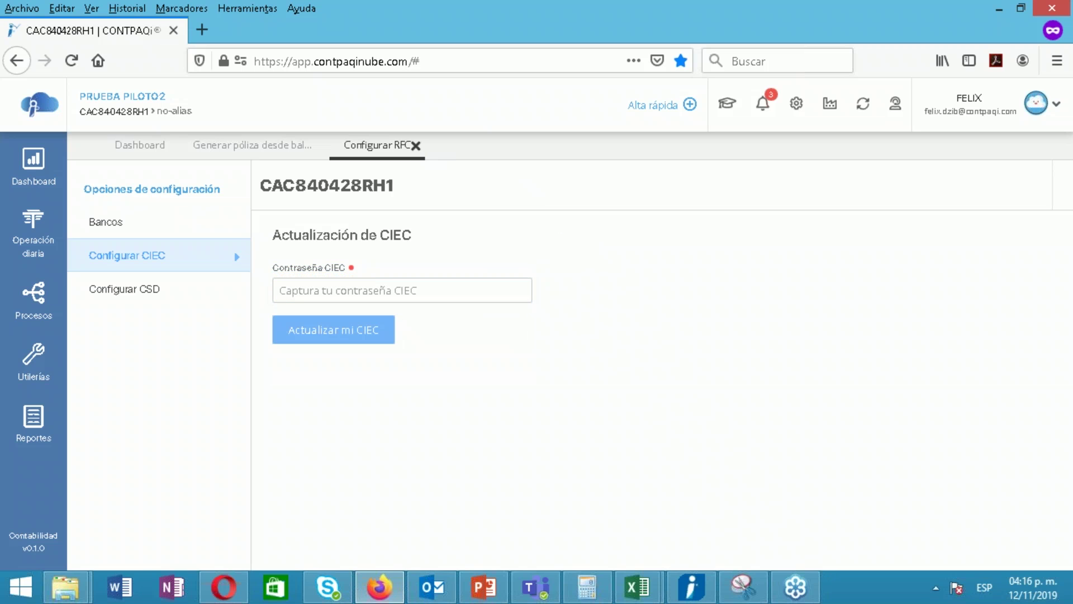
click(415, 146)
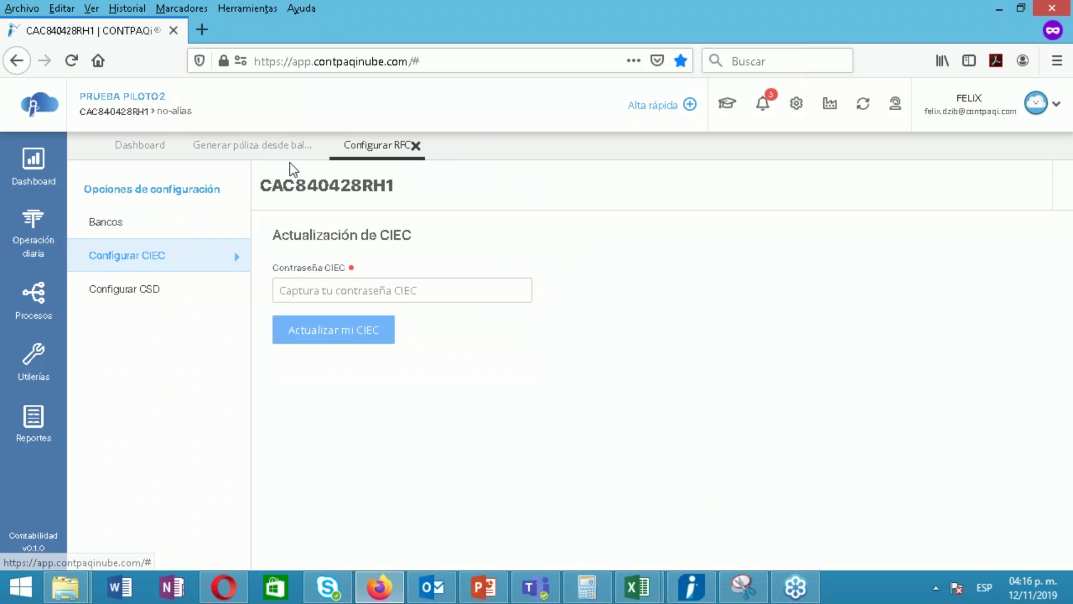
click(245, 160)
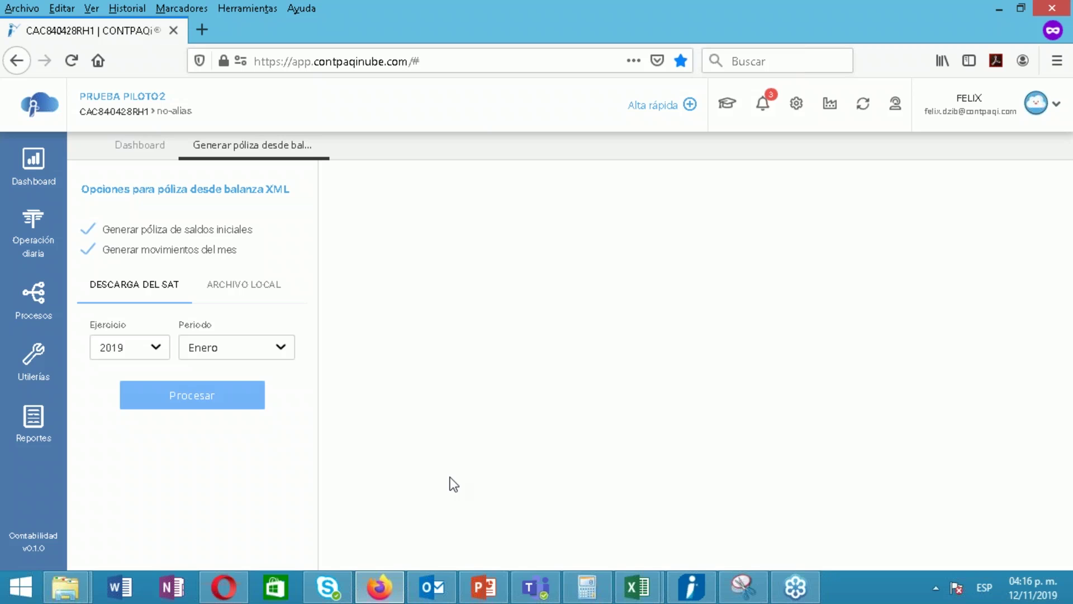
Attach local balance file AAA010101AAA201901BN from CONTABILIDAD NUBE > Archivos
click(255, 288)
click(126, 327)
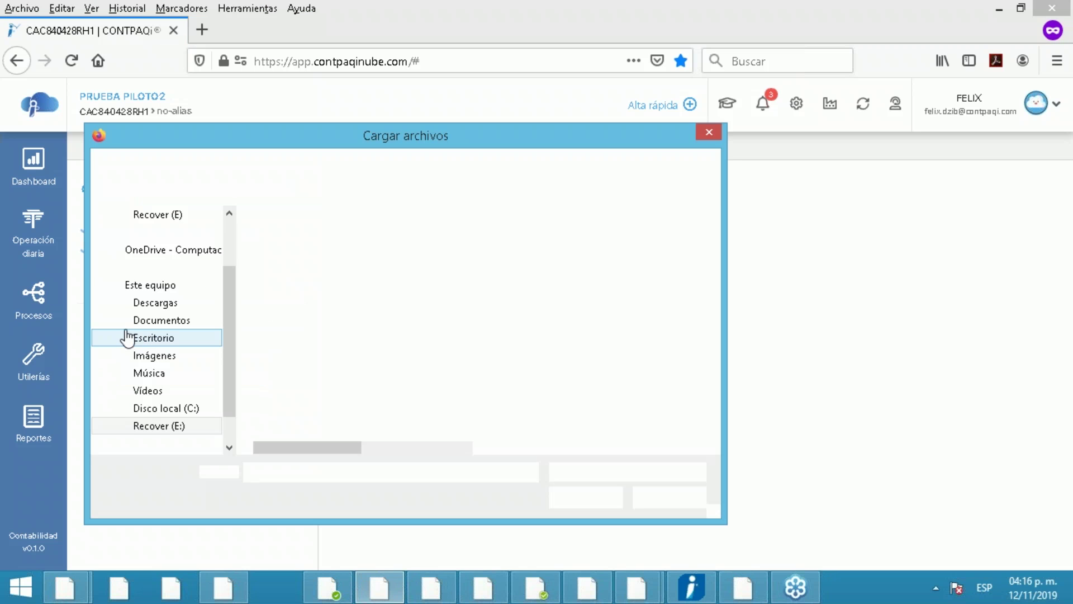
click(340, 163)
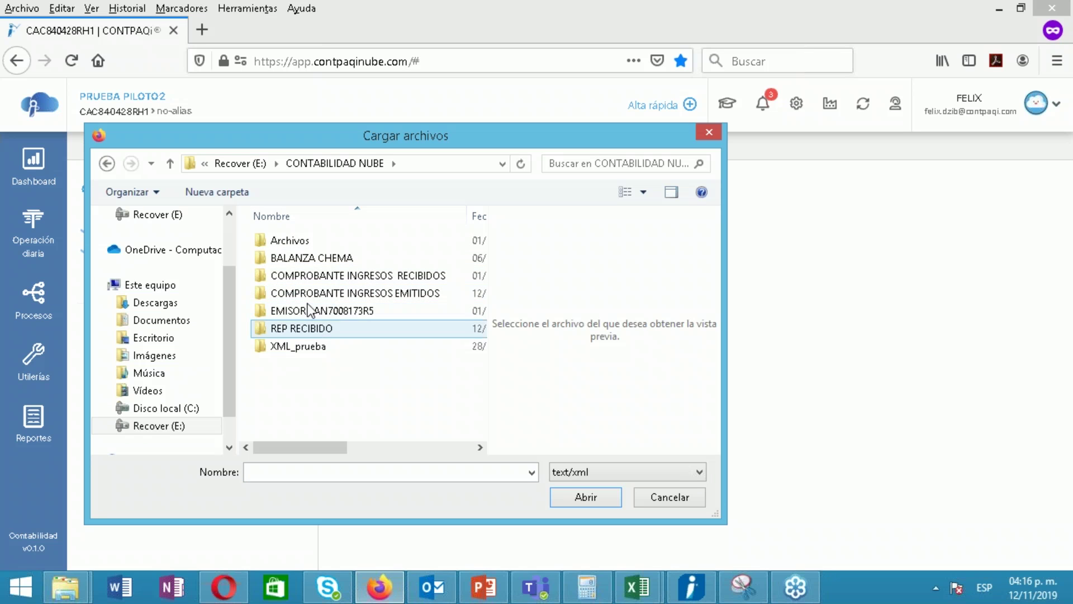
double_click(301, 243)
double_click(305, 247)
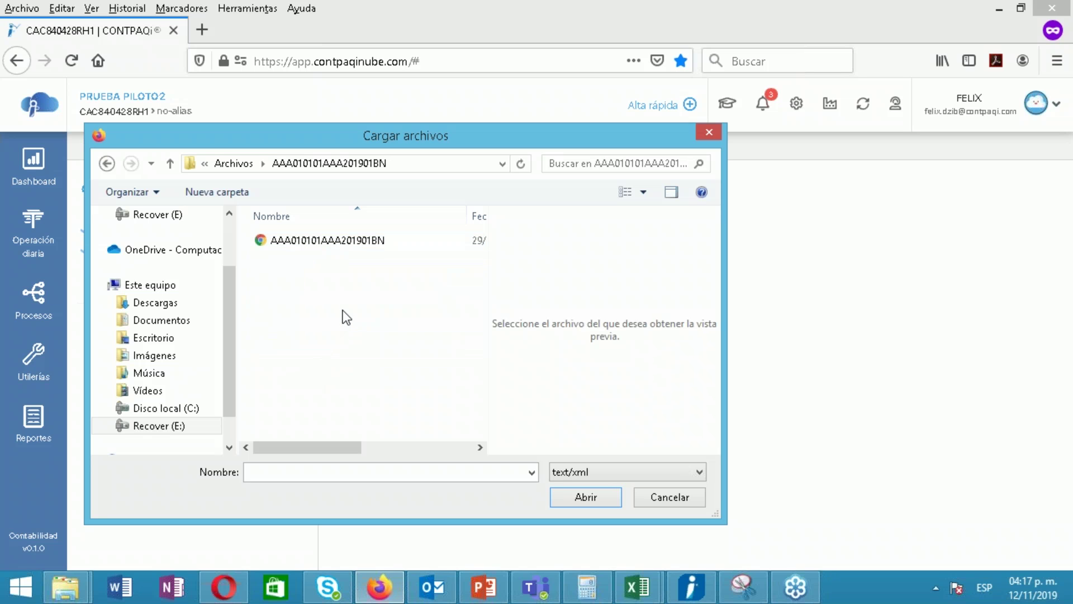
click(330, 245)
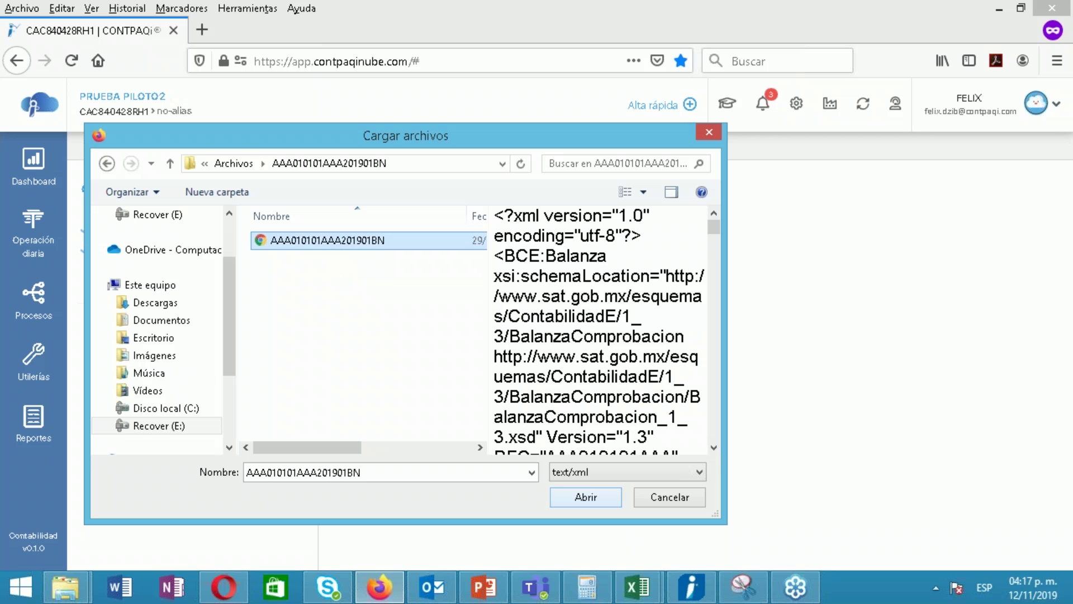
click(586, 497)
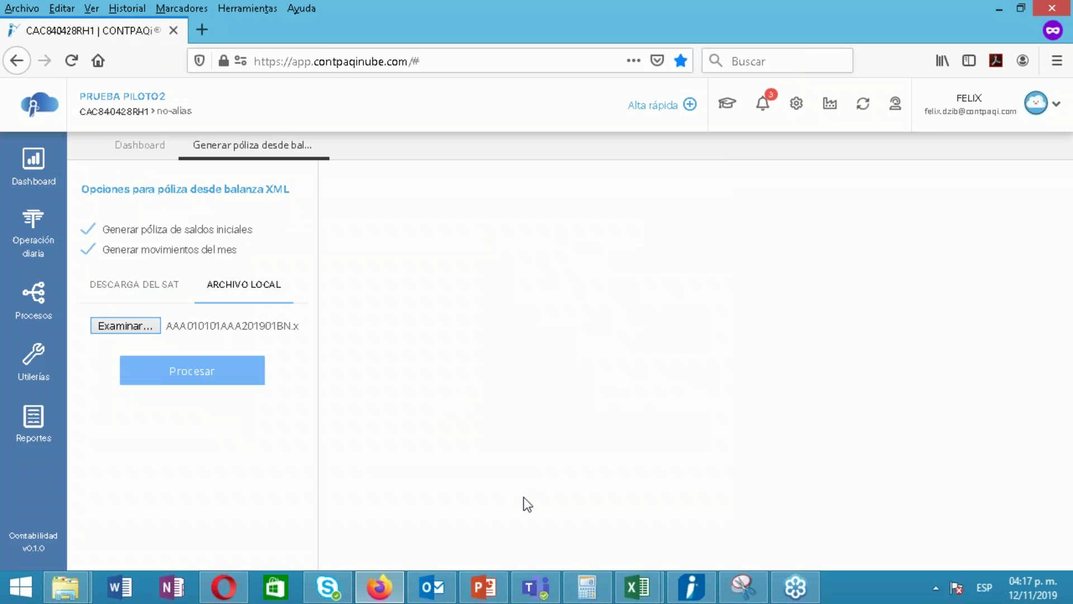
Process the attached AAA010101AAA201901BN balance file into draft pólizas
click(194, 385)
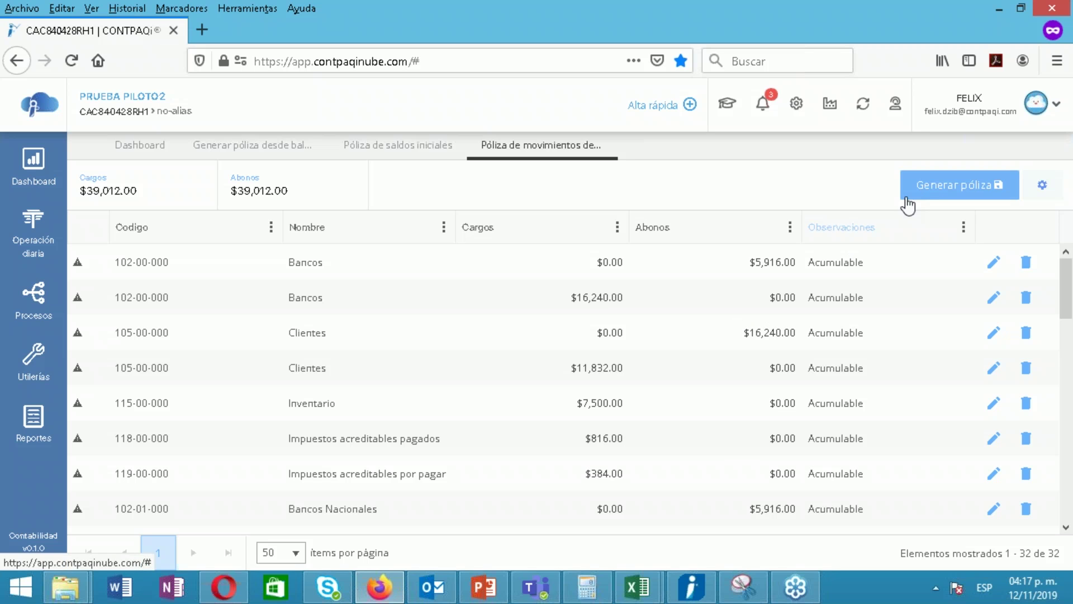
Generate the 01/01/2019 Diario movements póliza and show its 15 movements
click(924, 187)
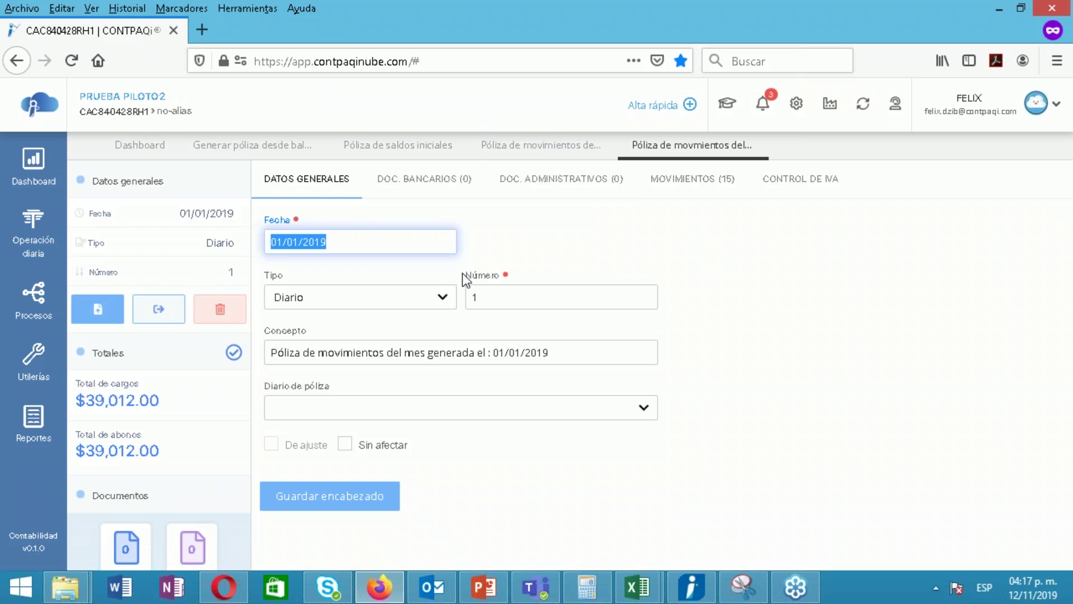
click(327, 191)
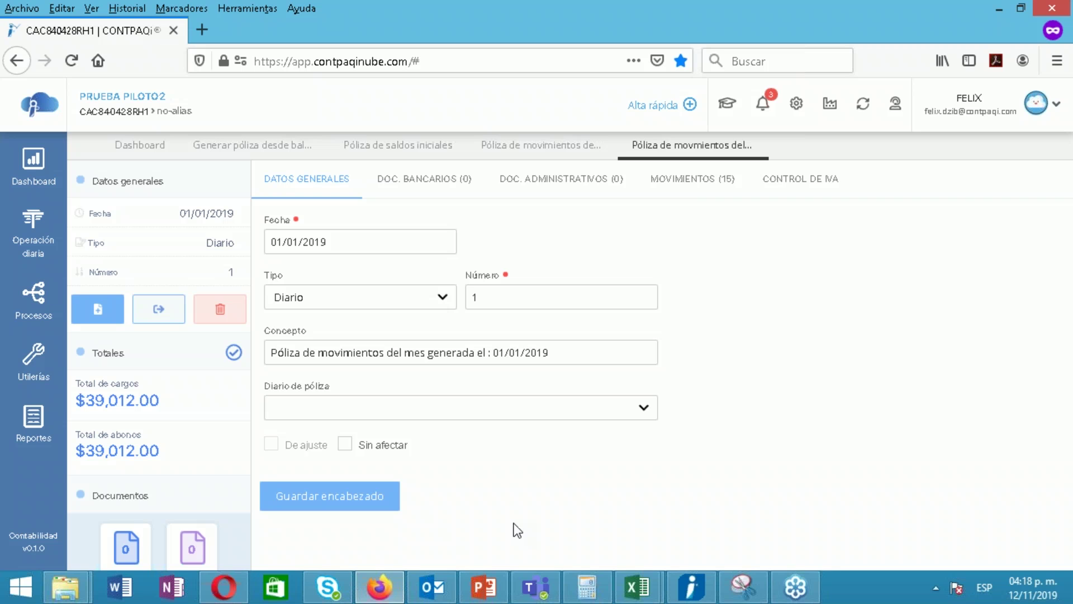
click(696, 187)
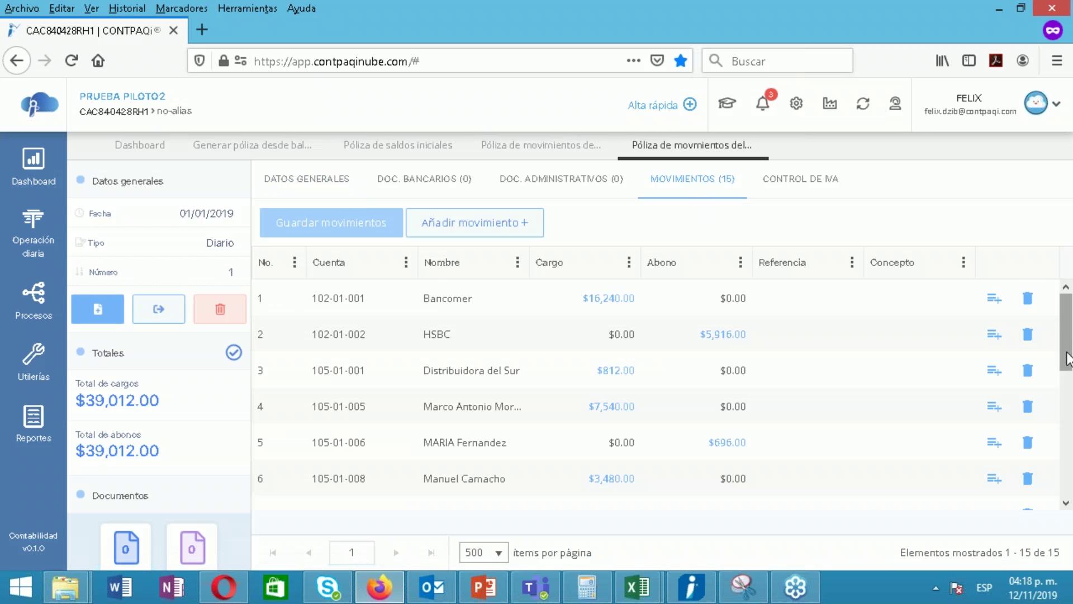
Review the movements balancing at $39,012.00, then close the movements póliza tab
scroll(1053, 449, down, 3)
scroll(1054, 449, down, 3)
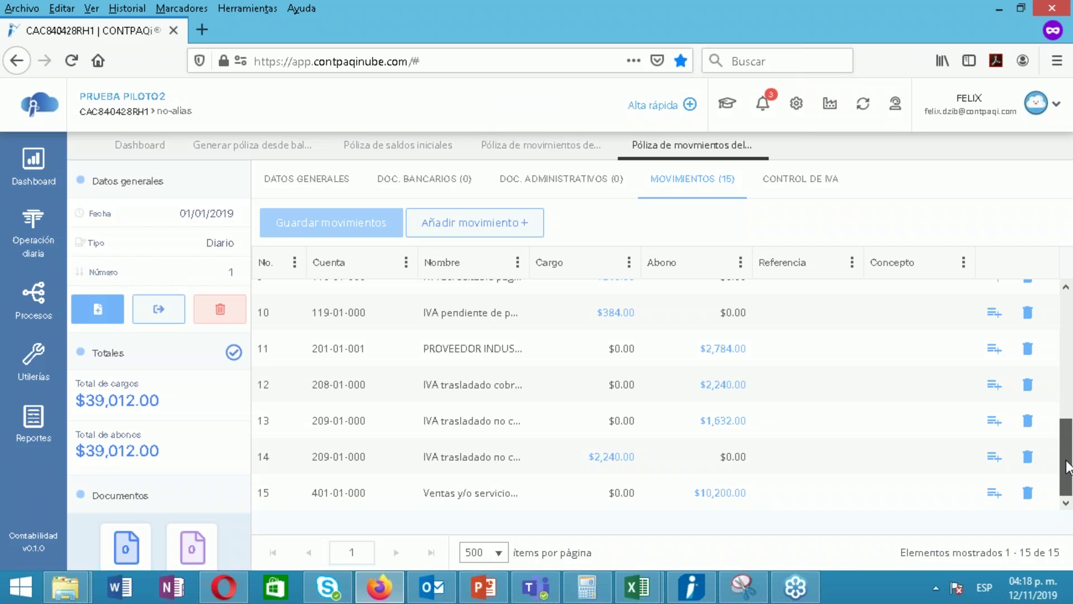
scroll(1069, 444, up, 5)
scroll(1069, 397, down, 2)
drag(1069, 397, 1038, 235)
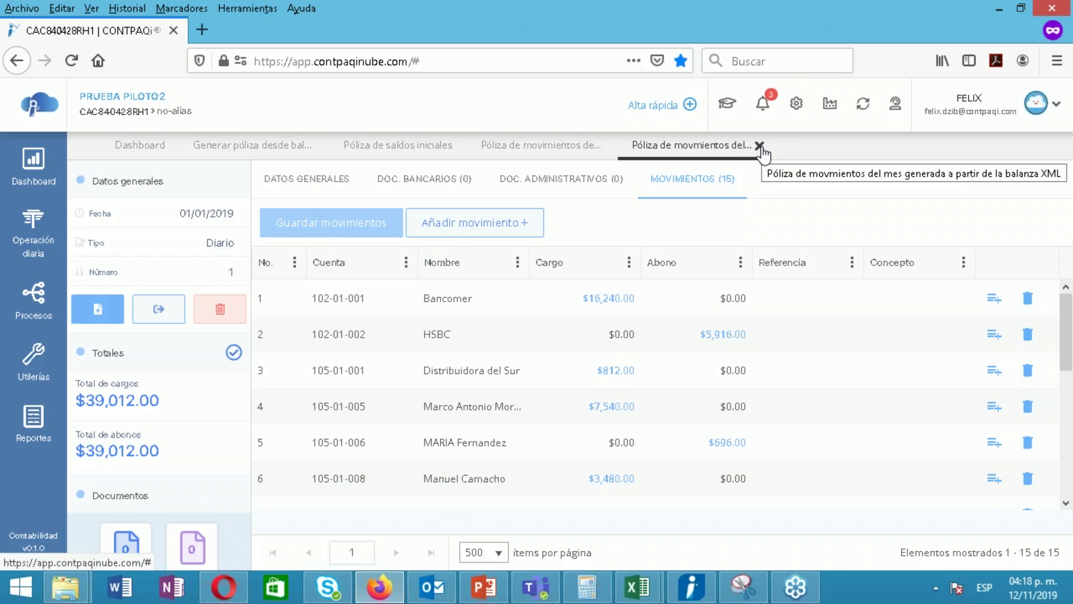
click(758, 145)
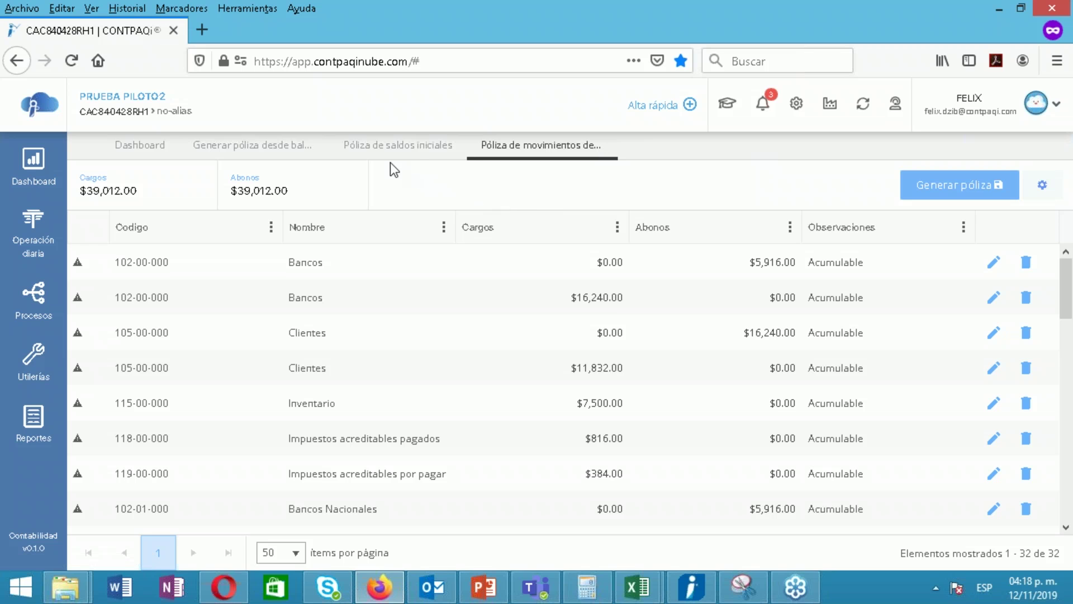
Generate the 31/12/2018 opening-balances póliza and review its 28 movements ($76,622.26 cargos, $29,510.00 abonos)
click(412, 151)
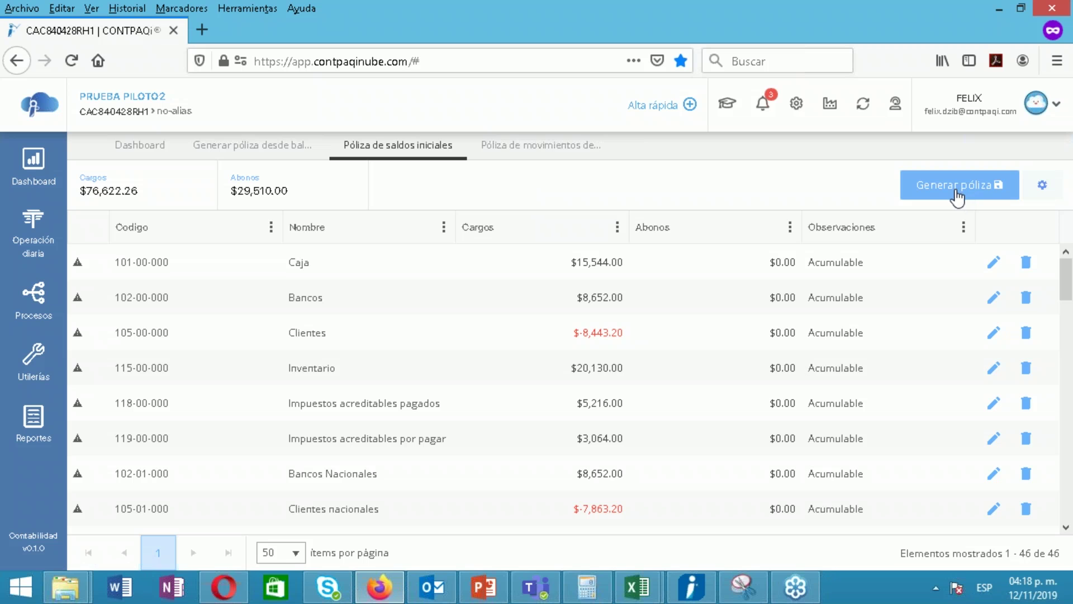
click(957, 194)
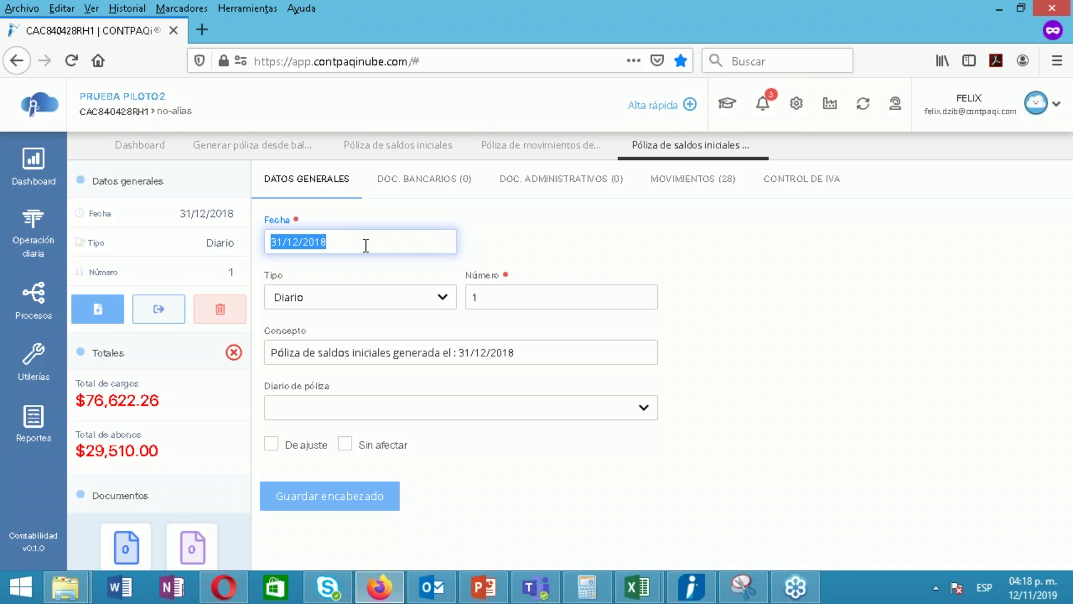
click(366, 244)
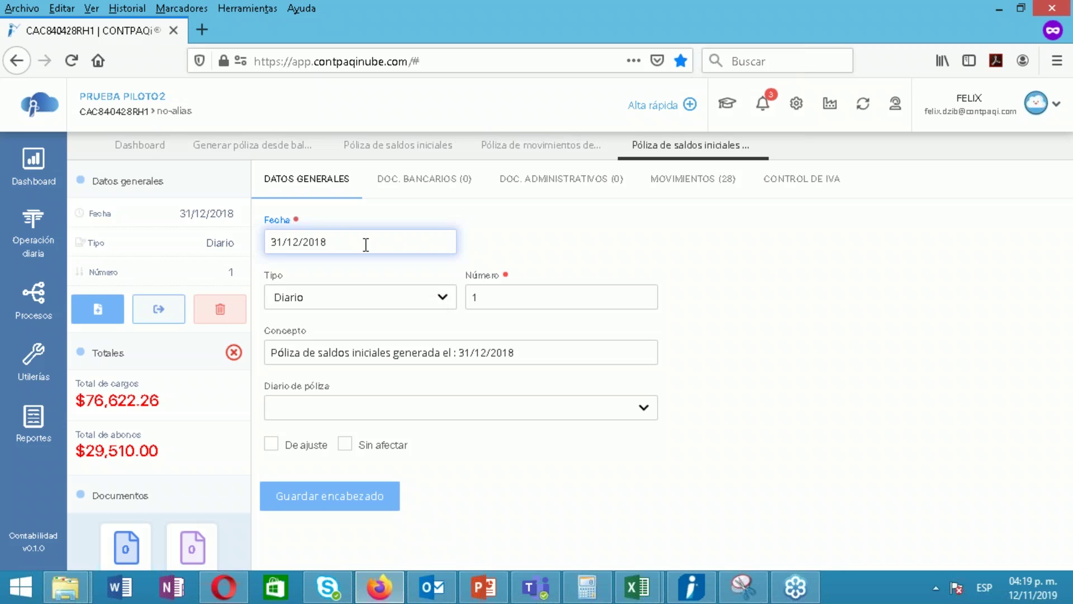
click(693, 179)
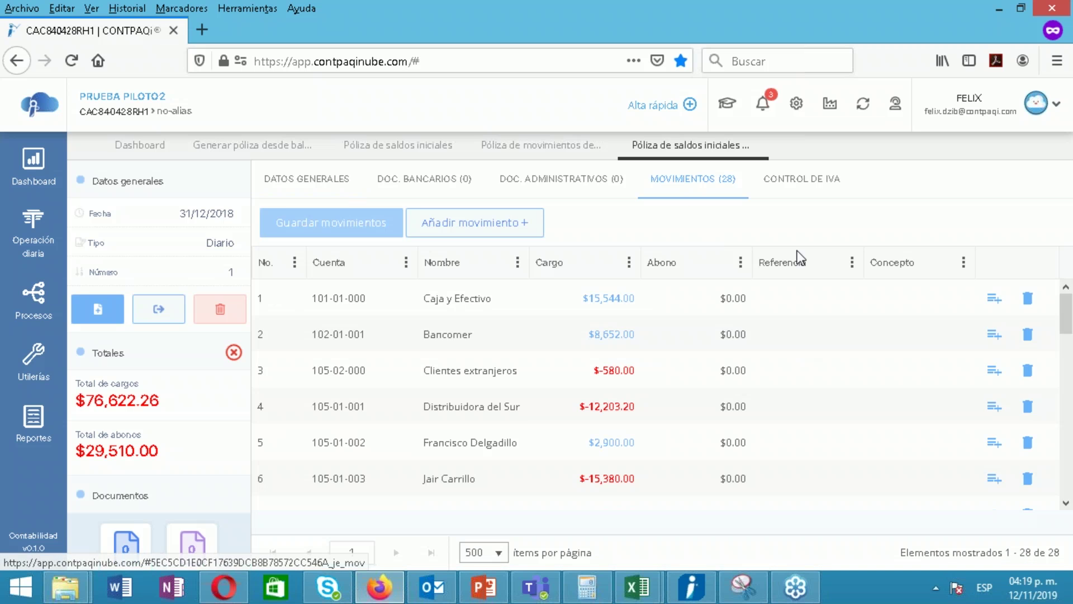
mouse_move(1066, 316)
mouse_down()
mouse_move(1067, 487)
mouse_move(1070, 293)
mouse_move(1071, 320)
mouse_up()
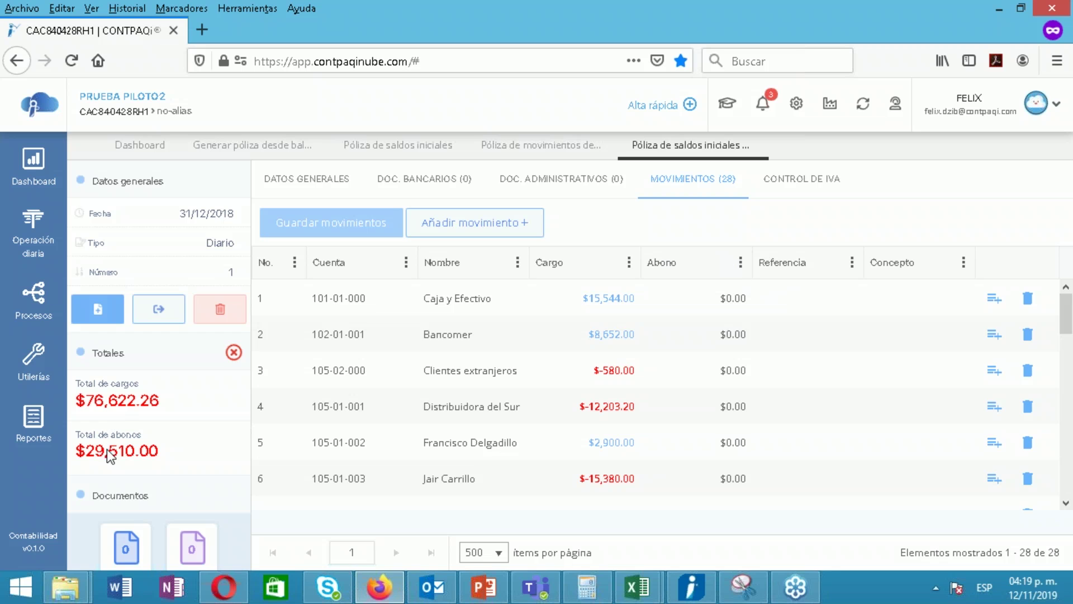
click(307, 179)
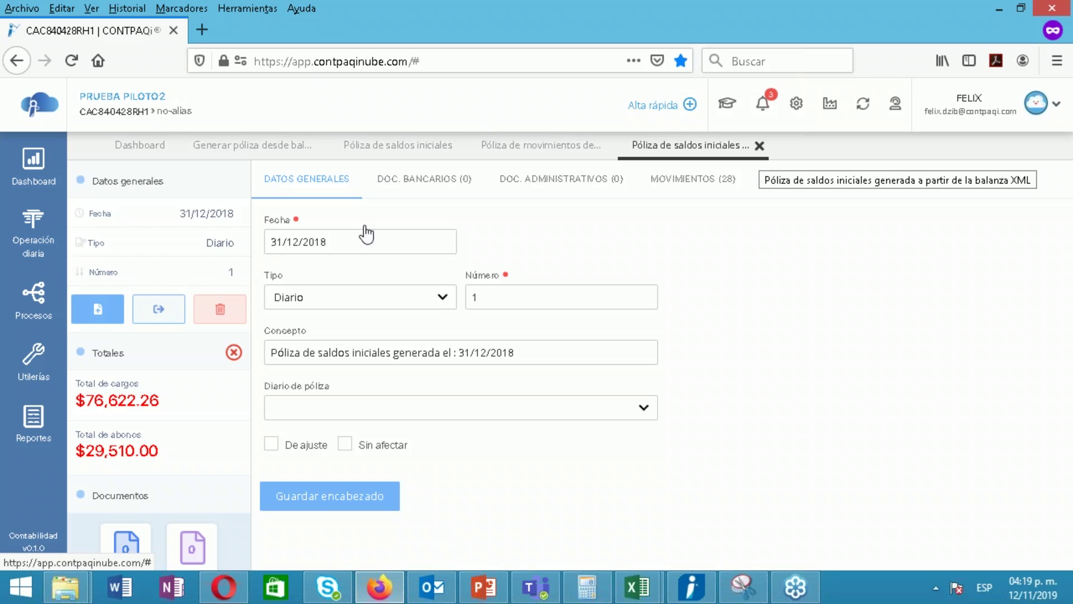
Glance at the Procesos menu, then try closing the unbalanced opening-balances póliza
click(29, 316)
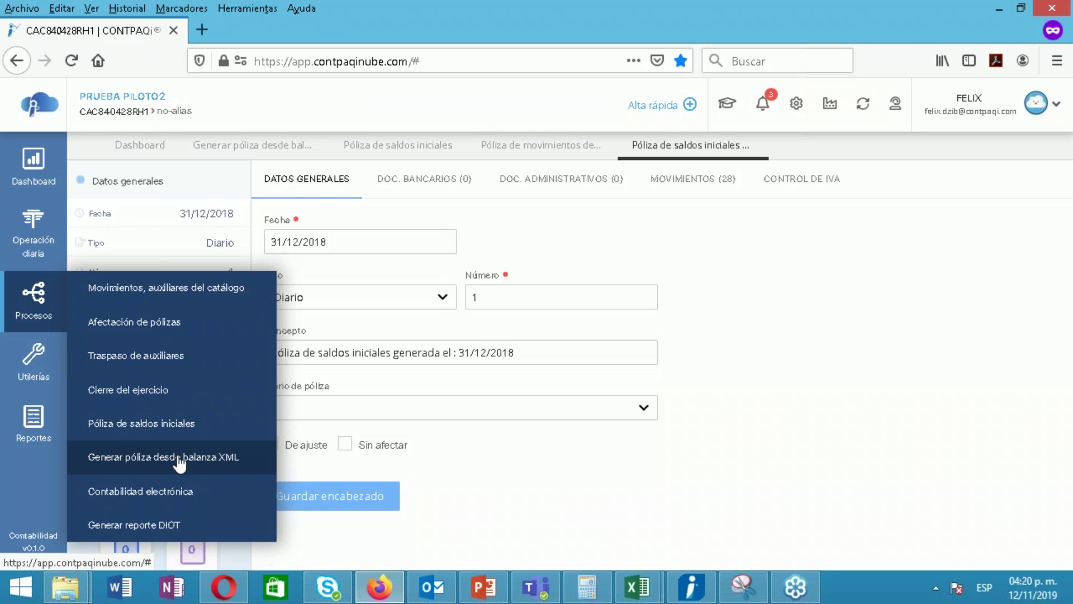
click(492, 481)
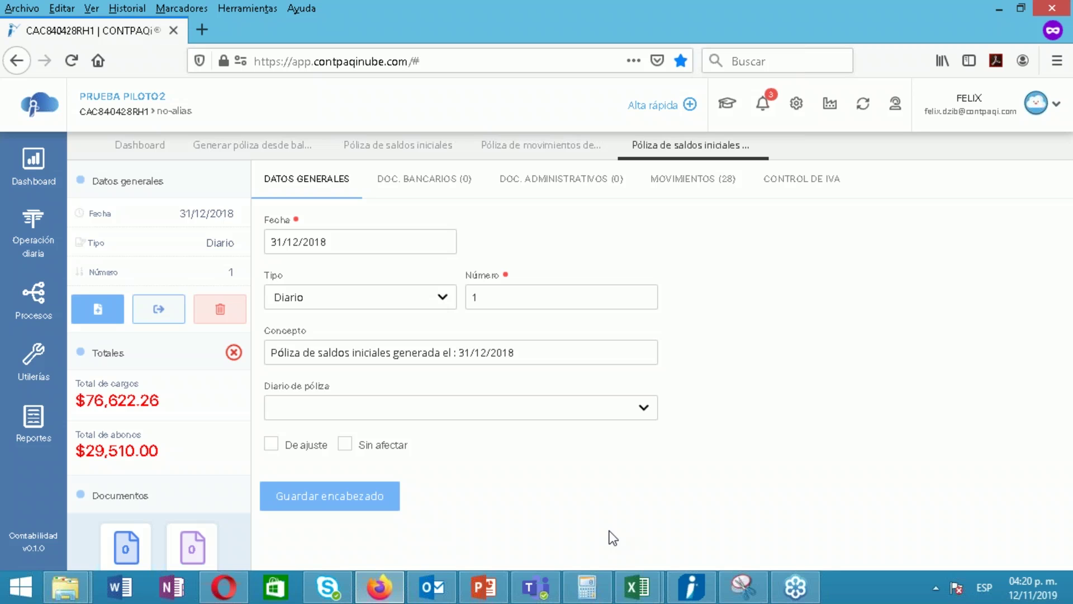
click(759, 148)
Choose 'Salir sin cuadrar' and close the movements, saldos iniciales and balanza póliza tabs
click(531, 368)
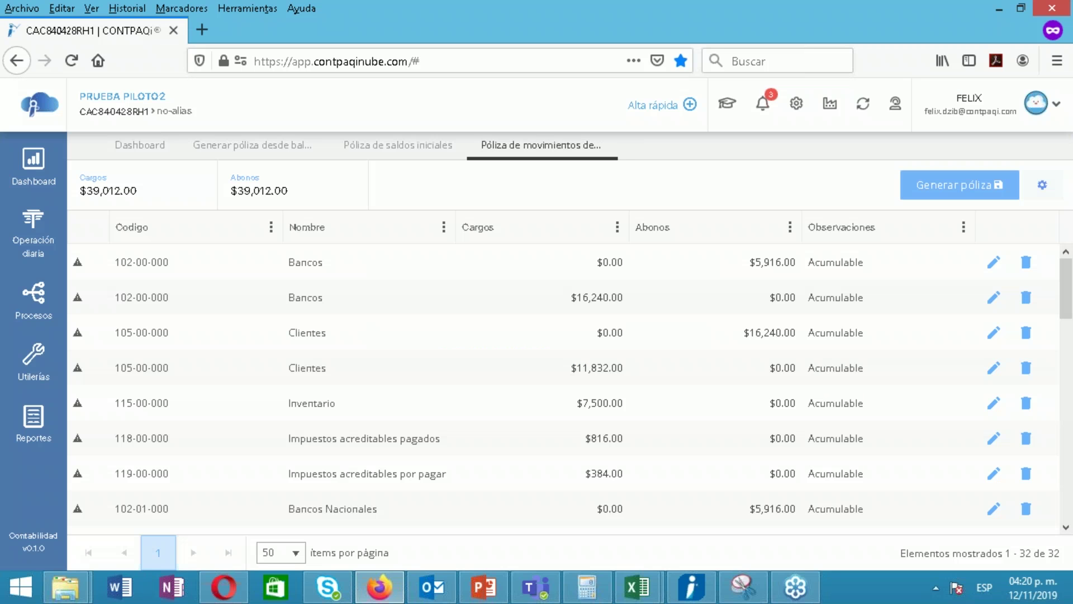
click(608, 145)
click(403, 156)
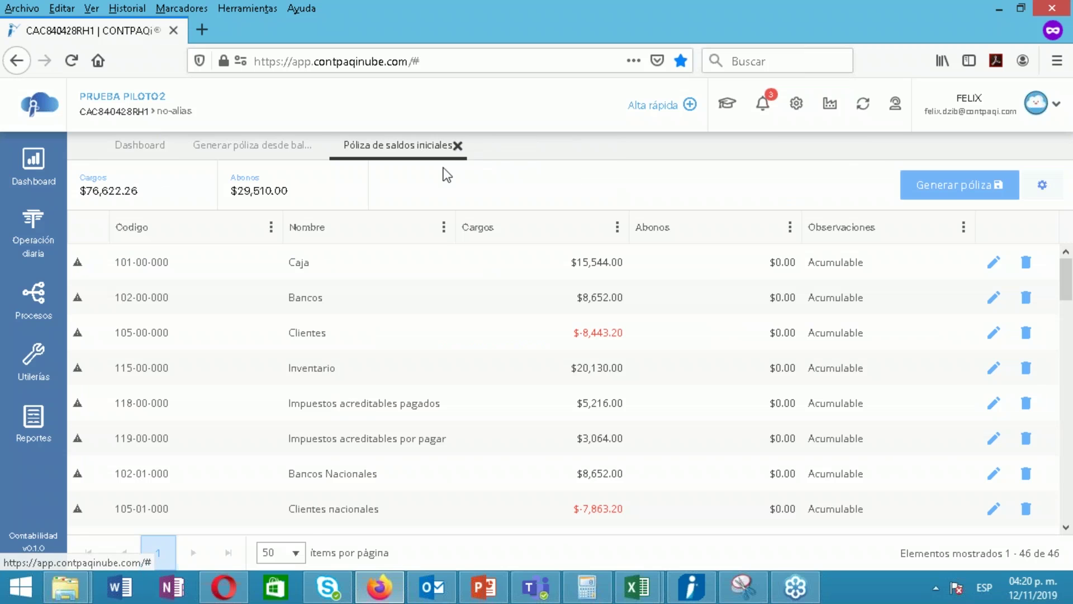
click(459, 146)
click(304, 151)
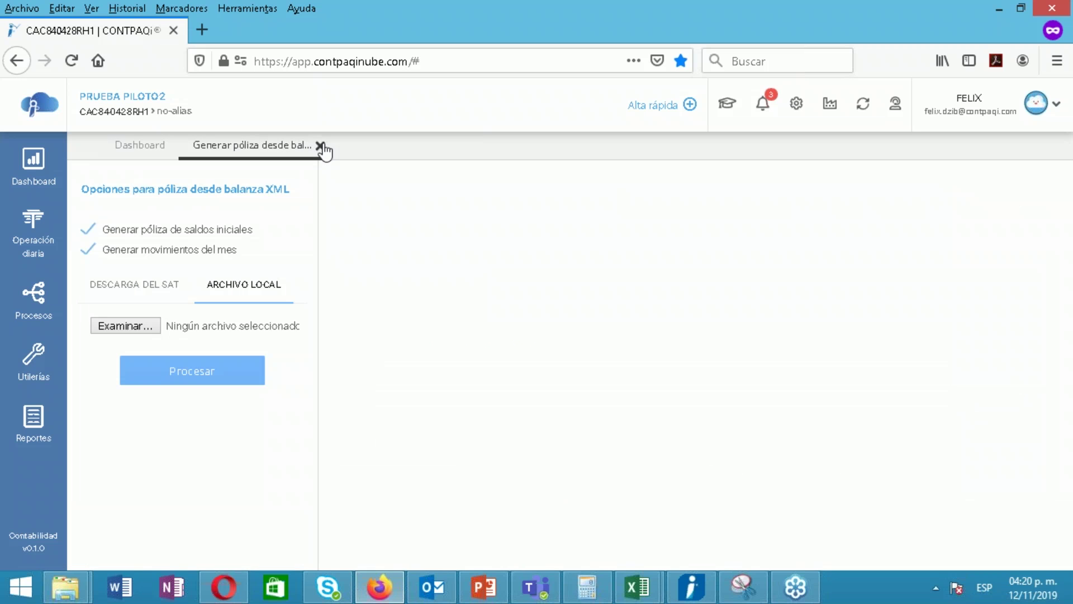
click(321, 146)
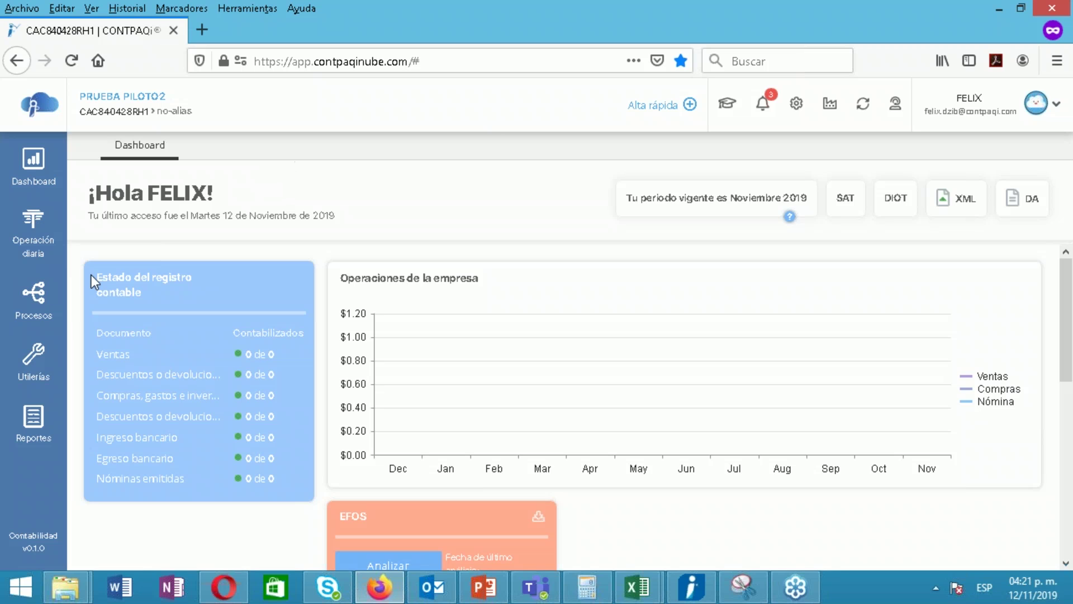
Show the empty Pólizas list for 2019 Noviembre and inspect the Alta rápida options
click(37, 231)
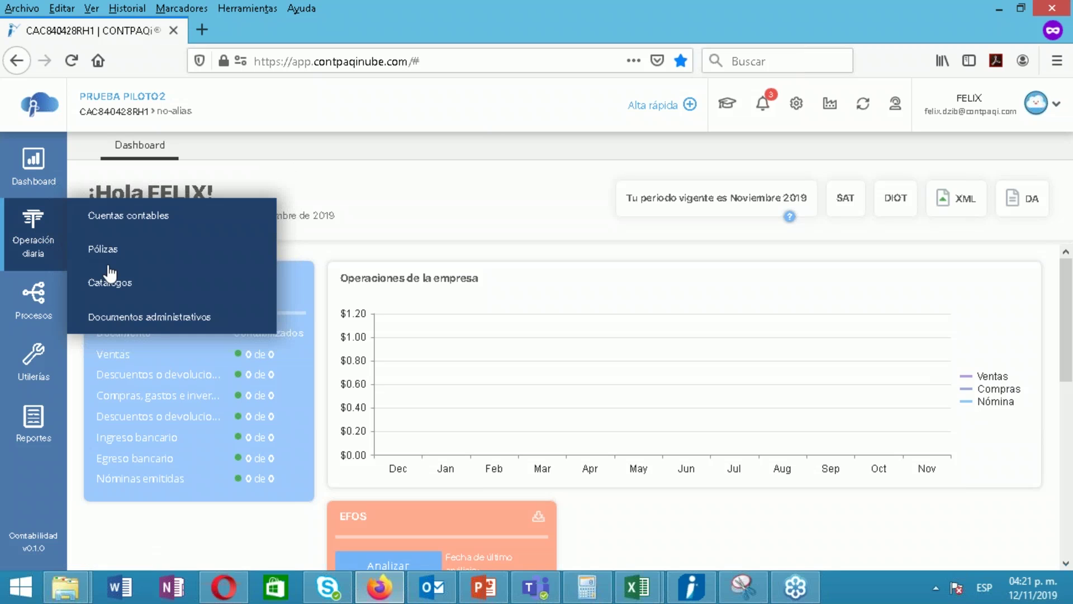
click(104, 250)
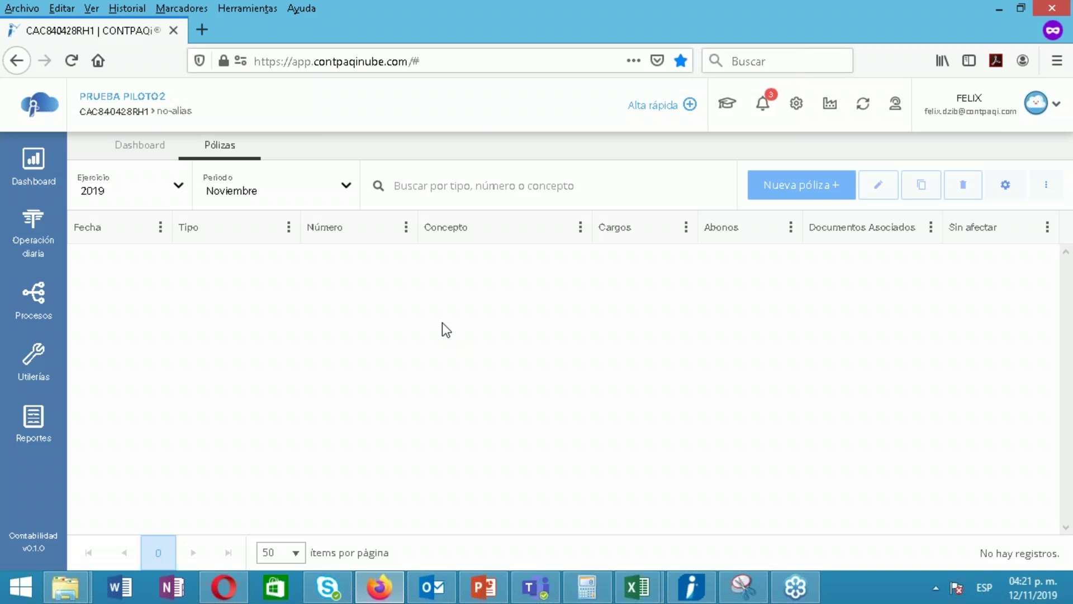
click(692, 106)
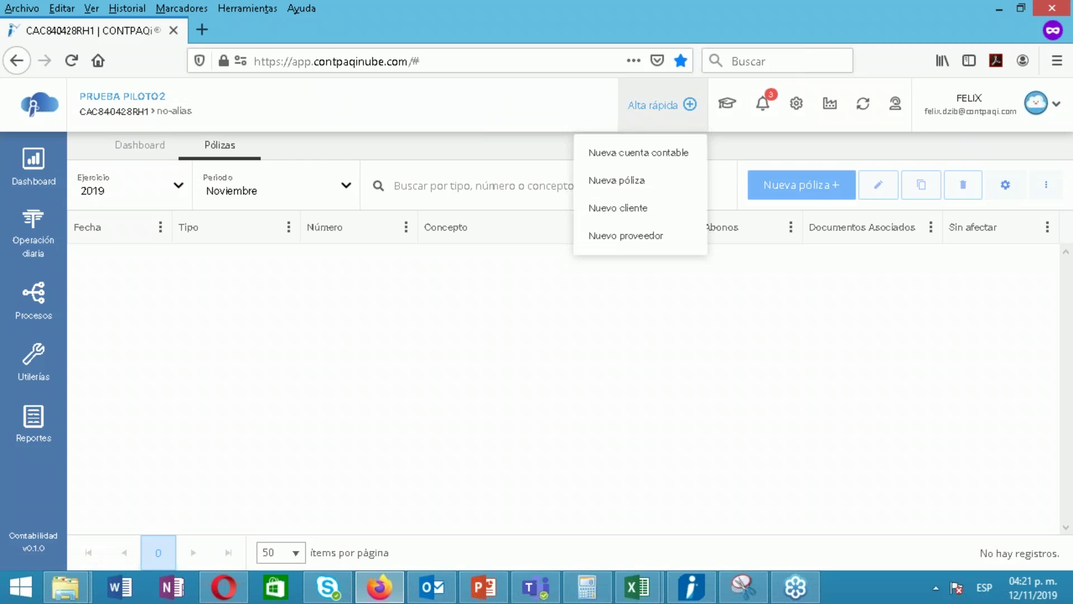
click(690, 107)
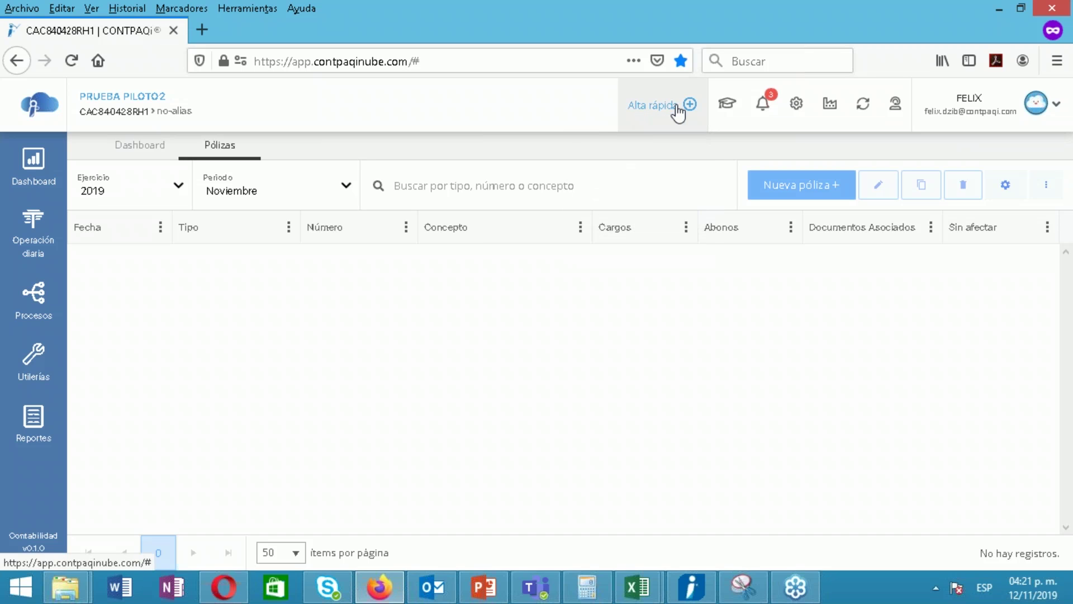
click(679, 110)
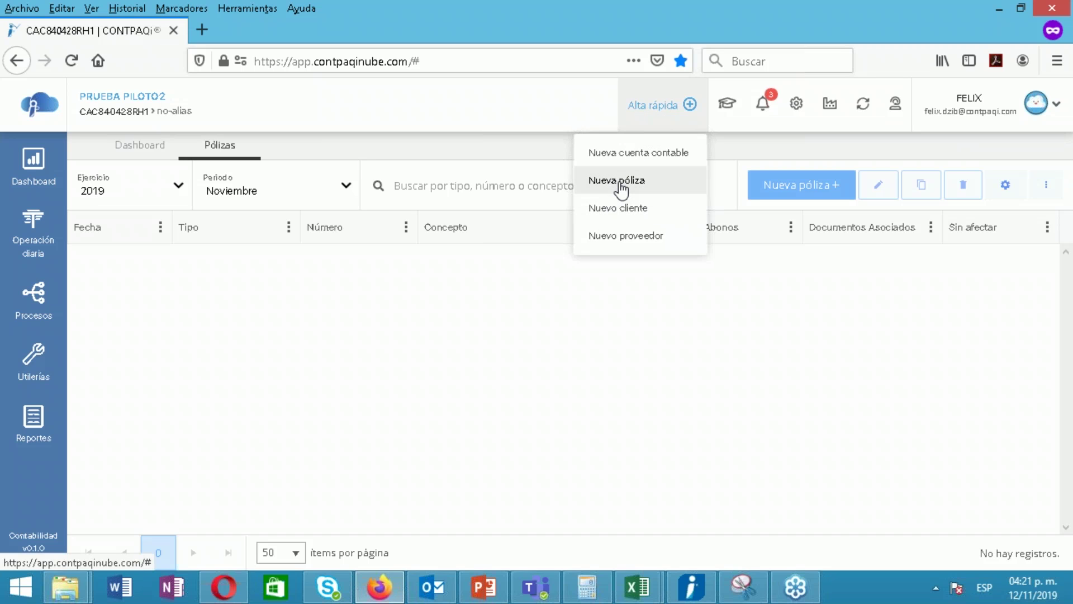
click(512, 344)
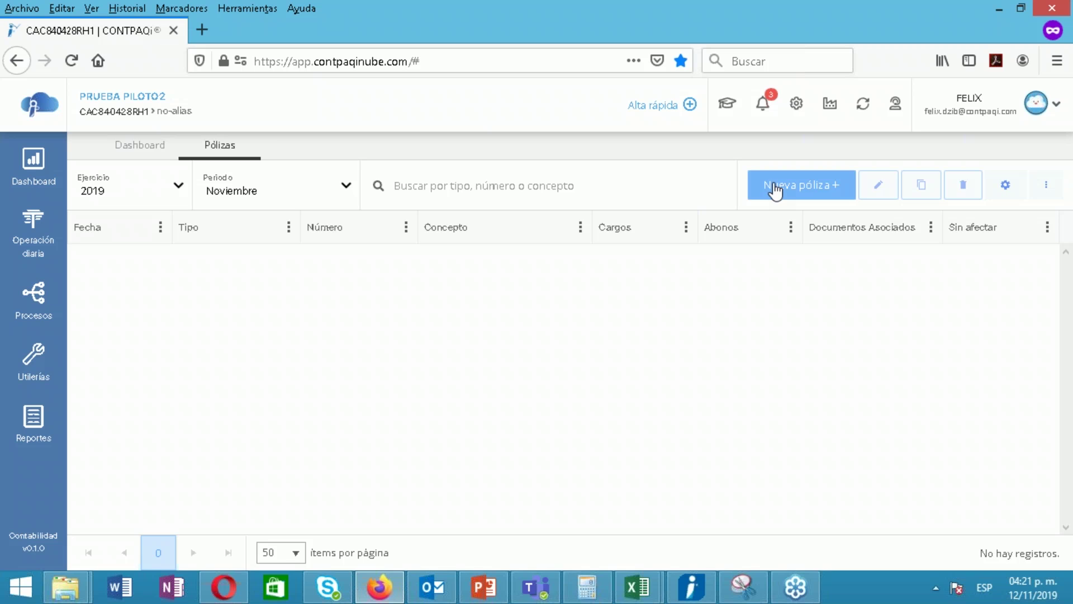
Start a new Ingresos póliza number 1 dated 01/11/2019, then return to the Dashboard
click(775, 191)
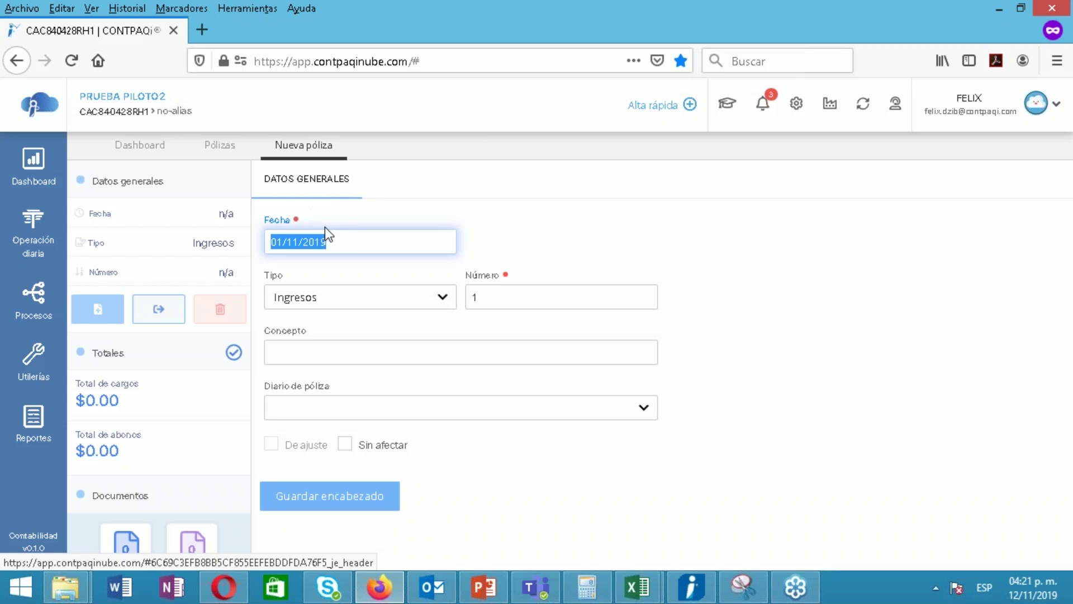
click(348, 239)
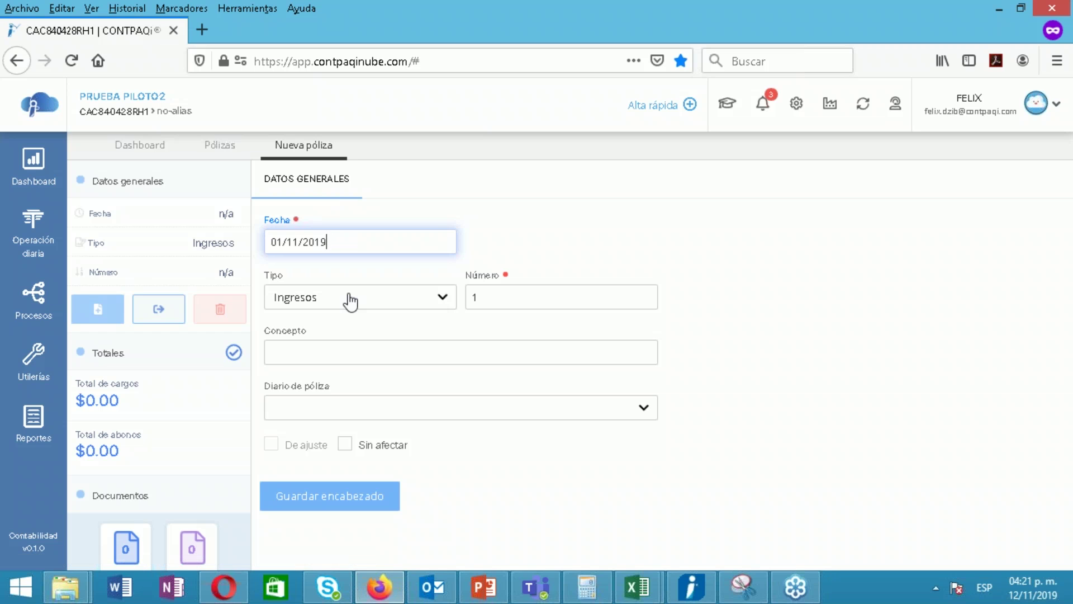
click(489, 296)
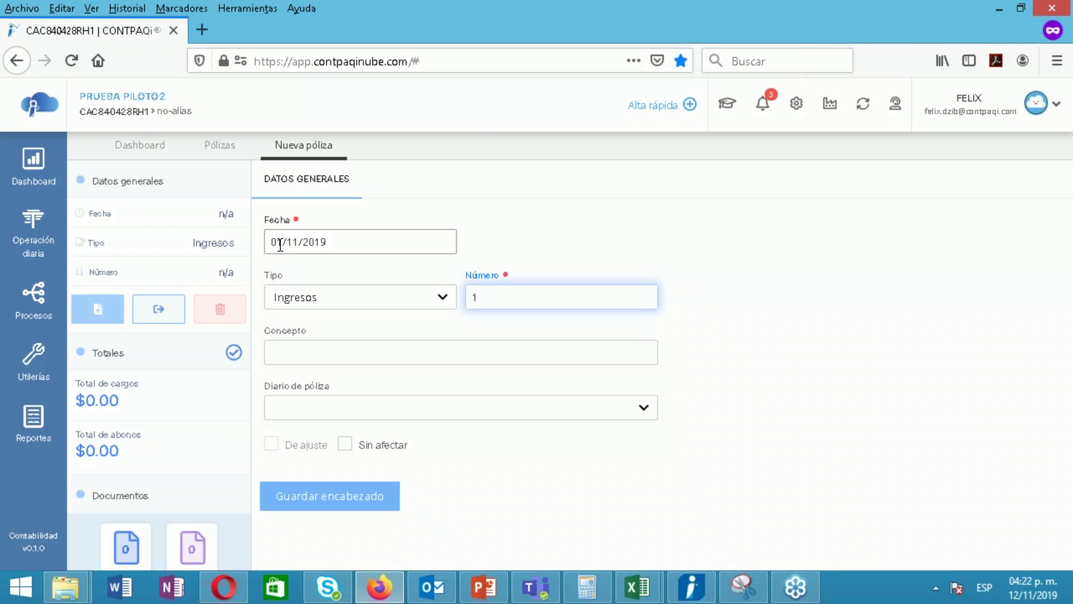
click(363, 245)
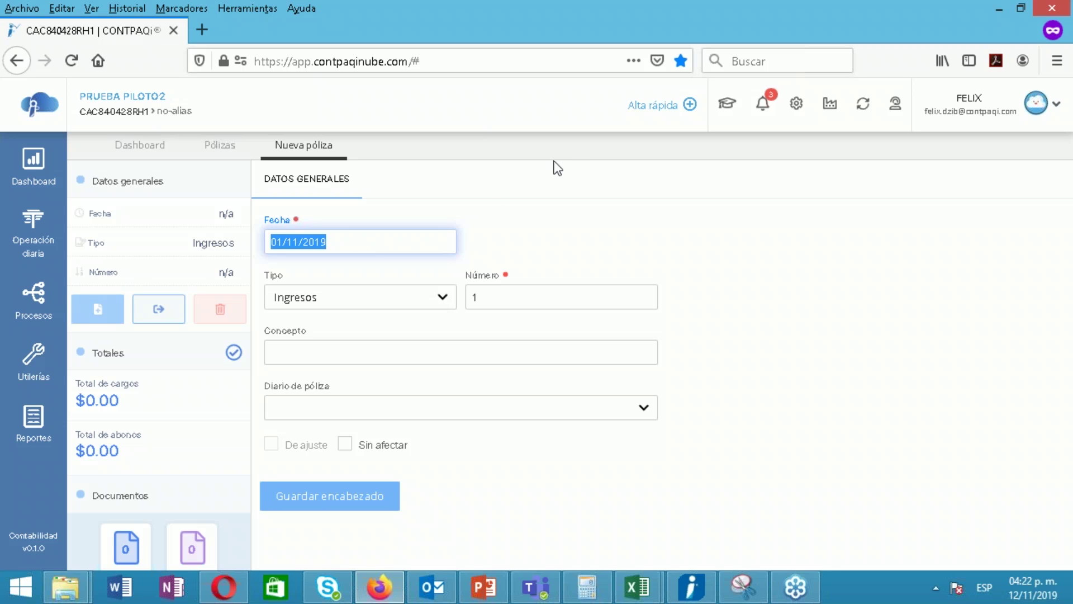
click(566, 150)
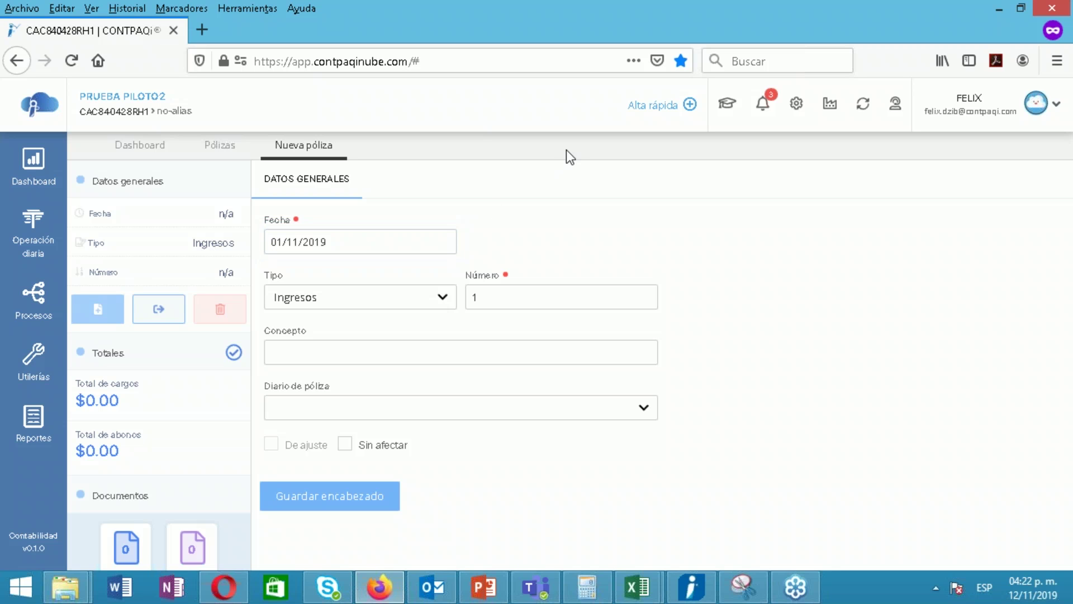
click(136, 150)
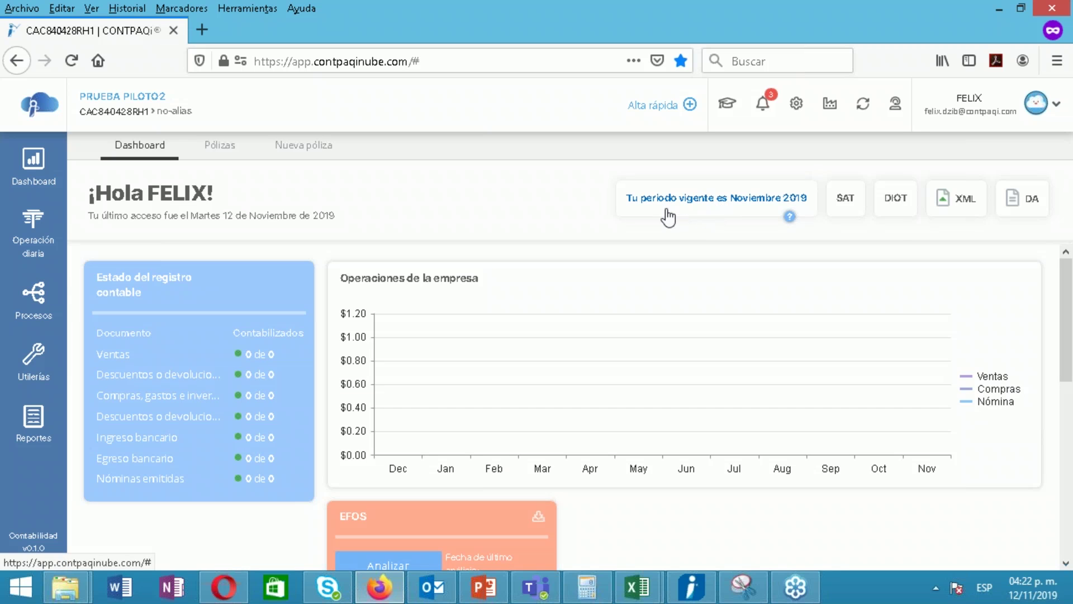
Check current period 11 of the monthly 2019 exercise, then return to the new póliza
click(688, 208)
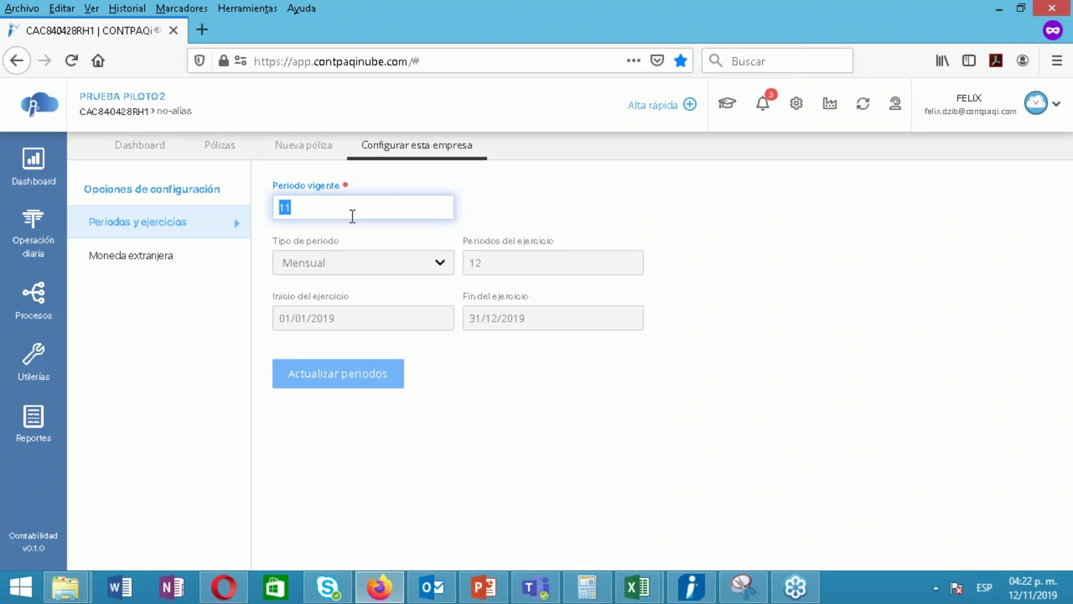
click(478, 147)
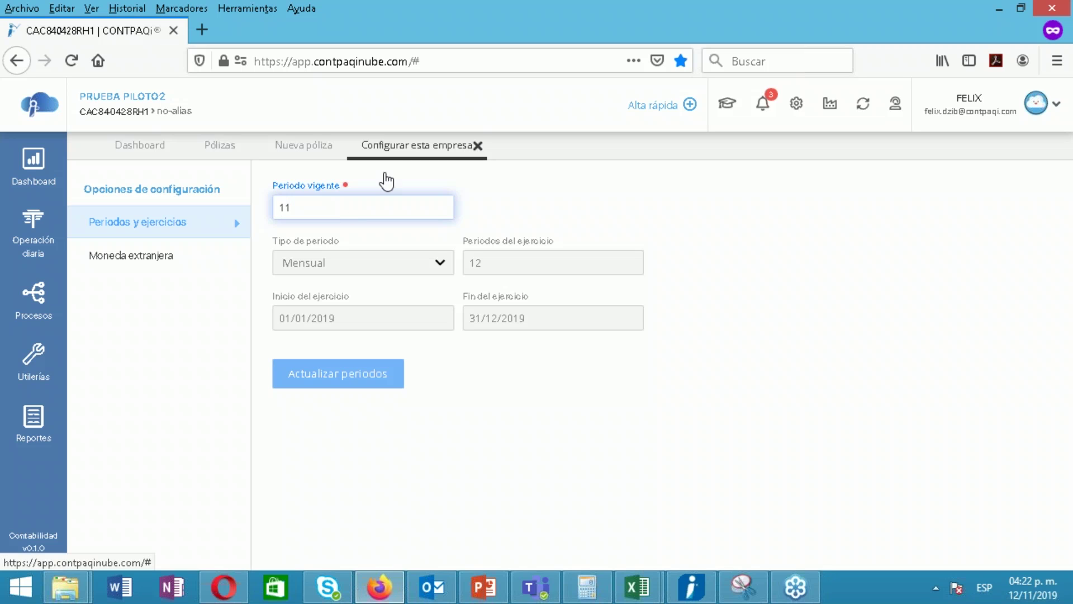
click(294, 146)
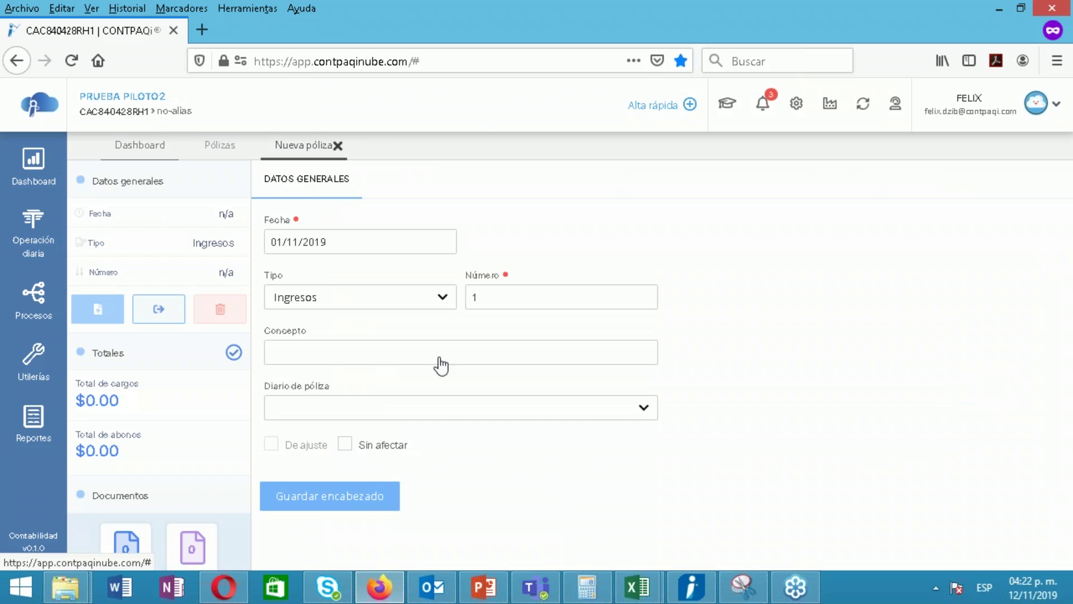
Make the new póliza a Diario with concept 'poliza compra a crédito'
click(335, 300)
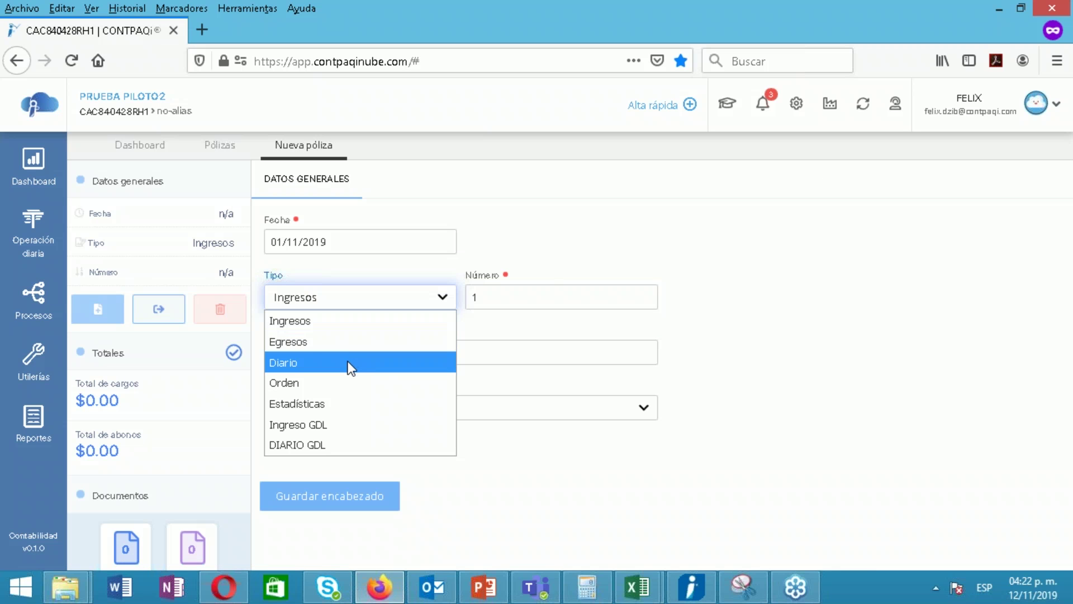
click(347, 361)
click(384, 353)
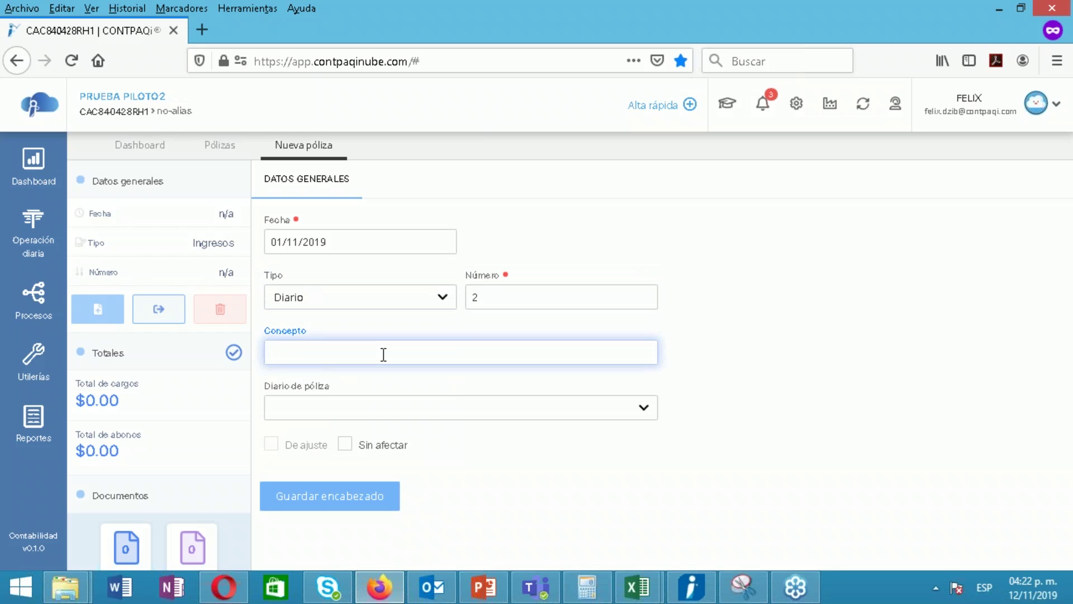
text(poliz)
text(a de)
key(BackSpace)
key(BackSpace)
key(BackSpace)
text(co)
text(pra)
key(BackSpace)
key(BackSpace)
key(BackSpace)
key(BackSpace)
text(ompra a crédito)
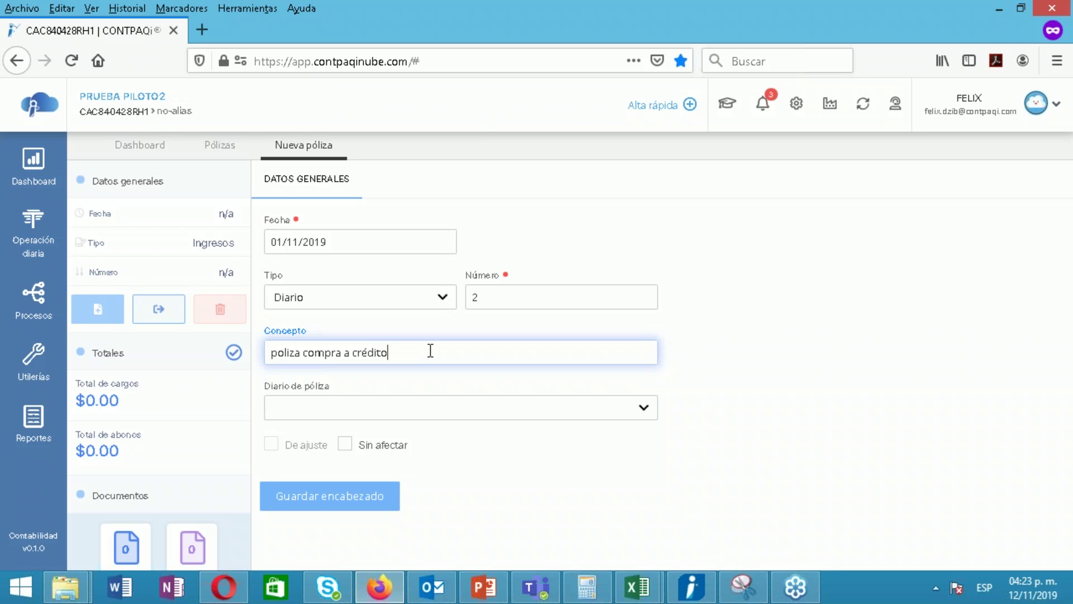
Check the Dashboard's daily operations menu, then look at the empty póliza journal list
click(140, 145)
click(42, 239)
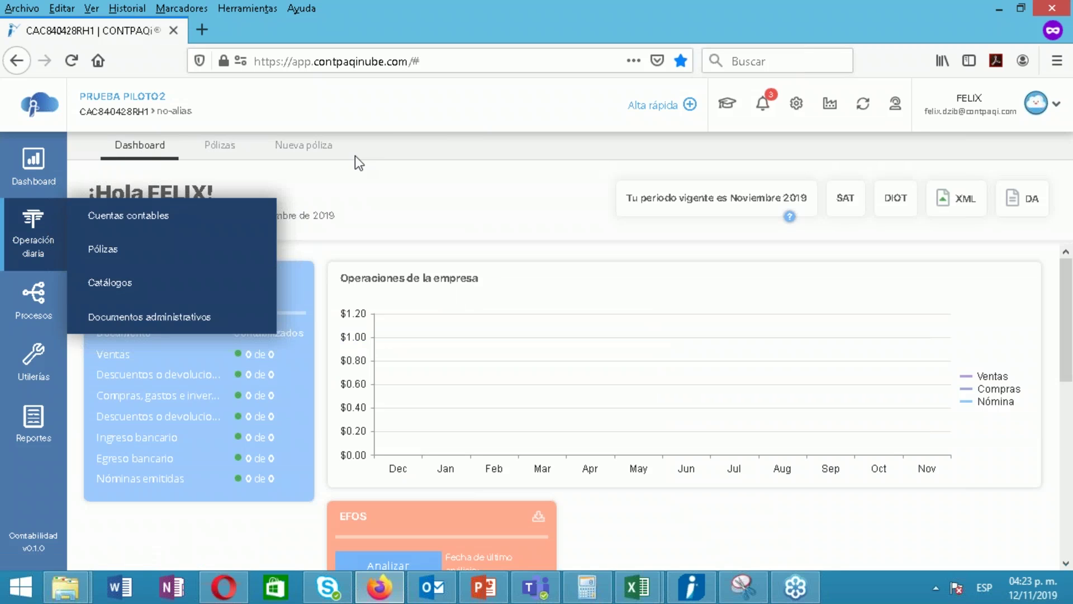
click(294, 157)
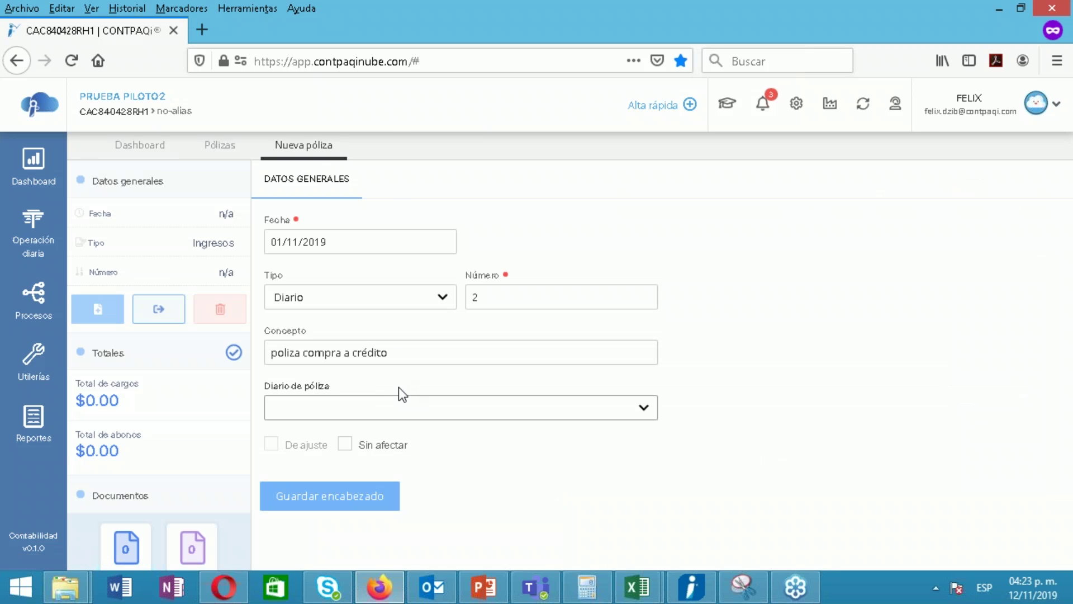
click(407, 415)
click(408, 415)
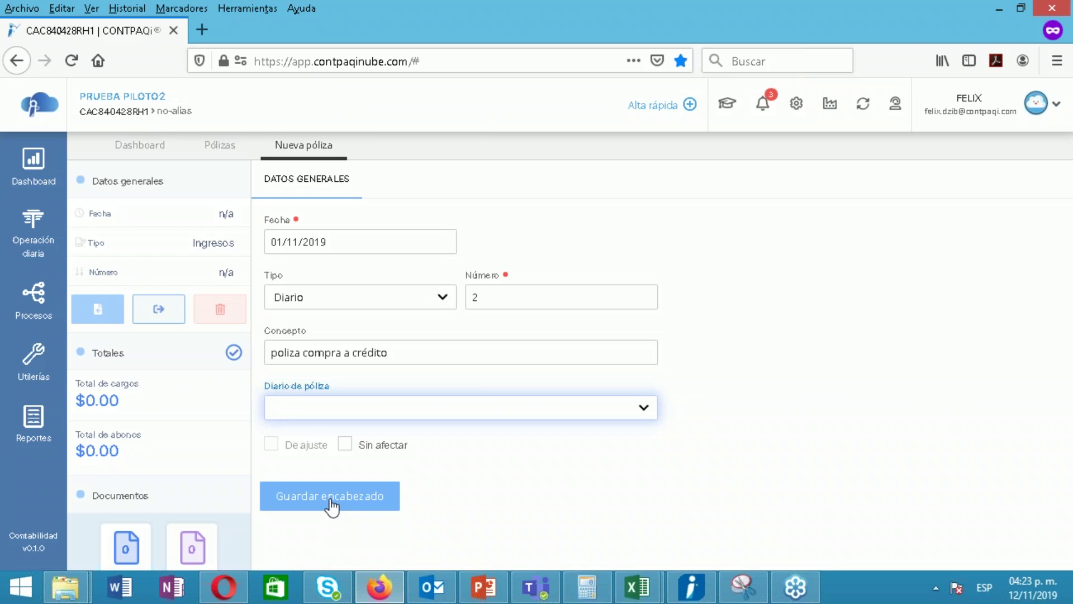
Save the Diario póliza 2 header and add its first movement
click(331, 505)
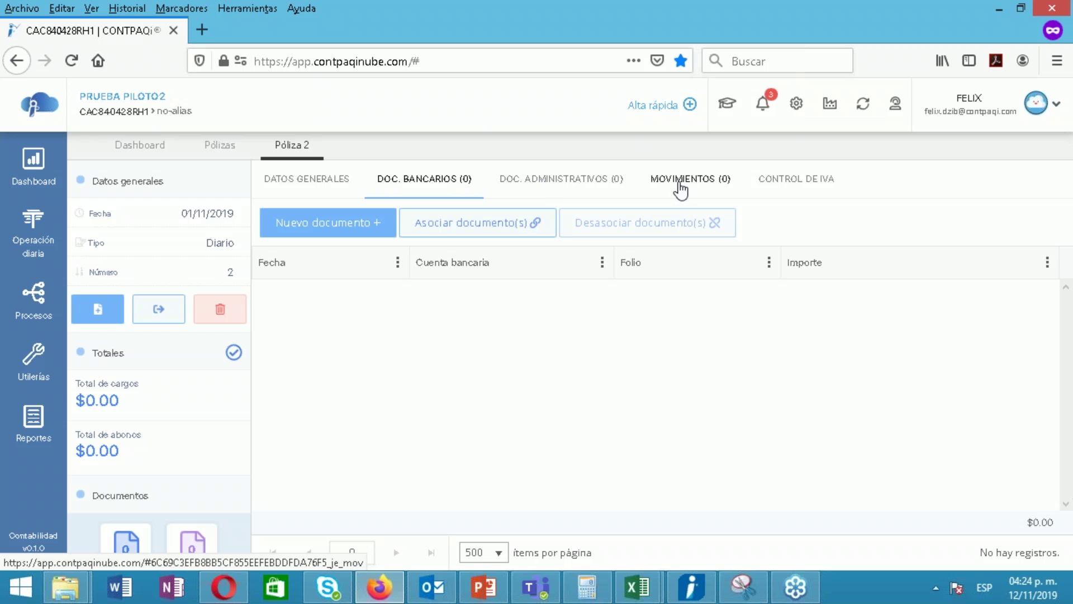
click(681, 180)
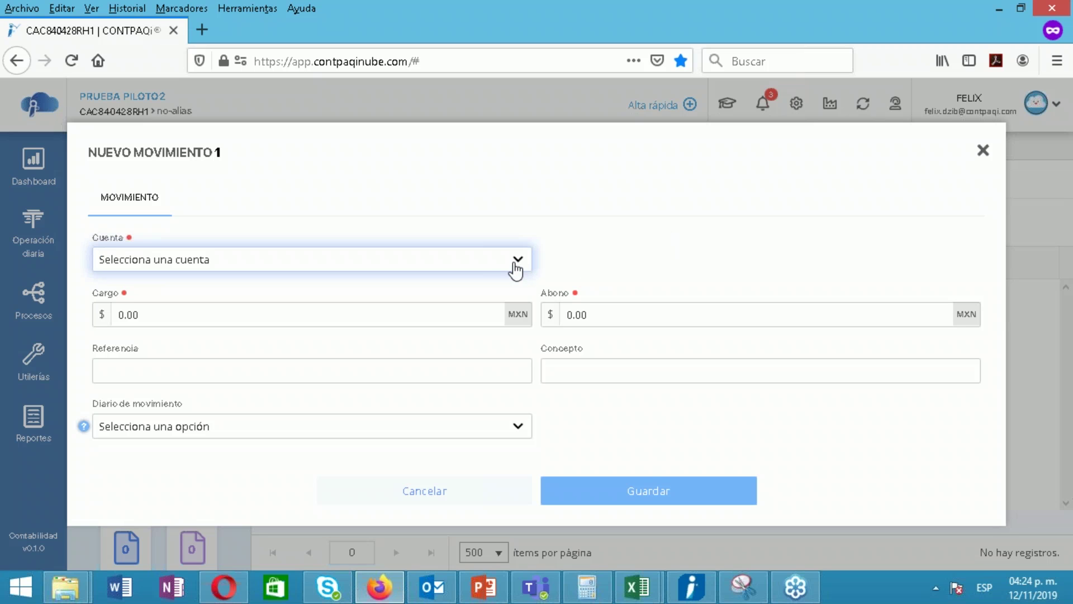
Record and save movement 1: a 5,000 cargo to account 115-01-000 Inventario
click(515, 271)
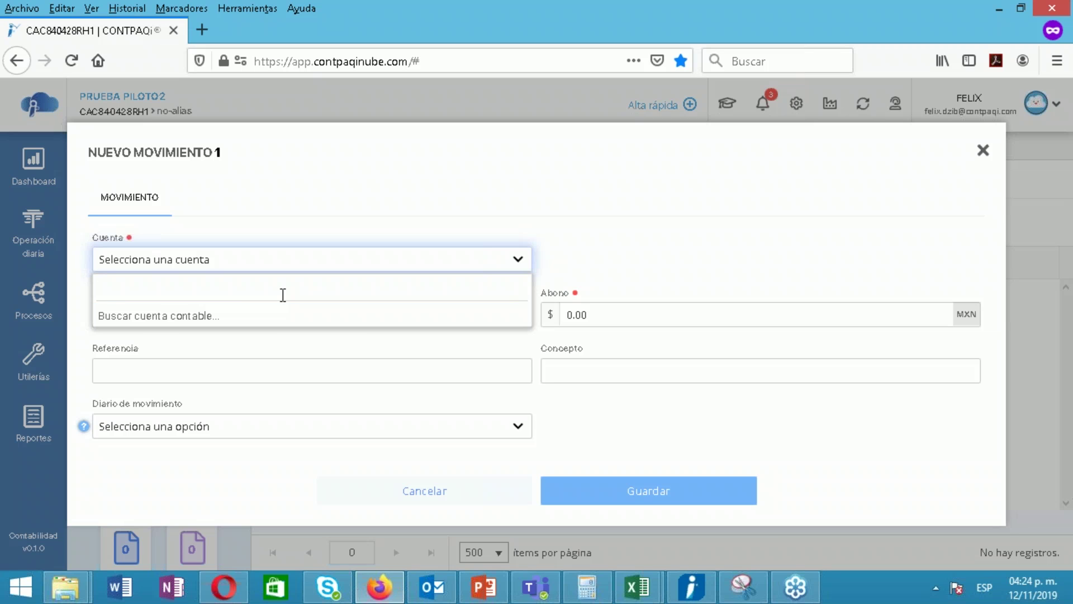
text(1150)
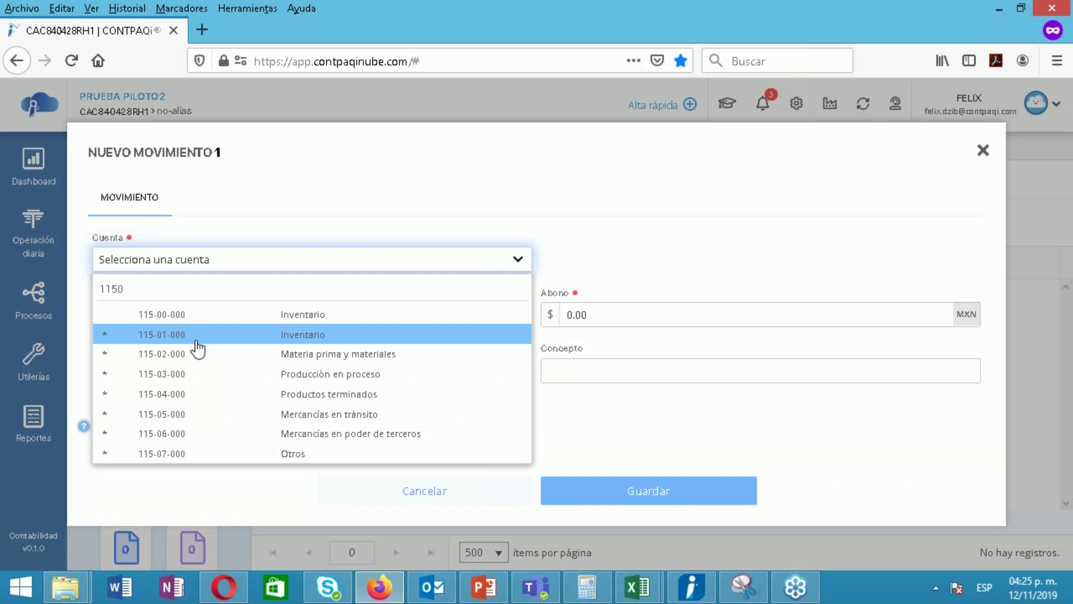
key(Return)
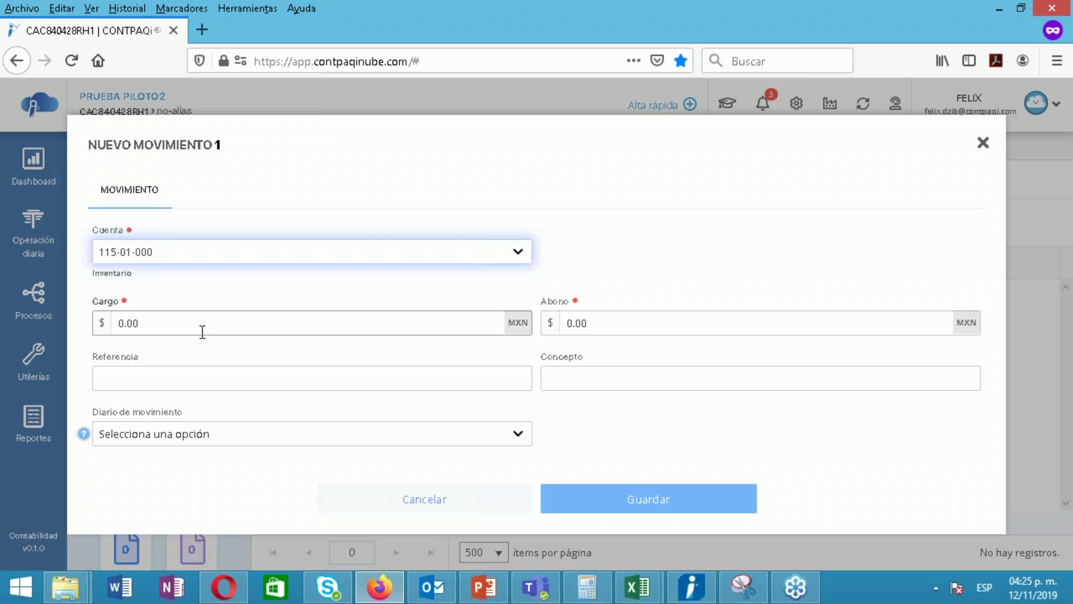
drag(171, 325, 55, 333)
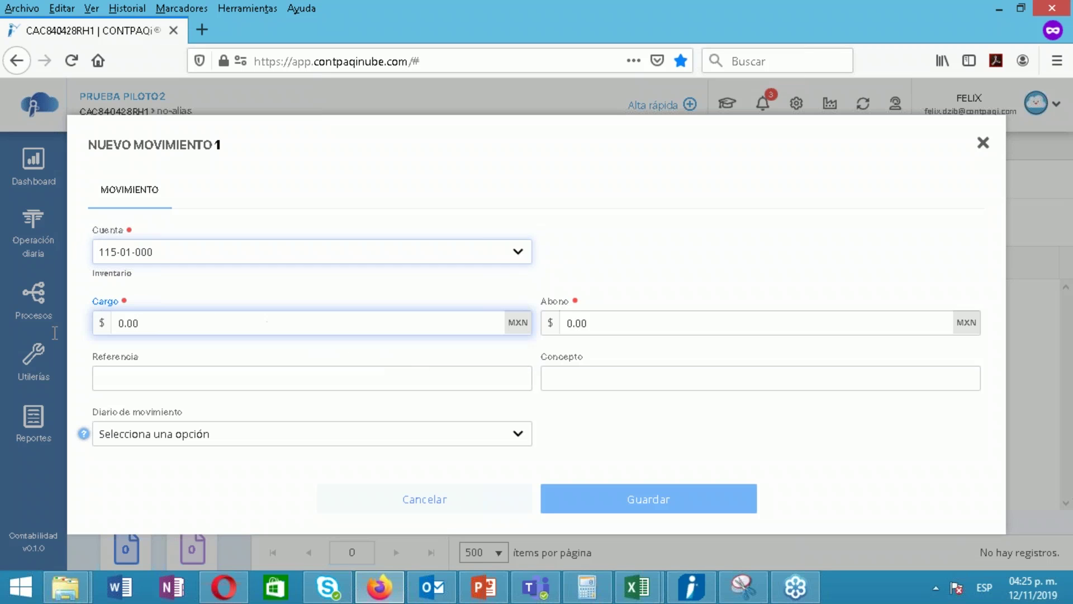
drag(168, 323, 110, 324)
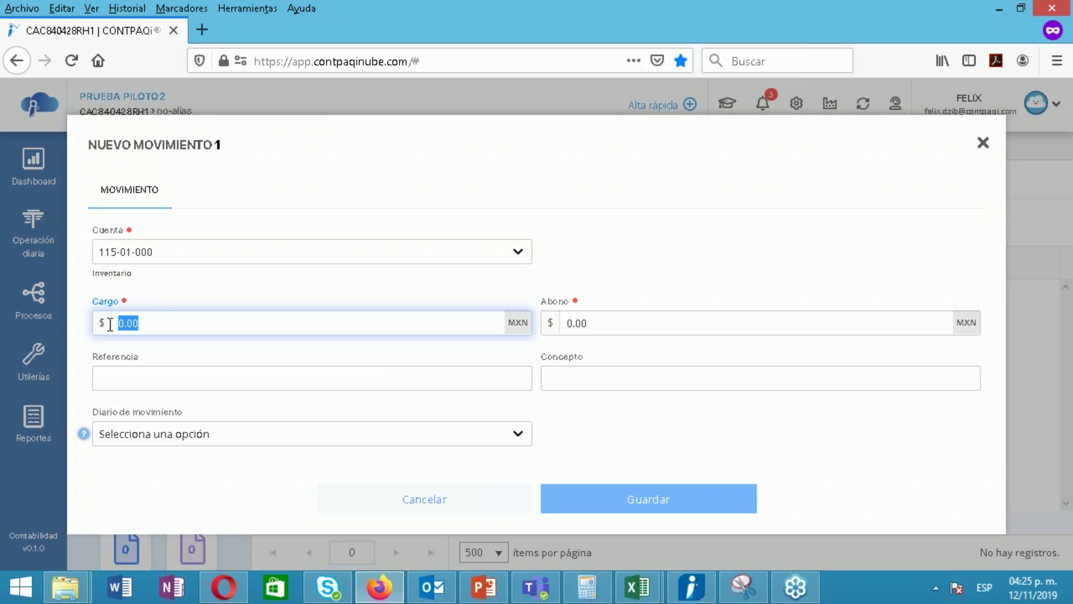
text(5000)
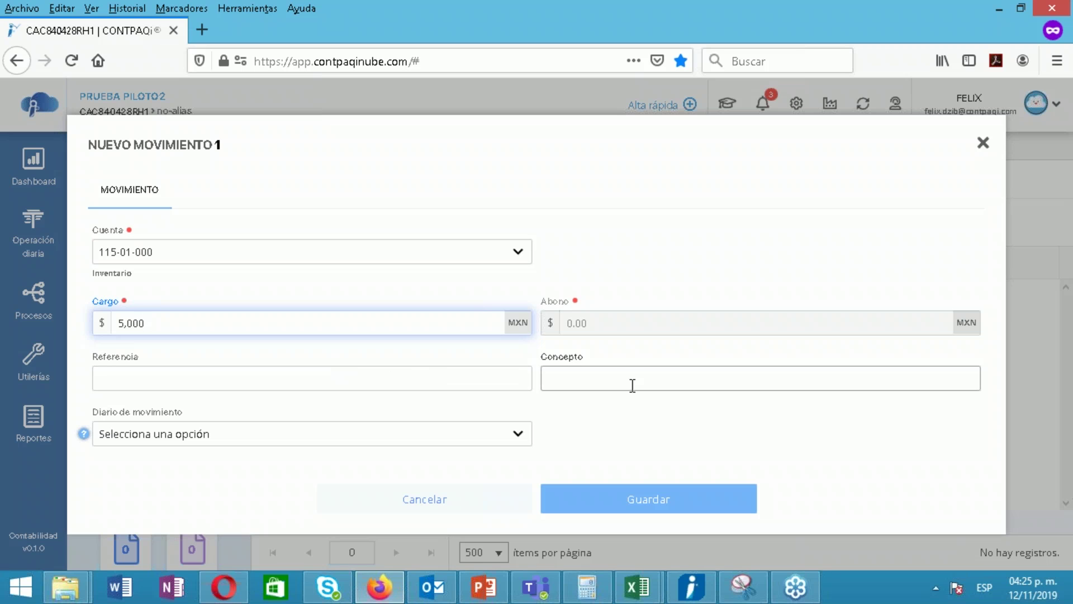
click(245, 475)
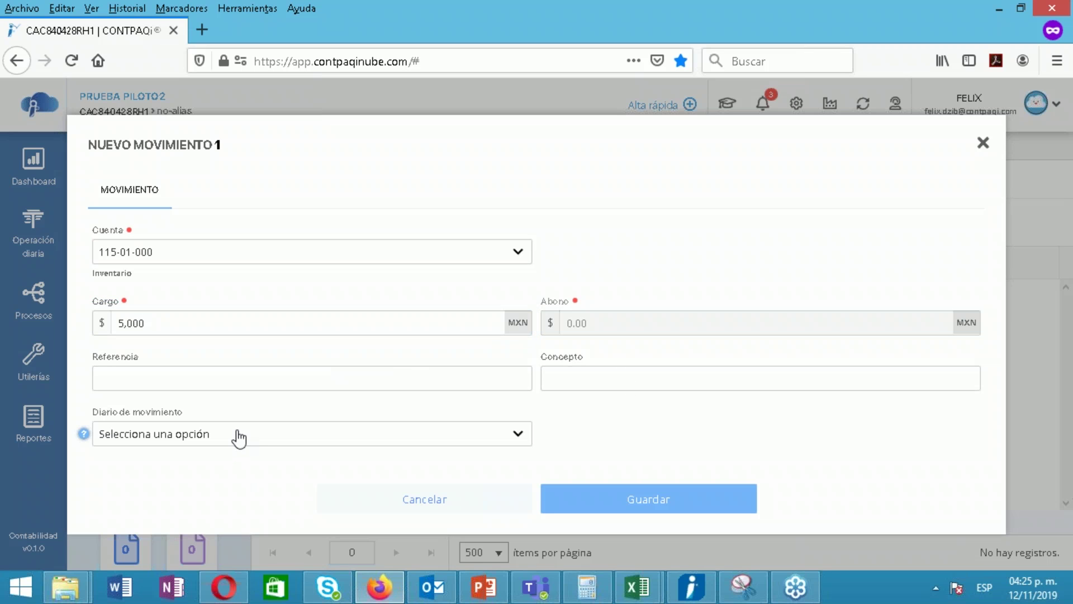
click(239, 437)
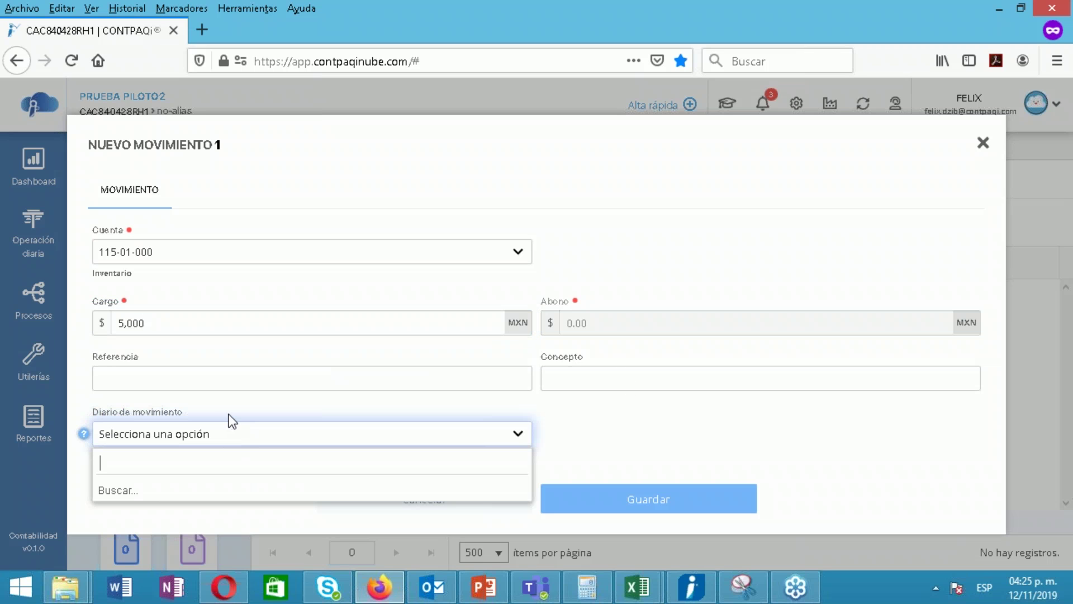
click(232, 421)
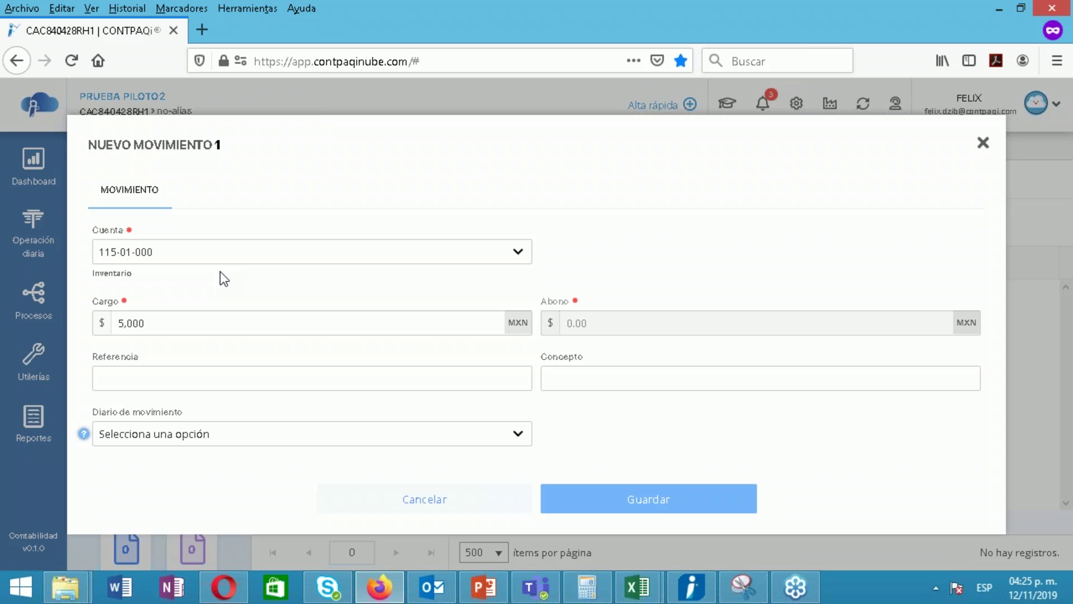
click(652, 503)
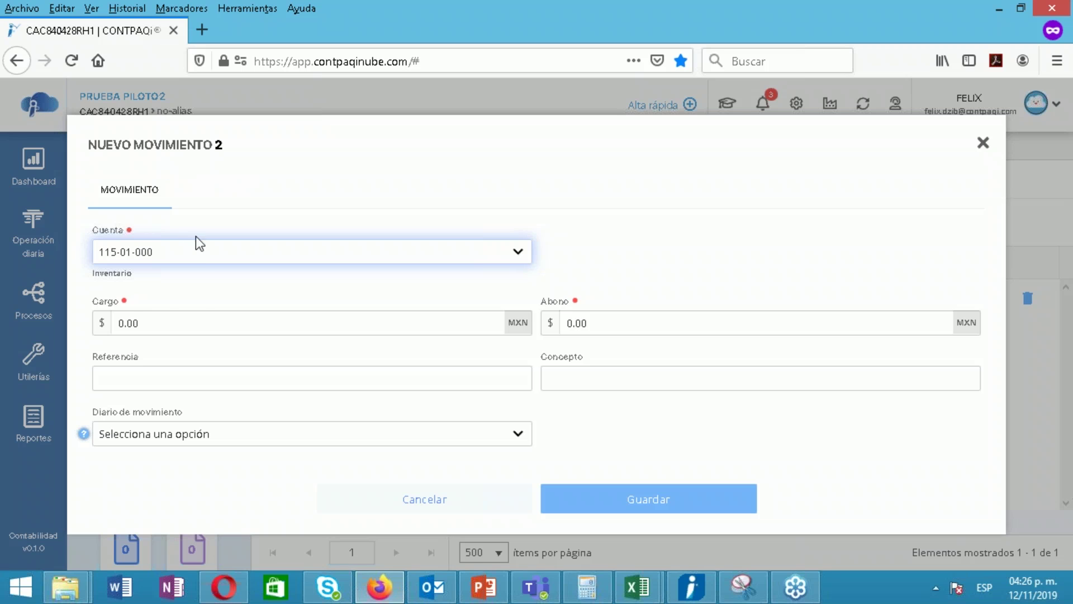
Add an 800 cargo to account 119-01-000 IVA pendiente de pago and save the movement
click(211, 259)
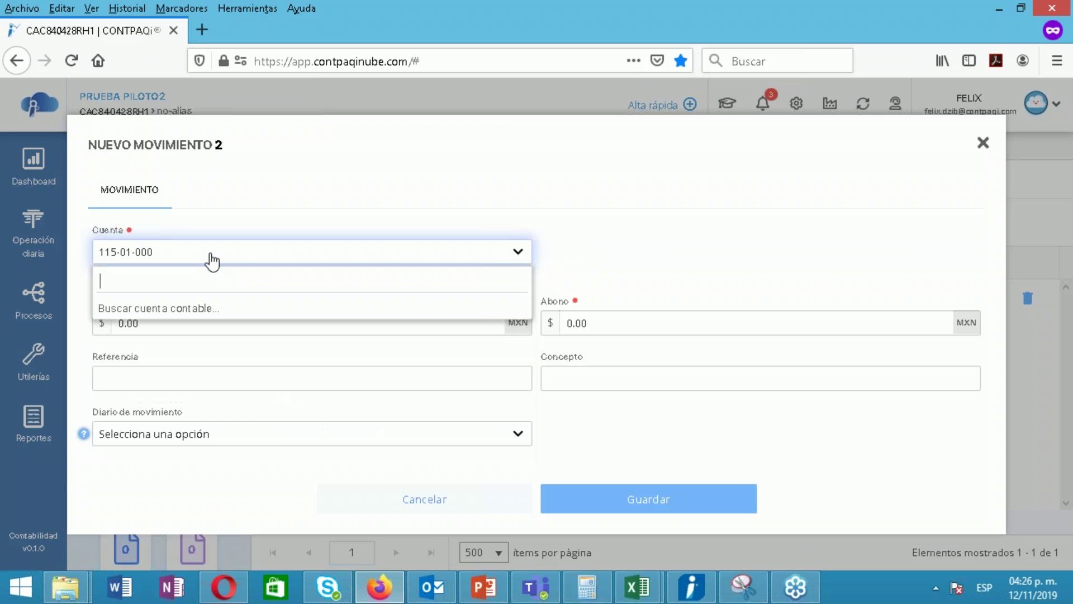
text(119)
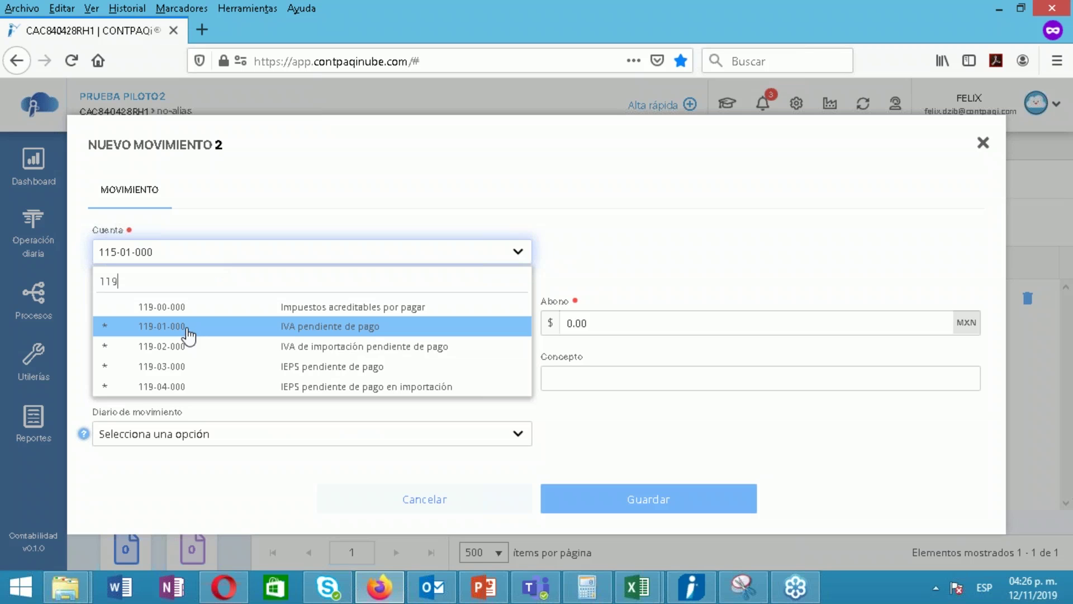
click(189, 330)
click(647, 328)
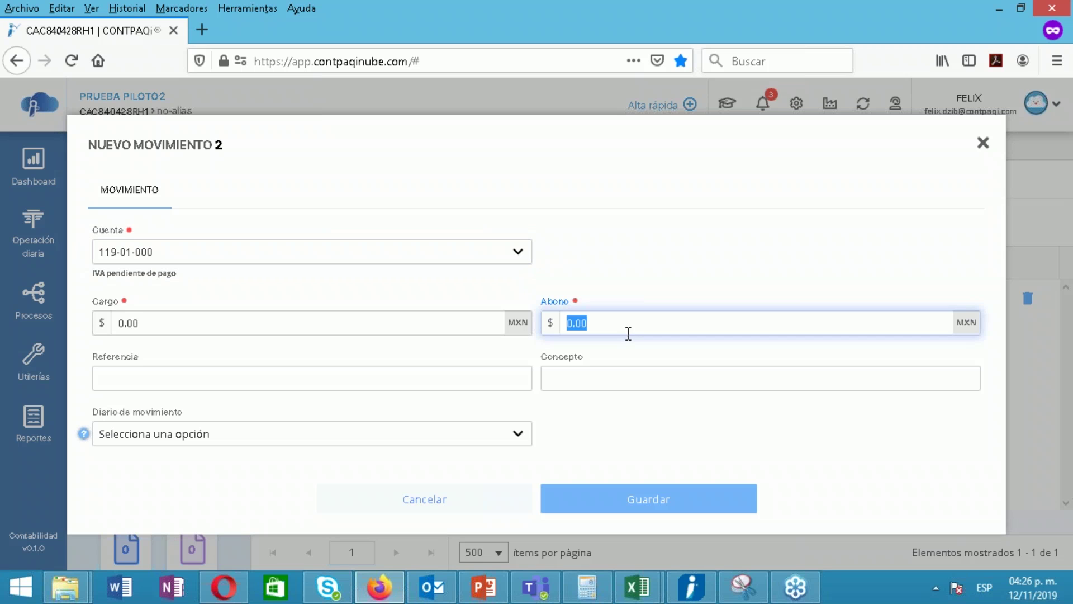
click(419, 331)
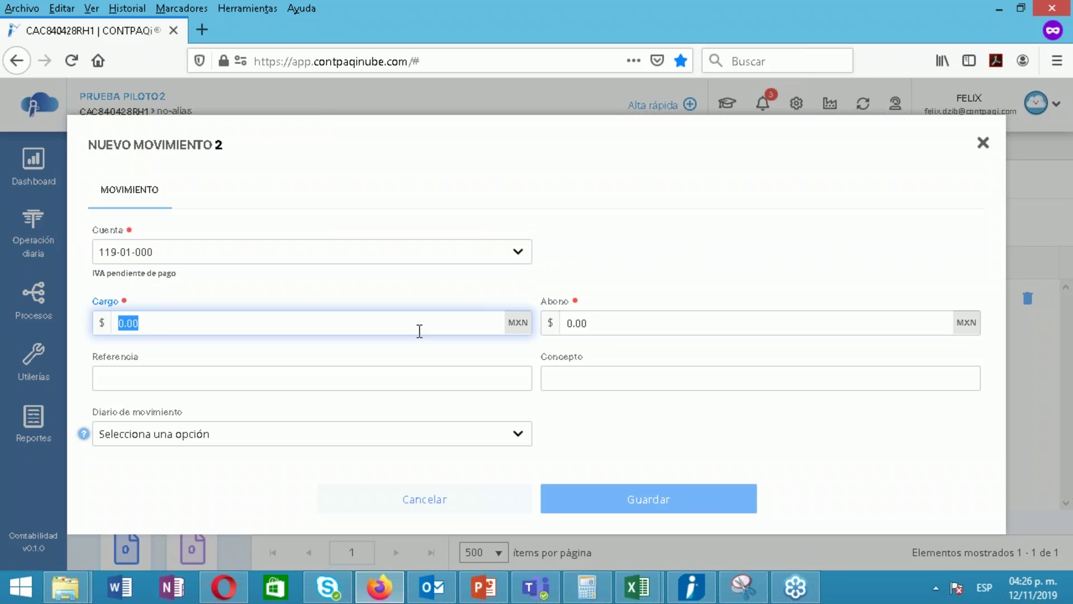
text(800)
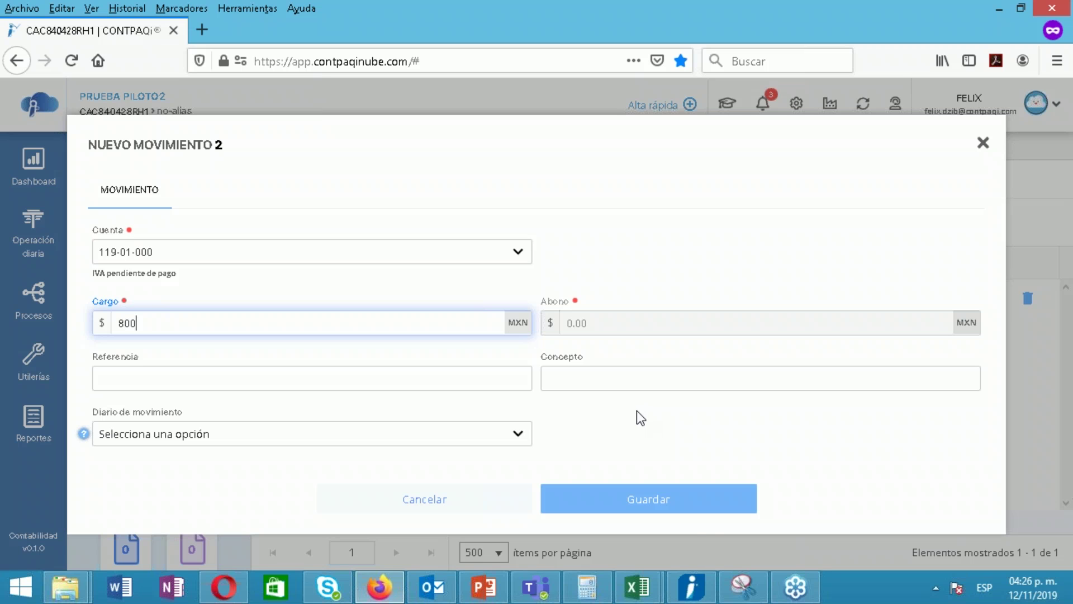
click(699, 509)
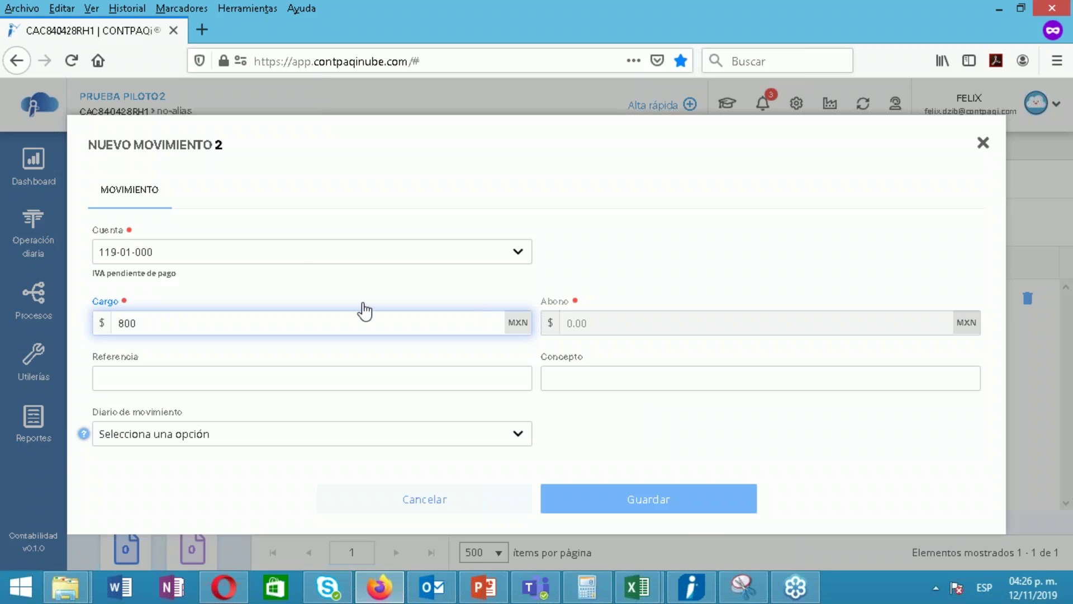
Add a 5,800 abono to supplier account 201-01-001 Proveedor Industrial Jalisco and save it
click(308, 265)
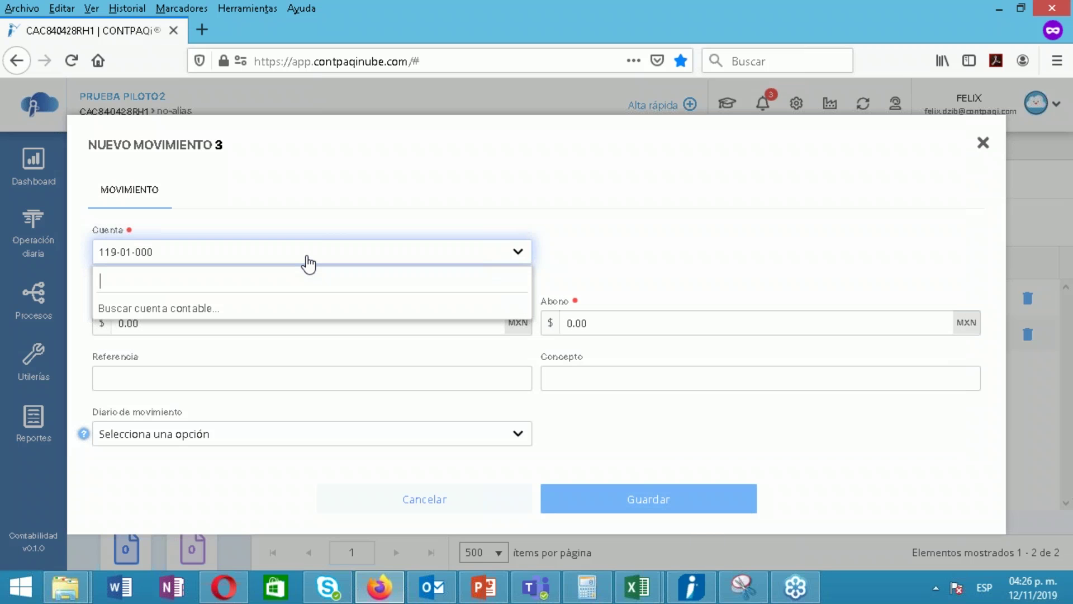
text(201)
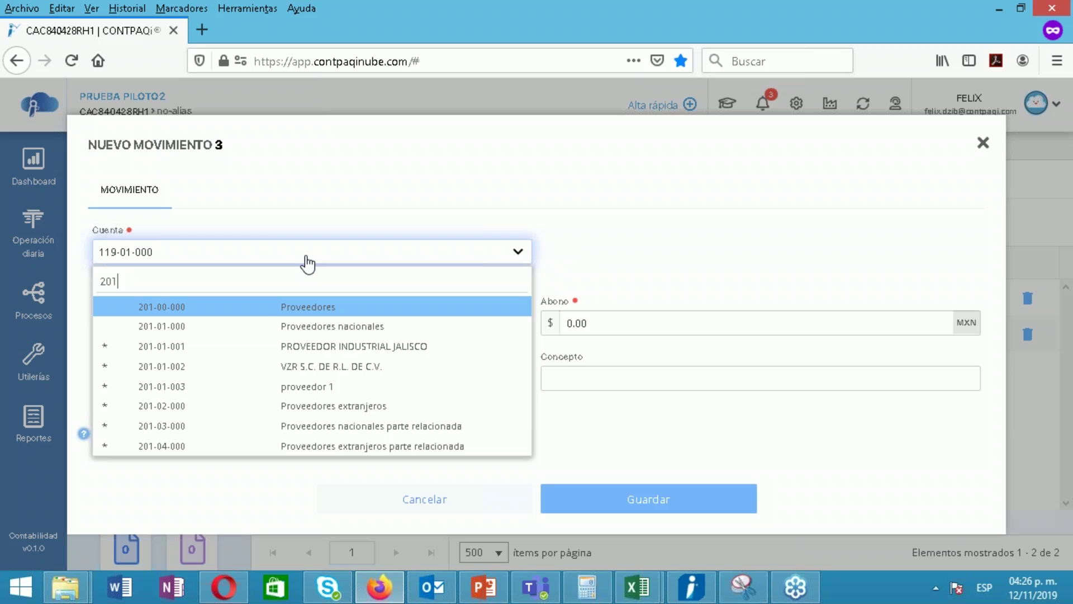
click(274, 351)
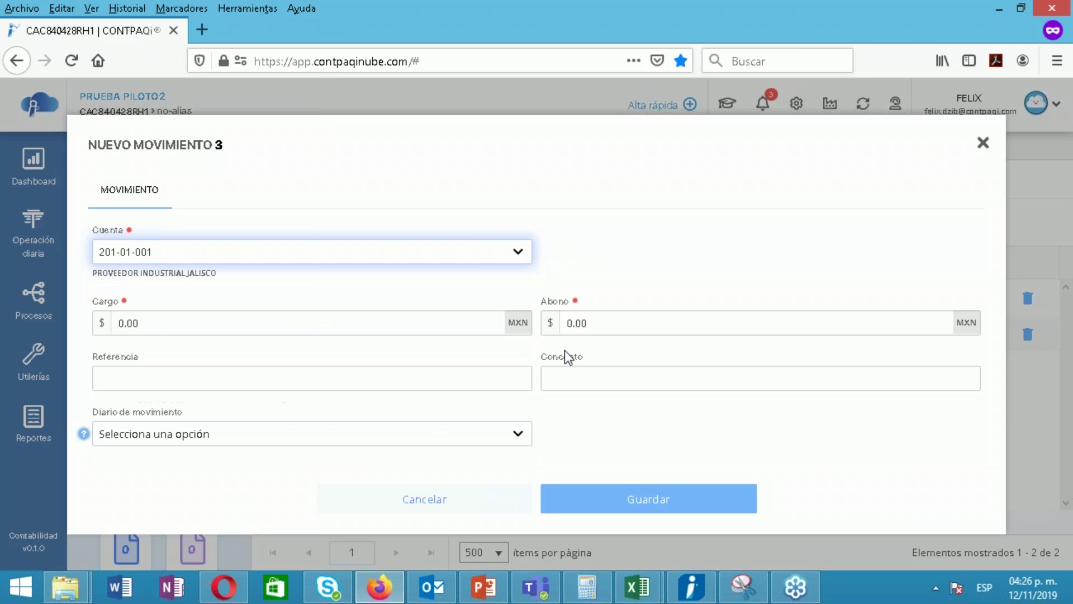
click(612, 324)
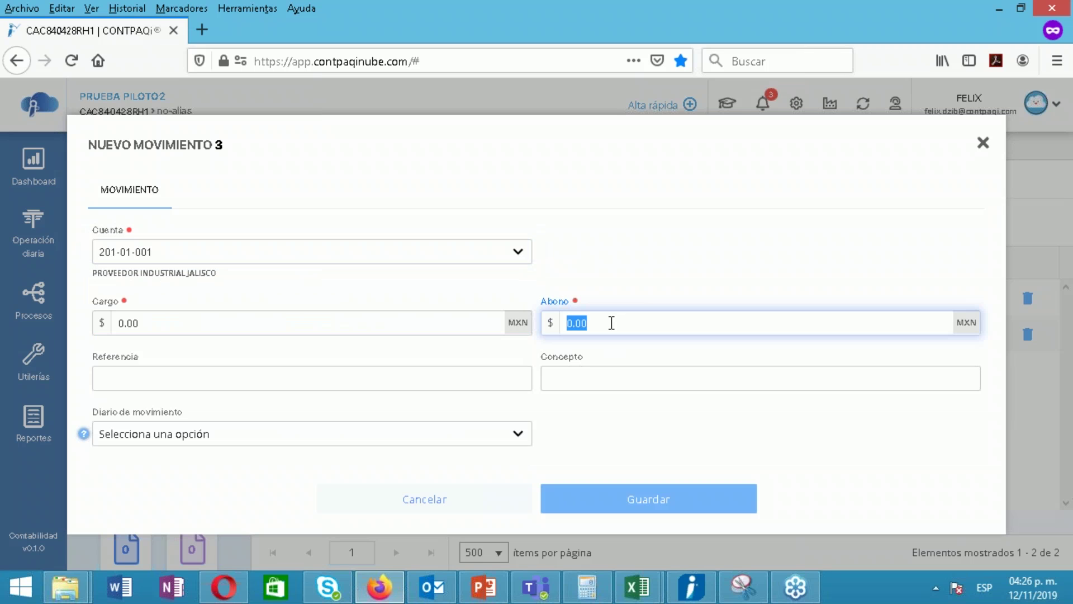
text(5800)
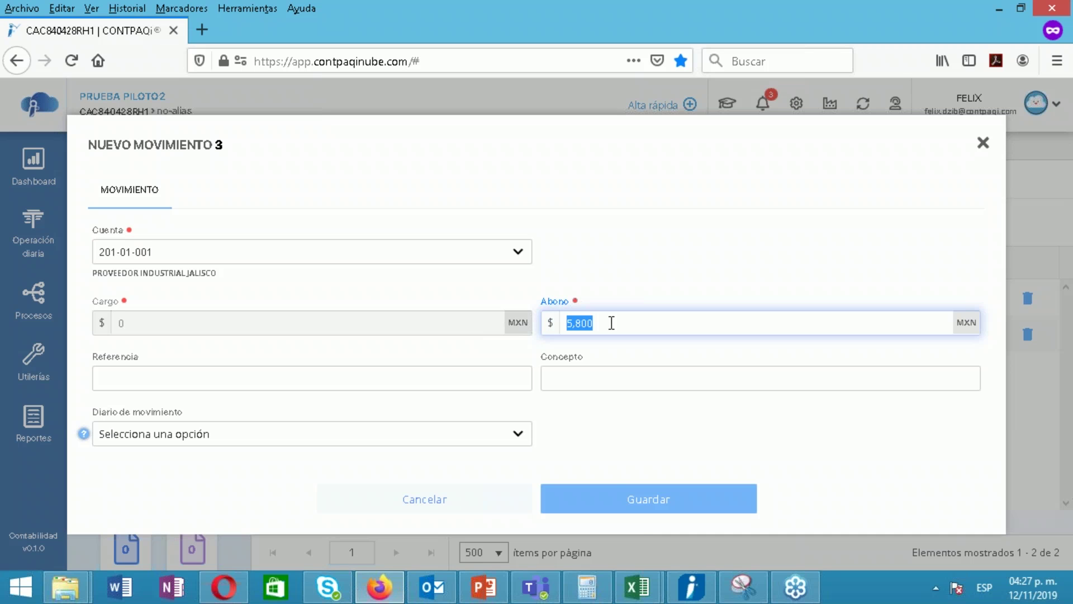
click(661, 511)
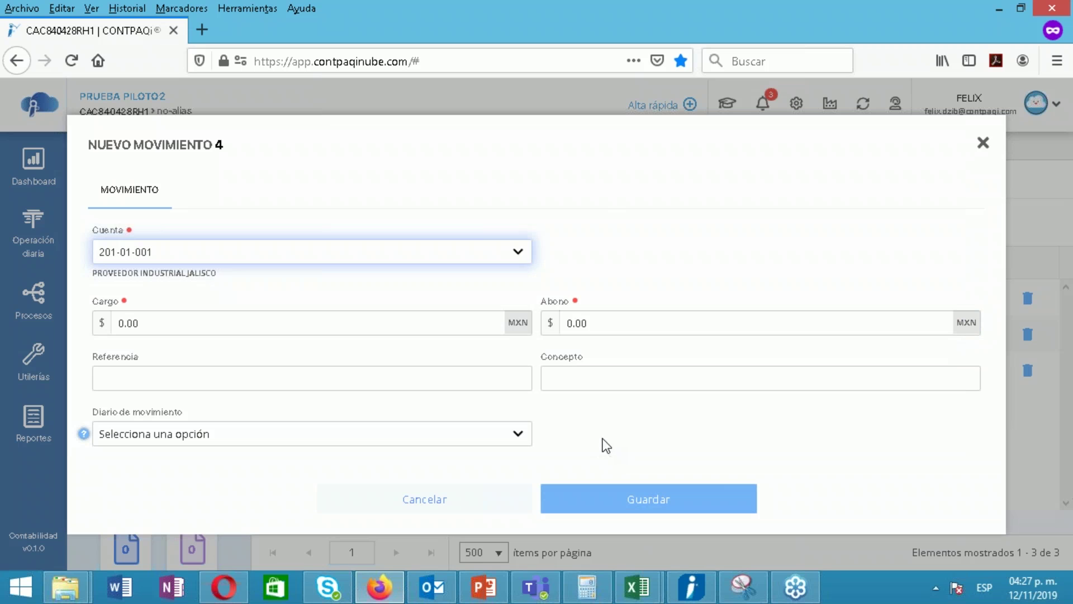
Save póliza 2's three movements, balanced at $5,800.00, and close the póliza
click(981, 144)
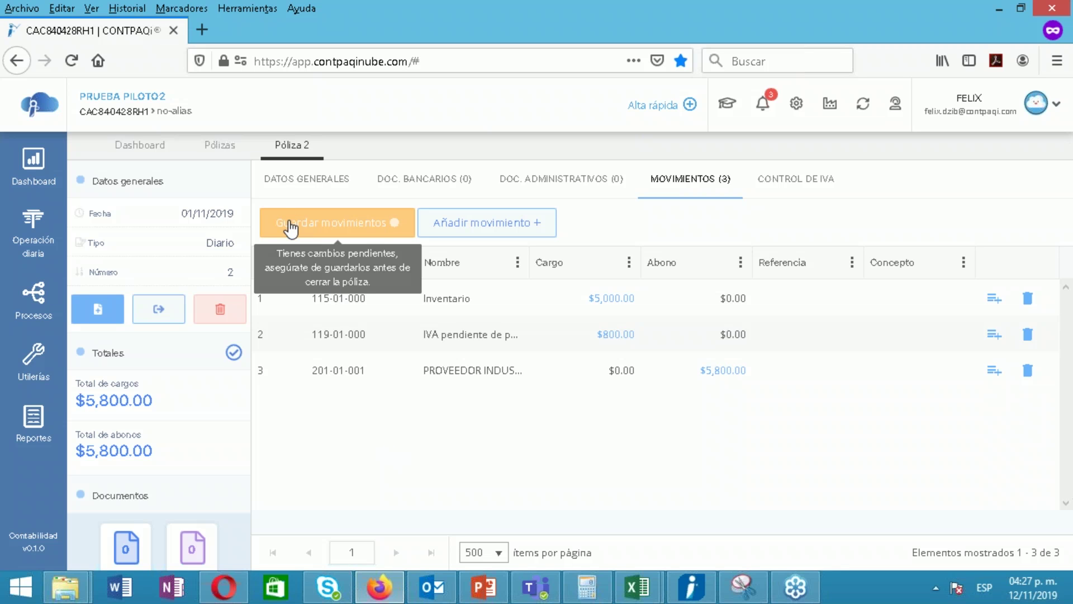
click(290, 227)
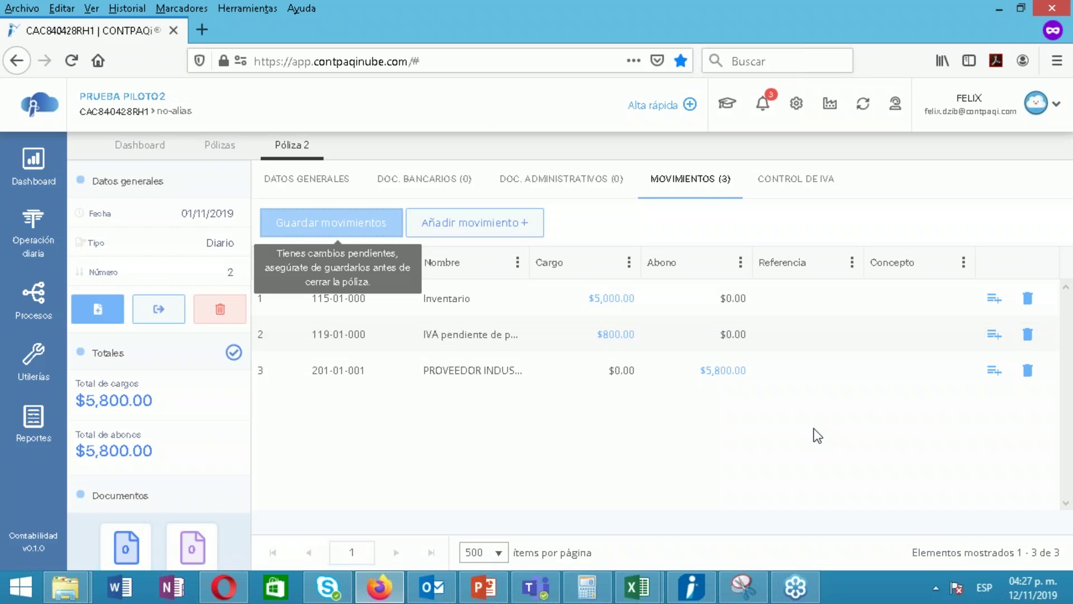
mouse_move(311, 145)
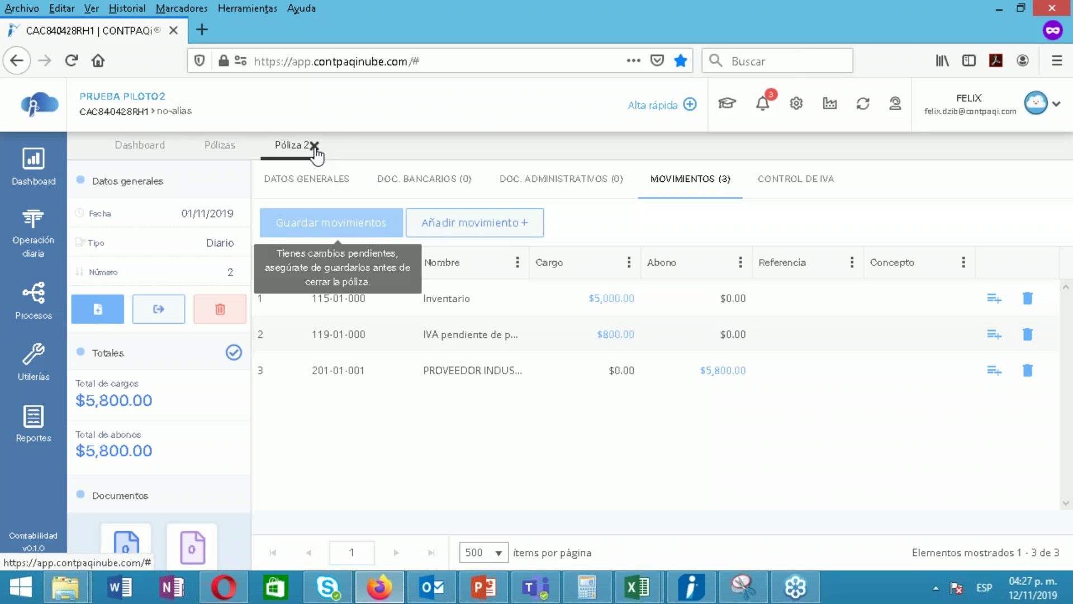
click(315, 146)
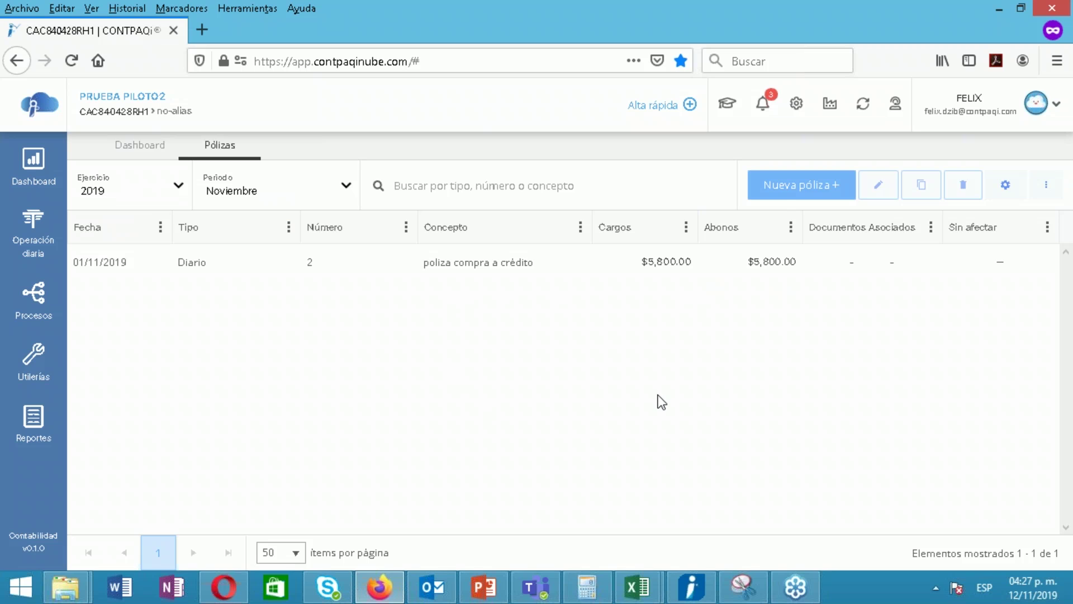
Create Diario póliza 3 dated 01/11/2019 with concept 'venta a credito' and open its movements
click(784, 196)
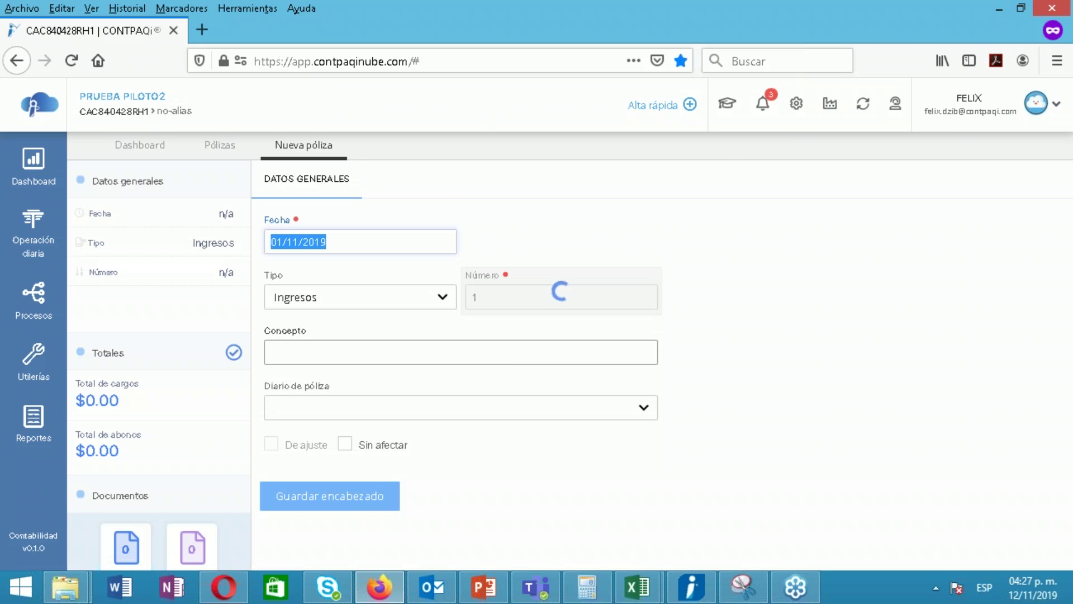
click(360, 297)
key(d)
click(376, 360)
text(venta a c)
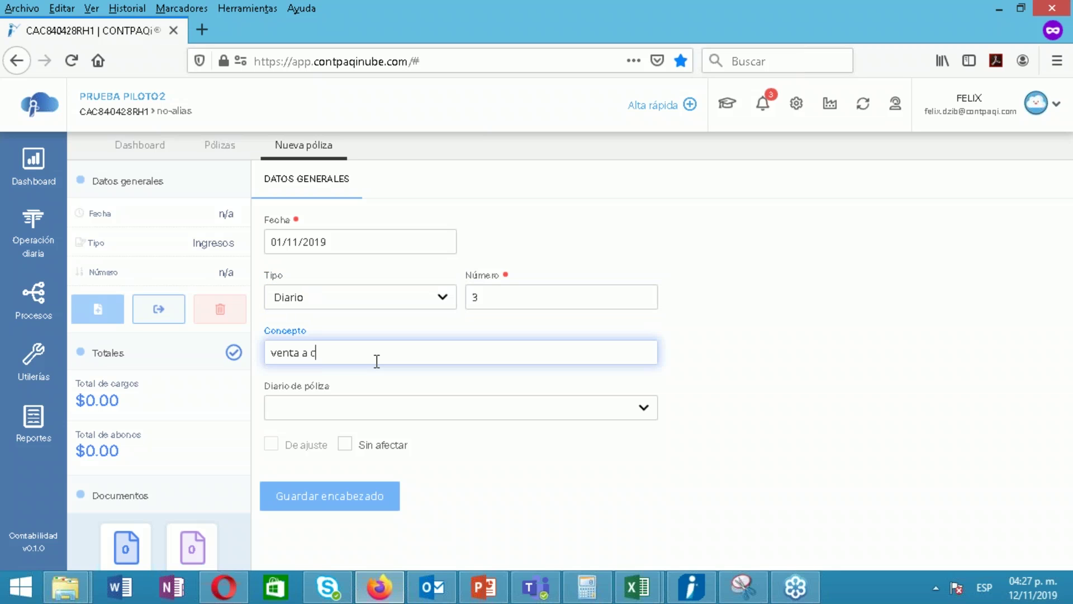
text(redito)
key(BackSpace)
key(BackSpace)
key(BackSpace)
key(BackSpace)
text(dito)
click(342, 459)
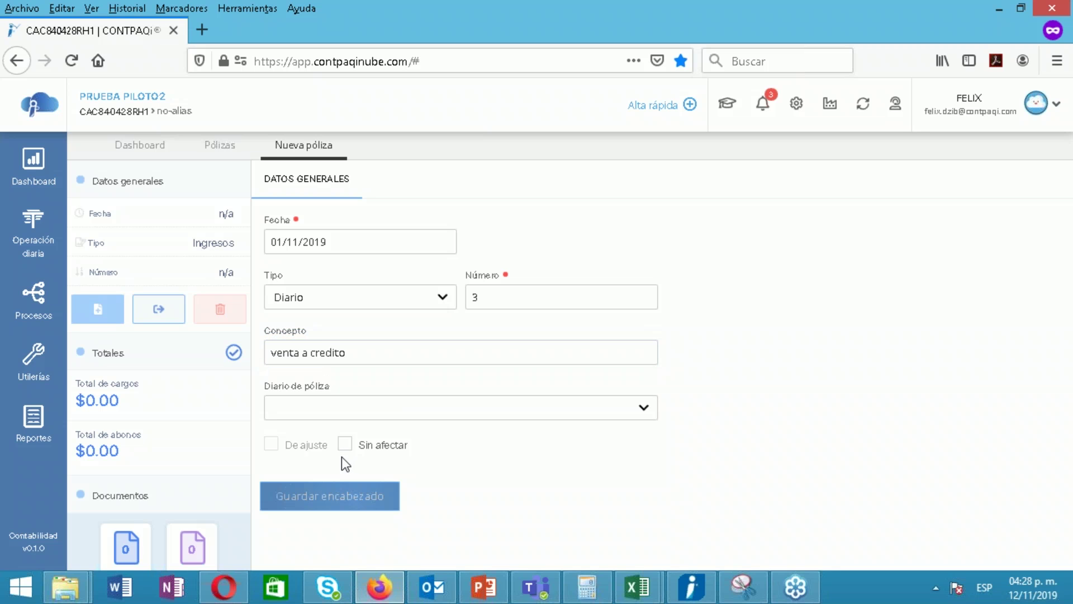
click(353, 183)
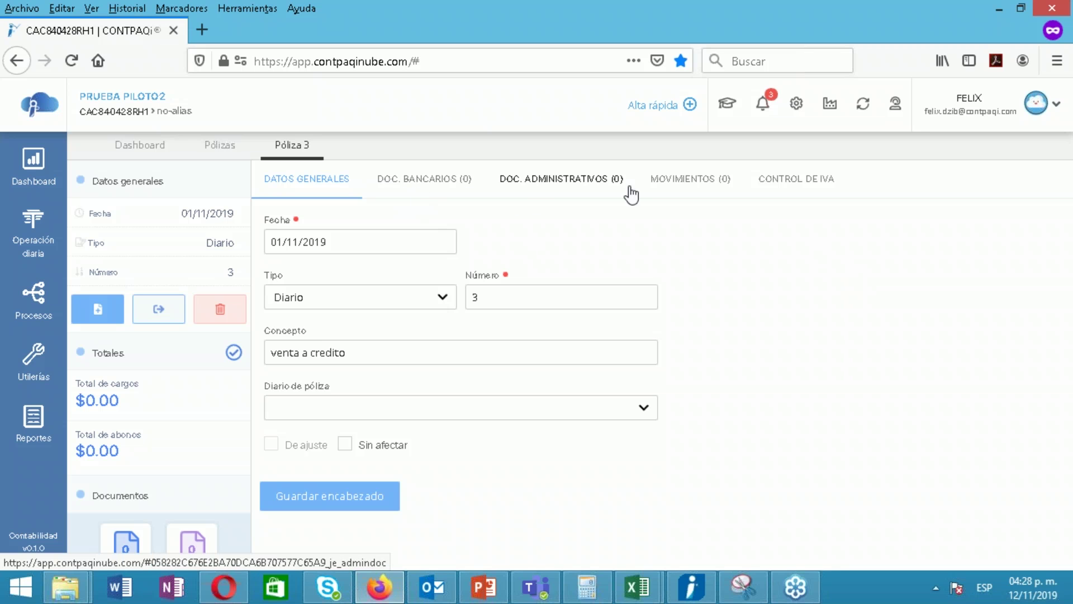
click(681, 185)
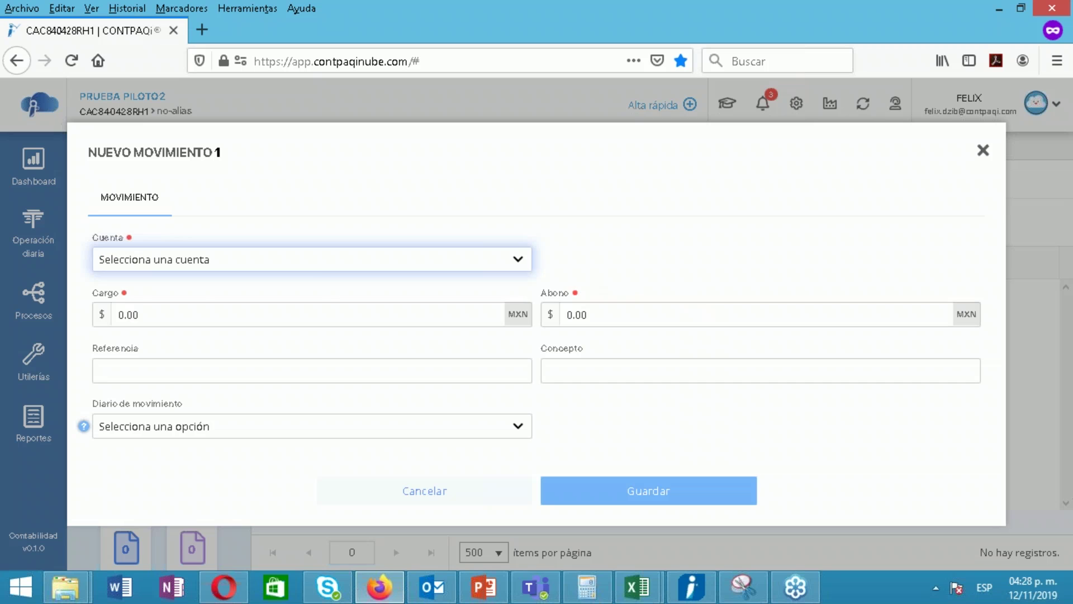
Charge 1,160 to account 105-01-001 Distribuidora del Sur
click(317, 265)
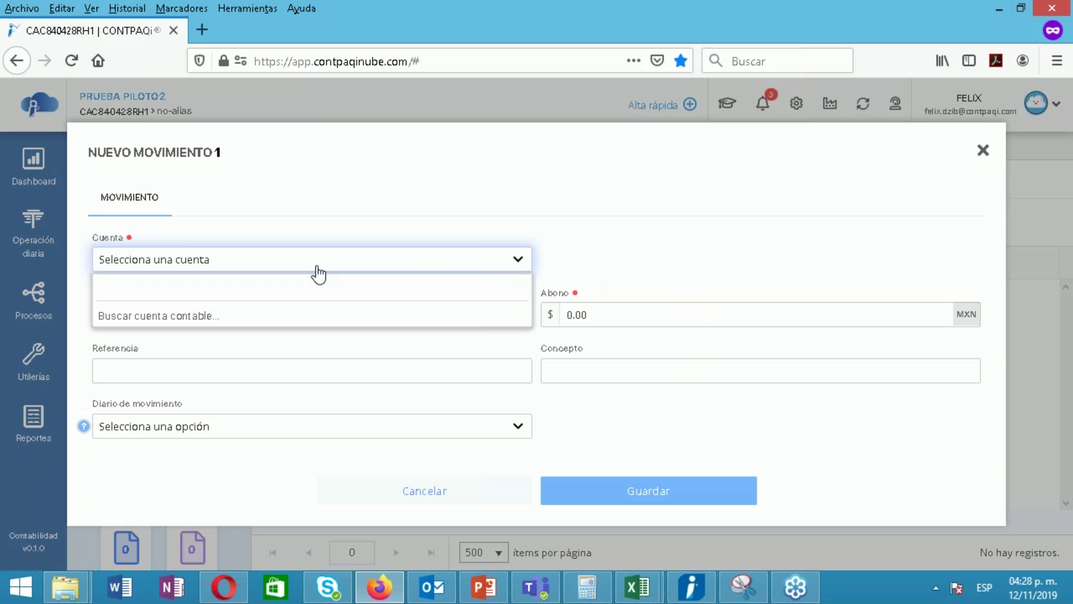
text(10501)
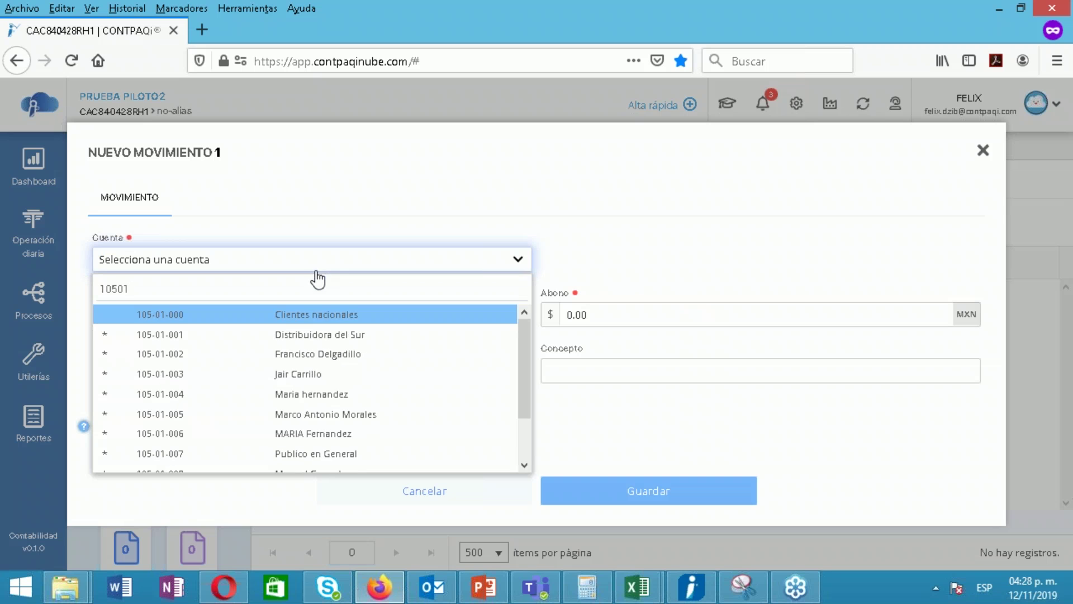
click(281, 339)
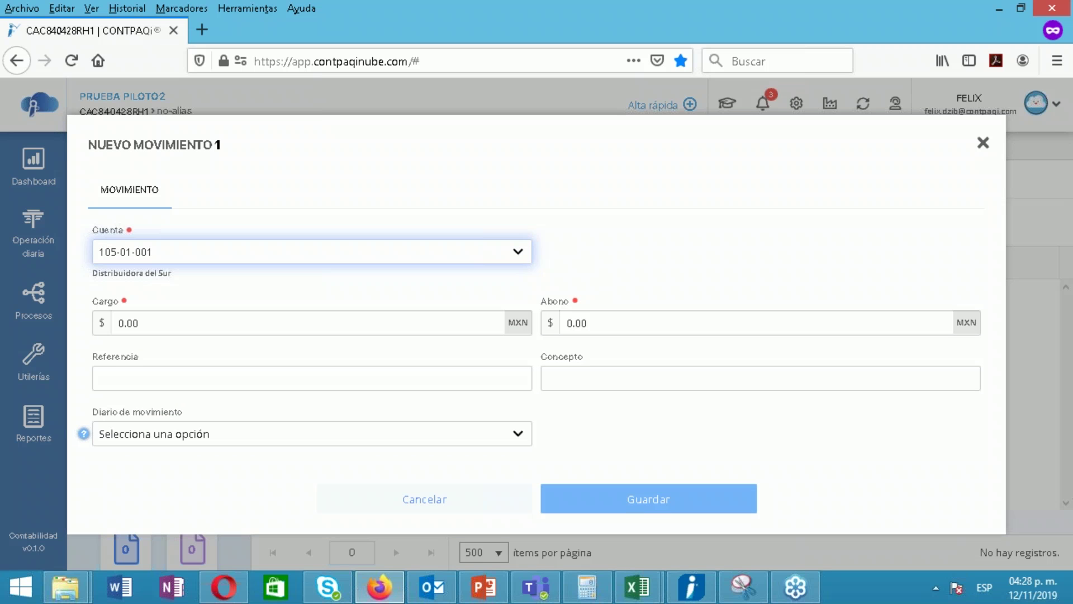
click(310, 326)
text(1,160)
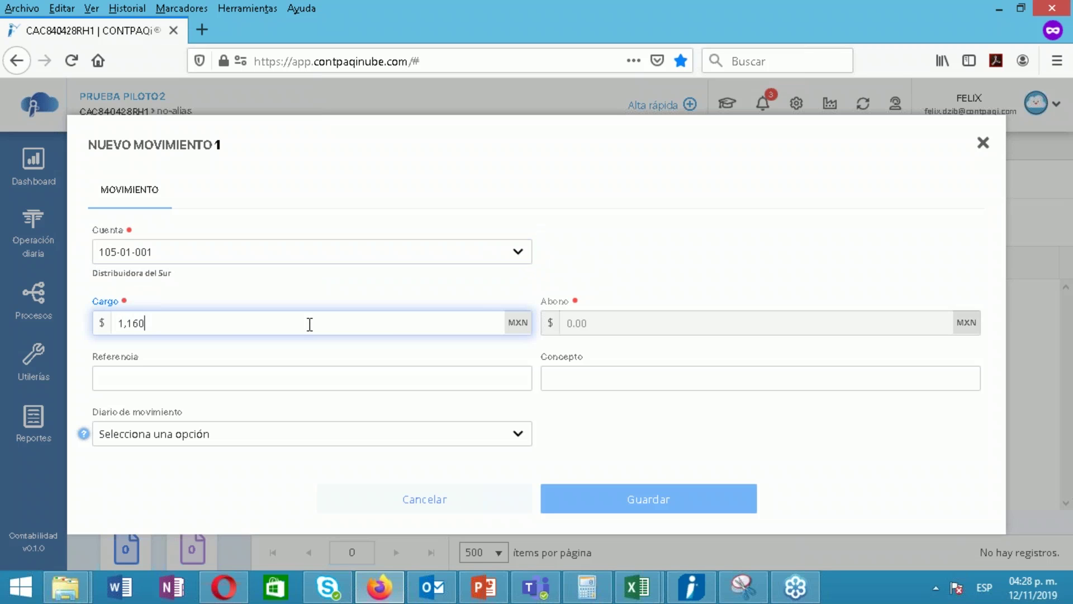
click(624, 516)
Credit 1,000 to sales account 401-01-000
click(294, 258)
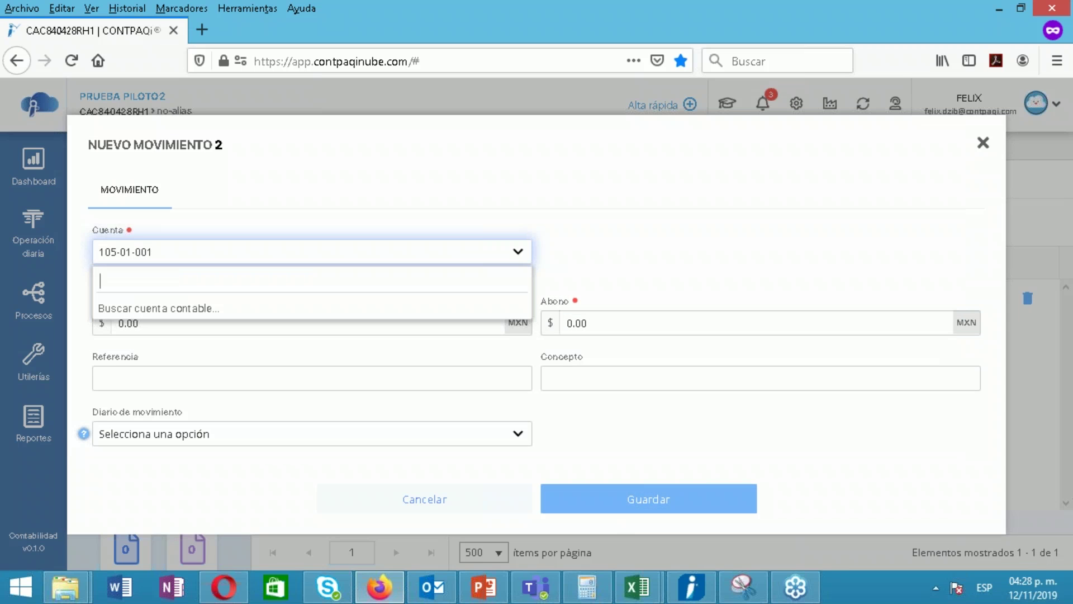
text(401)
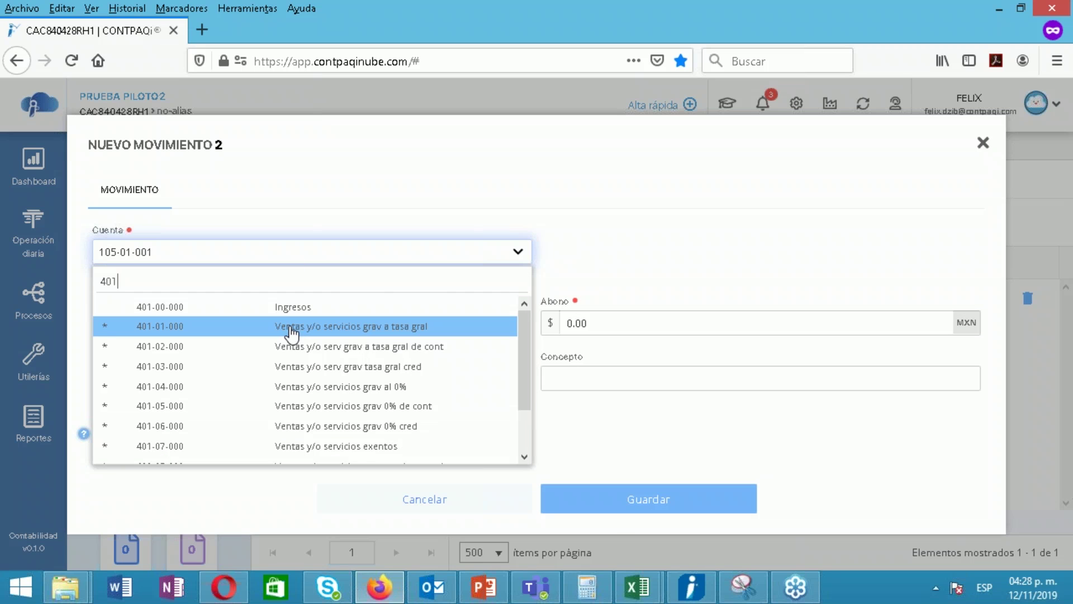
click(292, 334)
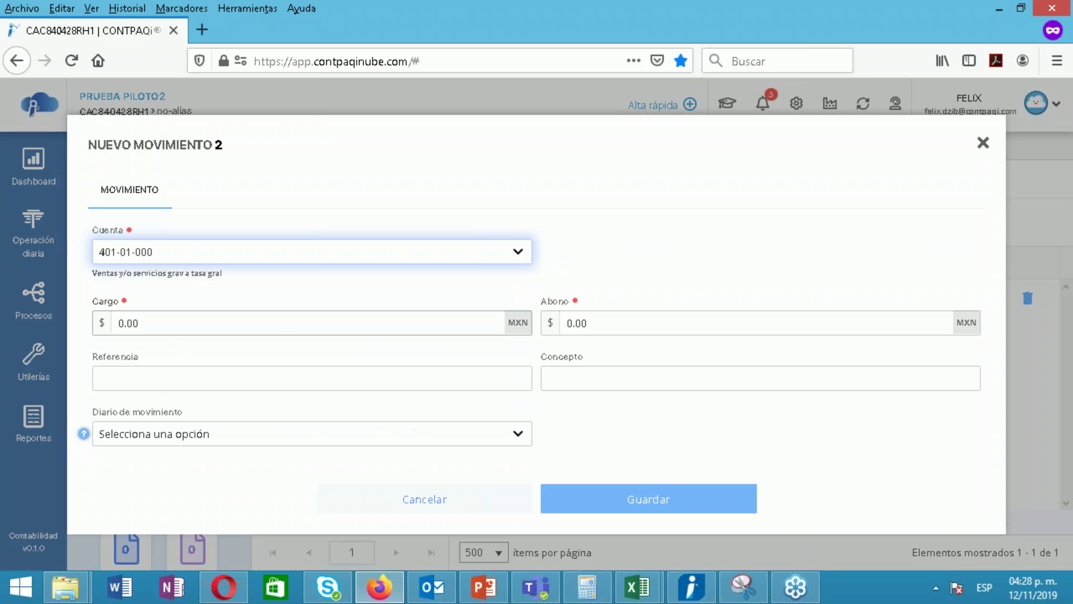
click(649, 329)
text(1000)
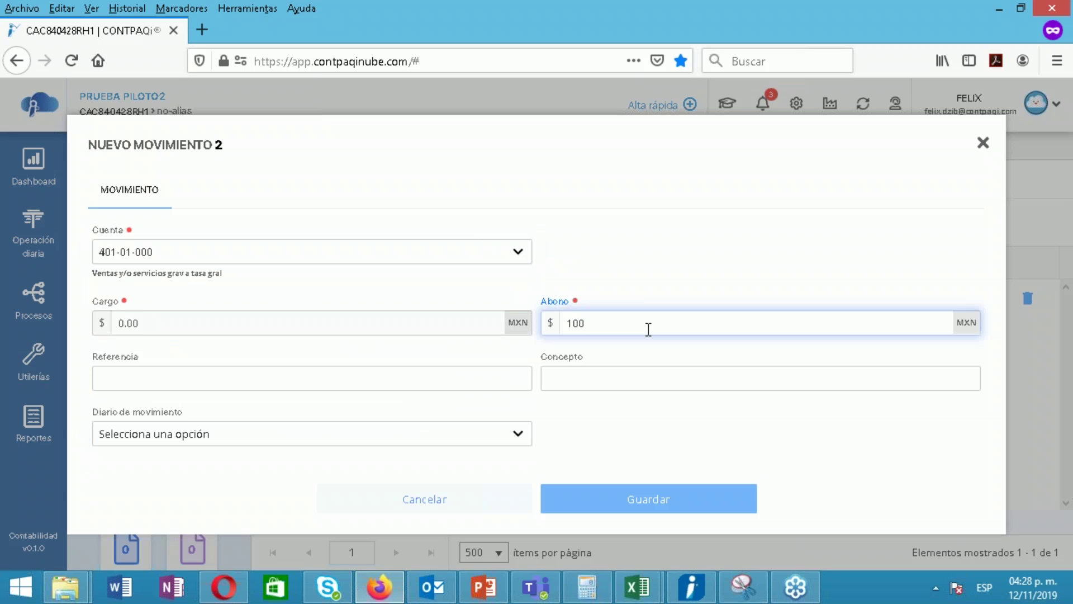
click(665, 510)
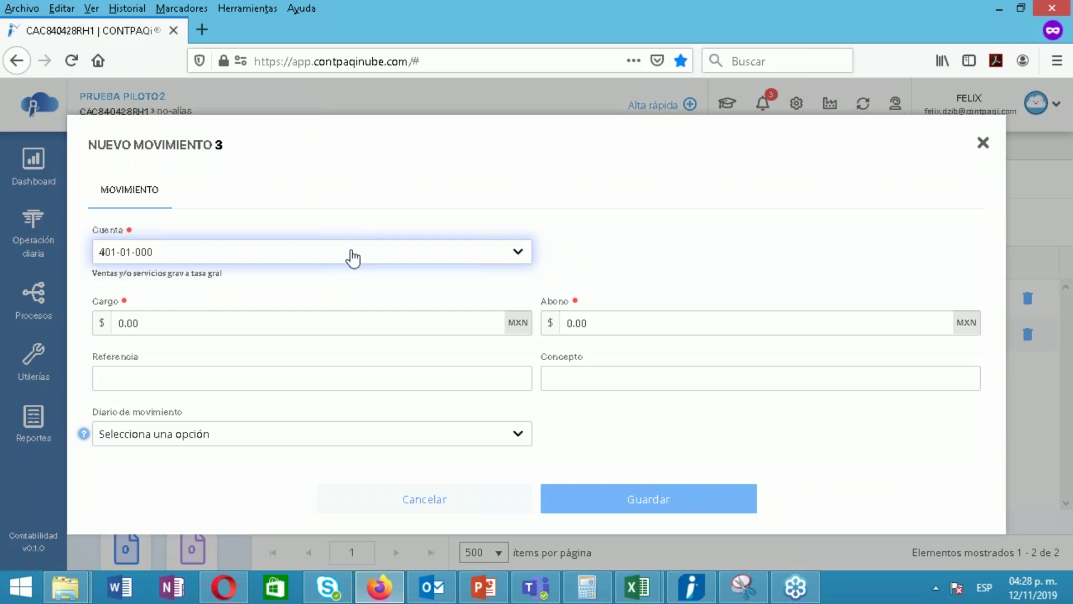
Credit 160 to account 209-01-000 IVA trasladado no cobrado and close the movement form
click(352, 257)
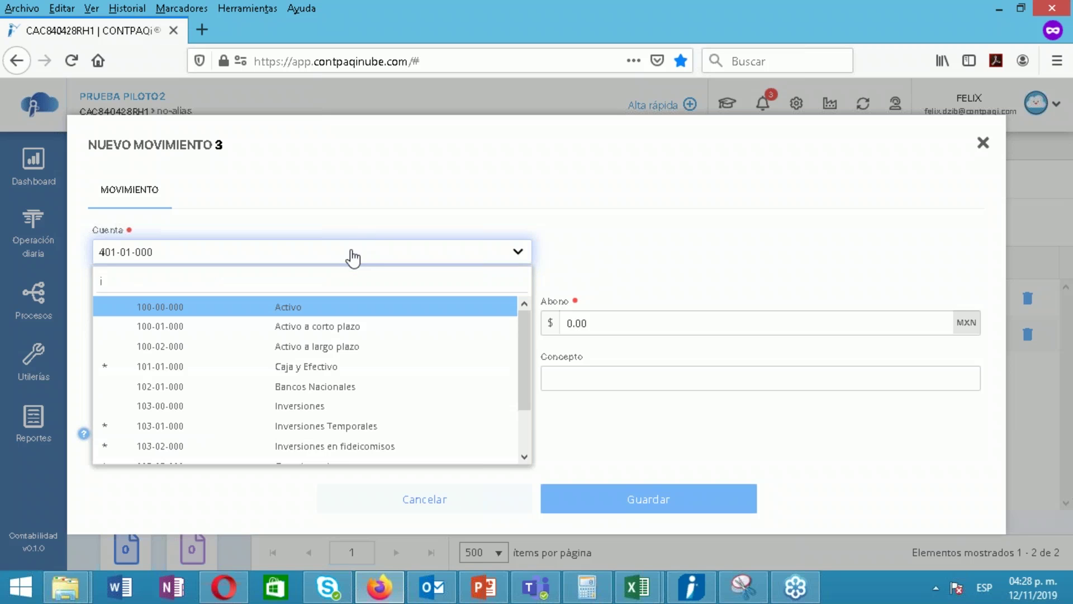
text(iva tra)
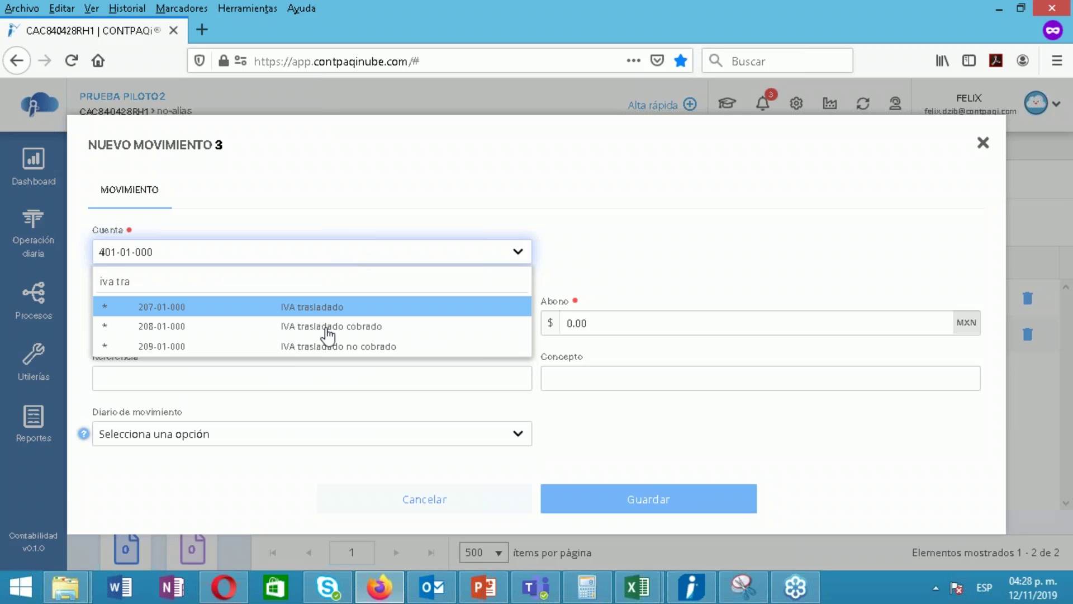
click(336, 346)
click(614, 331)
text(160)
click(636, 503)
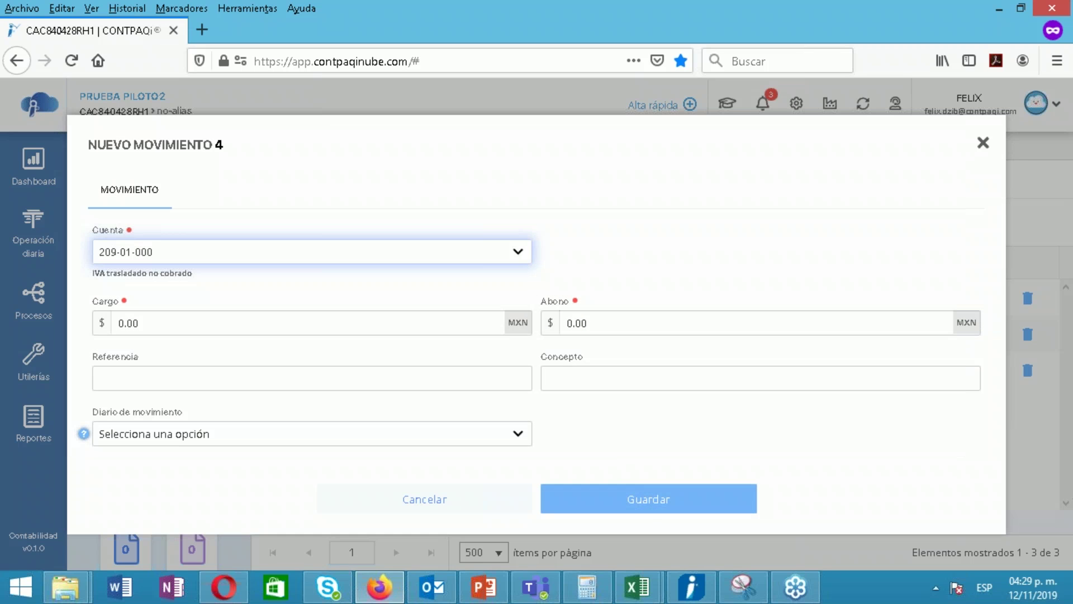
click(983, 144)
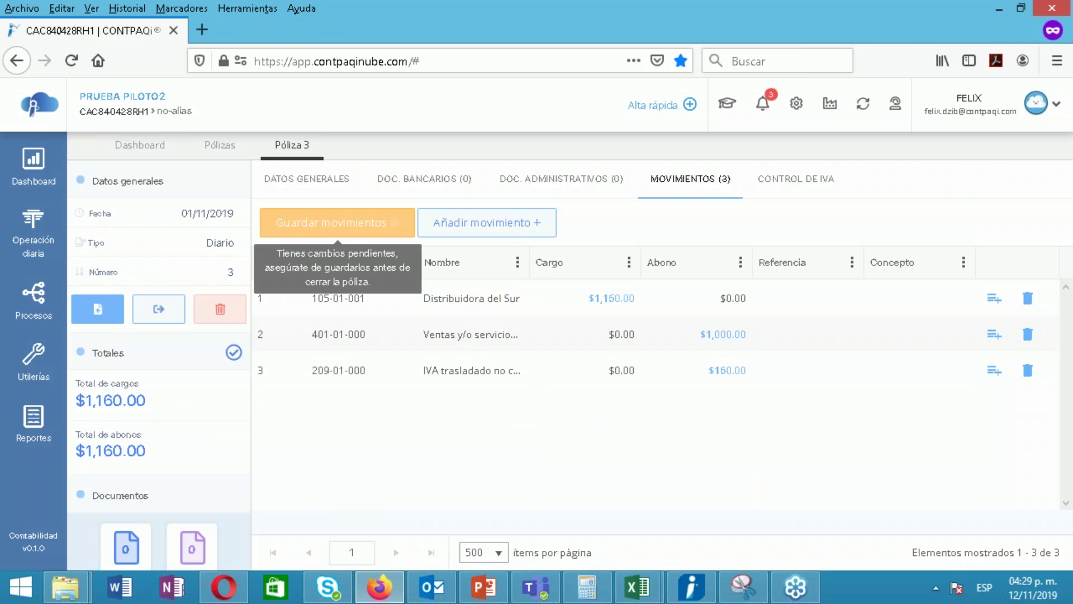
Save Póliza 3's movements, balanced at $1,160.00, and close it to return to the list
click(391, 222)
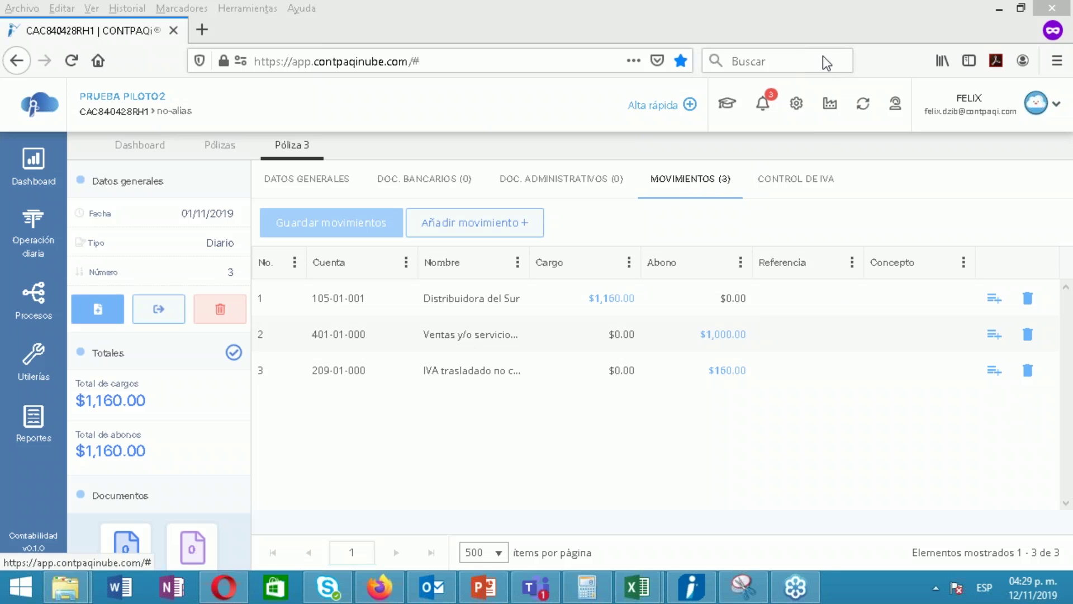
click(310, 146)
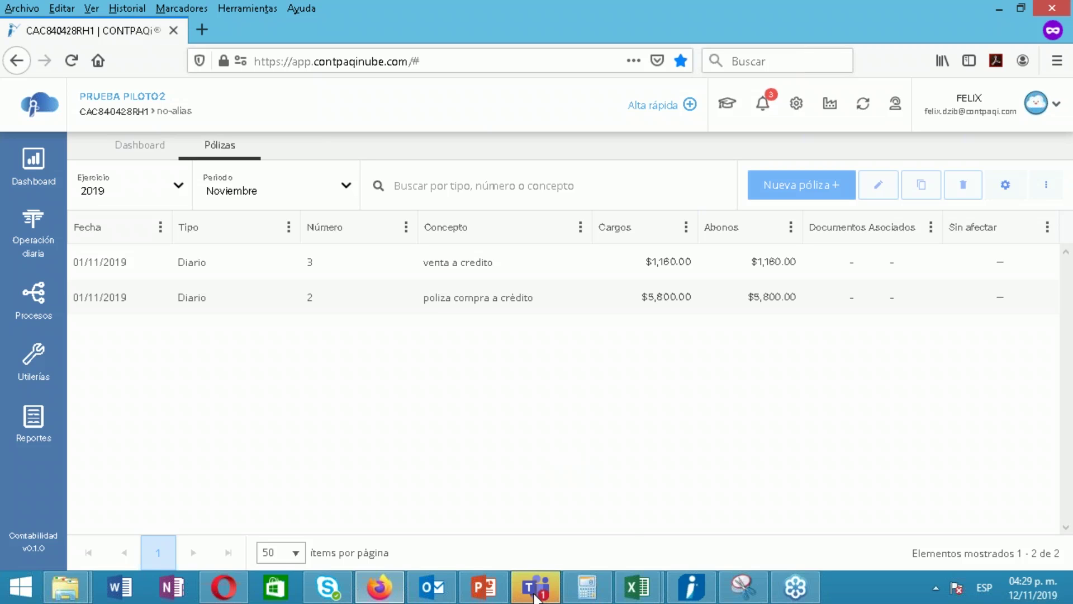
mouse_move(535, 597)
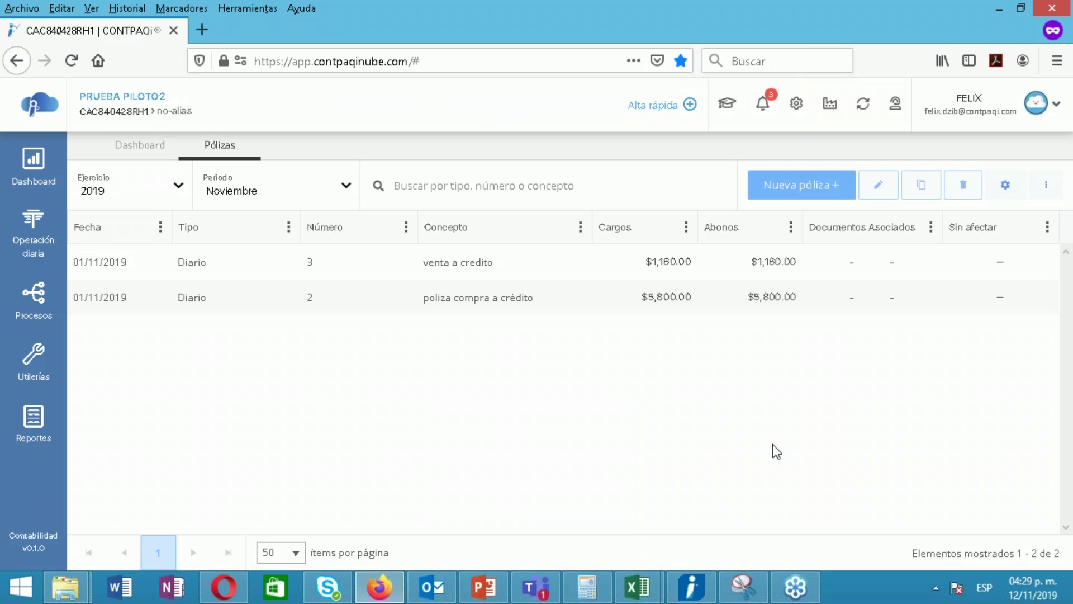
Bring PowerPoint forward on slide 54, 'Generar póliza de diario sin relacionar XML'
click(484, 587)
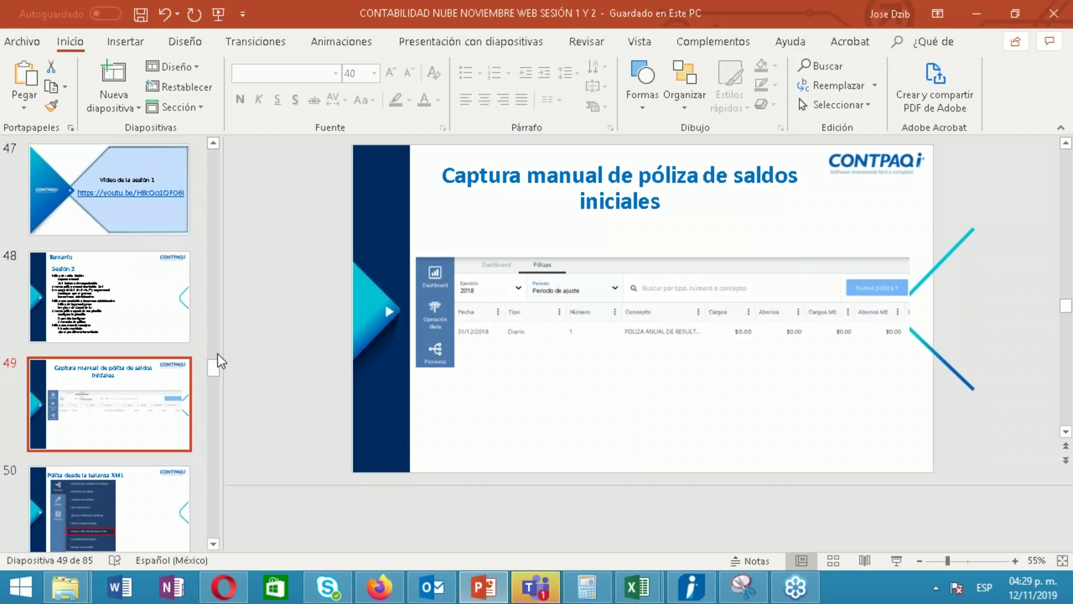
drag(210, 366, 210, 374)
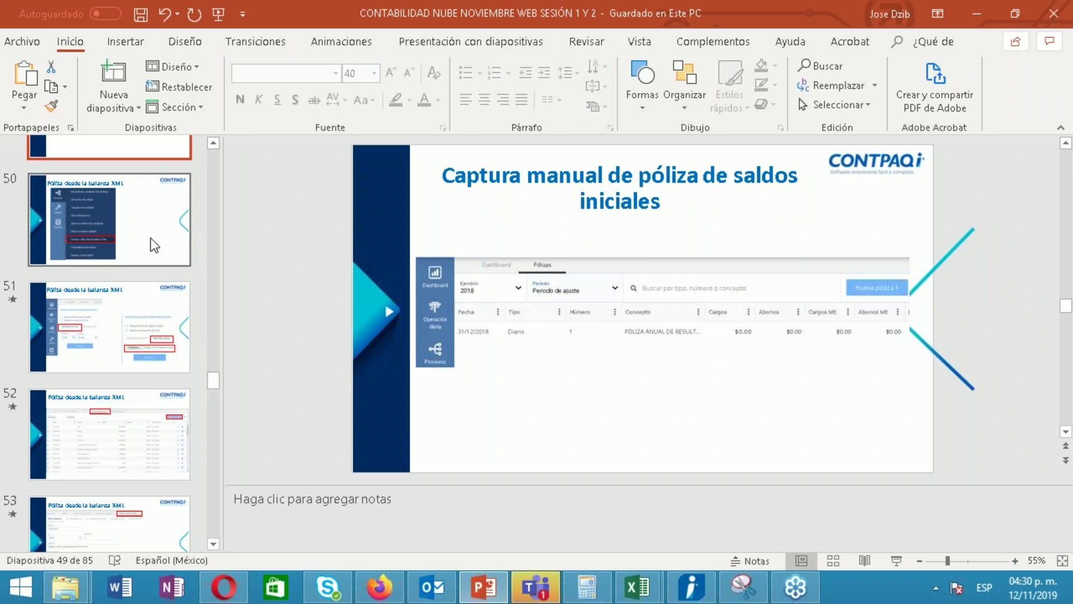
scroll(213, 388, down, 3)
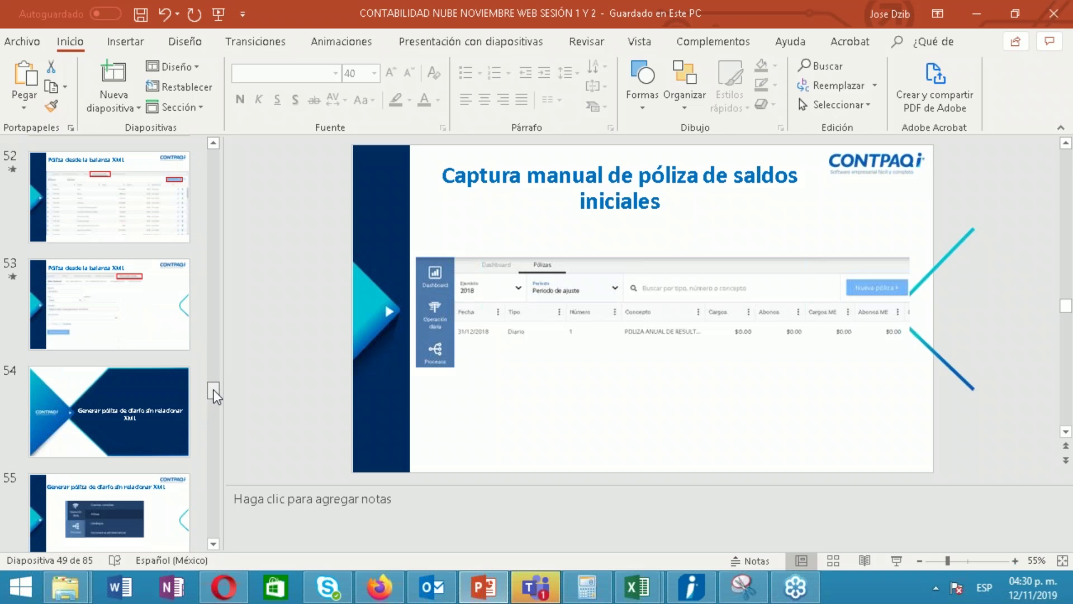
click(190, 394)
scroll(210, 395, down, 2)
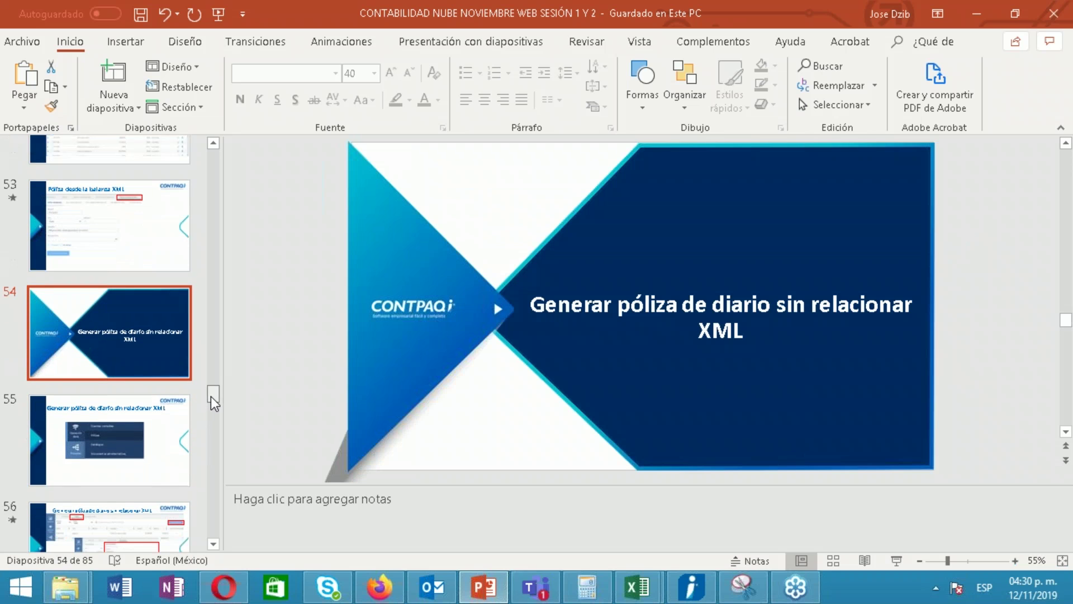
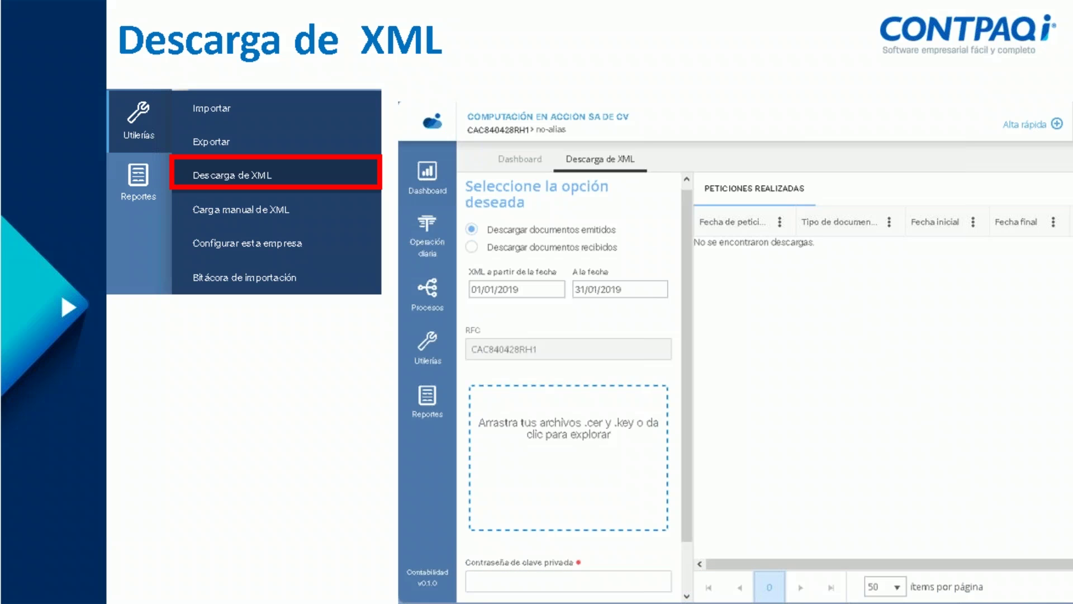
Advance two slides to the Carga manual de XML steps and exit to editing view on slide 63
key(Right)
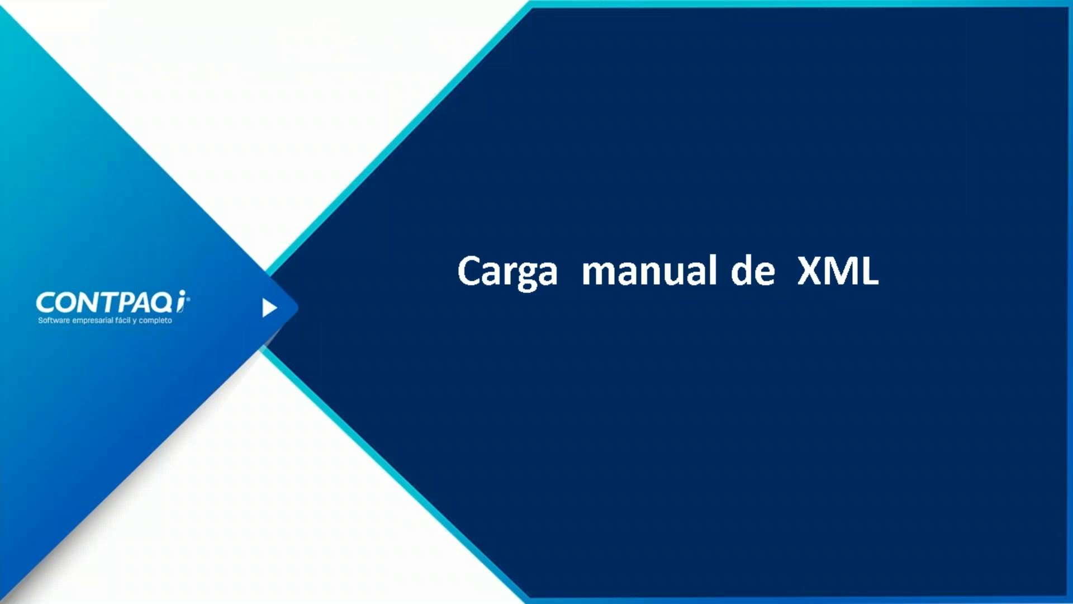
key(Right)
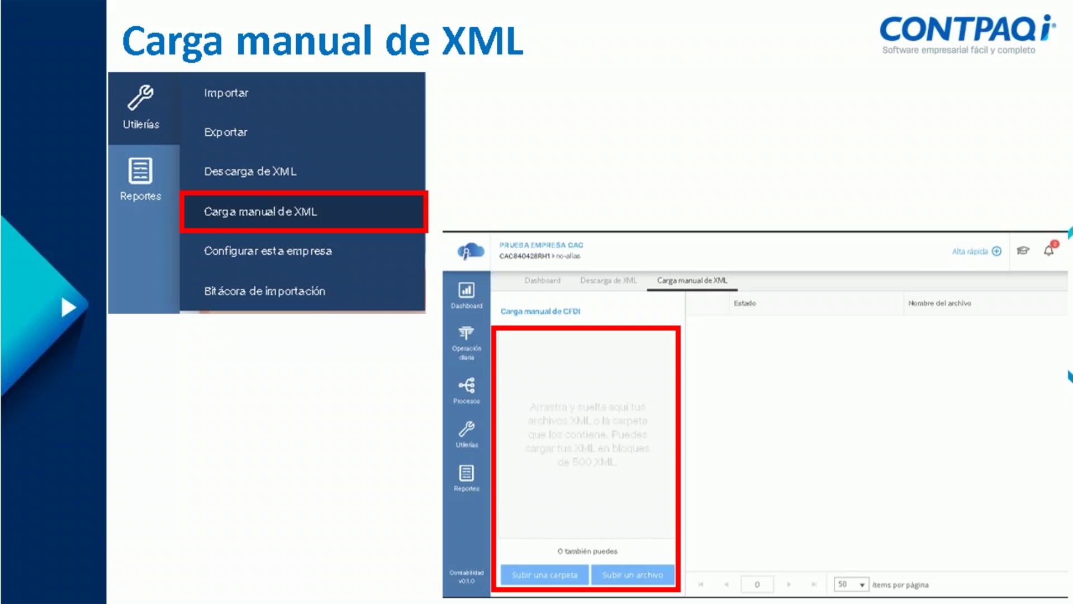
key(Escape)
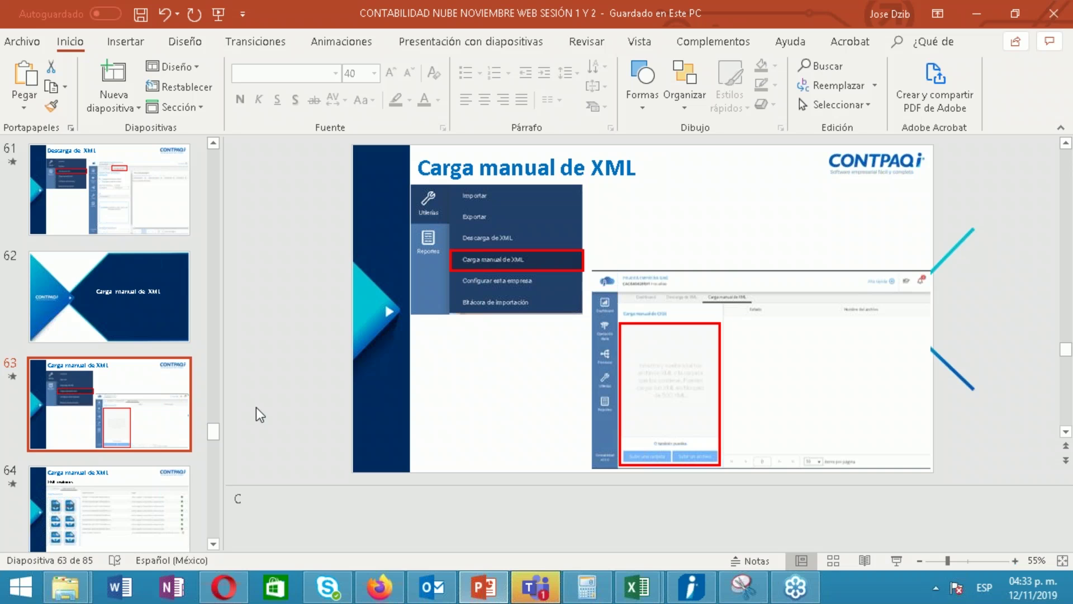
drag(213, 424, 216, 437)
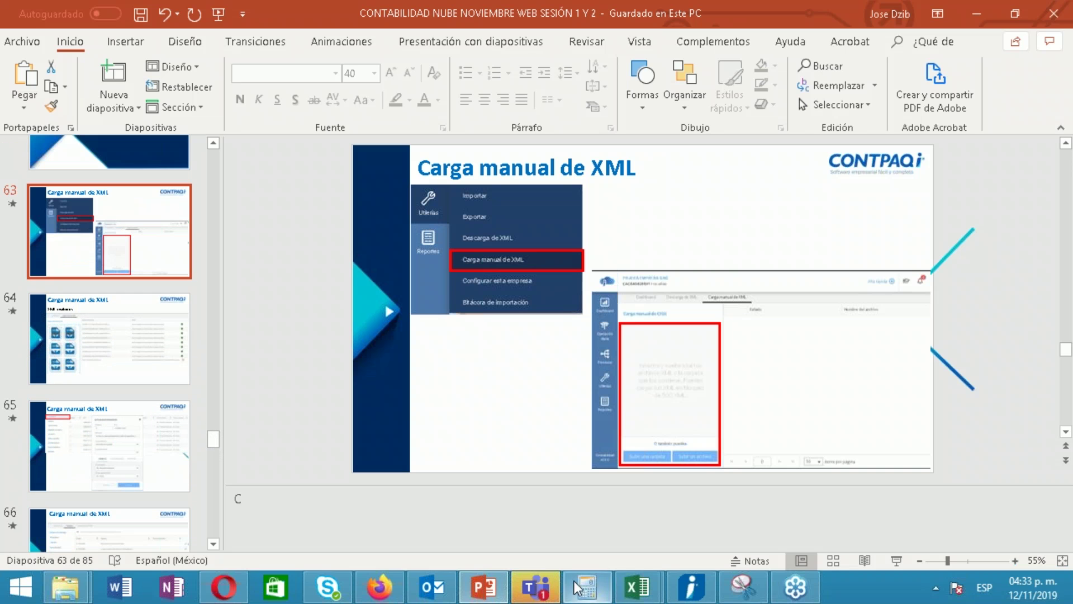
In the CONTPAQi browser window, open Utilerías > Carga manual de XML and start choosing files
click(383, 596)
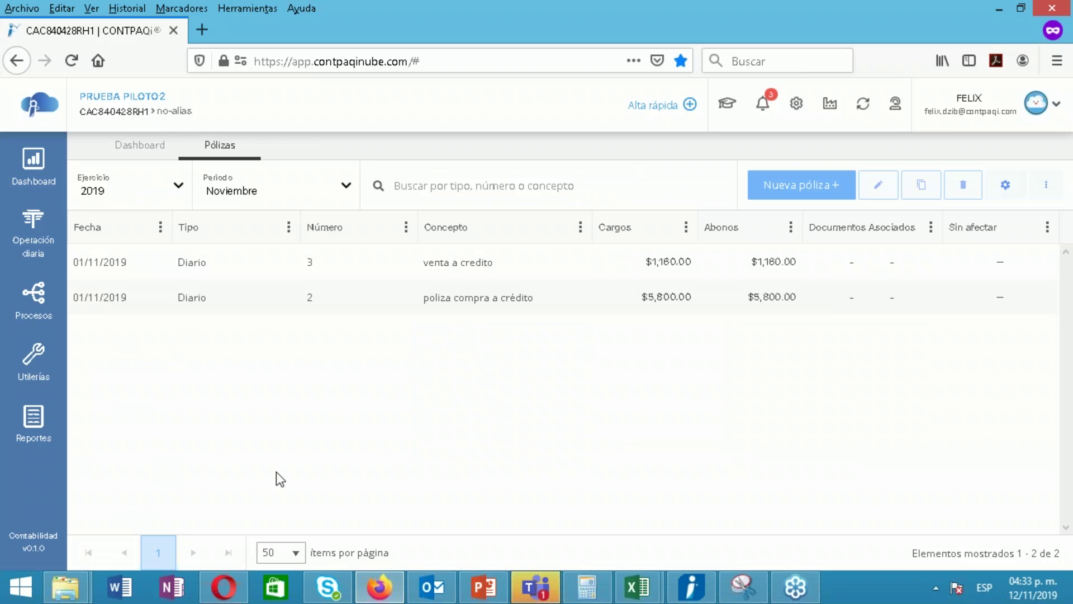
click(32, 357)
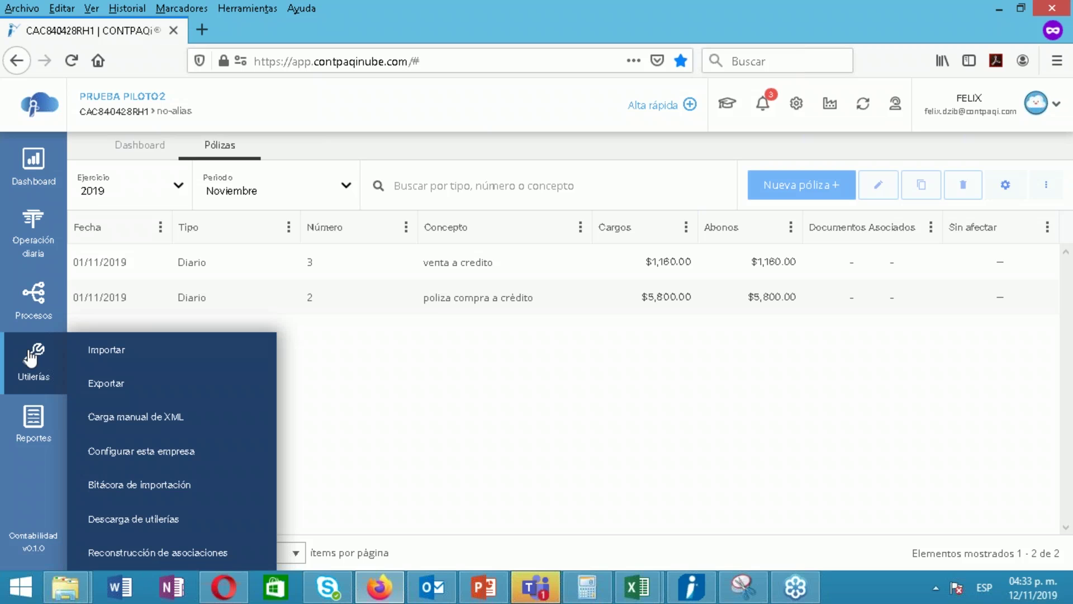
click(187, 420)
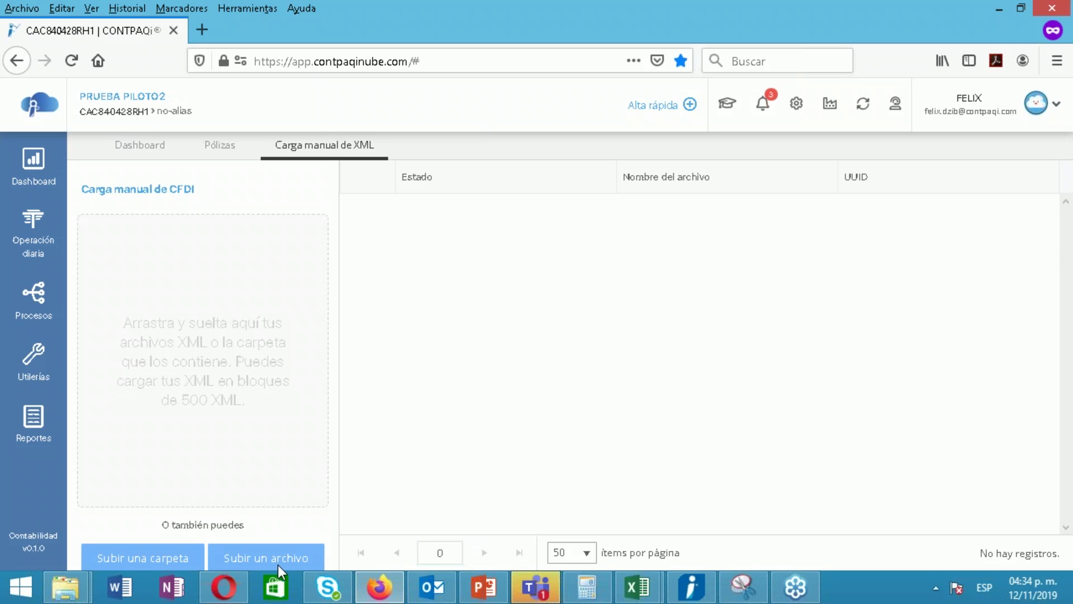
click(271, 563)
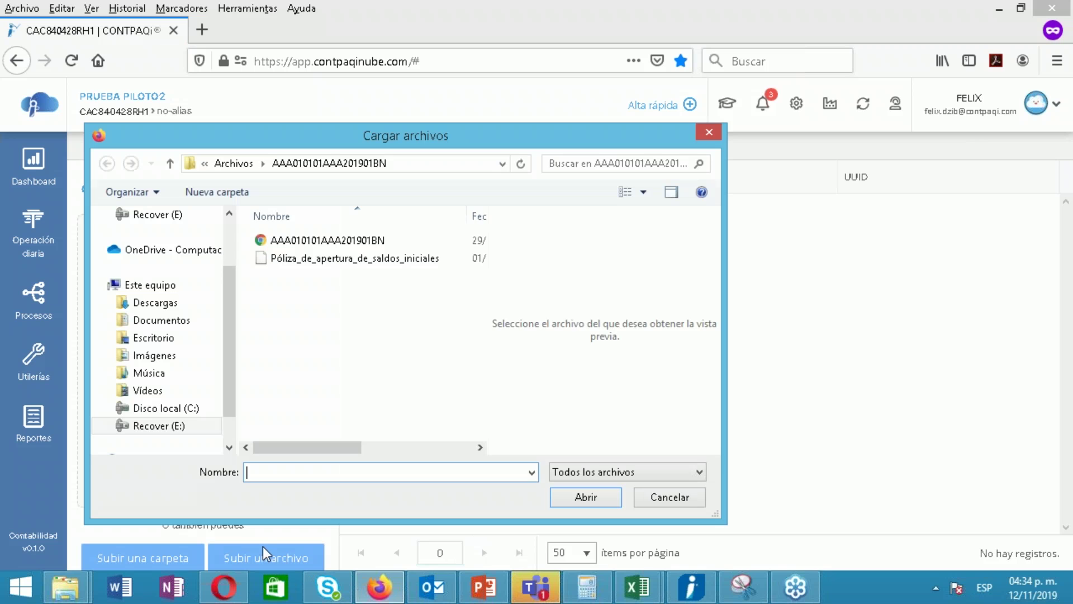
Browse the file picker to CONTABILIDAD NUBE > COMPROBANTE INGRESOS RECIBIDOS
click(207, 163)
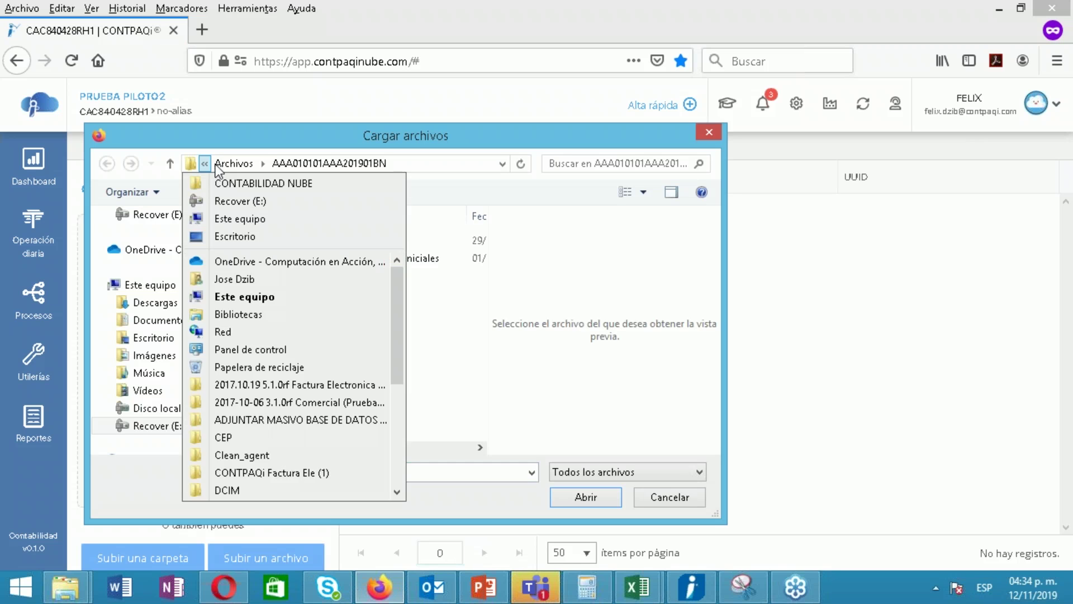
click(234, 164)
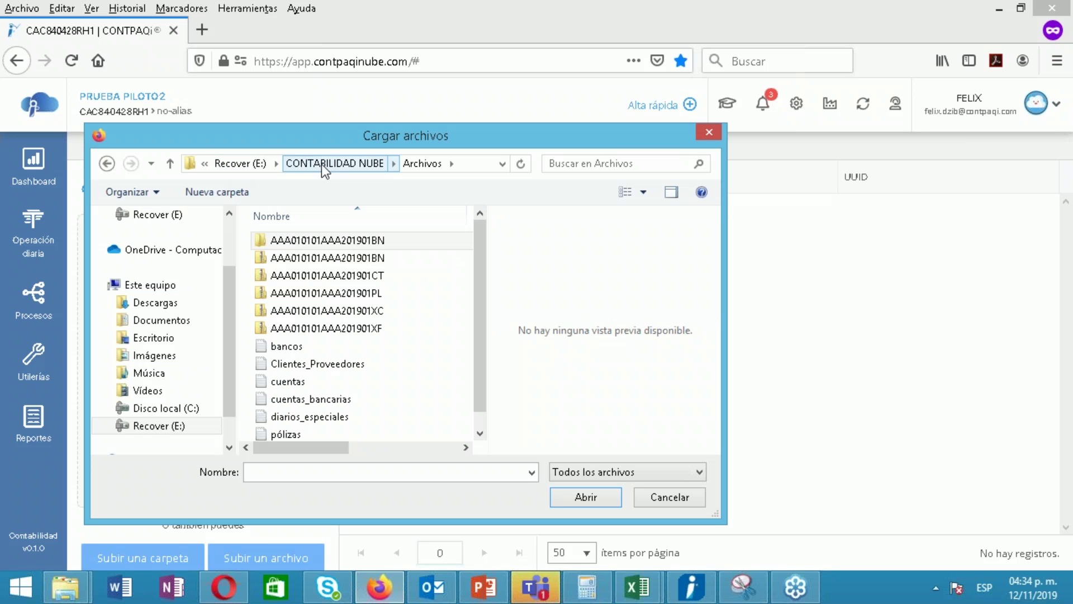
click(320, 163)
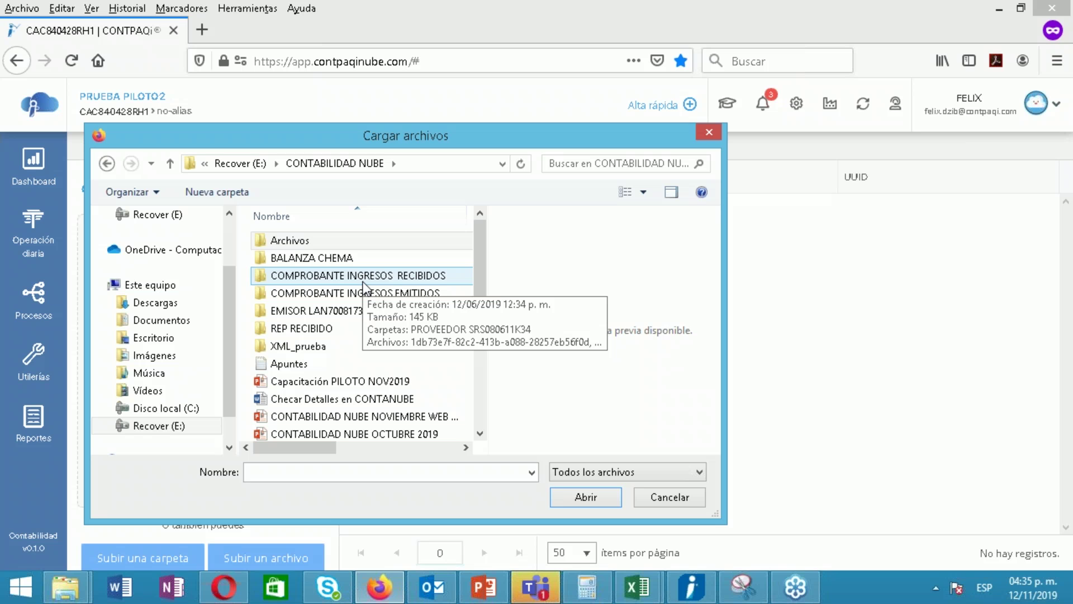
double_click(363, 275)
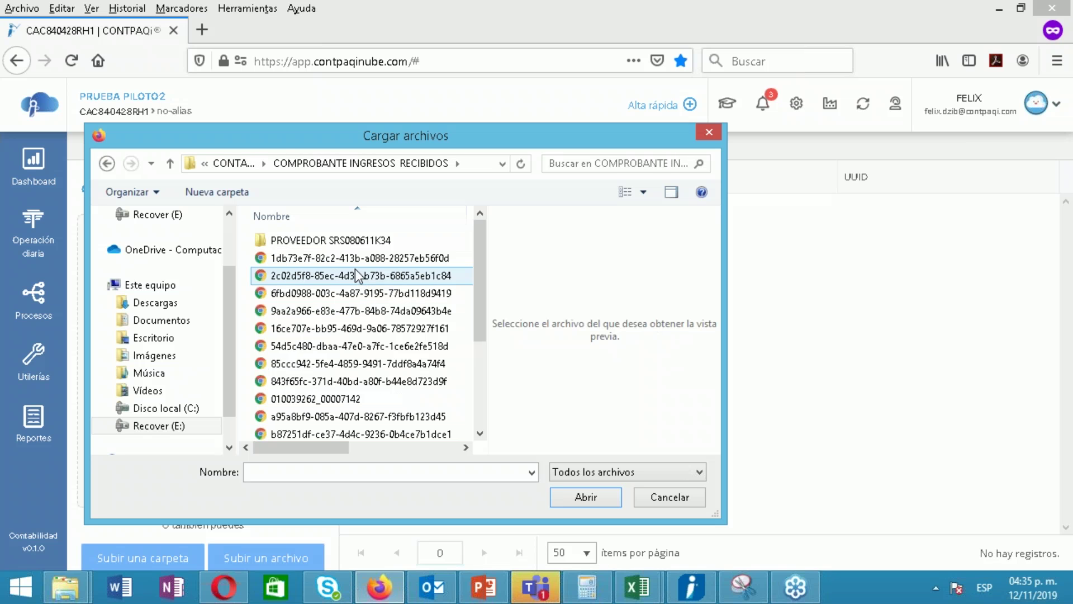
drag(328, 140, 565, 82)
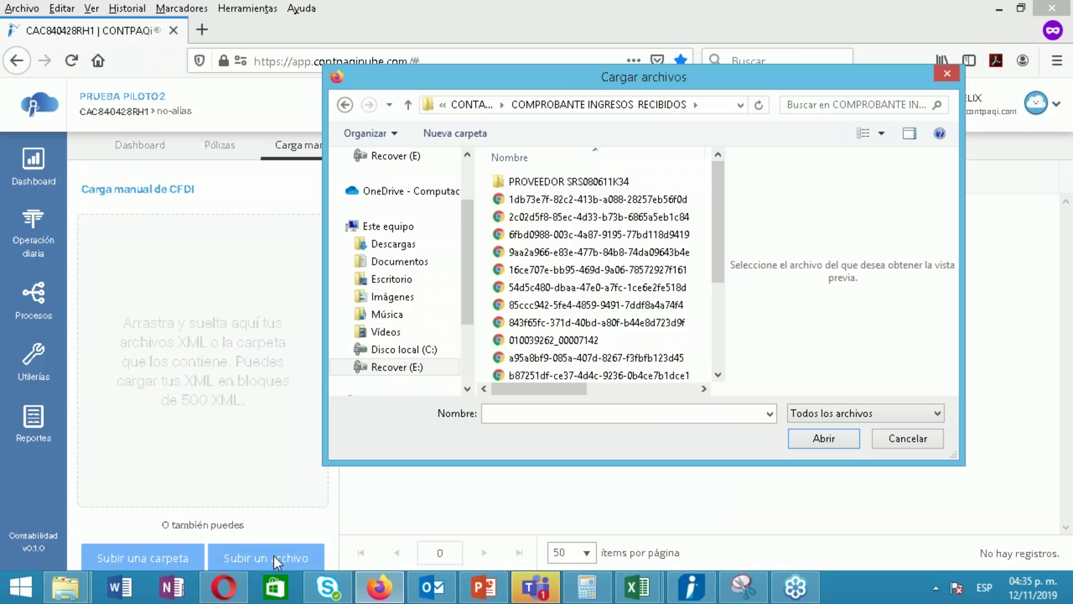
Select all the XML invoice files in that folder and upload them
click(603, 206)
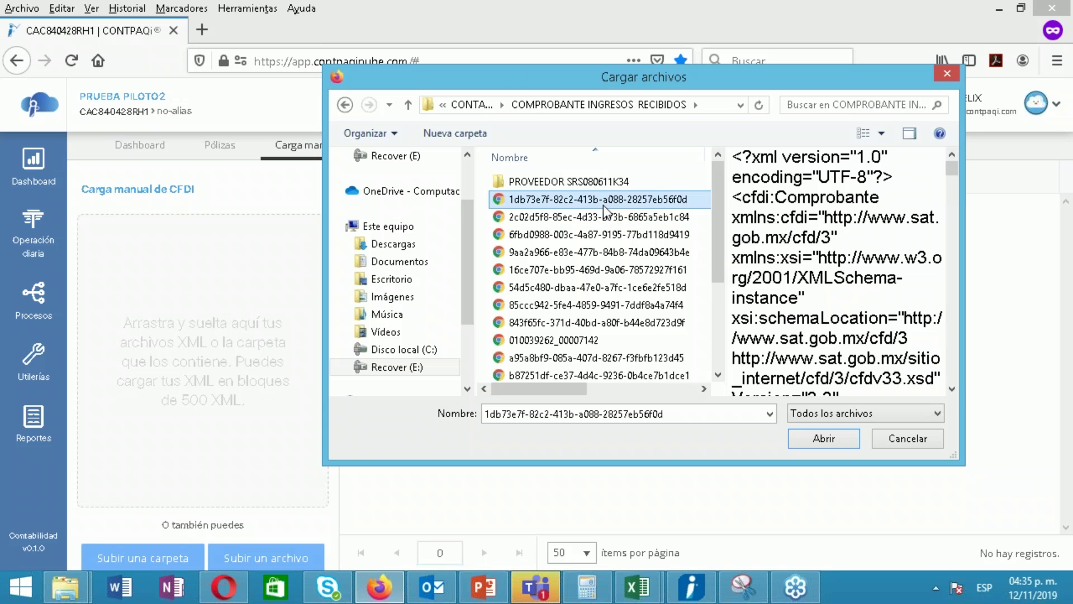
key(shift+Down)
key(shift+Down)
key(shift+Down)
key(shift+Down)
key(shift+Down)
key(shift+Down)
key(shift+Down)
key(shift+Down)
key(shift+Down)
key(shift+Down)
key(shift+Down)
key(shift+Down)
key(shift+Down)
key(shift+Down)
key(shift+Down)
key(shift+Down)
key(shift+Down)
key(shift+Down)
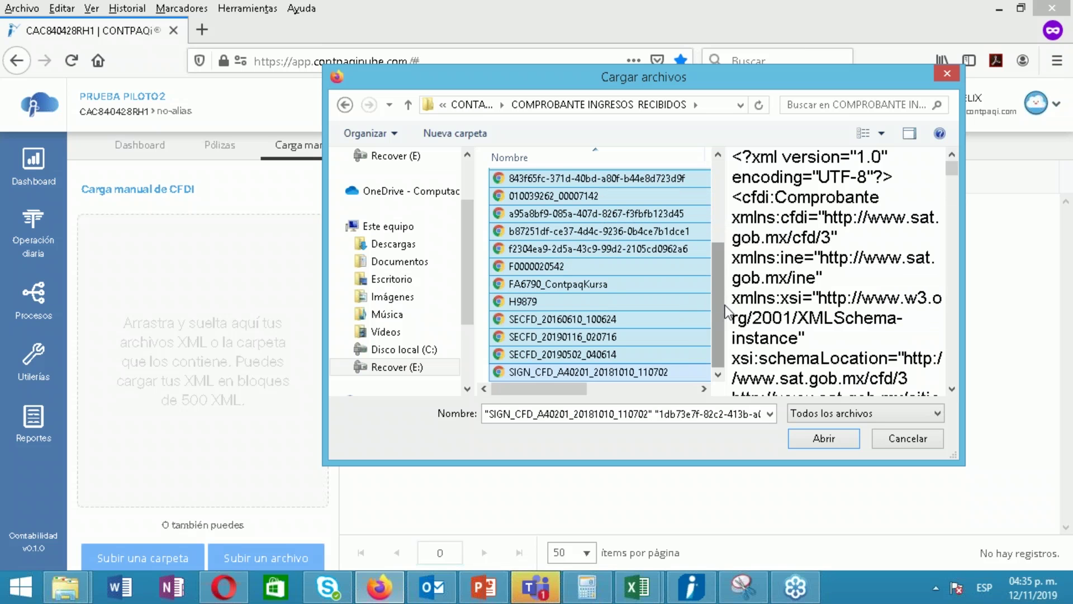
drag(718, 296, 717, 215)
drag(716, 298, 713, 354)
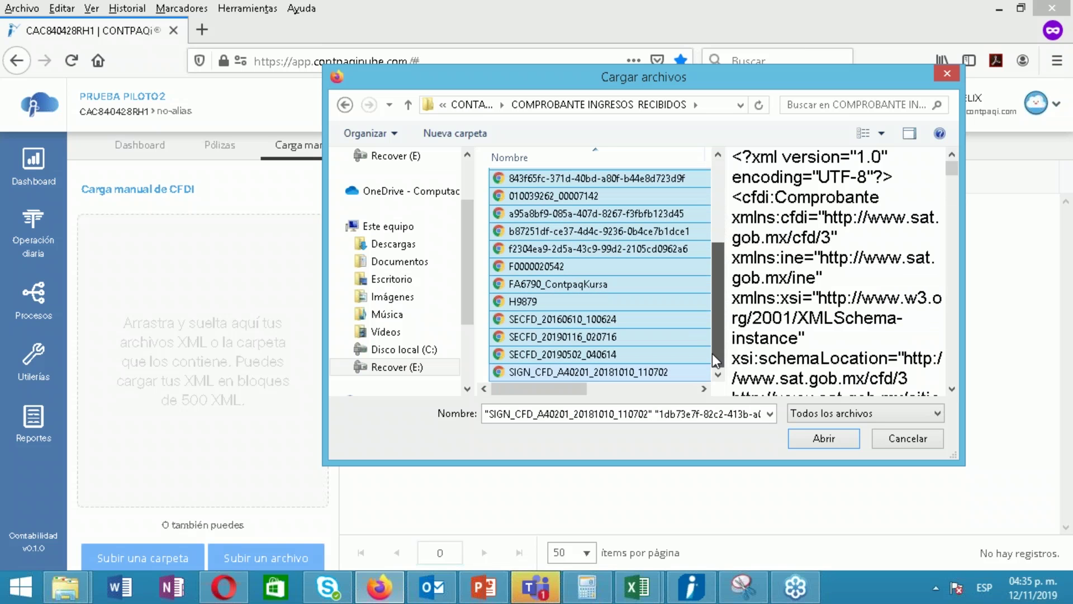
click(817, 439)
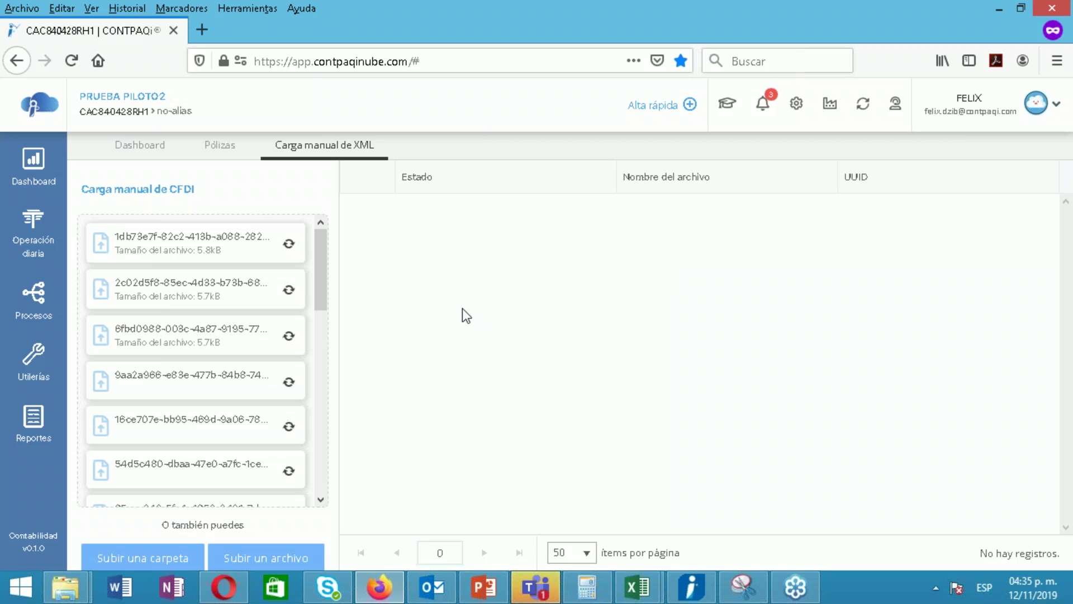
Widen the Estado column to read the processing messages for the 19 uploaded XMLs
drag(323, 297, 327, 265)
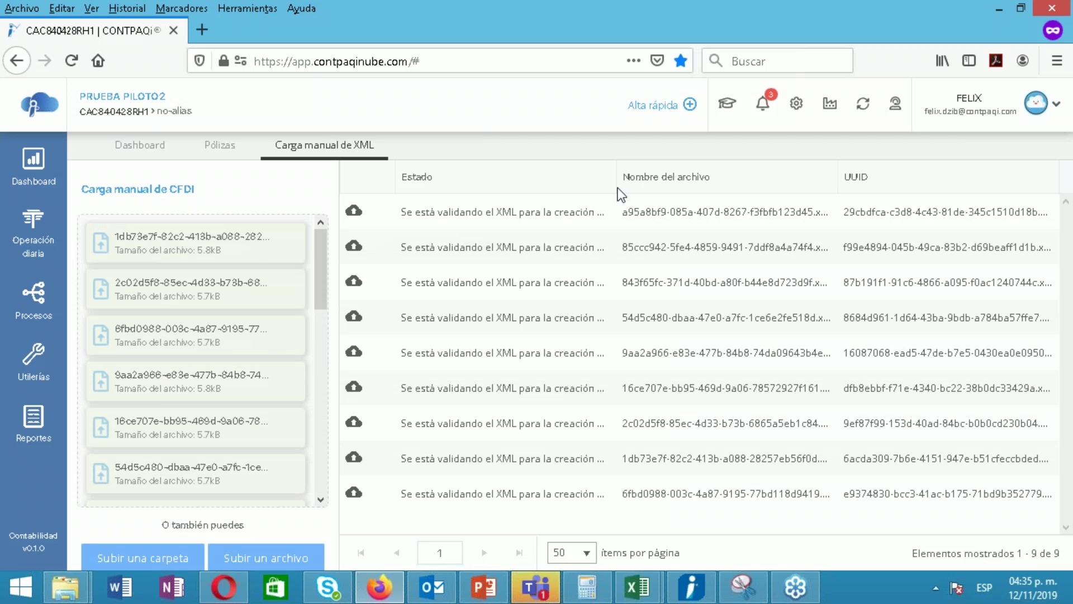
drag(618, 172, 828, 178)
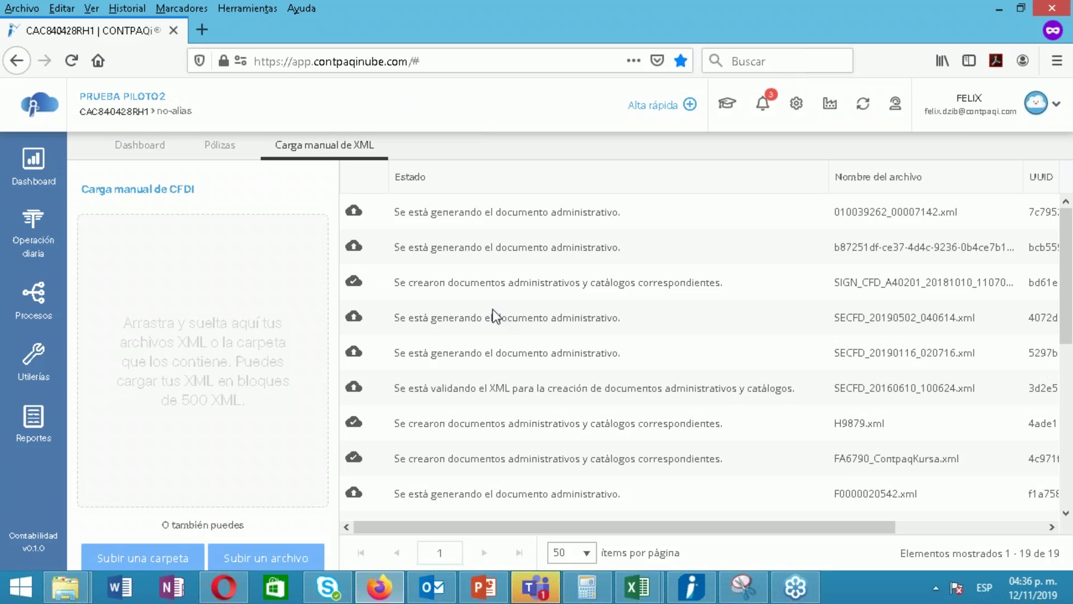
List Compras, gastos, inversiones documents from 01/01/2019, then return to the Carga manual de XML tab
click(34, 230)
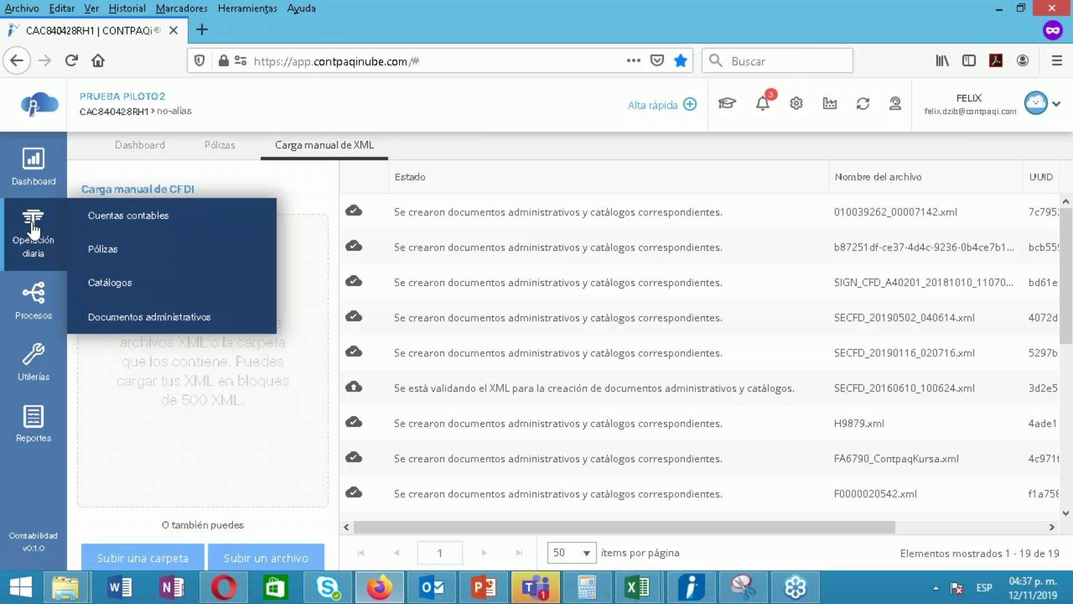
click(134, 317)
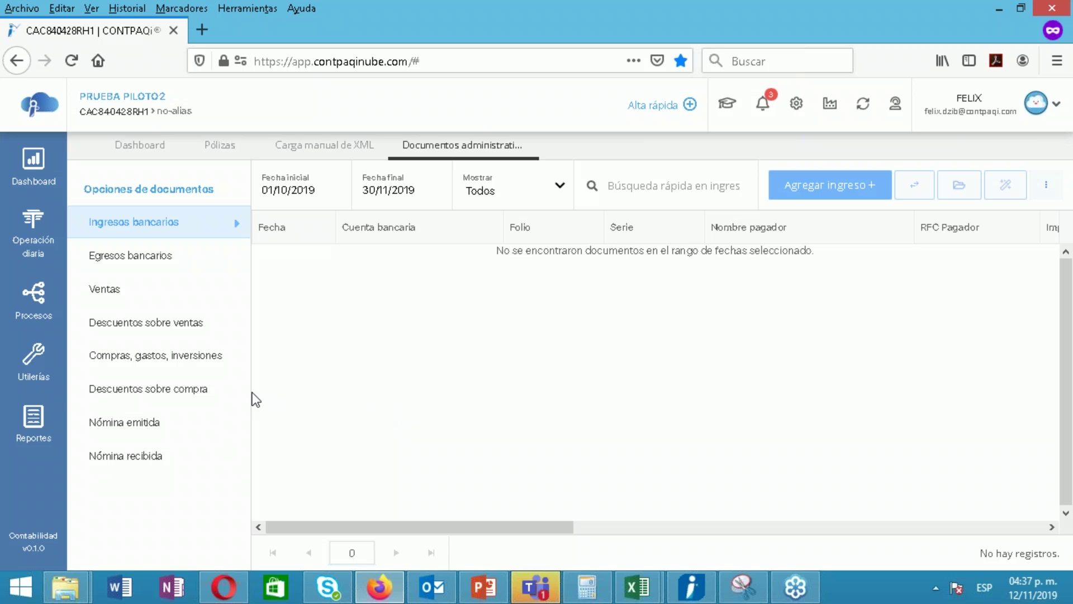
click(172, 363)
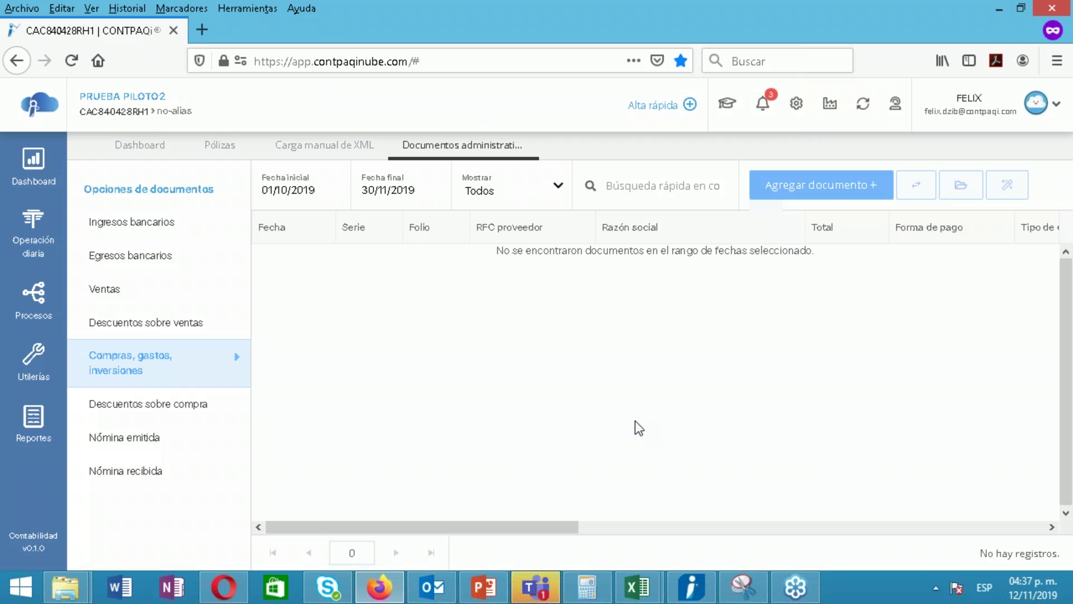
click(269, 190)
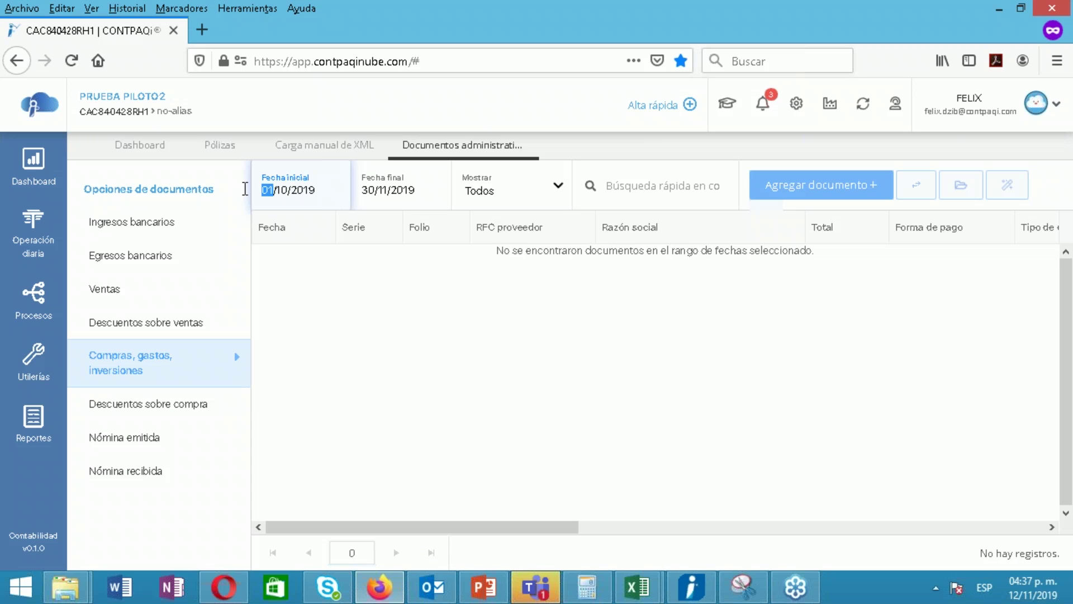
key(Right)
key(Right)
key(Right)
key(Right)
key(BackSpace)
key(BackSpace)
text(01)
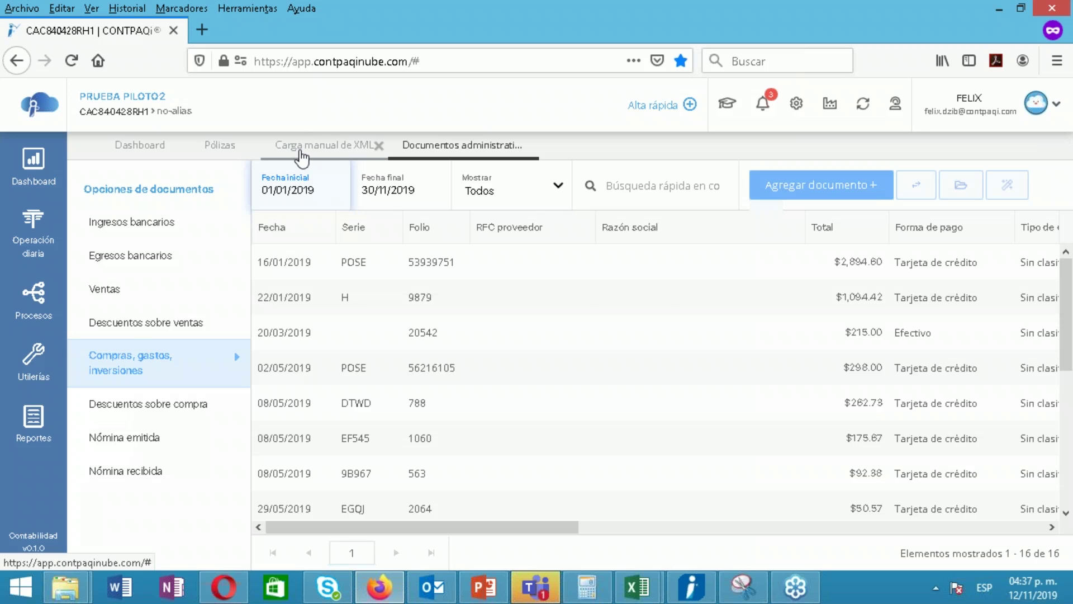
click(299, 150)
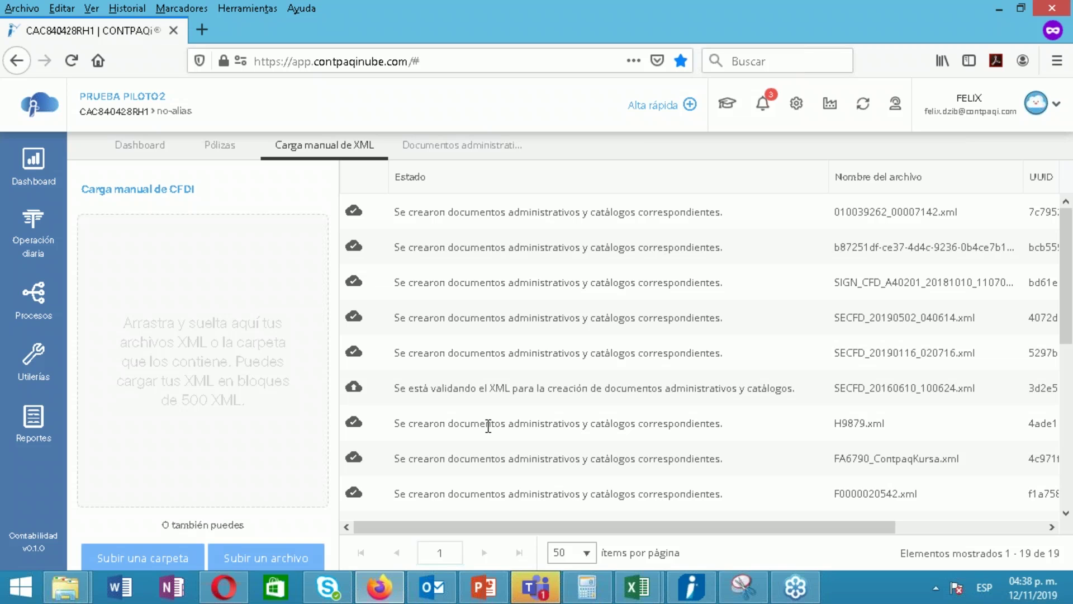
Check the import notifications, then return to the 16 purchase documents in Documentos administrativos
click(762, 112)
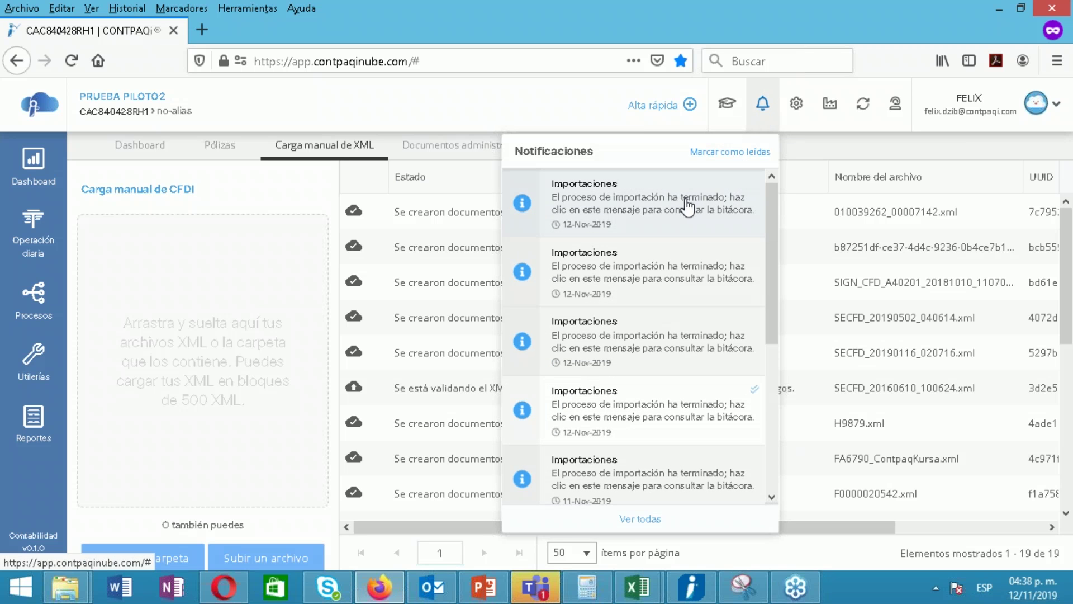
click(762, 115)
click(447, 144)
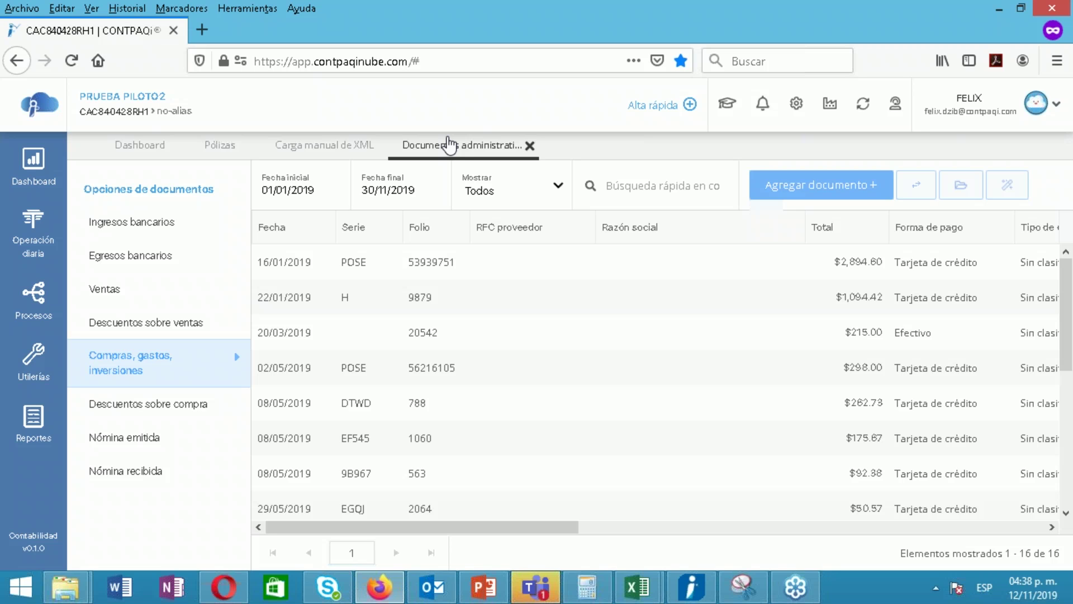
mouse_move(42, 234)
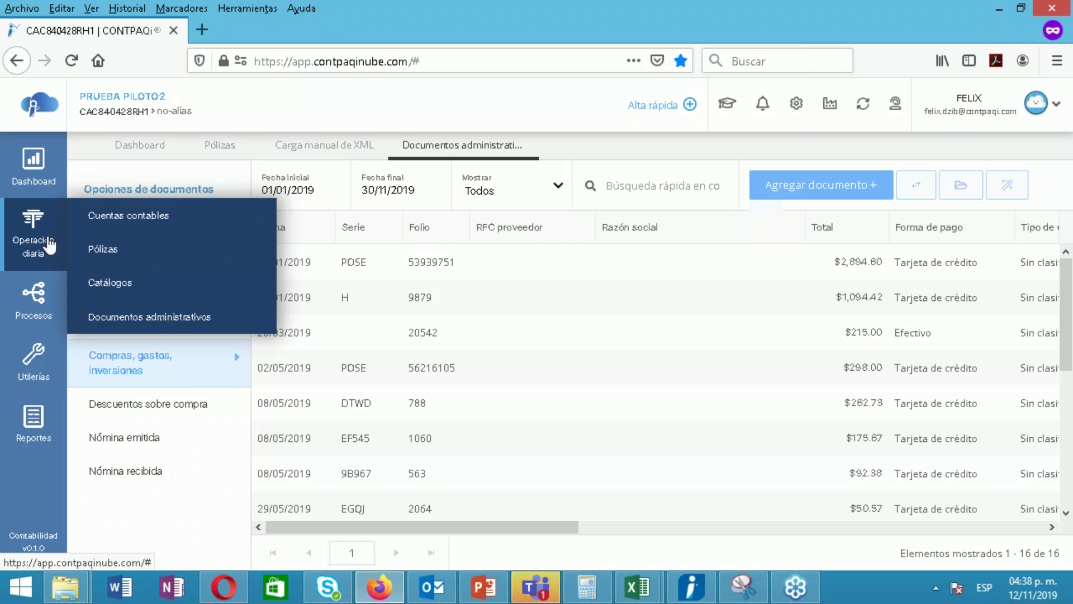
Open Catálogos and switch from suppliers to the Claves de producto y servicio SAT list
click(118, 286)
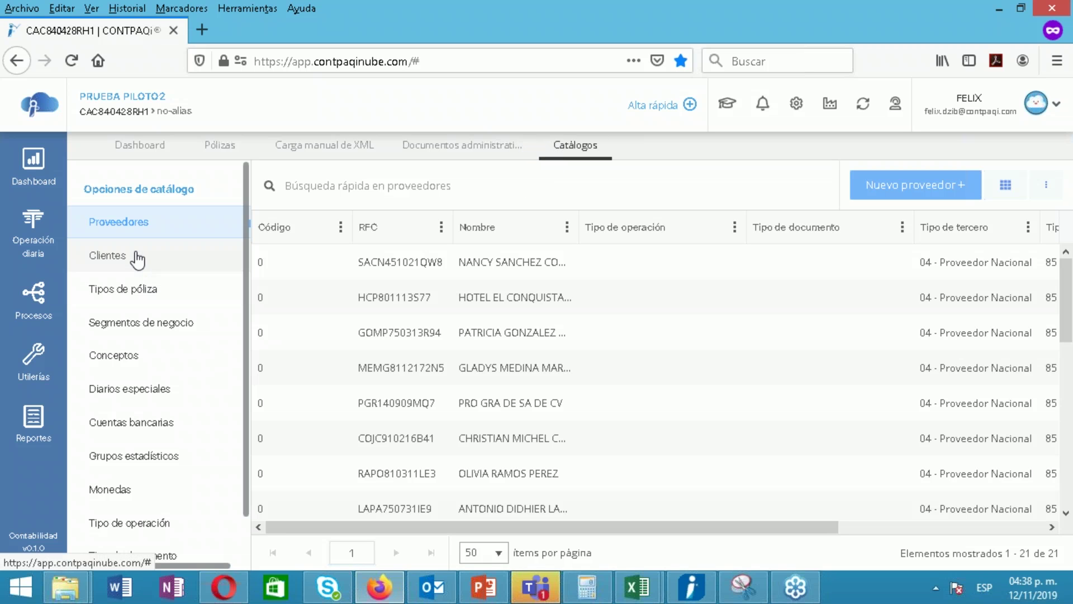
click(157, 232)
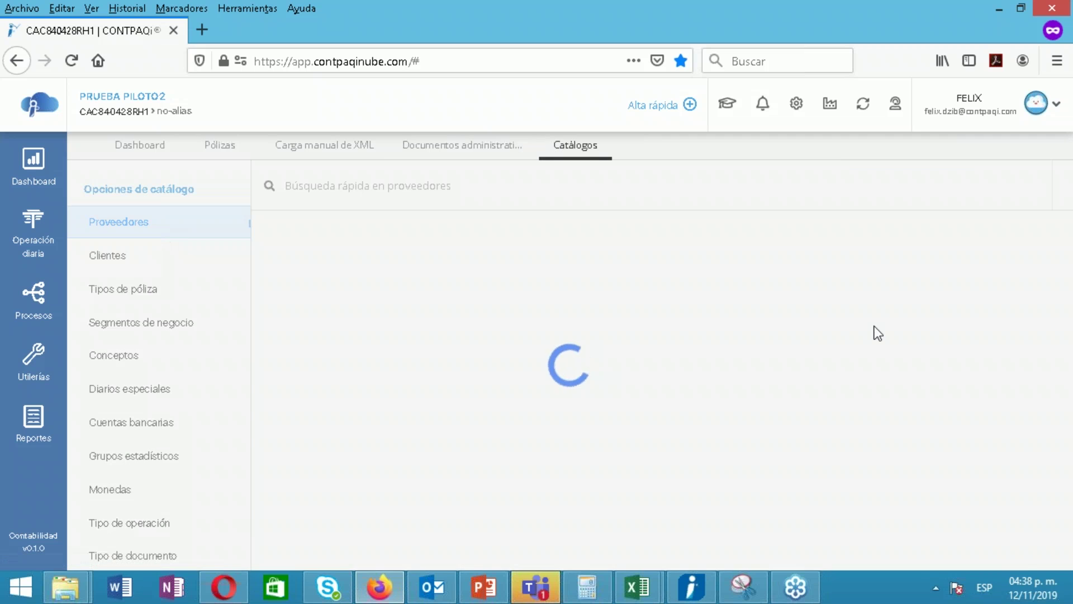
drag(1068, 330, 1066, 507)
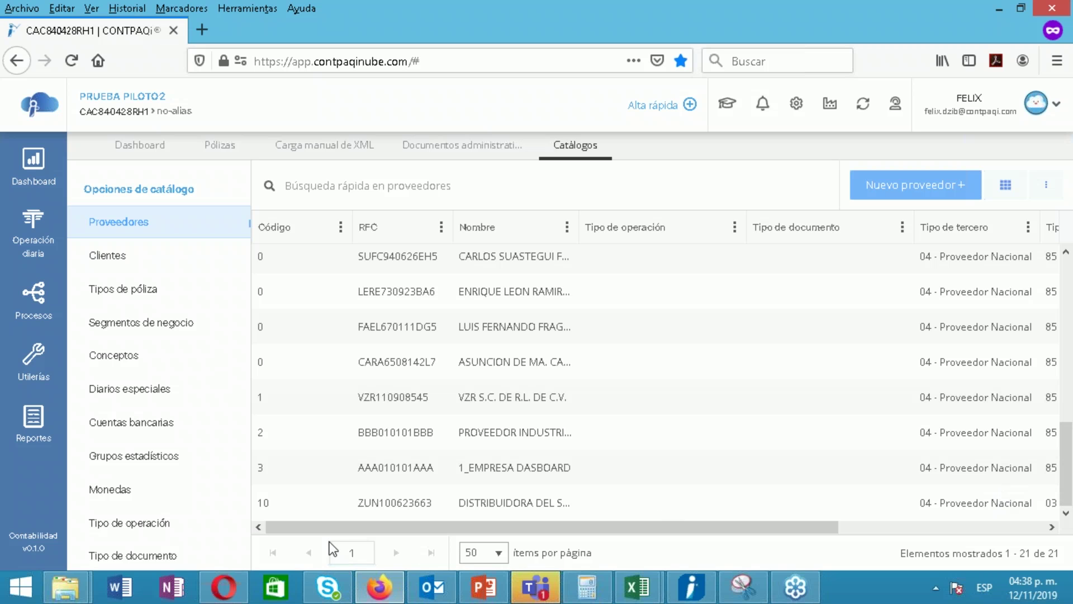
scroll(176, 554, down, 1)
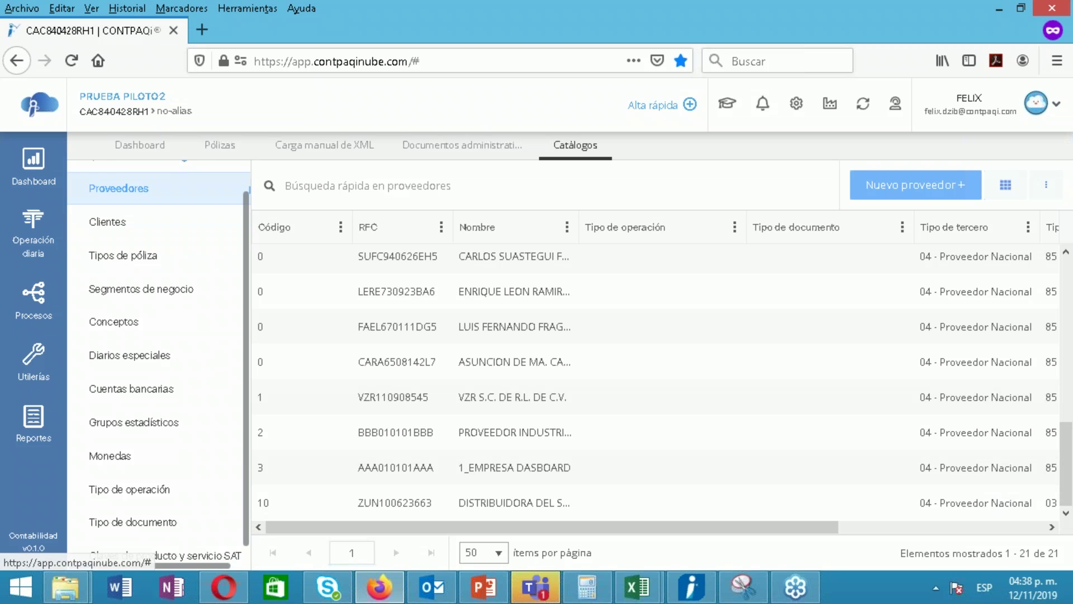
click(176, 551)
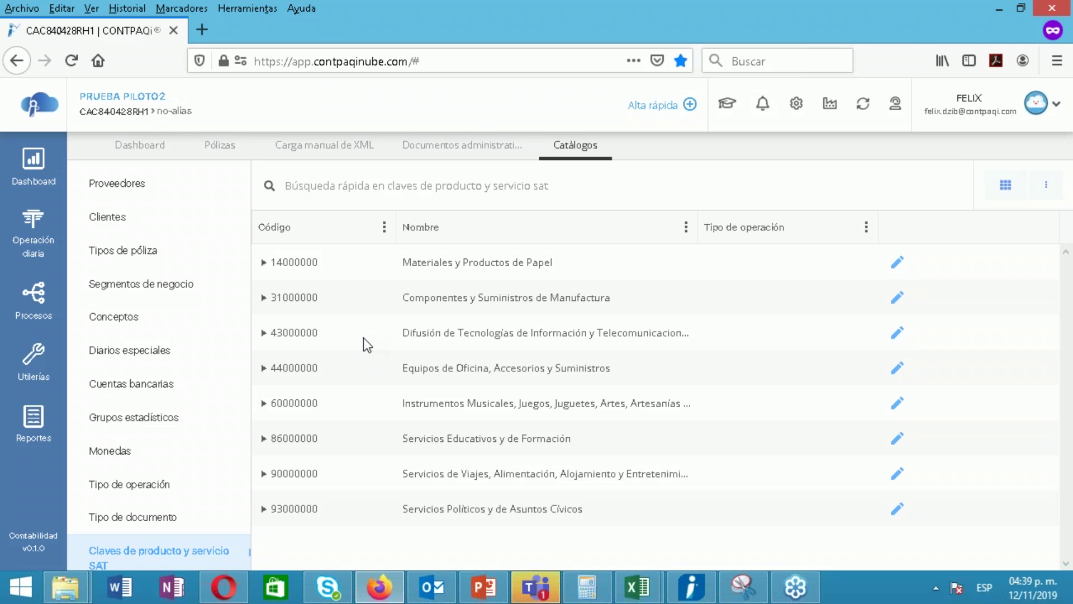
mouse_move(602, 146)
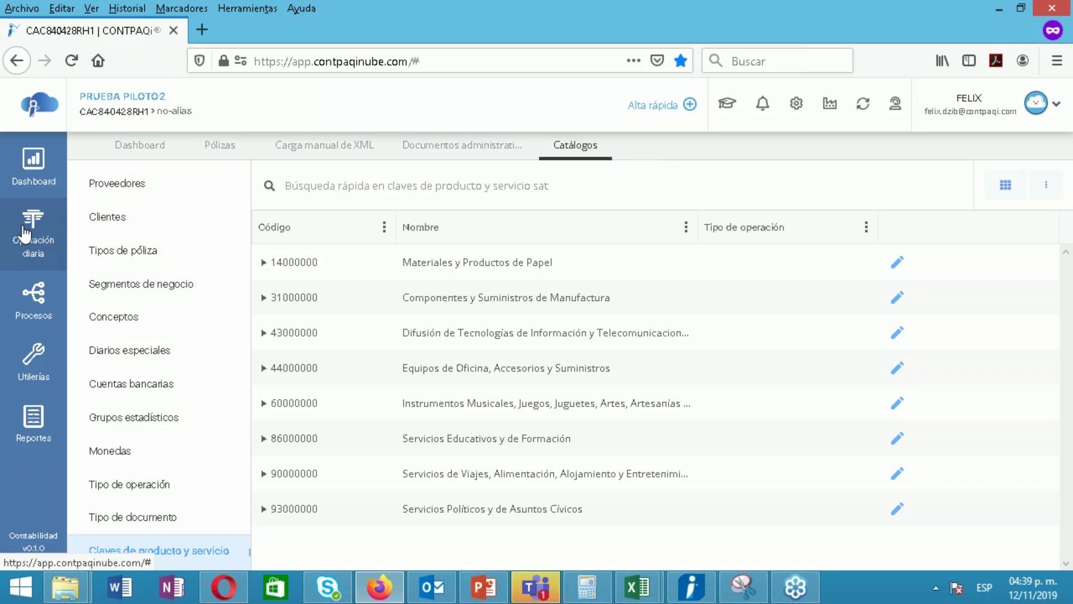
click(39, 249)
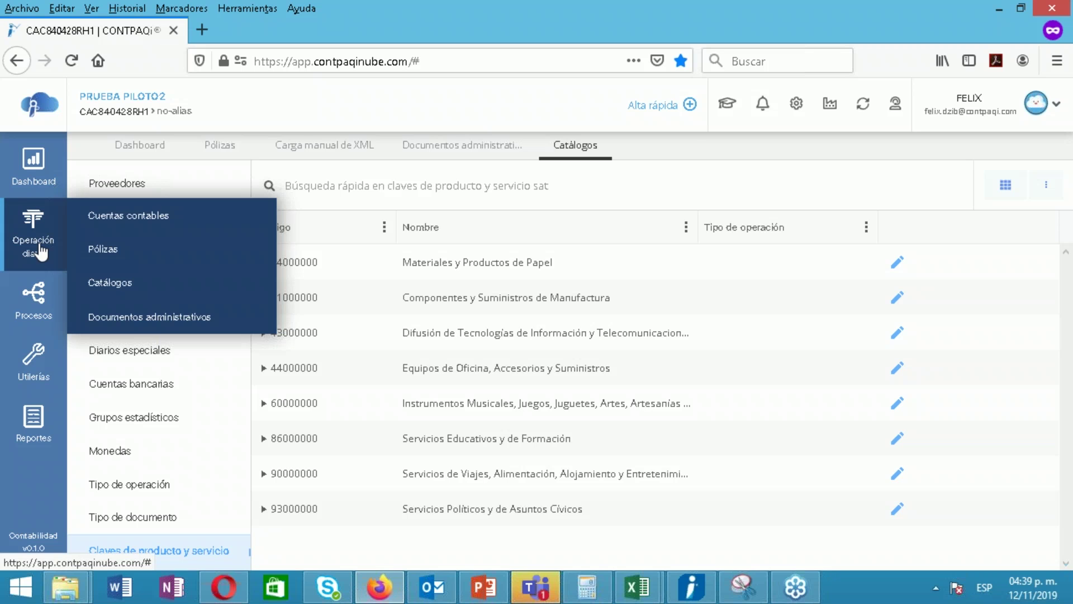
Open Cuentas contables, then go back through Documentos administrativos to the Carga manual de XML tab
click(107, 221)
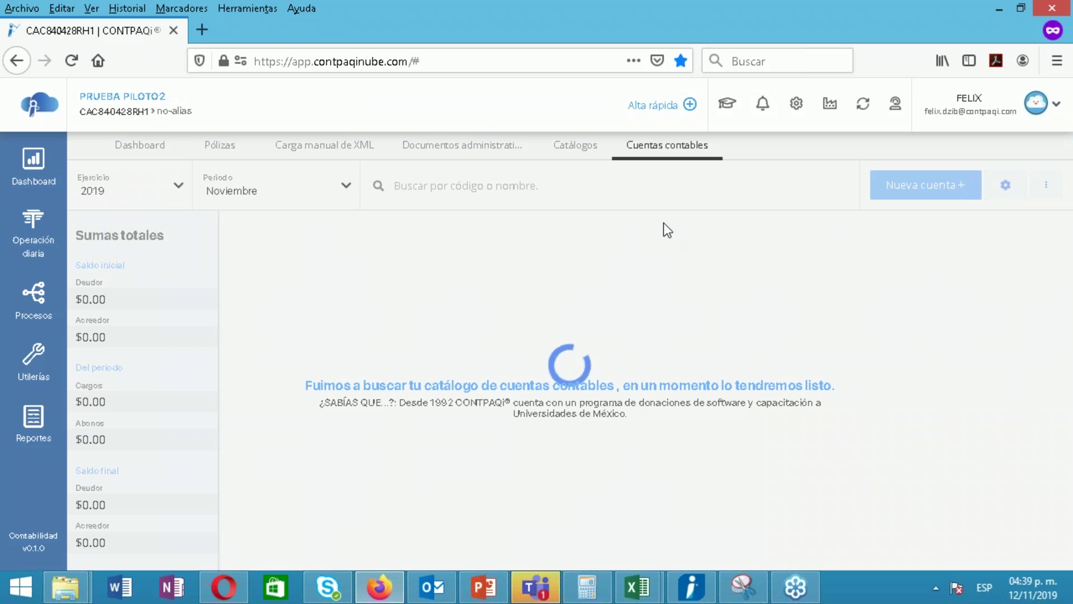
click(447, 147)
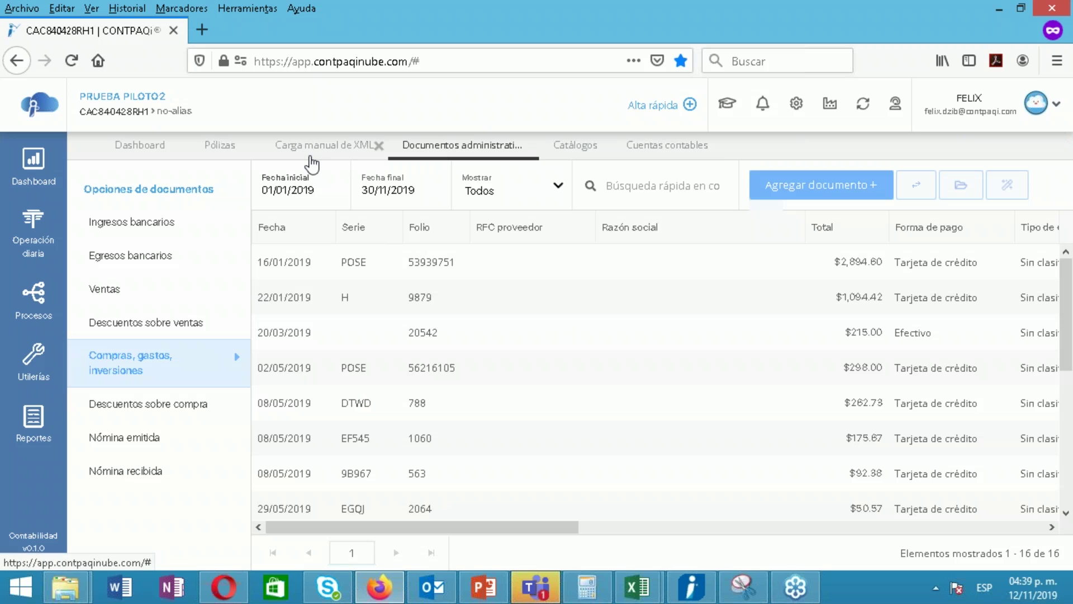
click(312, 165)
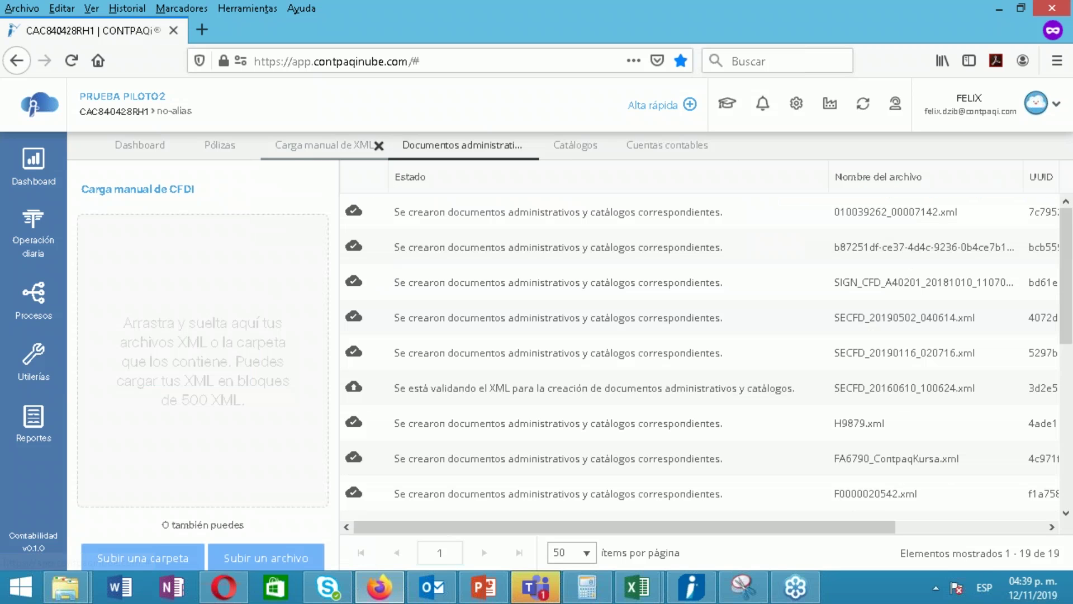
Close the Cuentas contables and Catálogos tabs and return to the Carga manual de XML list
click(441, 144)
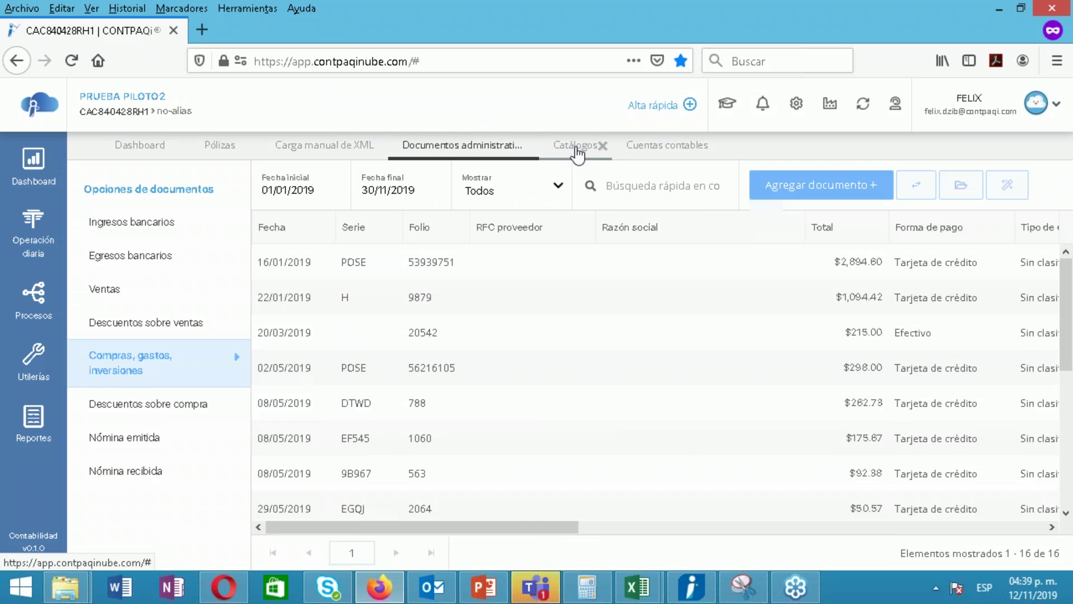
click(576, 149)
click(662, 154)
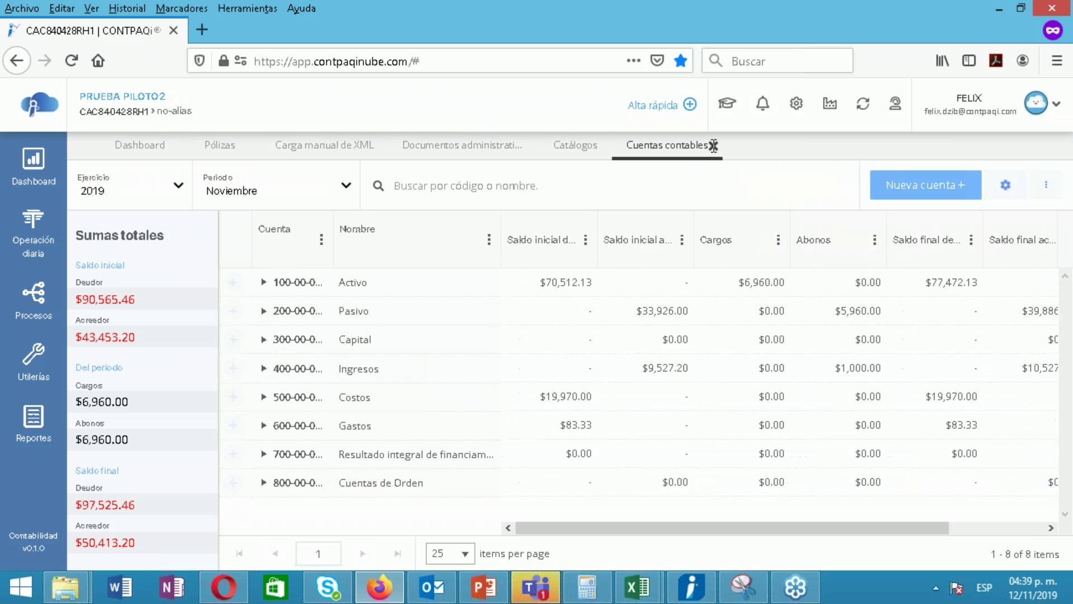
click(714, 154)
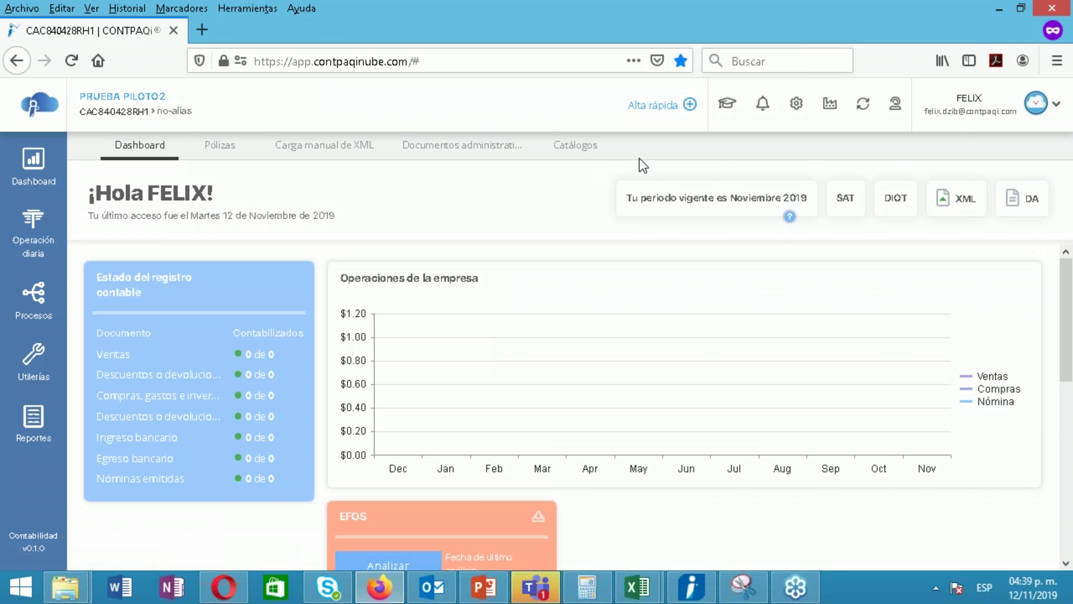
click(603, 146)
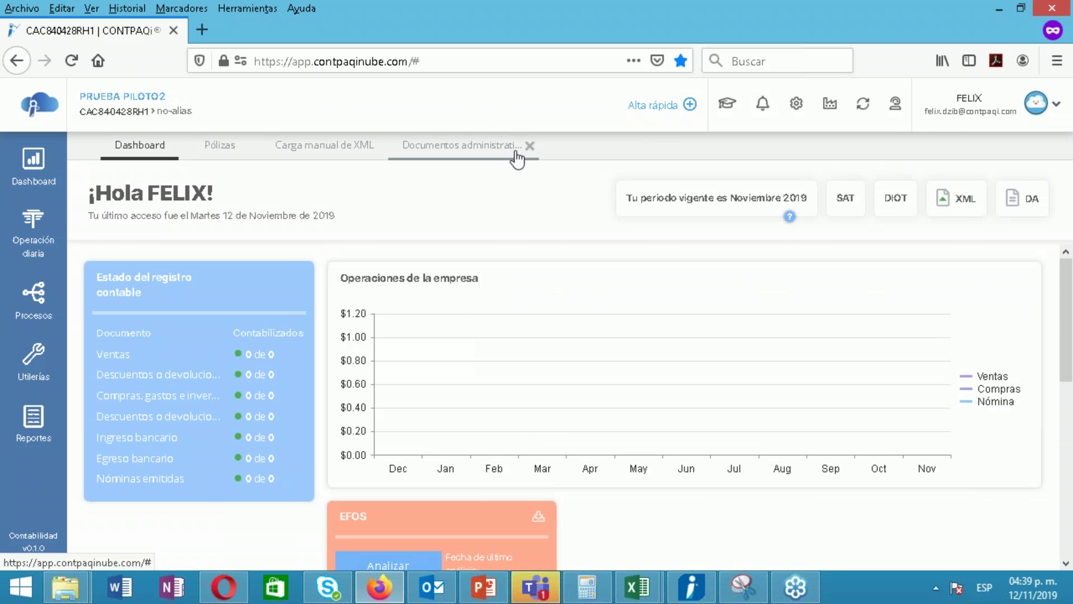
click(336, 151)
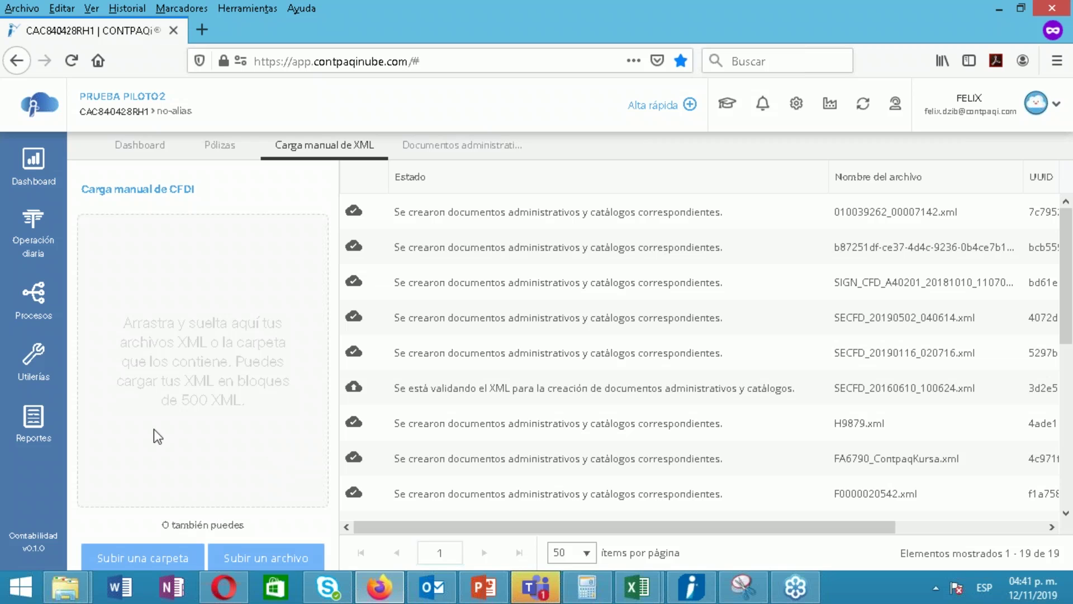
Open the Utilerías options in the sidebar
click(38, 360)
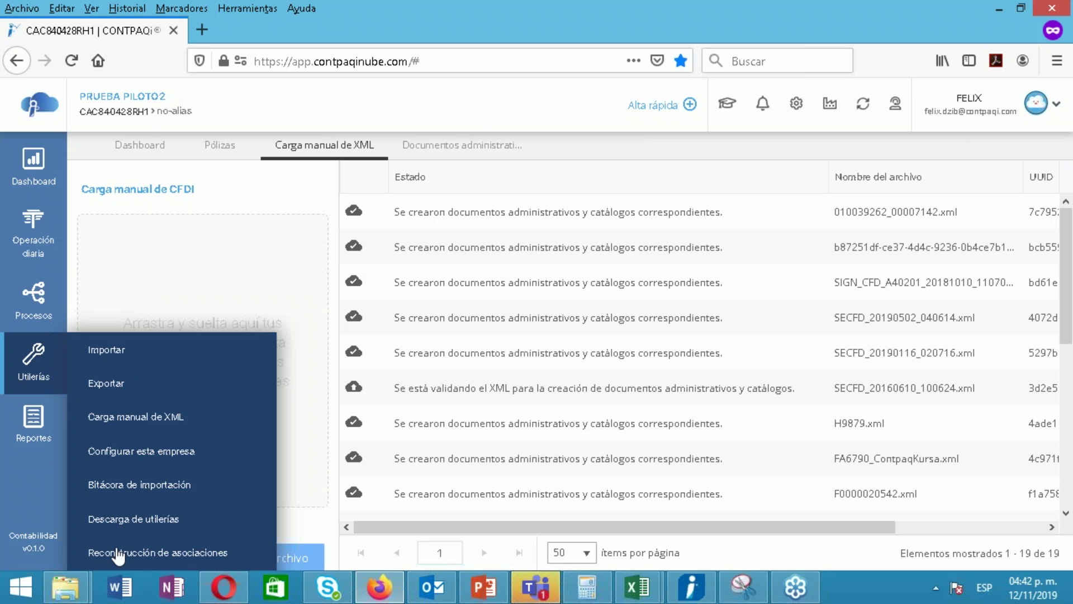
click(171, 522)
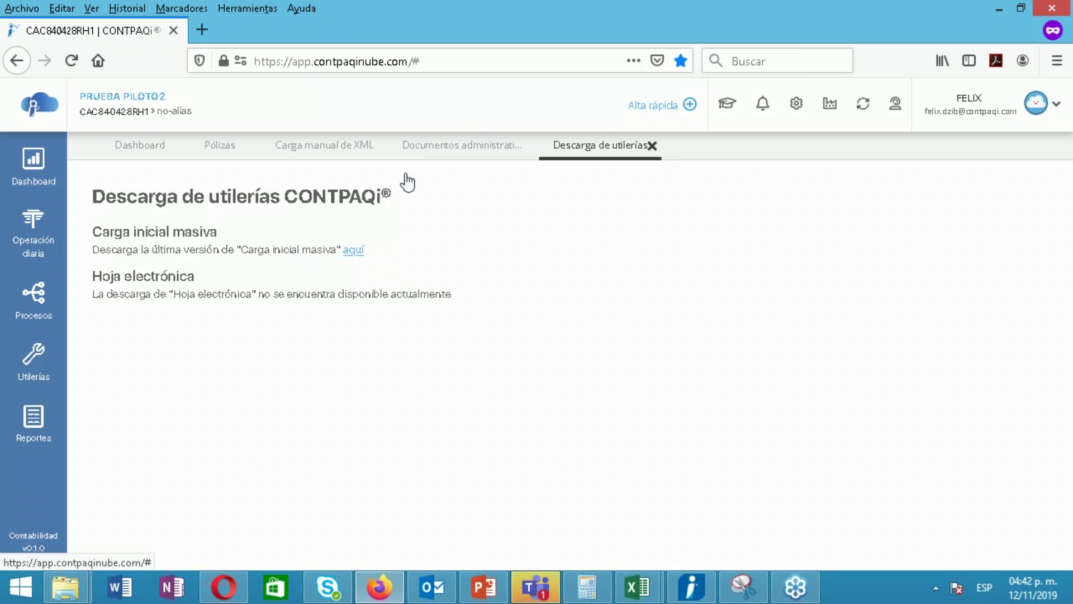
click(652, 146)
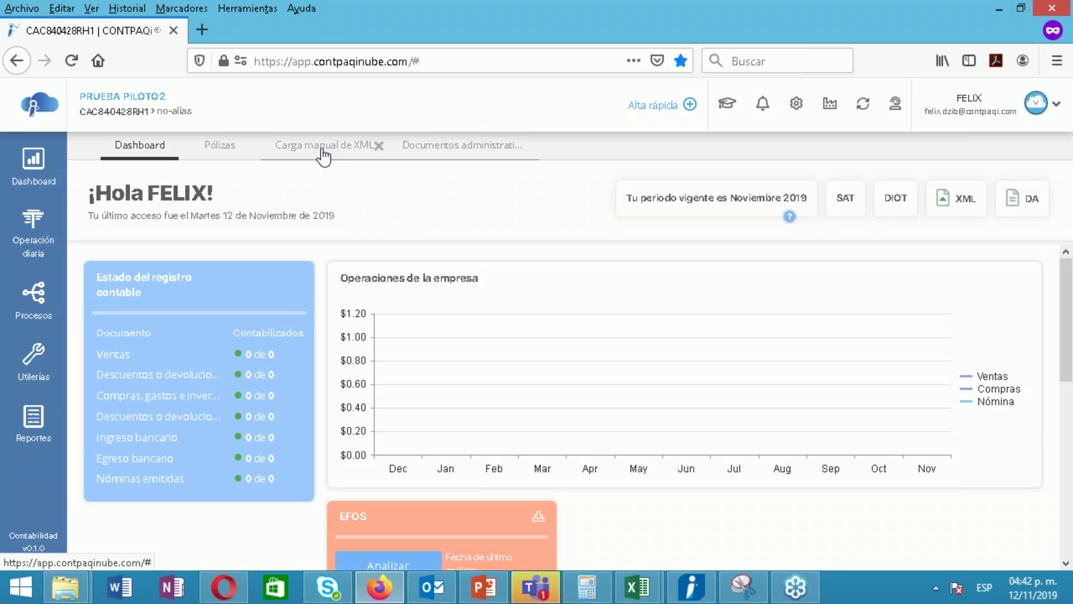
click(323, 151)
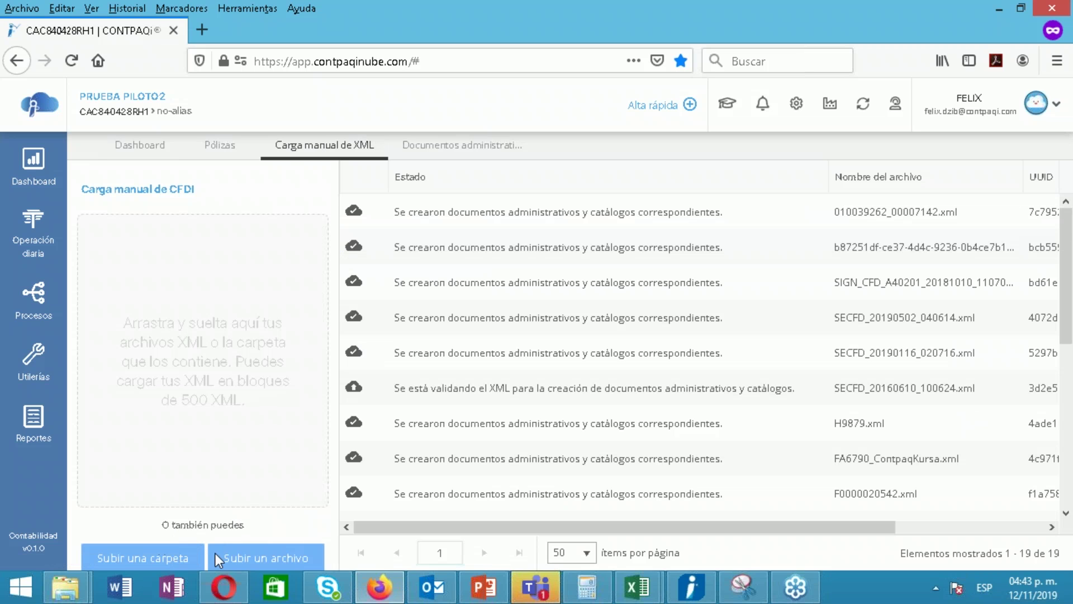
click(146, 560)
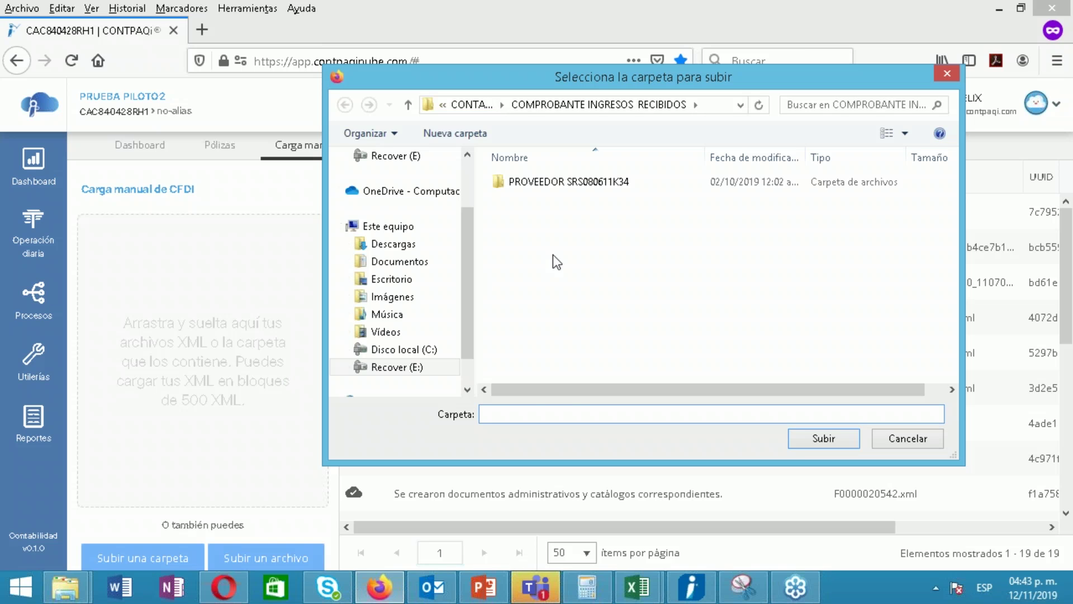
double_click(547, 181)
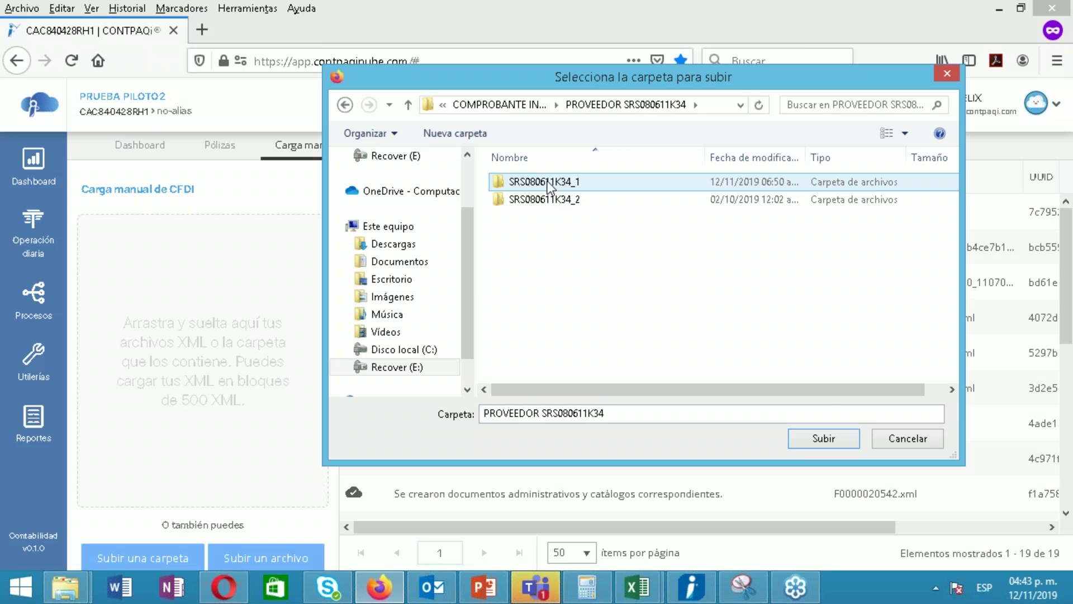
double_click(547, 181)
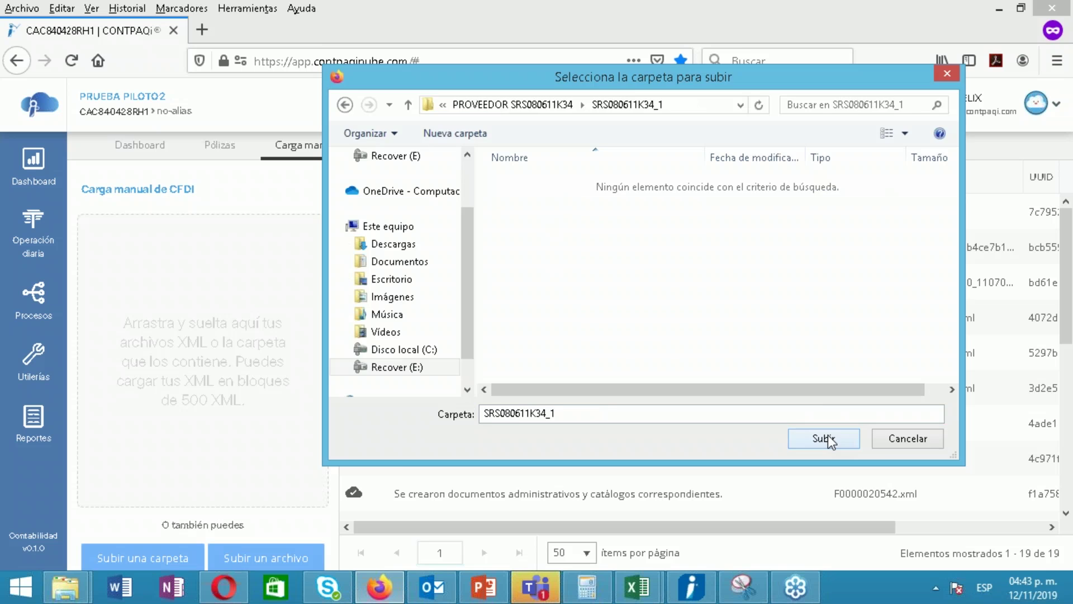
click(827, 439)
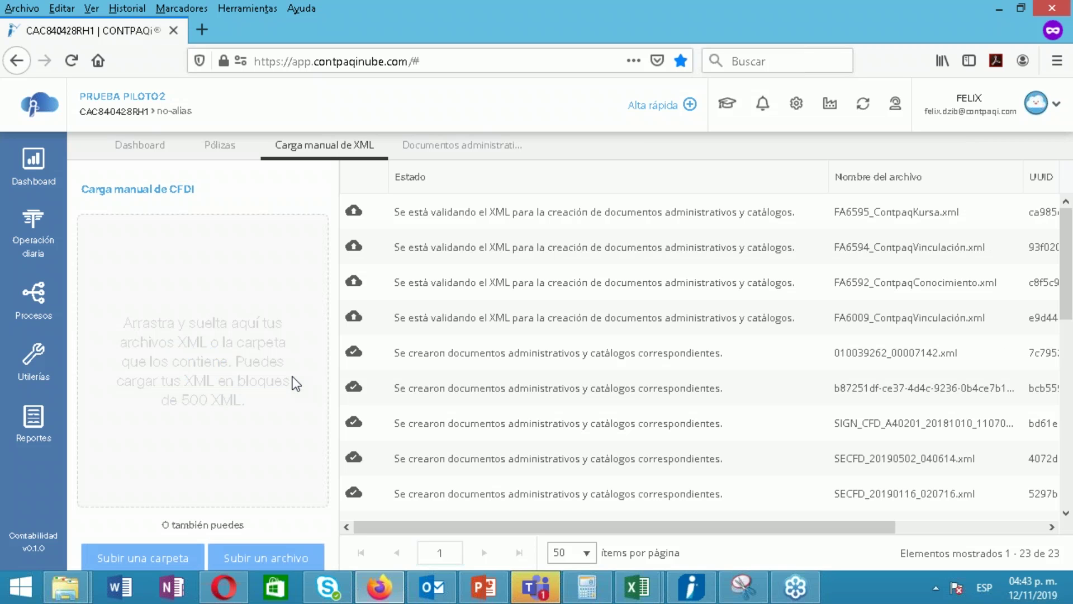
Upload the XMLs from the CONTABILIDAD NUBE > COMPROBANTE INGRESOS EMITIDOS folder
click(162, 558)
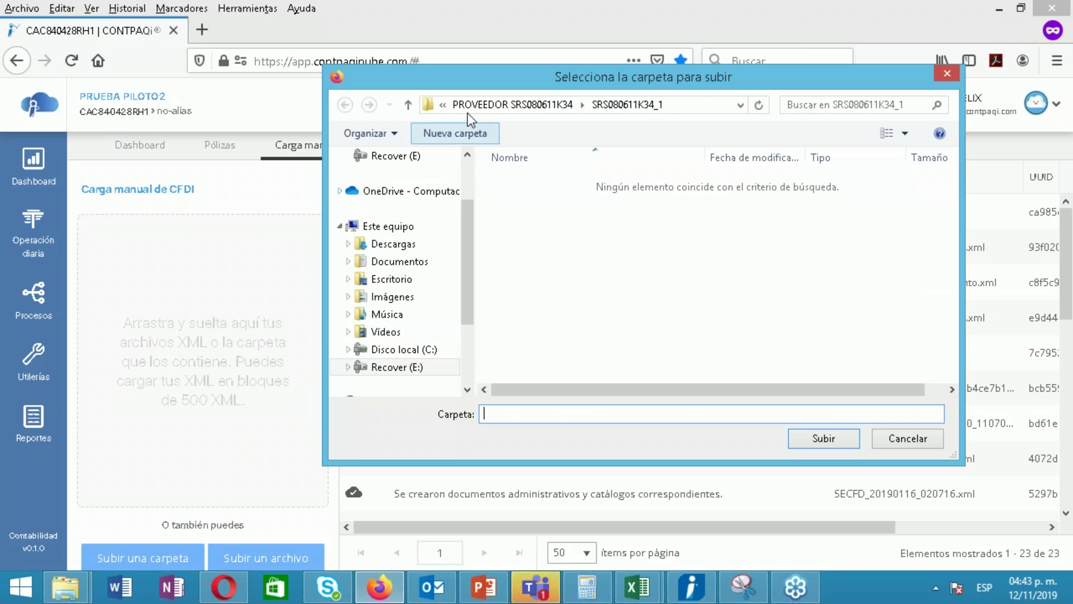
click(476, 109)
click(657, 303)
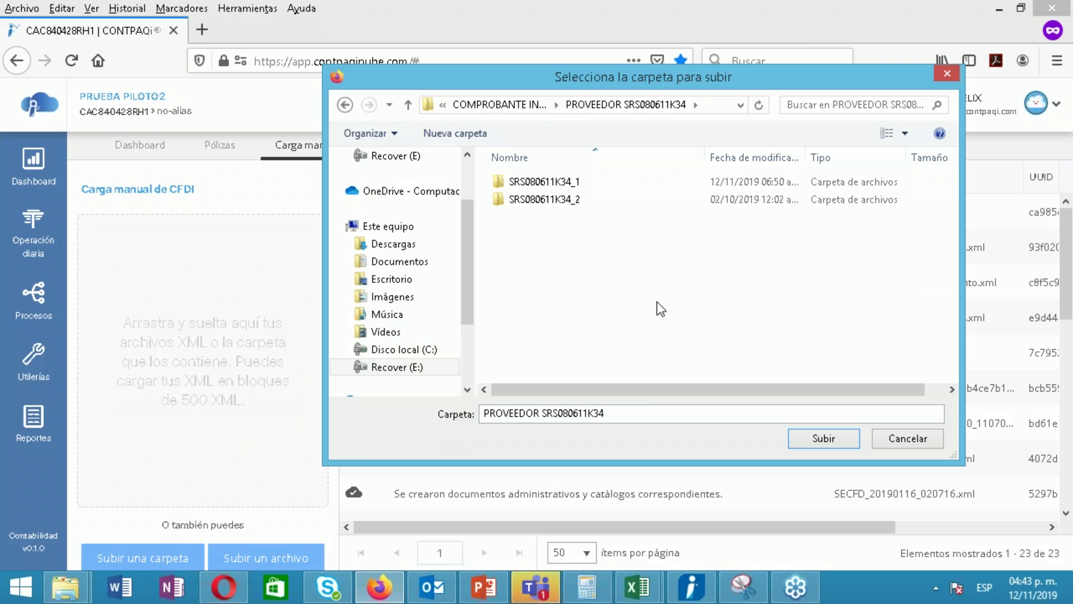
key(BackSpace)
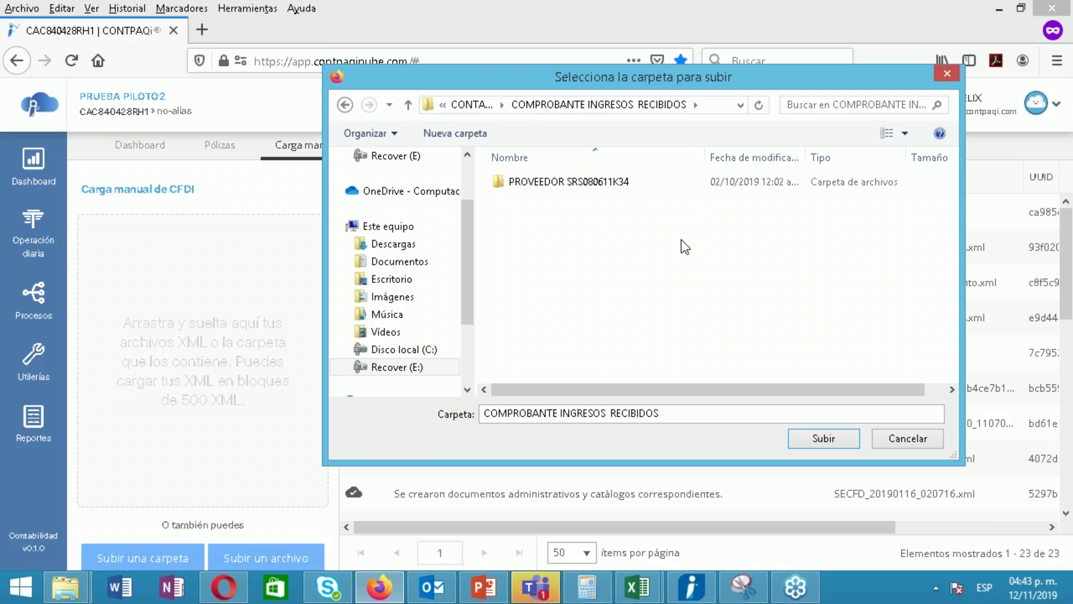
key(BackSpace)
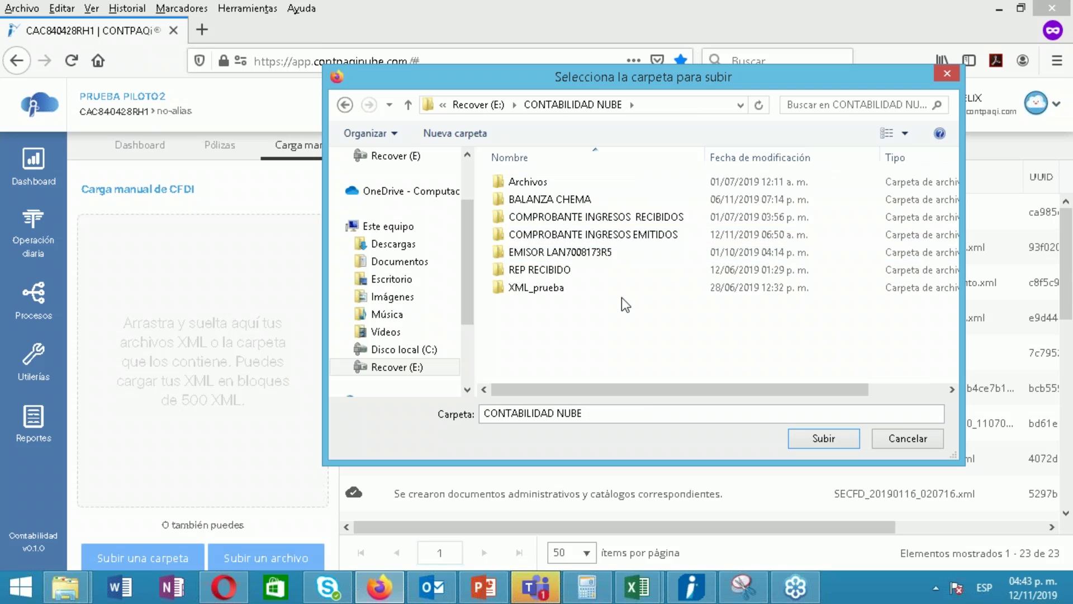
click(621, 293)
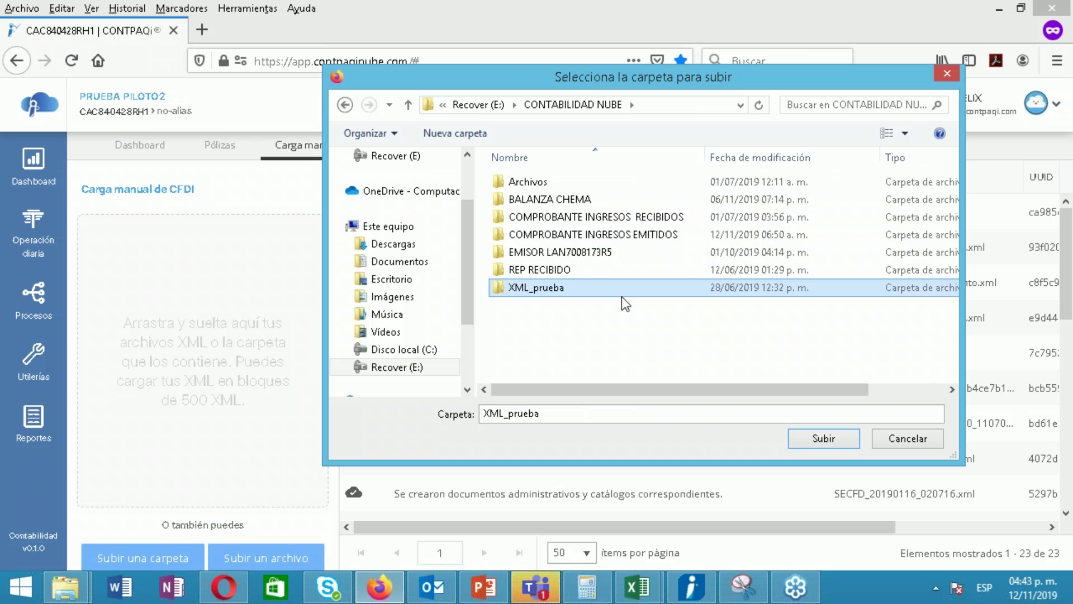
double_click(538, 237)
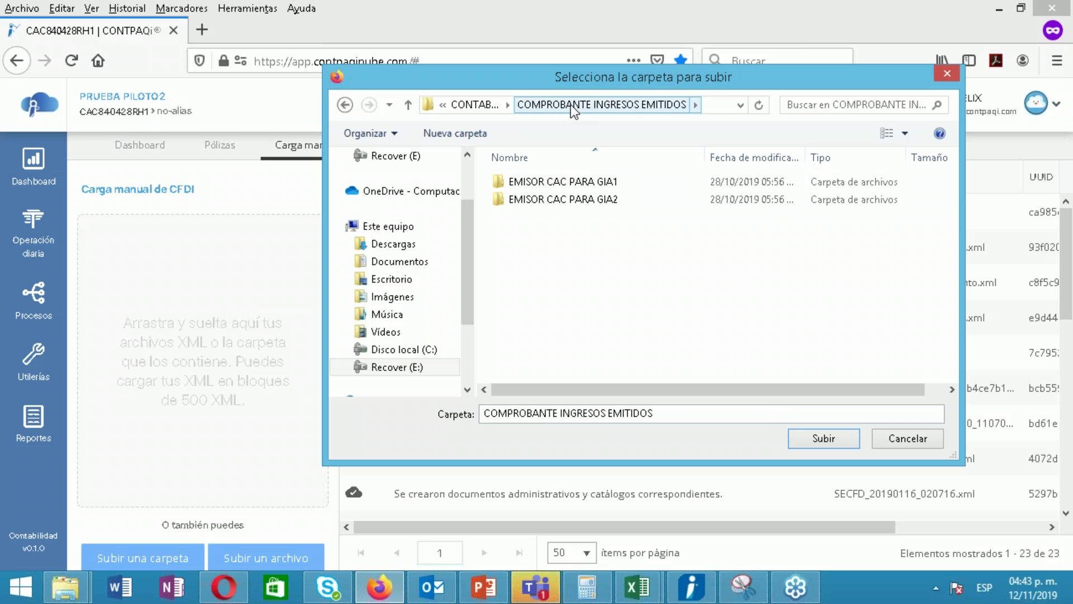
click(824, 439)
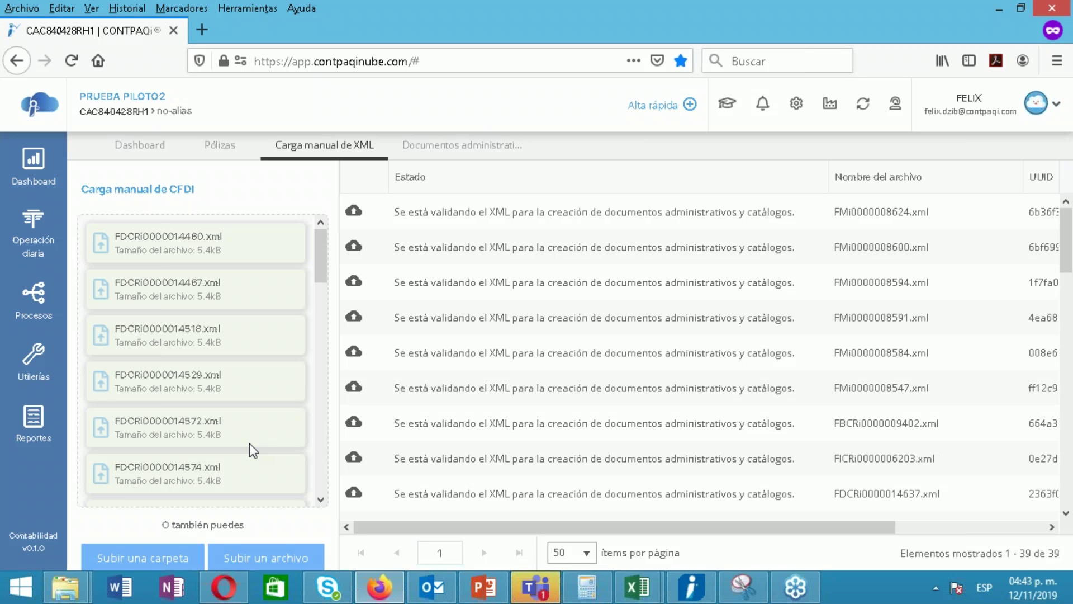
Close the administrative documents view, the 'Carga manual de XML' tab and the Pólizas tab
mouse_move(320, 263)
mouse_down()
mouse_move(316, 497)
mouse_move(314, 260)
mouse_up()
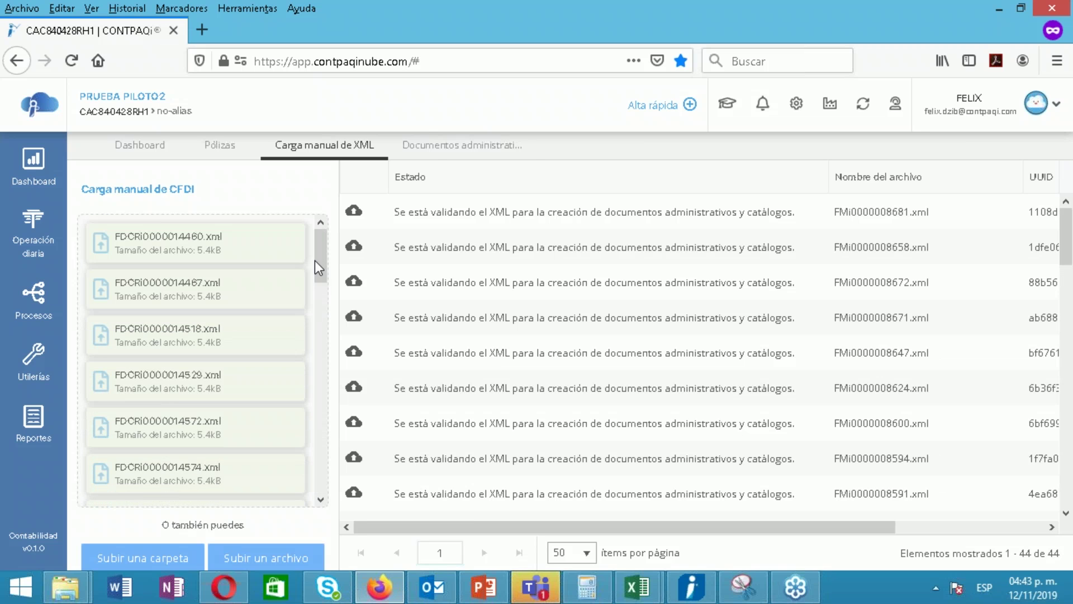
click(503, 150)
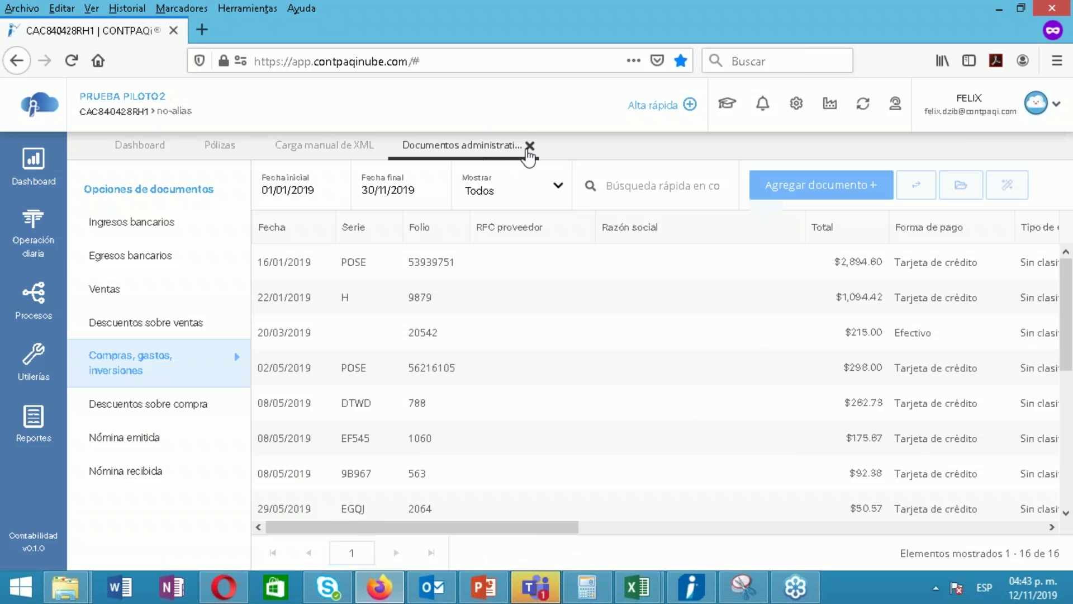
click(530, 145)
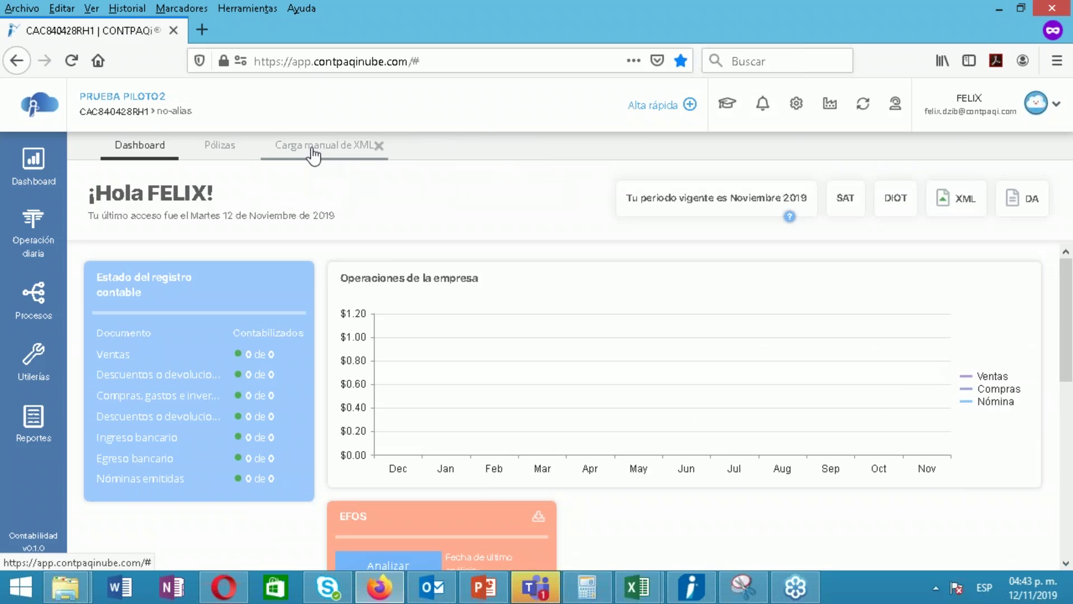
click(313, 150)
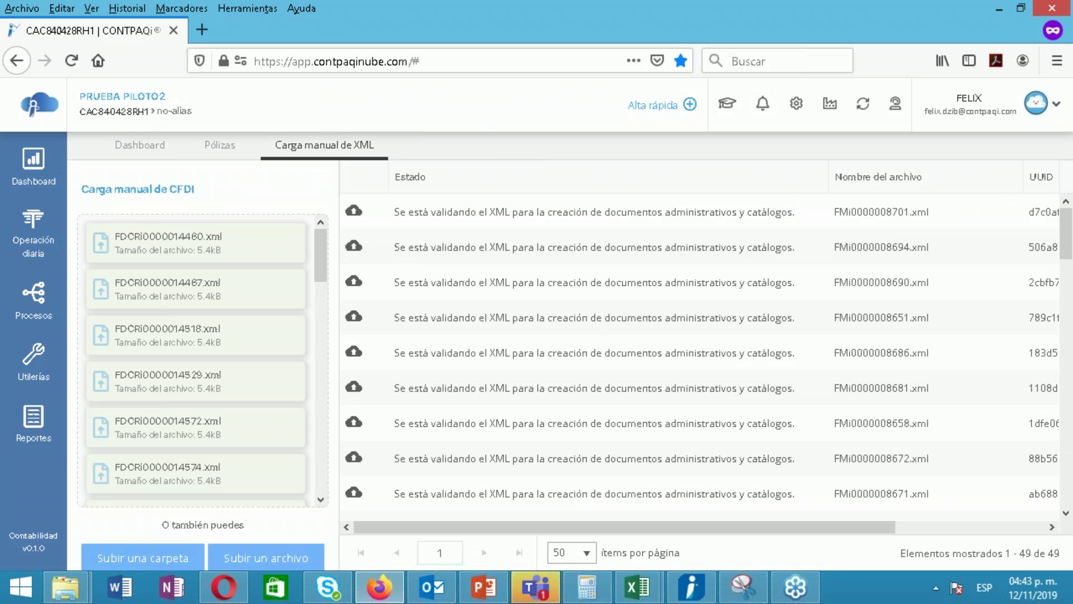
drag(323, 260, 323, 485)
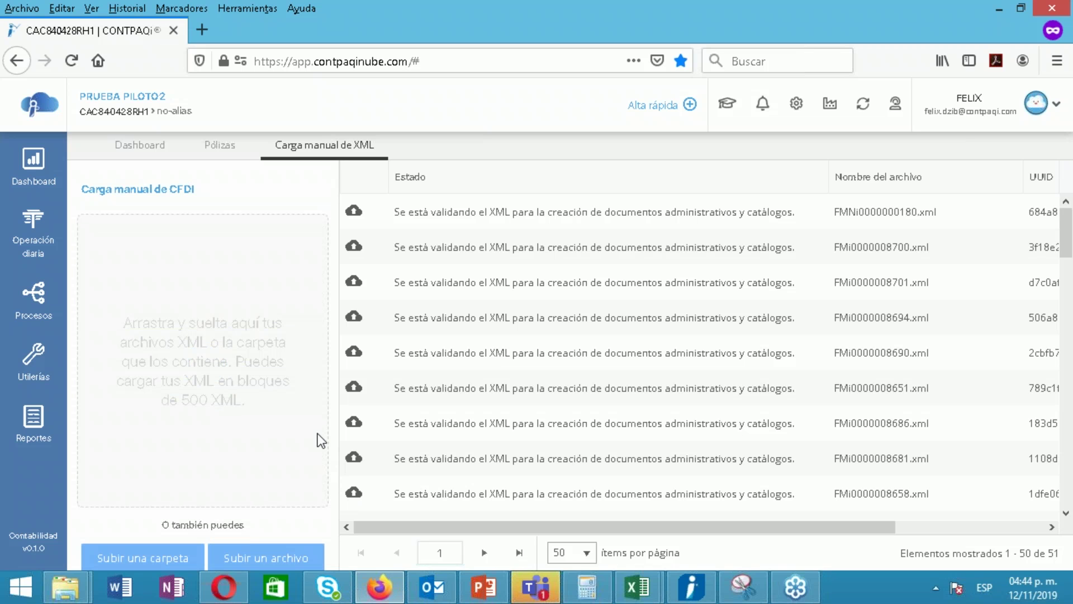
click(379, 146)
click(240, 156)
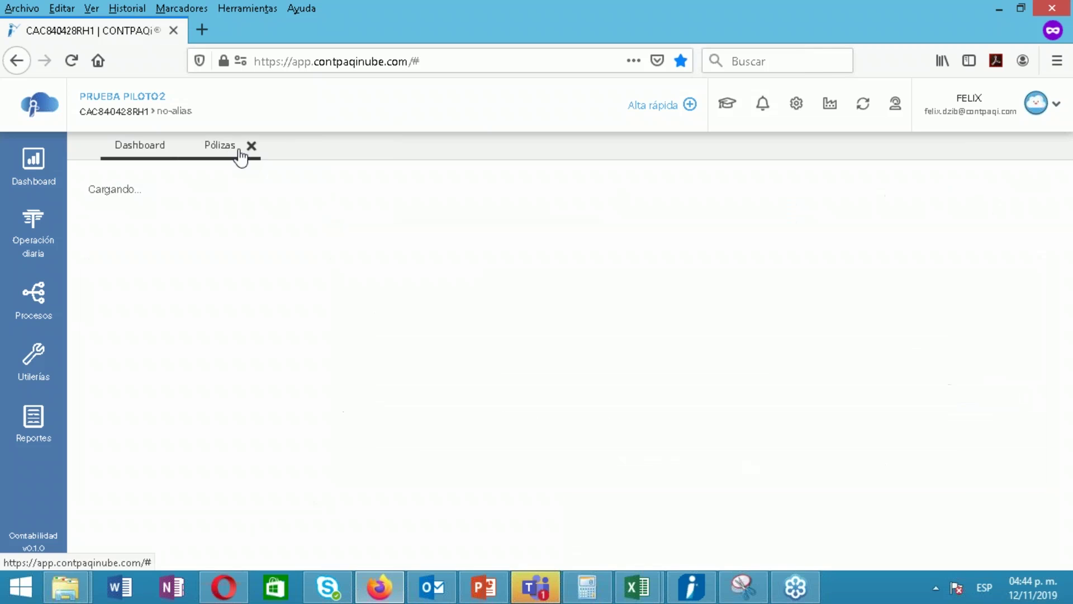
click(249, 146)
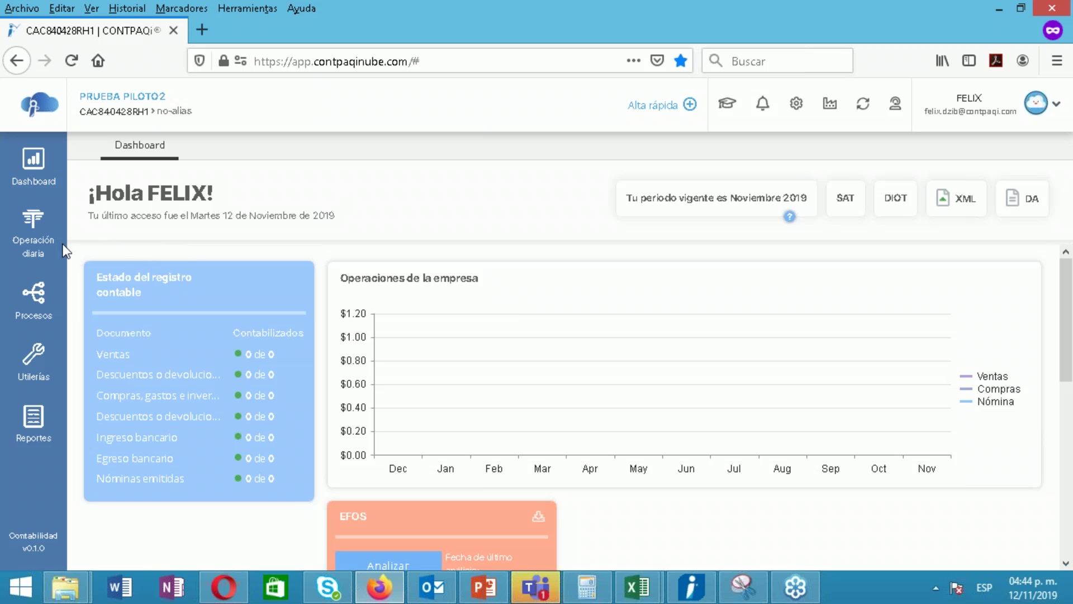
Open Documentos administrativos under Operación diaria and refresh the Ventas list from 01/01/2019
click(33, 234)
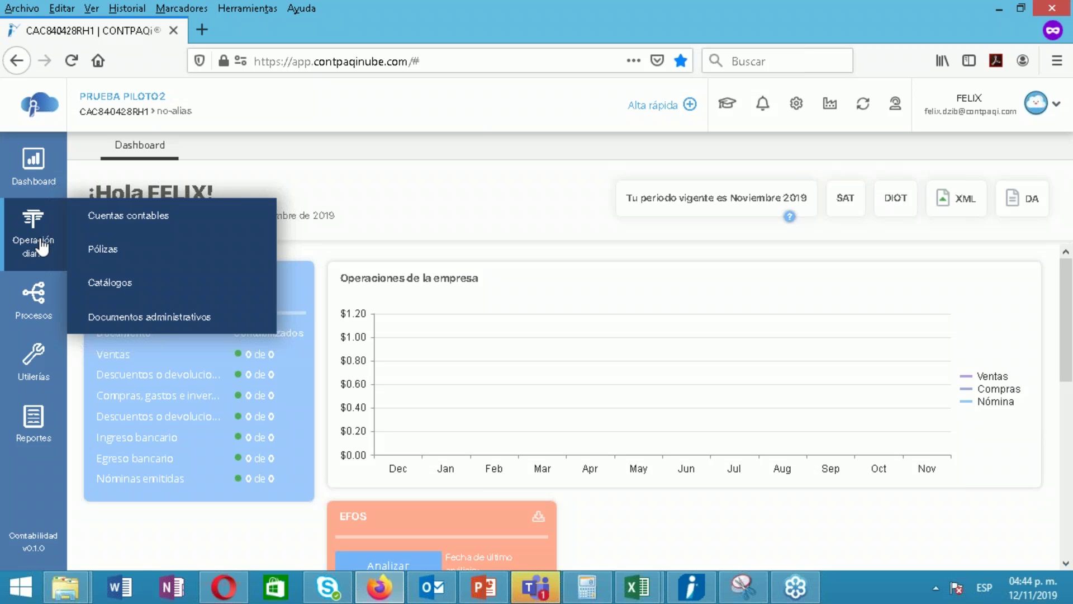
click(171, 319)
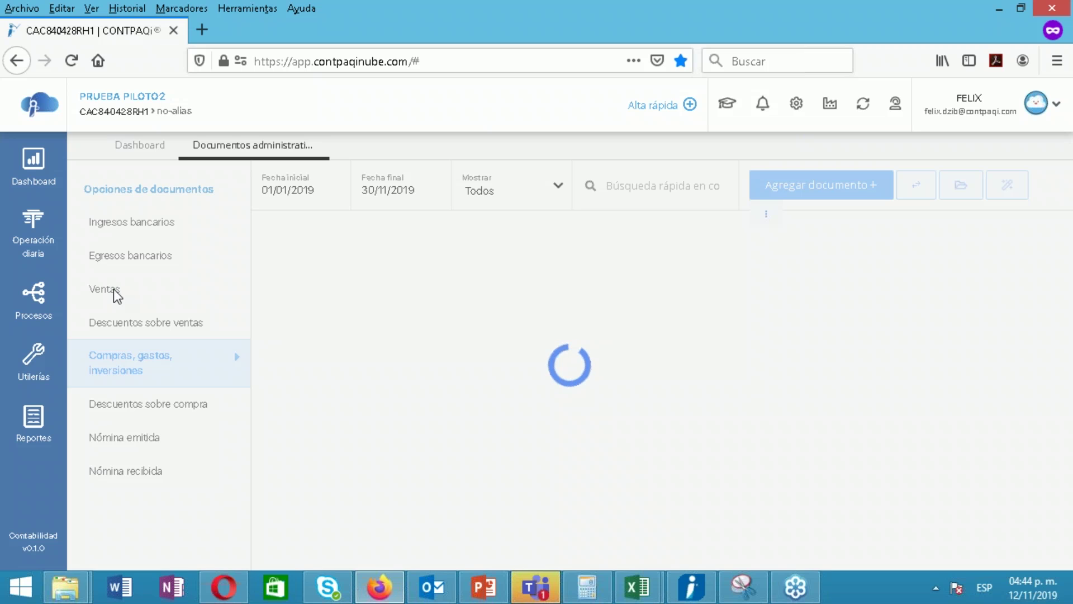
click(114, 296)
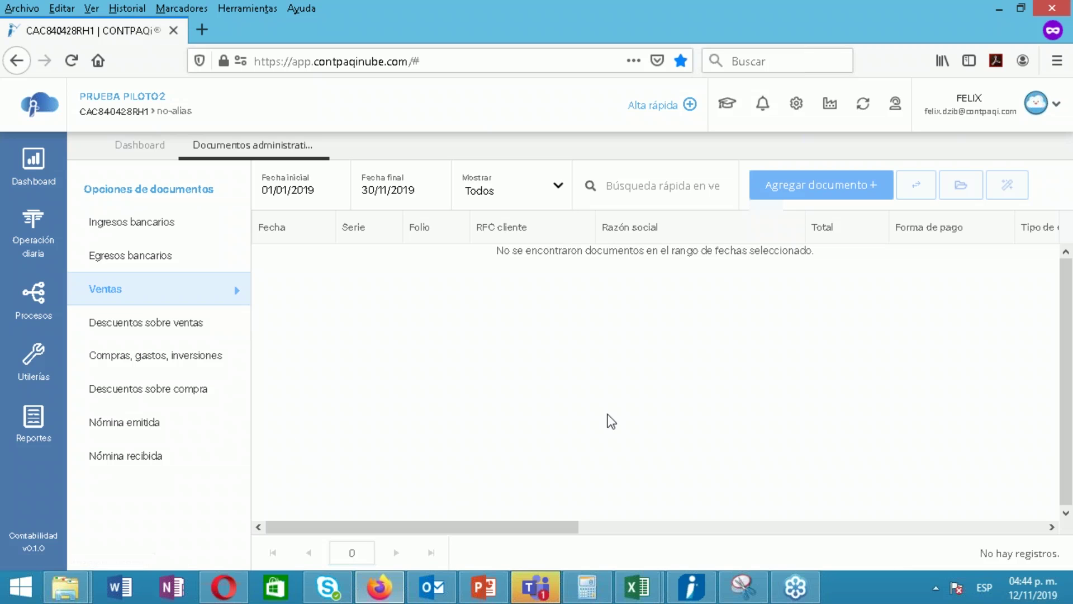
click(337, 192)
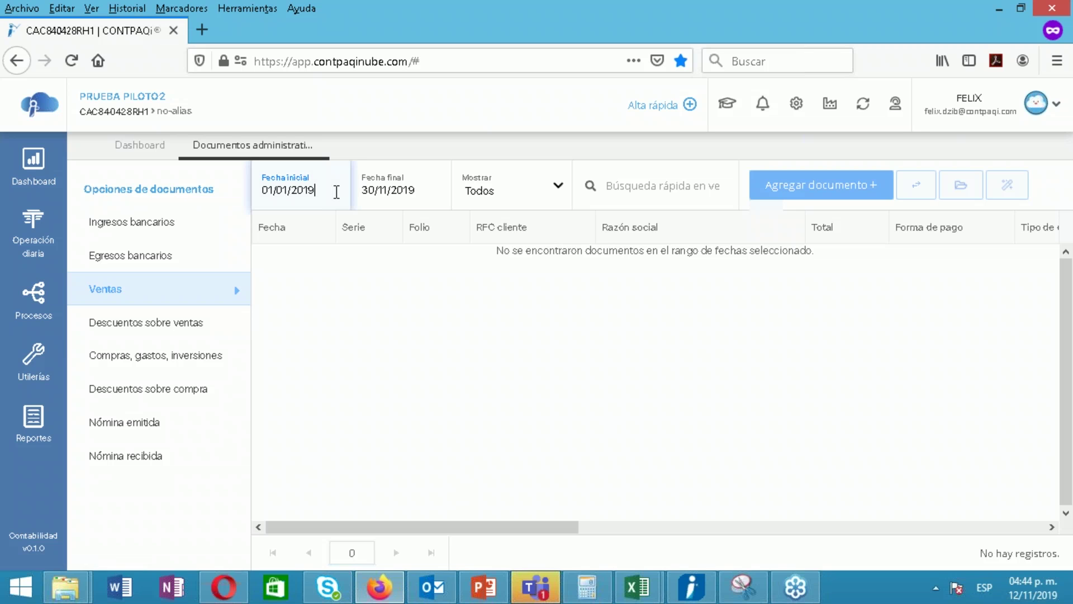
key(Return)
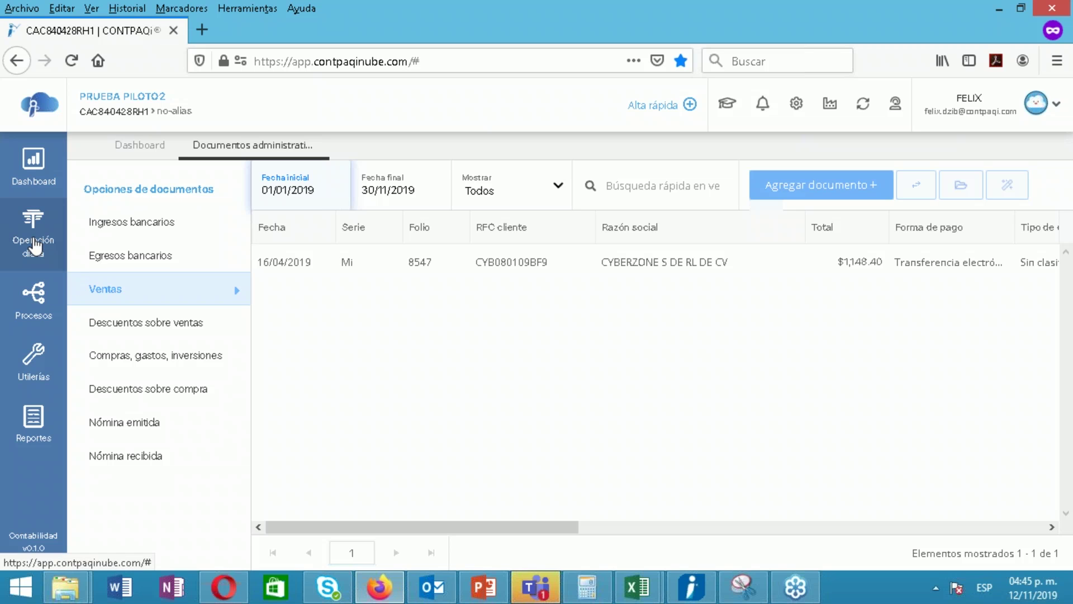
Create a new Ingresos póliza dated 01/11/2019 with concept 'venta a contado' and save its header
click(34, 246)
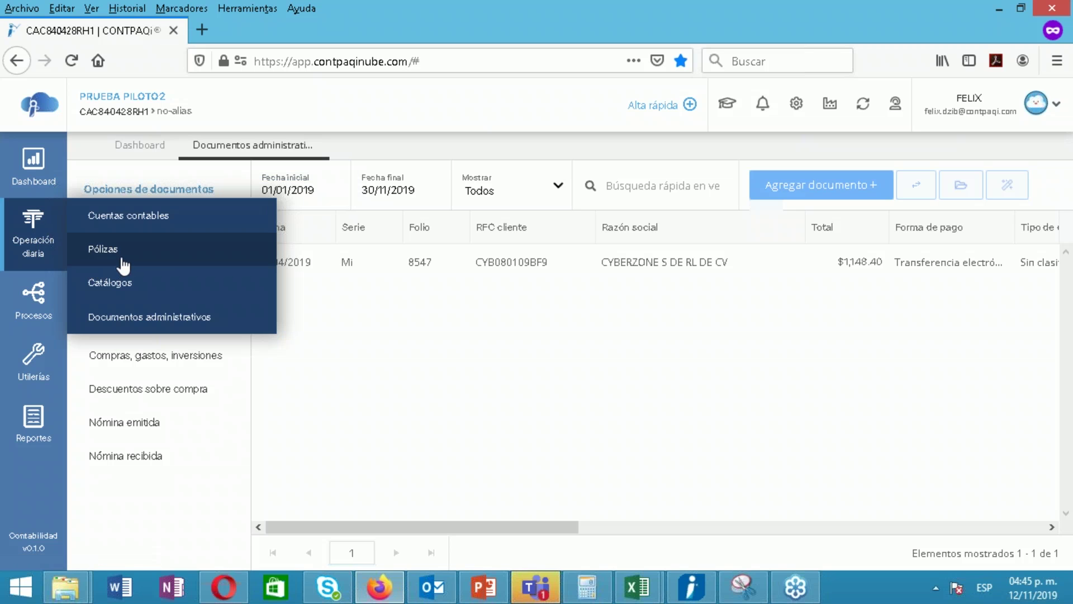
click(90, 253)
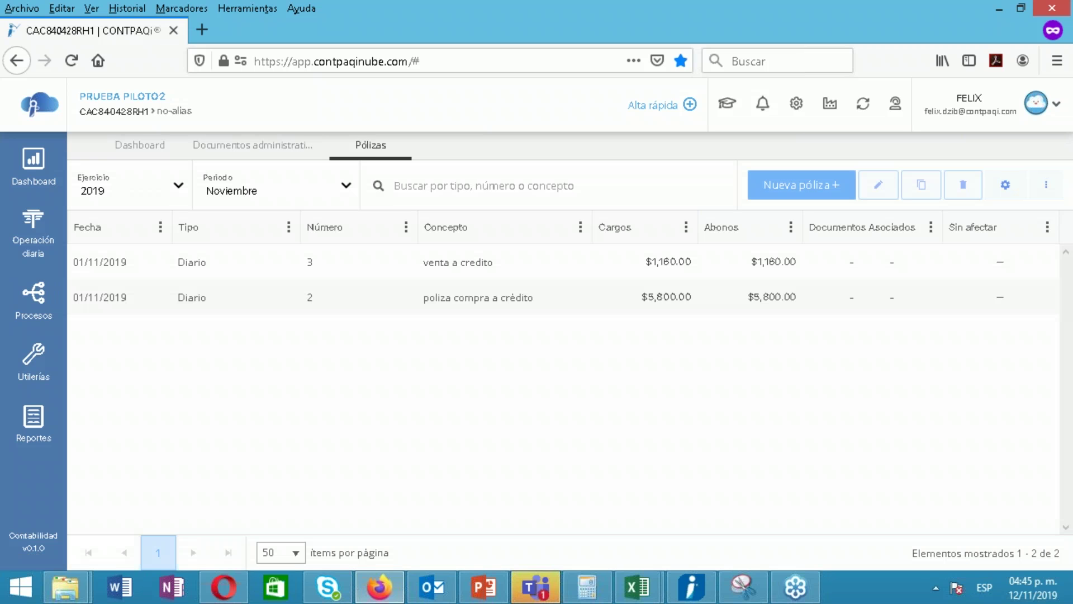
click(793, 187)
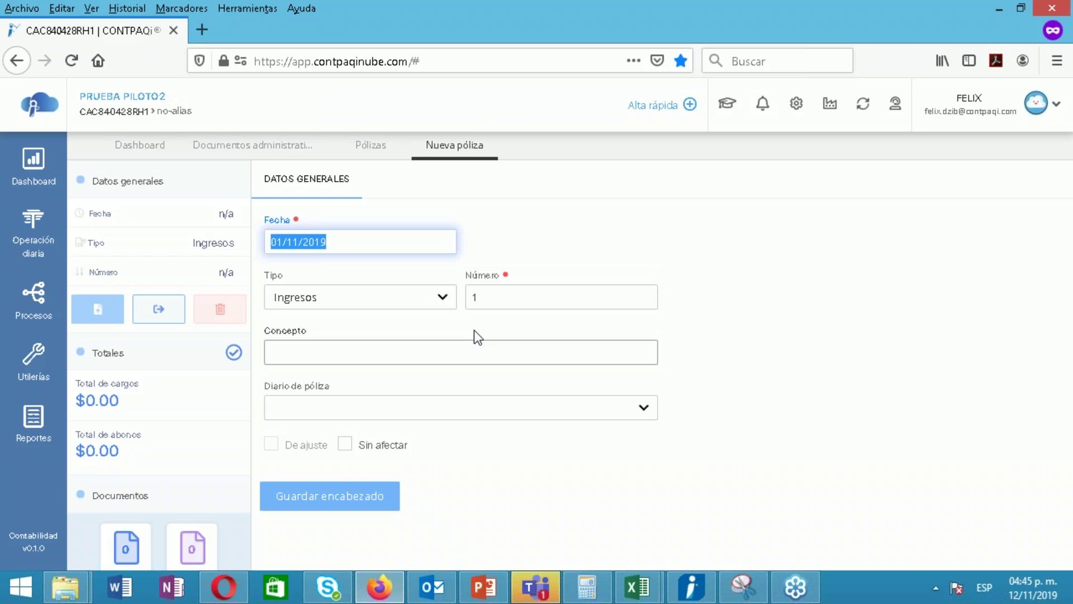
click(474, 331)
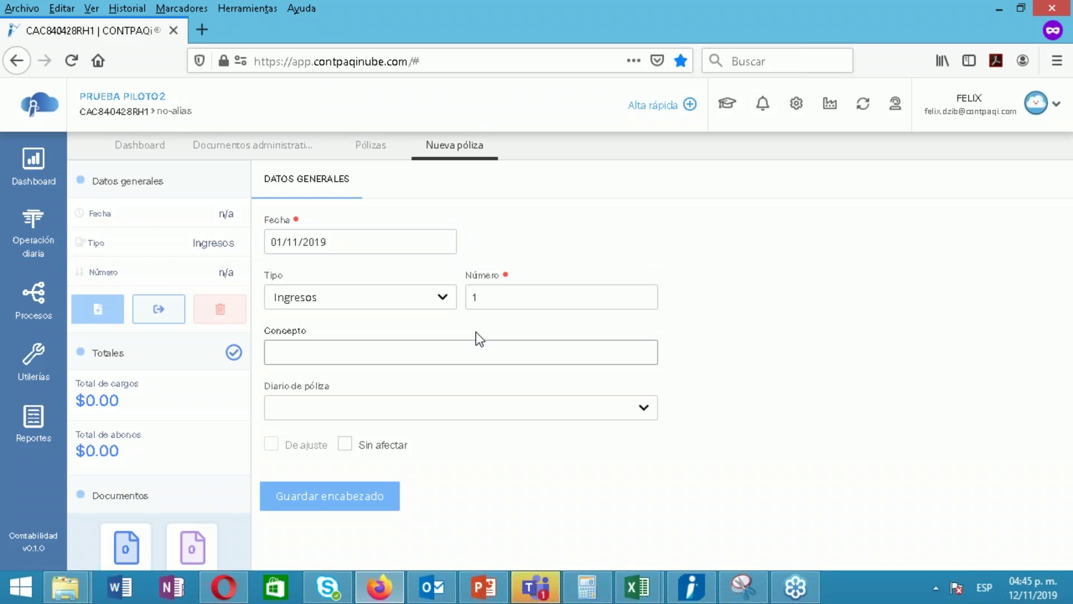
right_click(412, 303)
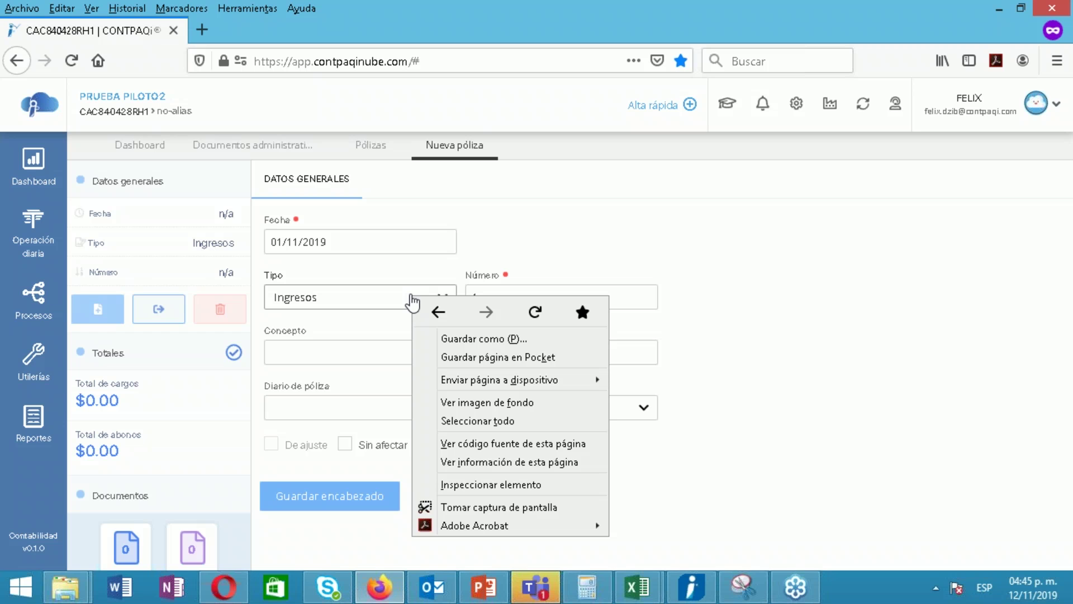
click(379, 300)
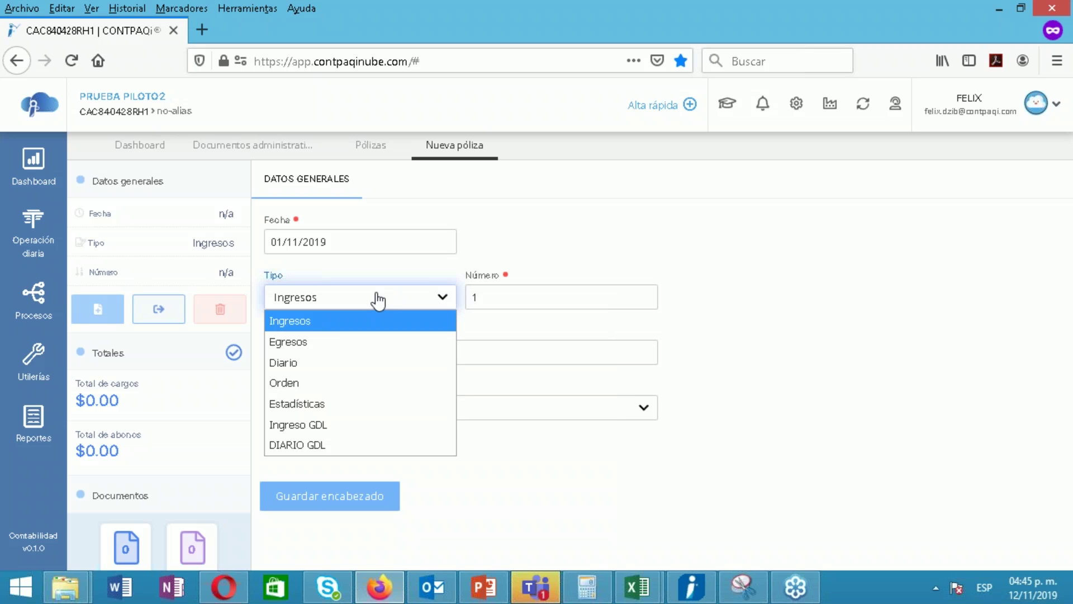
click(325, 321)
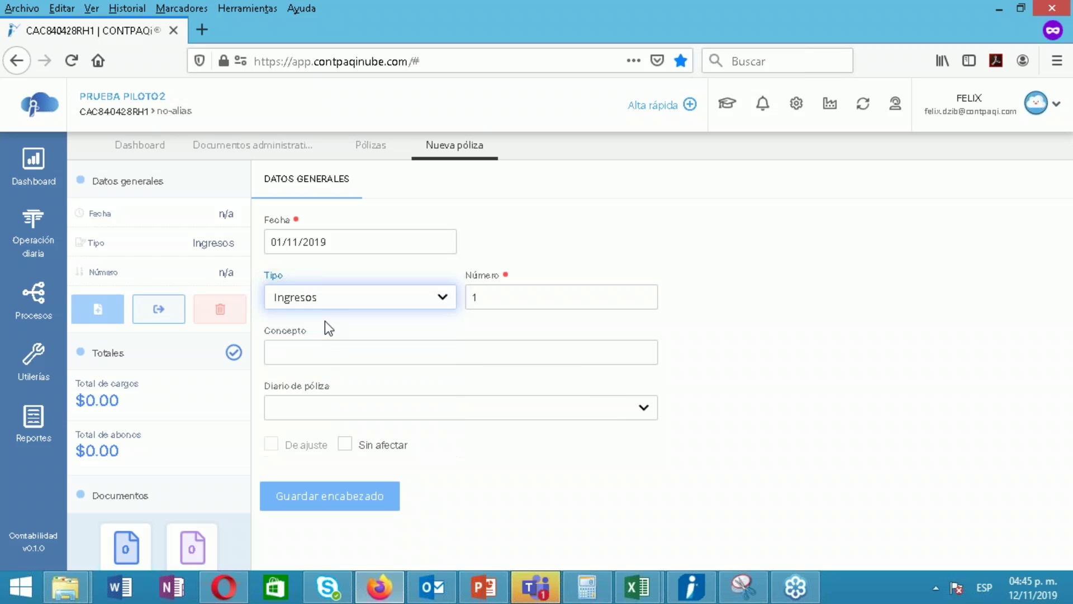
click(327, 352)
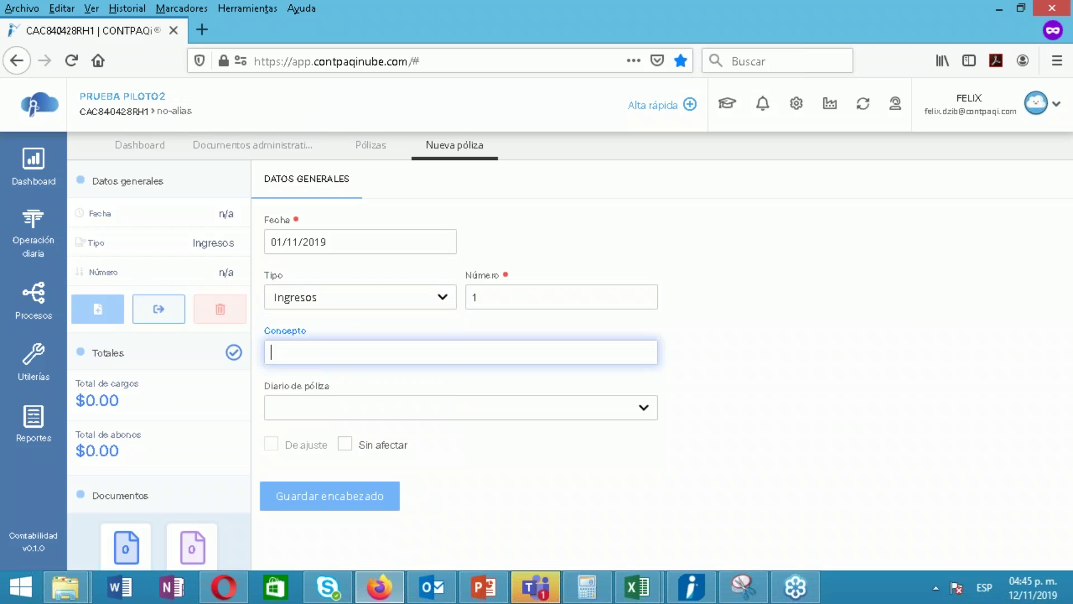
text(venta a contado)
click(340, 496)
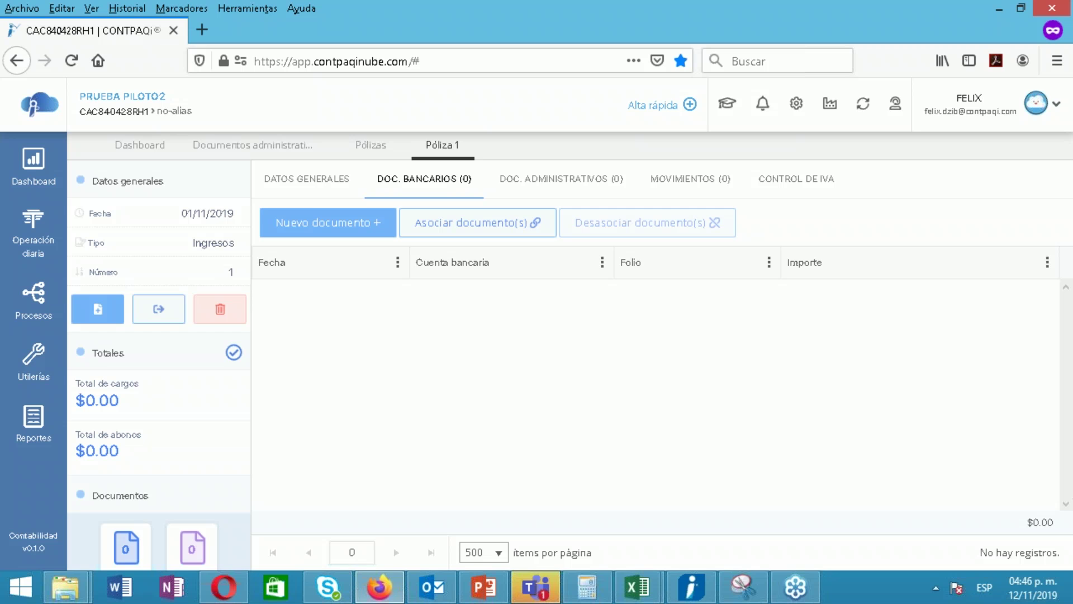
Start a new bank Ingreso document and begin adding a related invoice
click(313, 223)
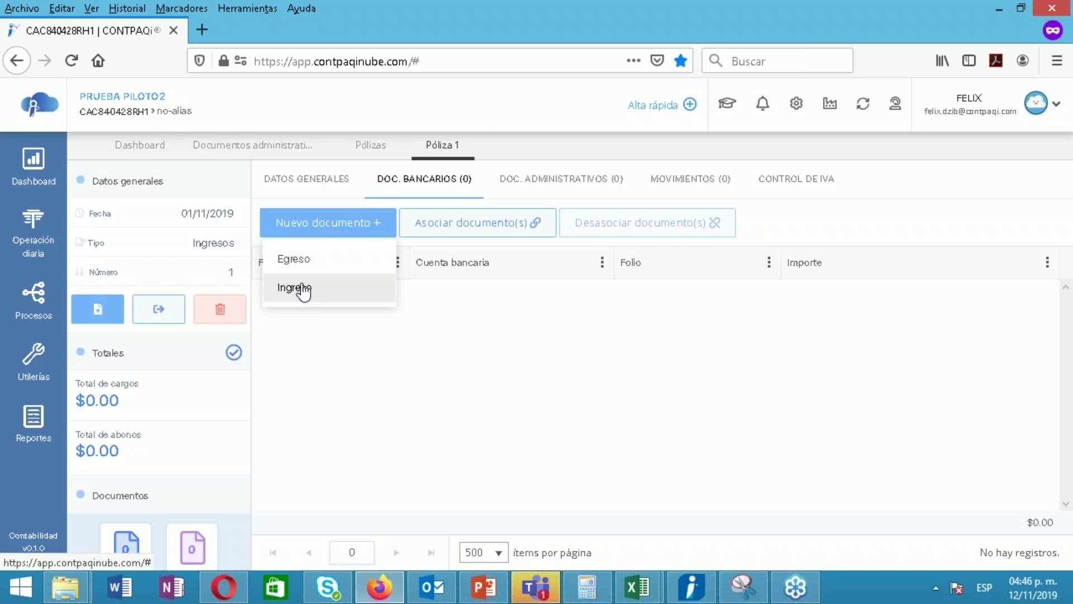
click(303, 288)
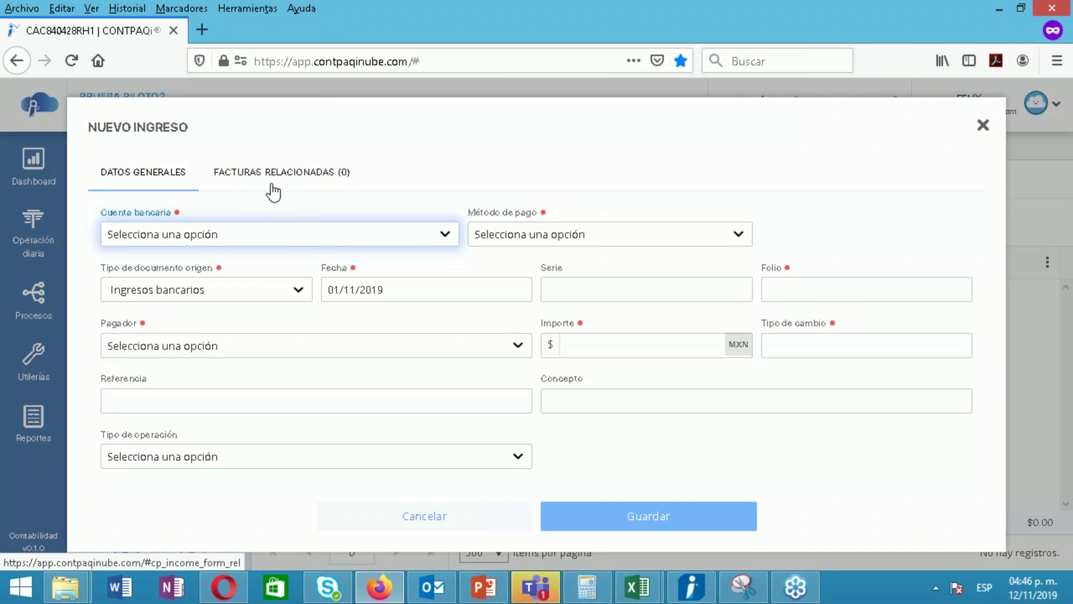
click(302, 177)
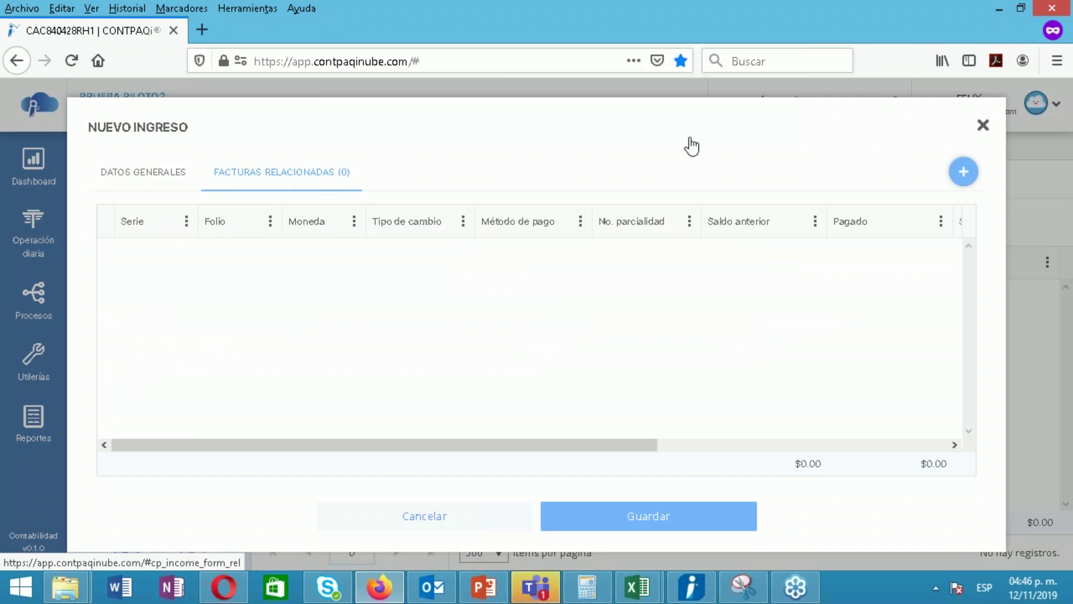
click(962, 178)
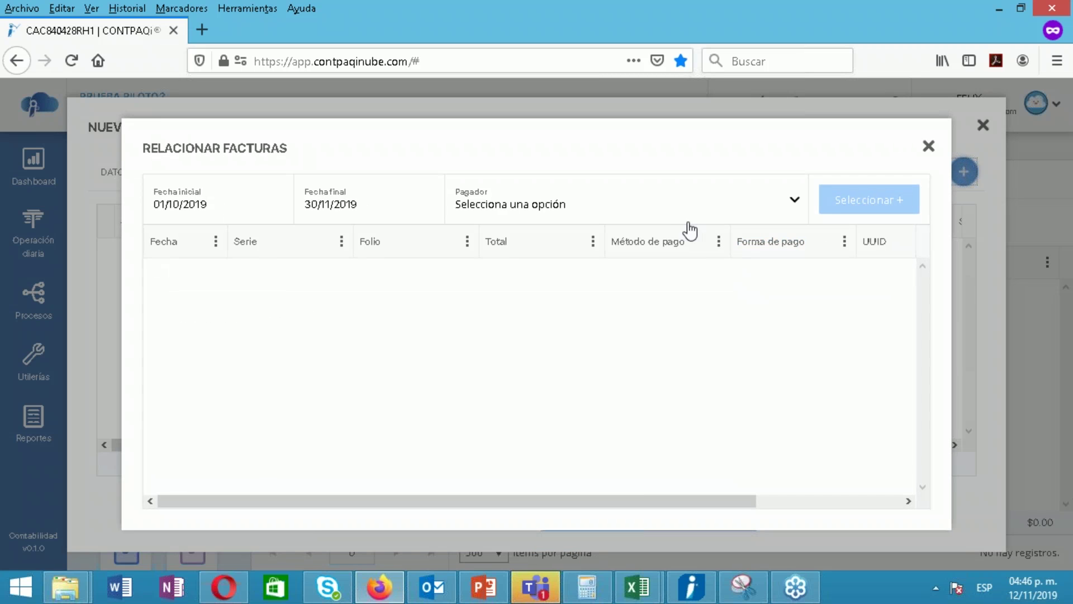
Relate CYBERZONE's 16/04/2019 invoice 8547, searching from start date 01/01/2019
click(670, 216)
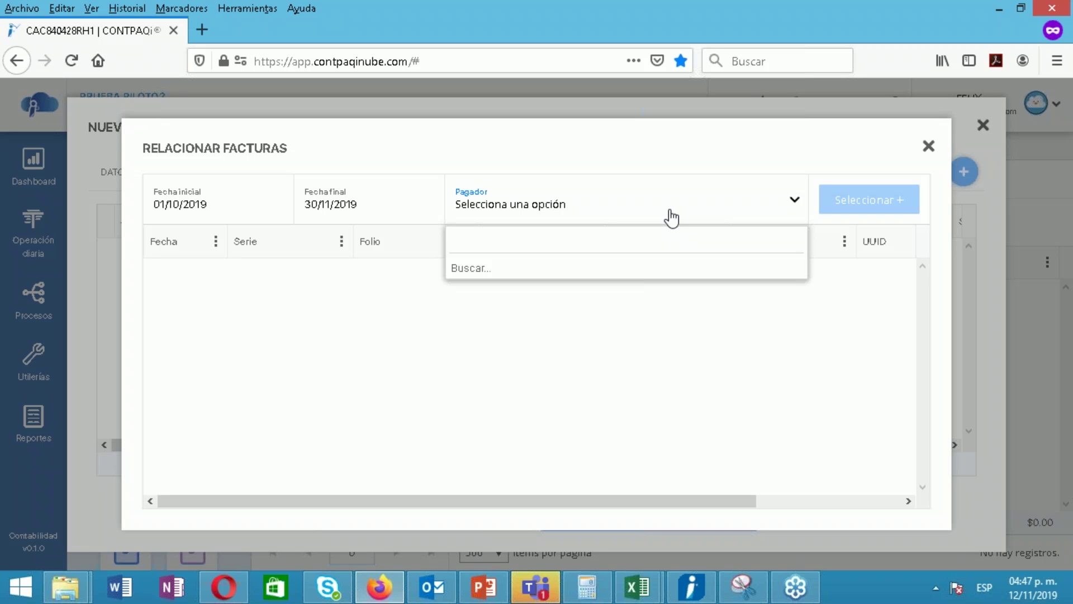
text(cy)
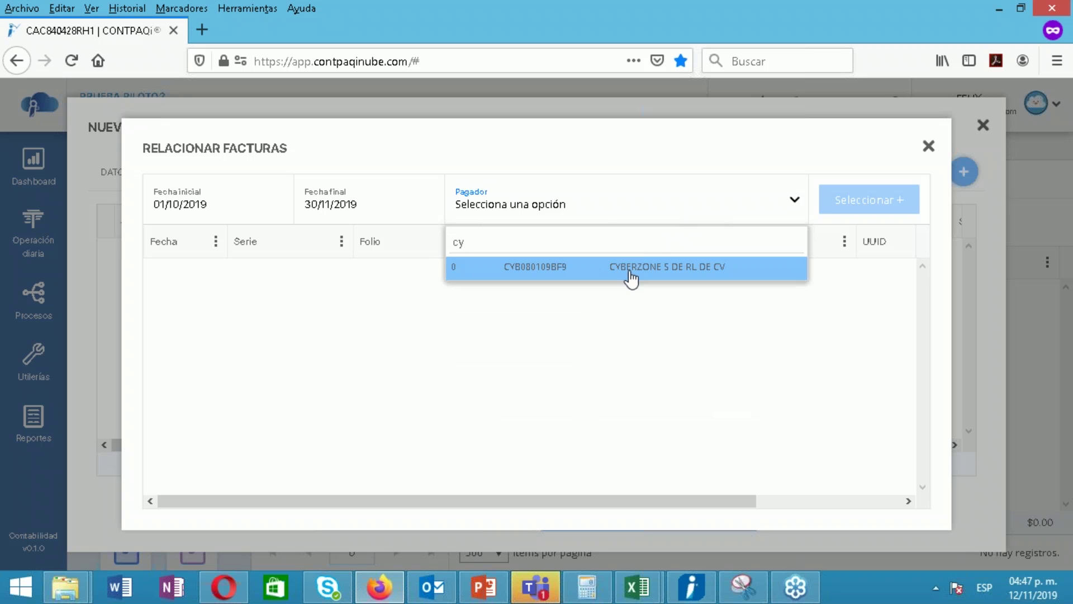
click(631, 274)
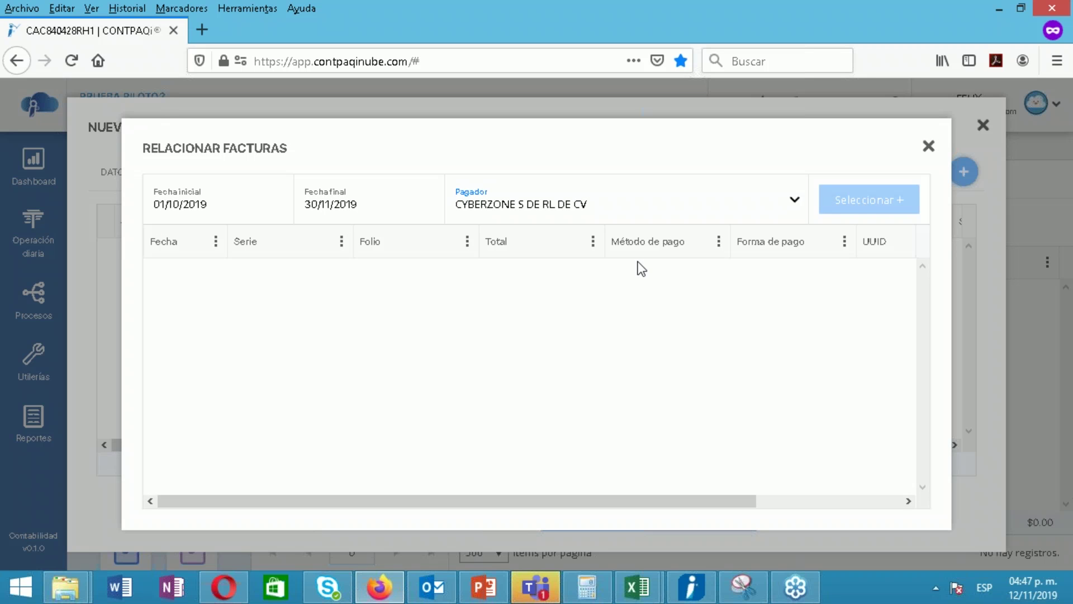
click(161, 211)
double_click(172, 203)
text(01)
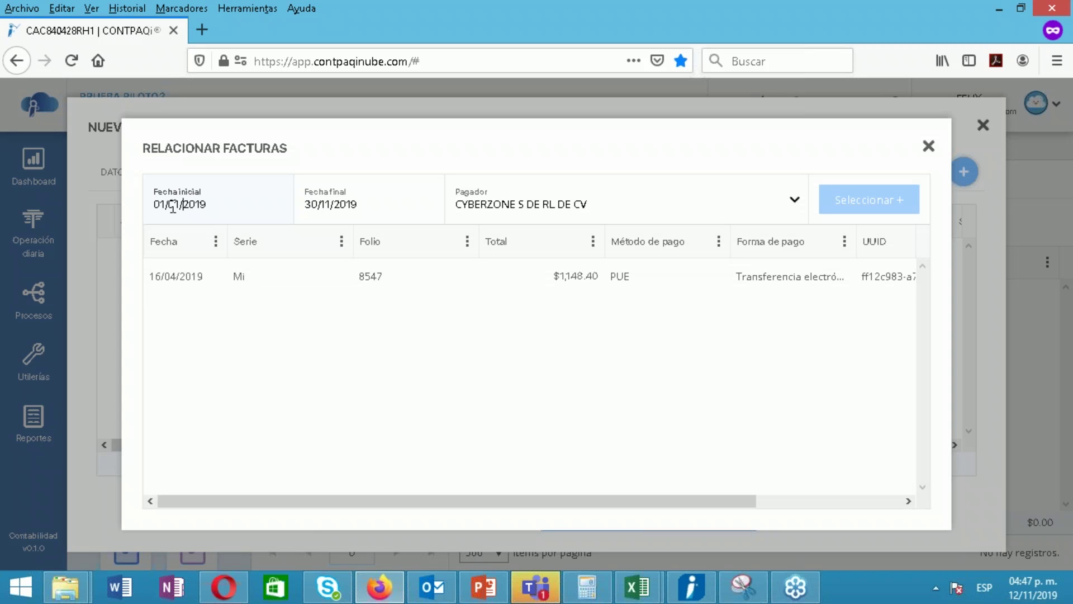
click(254, 282)
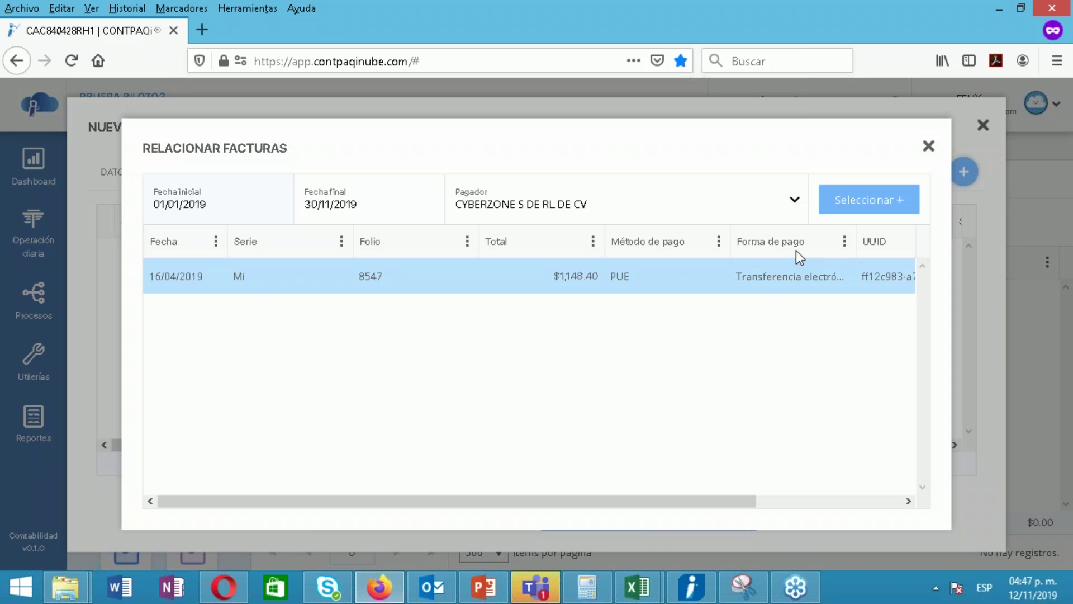
drag(714, 501, 833, 484)
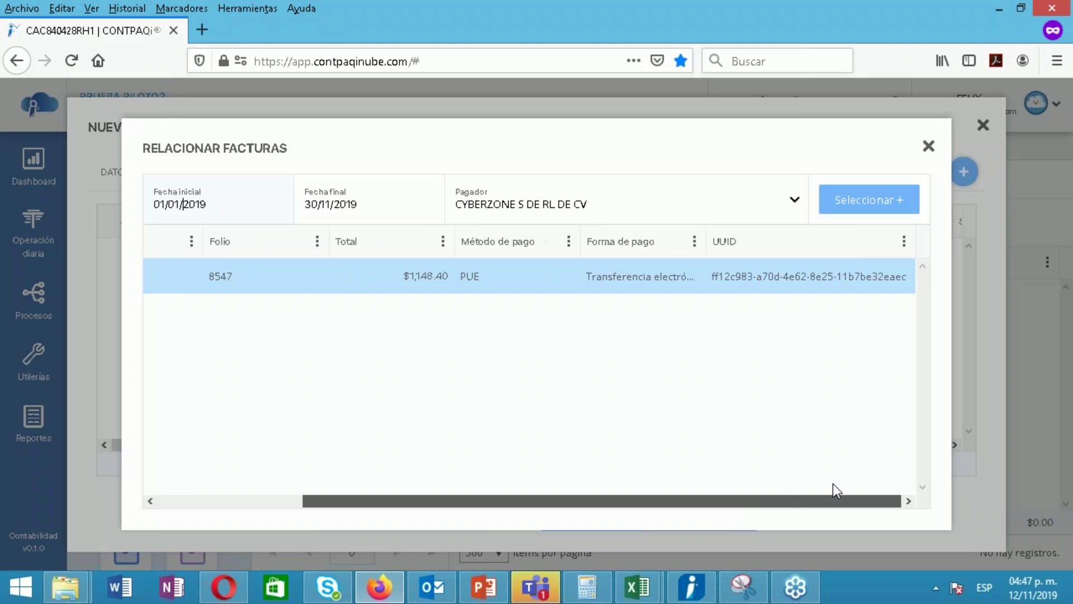
click(846, 205)
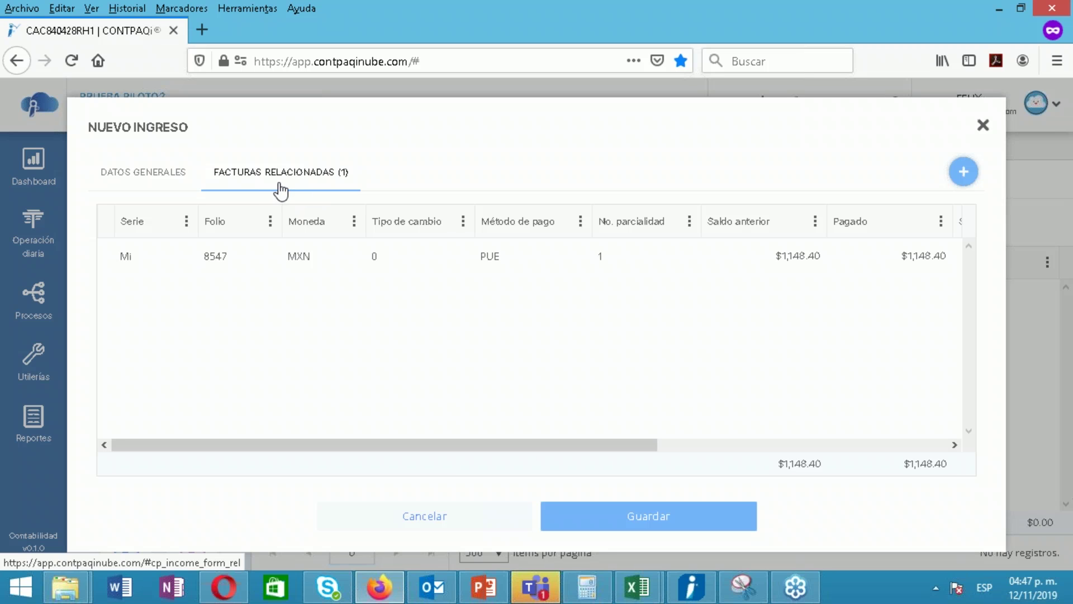
Set the income to bank account HSBC 9876, Tarjeta de crédito, serie A, folio 10
click(152, 181)
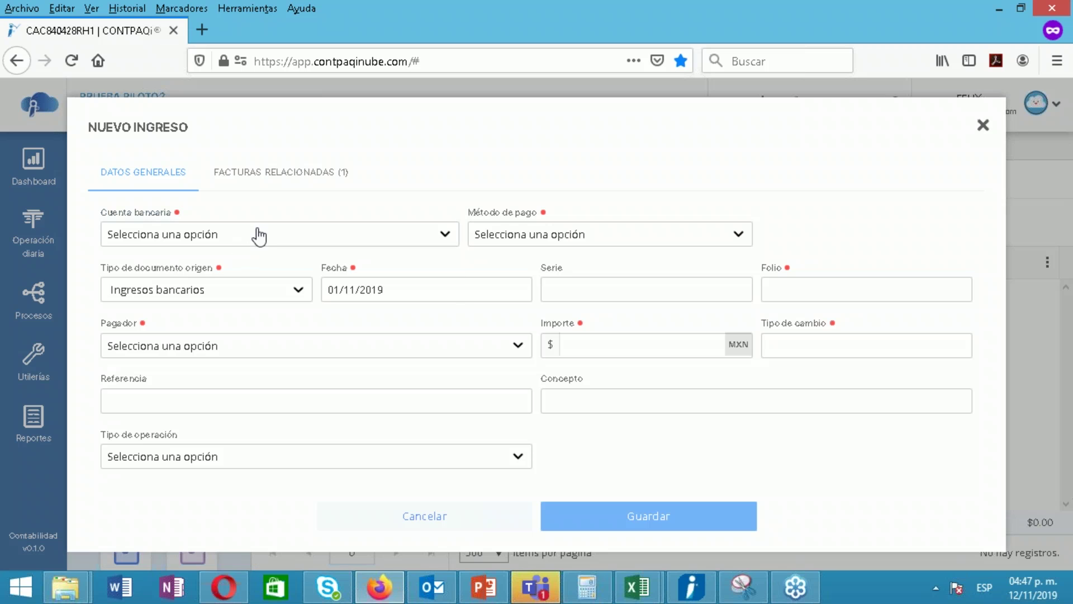
click(259, 234)
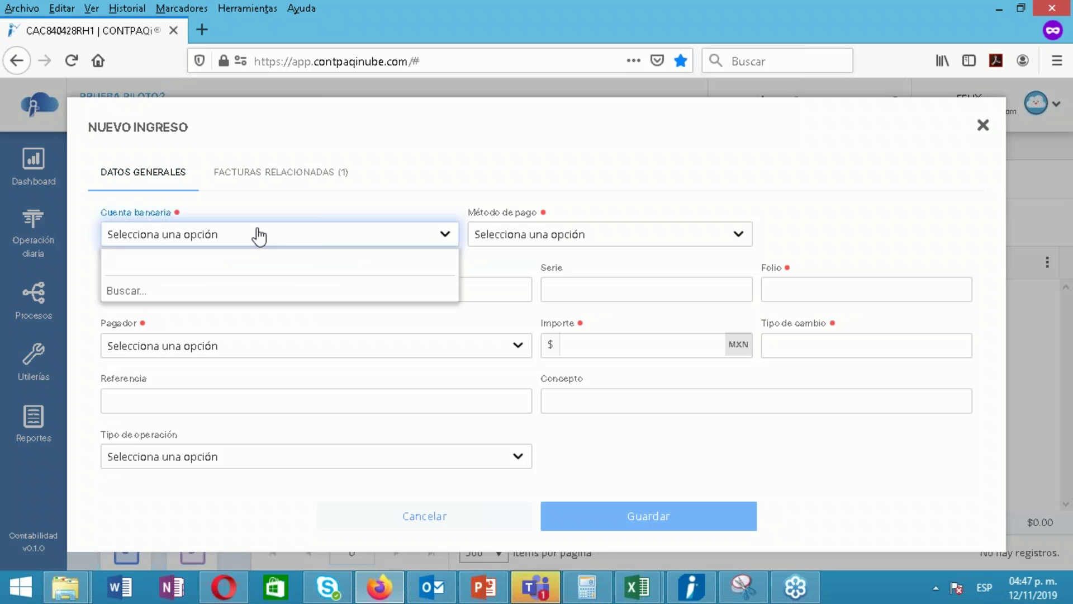
text(HS)
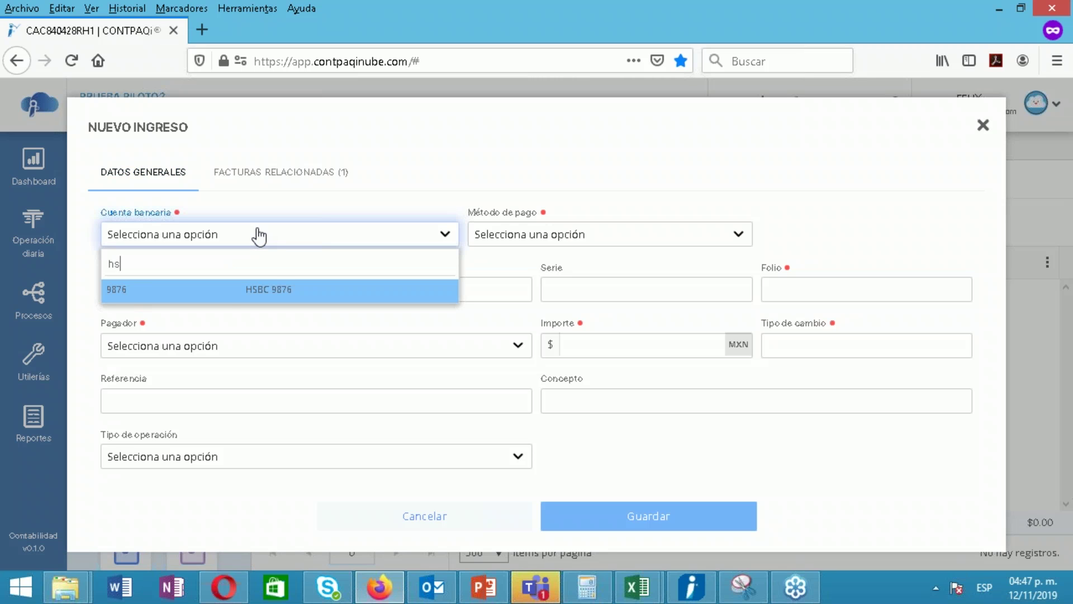
click(233, 293)
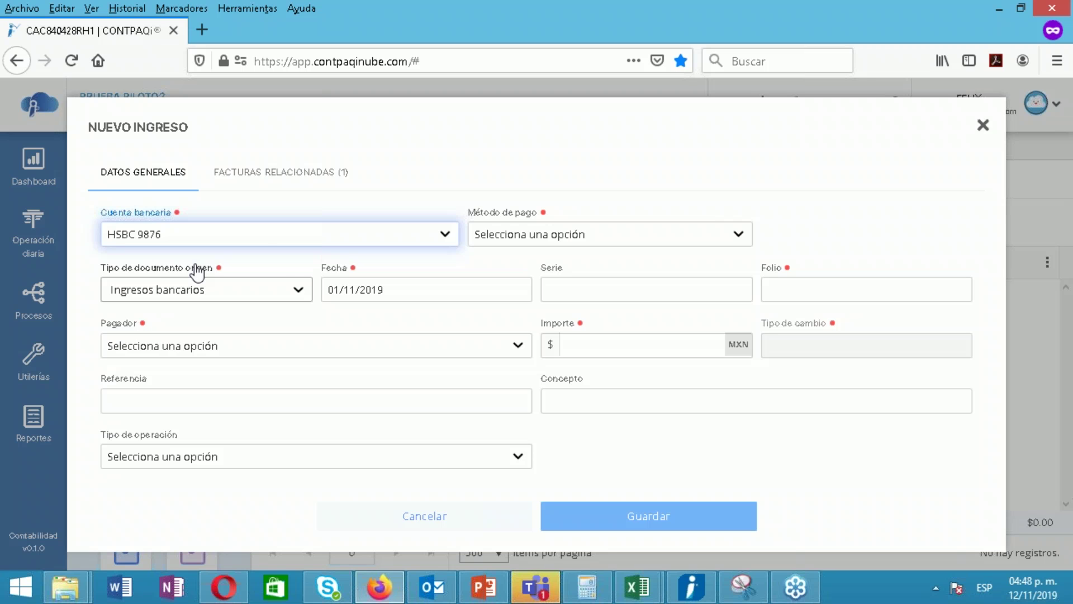
click(525, 238)
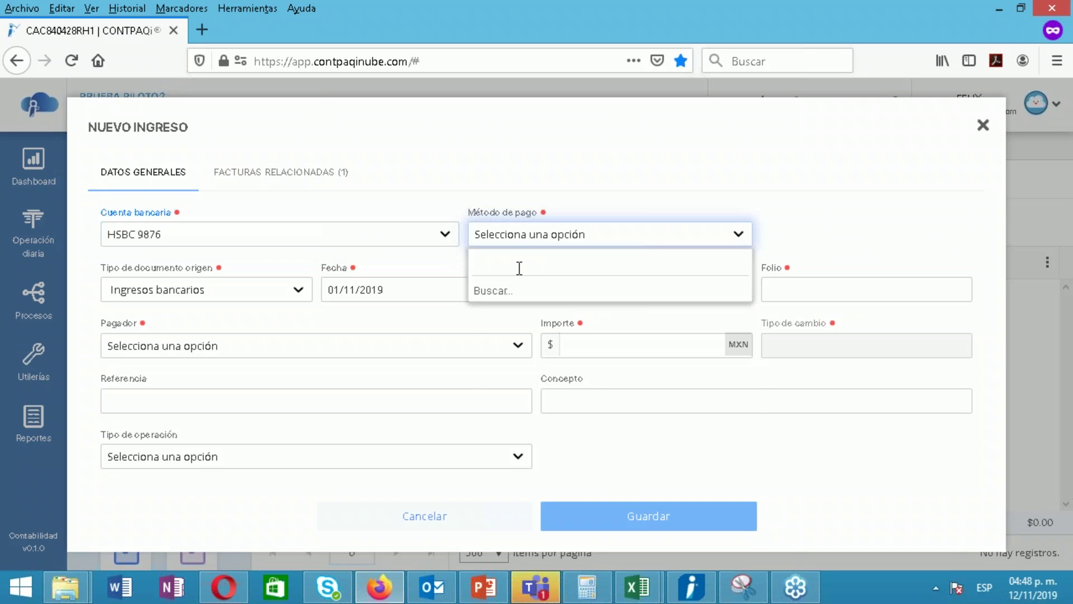
text(ta)
click(526, 289)
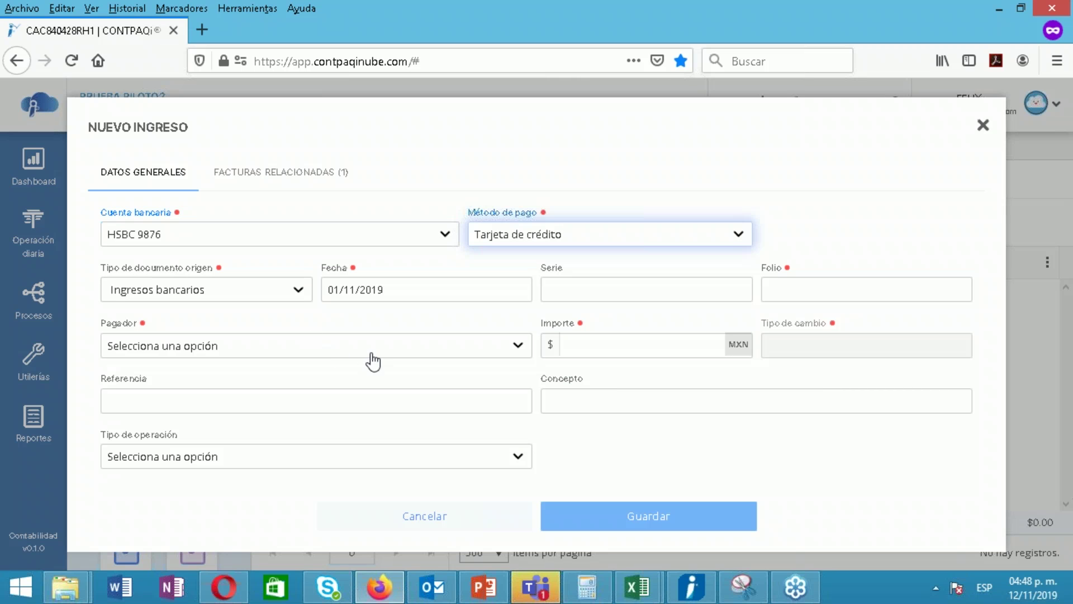
click(576, 290)
text(A)
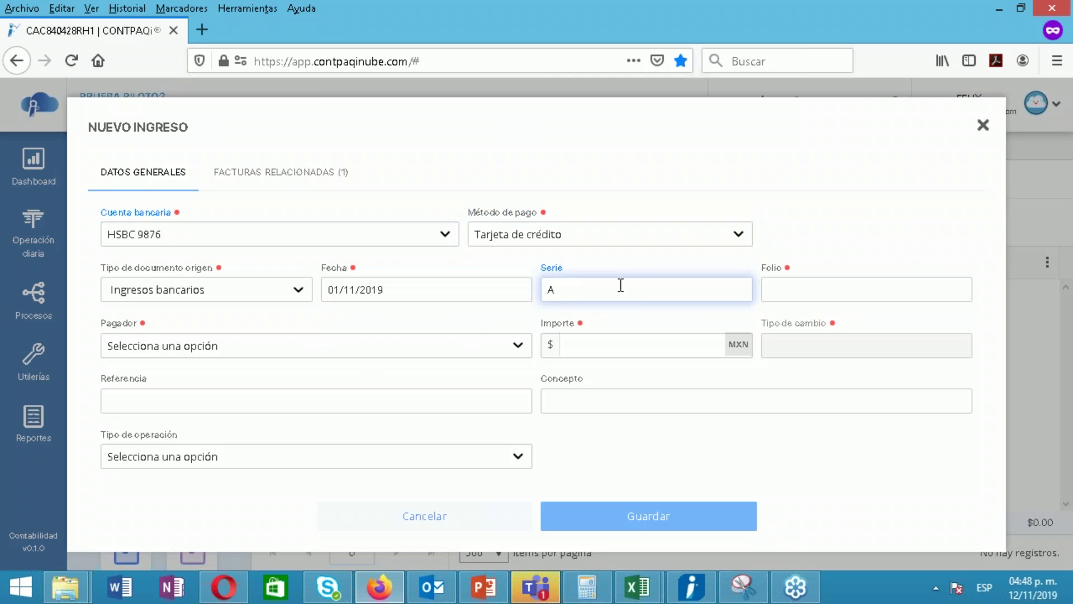
click(787, 285)
text(10)
Enter payer CYBERZONE and amount 1148.4, then save the bank income
click(384, 348)
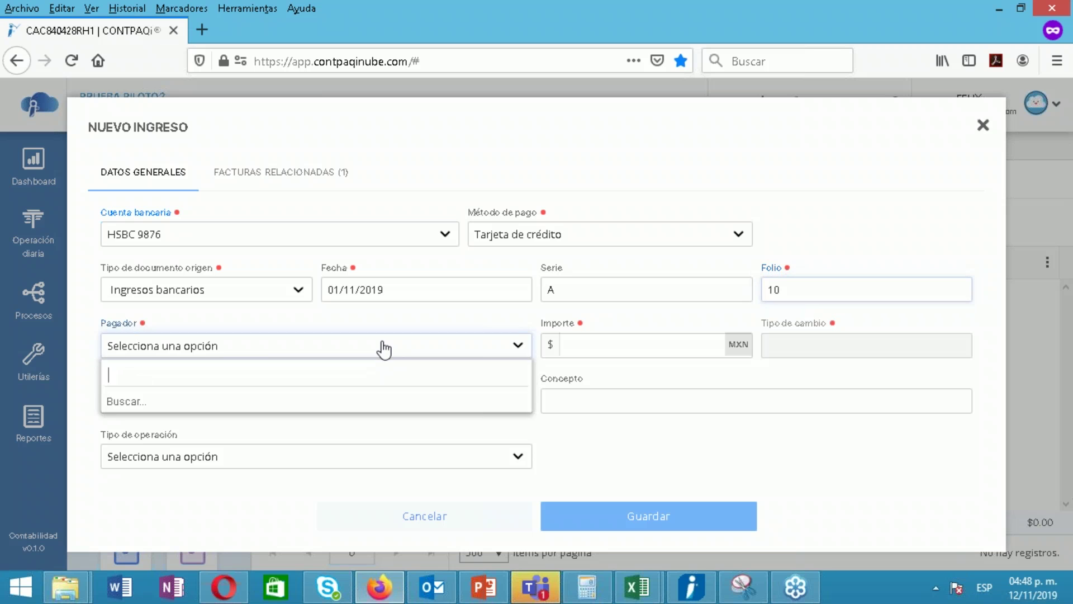
text(cy)
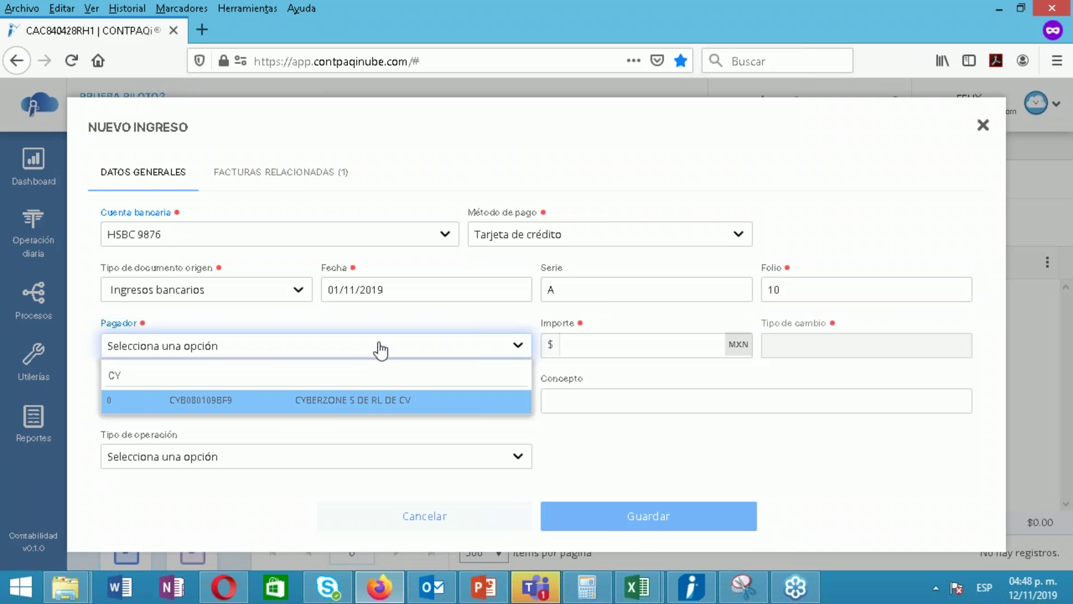
key(Return)
click(634, 337)
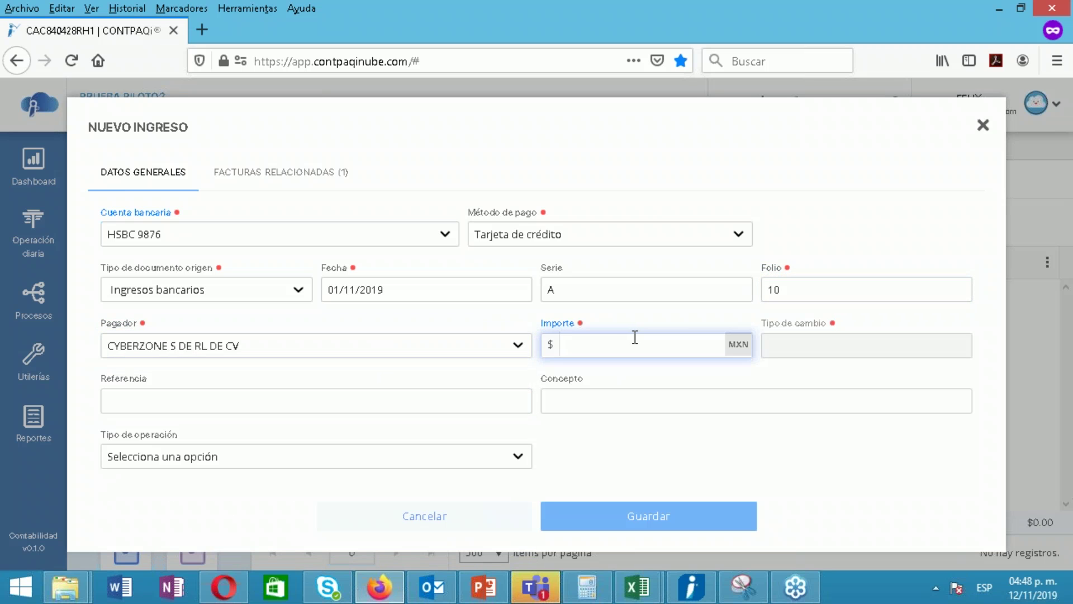
text(14)
key(BackSpace)
text(148.4)
key(Tab)
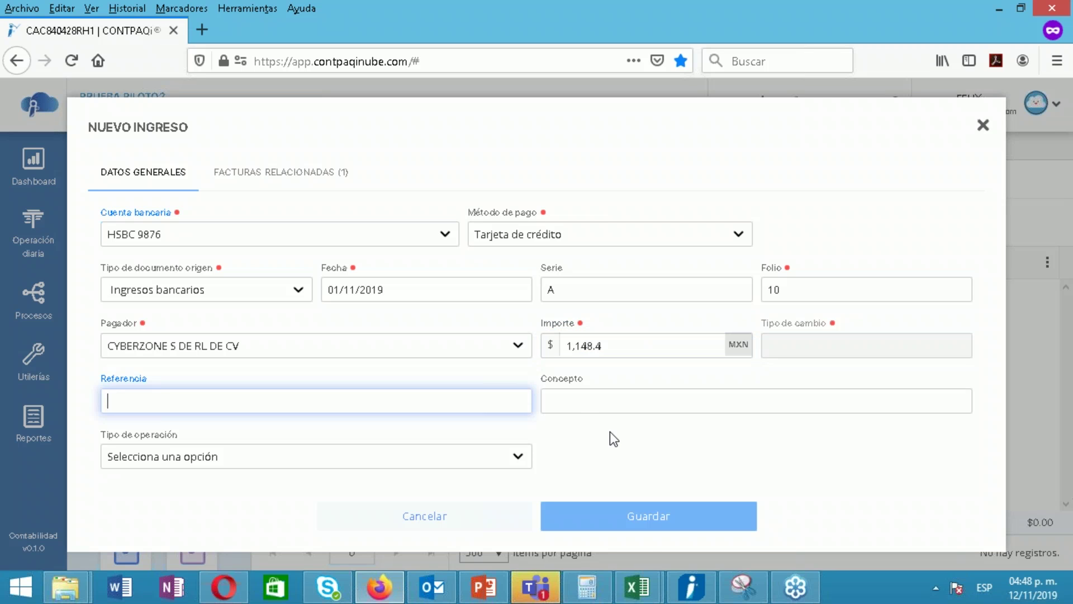
click(646, 518)
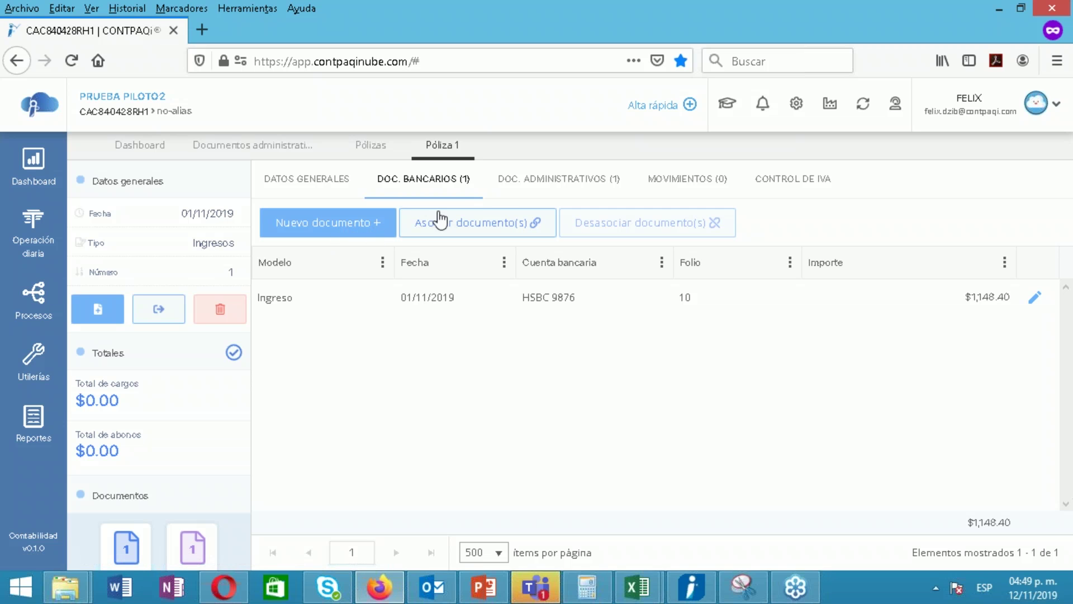
Review the linked CYBERZONE invoice under DOC. ADMINISTRATIVOS, then open MOVIMIENTOS for a new movement
click(536, 193)
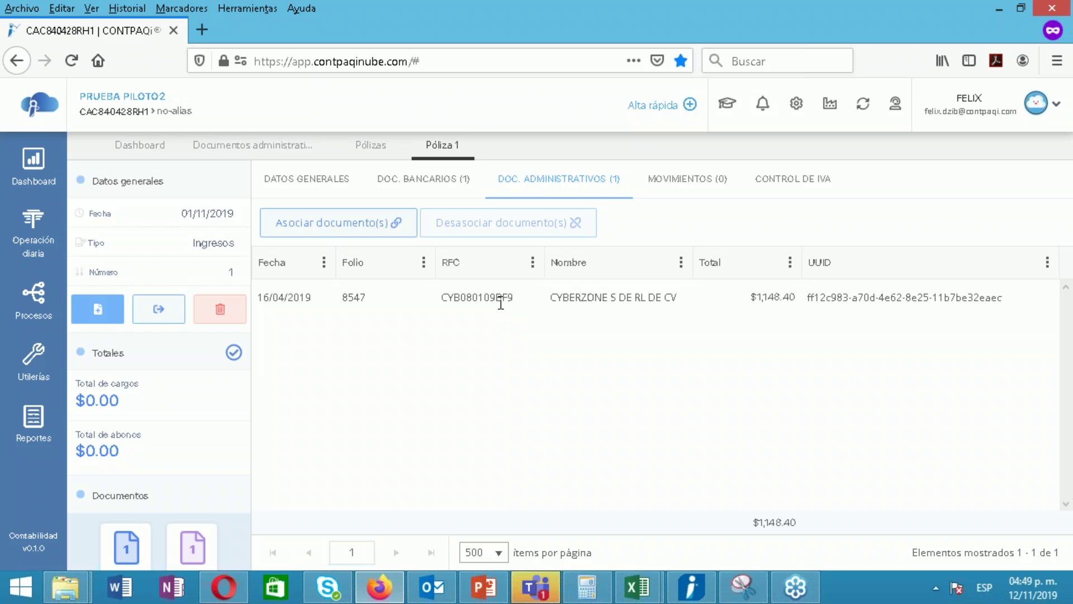
click(505, 301)
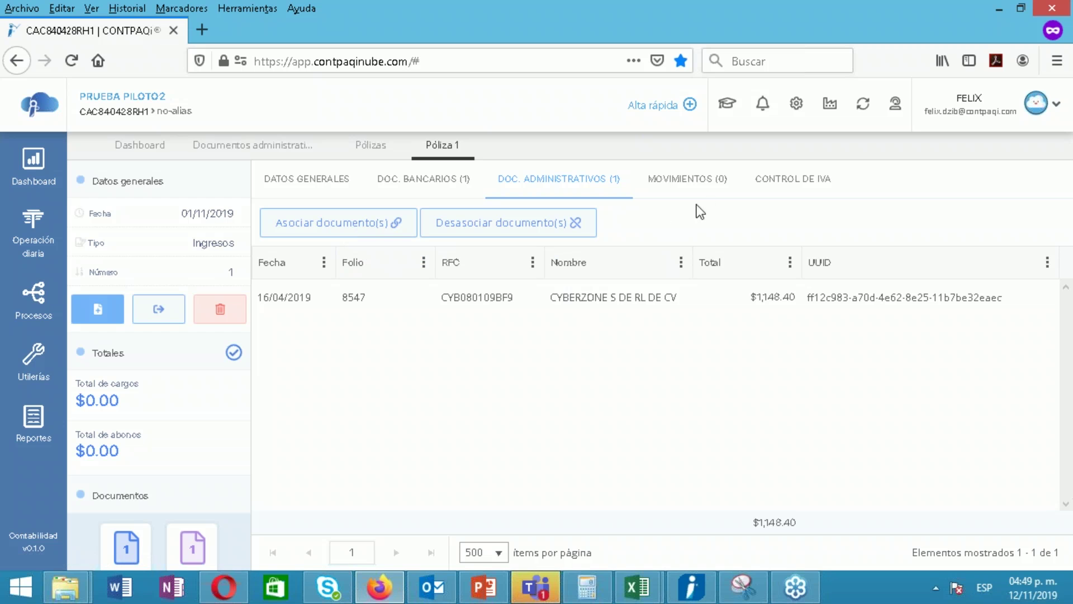
click(694, 185)
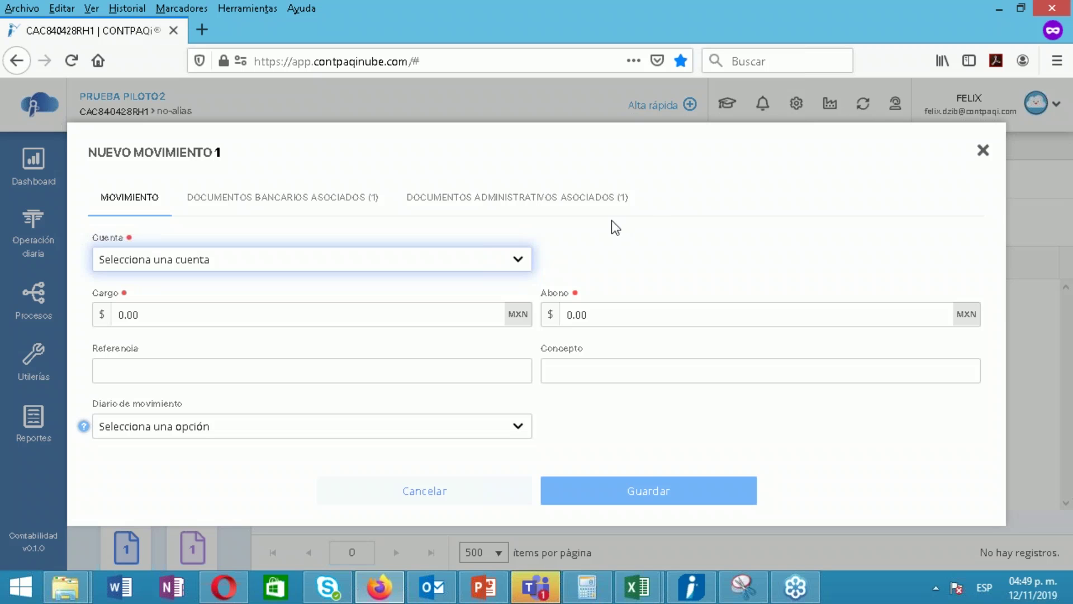
Set movement 1 to account 102-01-002 HSBC with a 1,148.4 cargo
click(518, 259)
text(HS)
click(212, 315)
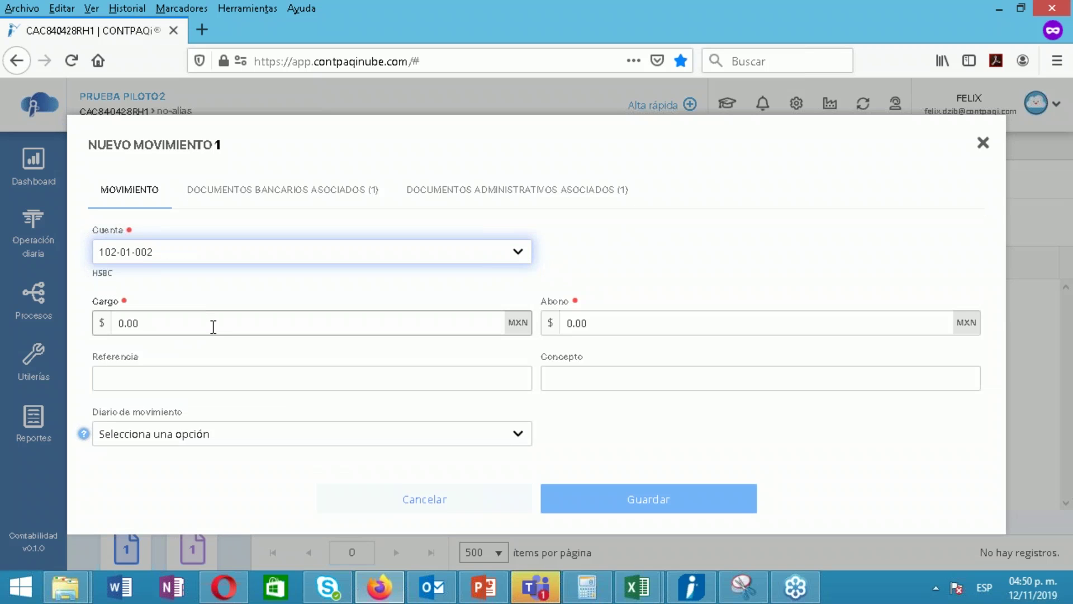
click(214, 329)
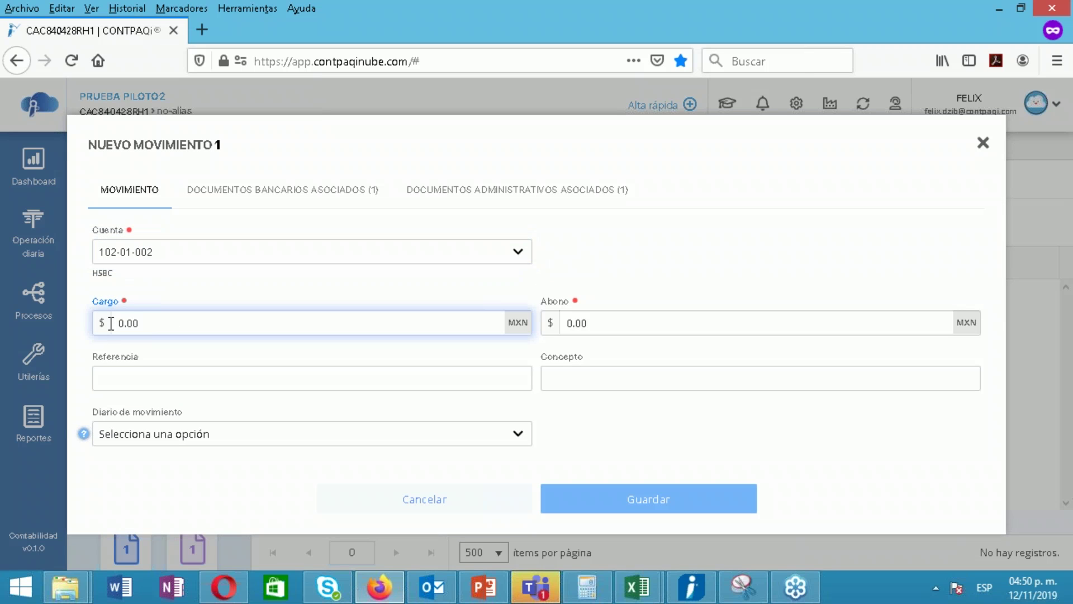
double_click(162, 323)
text(1,148.4)
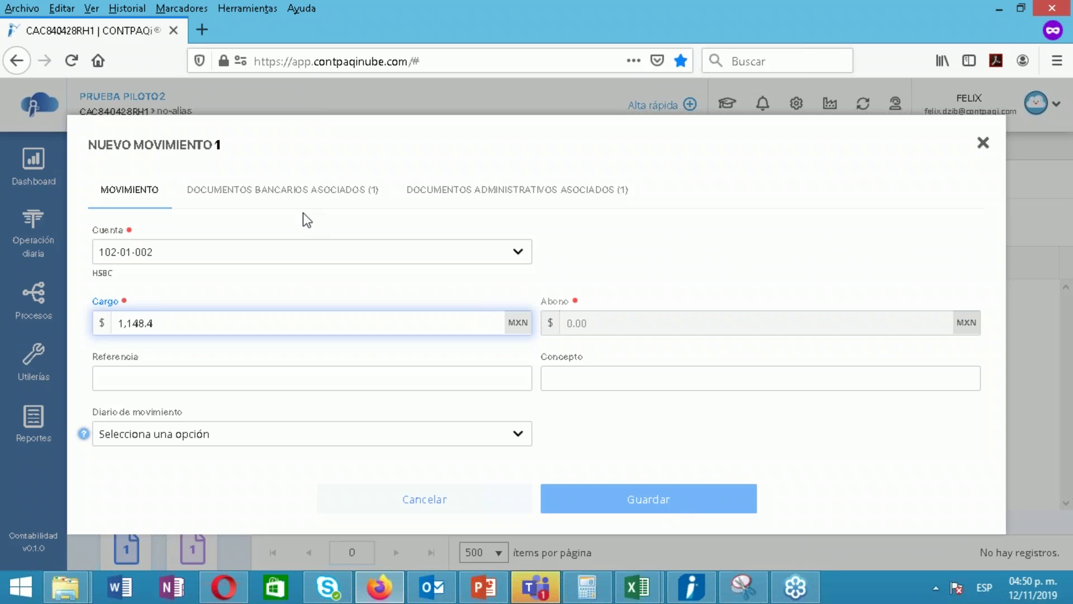
Check the movement's associated administrative and bank documents, then save the movement
click(440, 193)
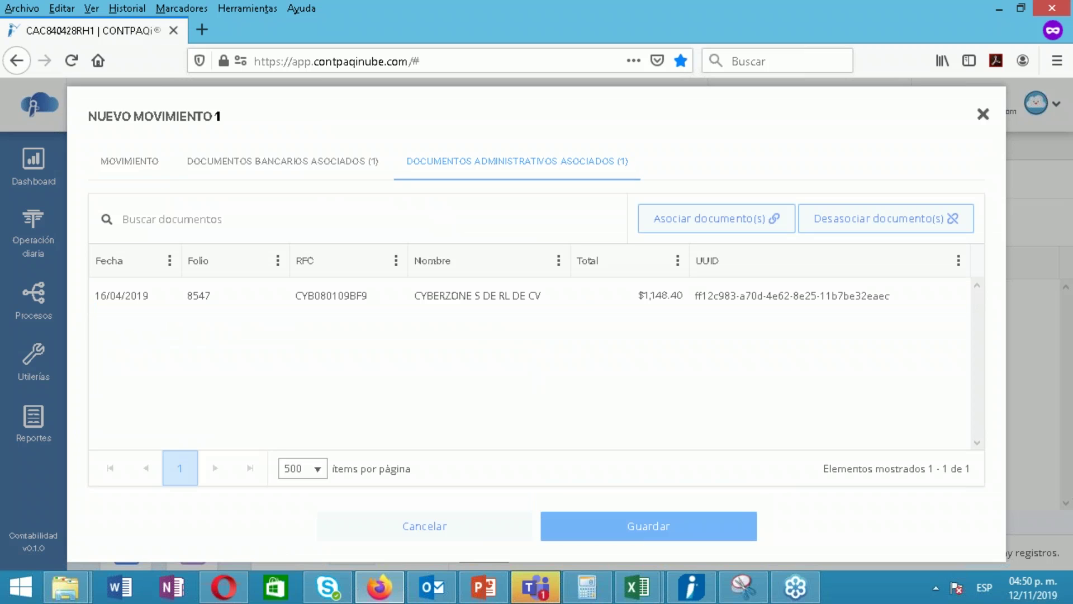
click(287, 163)
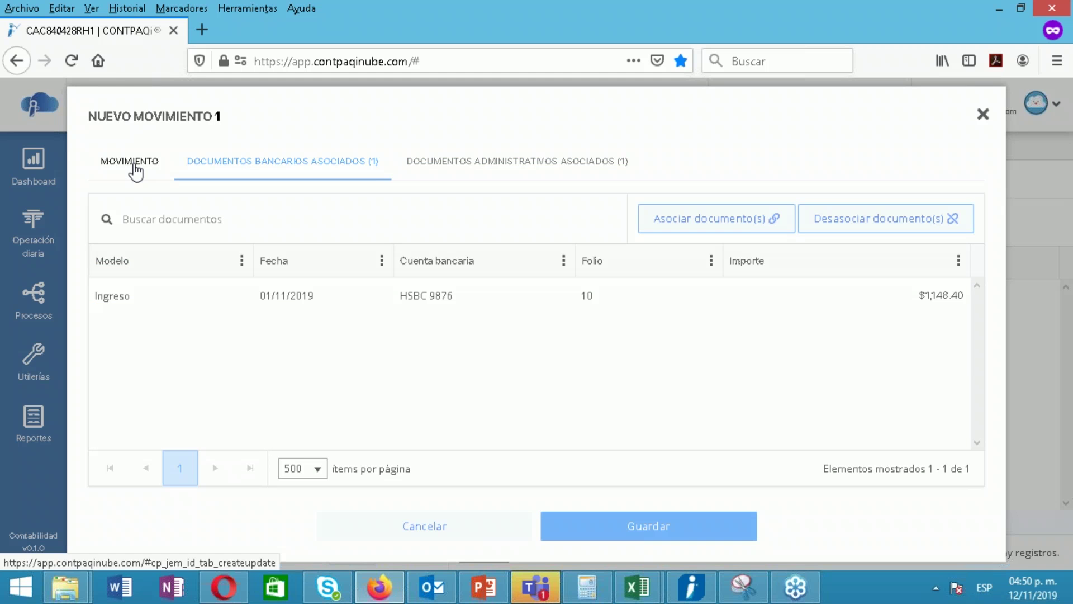
click(132, 164)
click(321, 324)
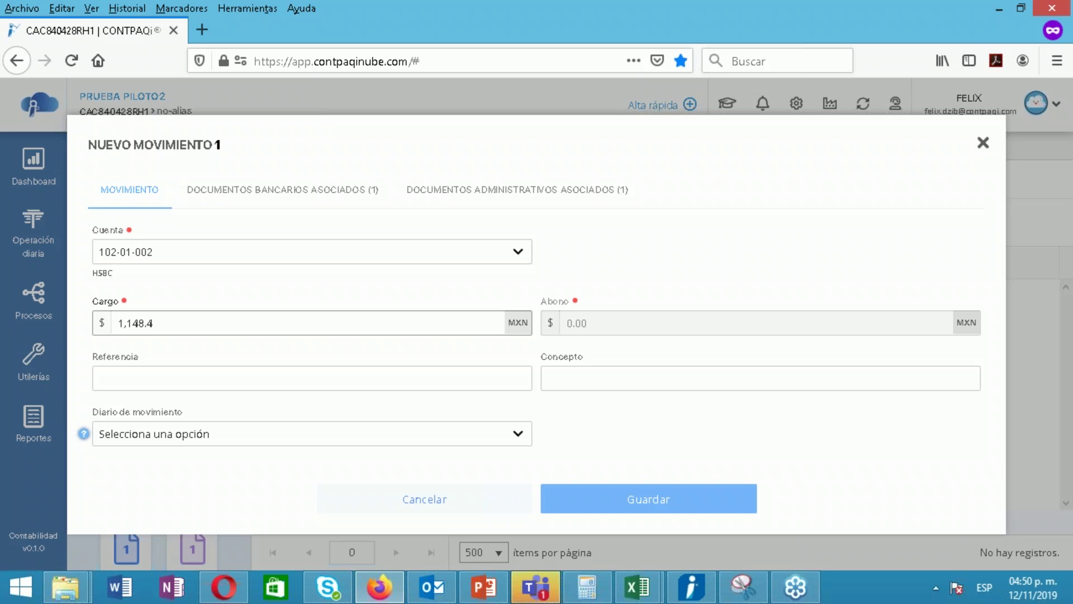
click(518, 190)
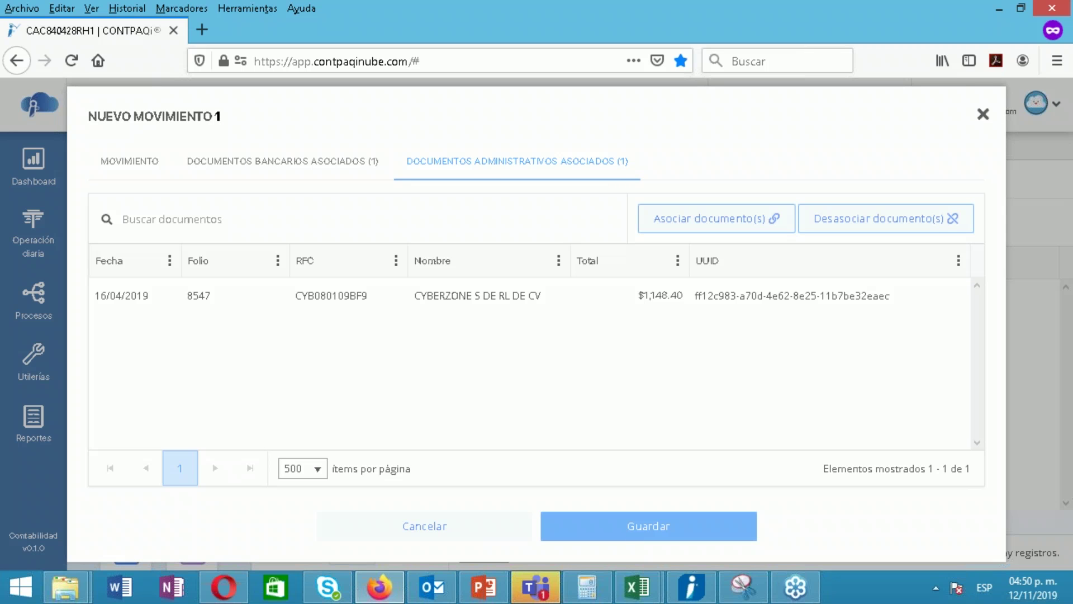
click(136, 168)
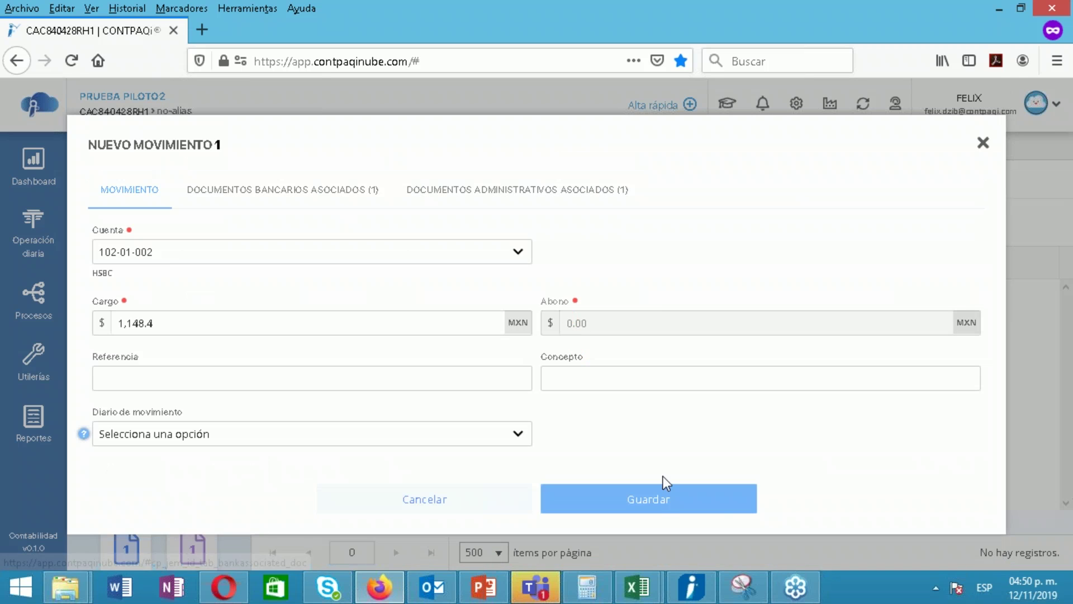
click(664, 504)
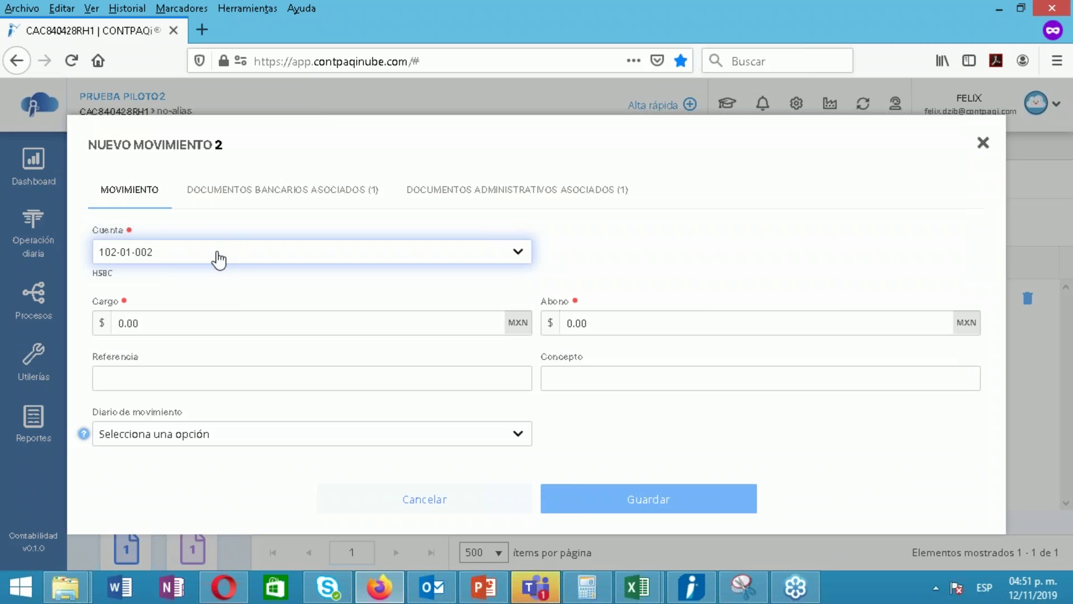
Add movement 2: a 990 abono to account 401-01-000 Ventas y/o servicios grav a tasa gral
click(216, 252)
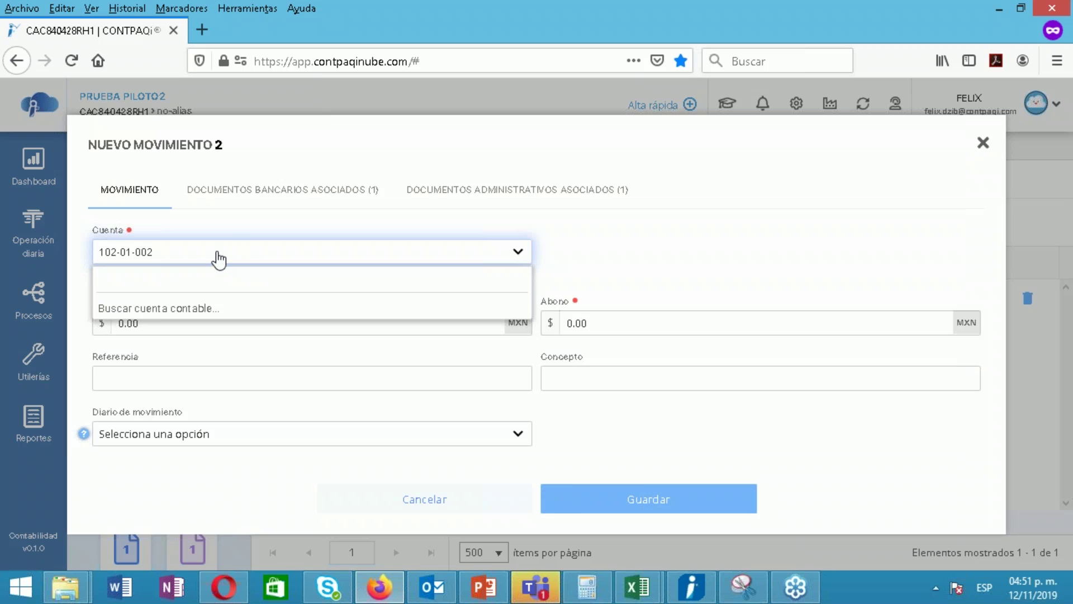
text(ENTA)
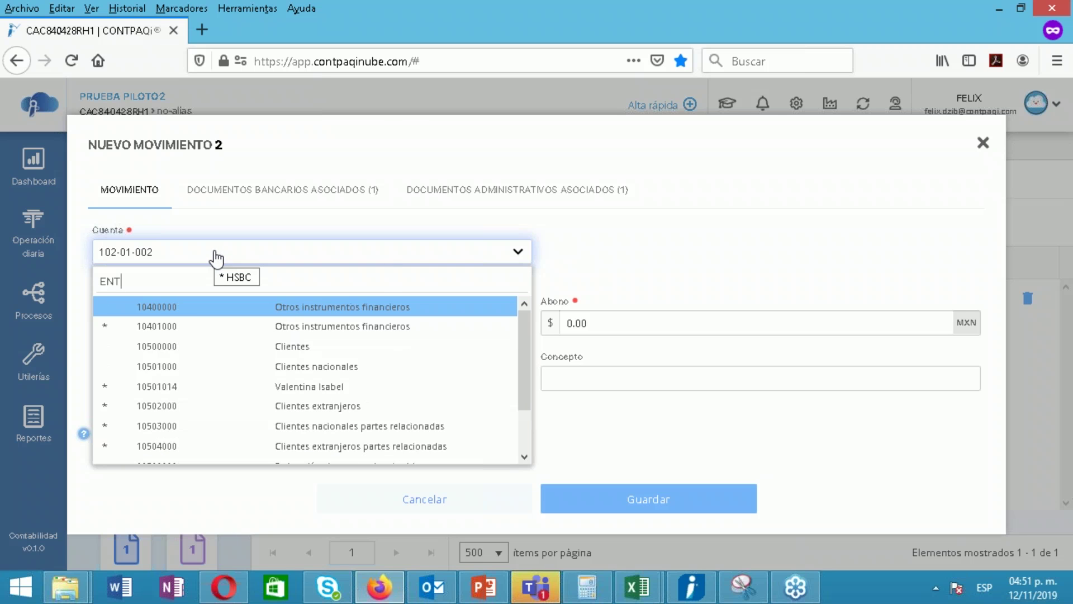
key(BackSpace)
key(BackSpace)
key(BackSpace)
key(BackSpace)
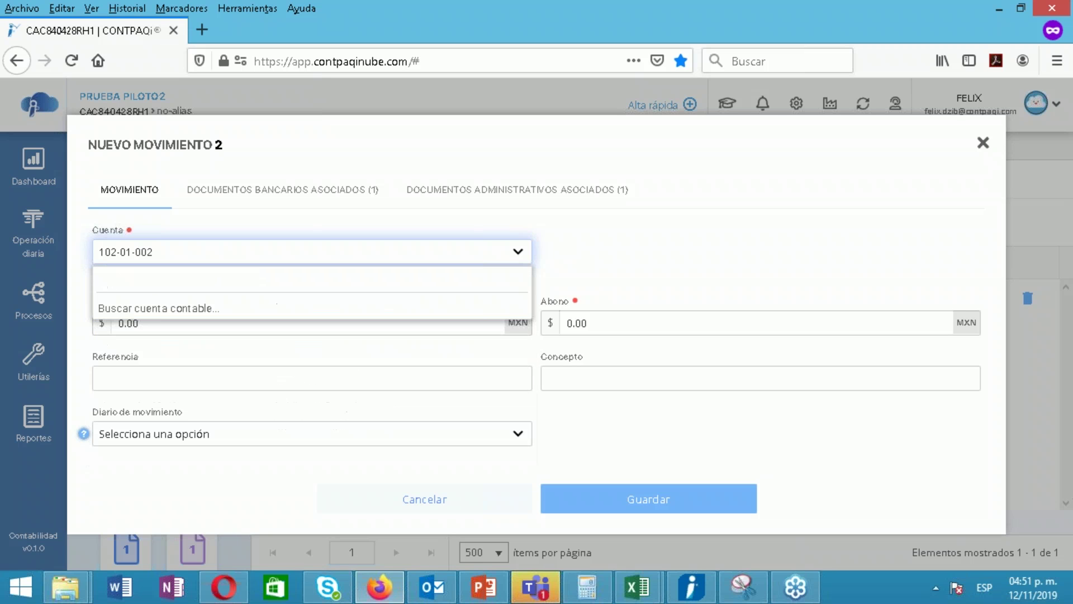
text(VENTA)
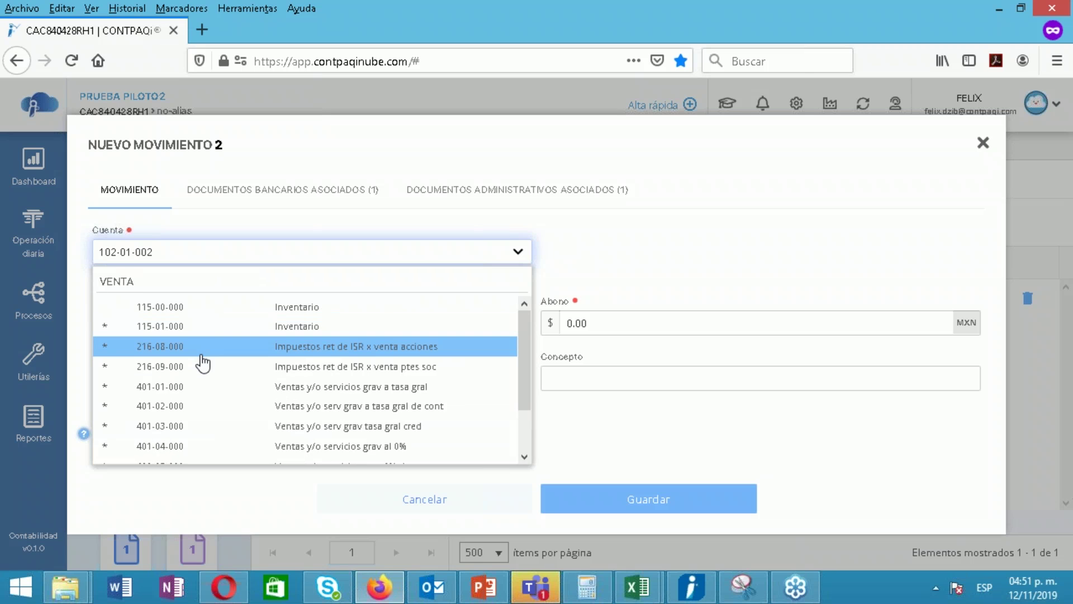
text(S)
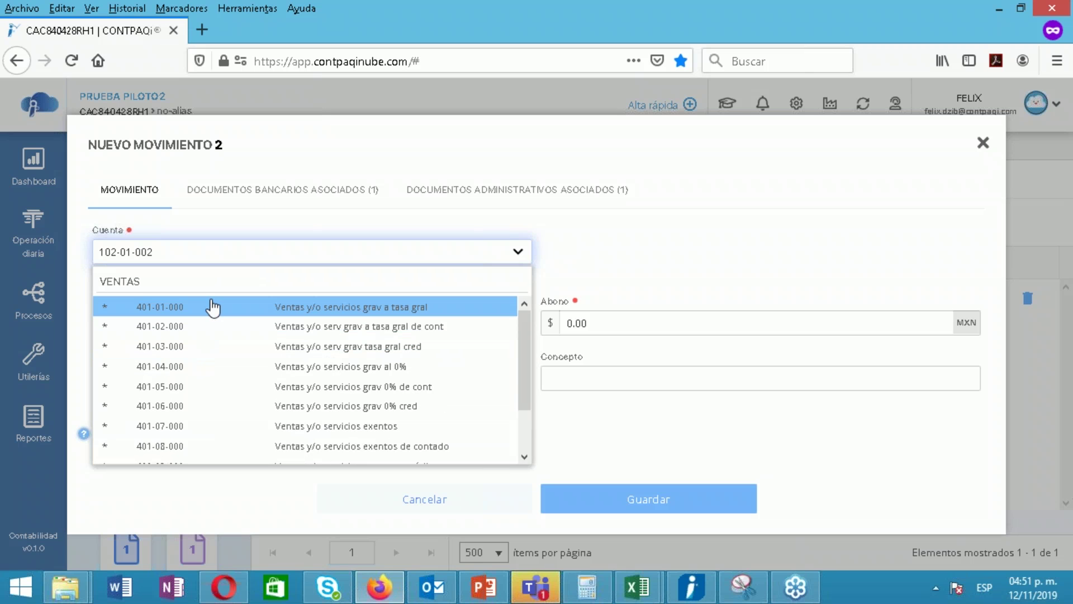
double_click(210, 306)
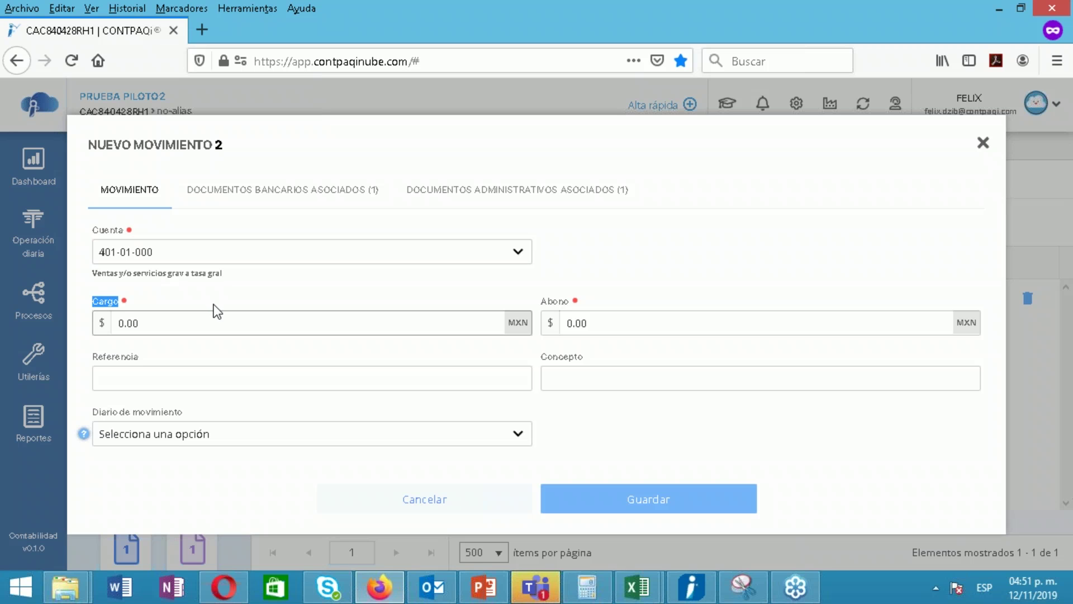
click(610, 327)
text(9990)
drag(616, 333, 525, 329)
text(9)
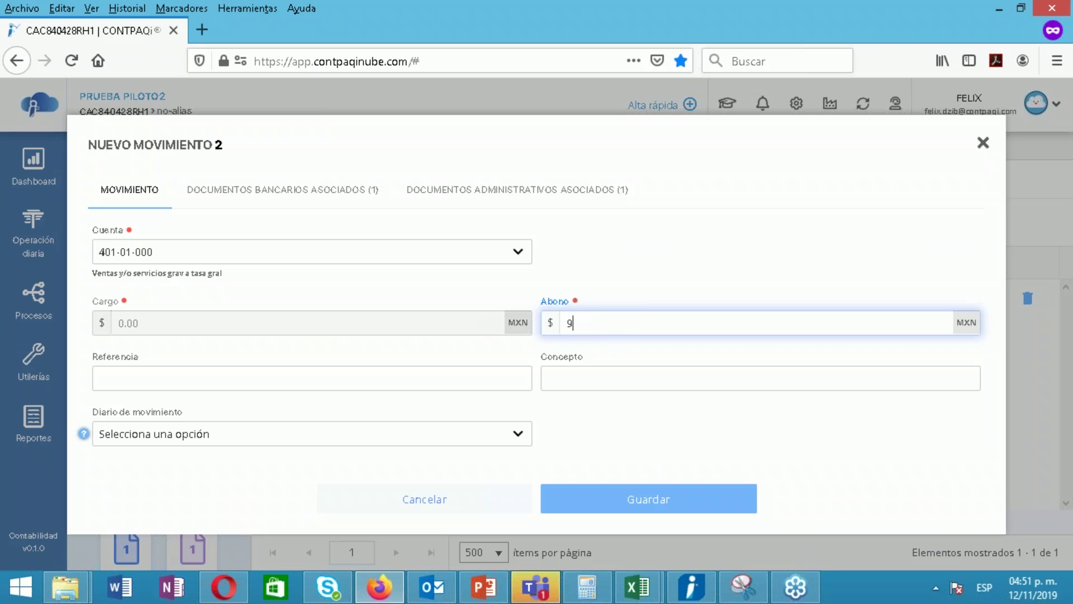
text(90)
key(Return)
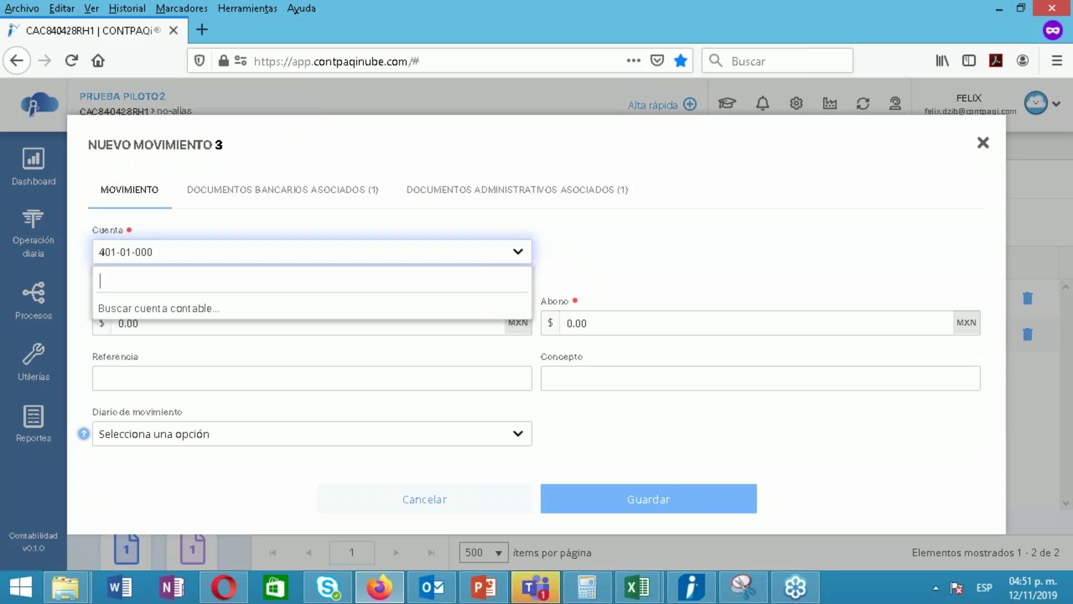
Add a 158.4 abono to 208-01-000 IVA trasladado cobrado and close the movement form
text(IVA TRA)
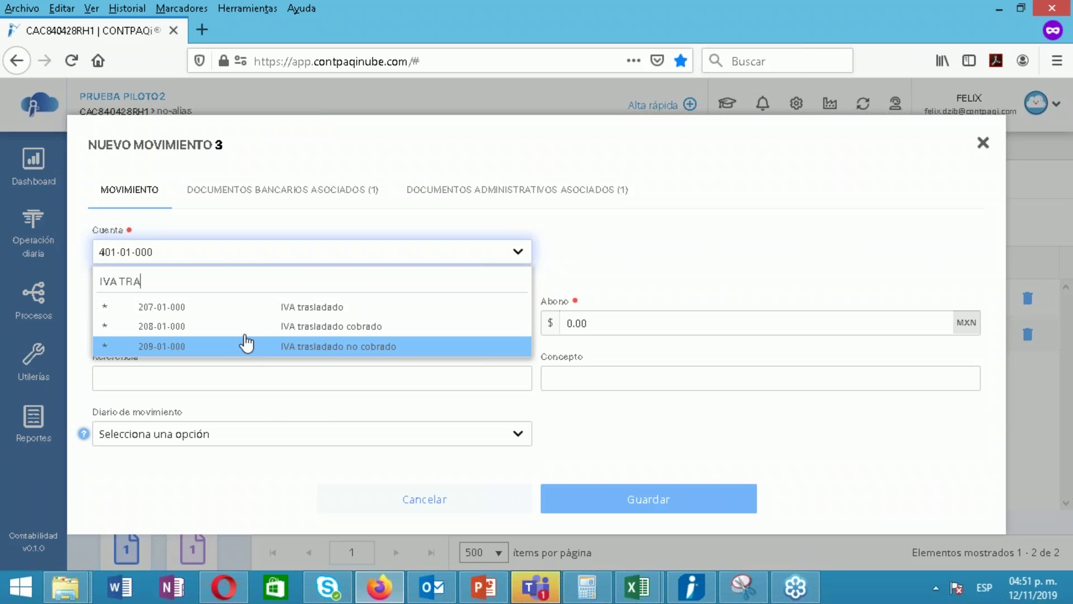
click(249, 328)
click(618, 324)
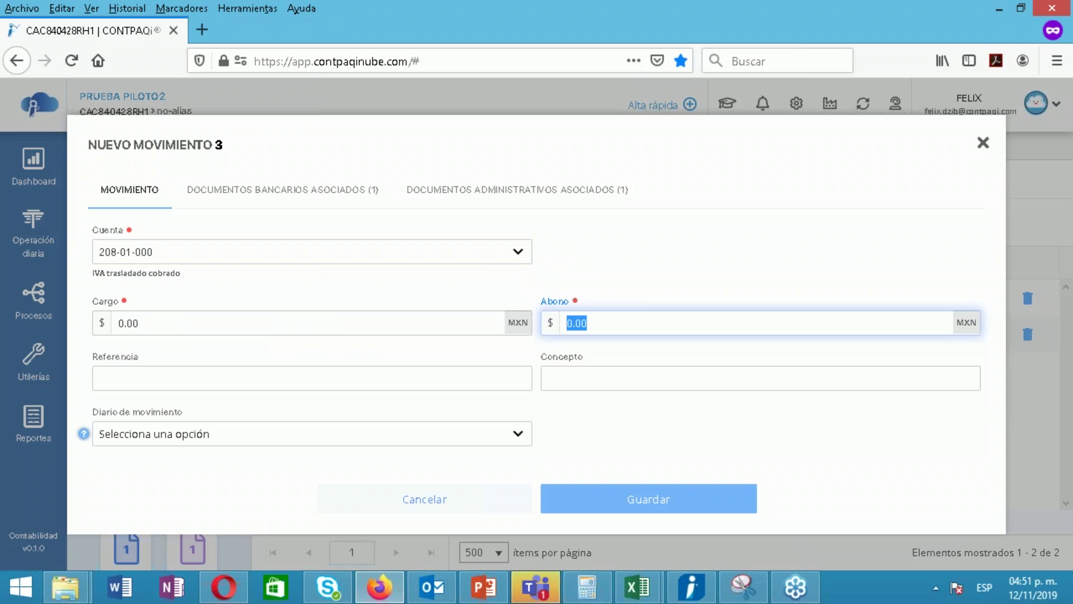
text(15)
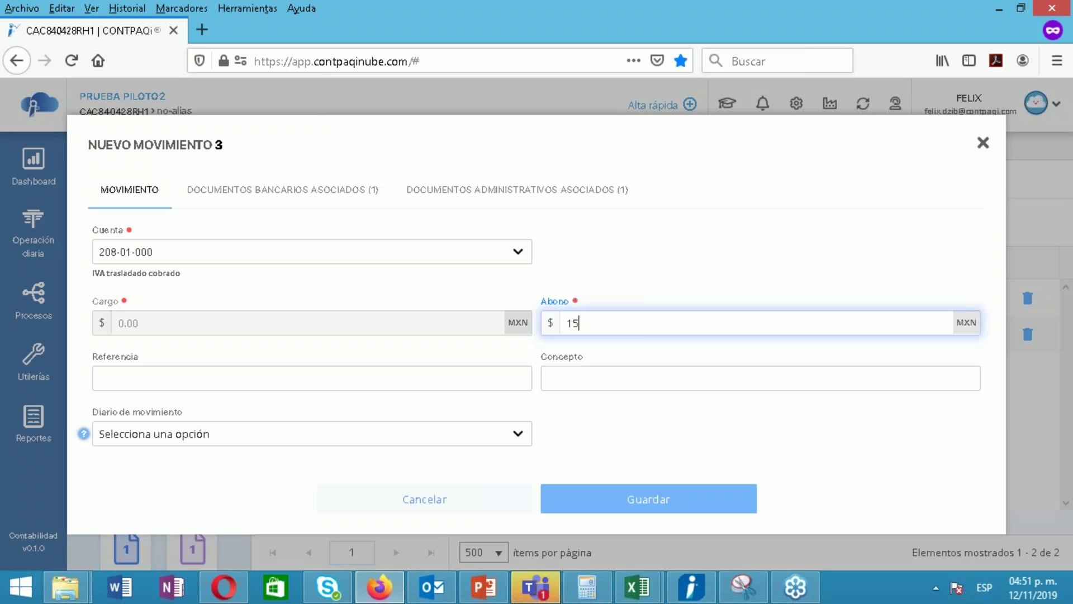
text(8.4)
key(Return)
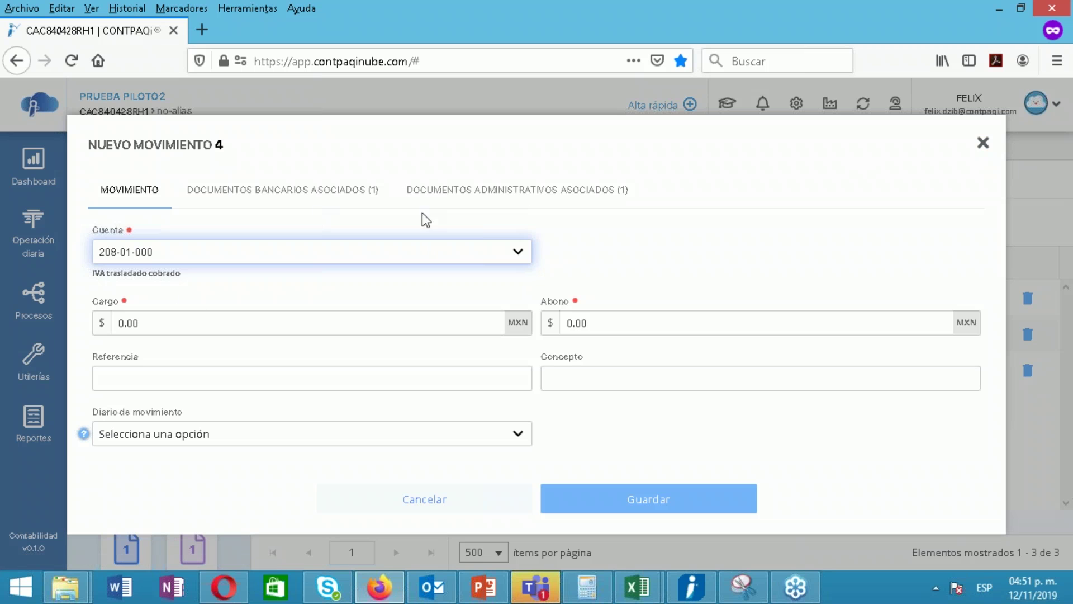
click(984, 144)
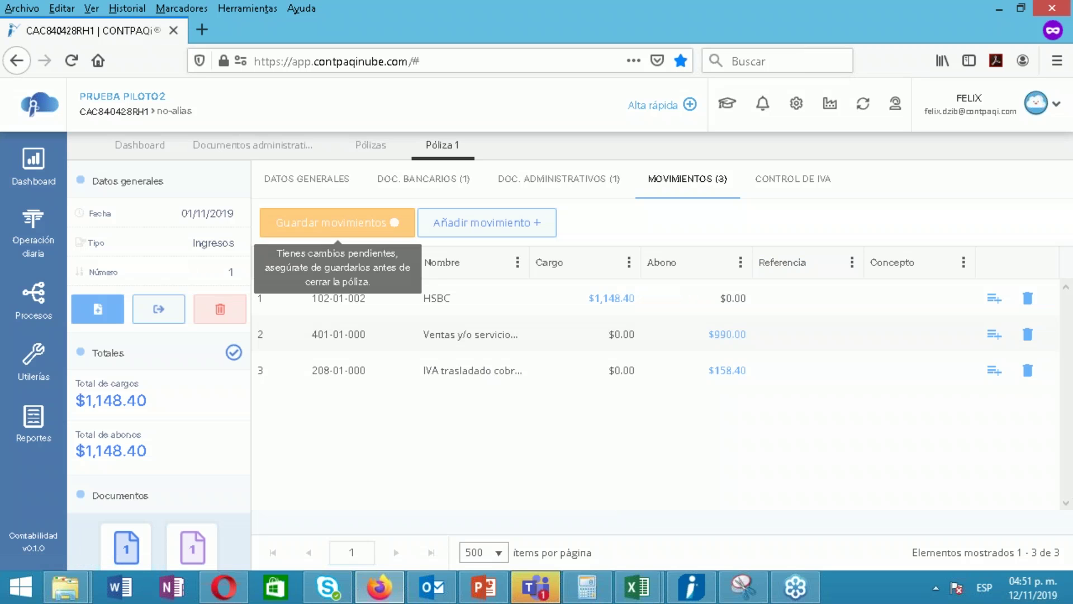
Save Póliza 1's three movements, review its general data, then go back to the movements
click(346, 235)
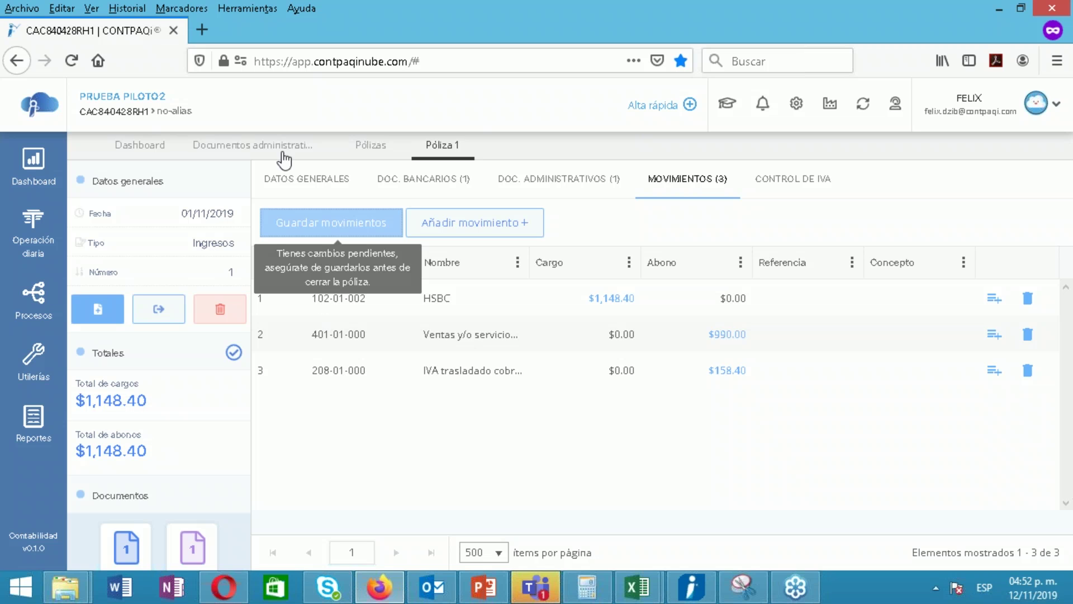
click(284, 178)
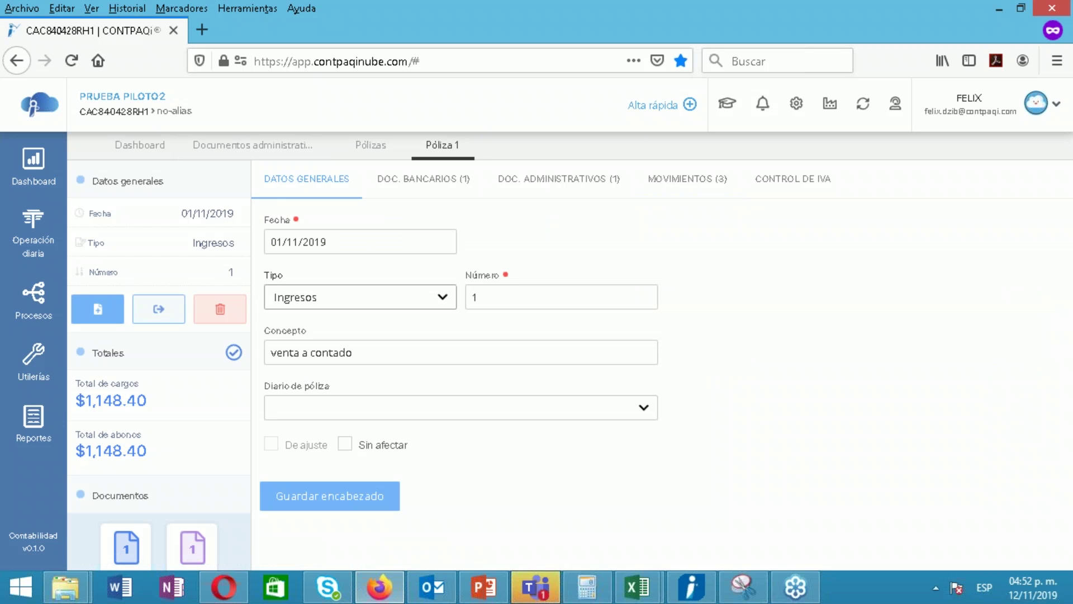
click(688, 178)
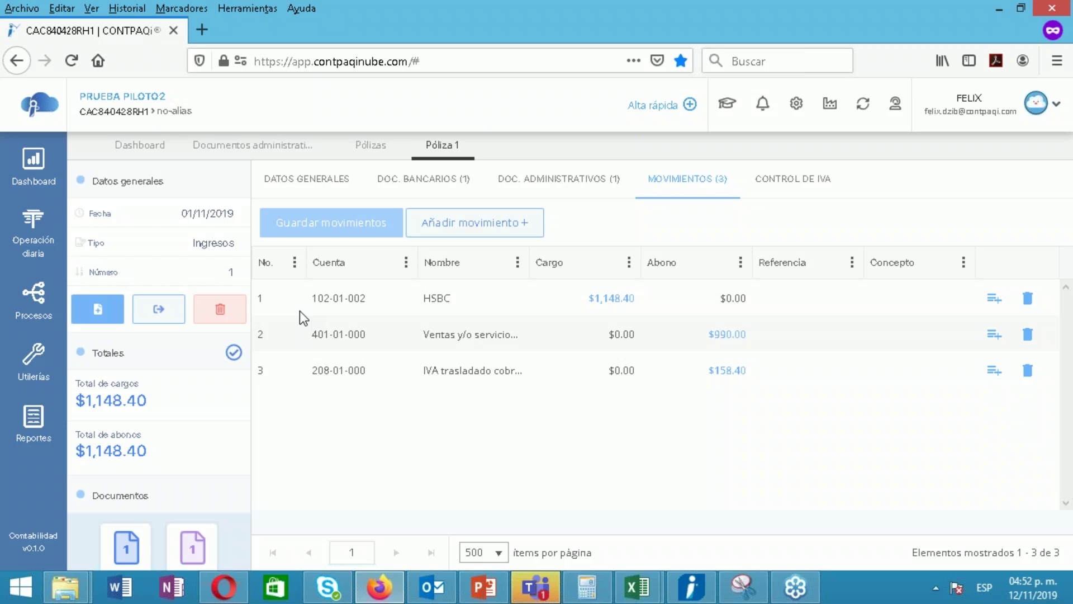
Auto-break down client IVA for invoice 8547 ($1,148.40 total, $158.40 IVA) and save it
click(796, 196)
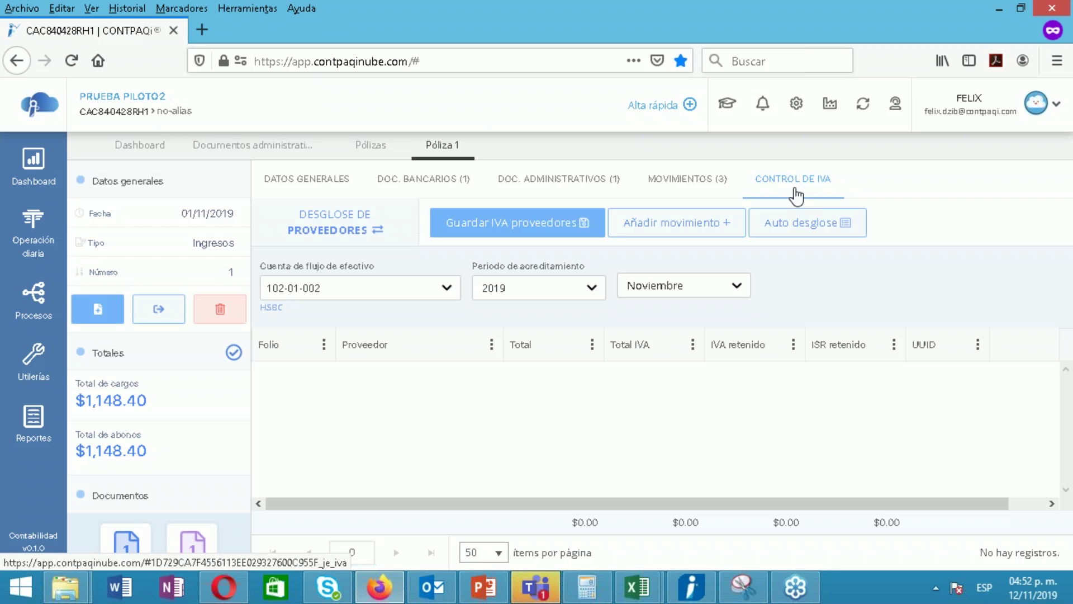
click(386, 231)
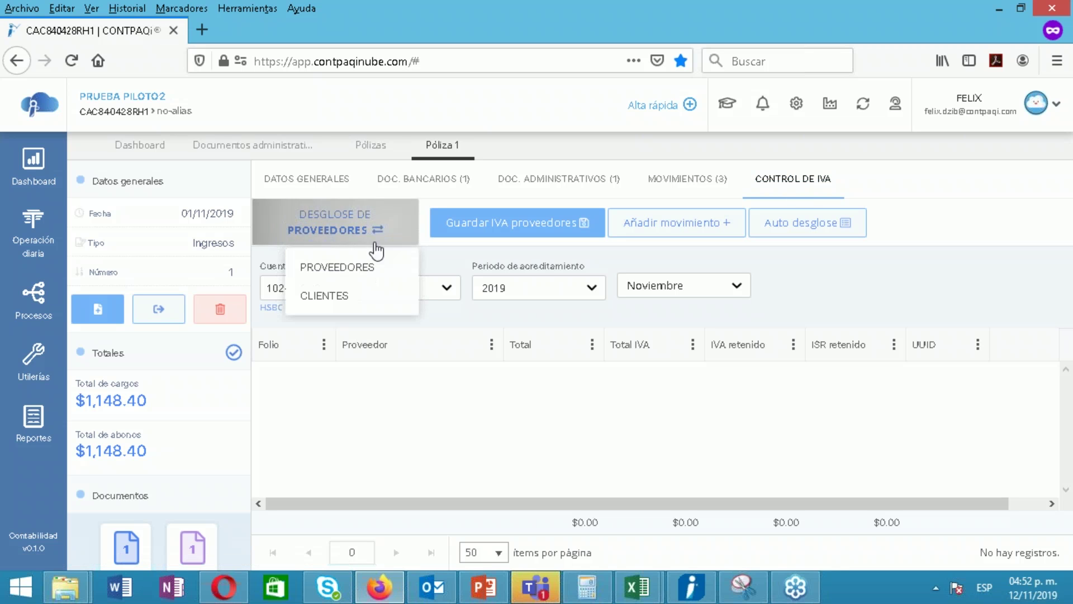
click(355, 305)
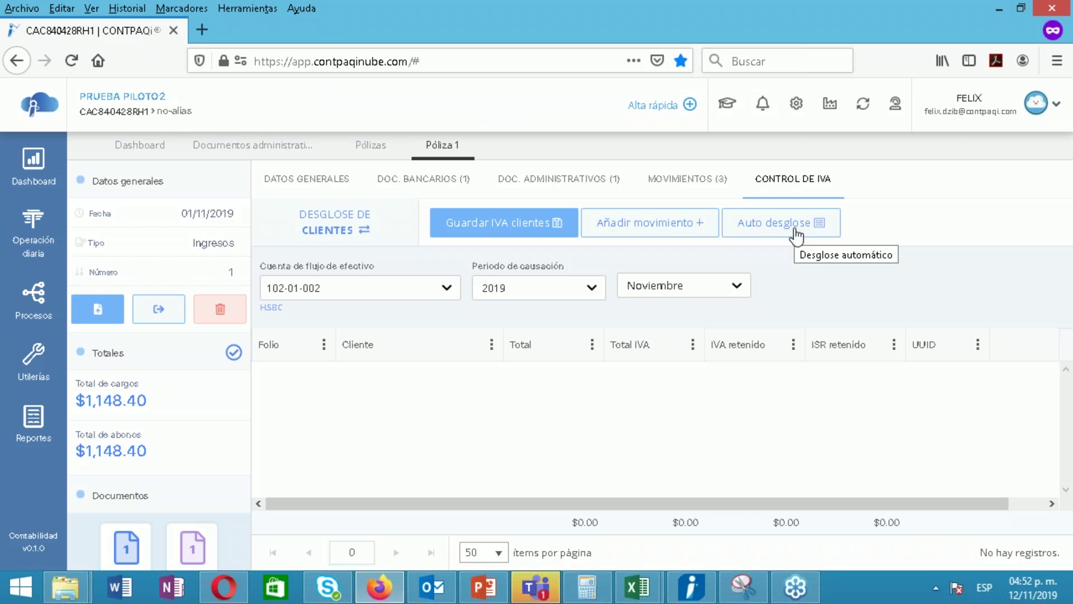
click(796, 234)
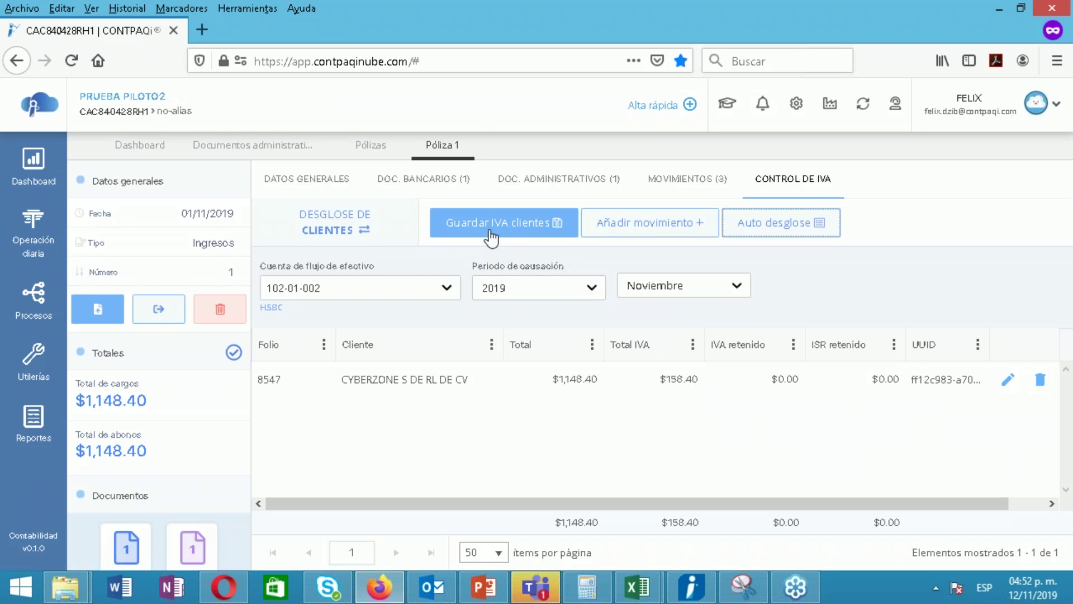
click(491, 236)
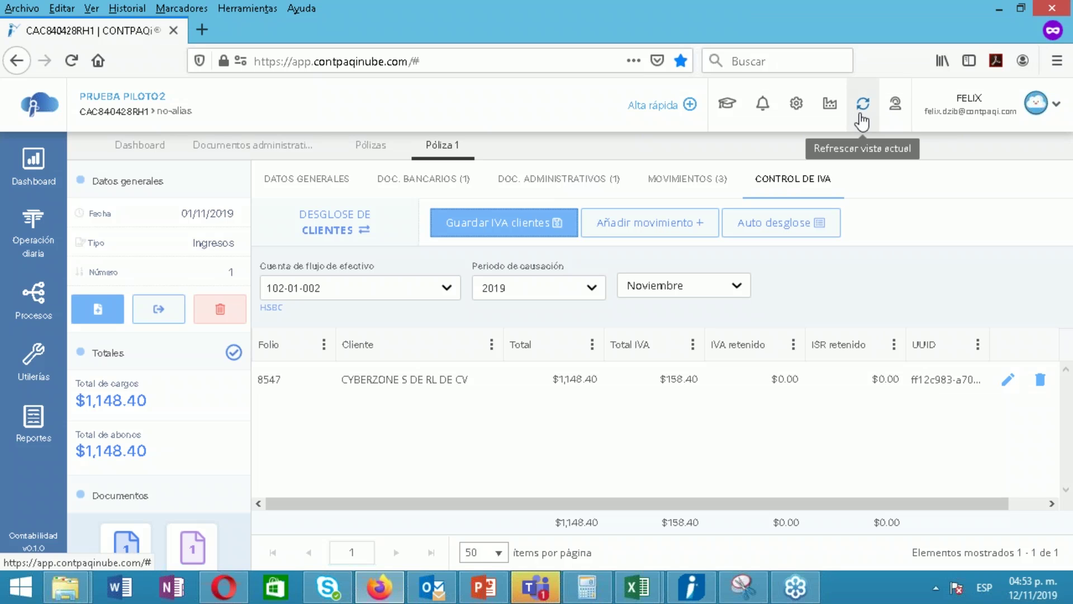
click(437, 188)
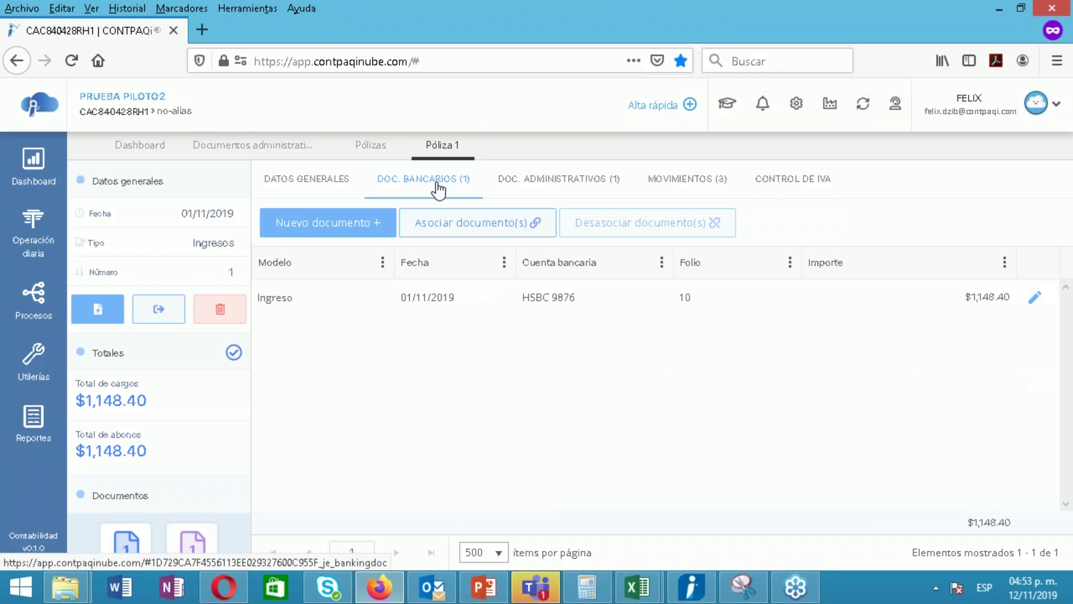
click(527, 185)
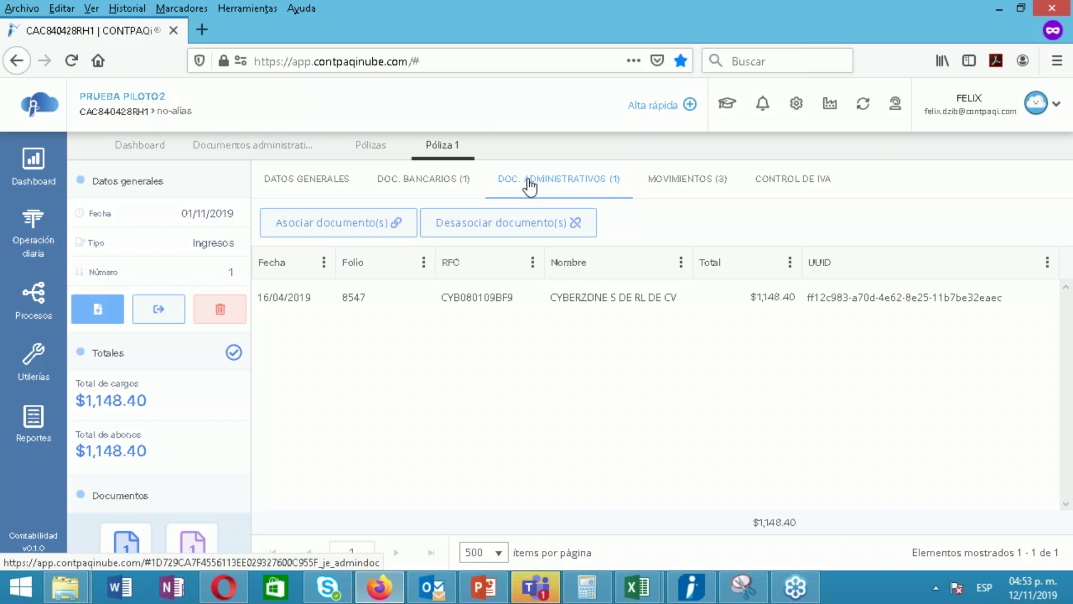
click(680, 185)
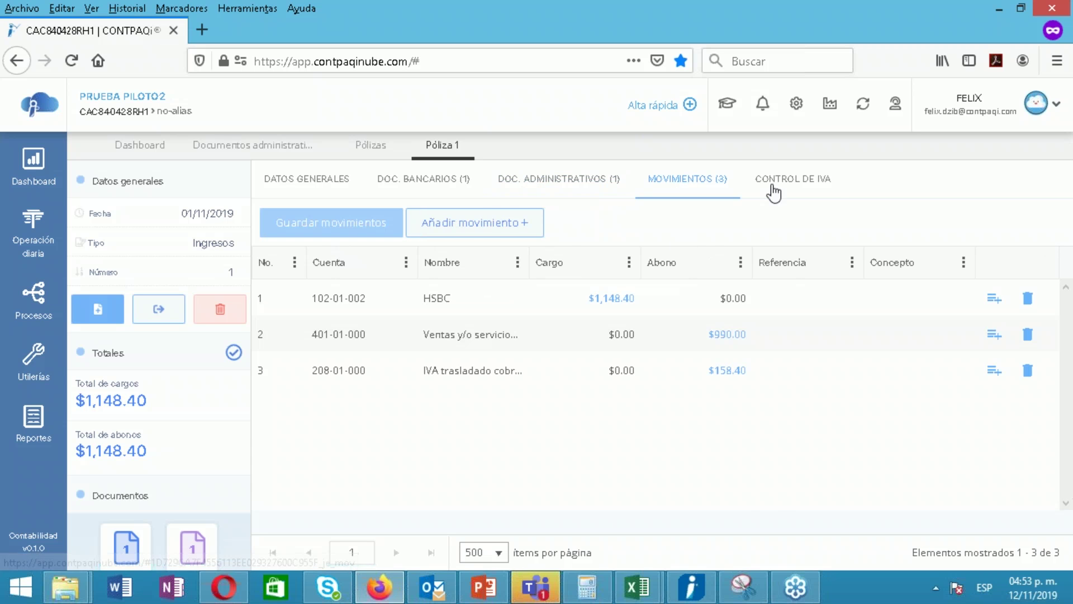
click(773, 192)
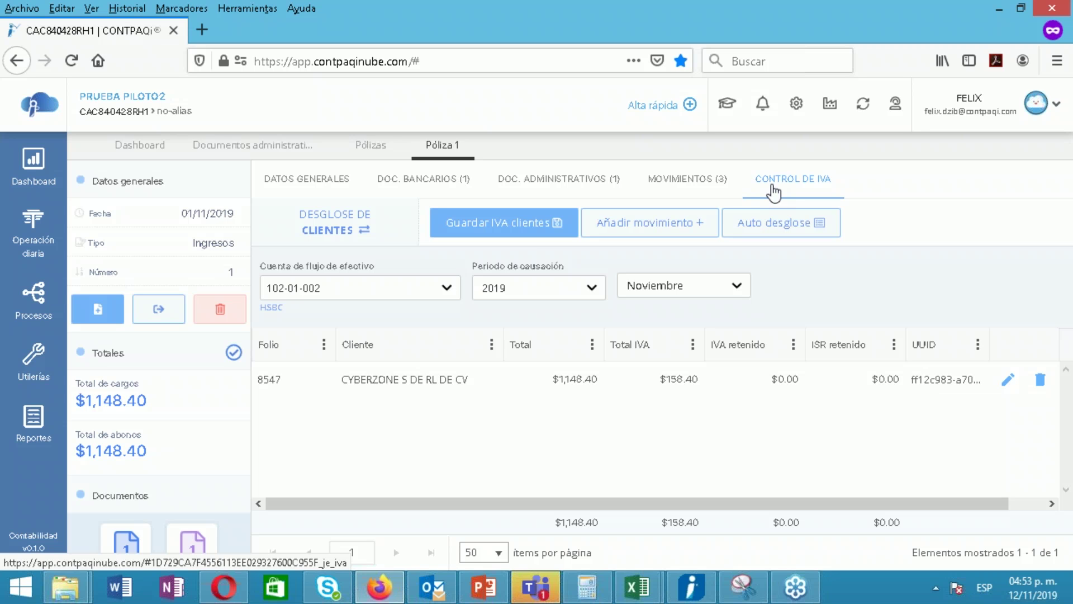
click(1054, 57)
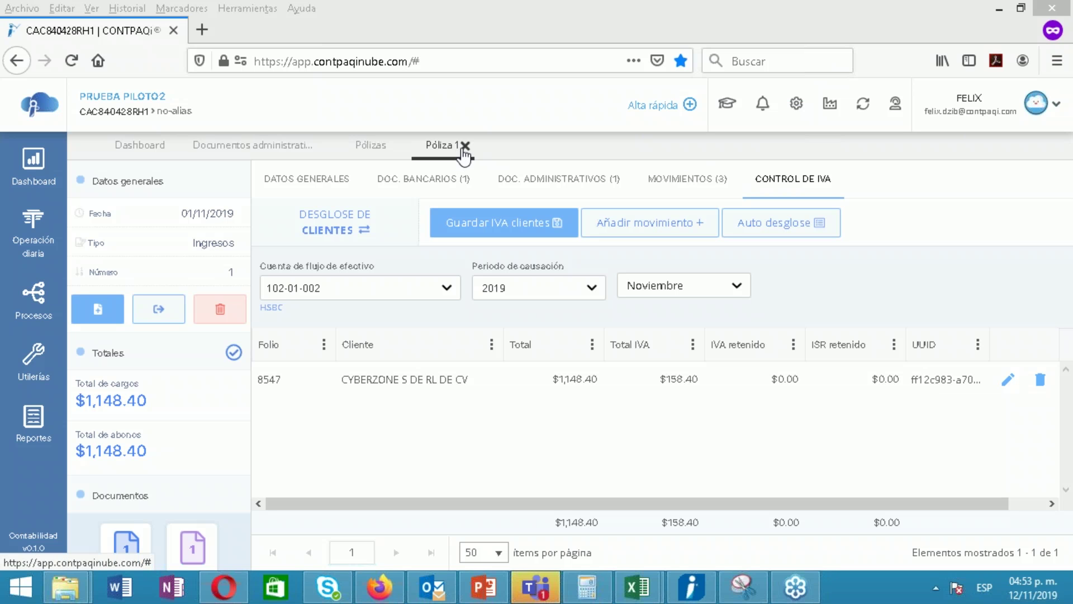
Close the Póliza 1 and Pólizas tabs, leaving Documentos administrativos in view
click(462, 149)
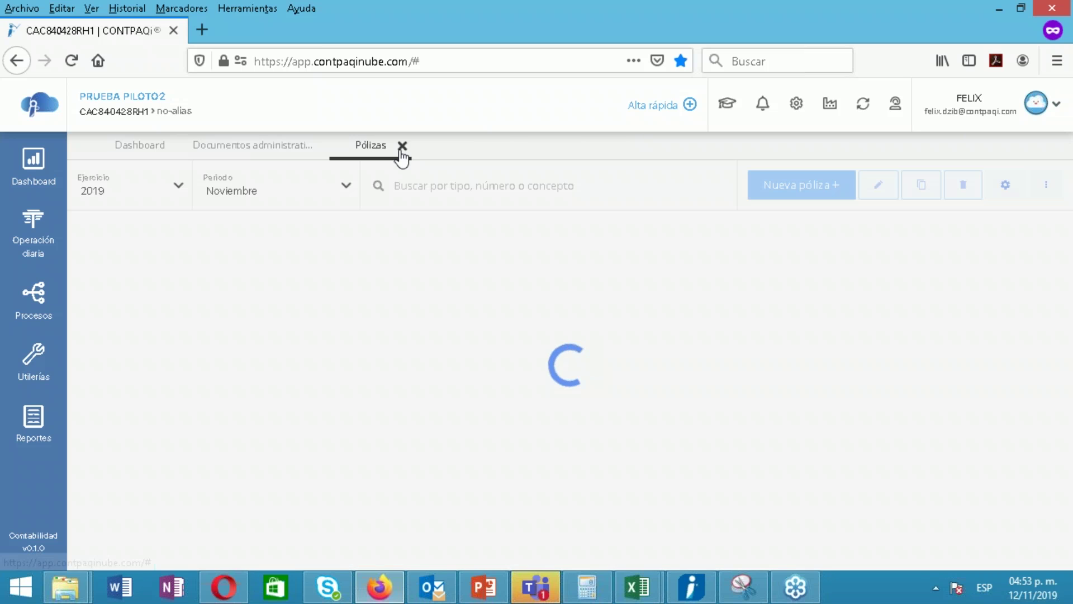
click(403, 146)
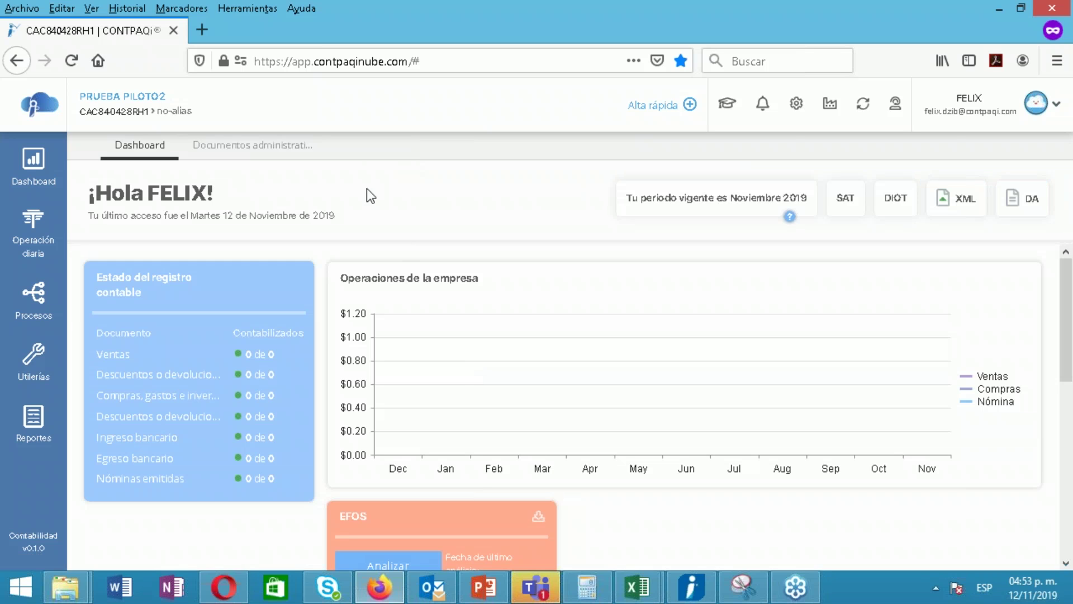
click(231, 158)
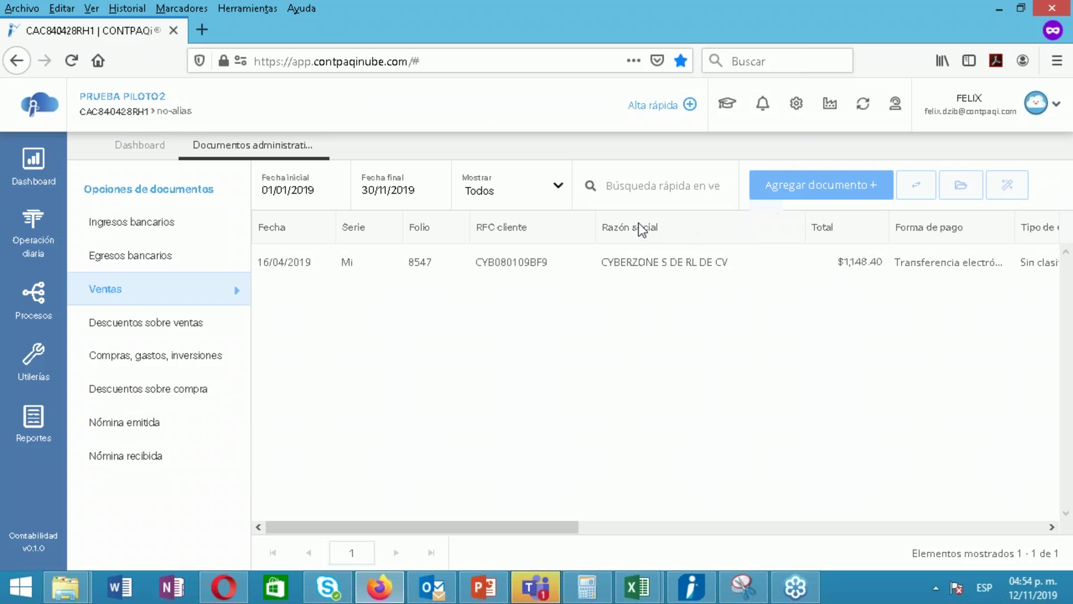
Close Documentos administrativos and reopen it from Operación diaria
click(44, 241)
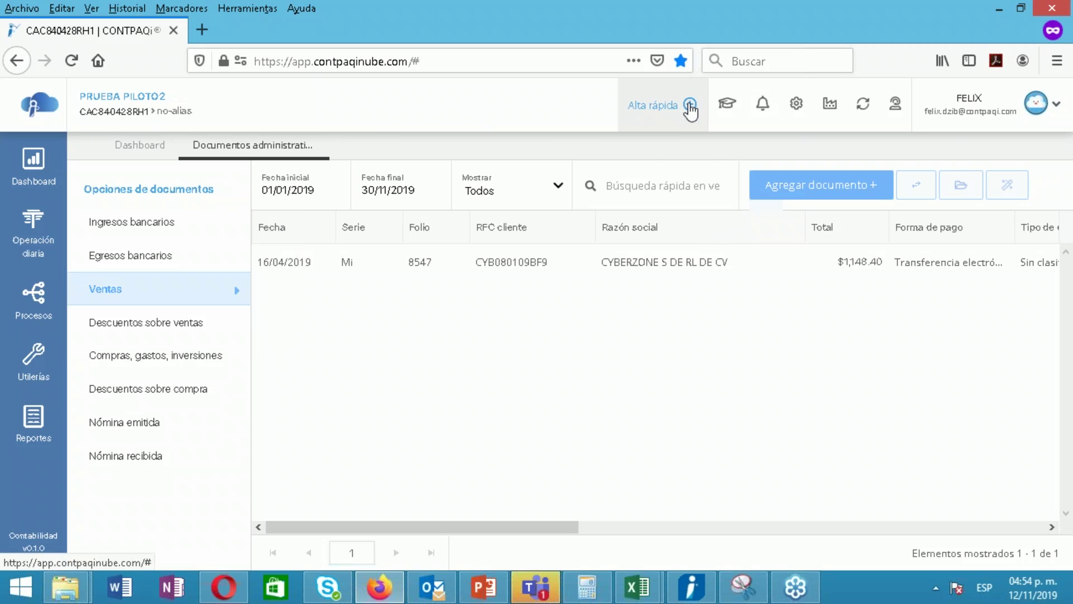
click(690, 106)
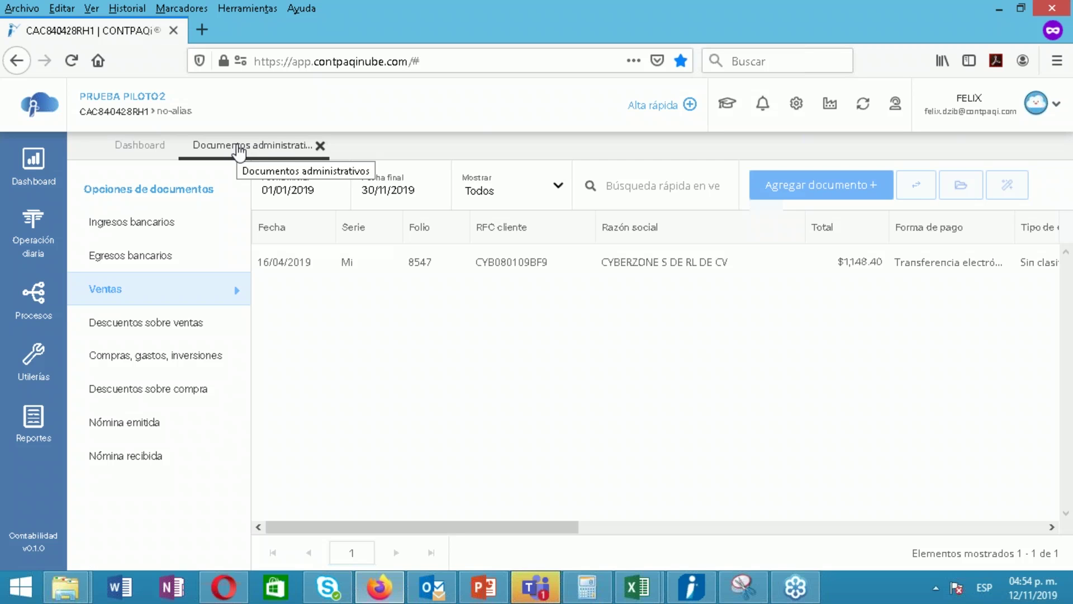
click(320, 146)
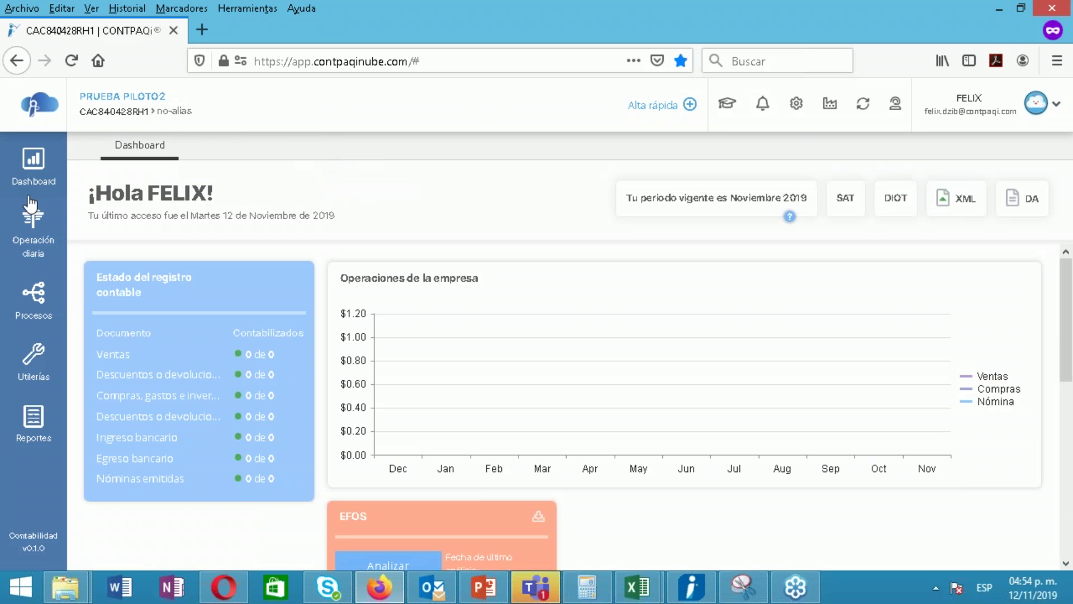
click(32, 218)
click(216, 320)
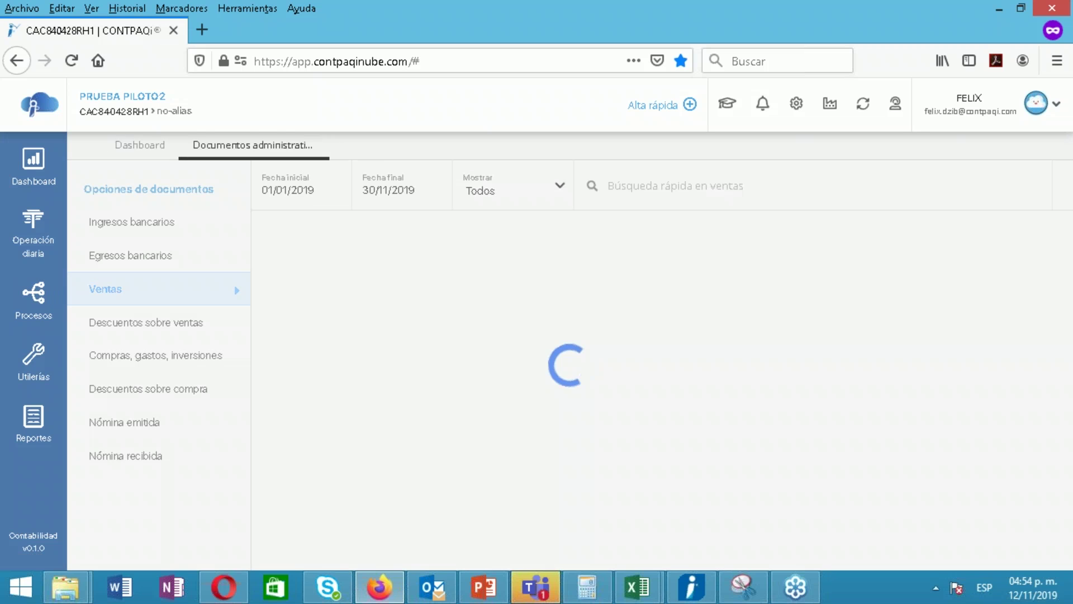
Filter Compras, gastos, inversiones by 'SR' to show the SV Redes invoices and select folio 6592
click(162, 364)
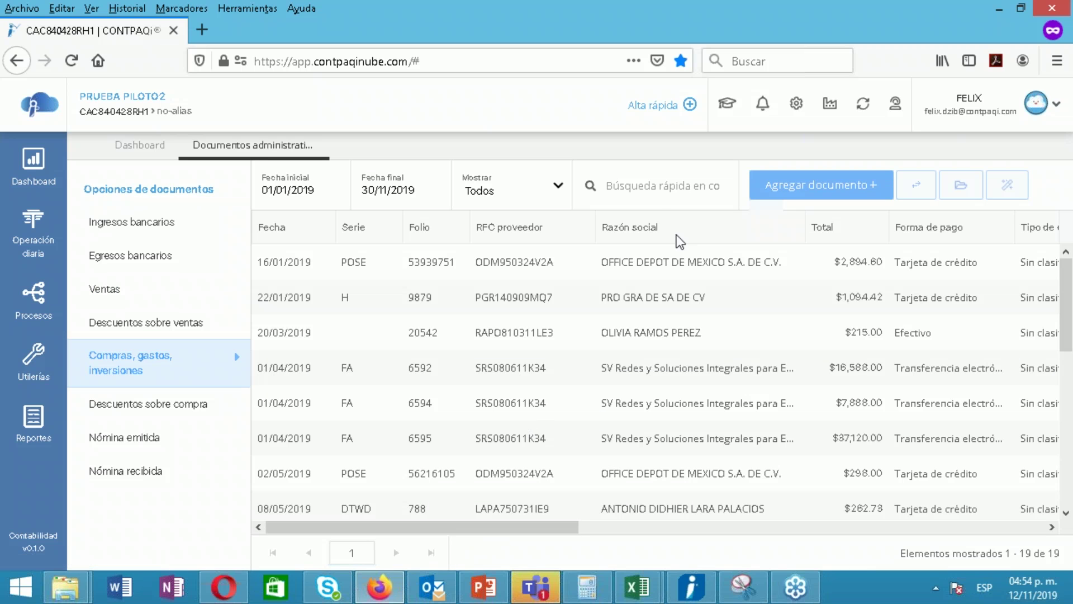
click(649, 195)
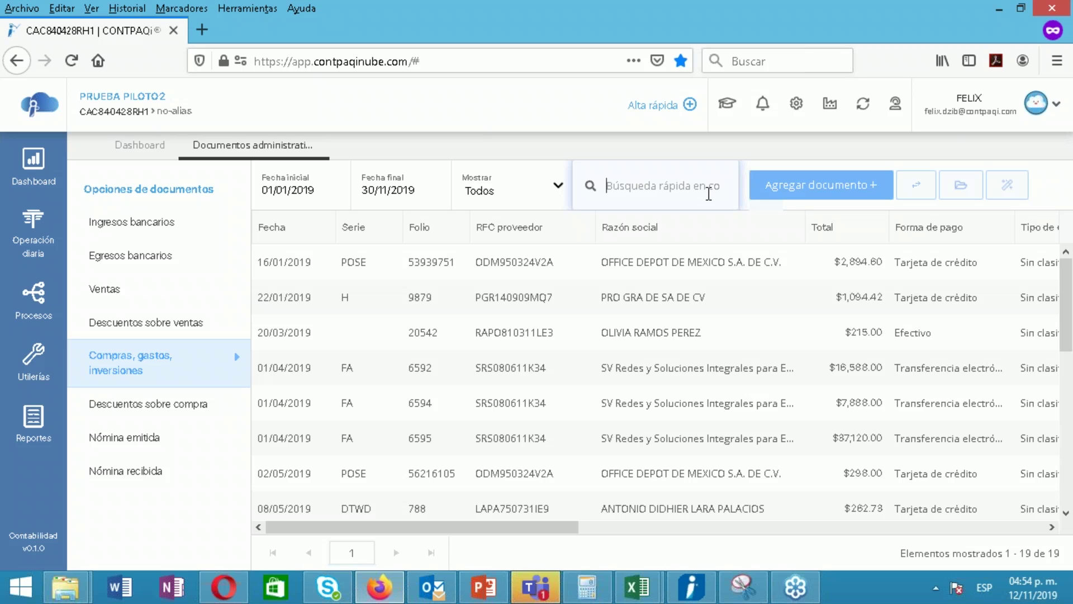
text(SV)
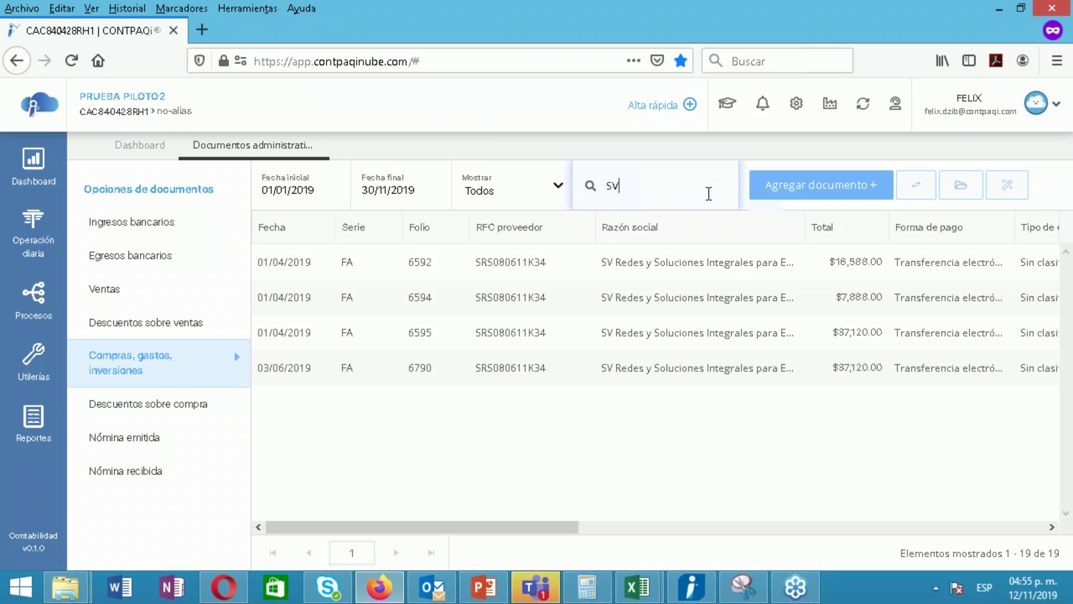
key(BackSpace)
key(BackSpace)
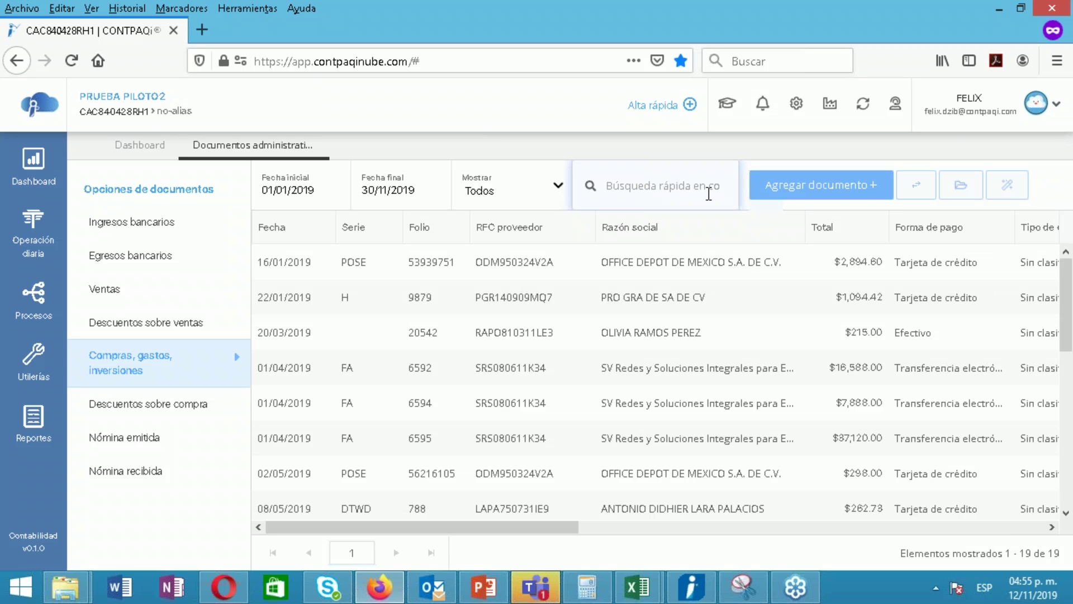
text(65)
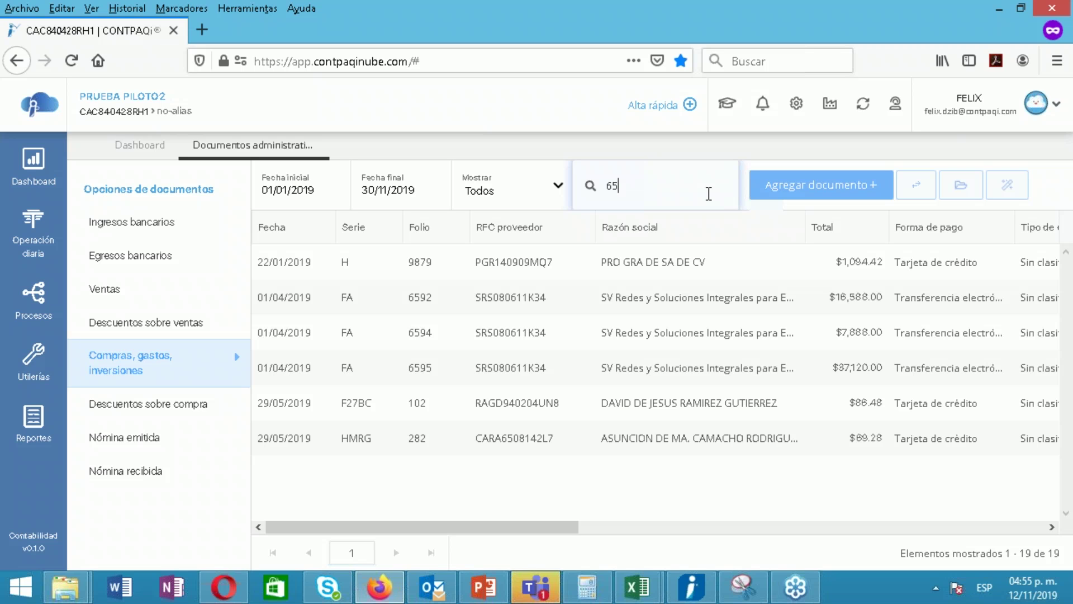
key(BackSpace)
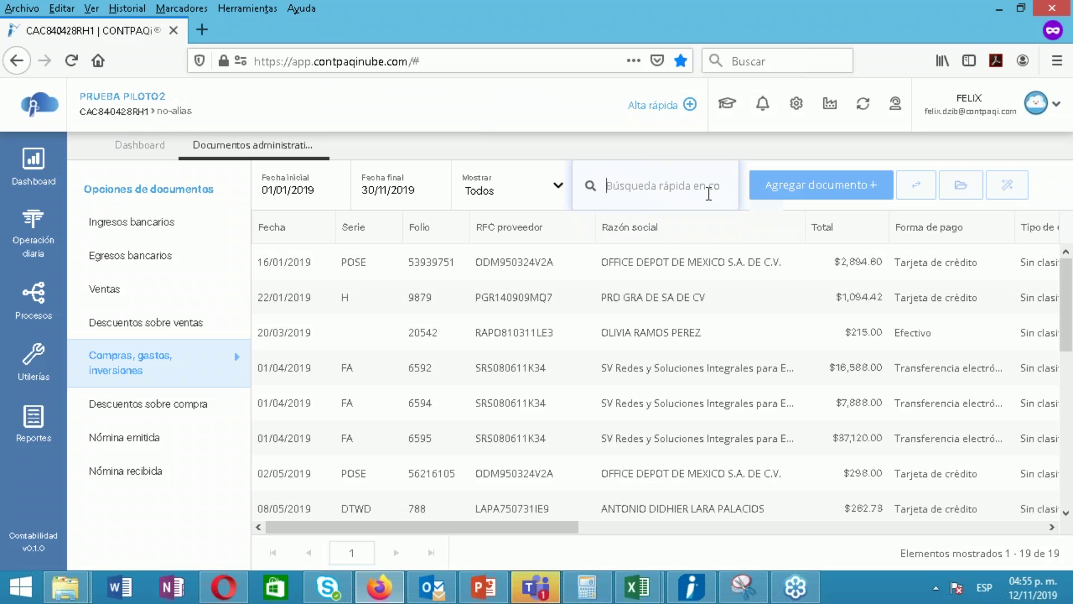
text(SR)
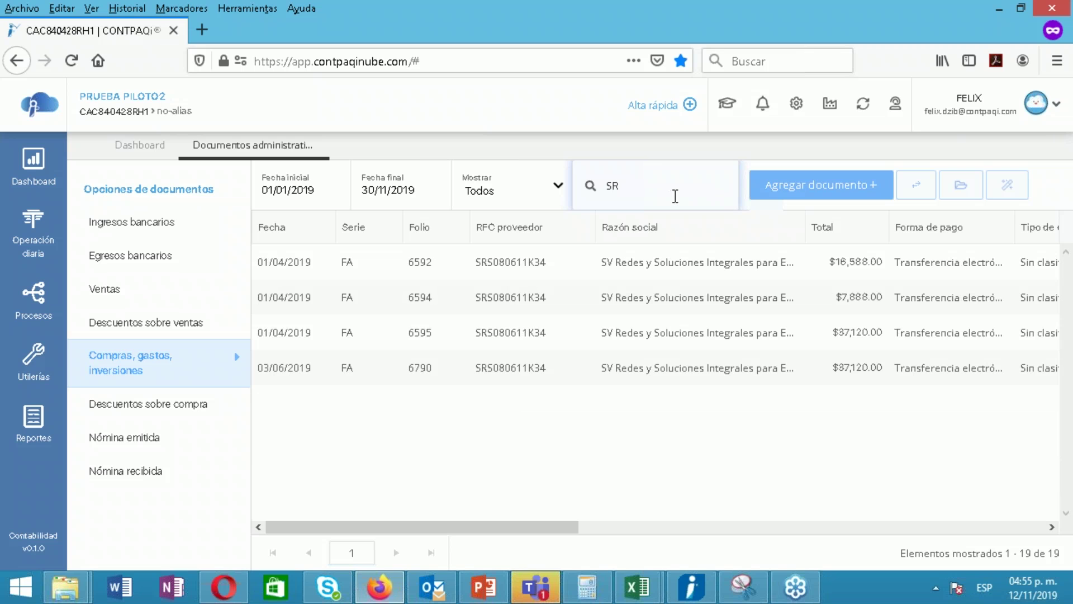
click(555, 262)
drag(519, 526, 340, 525)
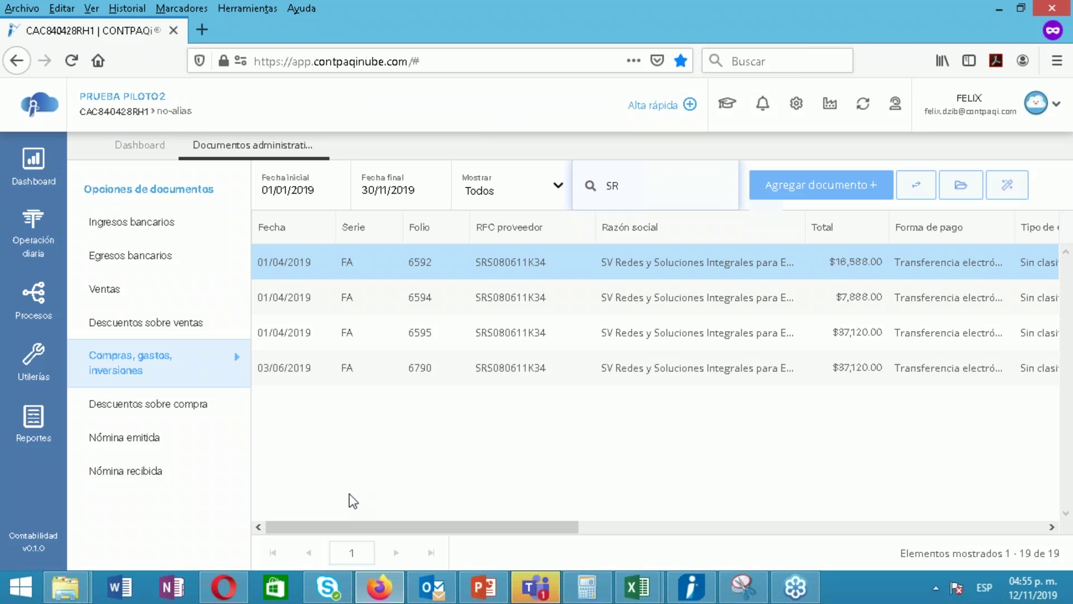
Contabilize invoice 6592 as an Egresos póliza dated 01/11/2019 and save the header
click(961, 190)
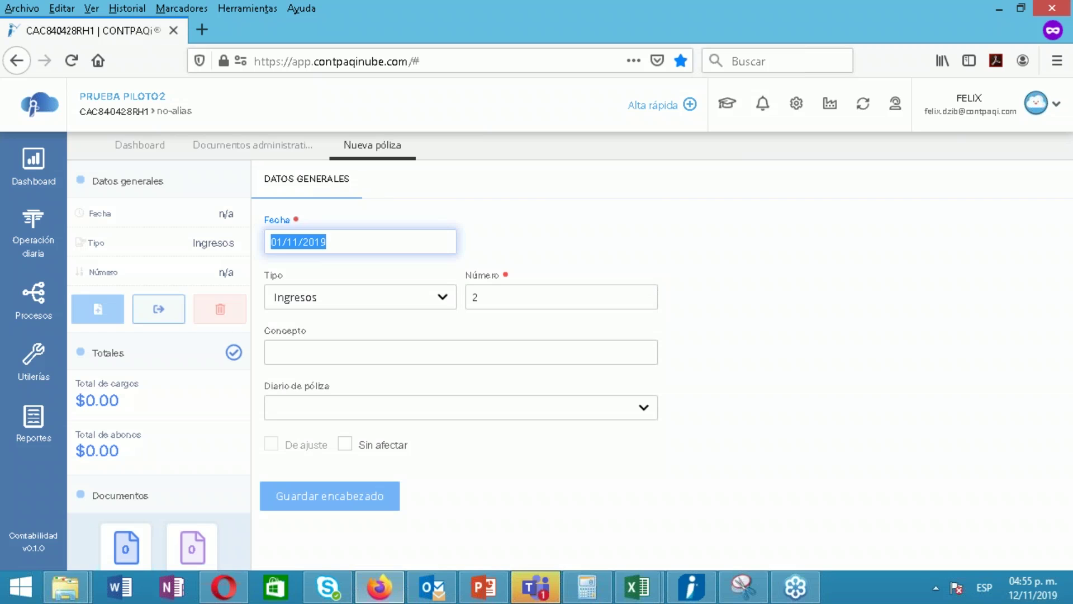
click(509, 459)
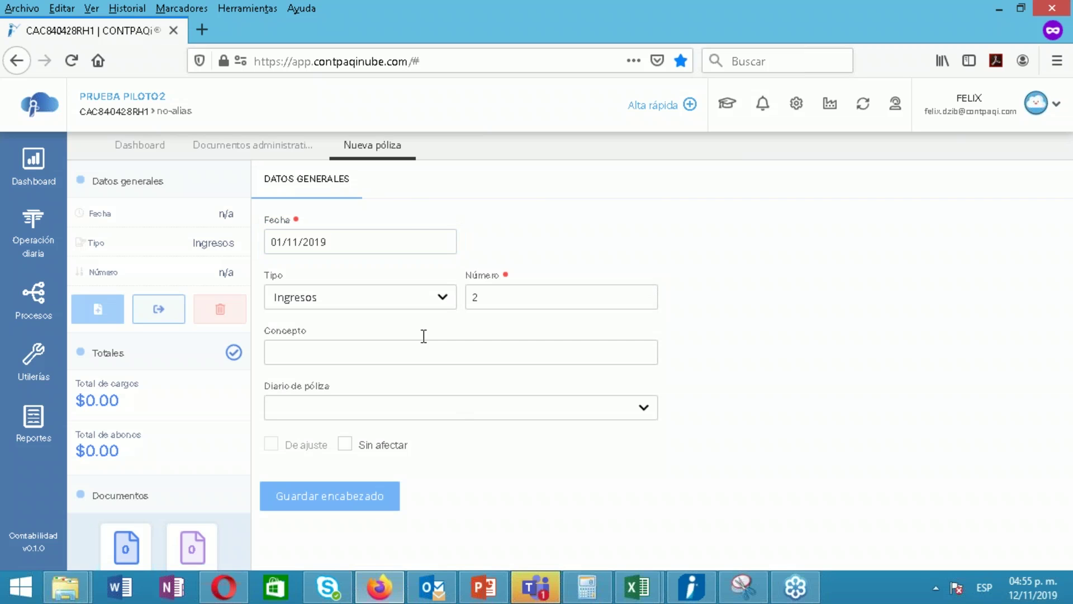
click(384, 299)
click(286, 343)
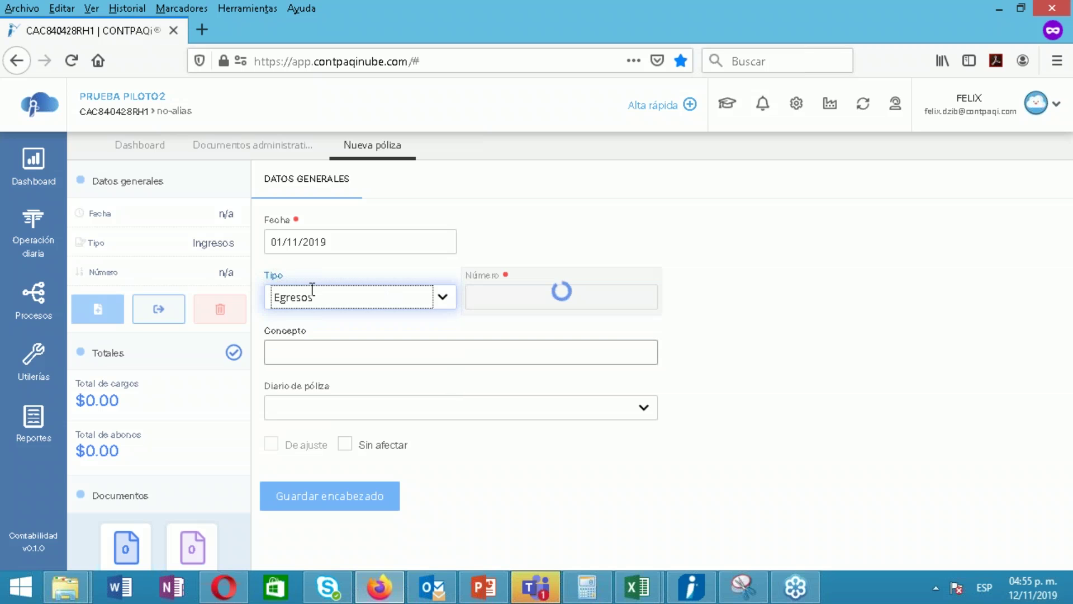
click(316, 506)
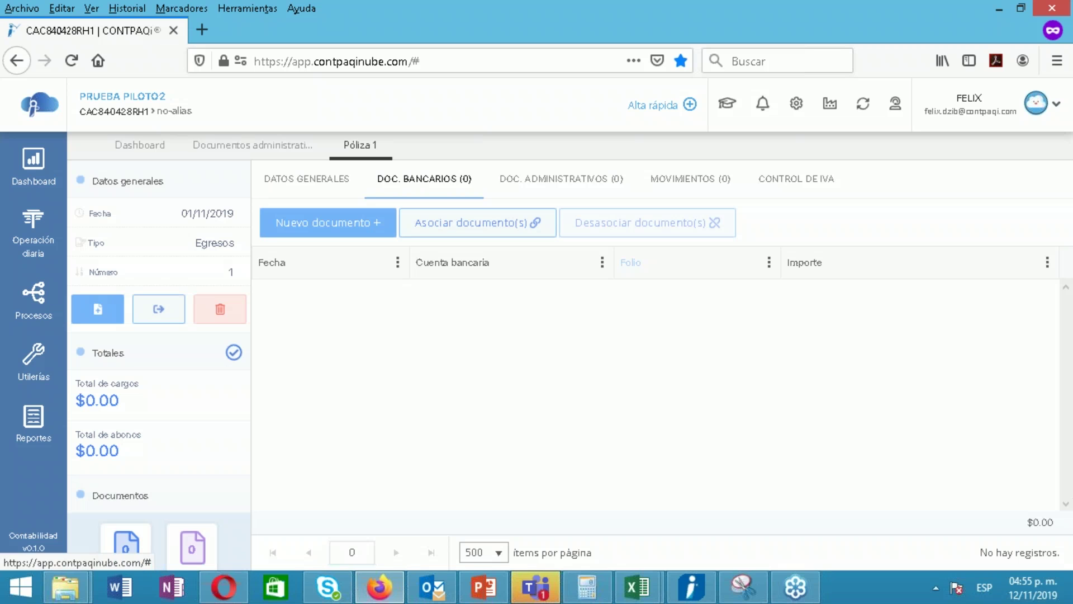
click(553, 185)
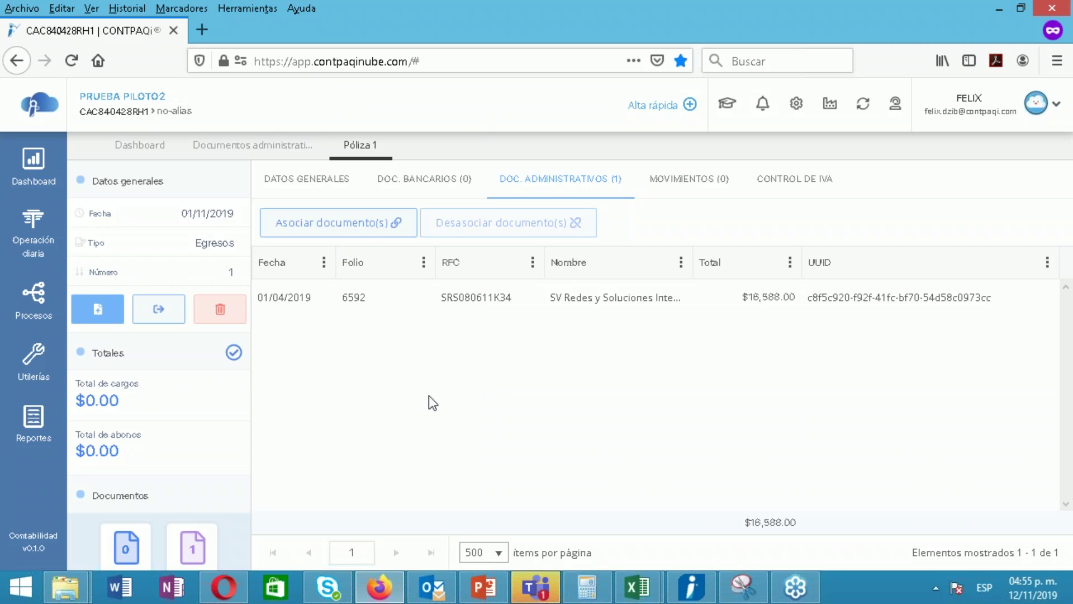
click(426, 180)
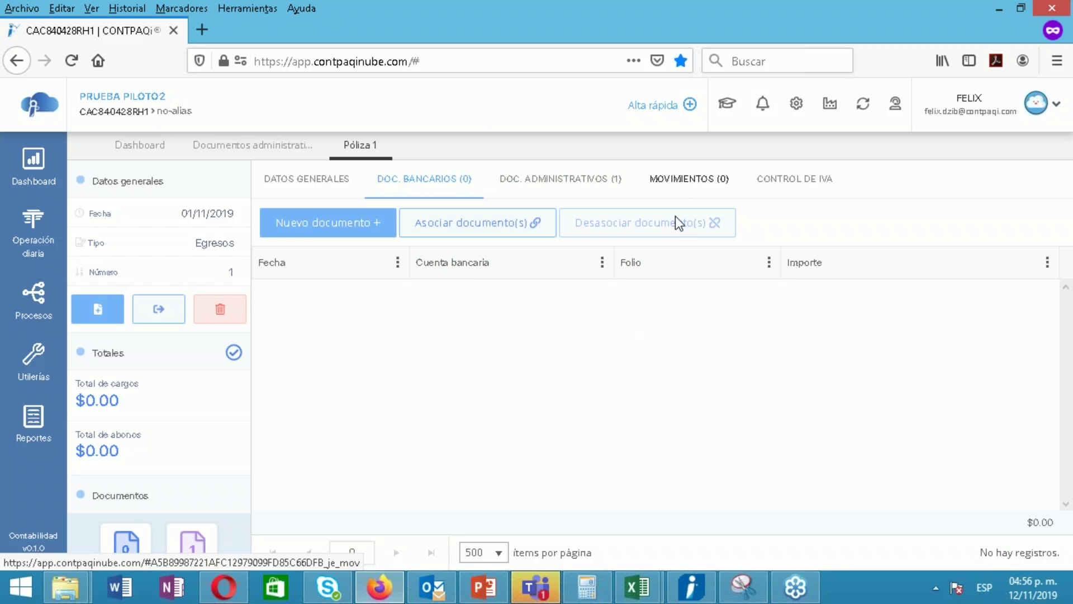
click(677, 189)
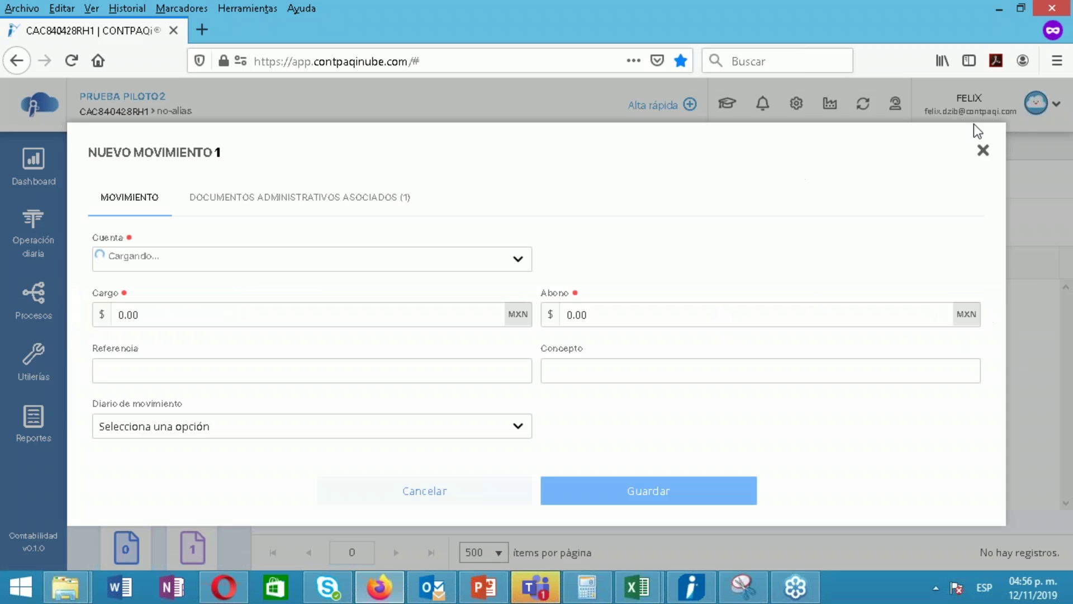
click(984, 152)
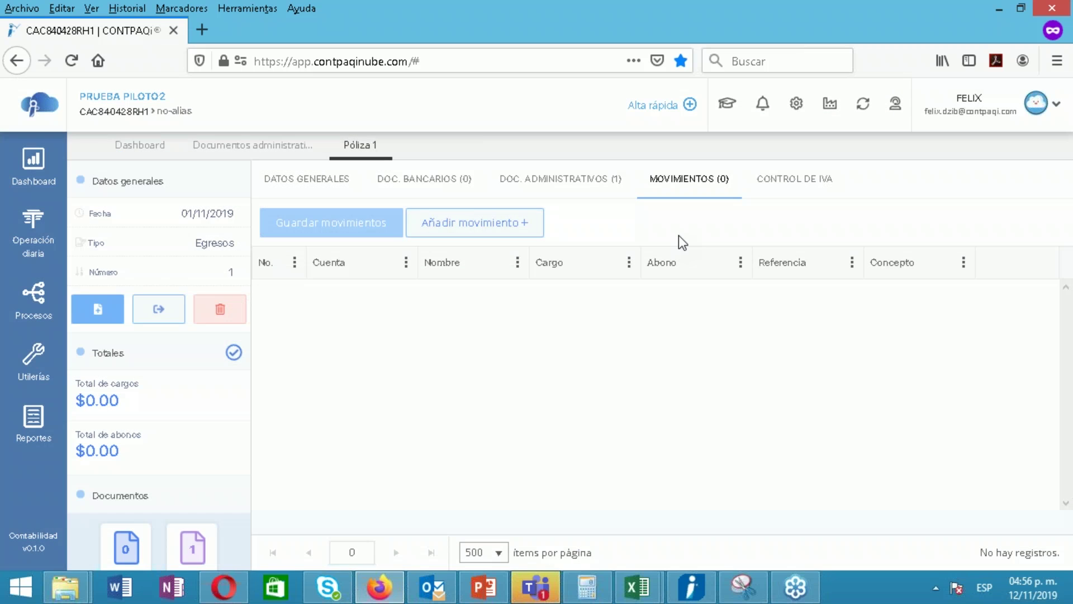
click(313, 187)
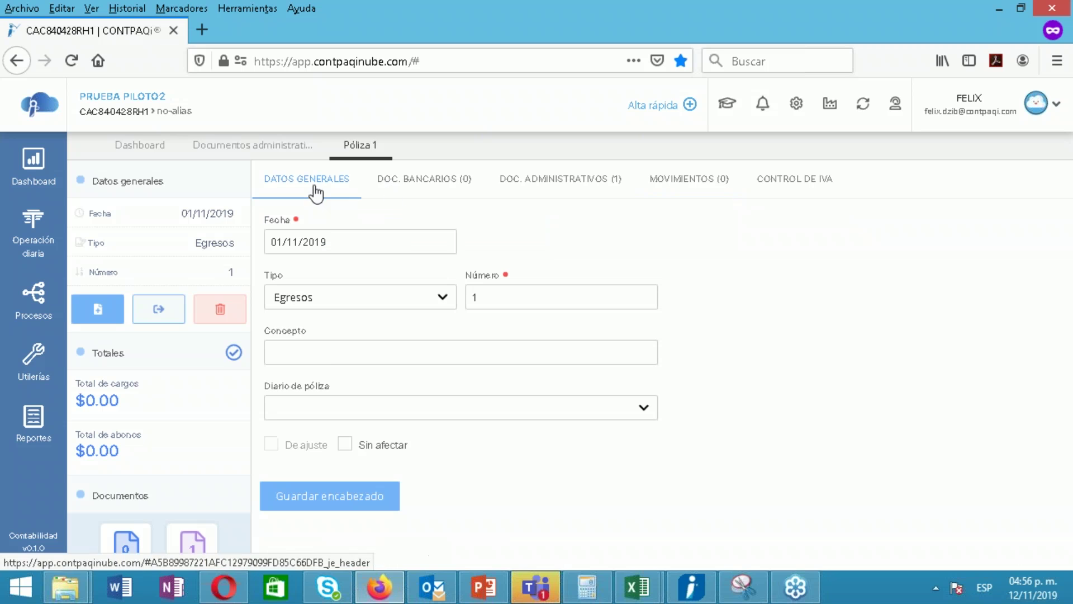
click(302, 342)
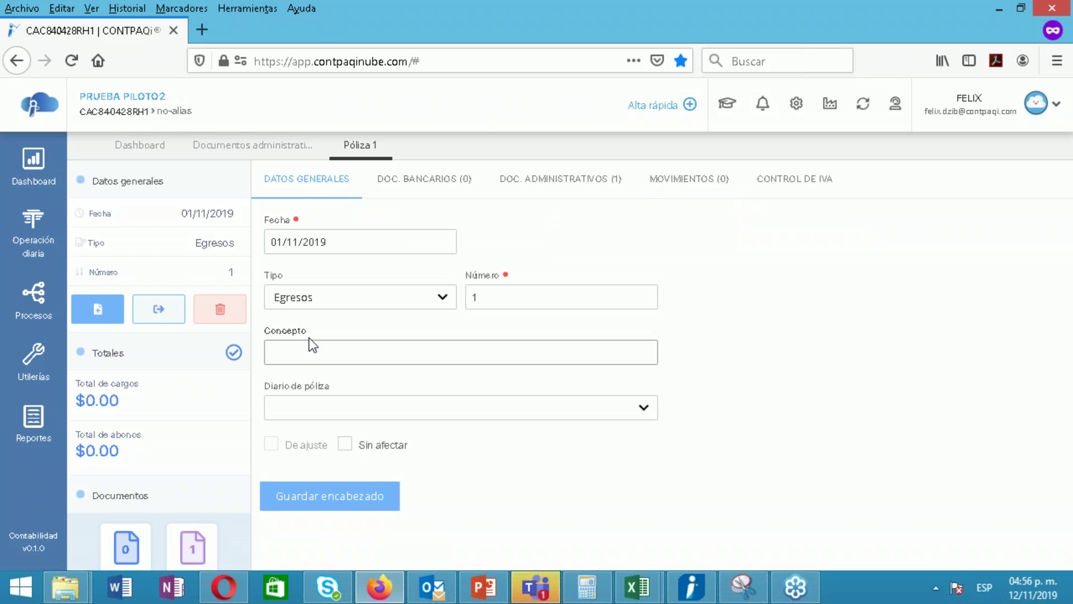
click(449, 179)
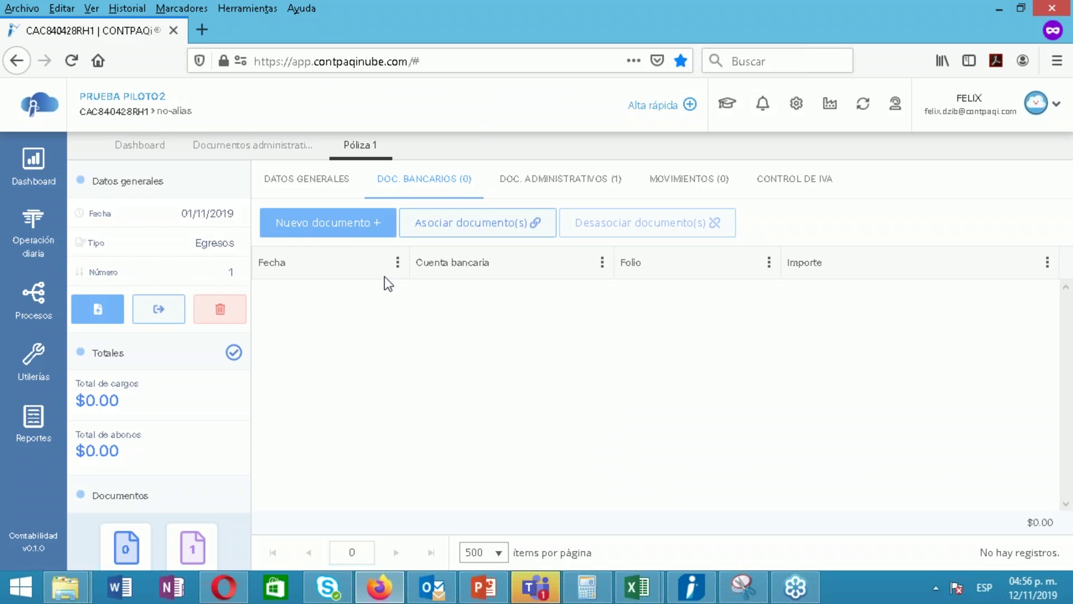
click(351, 235)
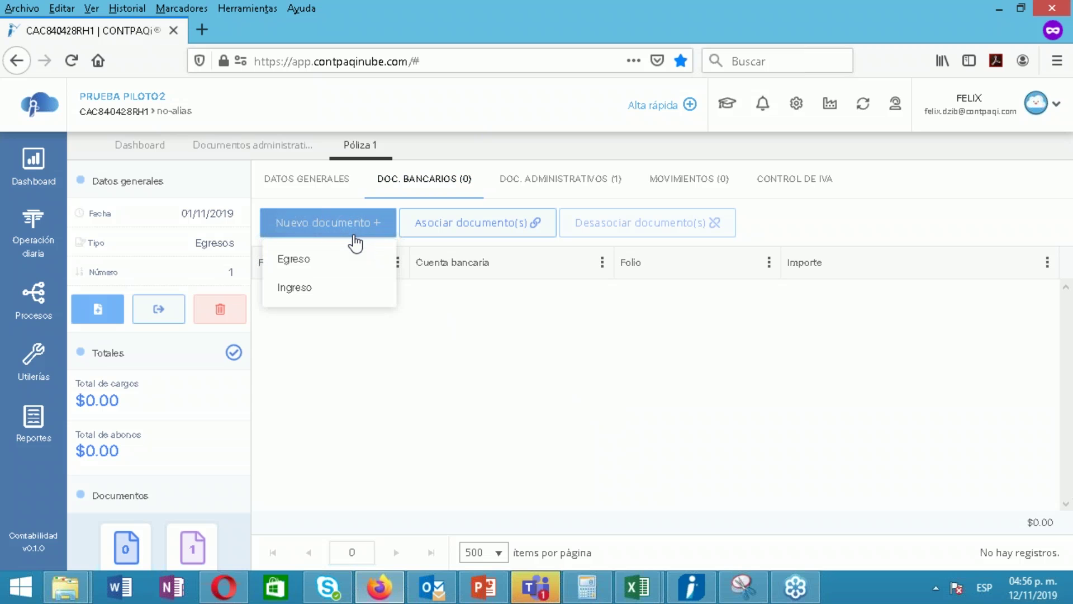
click(322, 272)
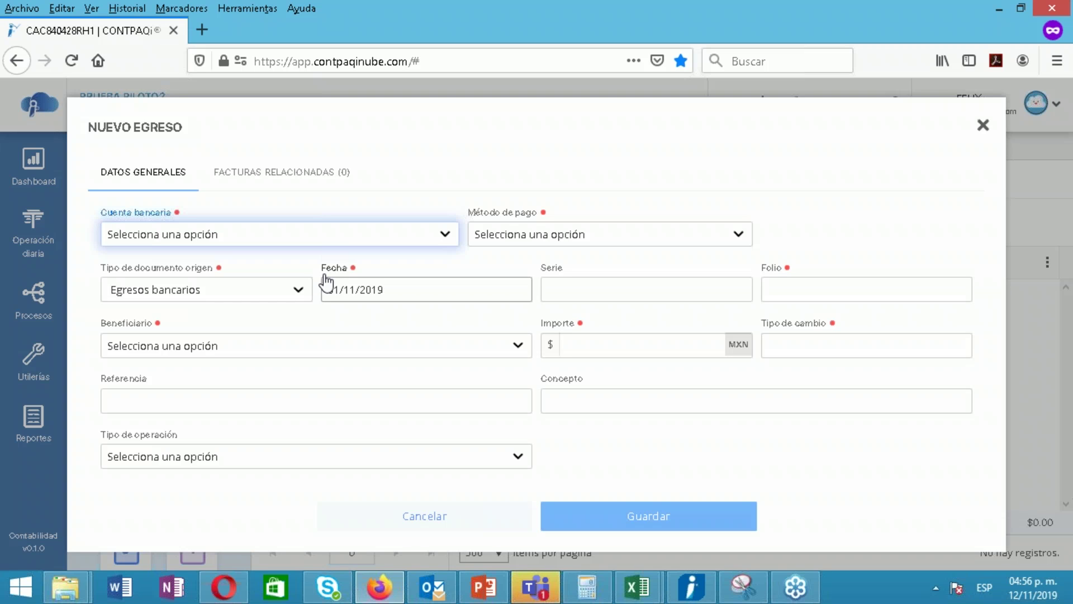
click(261, 177)
click(964, 173)
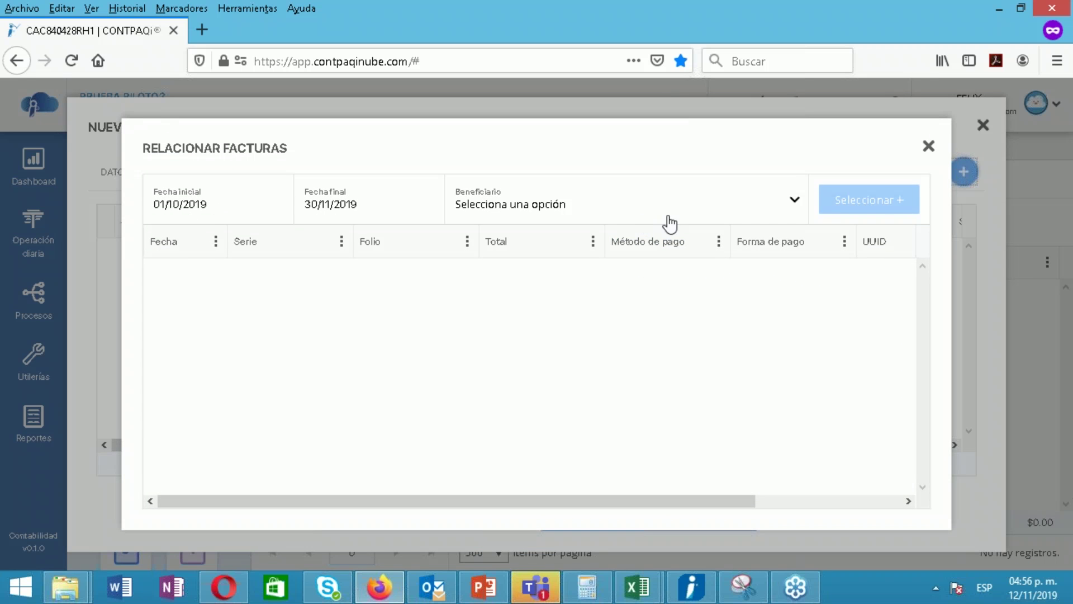
click(678, 217)
text(SRV)
key(BackSpace)
key(BackSpace)
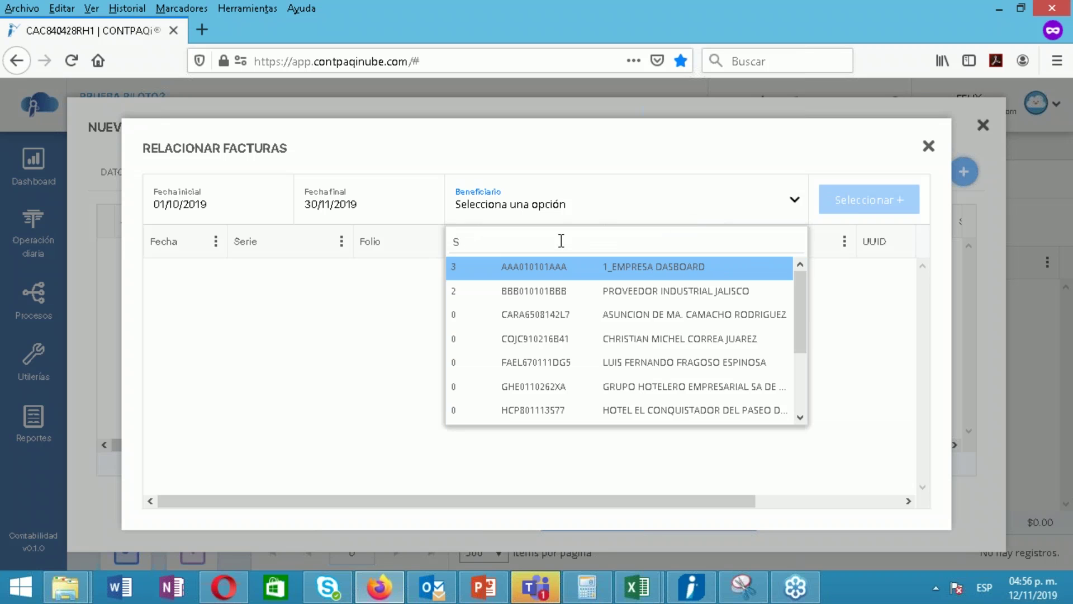
text(R)
click(557, 268)
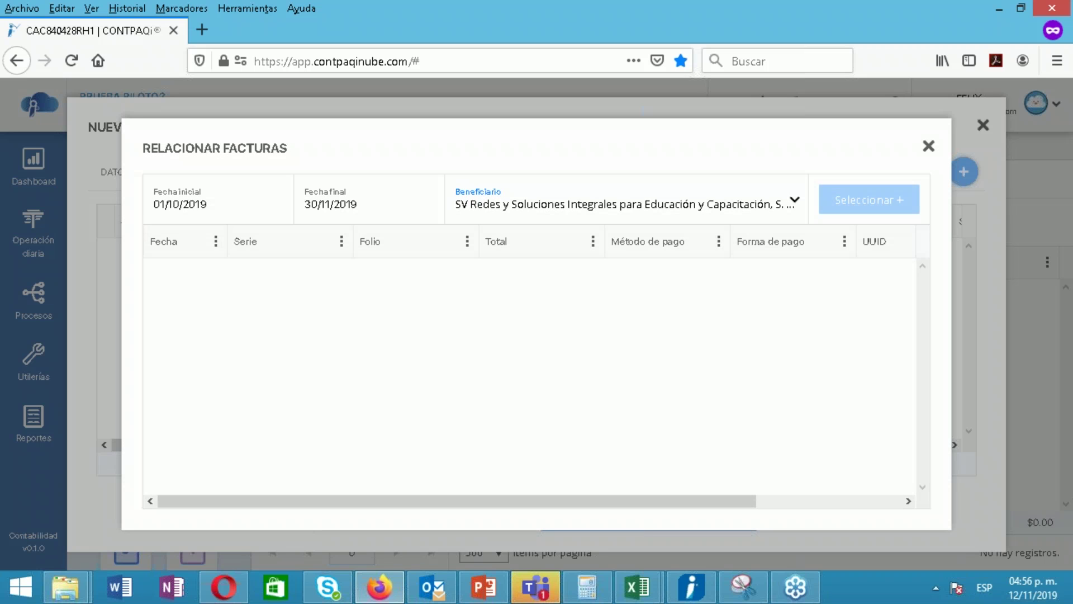
click(263, 211)
drag(180, 204, 175, 204)
click(174, 204)
key(BackSpace)
key(Right)
text(1)
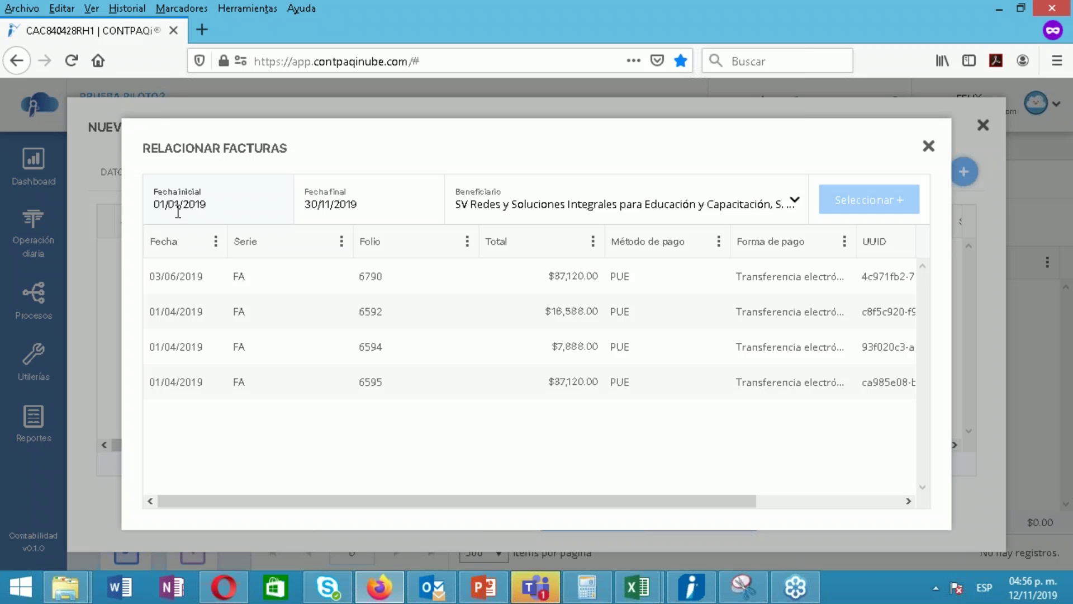
click(498, 274)
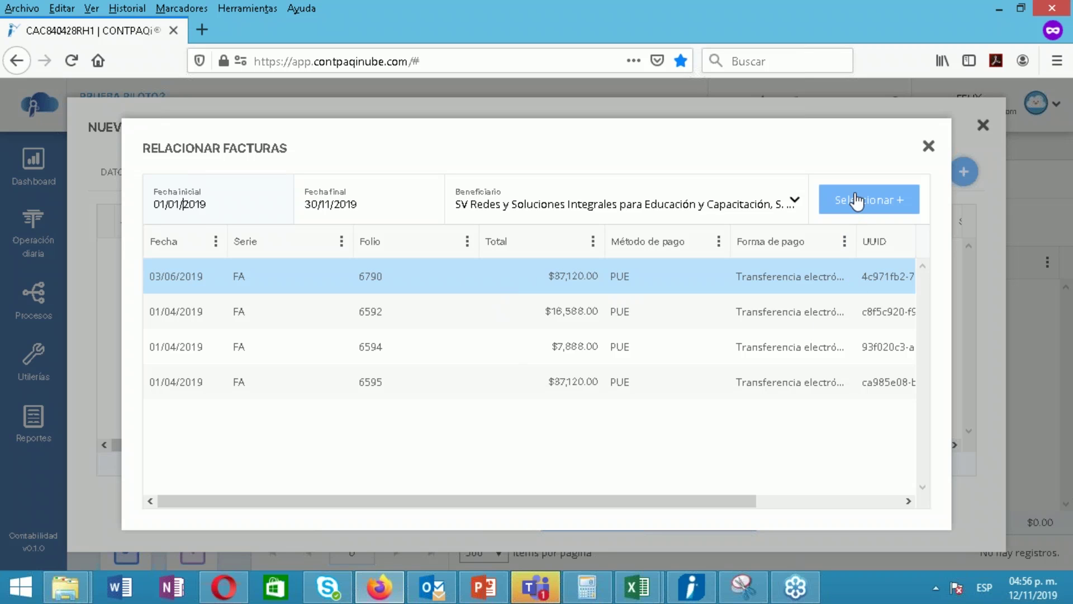
click(834, 212)
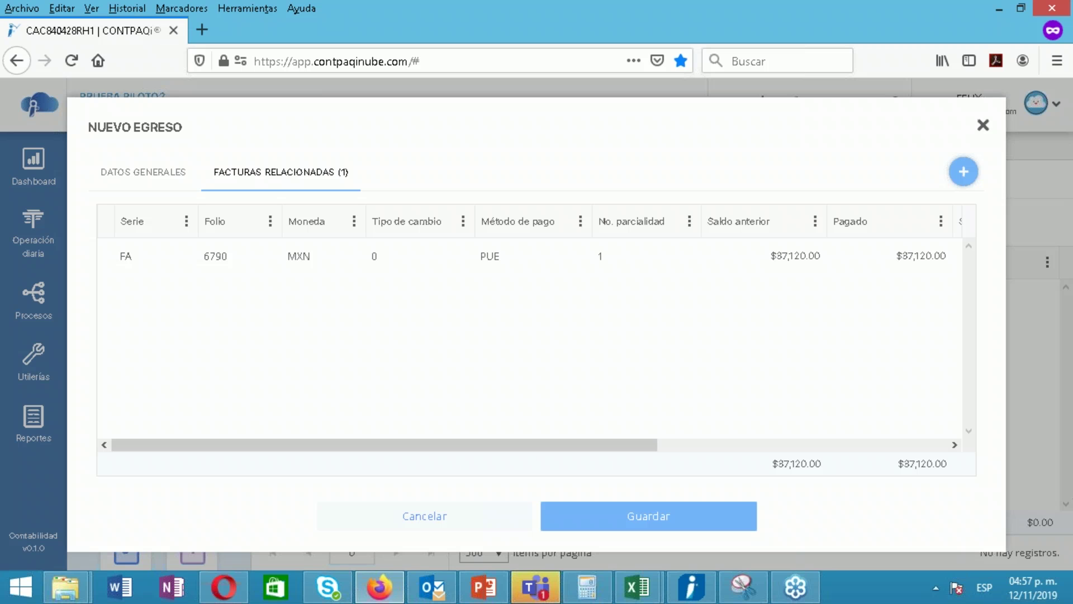
click(151, 179)
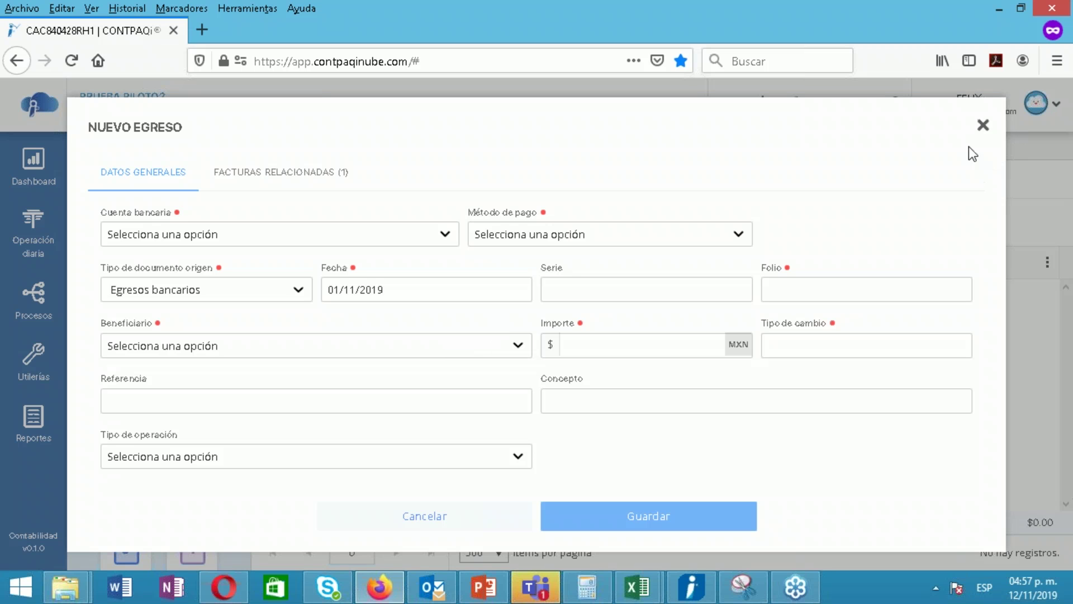
click(982, 130)
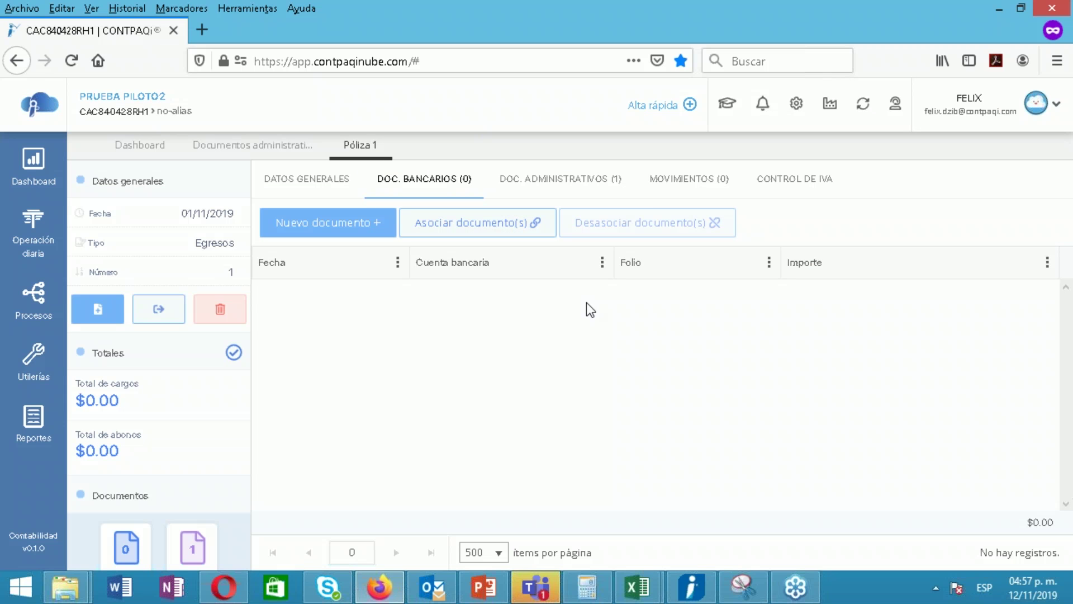
Add a movement charging 14,300 to account 115-01-000 Inventario
click(689, 178)
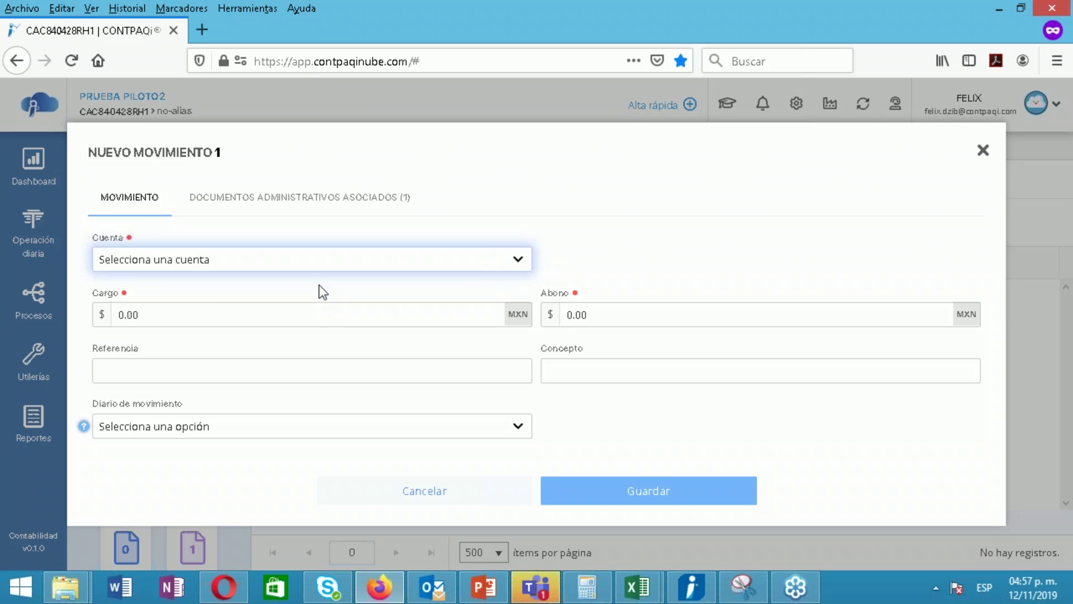
click(332, 263)
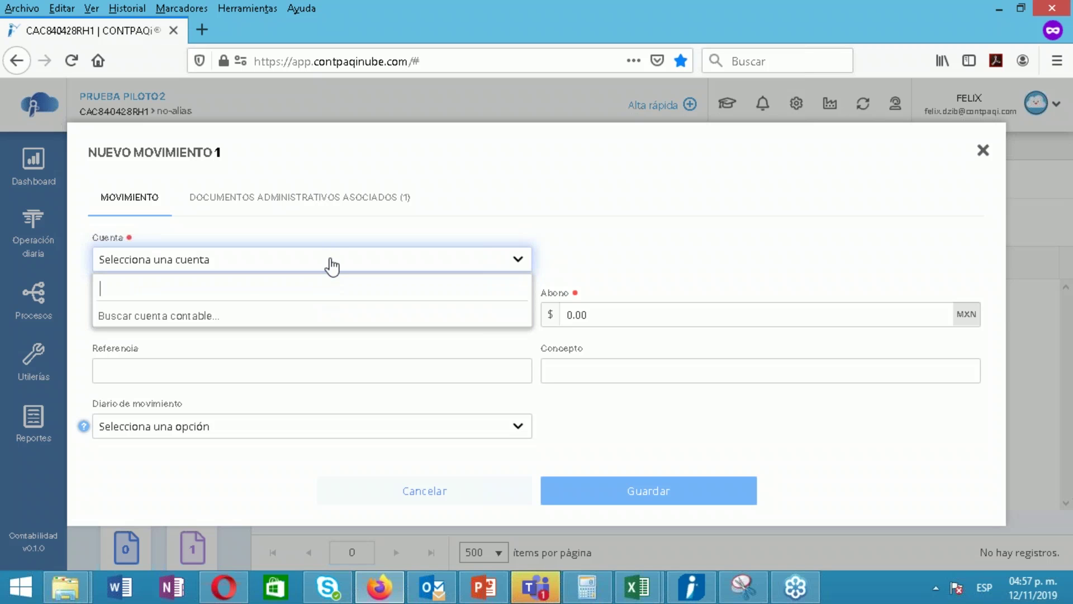
text(IN)
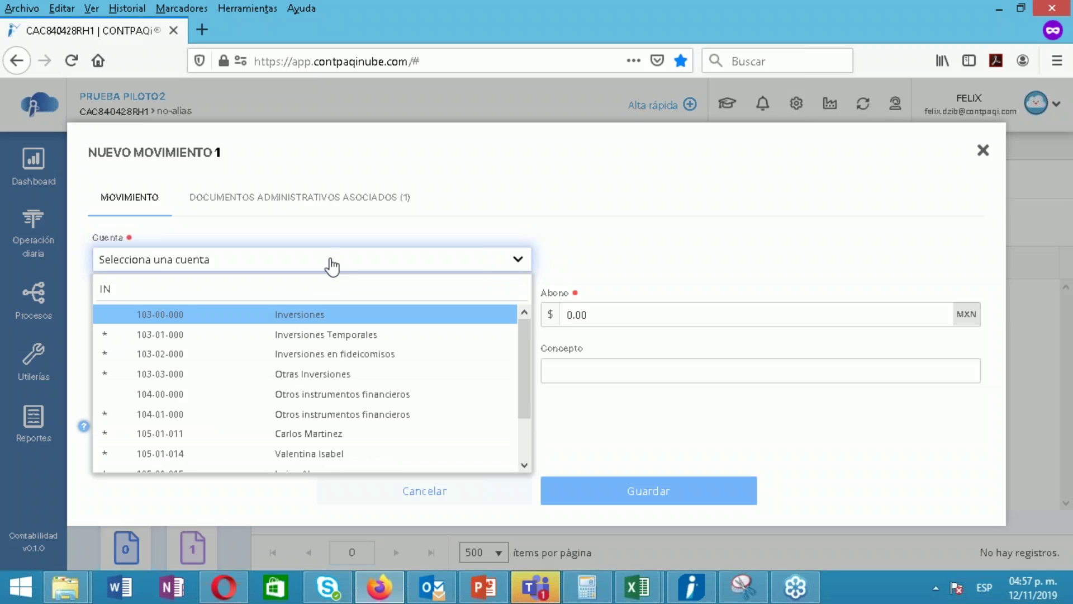
text(V)
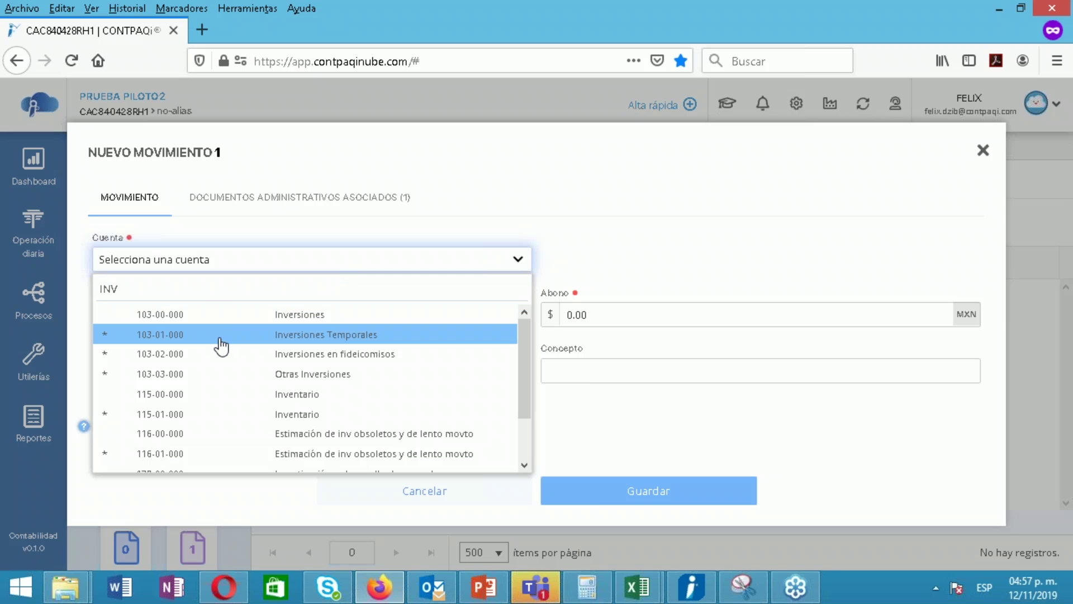
text(EN)
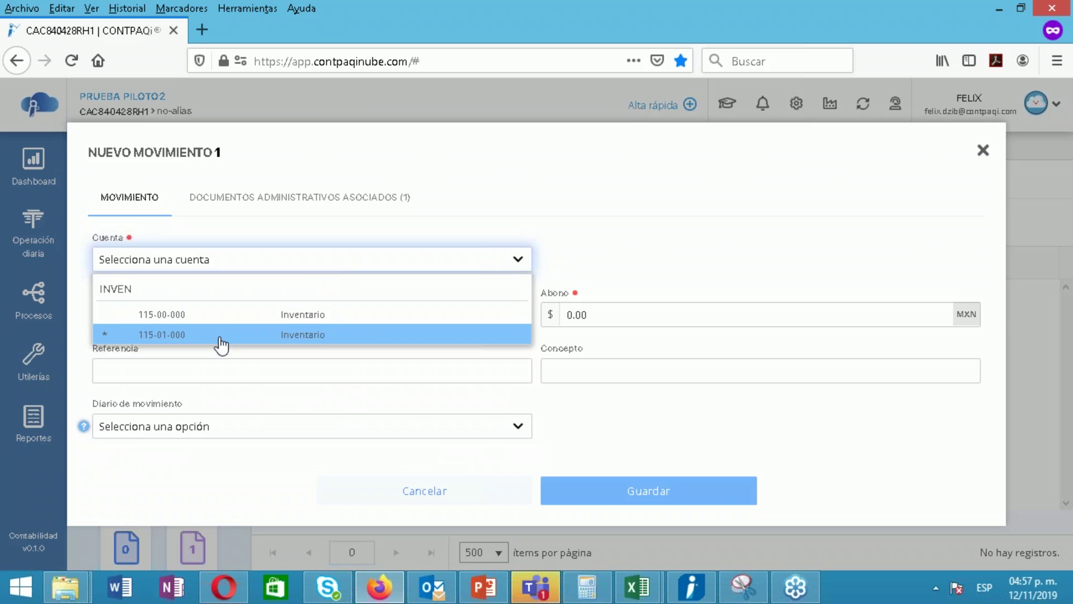
click(220, 342)
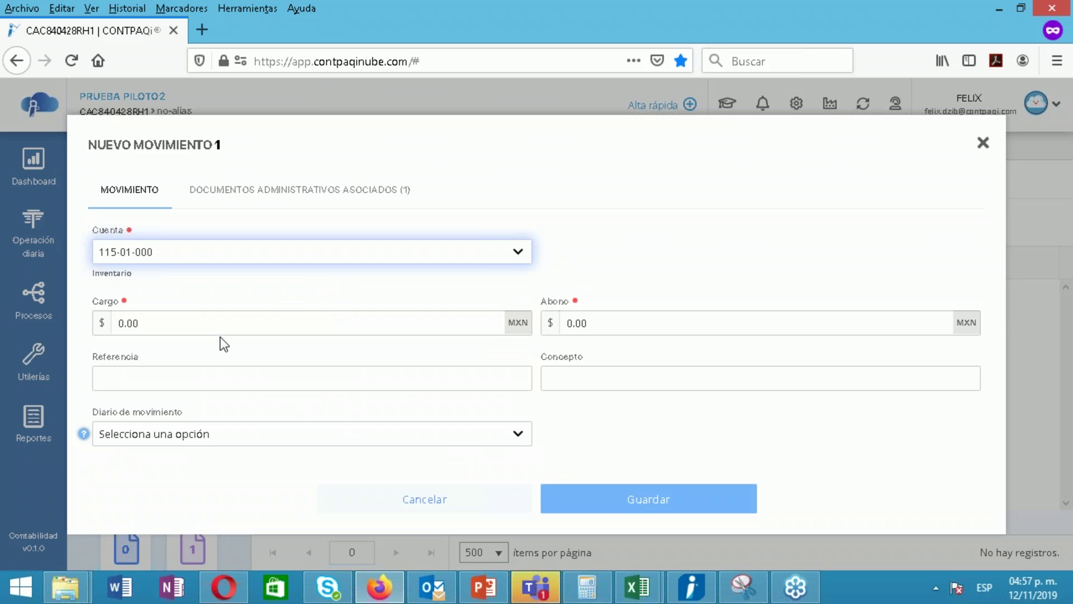
click(252, 325)
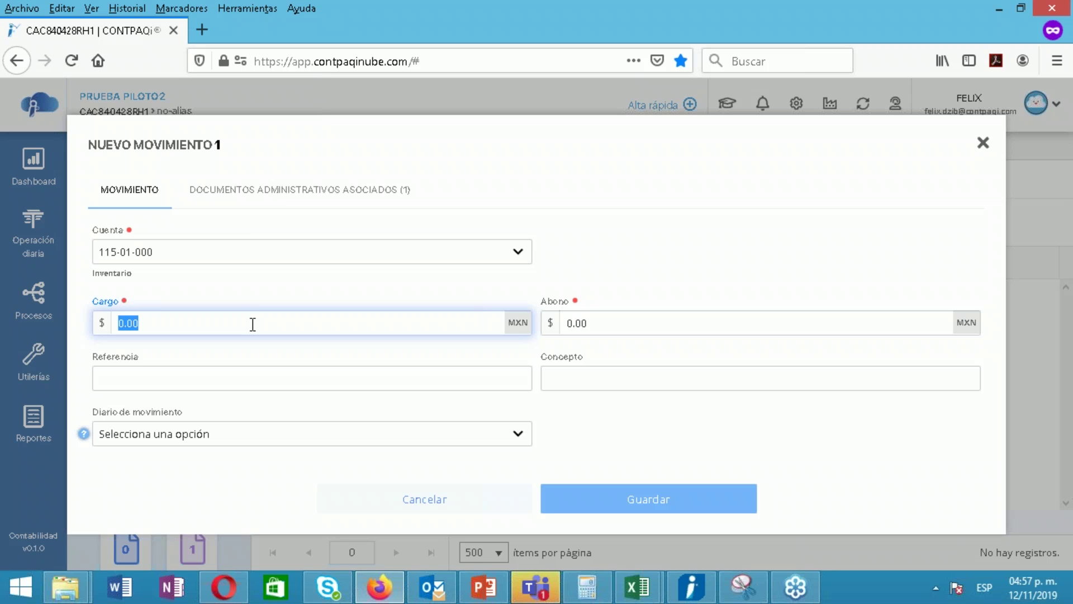
text(14)
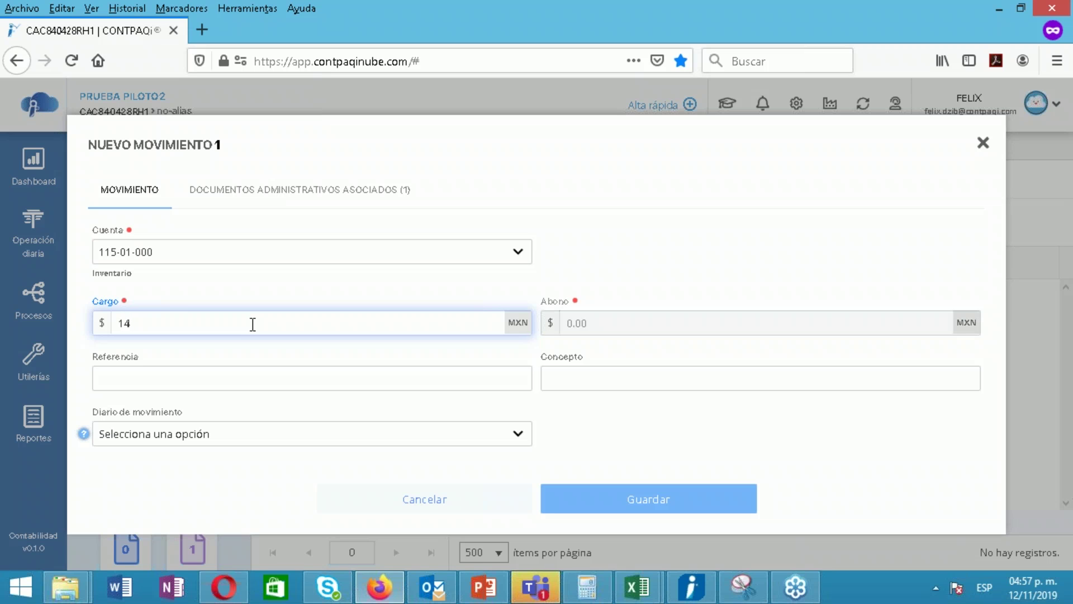
text(,300)
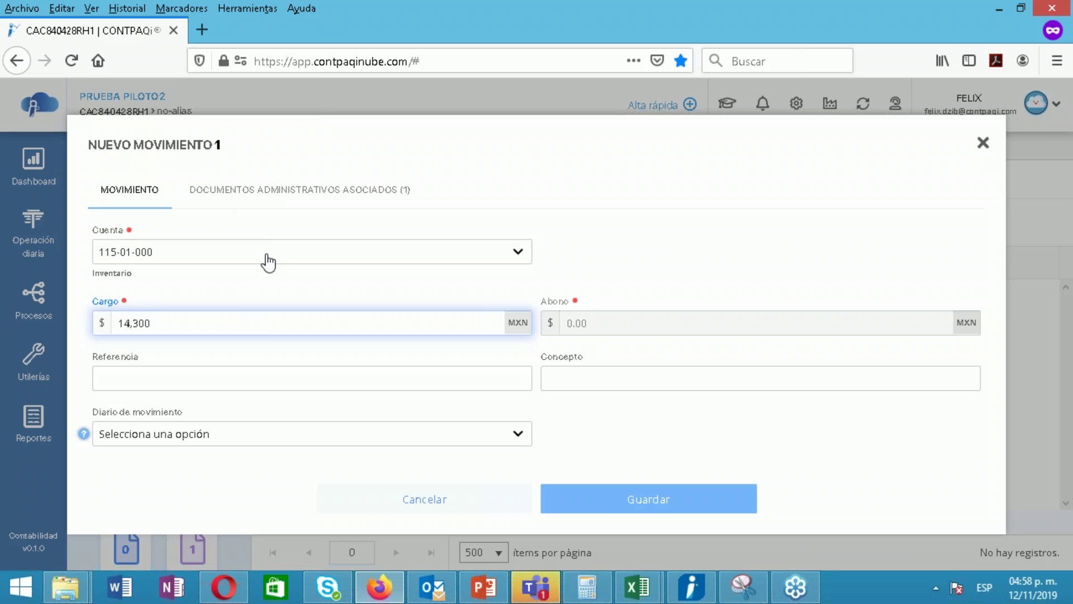
Add a 2,288 charge to the IVA acreditable pagado account 118-01-000
key(Return)
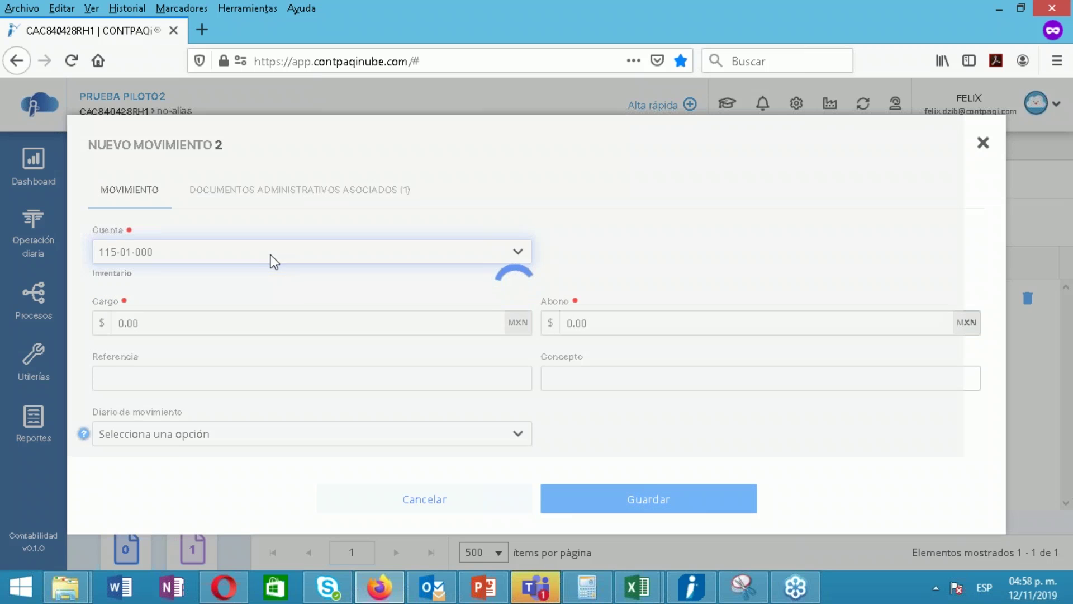
click(271, 255)
text(IV)
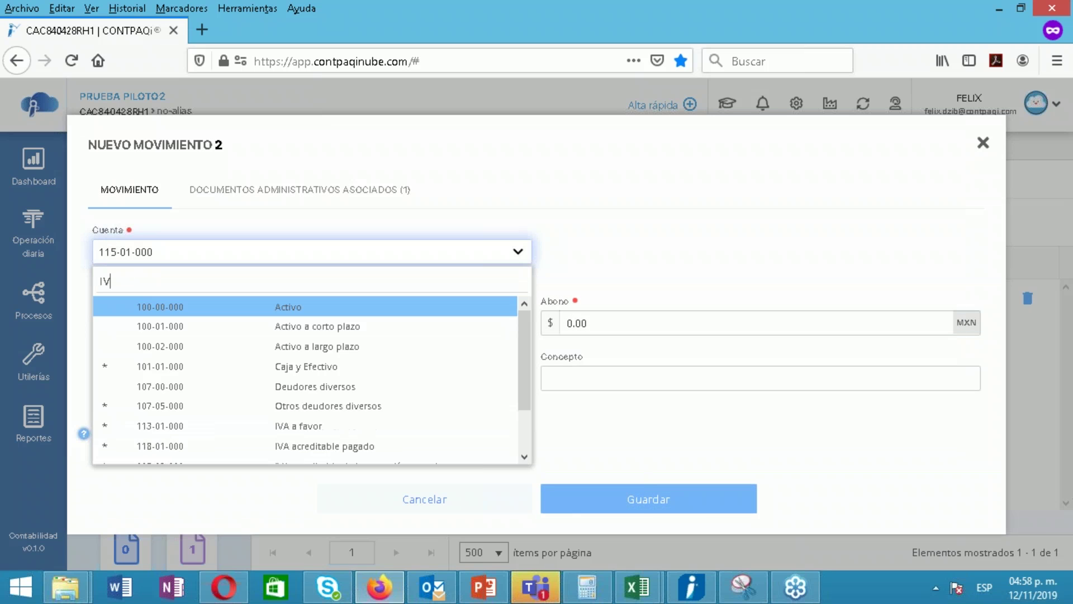
text(A a)
click(256, 333)
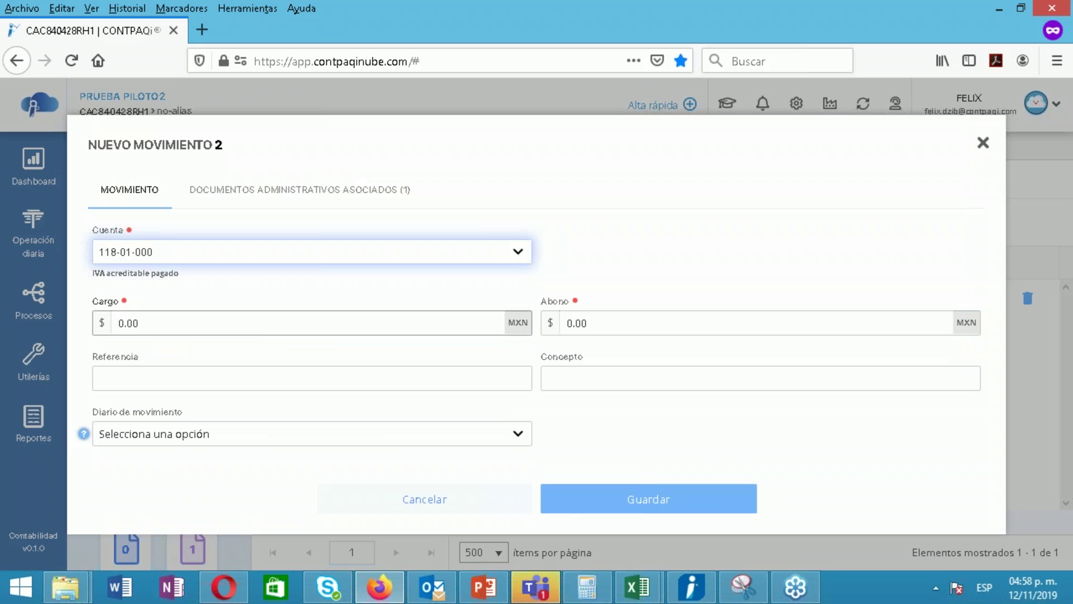
click(139, 323)
text(2,288)
key(Return)
Add a 16,588 credit to HSBC account 102-01-002 and save the three movements
click(376, 261)
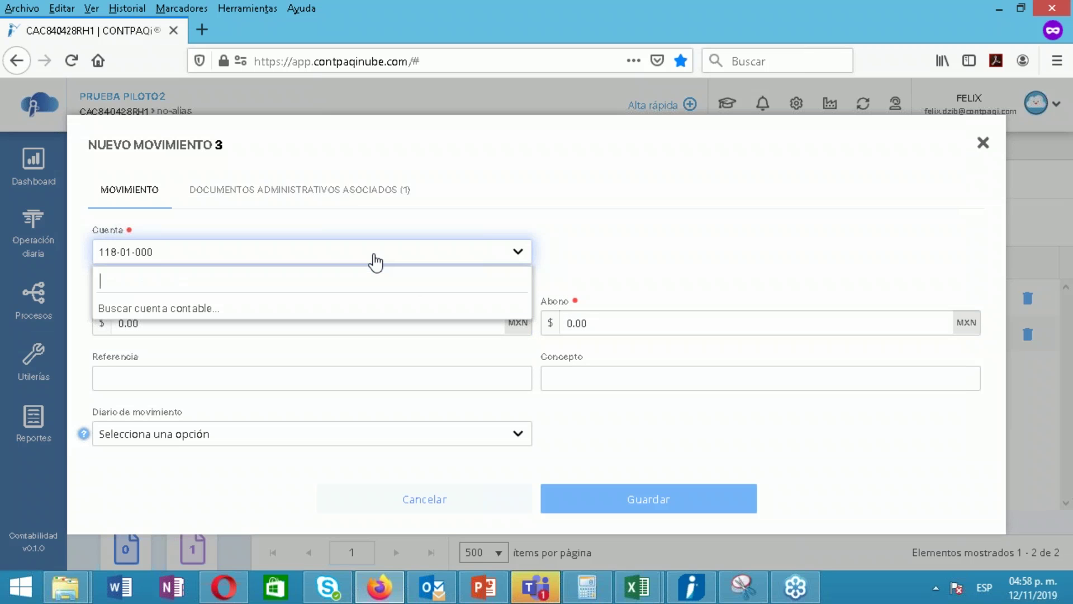
text(HSB)
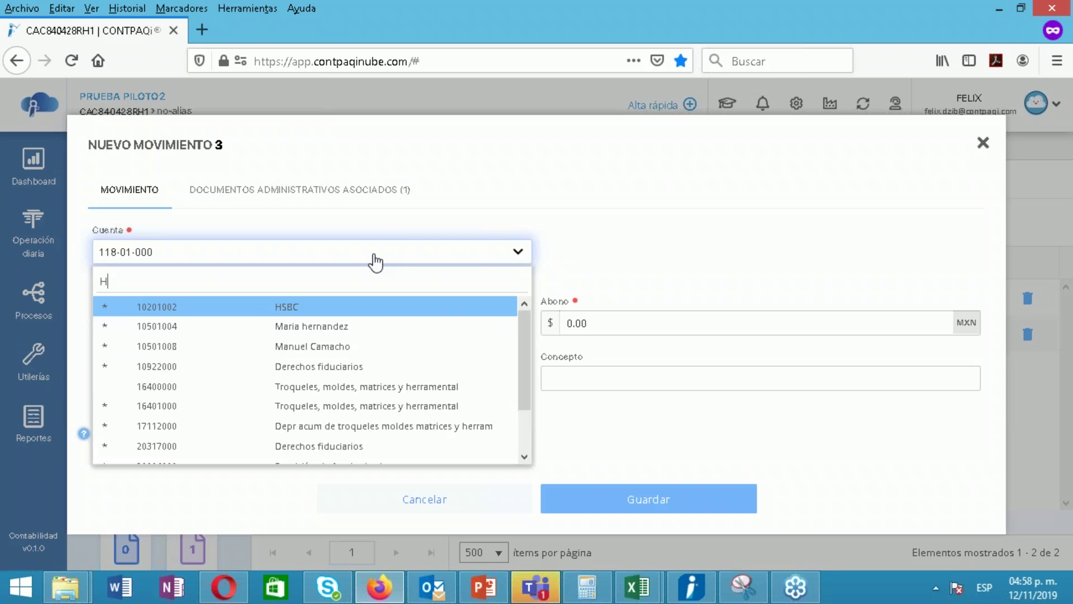
click(350, 309)
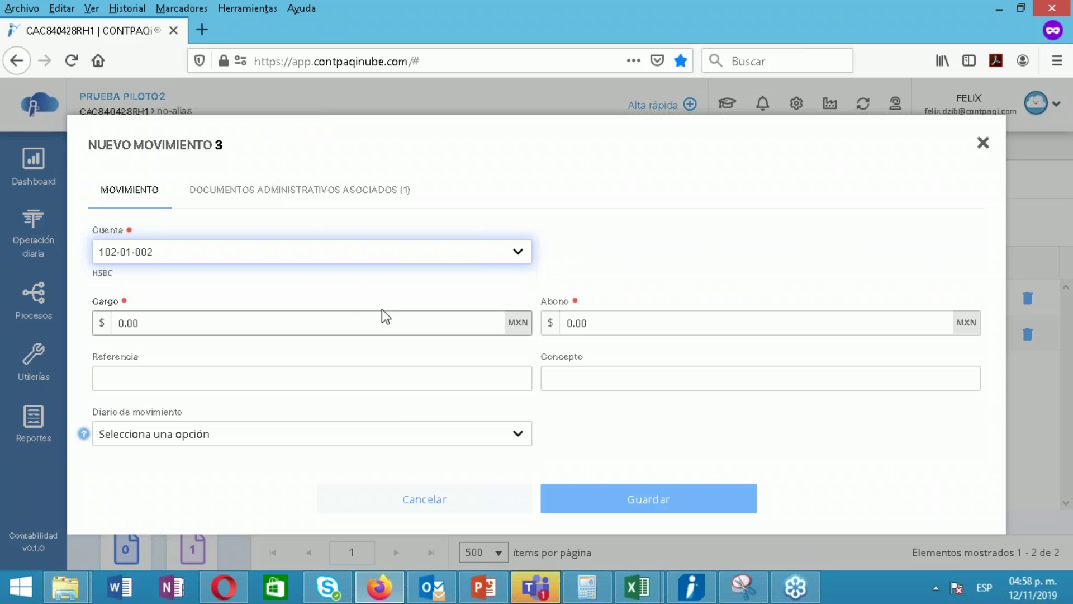
click(626, 329)
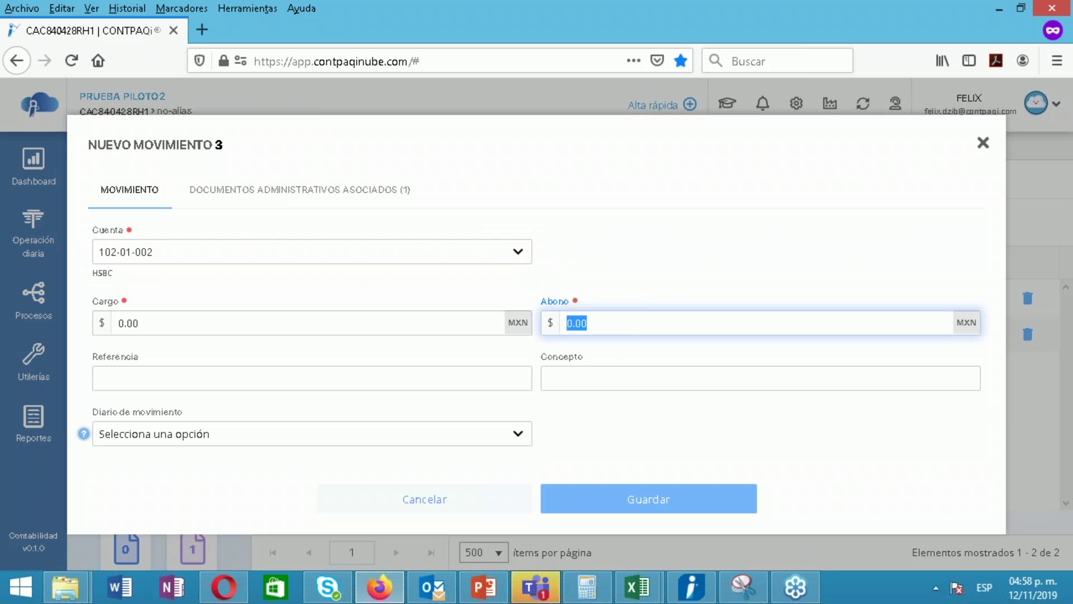
double_click(627, 327)
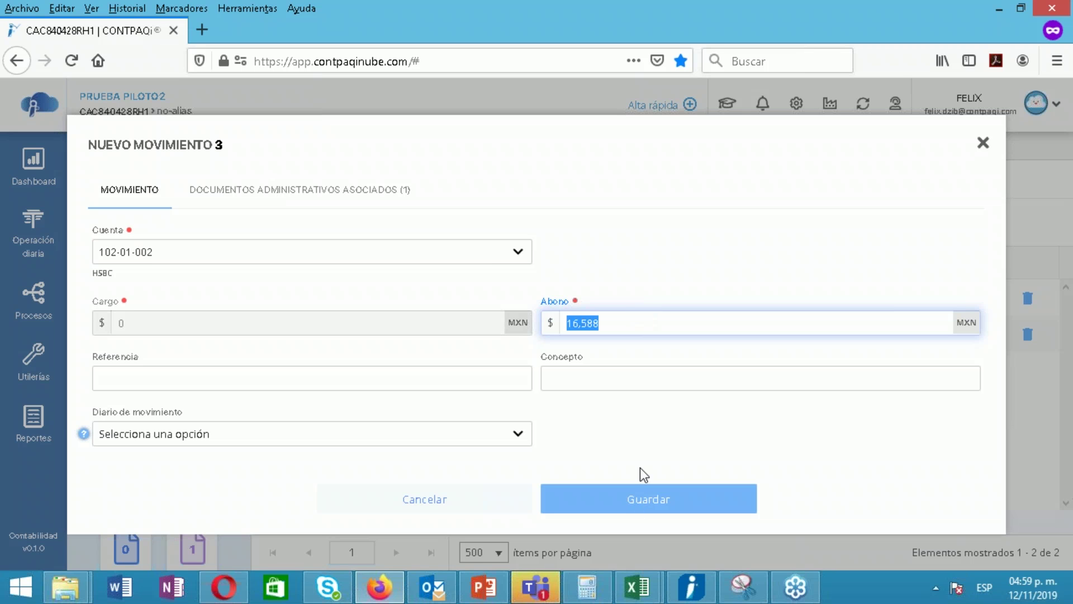
click(632, 502)
key(Return)
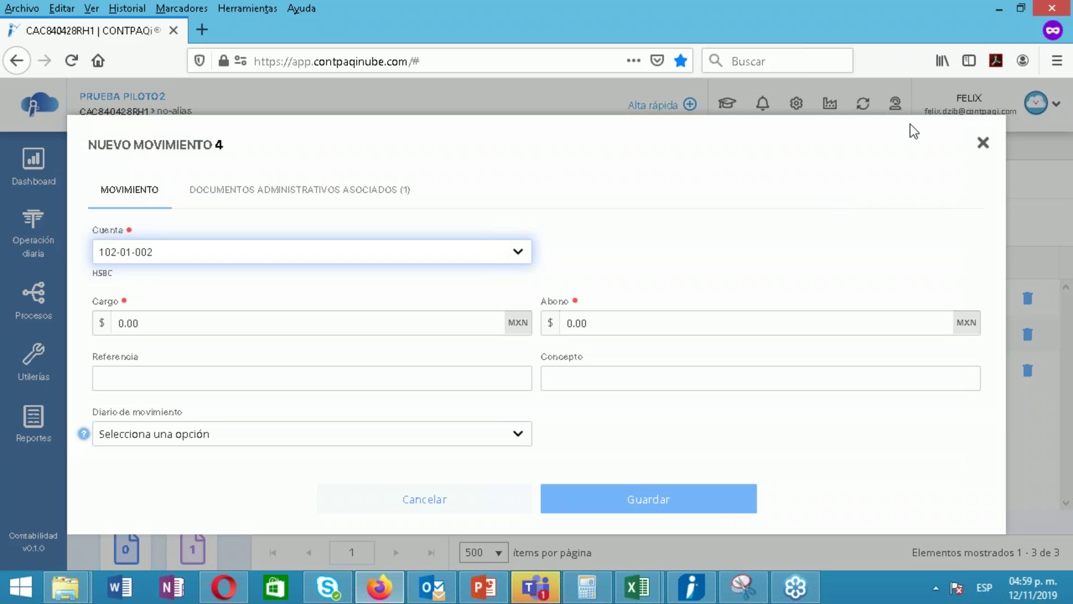
click(982, 143)
click(351, 227)
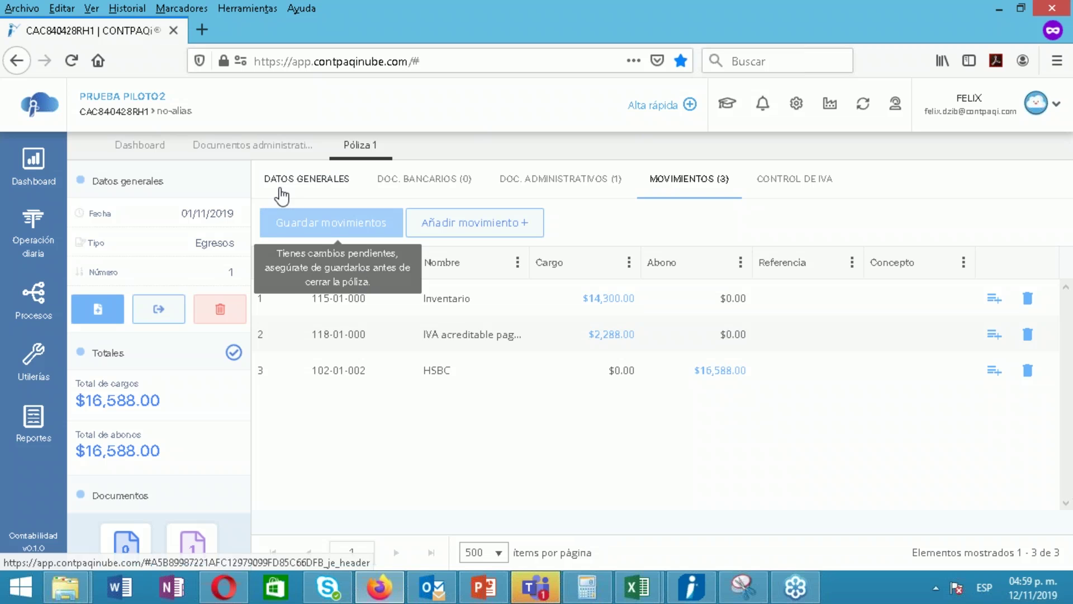
Review header and movements, then auto-break down and save supplier IVA for folio 6592 ($2,288 IVA)
click(279, 182)
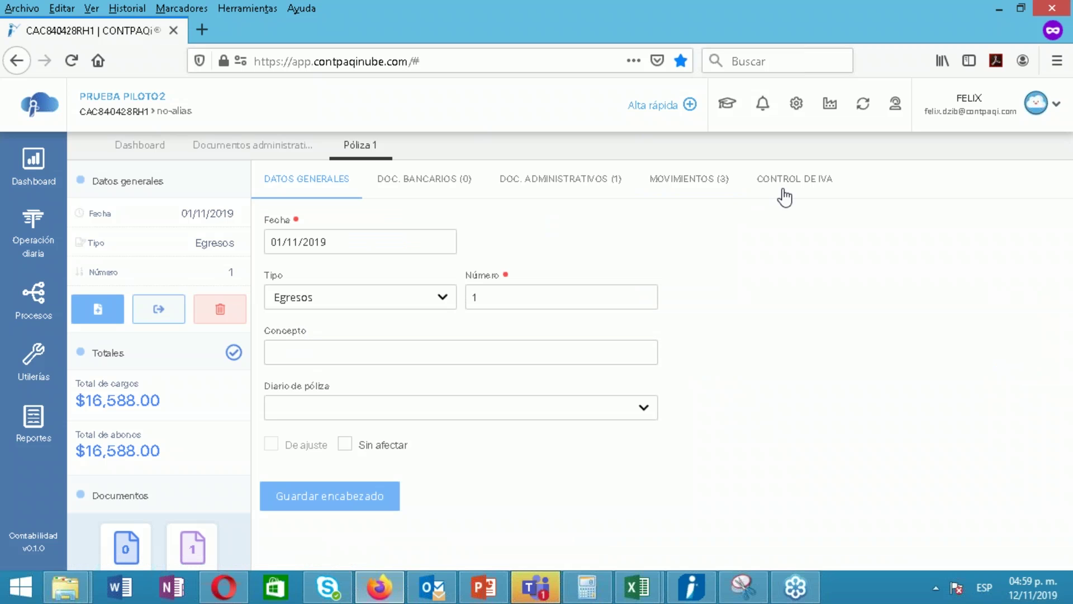
click(782, 191)
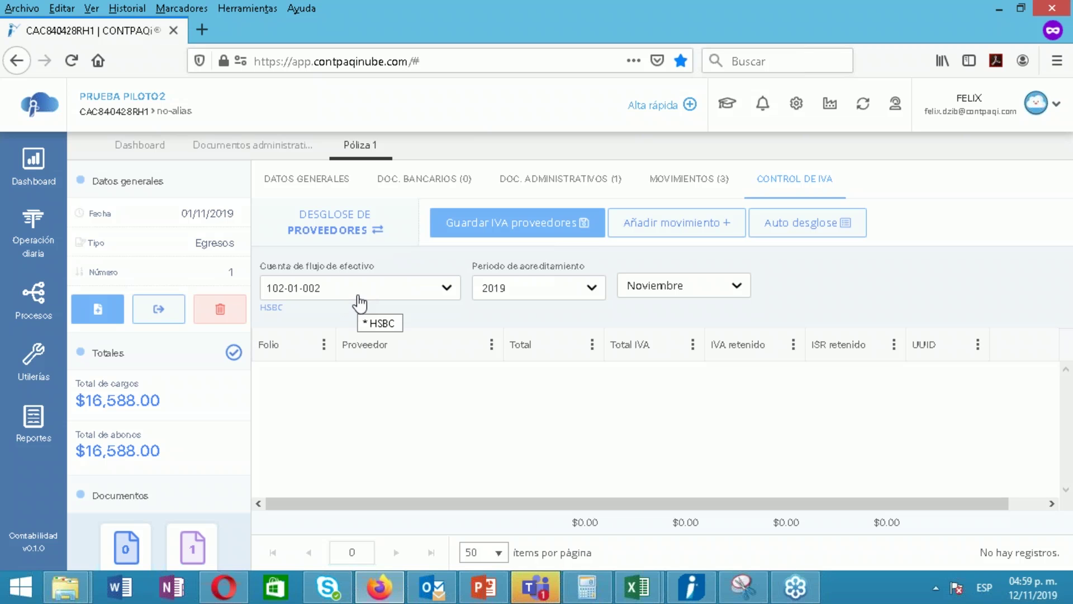
click(687, 181)
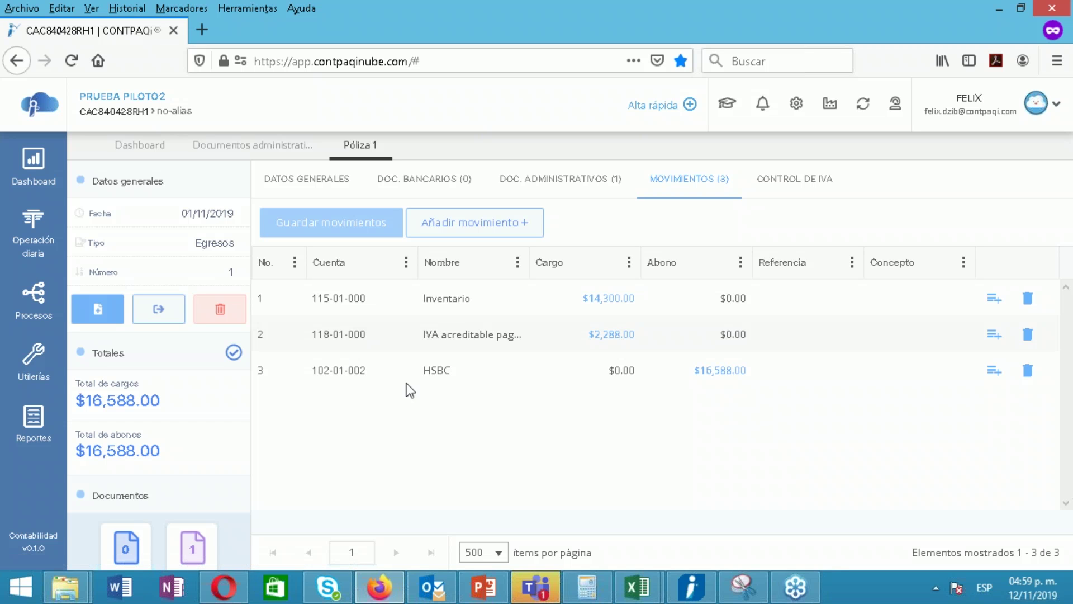
click(787, 179)
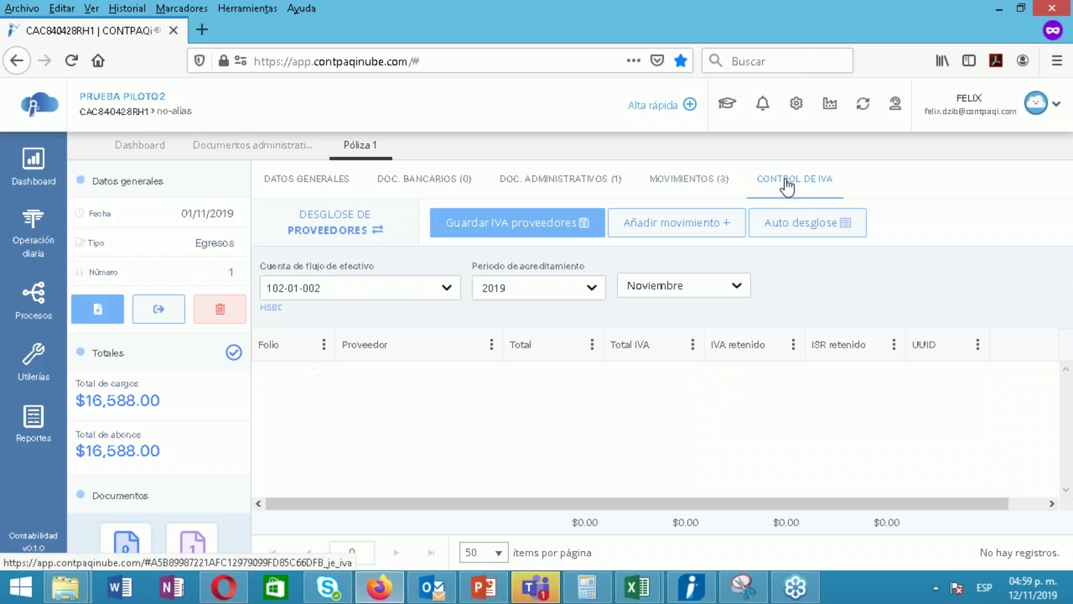
click(785, 225)
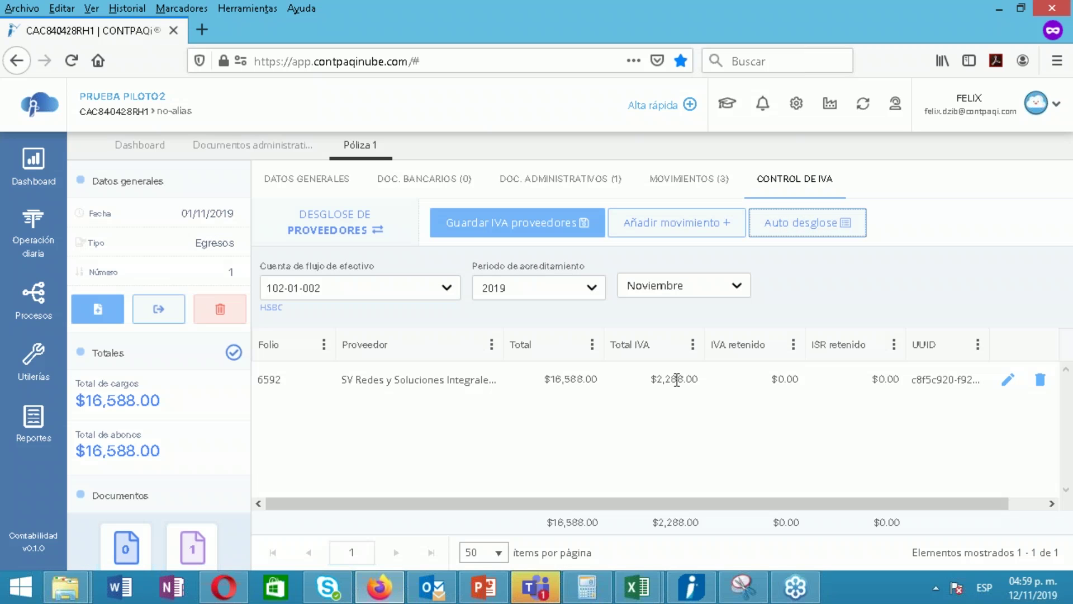
click(475, 231)
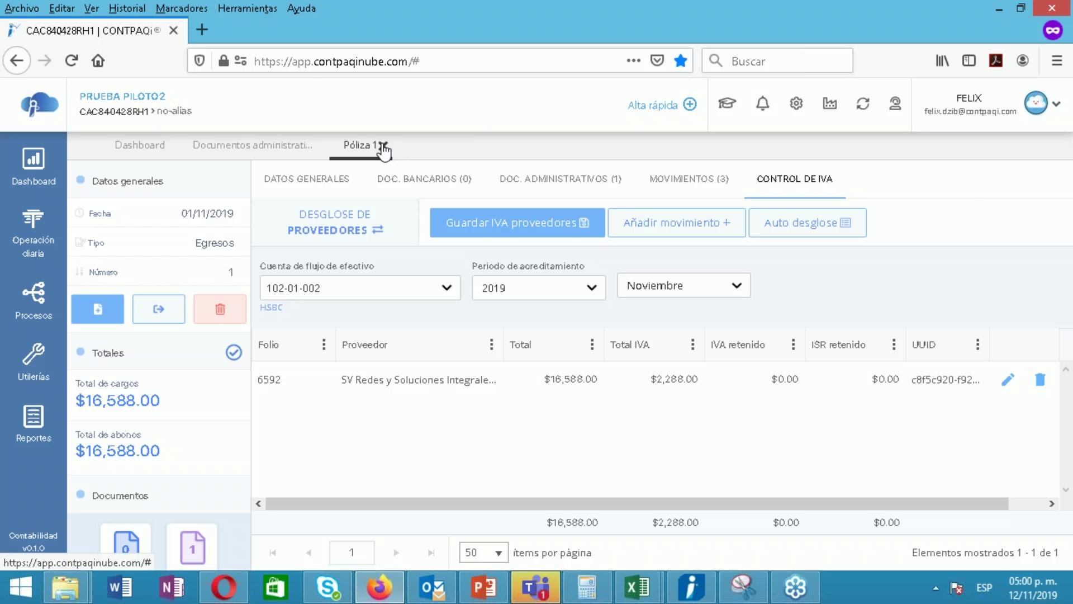
Close the Póliza 1 and Documentos administrativos tabs and go to Operación diaria > Catálogos
click(383, 147)
click(318, 146)
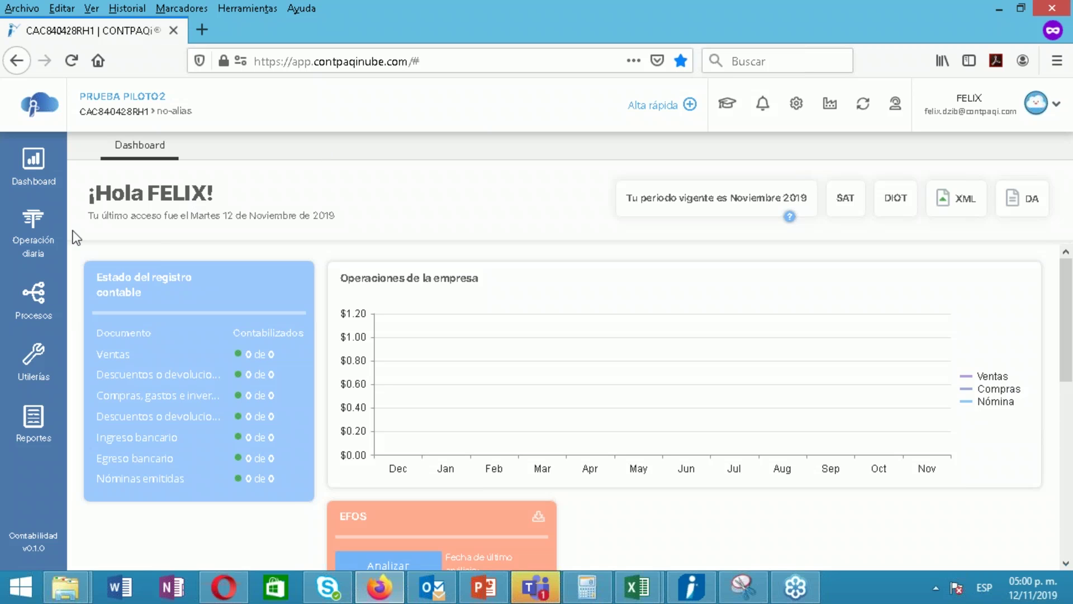
click(39, 235)
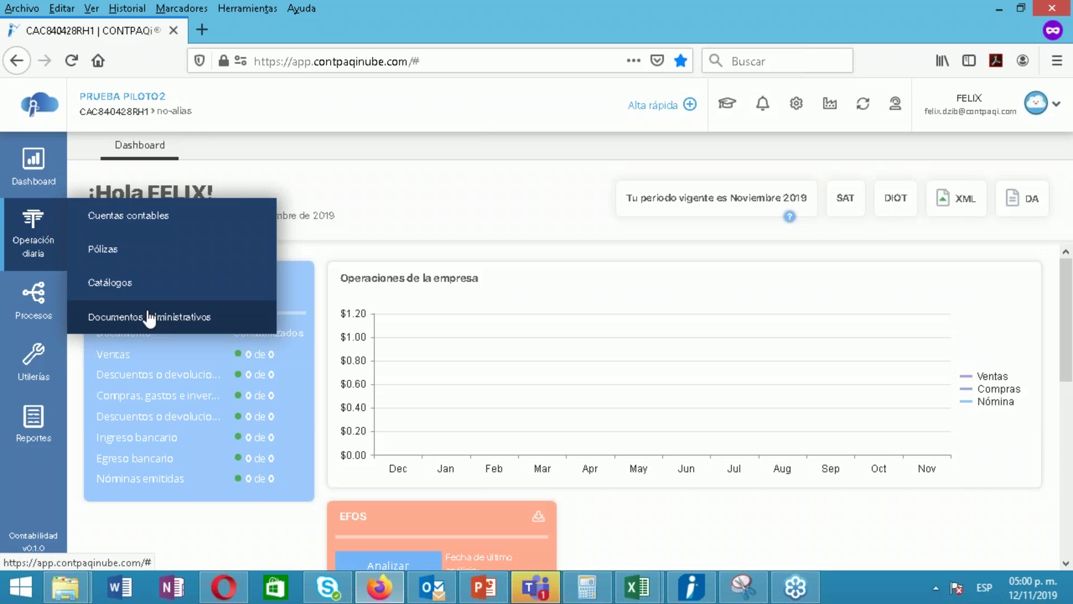
click(120, 292)
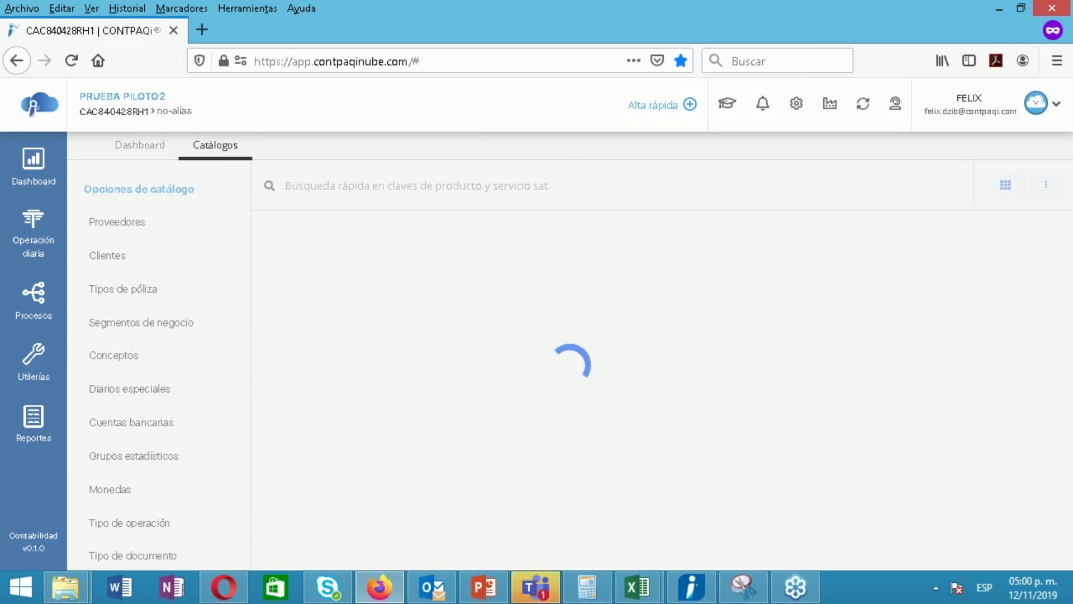
Browse the Tipo de documento catalog, e.g. Facturas based on Ventas
drag(242, 482, 247, 542)
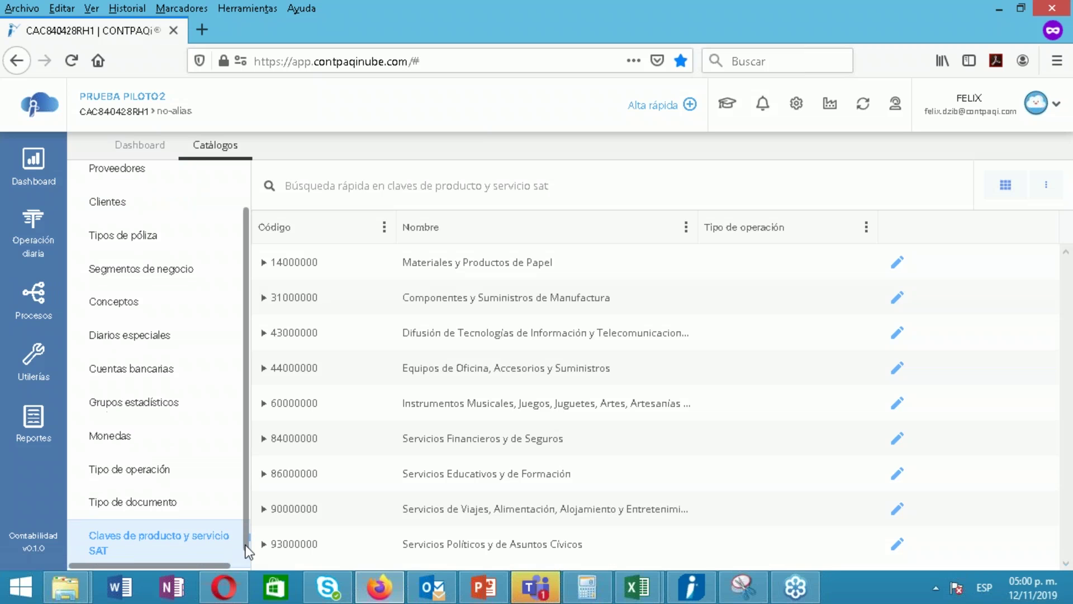
click(144, 507)
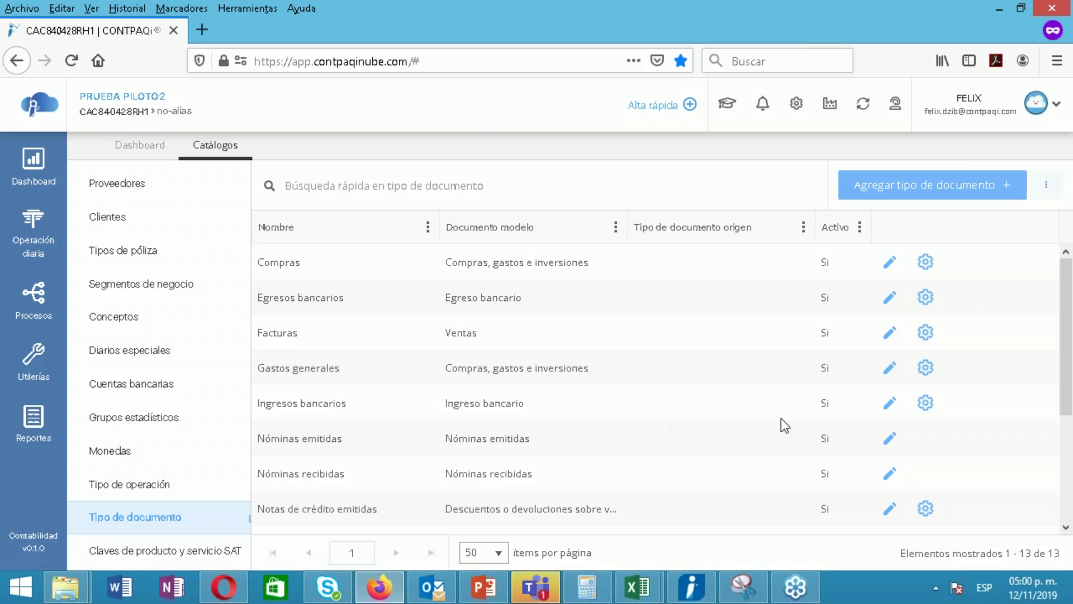
mouse_move(1068, 366)
mouse_down()
mouse_move(1067, 482)
mouse_move(1068, 364)
mouse_up()
scroll(482, 318, down, 3)
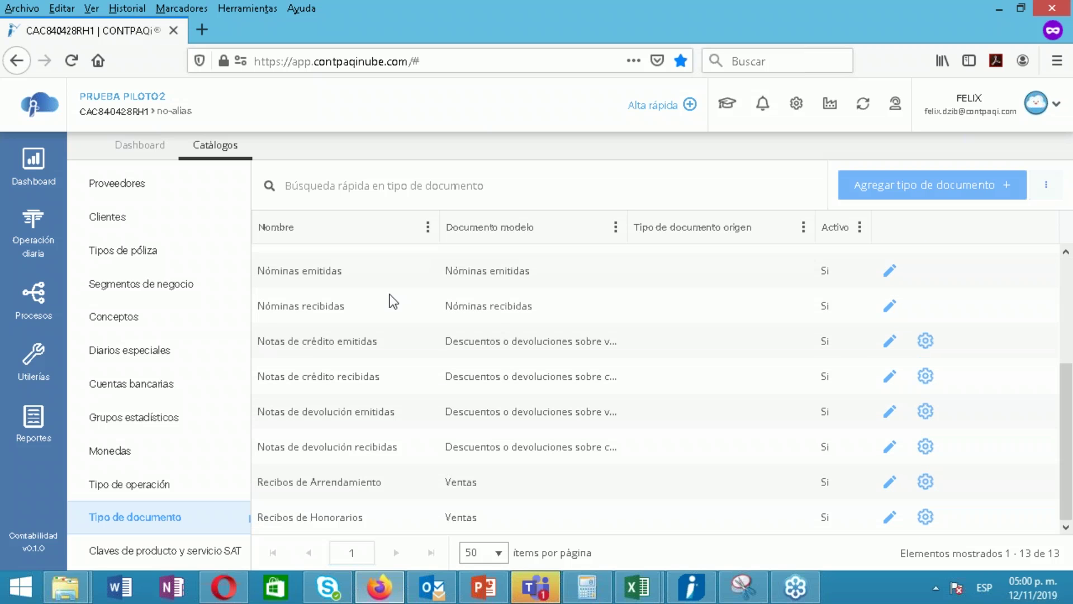
drag(1065, 470, 1055, 358)
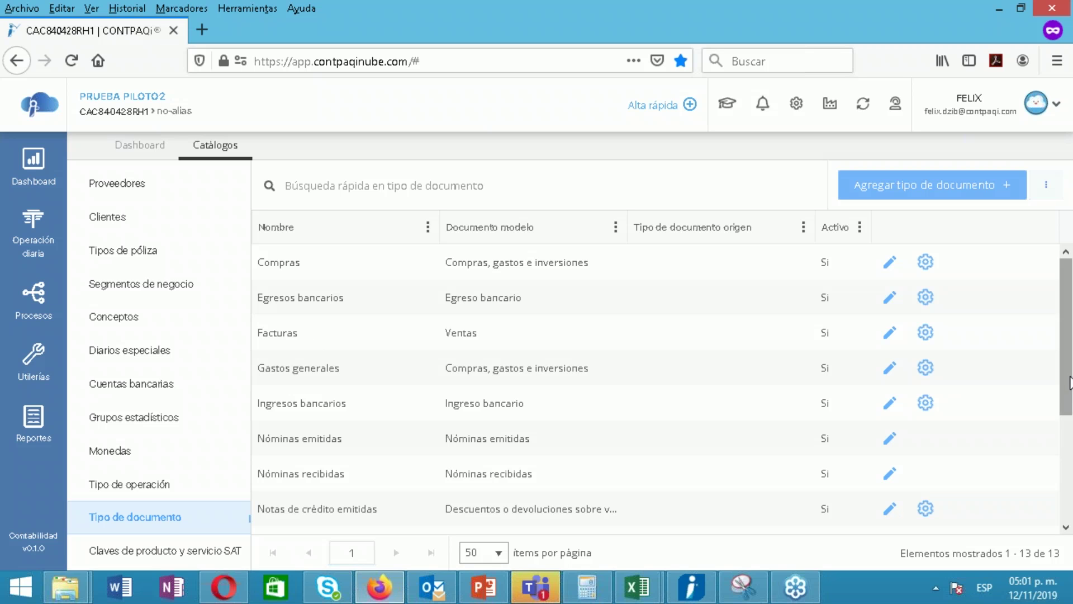
drag(1067, 406, 1062, 511)
click(1062, 336)
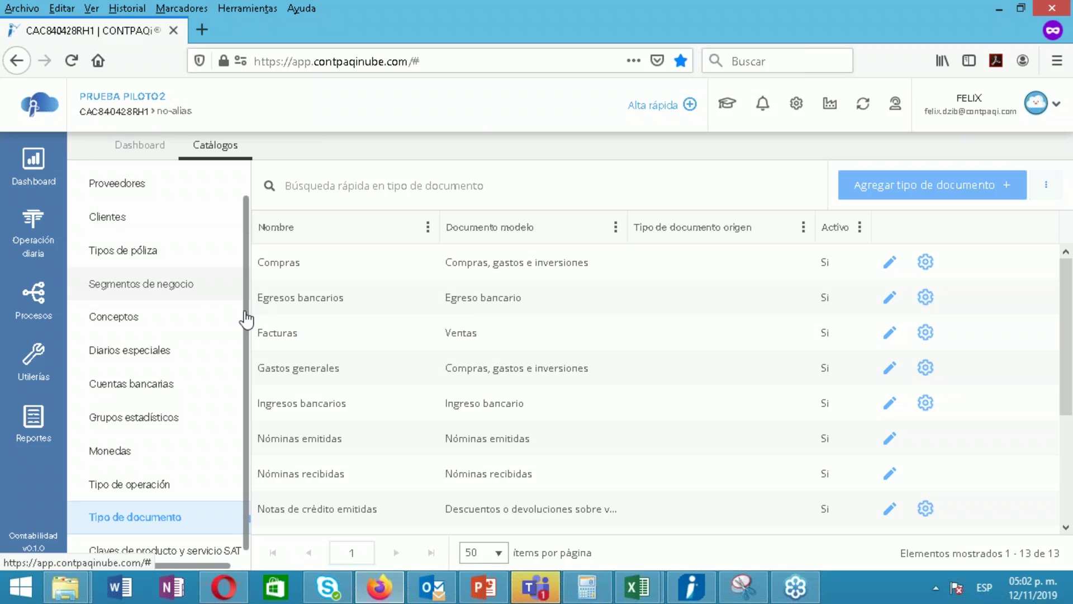
Show the Clientes catalog with its 28 clients
scroll(249, 328, up, 1)
scroll(249, 329, up, 2)
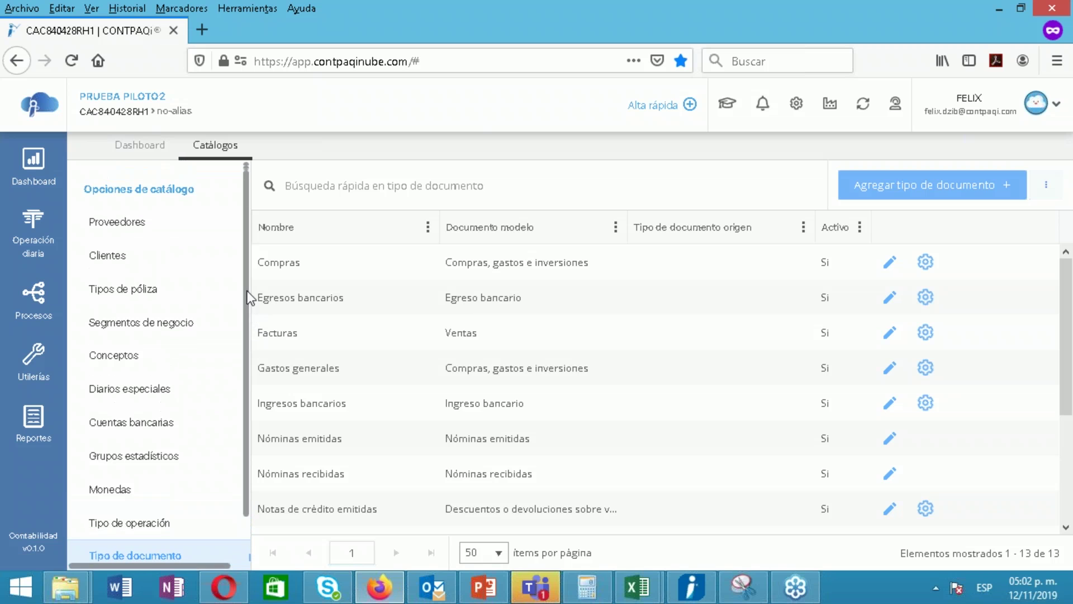
click(128, 261)
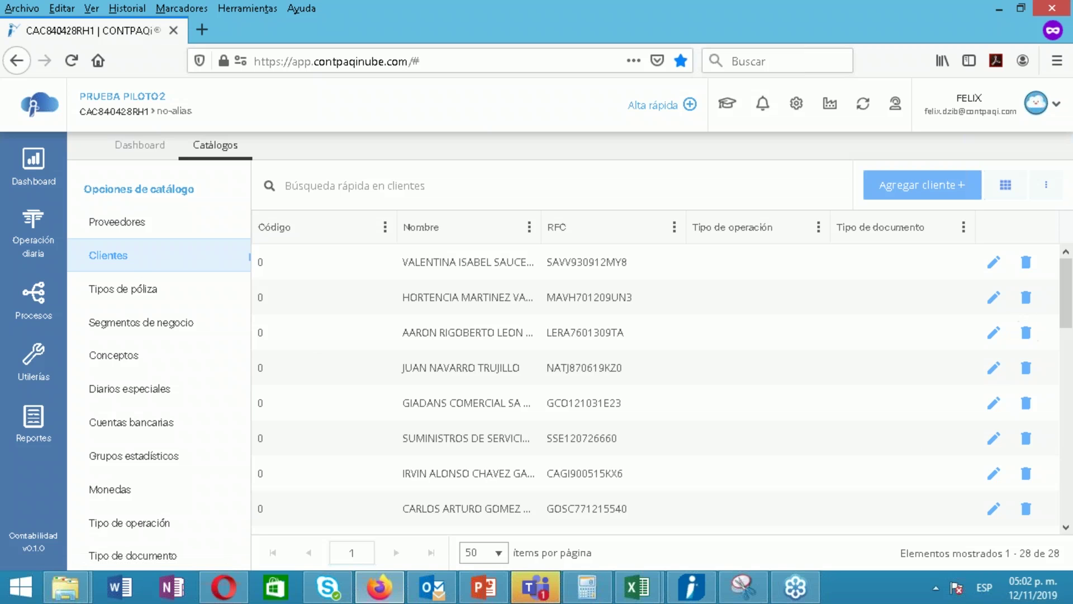
Set the sixth client's Tipo de documento to Facturas and save
mouse_move(1068, 316)
mouse_down()
mouse_move(1061, 536)
mouse_move(1052, 329)
mouse_up()
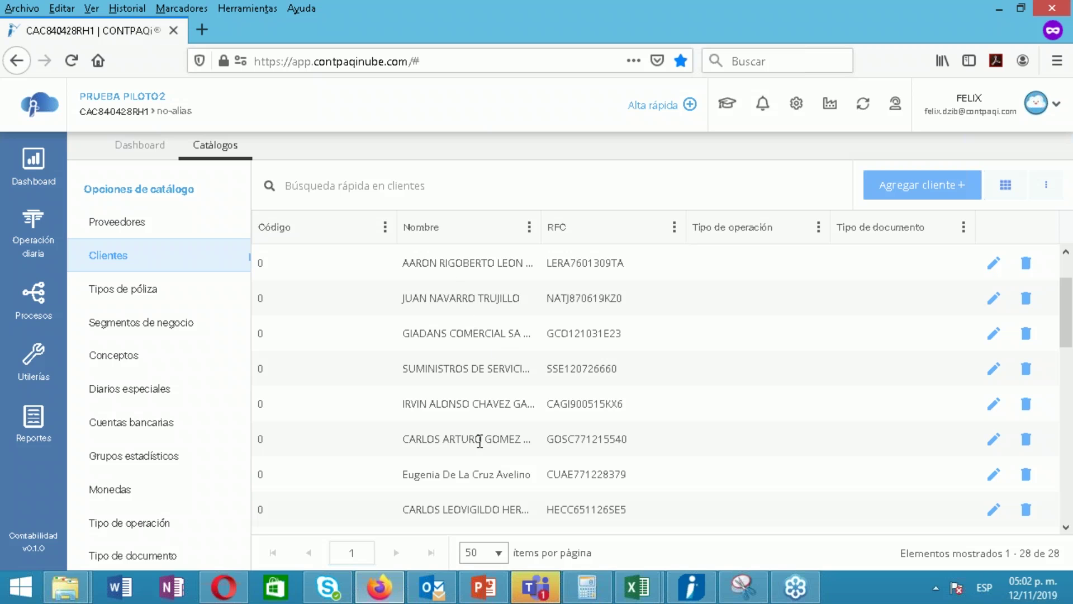
double_click(454, 442)
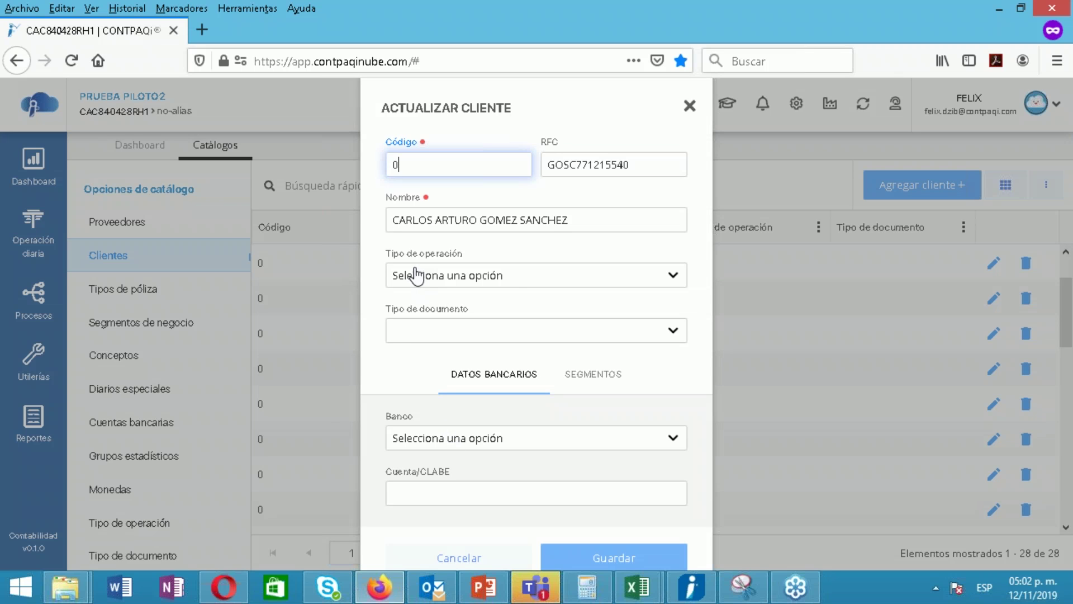
click(414, 335)
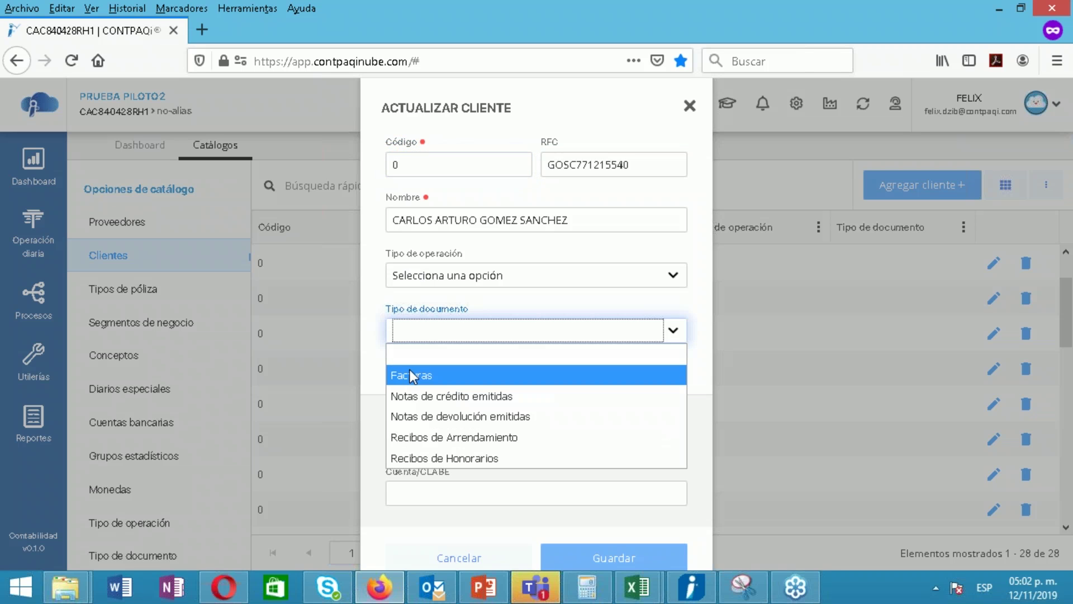
click(412, 376)
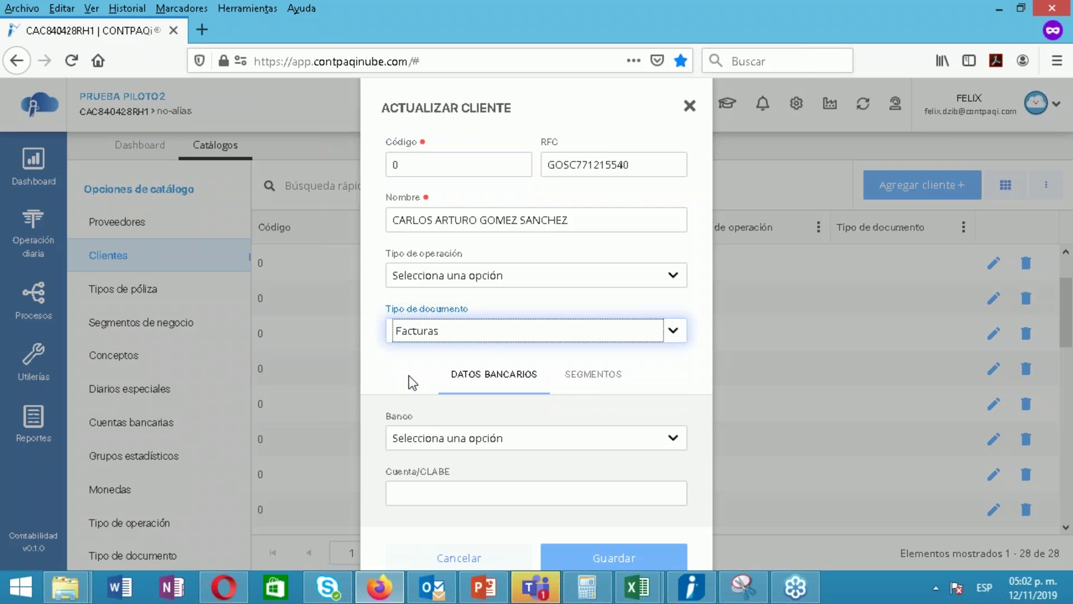
click(615, 568)
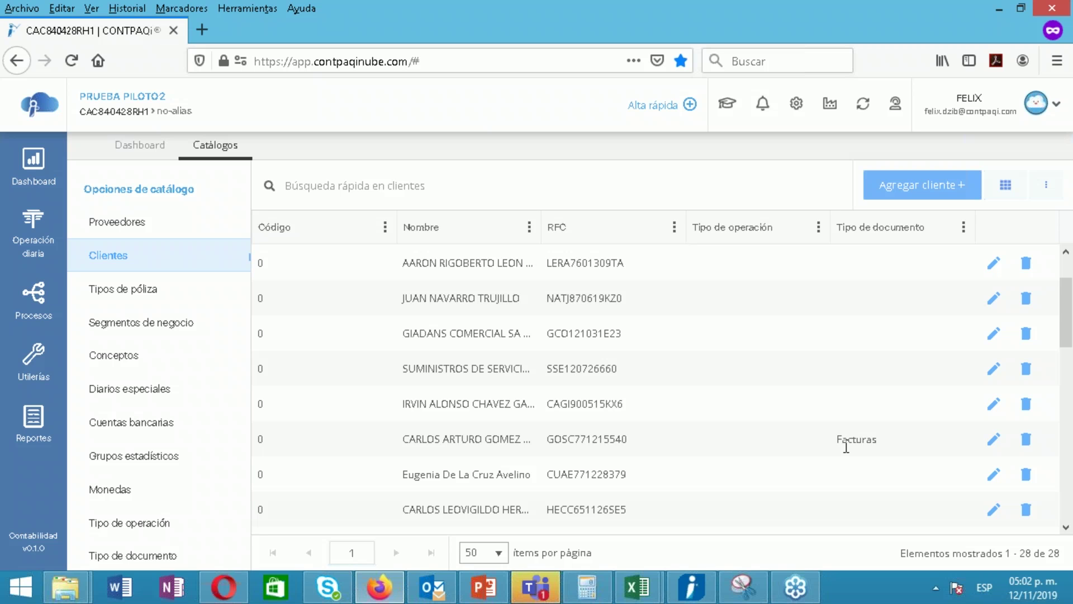
Reopen the client, review Tipo de operación, and close it without changes
double_click(844, 444)
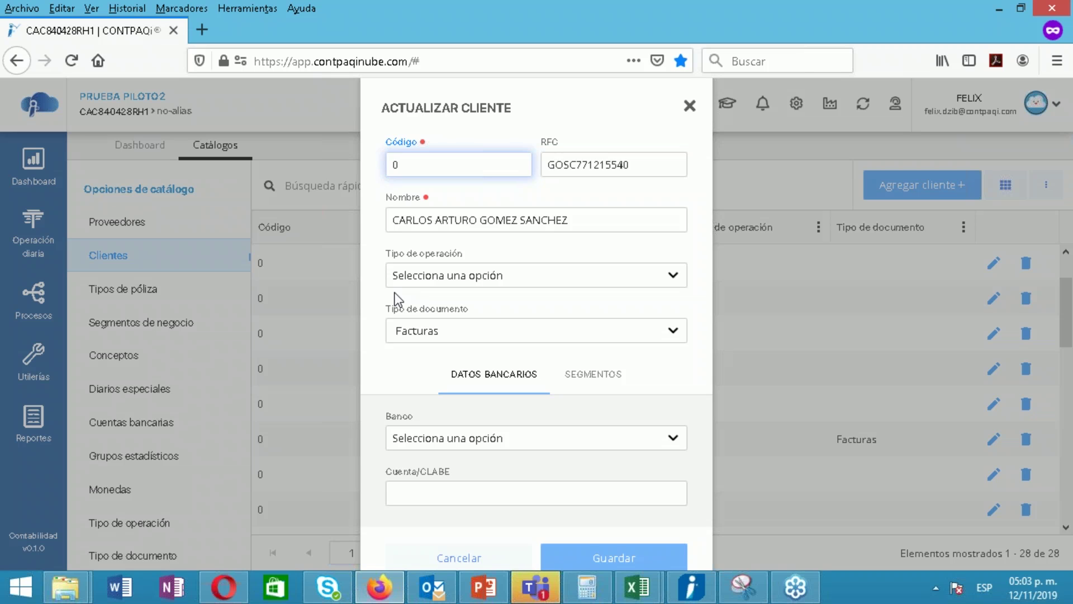
click(456, 276)
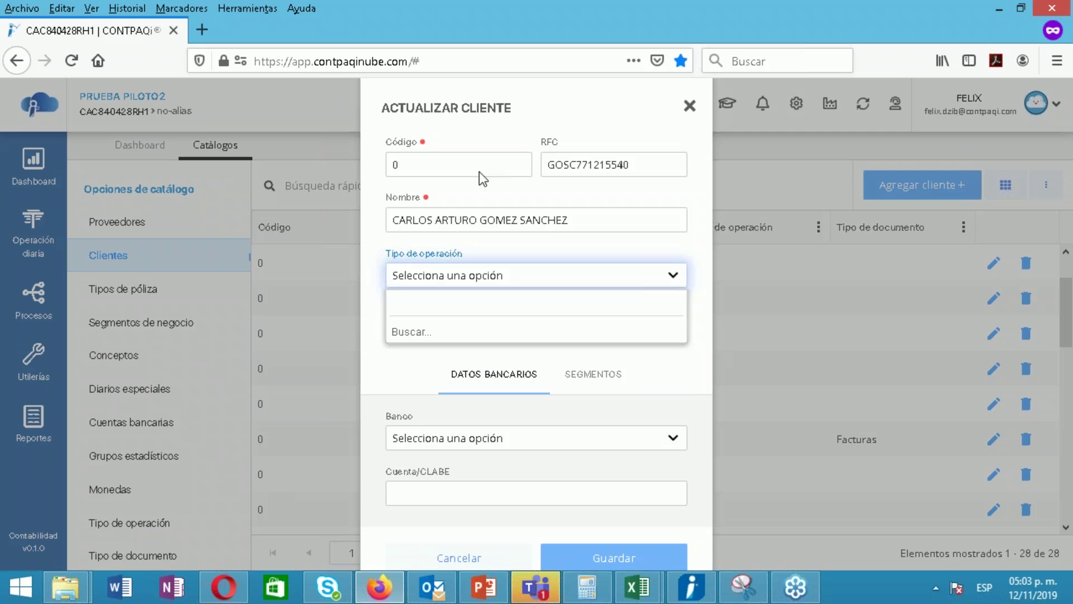
click(690, 105)
click(690, 105)
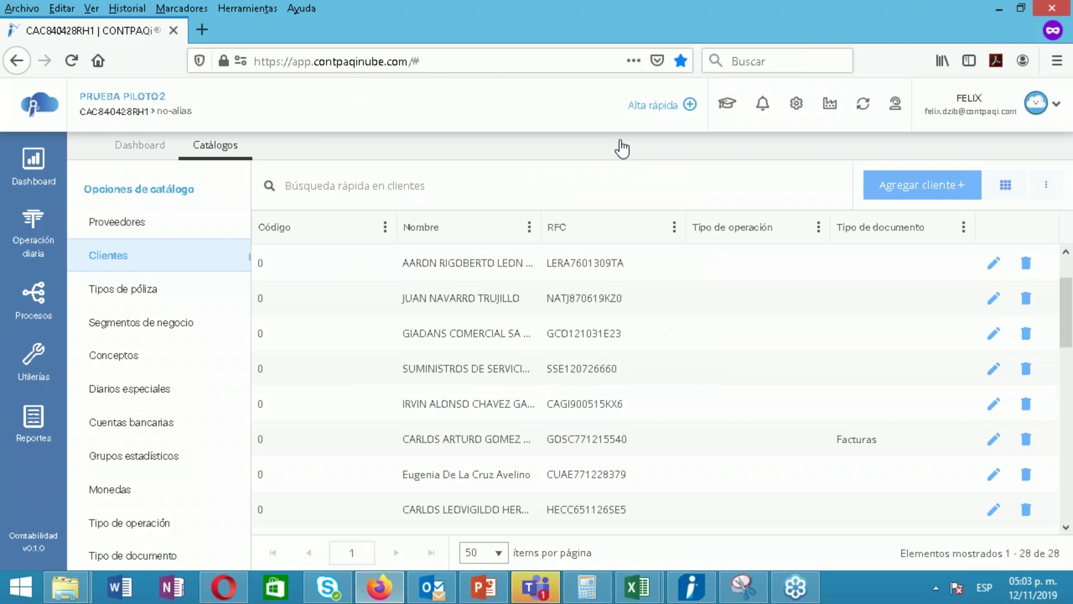
In Proveedores, edit the hotel supplier and pick Gastos generales as document type
click(171, 230)
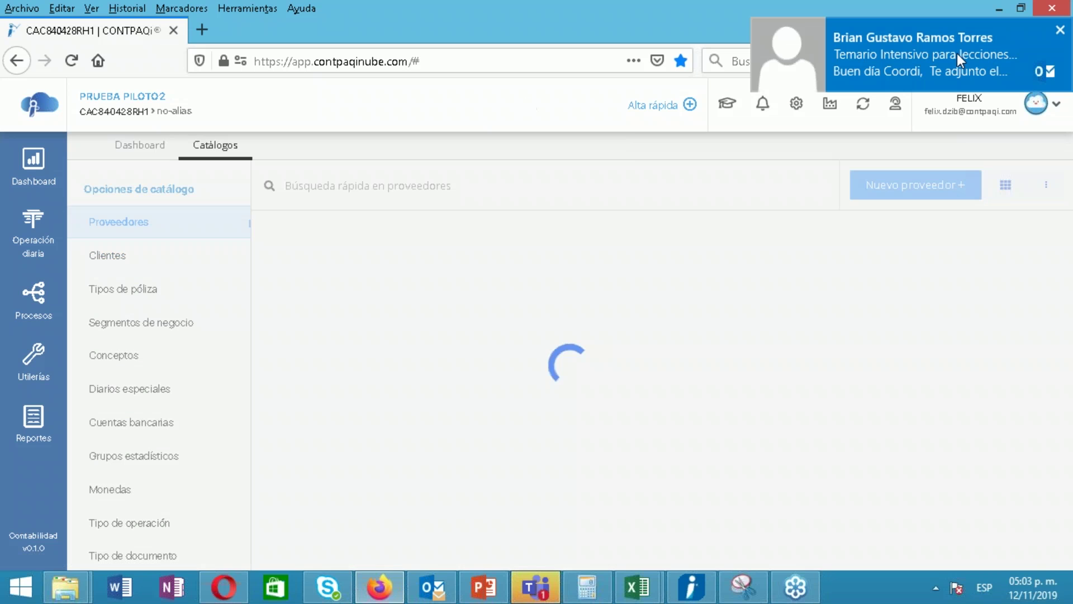
click(1061, 30)
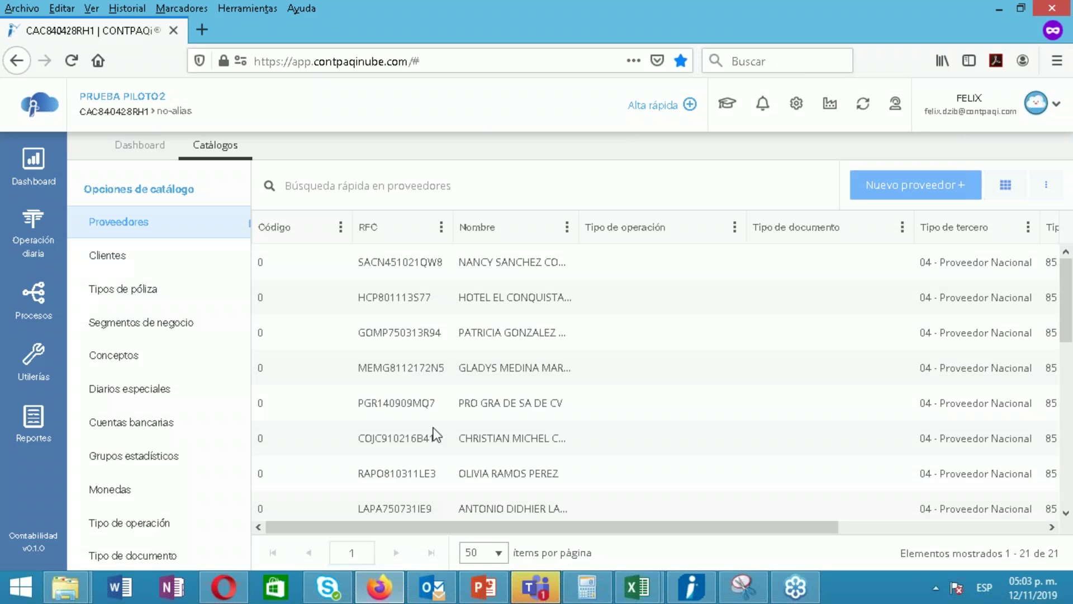
double_click(389, 302)
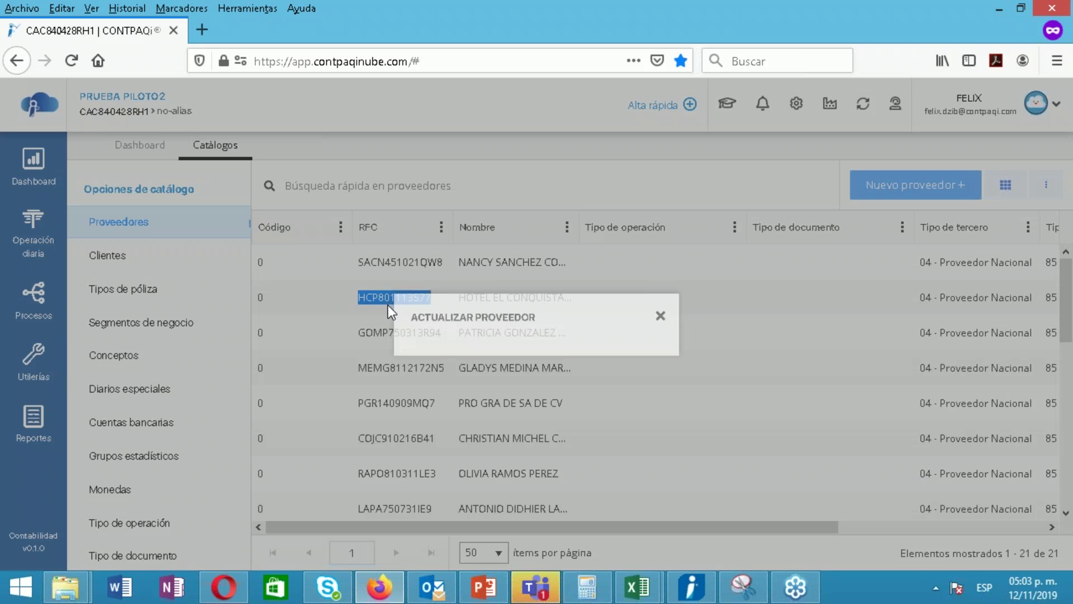
click(503, 334)
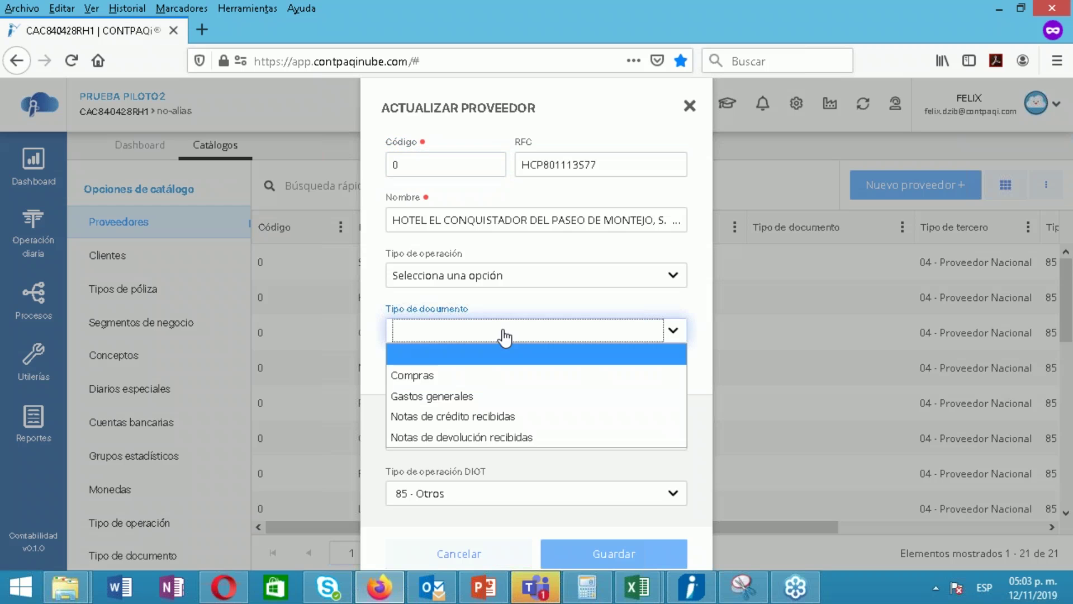
click(453, 394)
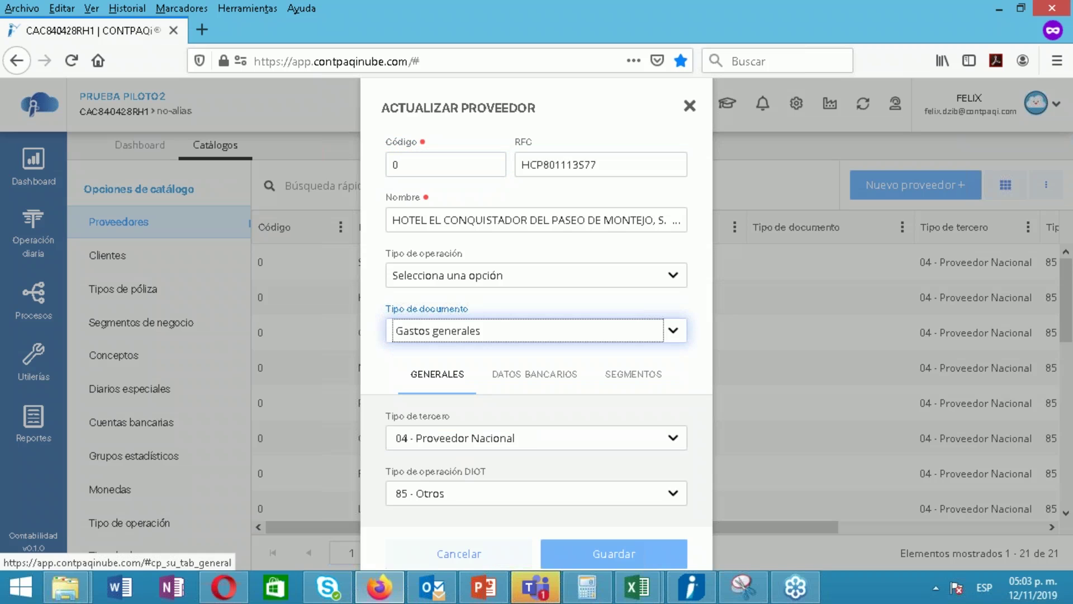
Review operation types, close the supplier unsaved, and go to Documentos administrativos
click(468, 274)
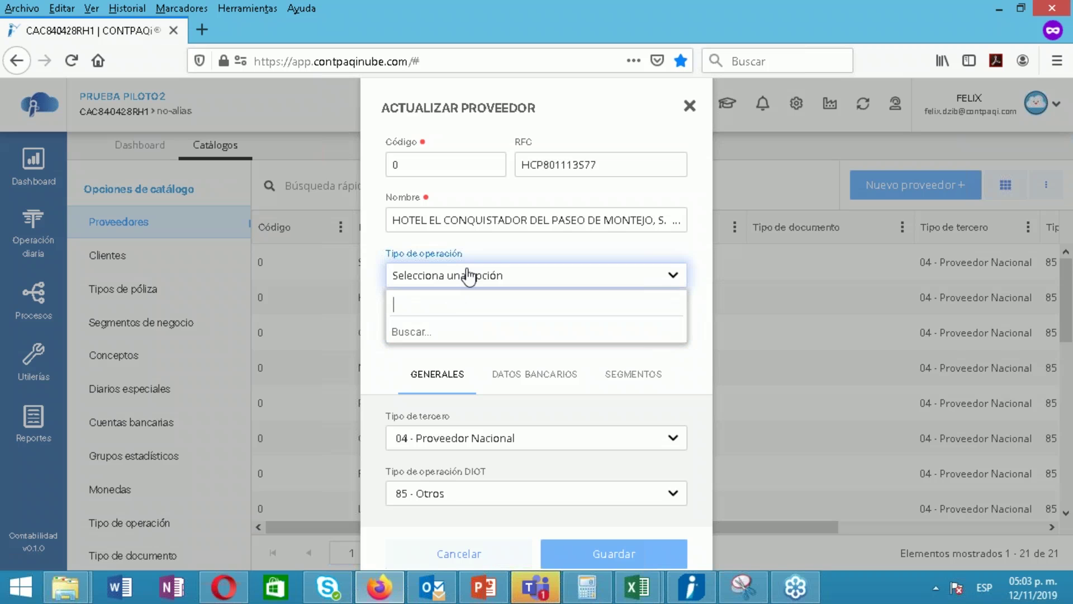
click(499, 259)
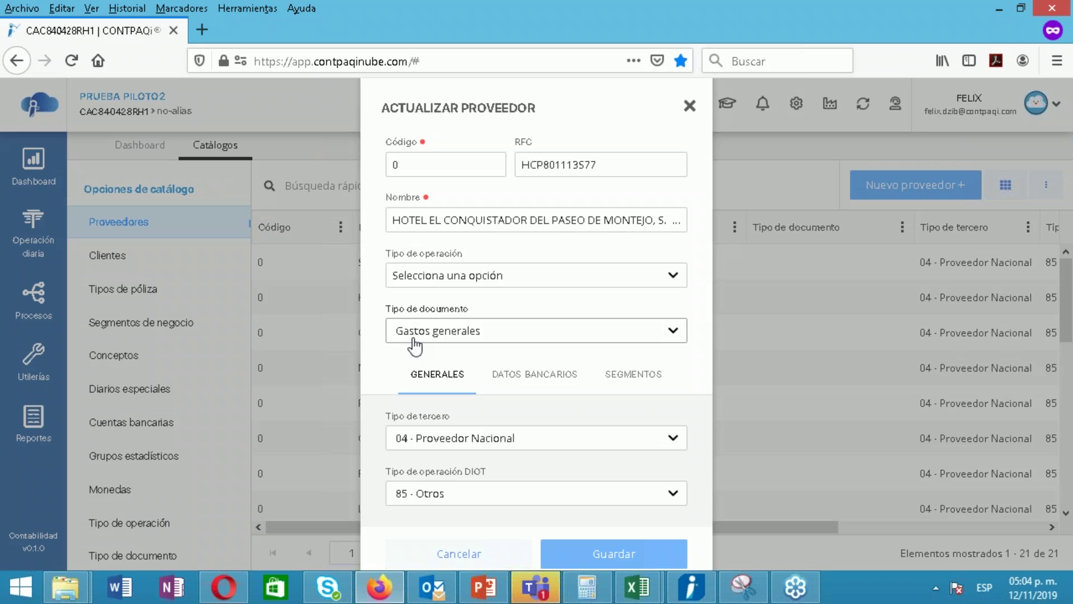
click(443, 280)
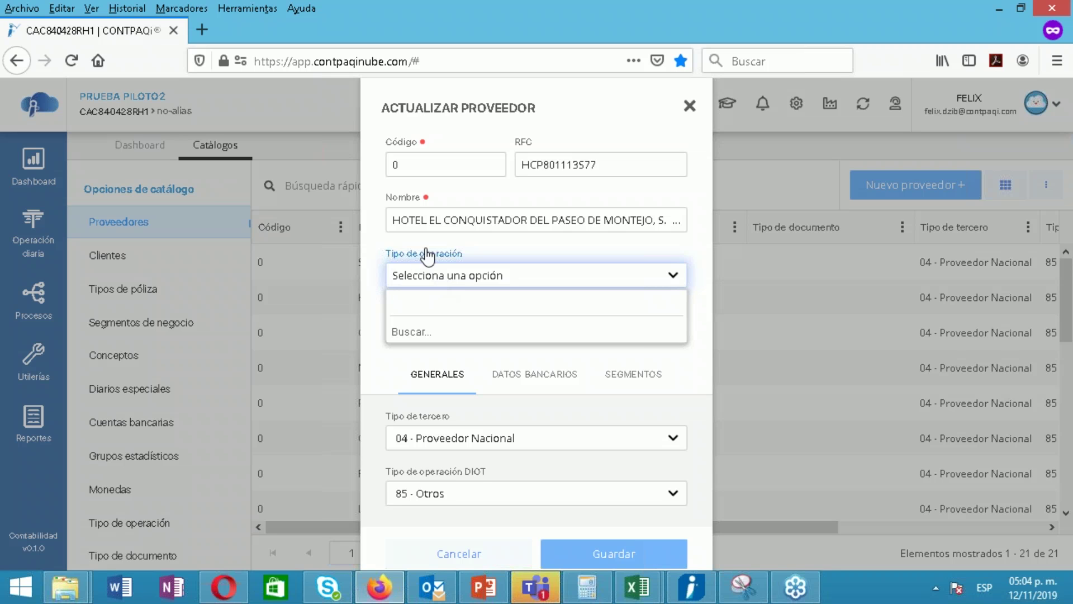
click(491, 249)
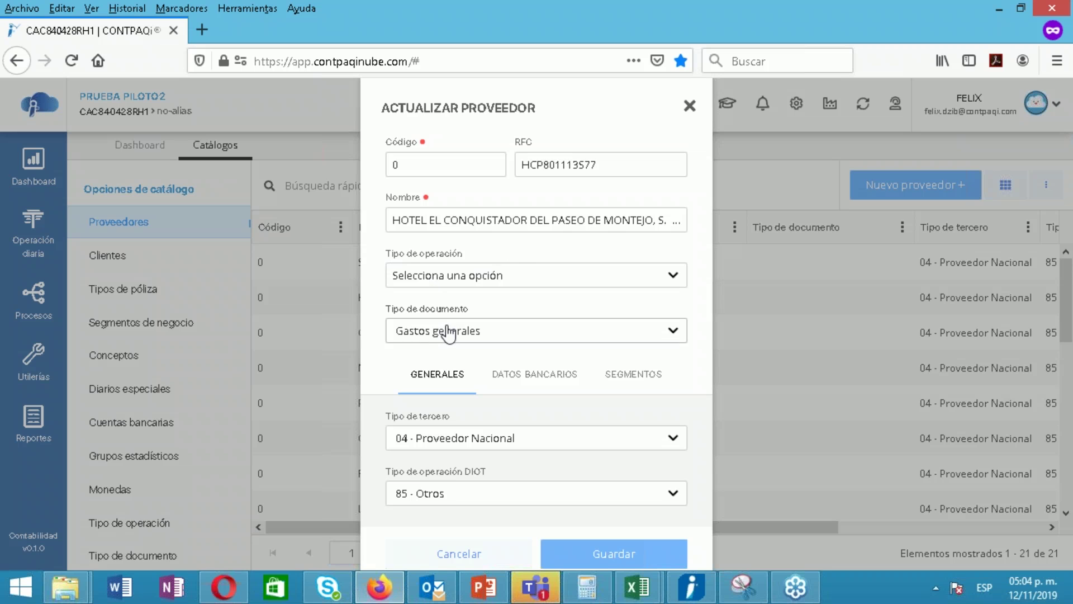
click(691, 110)
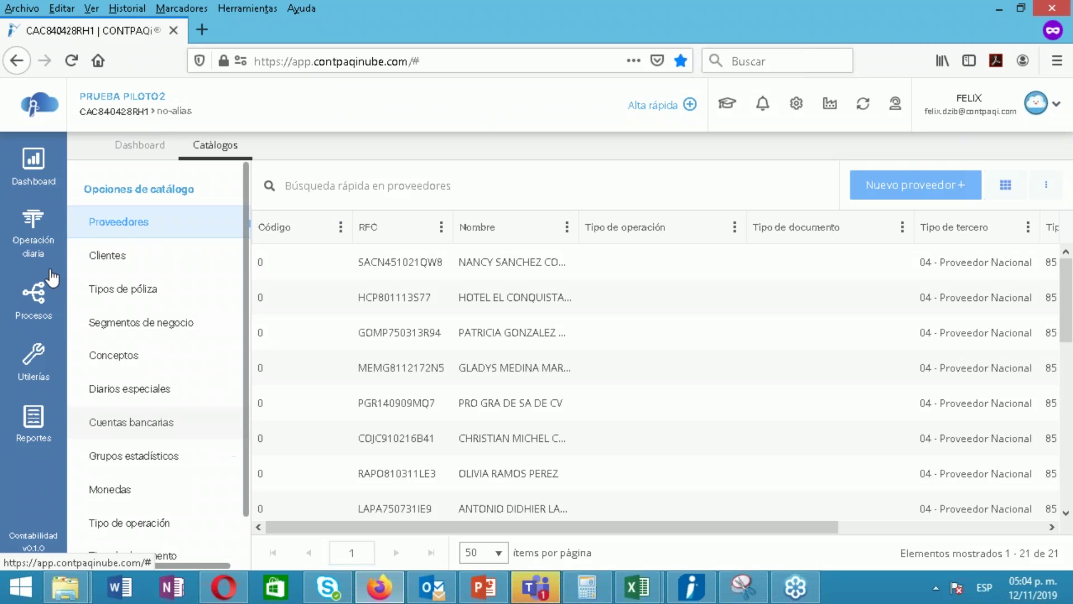
click(35, 236)
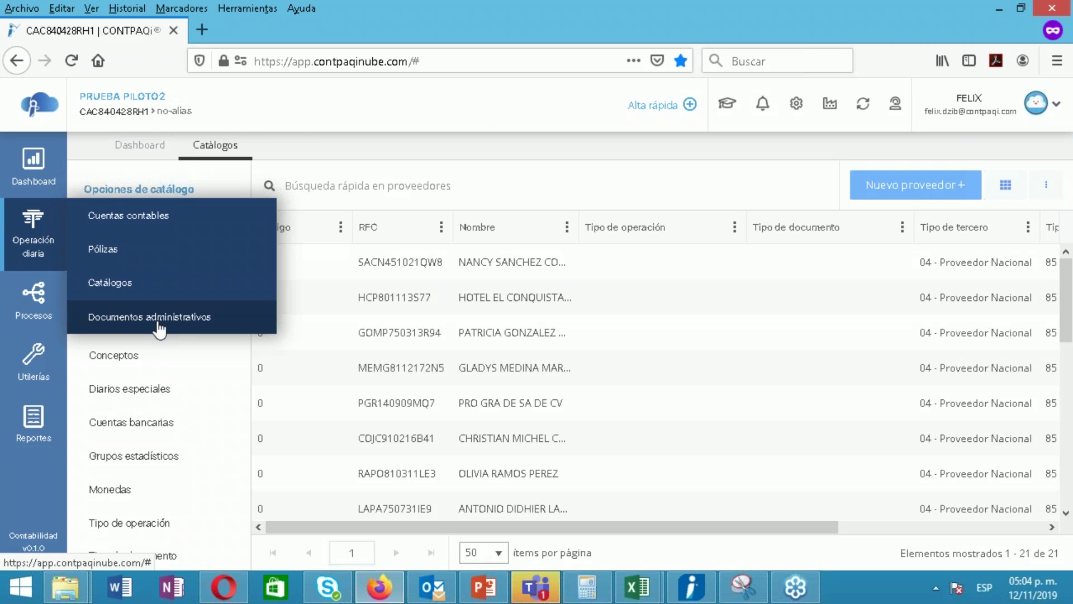
click(160, 317)
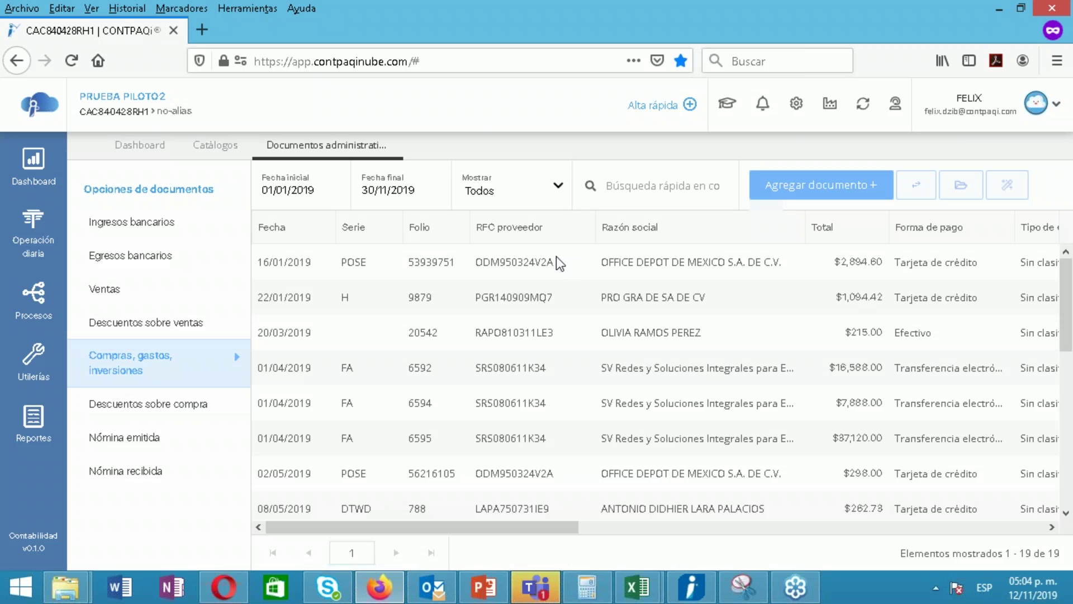
Quick-search 'SR' and select SV Redes invoices 6592, 6594 and 6595
click(555, 256)
ctrl+click(554, 287)
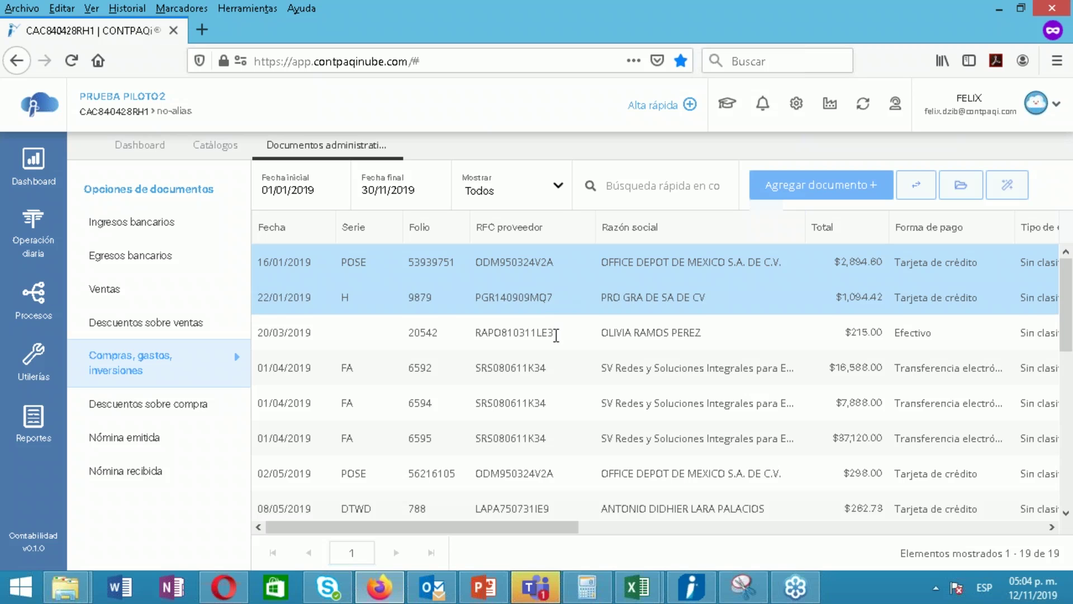
click(556, 335)
click(630, 196)
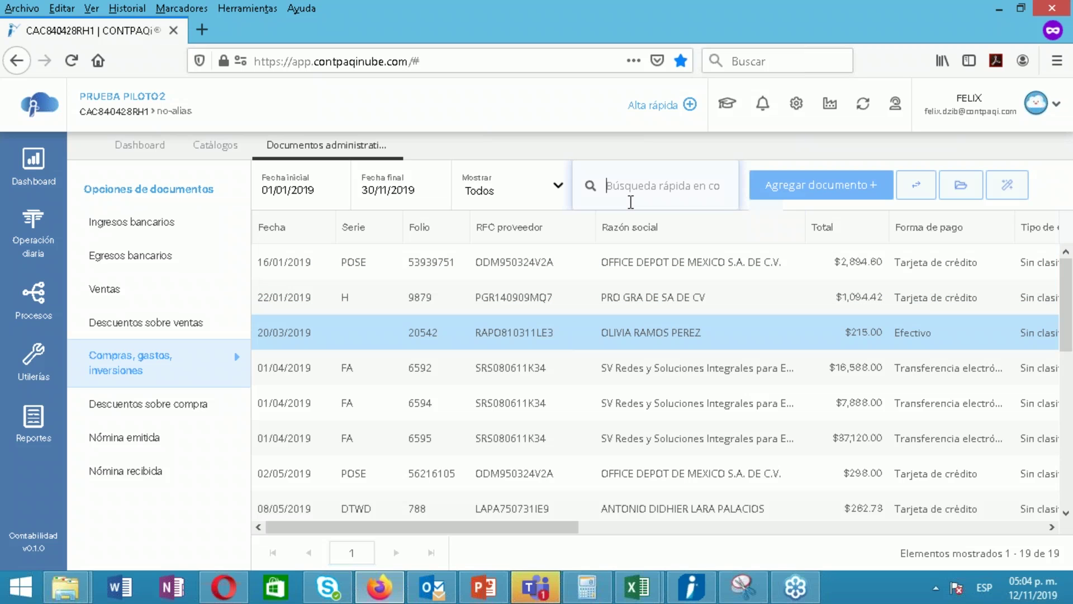
text(SRV)
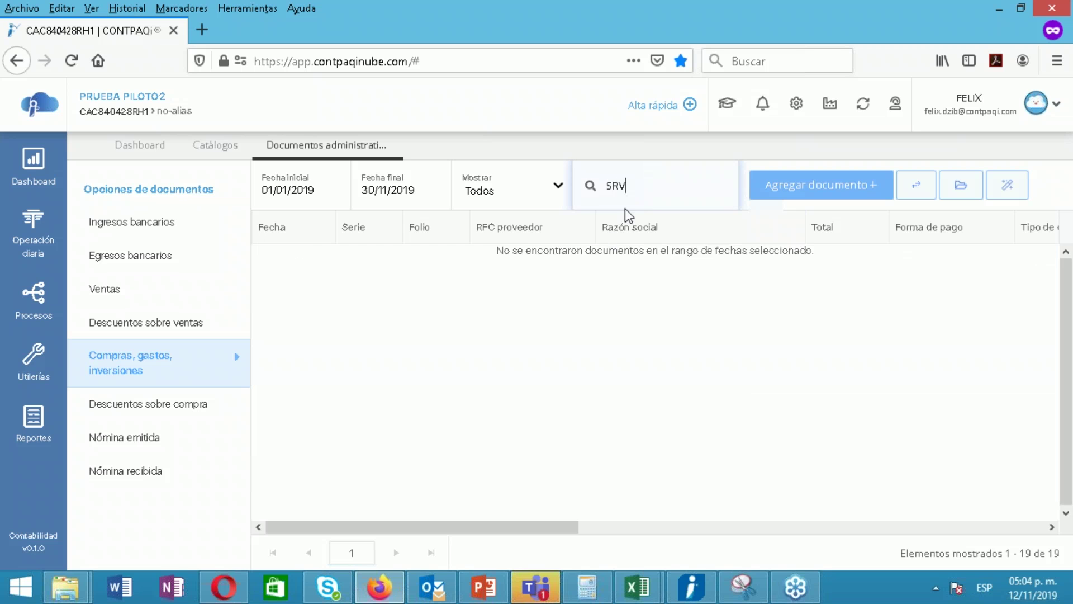
key(BackSpace)
click(620, 273)
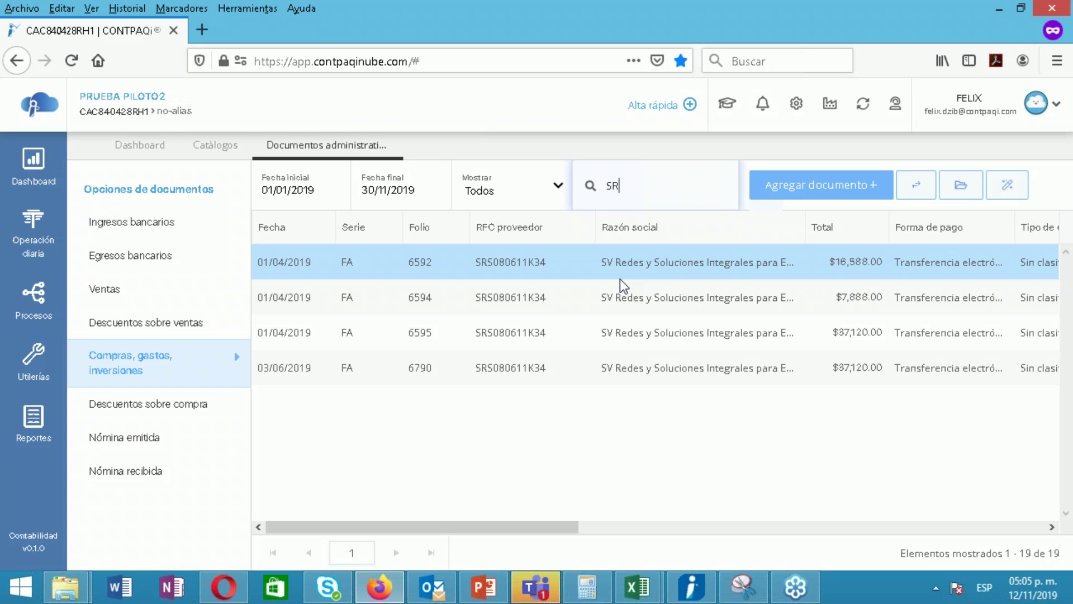
ctrl+click(618, 305)
ctrl+click(618, 323)
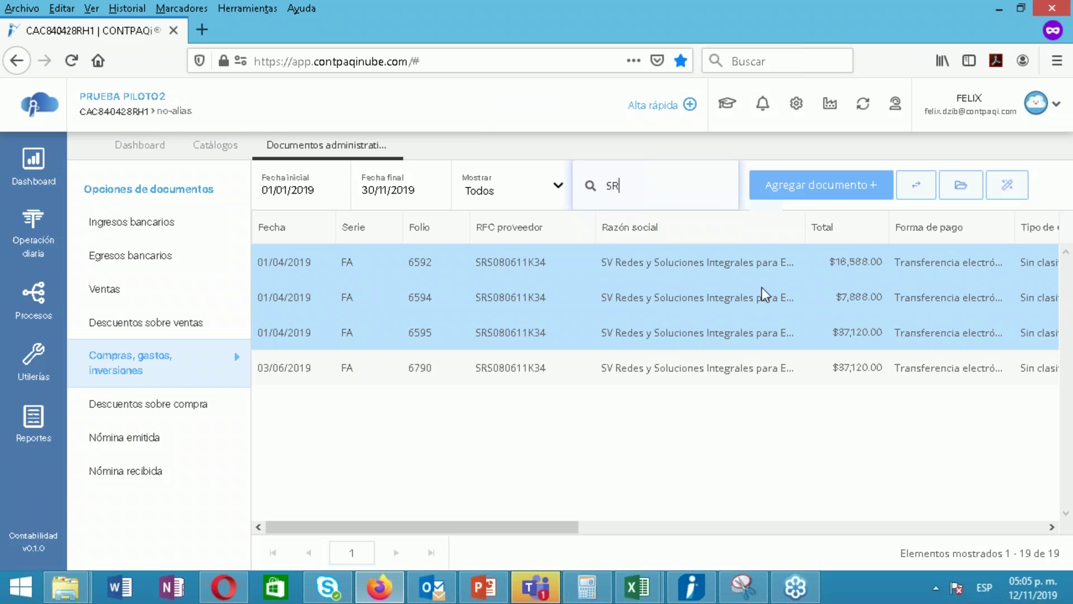
Inspect Cambiar tipos for the selected invoices, cancel, and switch to the Ventas documents
click(927, 186)
click(528, 272)
click(319, 268)
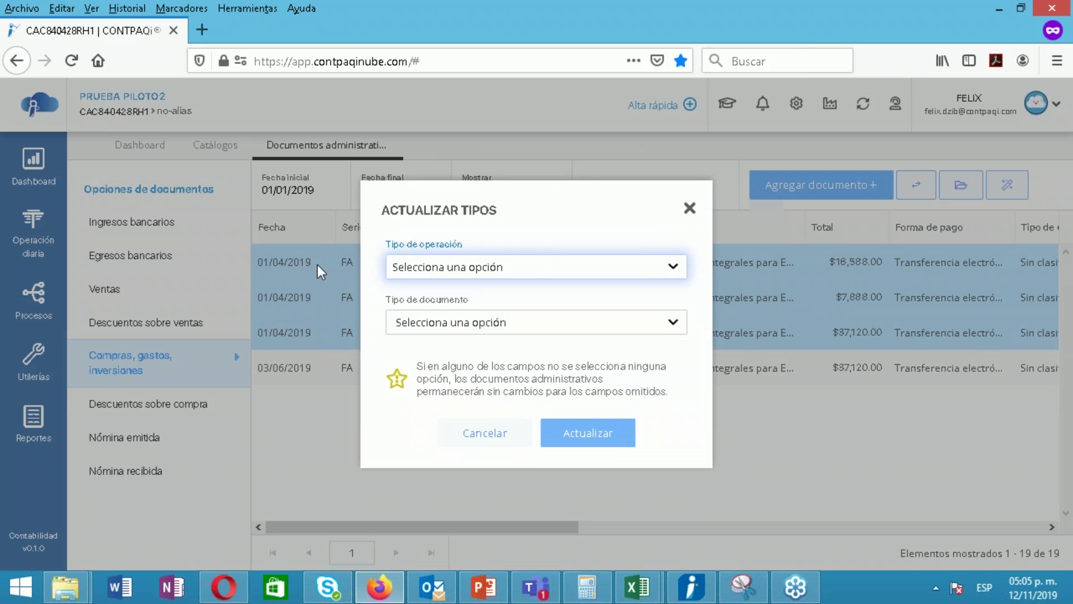
click(442, 337)
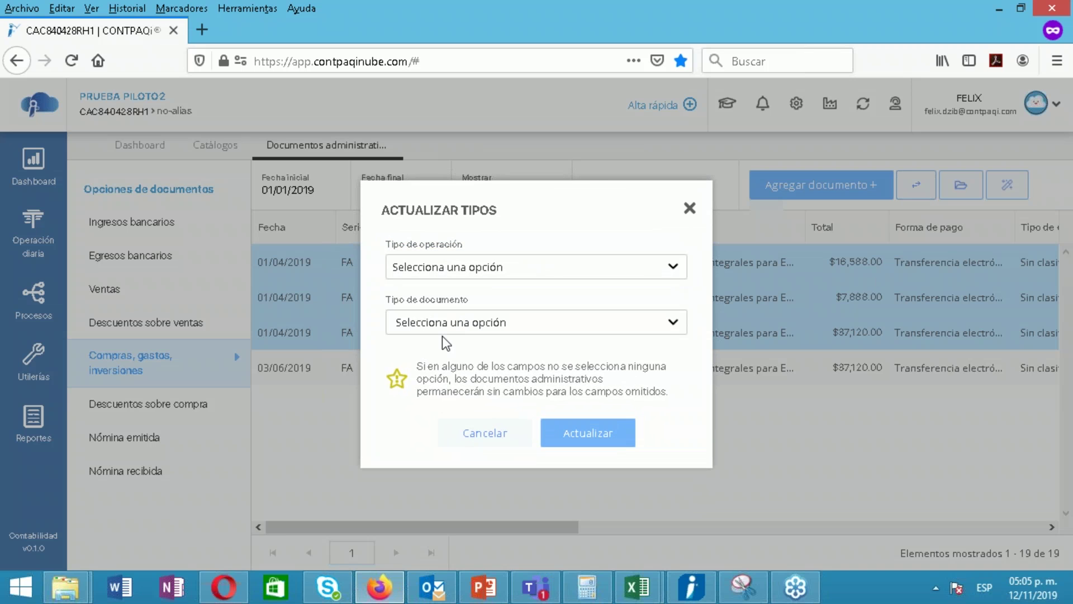
click(496, 442)
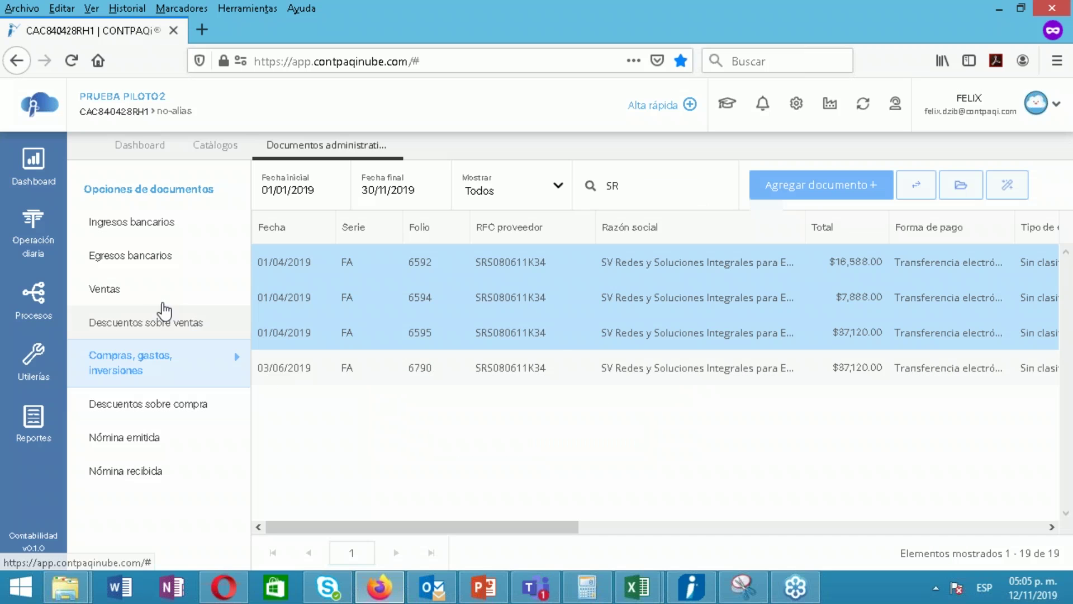
click(106, 289)
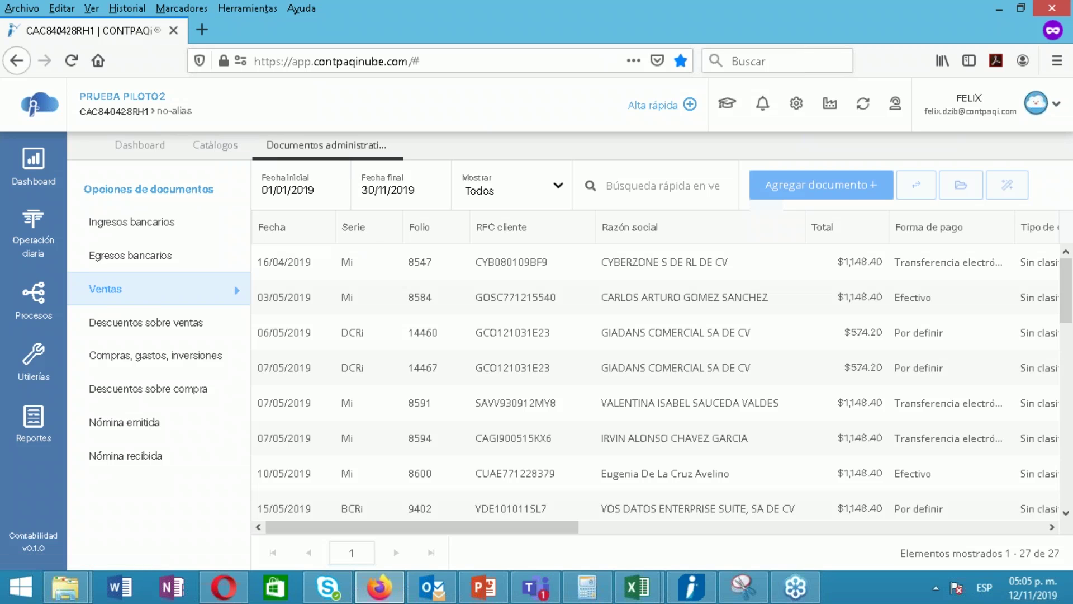
Return to Catálogos and open Tipo de documento, listing 13 types like Compras and Facturas
click(222, 155)
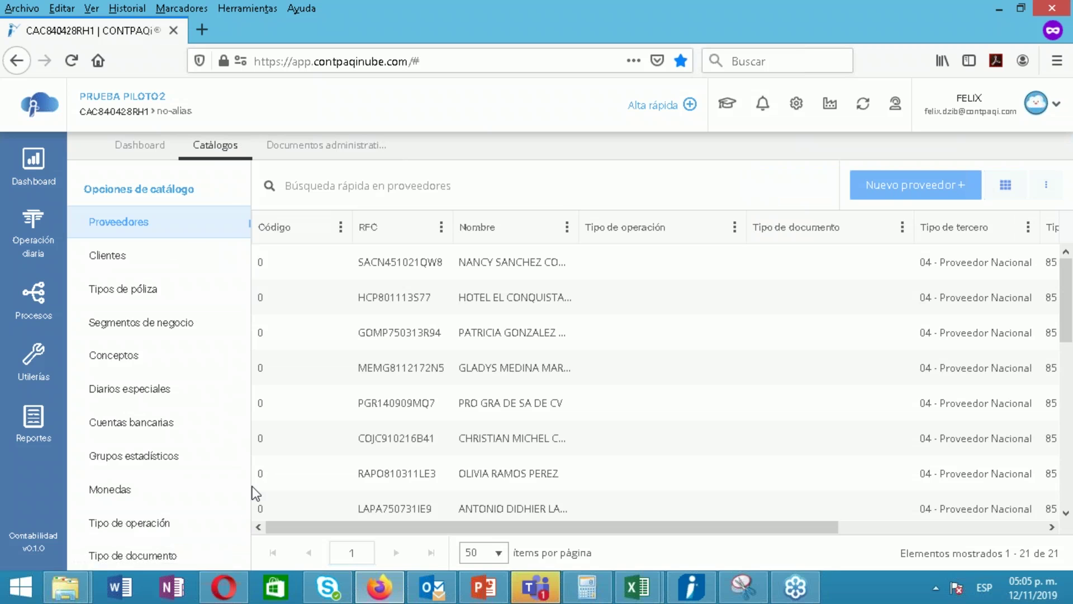
scroll(237, 498, down, 1)
click(165, 520)
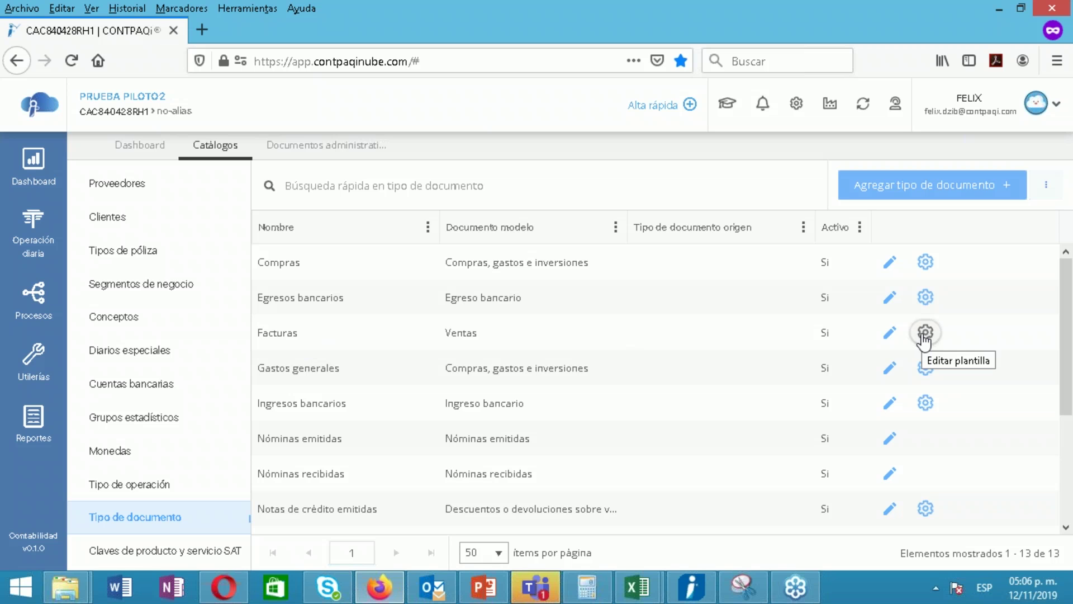
Edit the Facturas póliza template, keeping Periodicidad 'Una póliza por documento'
click(925, 333)
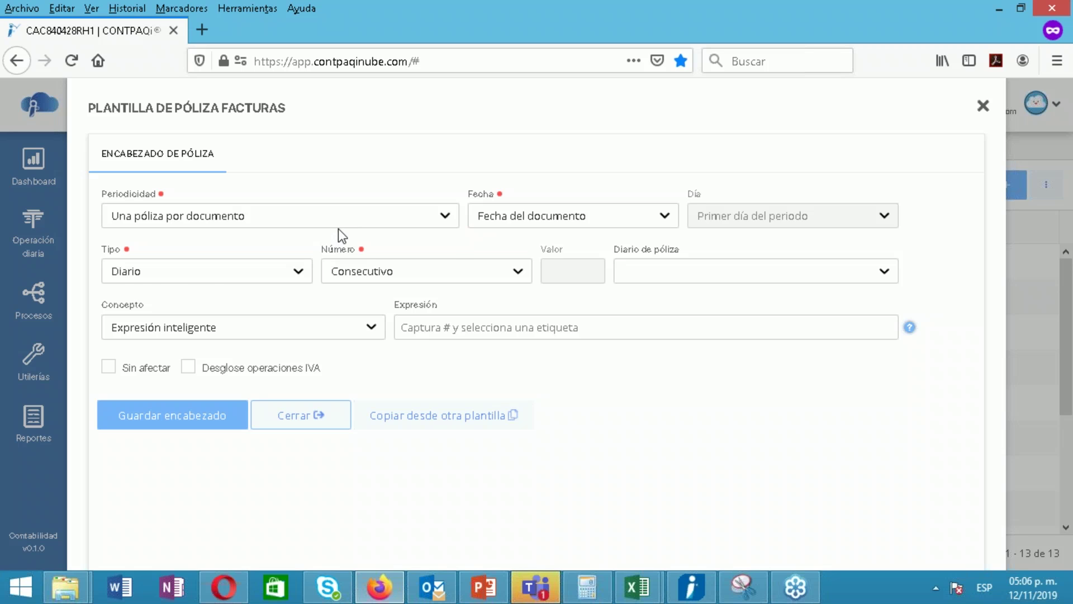
click(347, 220)
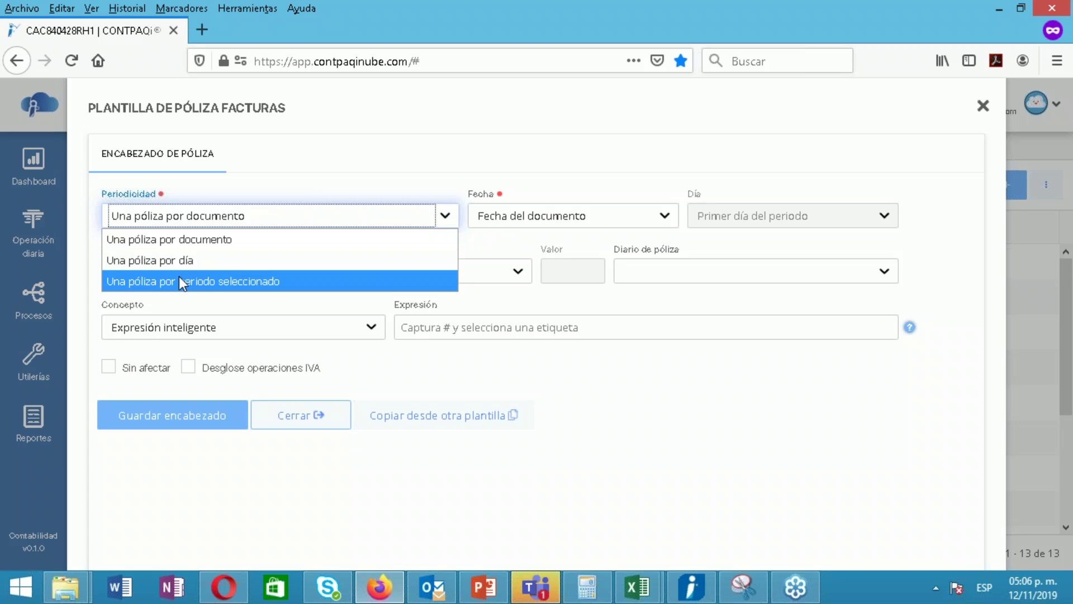
click(190, 244)
click(192, 246)
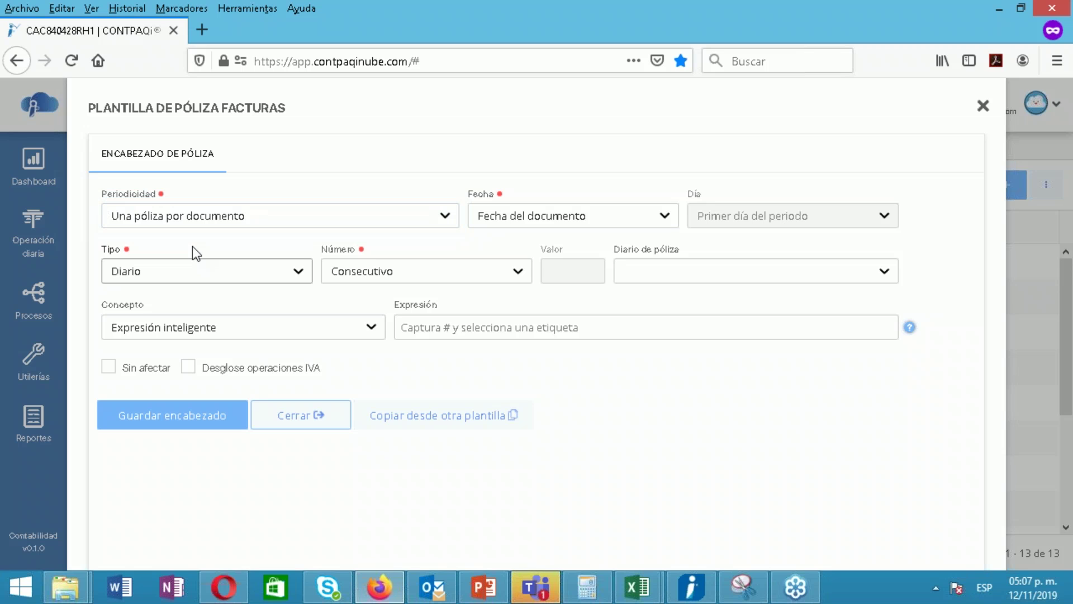
Set the template's Fecha to 'Creación de póliza'
click(560, 217)
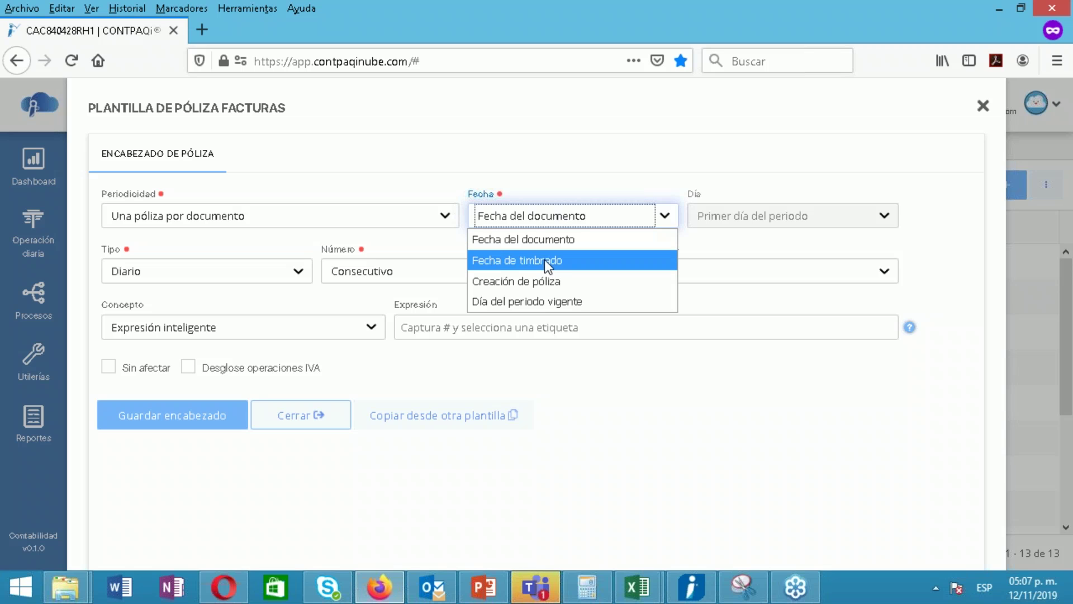
click(565, 302)
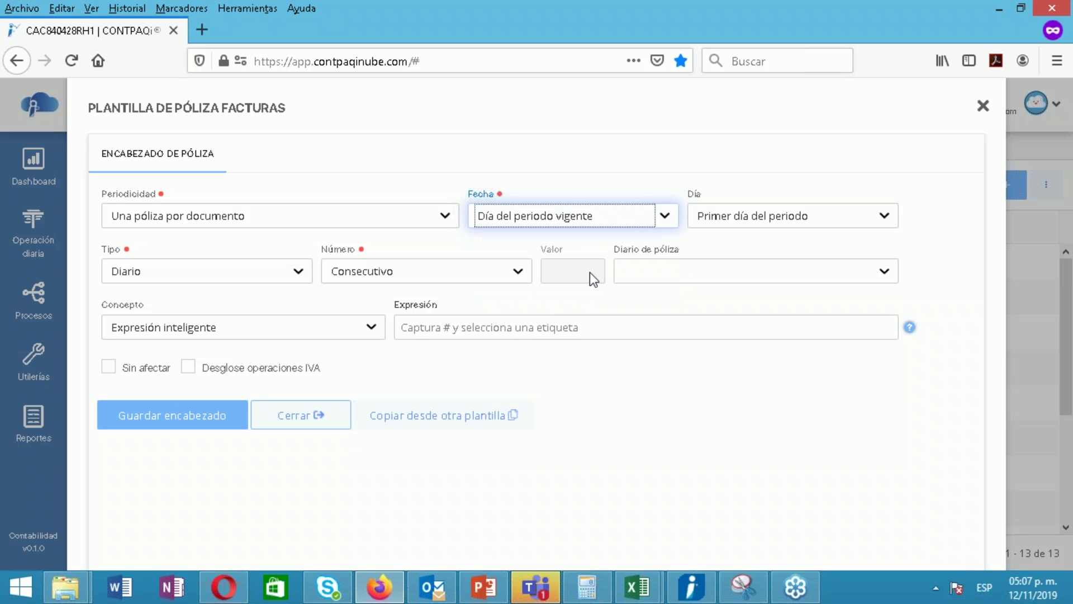
click(769, 227)
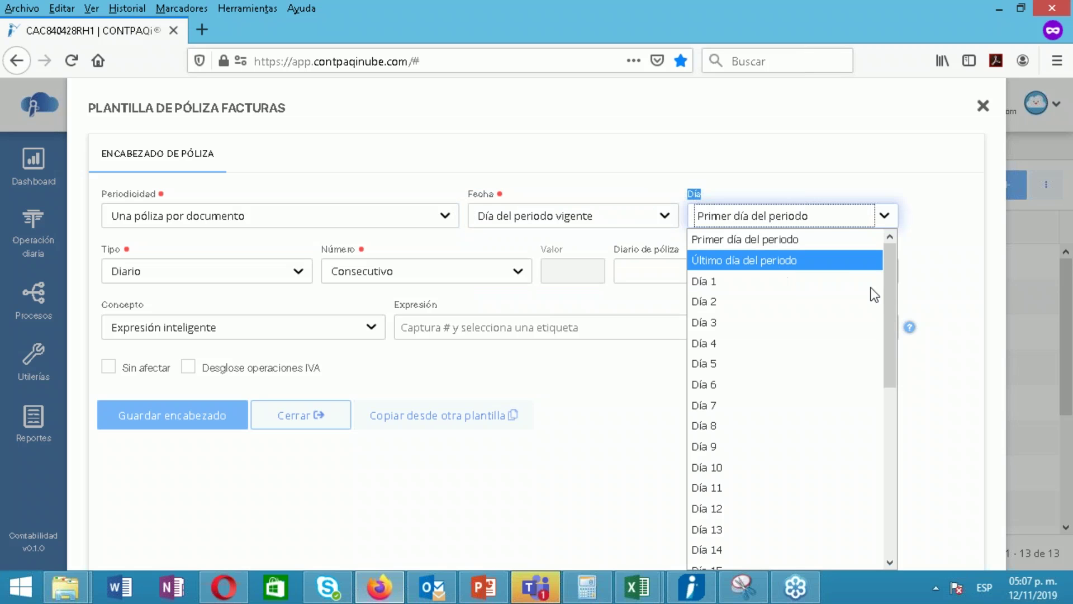
drag(891, 320, 887, 269)
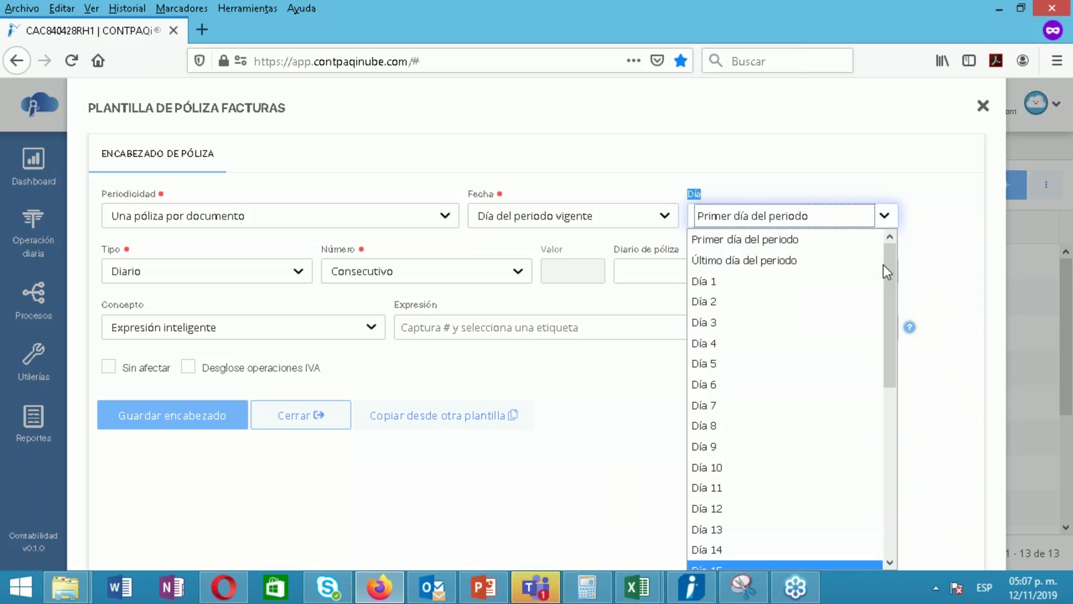
click(803, 166)
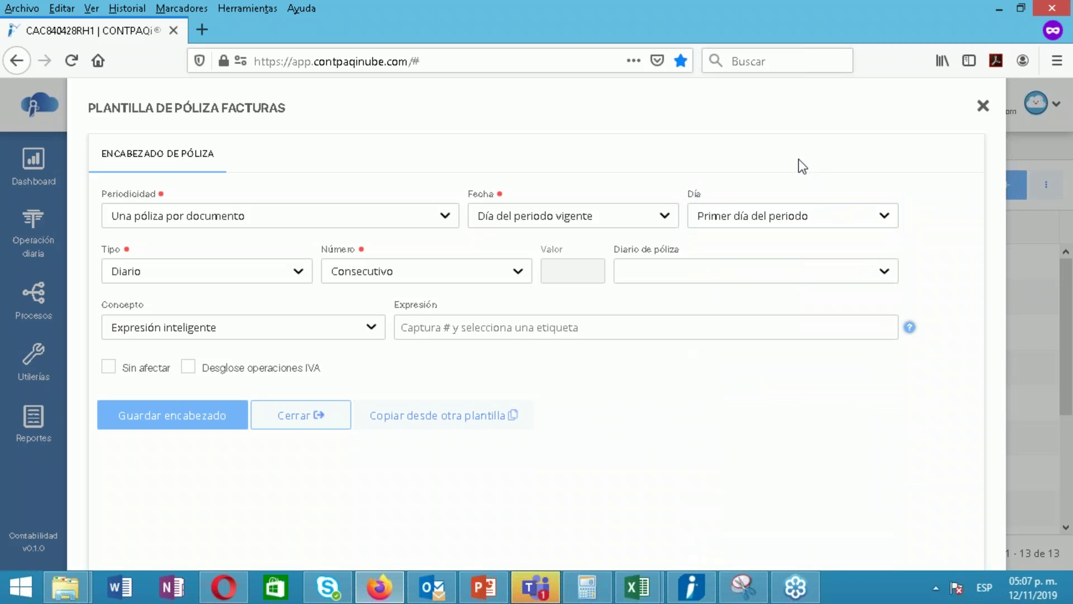
click(621, 215)
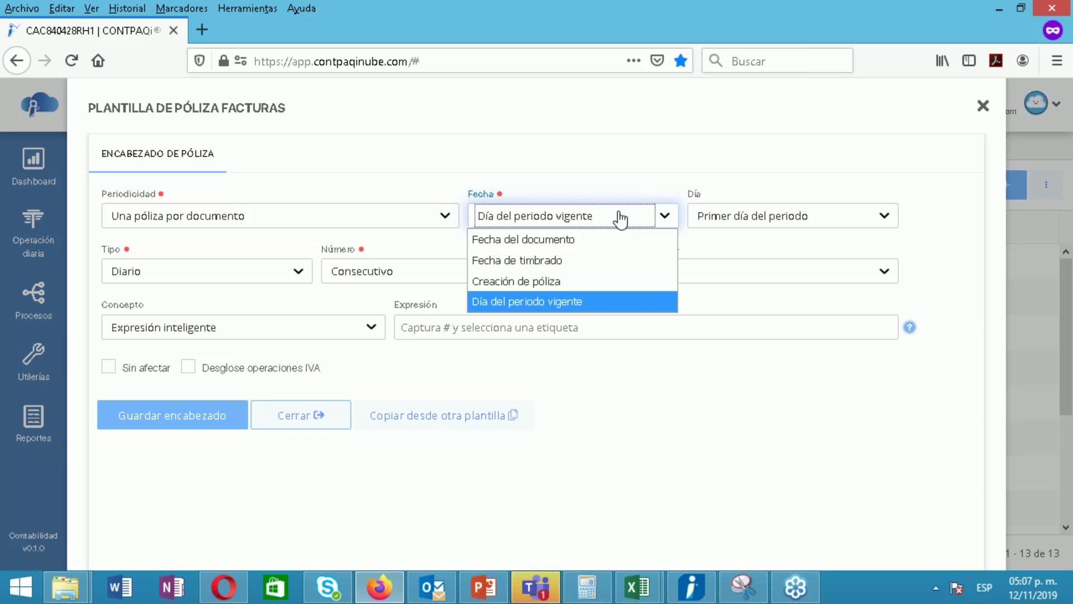
click(540, 284)
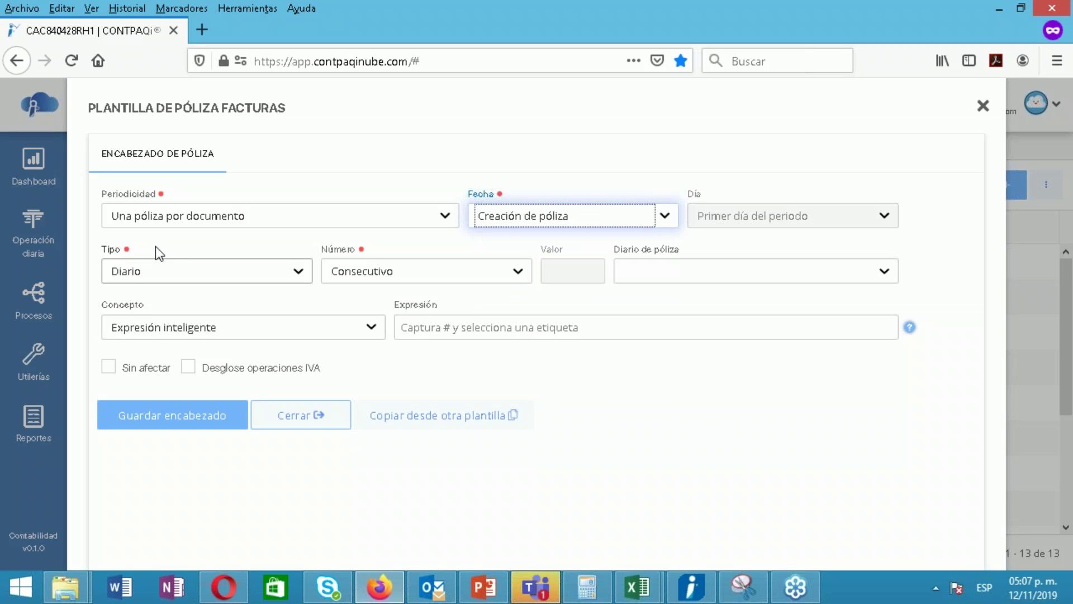
click(217, 283)
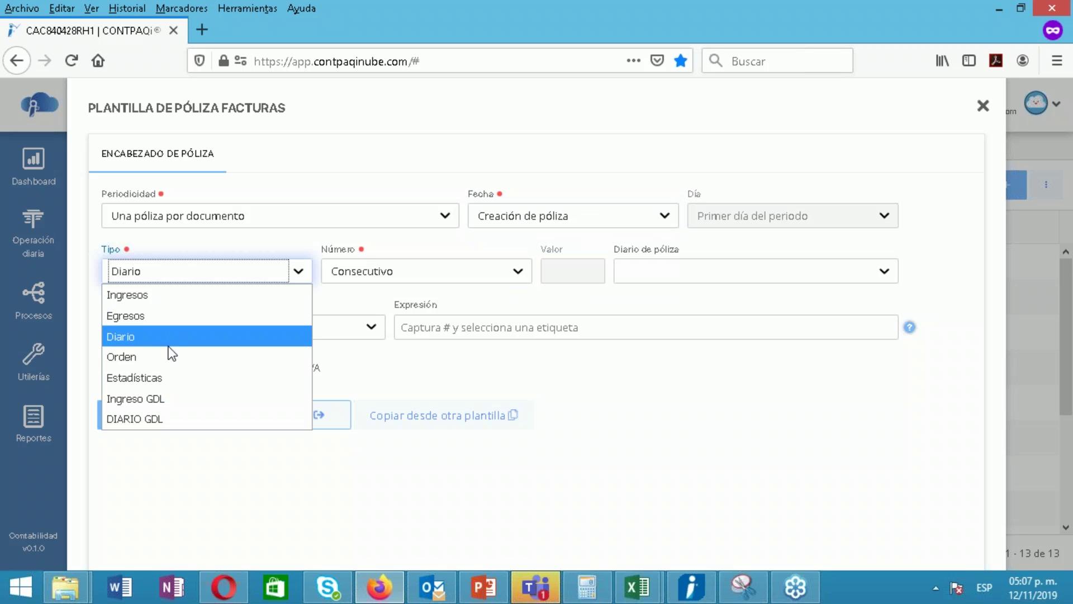
Set the póliza type to Ingresos and review the numbering options
click(170, 304)
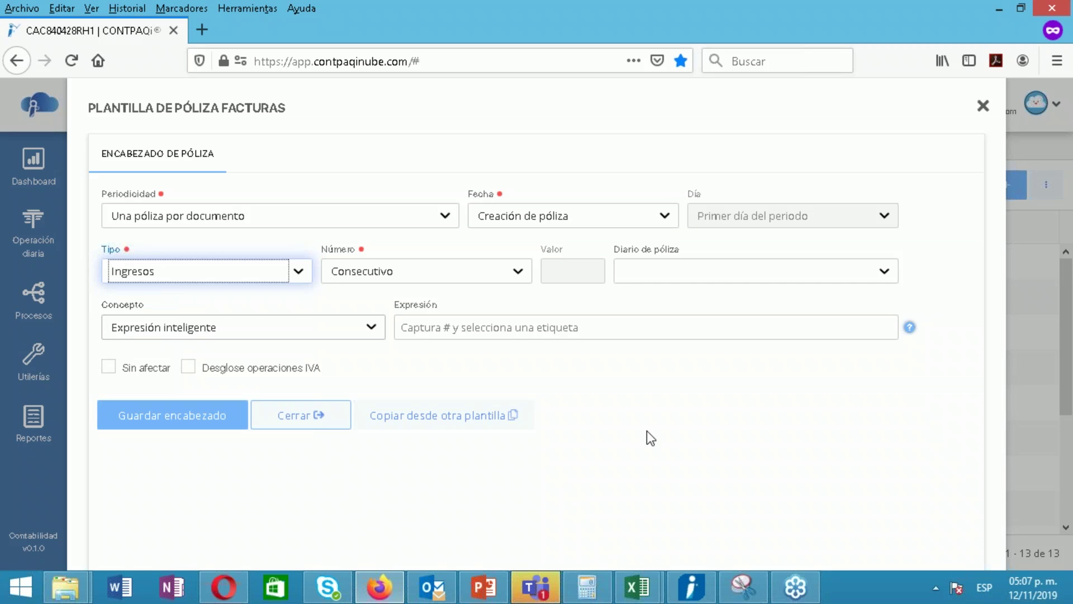
click(424, 271)
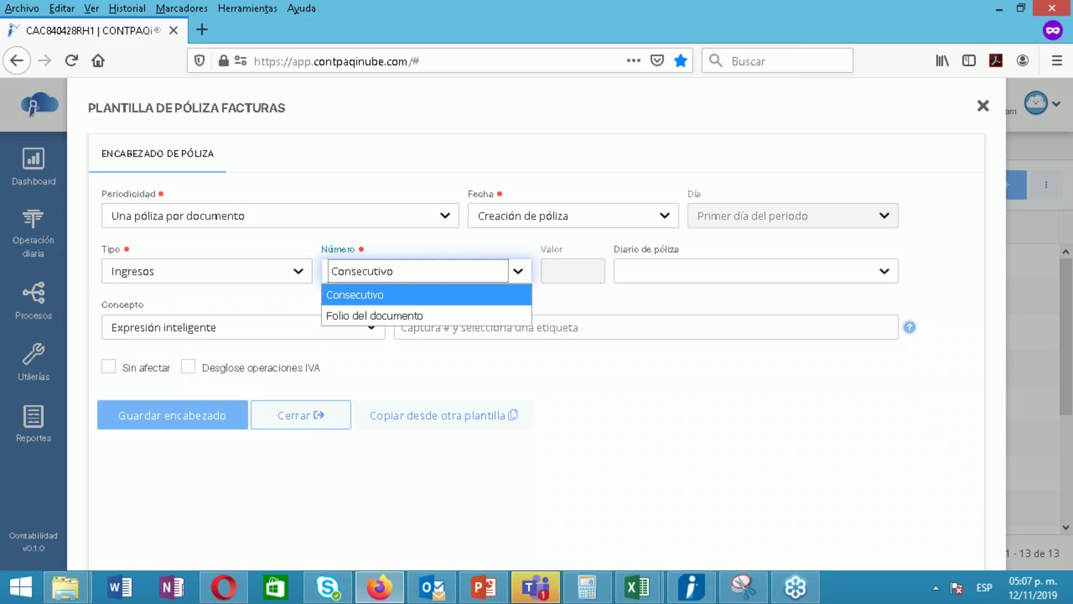
click(373, 294)
click(401, 270)
click(384, 311)
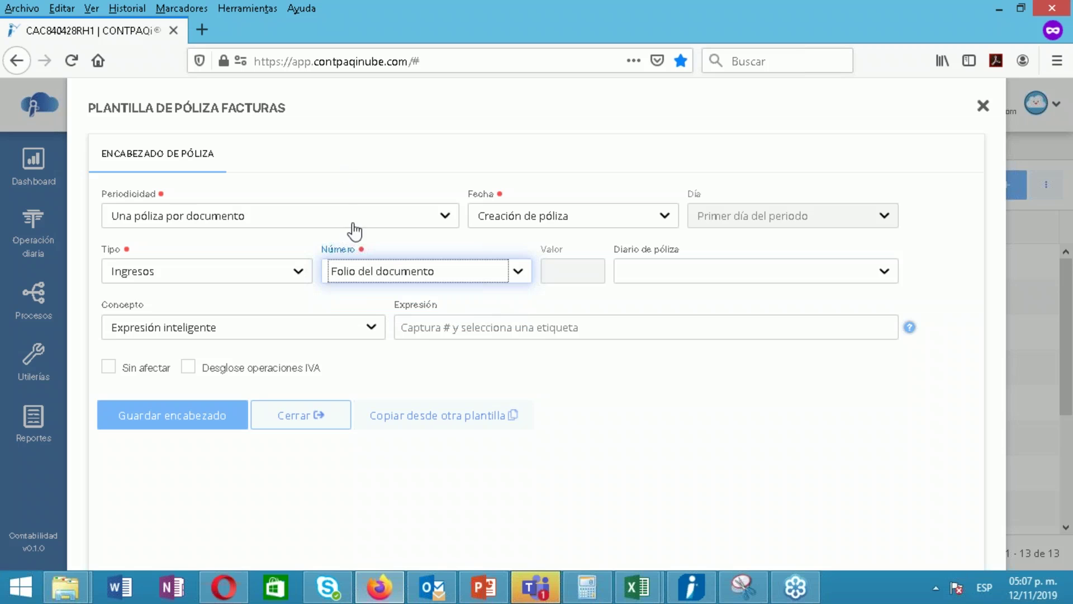
Try one póliza per selected period with a fixed number, then revert to one per document
click(178, 216)
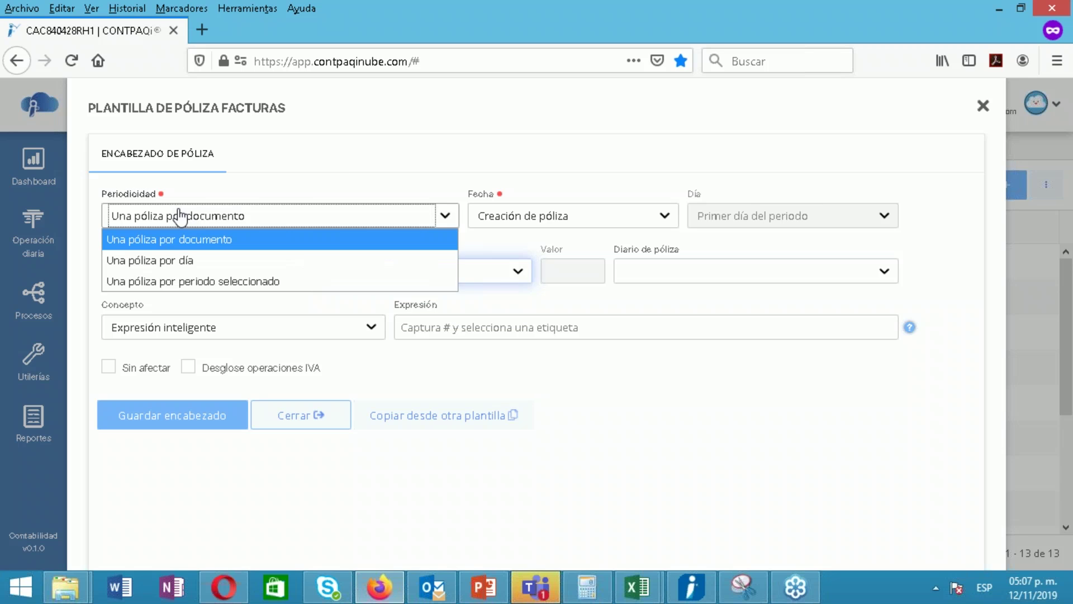
click(162, 281)
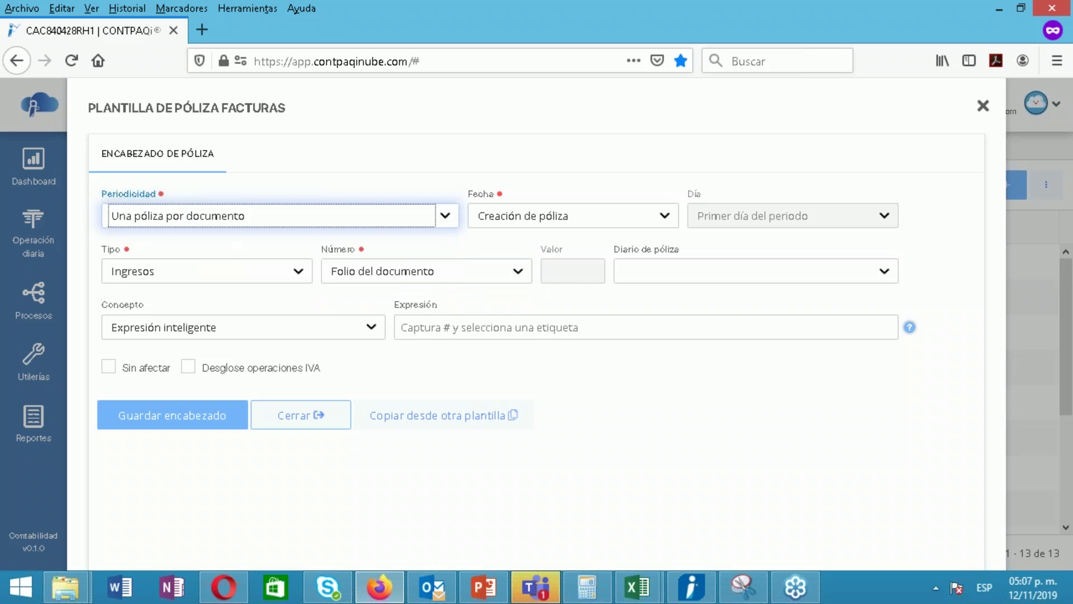
click(418, 274)
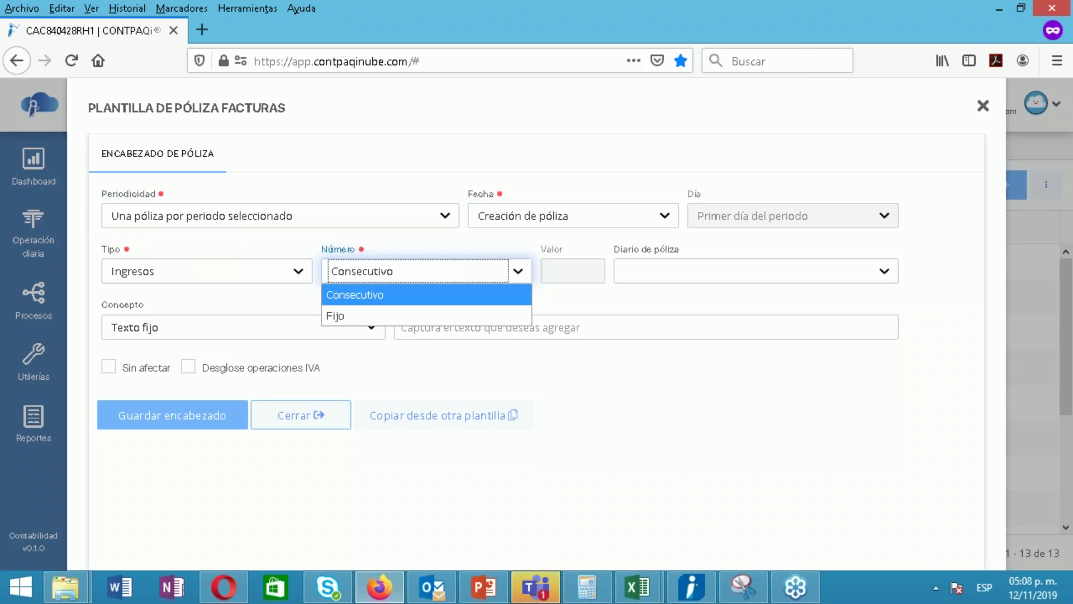
click(339, 327)
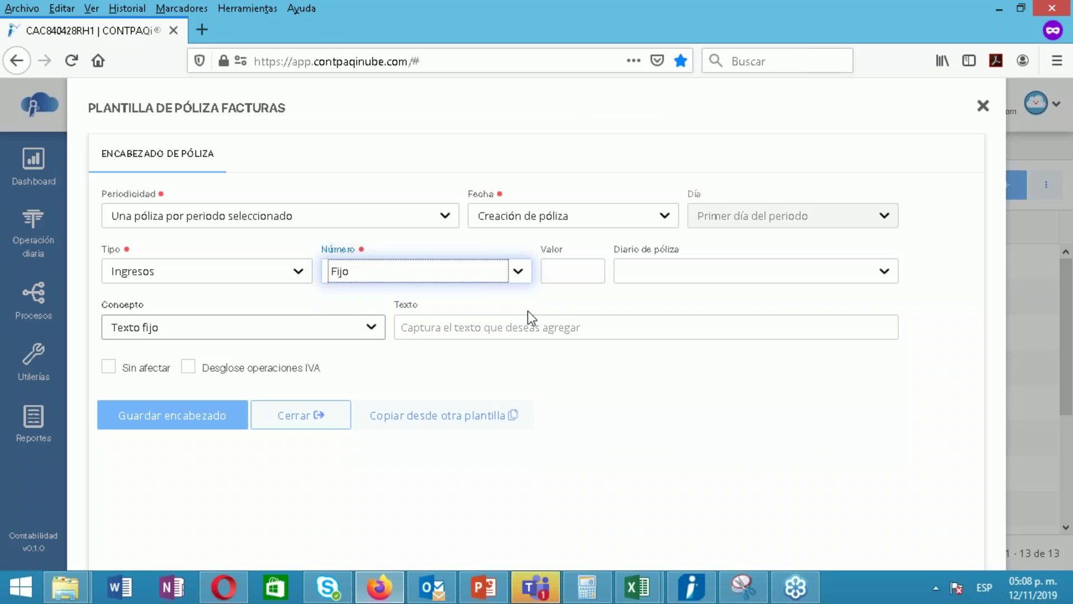
key(Tab)
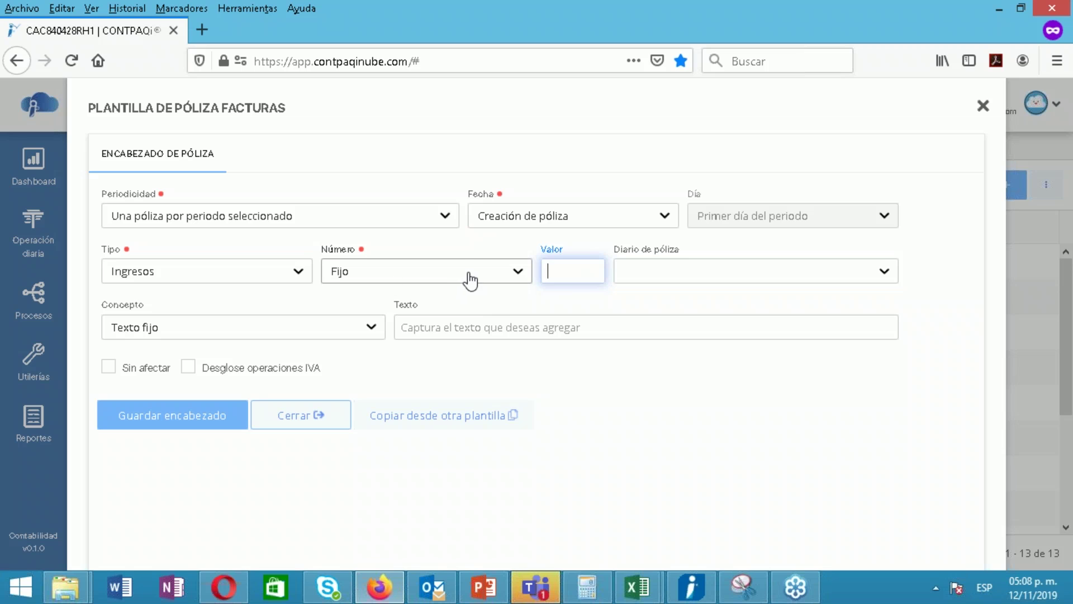
click(176, 224)
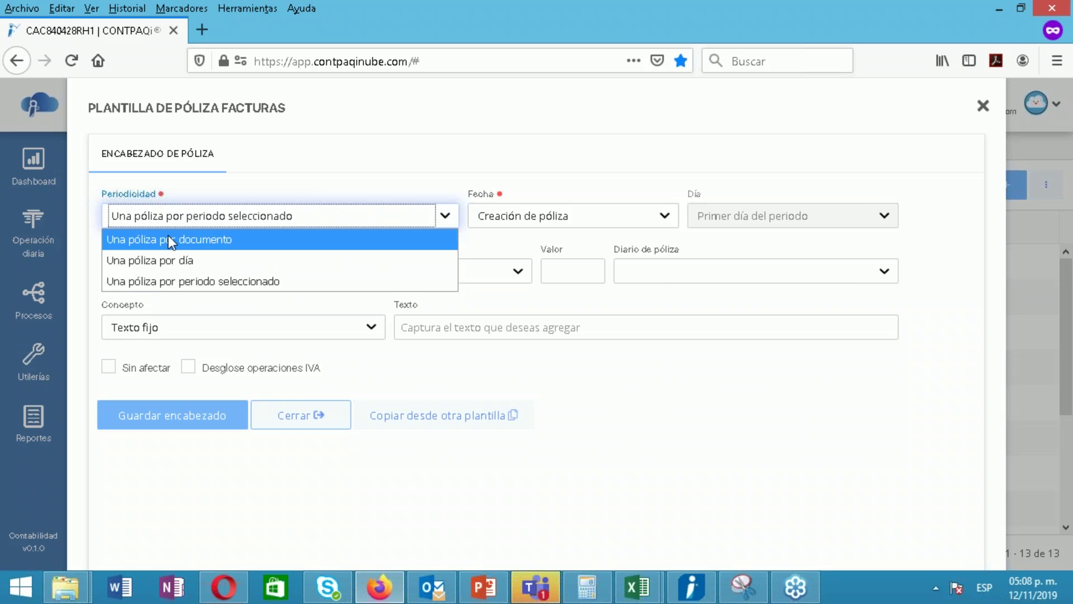
click(168, 237)
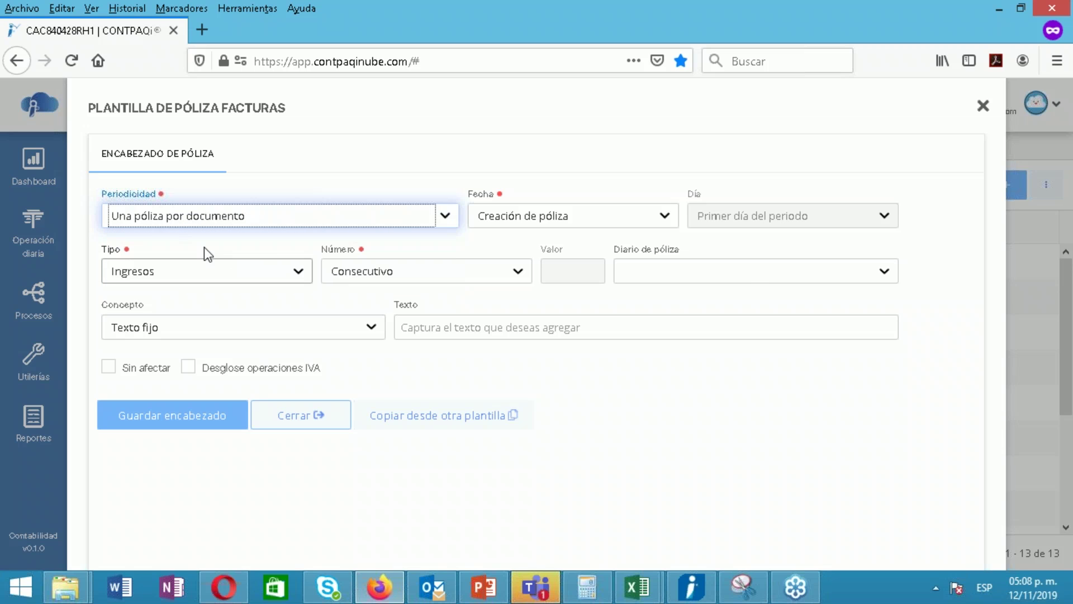
Tick Desglose operaciones IVA and save the template header
click(687, 443)
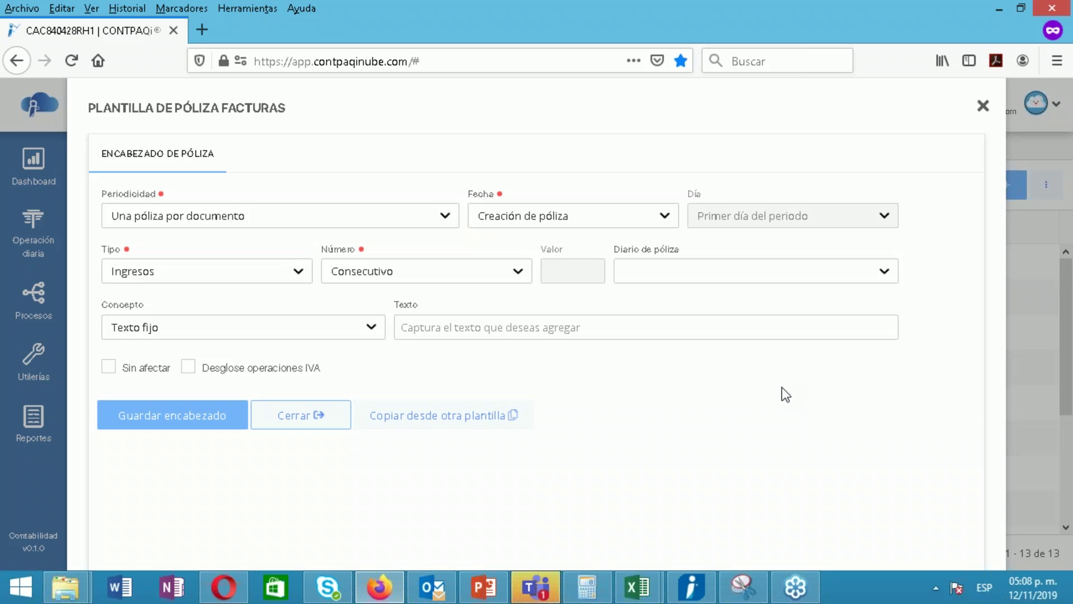
click(190, 368)
click(189, 426)
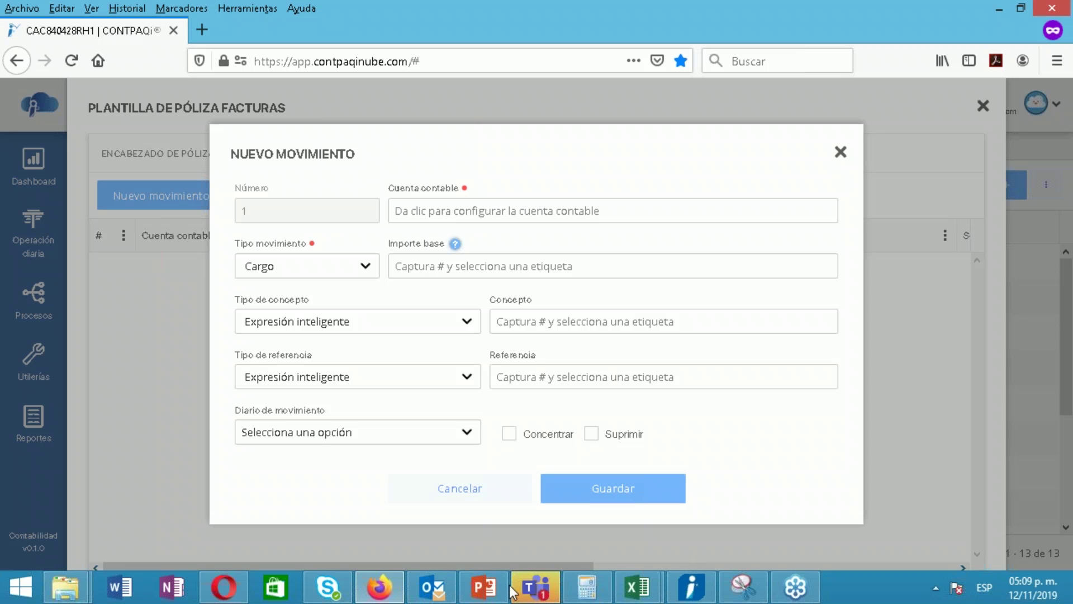
Open the accounting-account assignment for the new Cargo movement
click(425, 211)
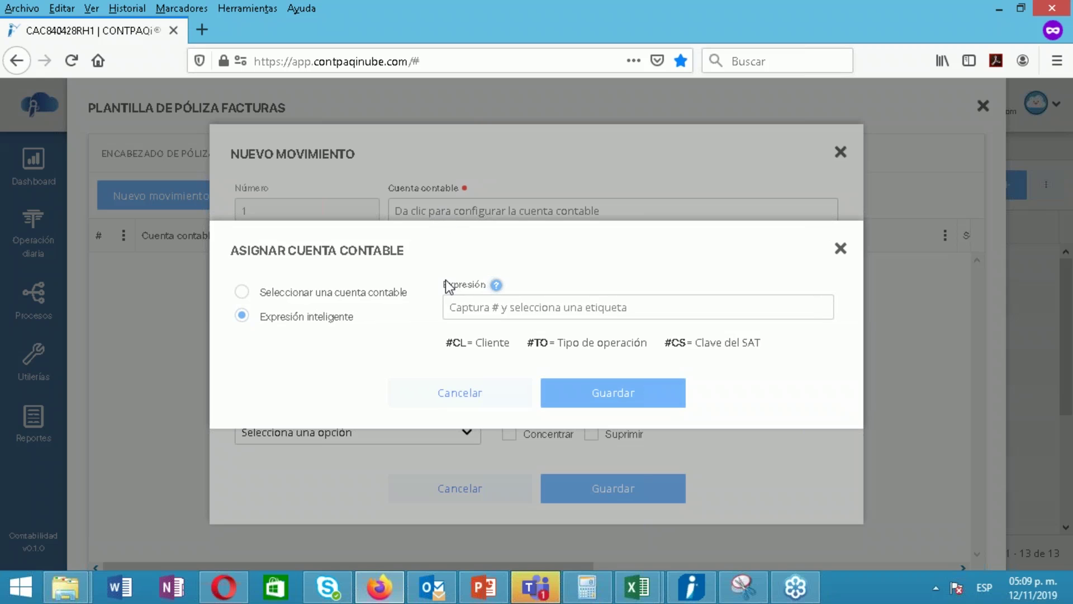
Assign account 102-01-001 Bancomer to the Cargo movement
click(319, 292)
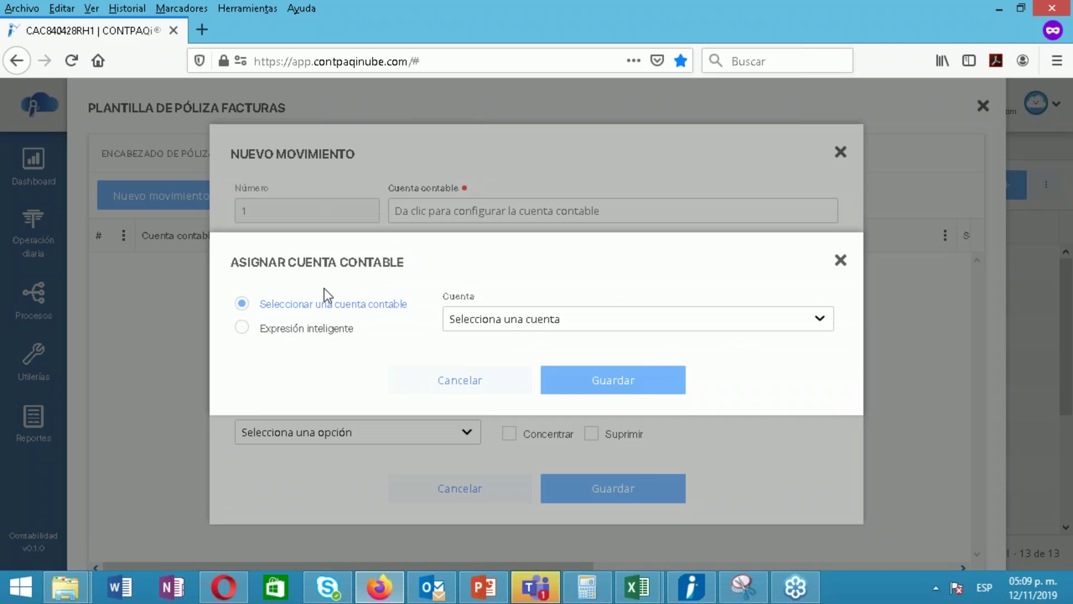
click(288, 331)
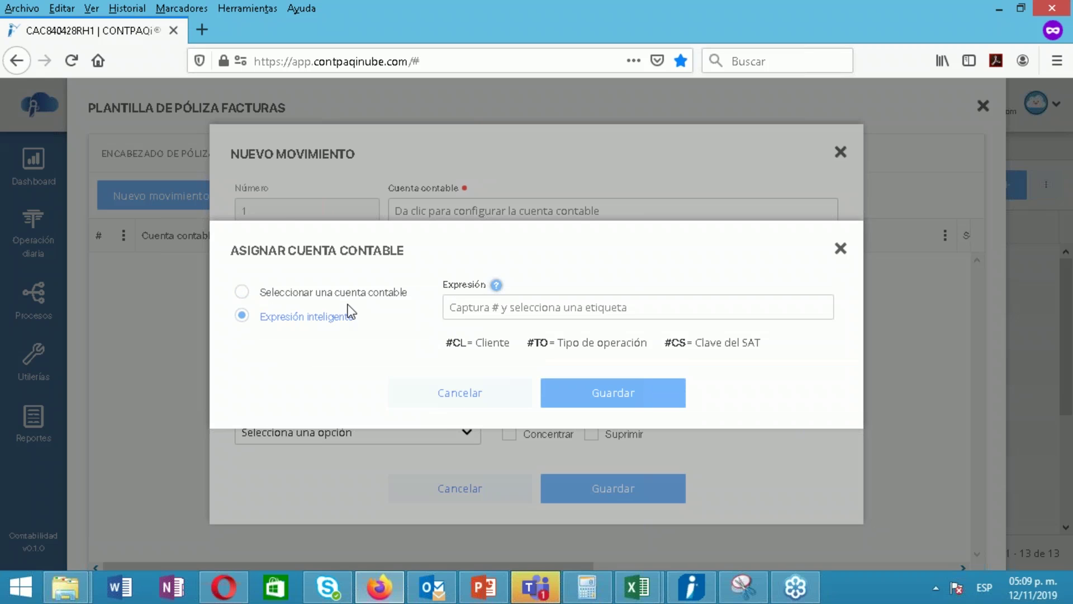
click(340, 291)
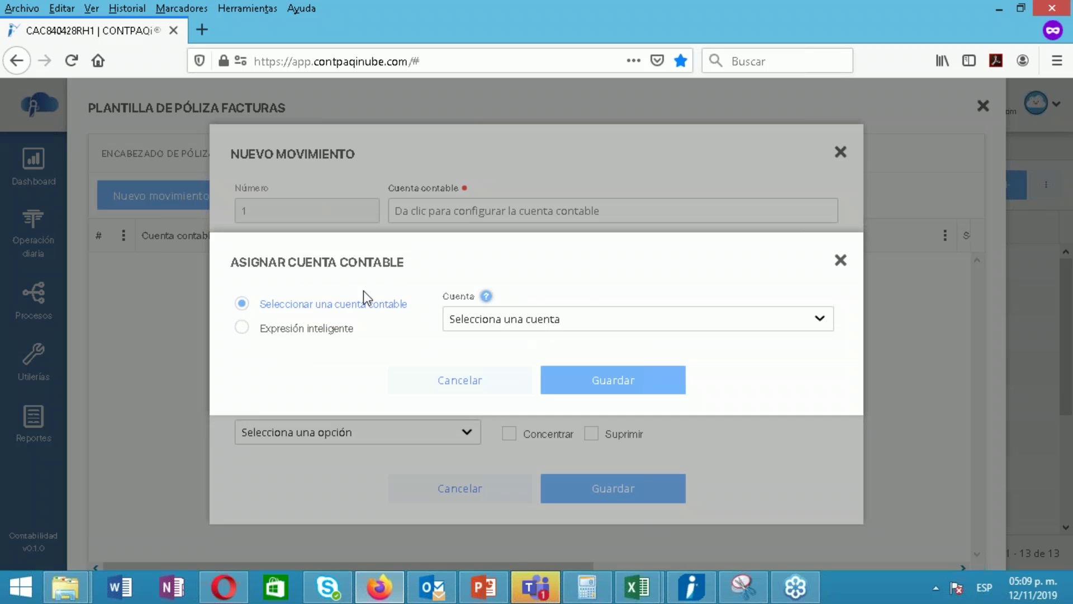
click(455, 323)
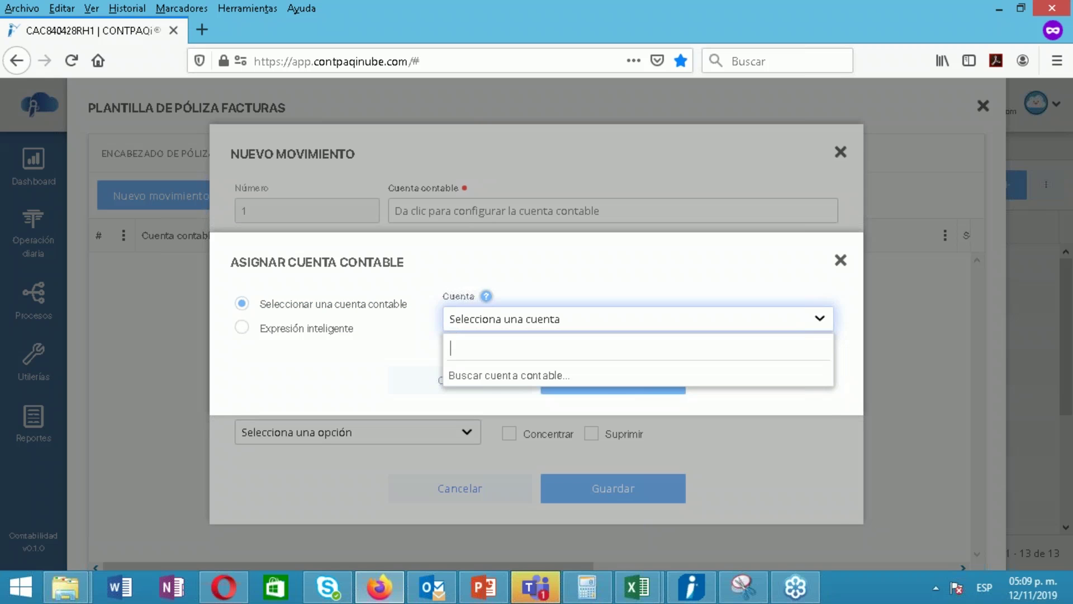
text(BAN)
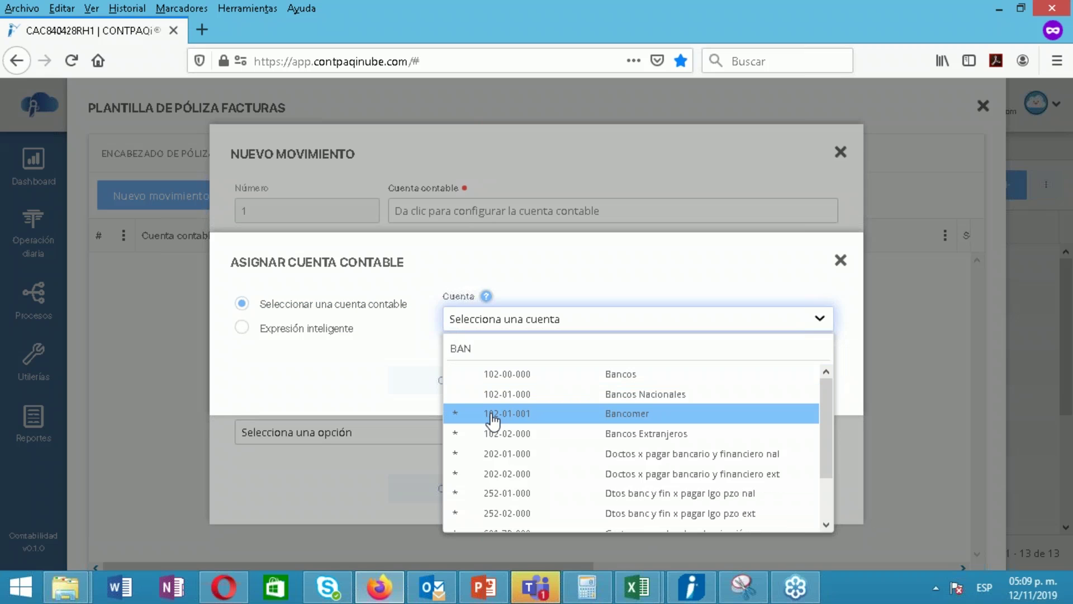
click(492, 413)
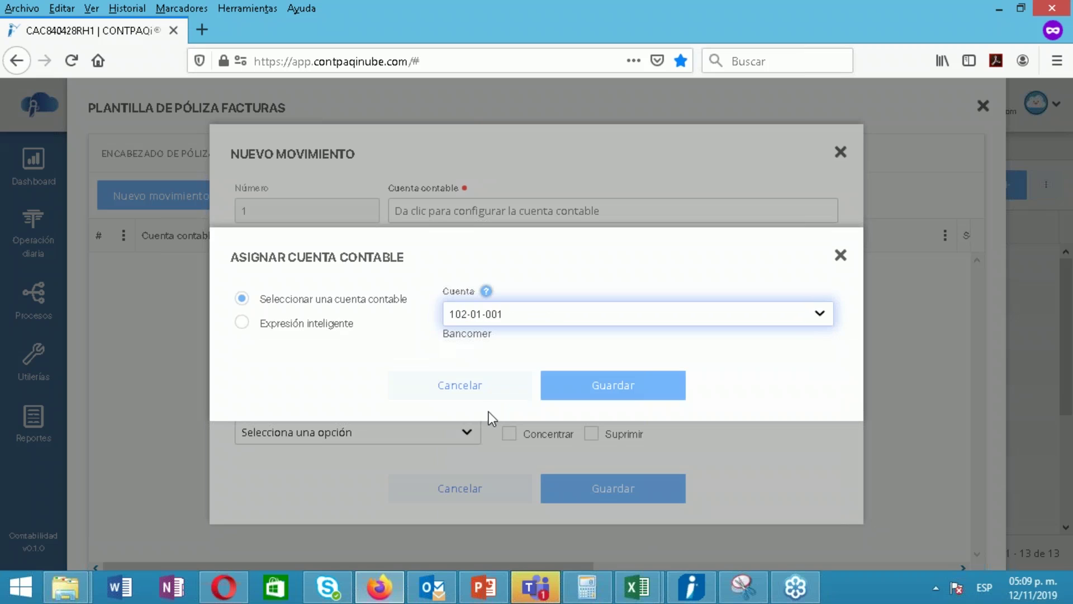
click(626, 392)
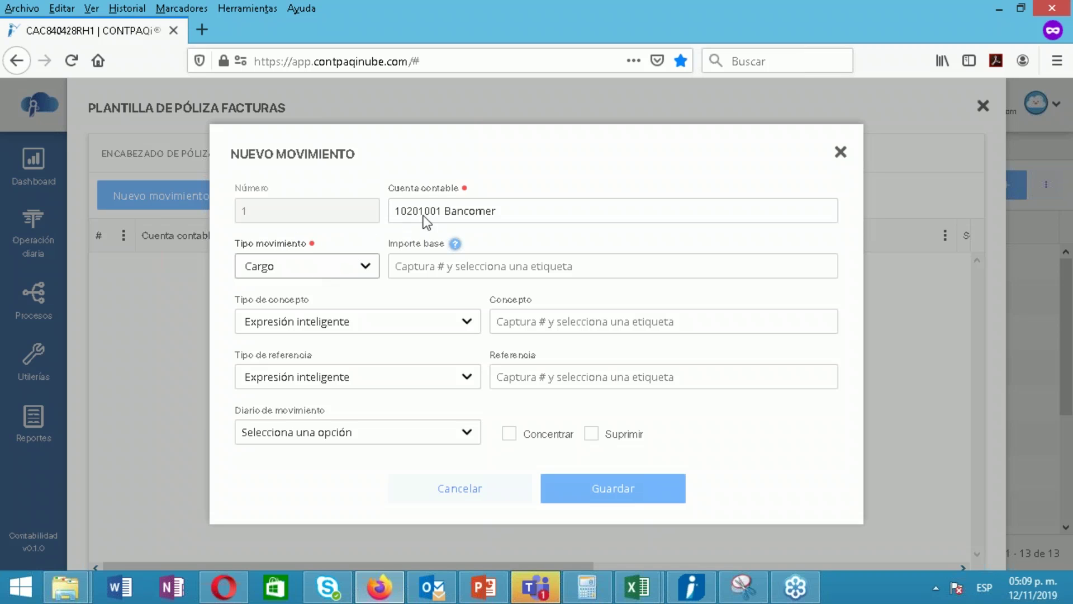
Set the movement's base amount to #Total
click(419, 267)
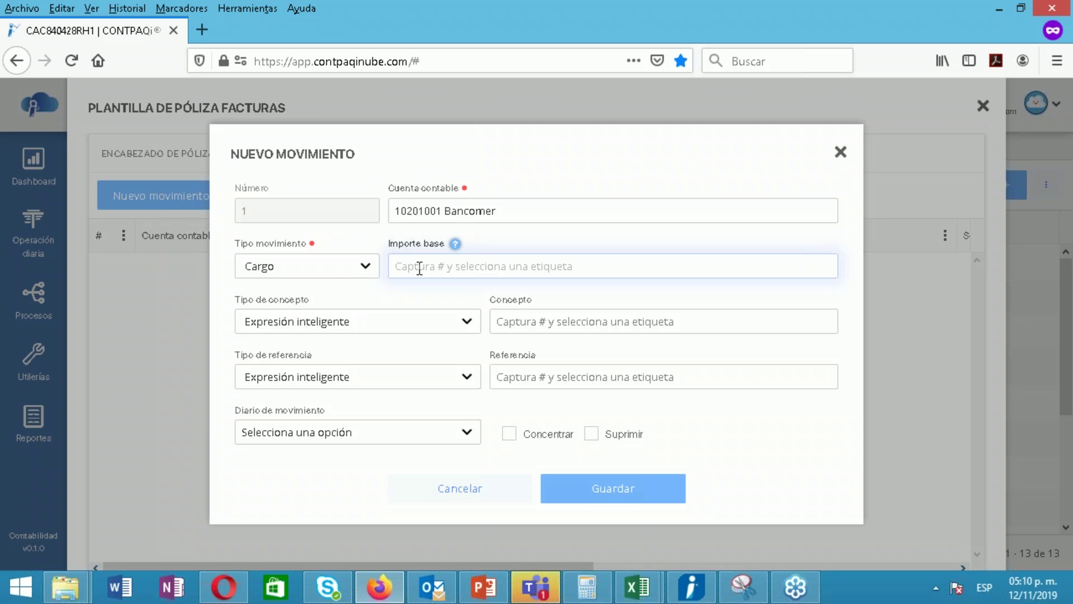
click(455, 244)
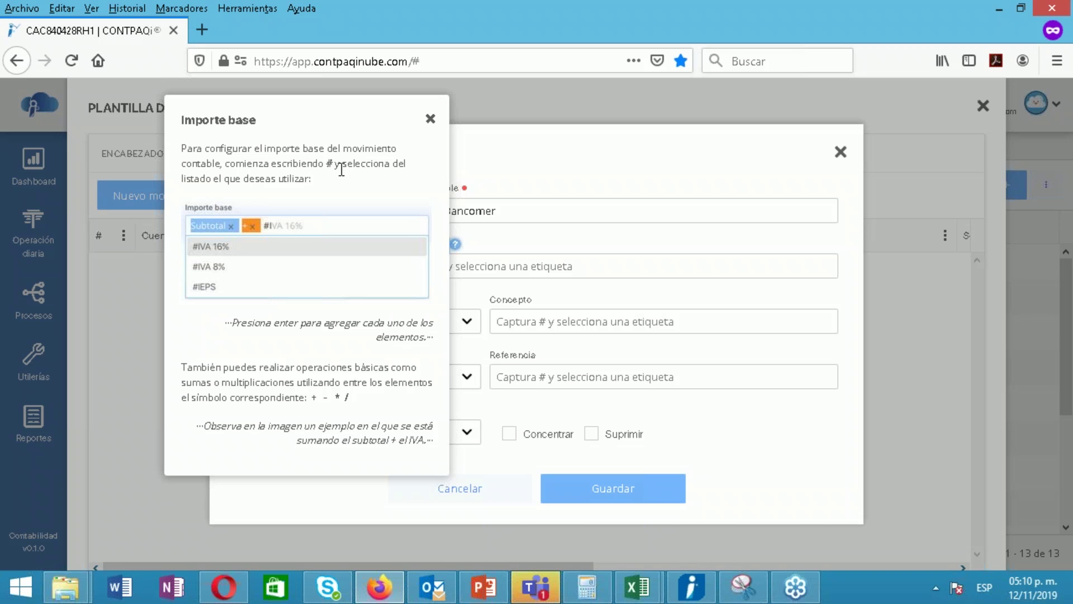
click(431, 120)
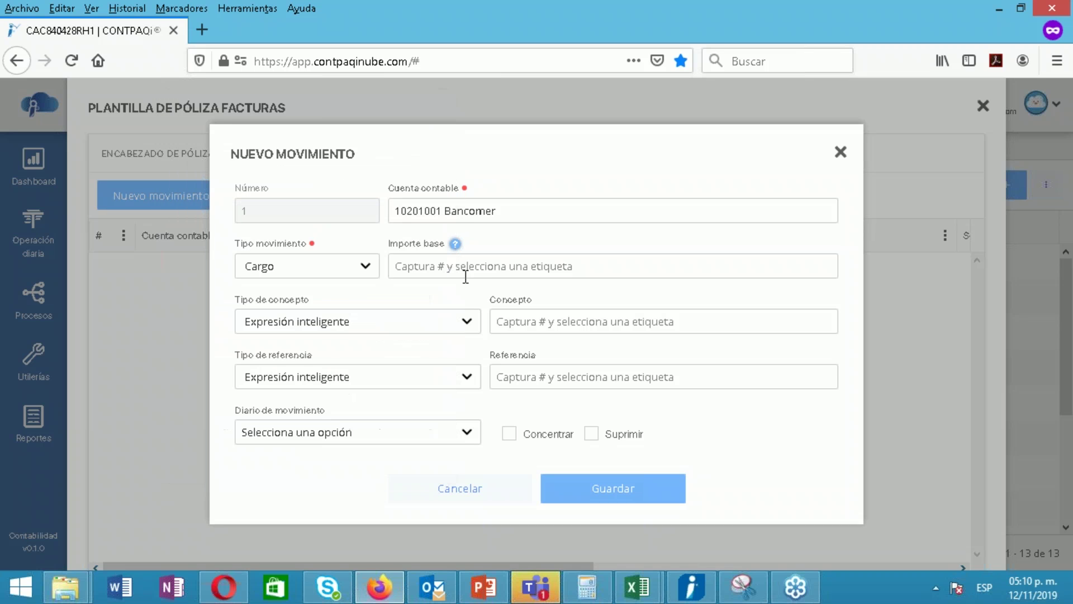
click(468, 275)
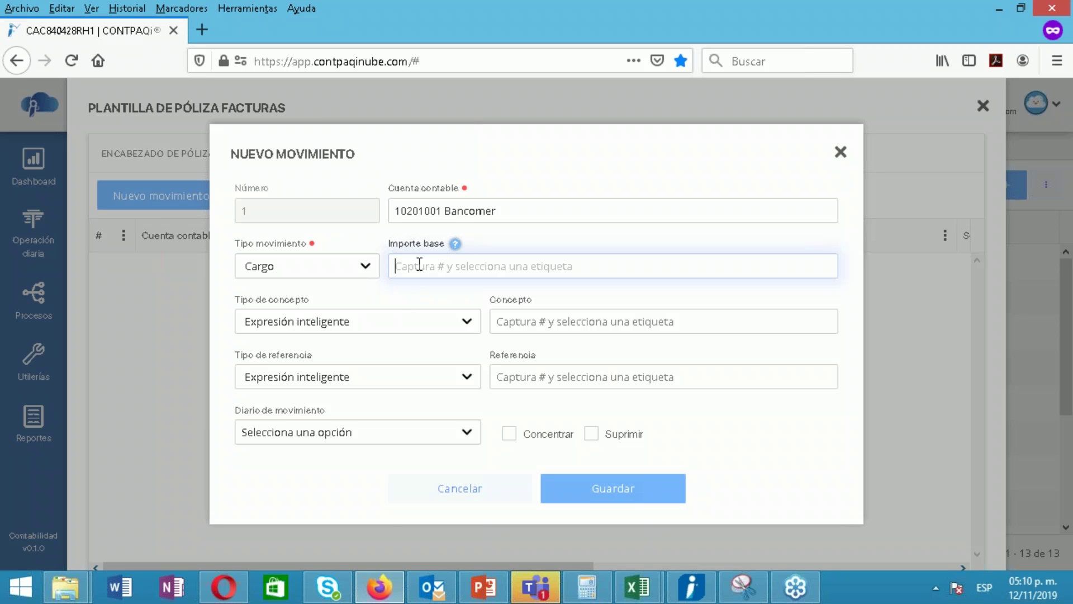
text(#)
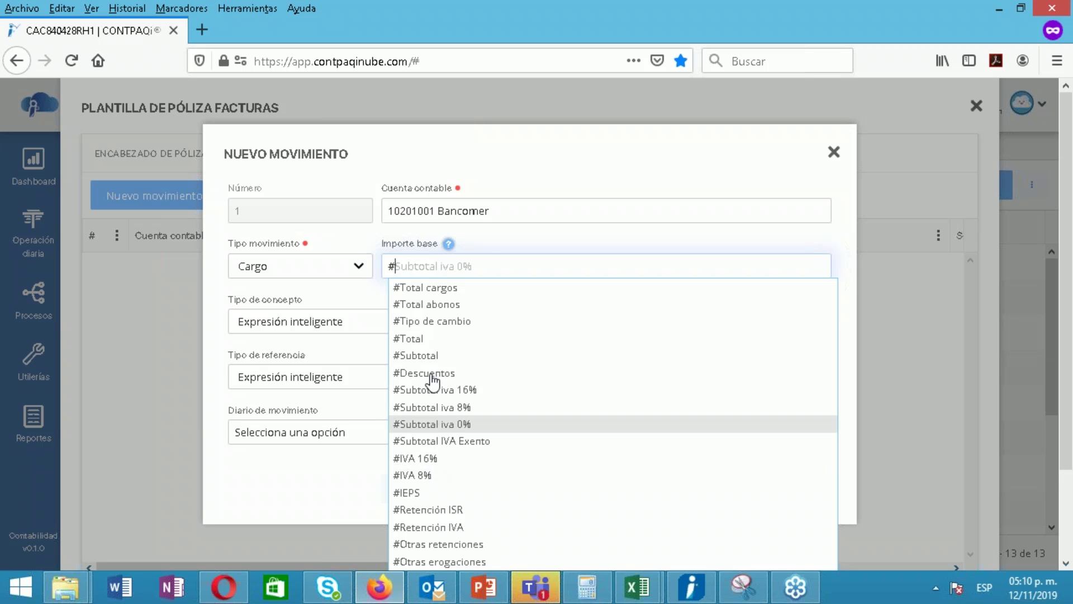
click(425, 340)
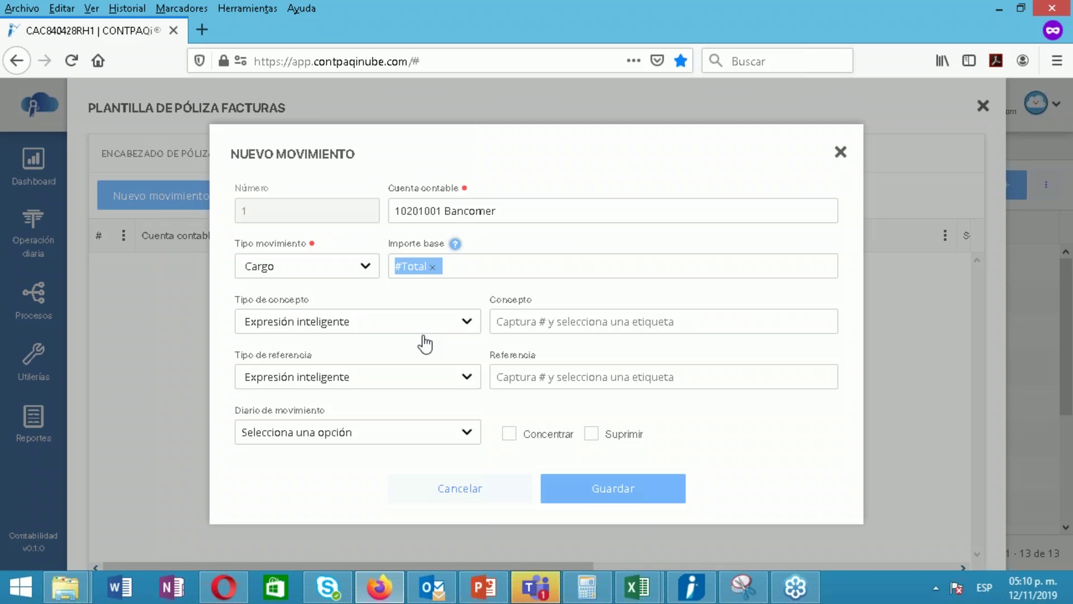
Remove the extra * and #Total abonos tags, keep only #Total, and save the Cargo
click(464, 265)
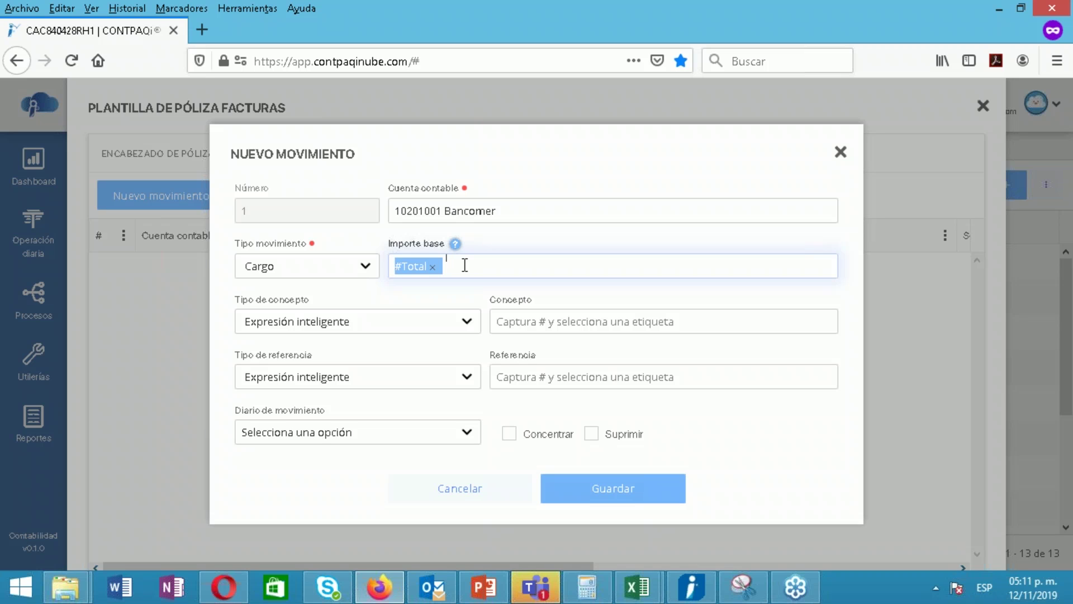
text(*)
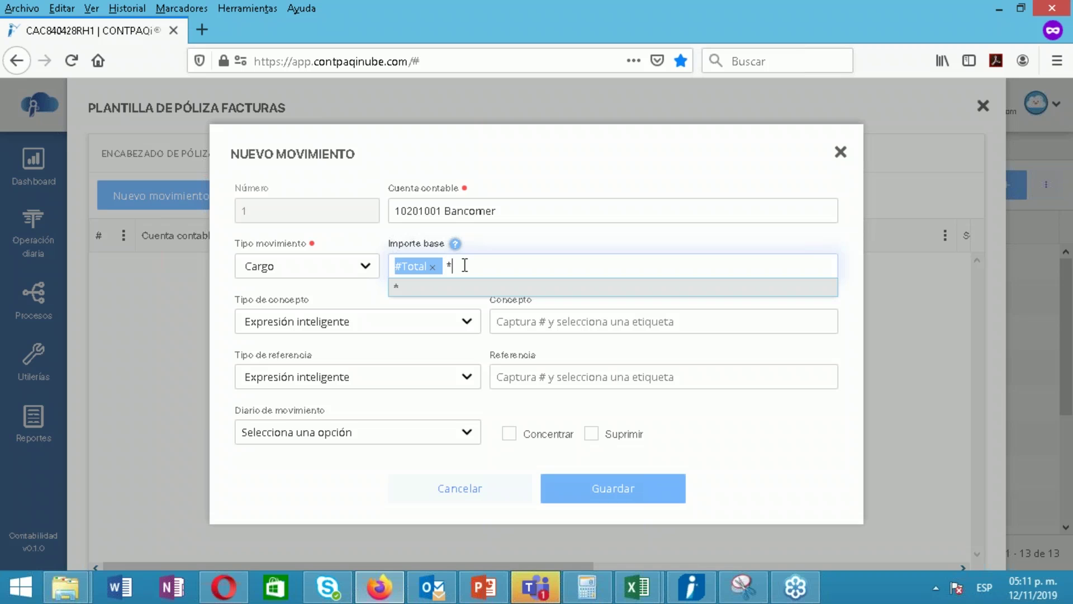
click(446, 290)
click(491, 274)
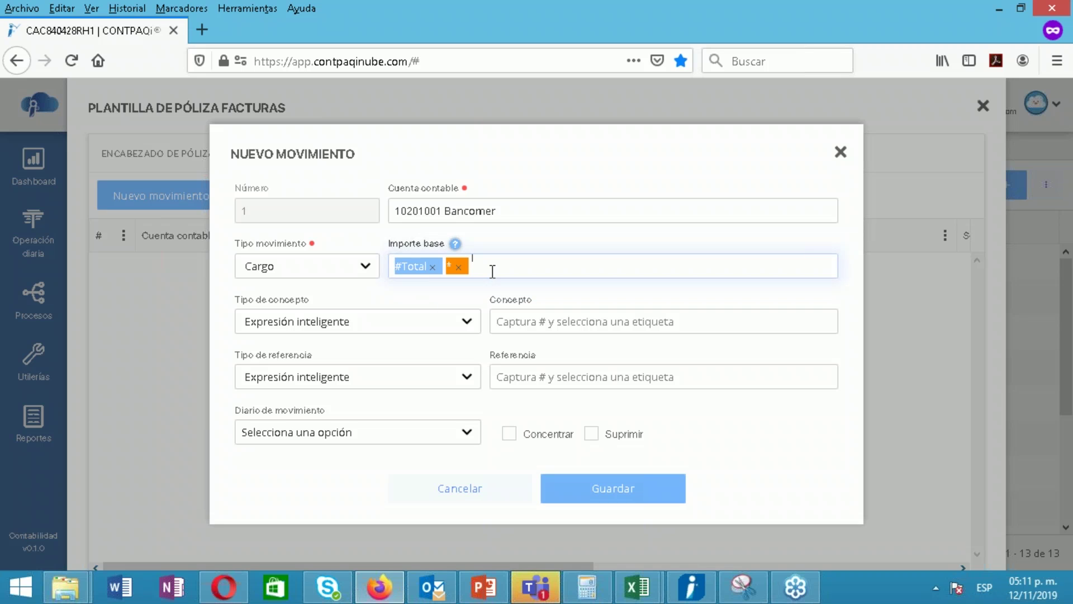
text(#)
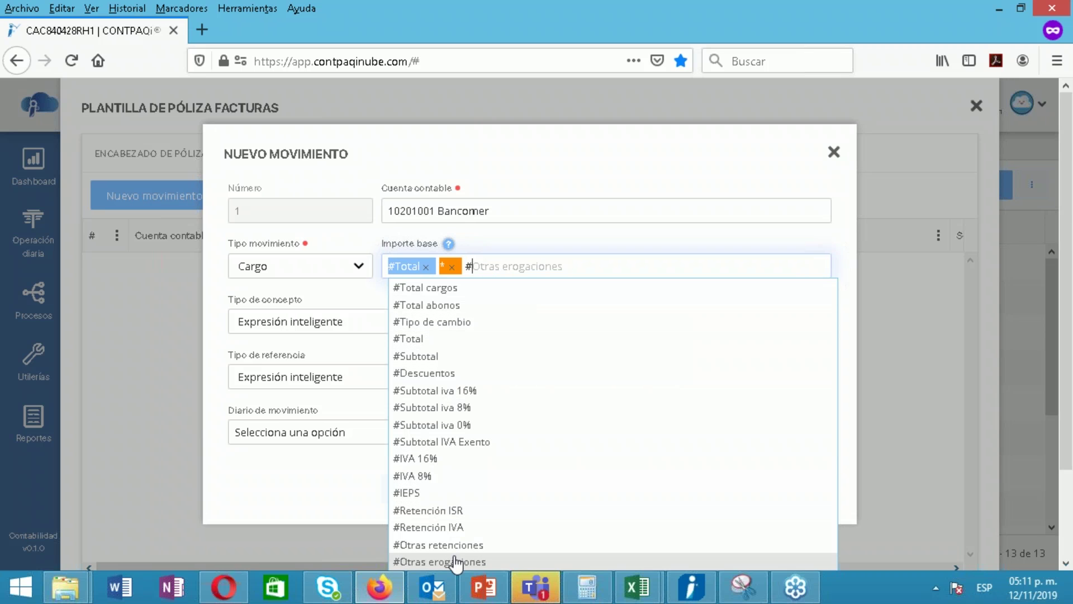
click(467, 305)
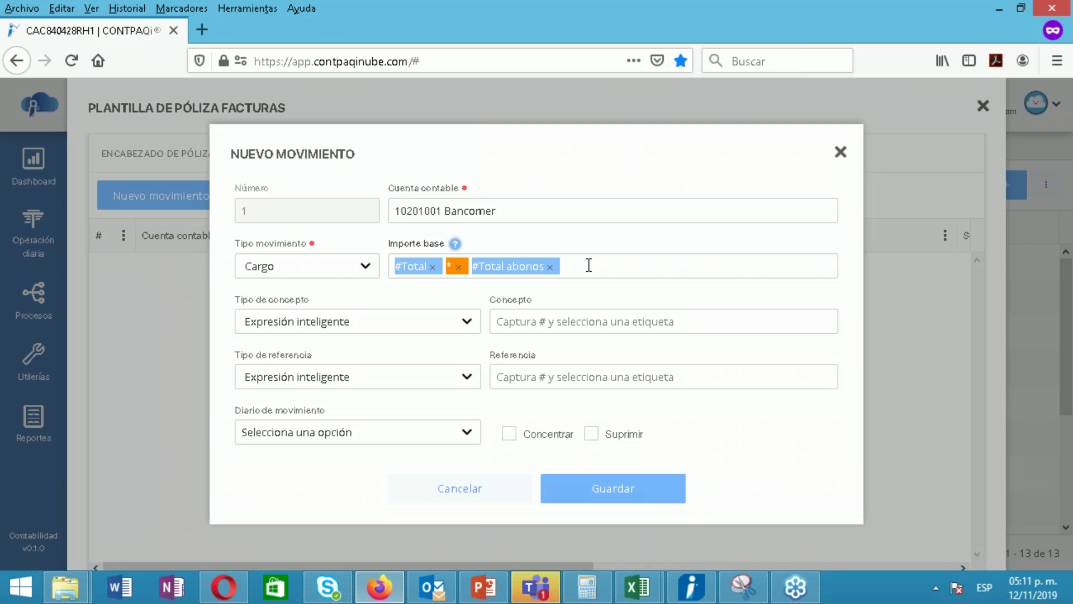
click(550, 267)
click(459, 267)
click(494, 267)
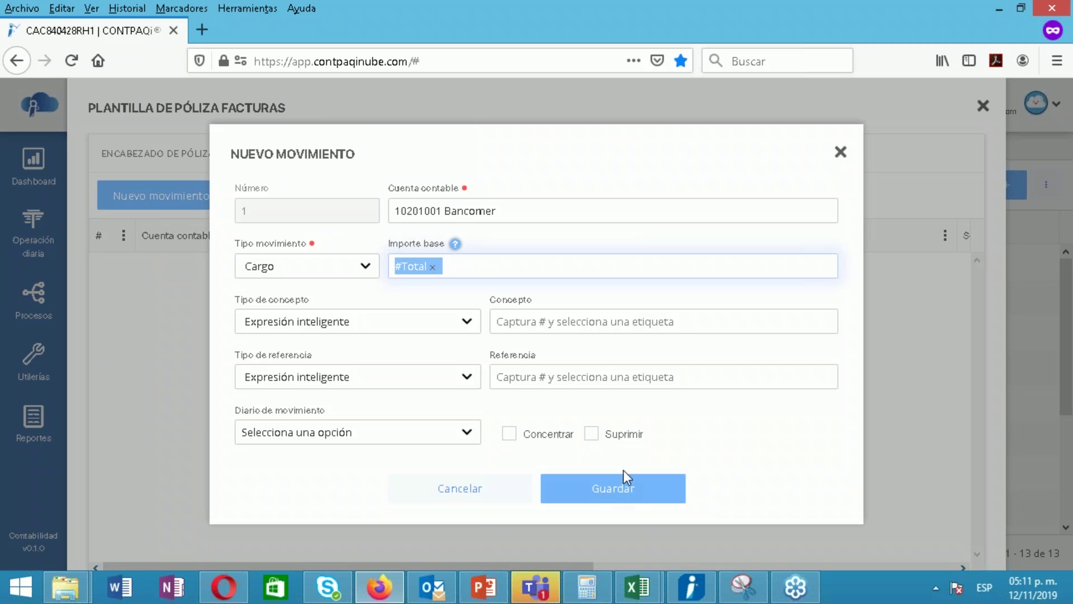
click(627, 494)
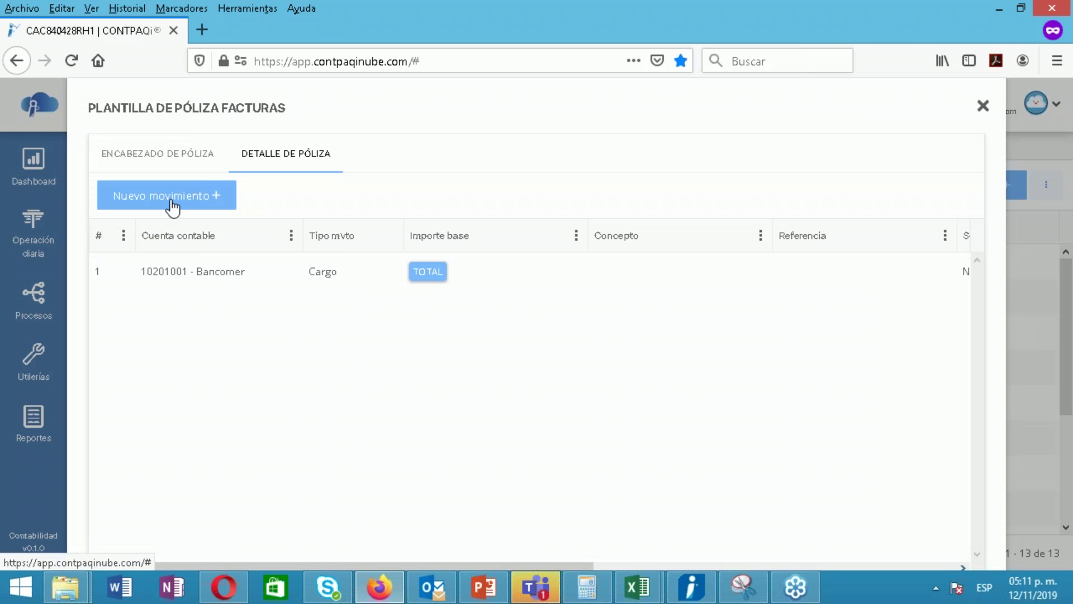
click(199, 198)
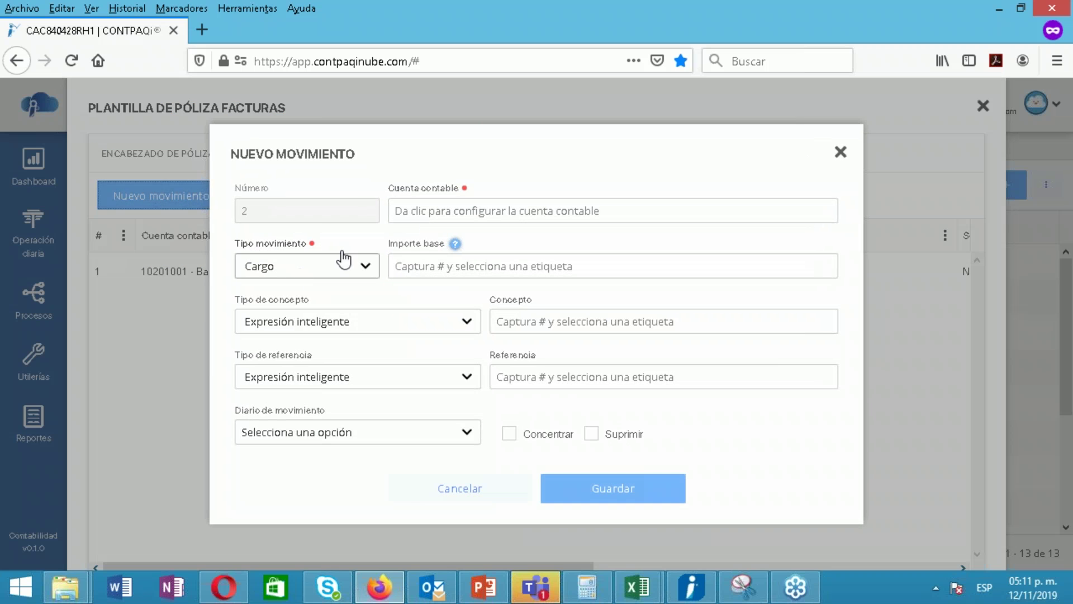
Start the second movement's smart account expression with 10501
click(430, 214)
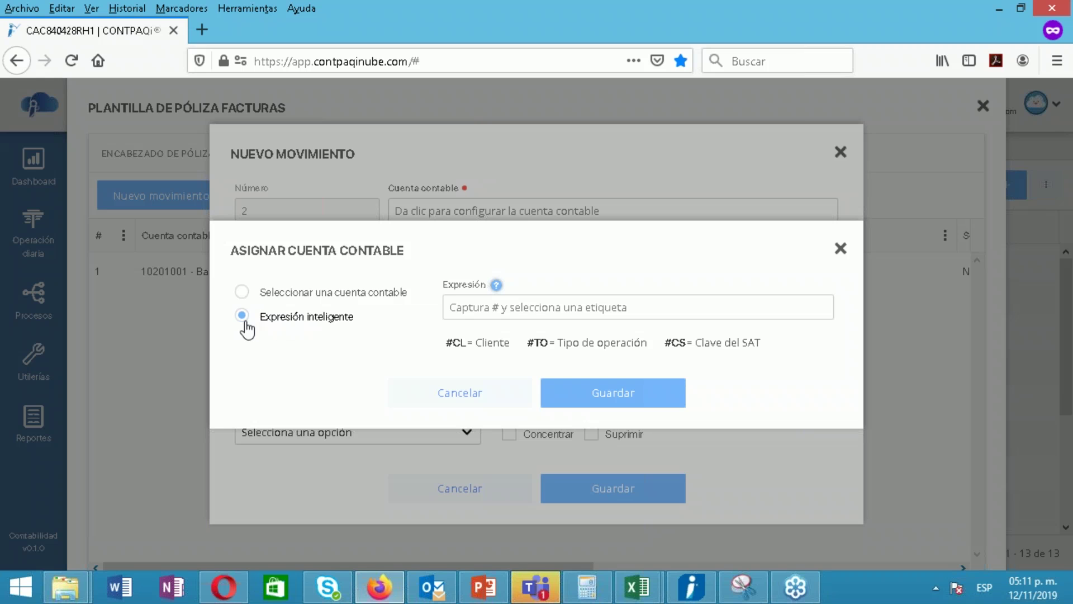
click(518, 311)
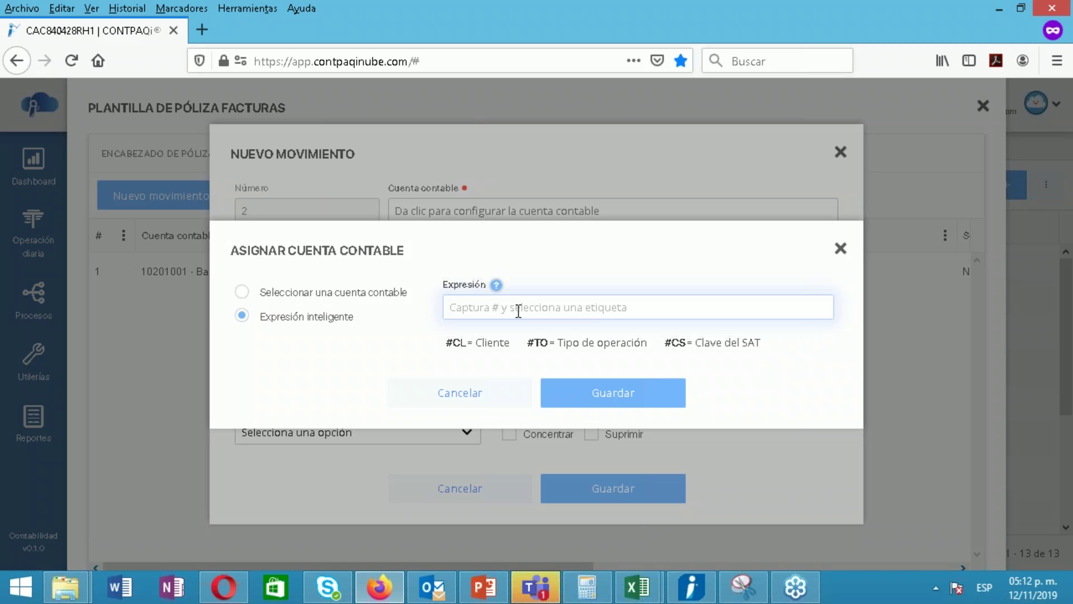
text(10501)
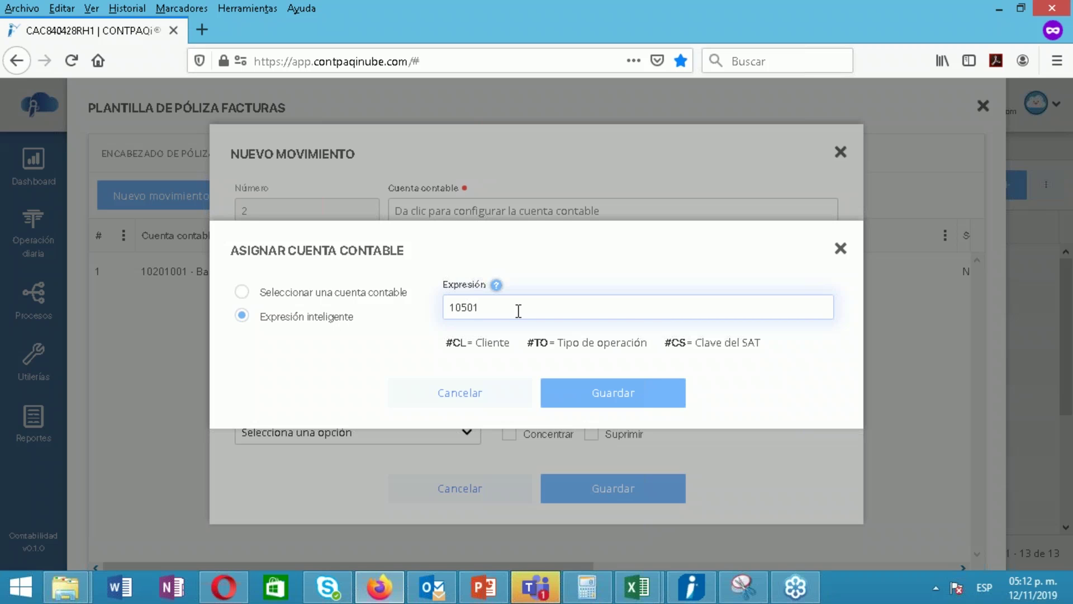
key(Return)
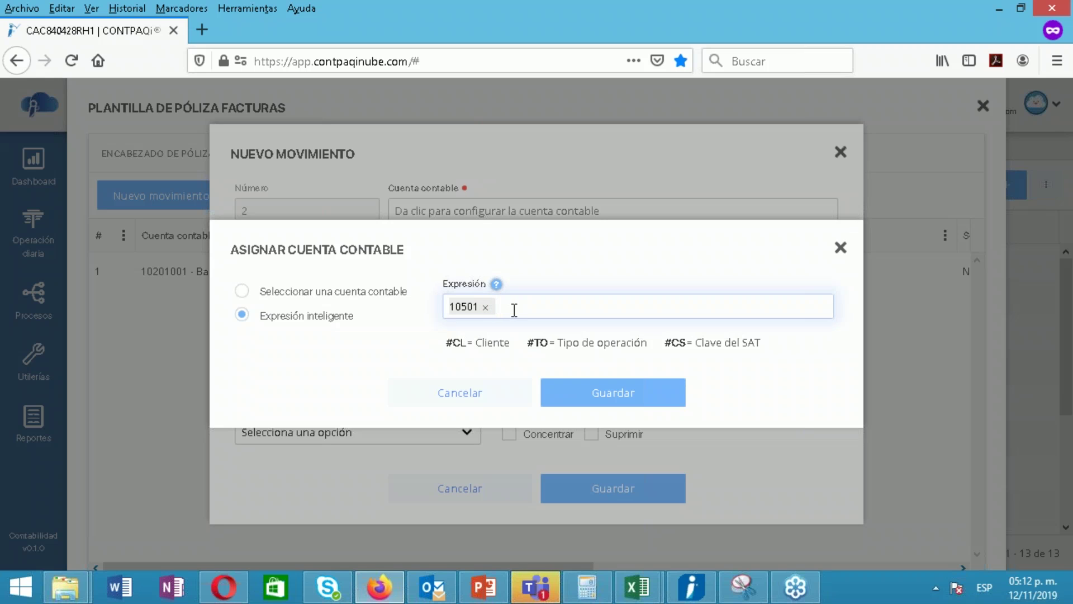
text(#)
Complete the account expression as 10501 #CL01 and accept it
text(CL)
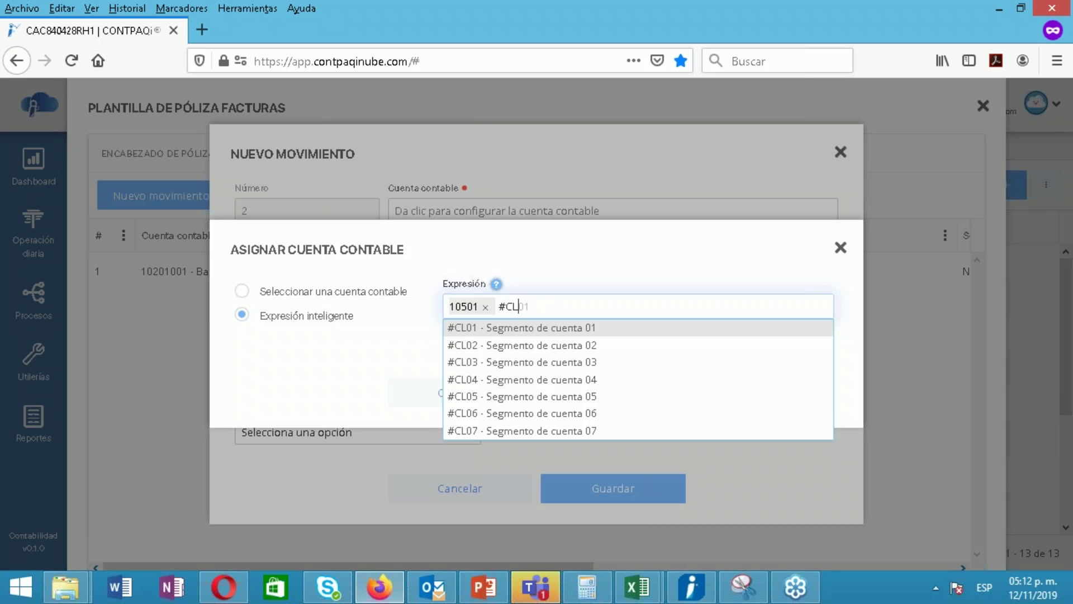
click(558, 330)
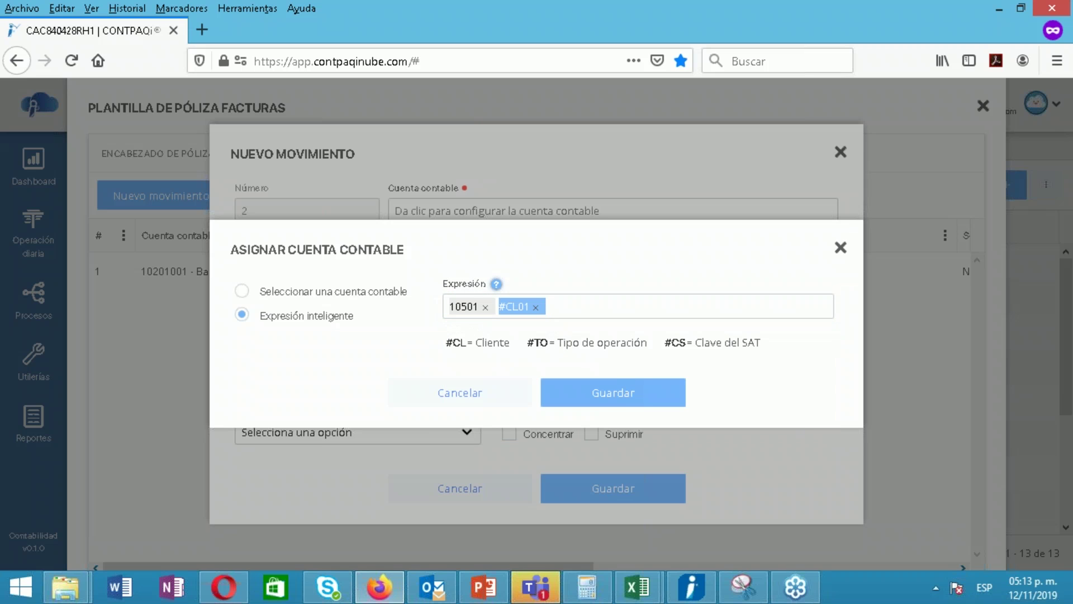
click(618, 390)
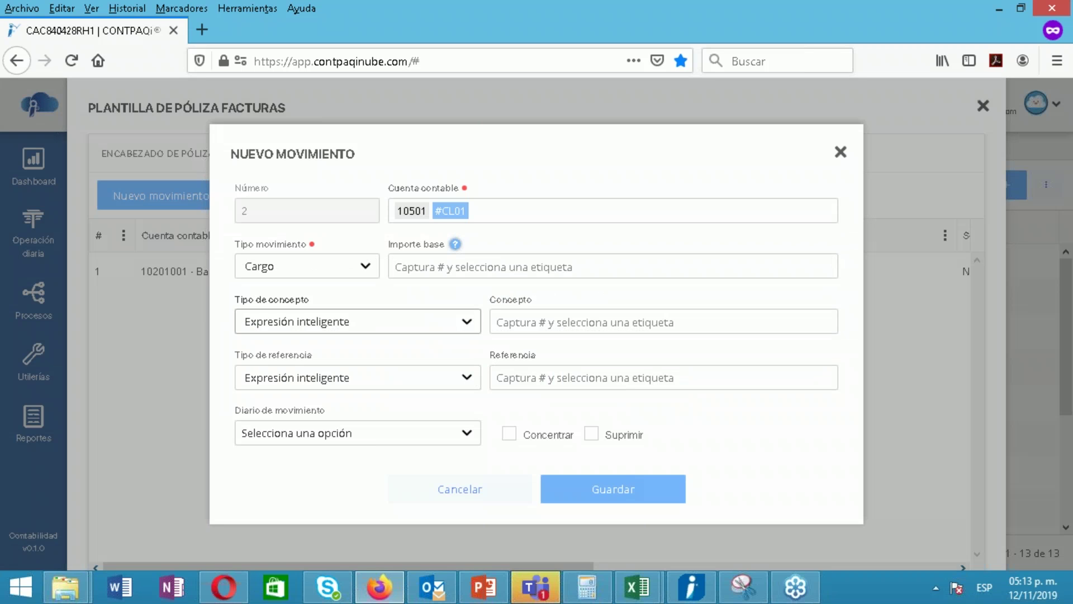
Make the movement an Abono with base amount #Total and save it
click(344, 278)
click(292, 335)
click(464, 267)
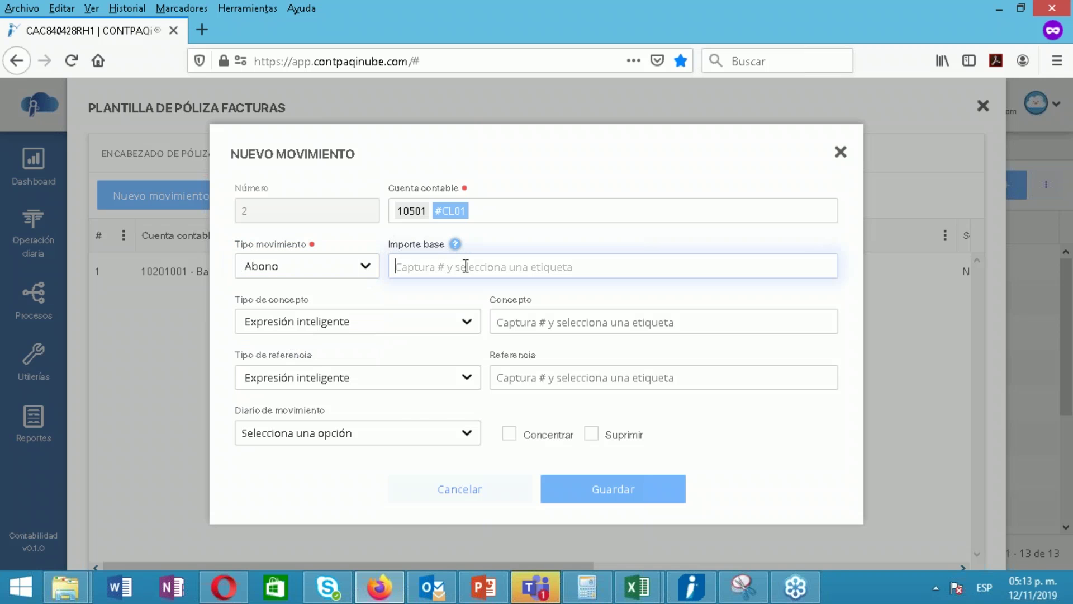
text(#)
click(443, 339)
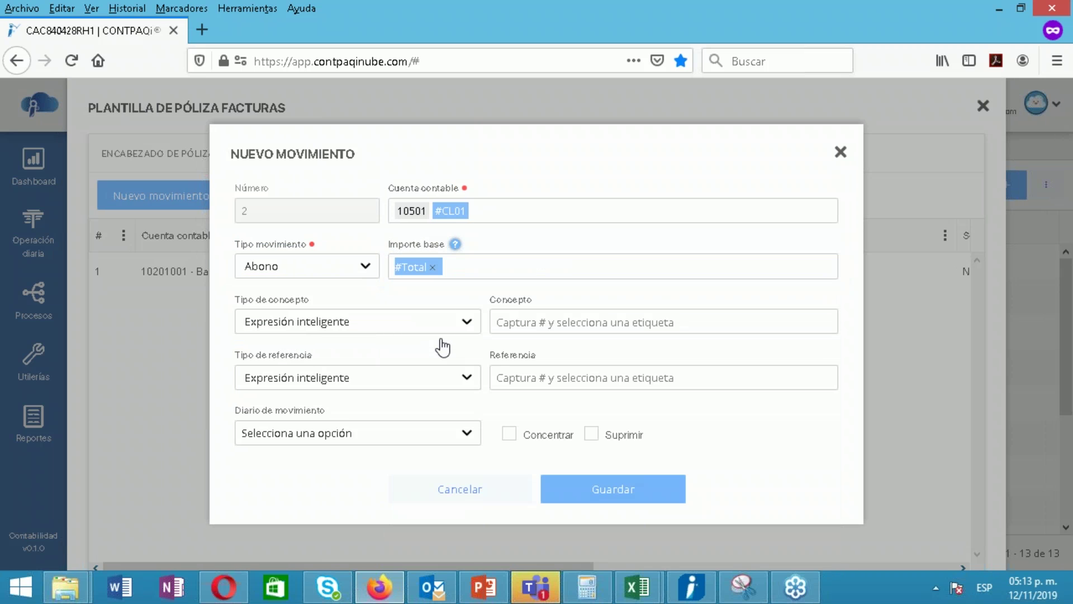
click(613, 490)
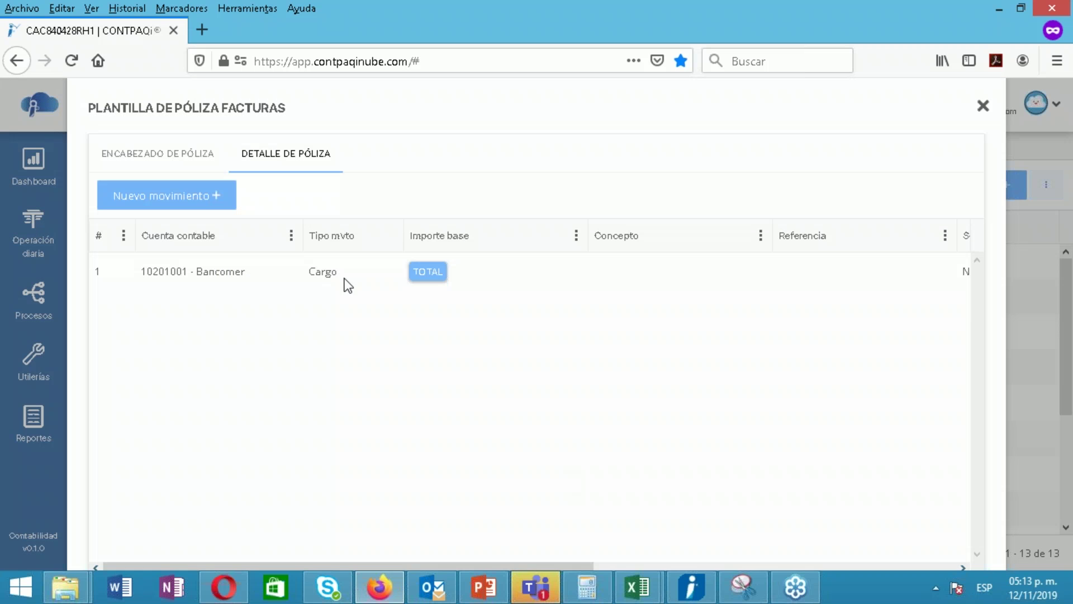
Start a third movement assigned to account 209-01-000 IVA trasladado no cobrado
click(205, 196)
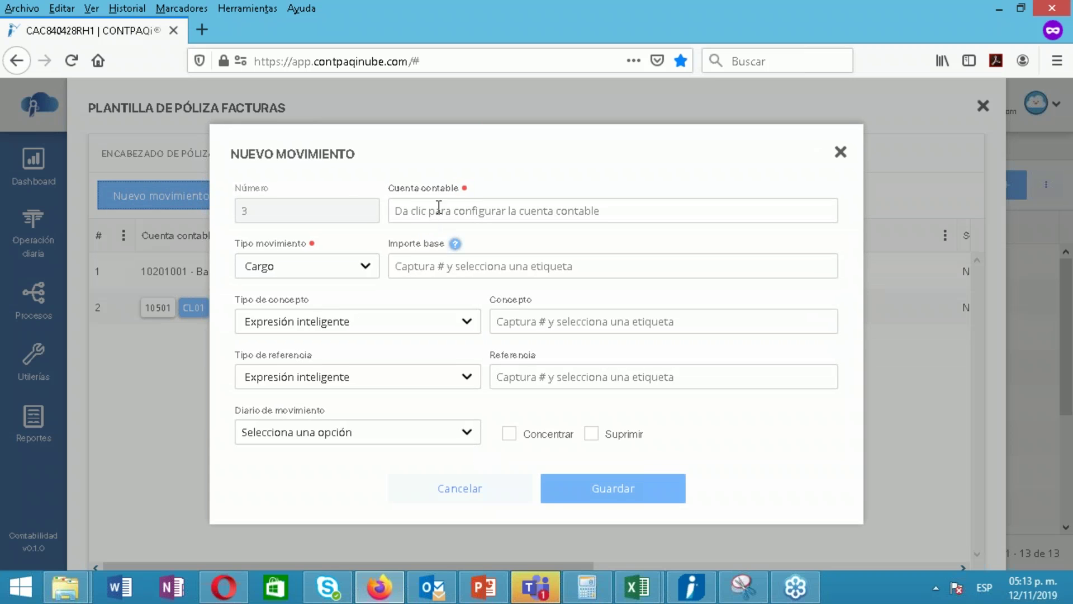
click(437, 210)
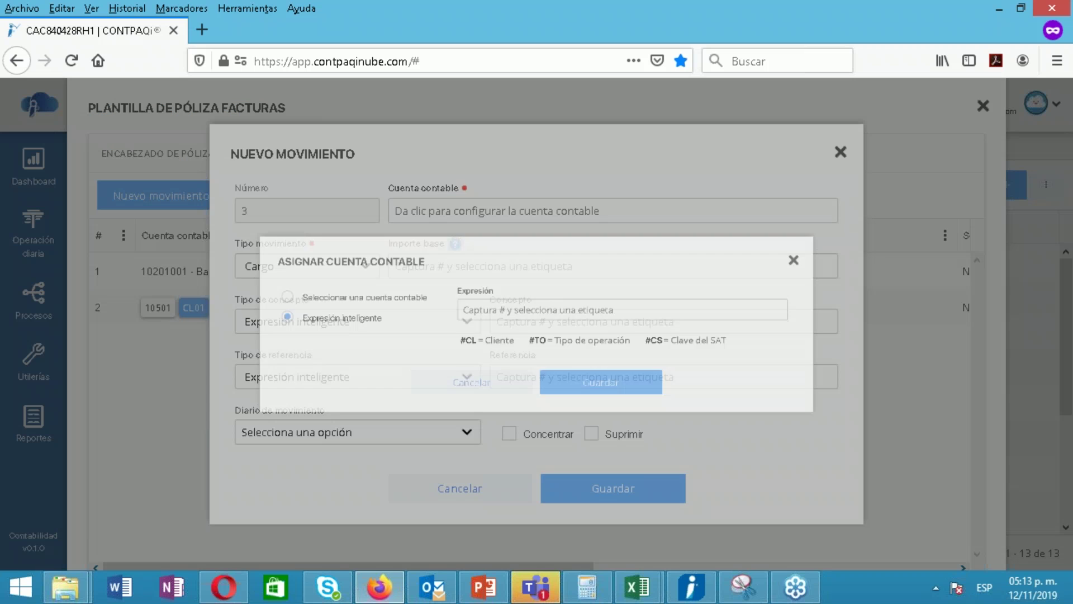
click(369, 295)
click(475, 323)
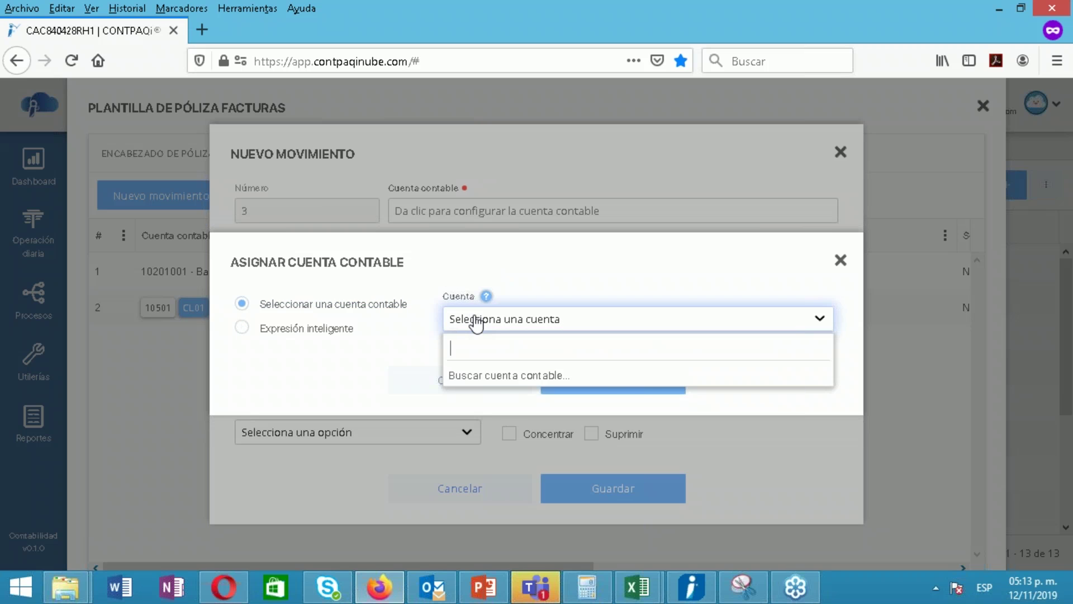
text(IVA TRA)
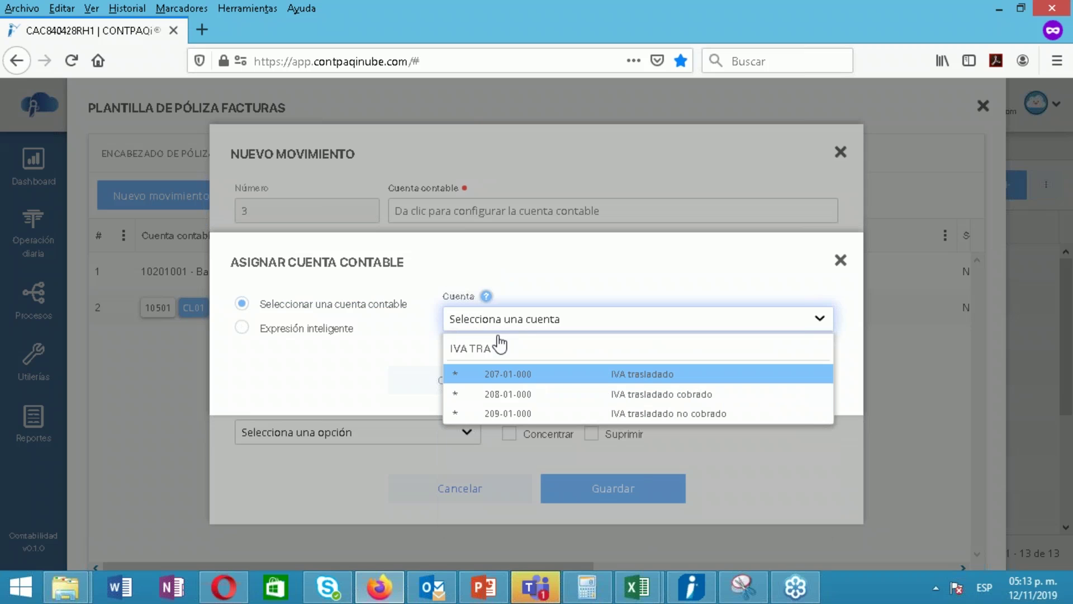
click(530, 414)
click(581, 393)
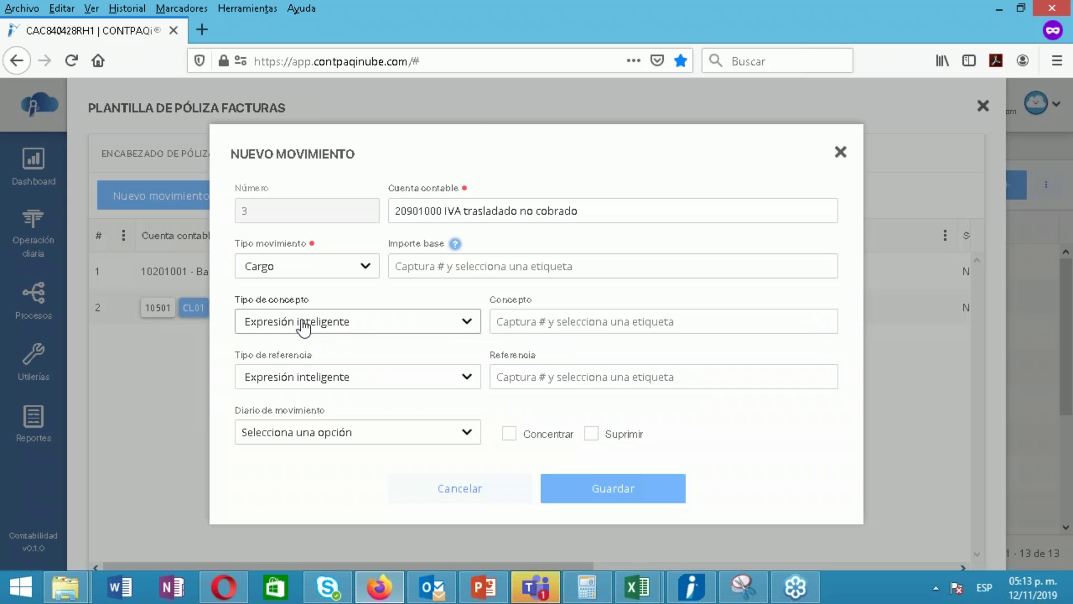
Set its base amount to #IVA 16% and save the movement
click(436, 268)
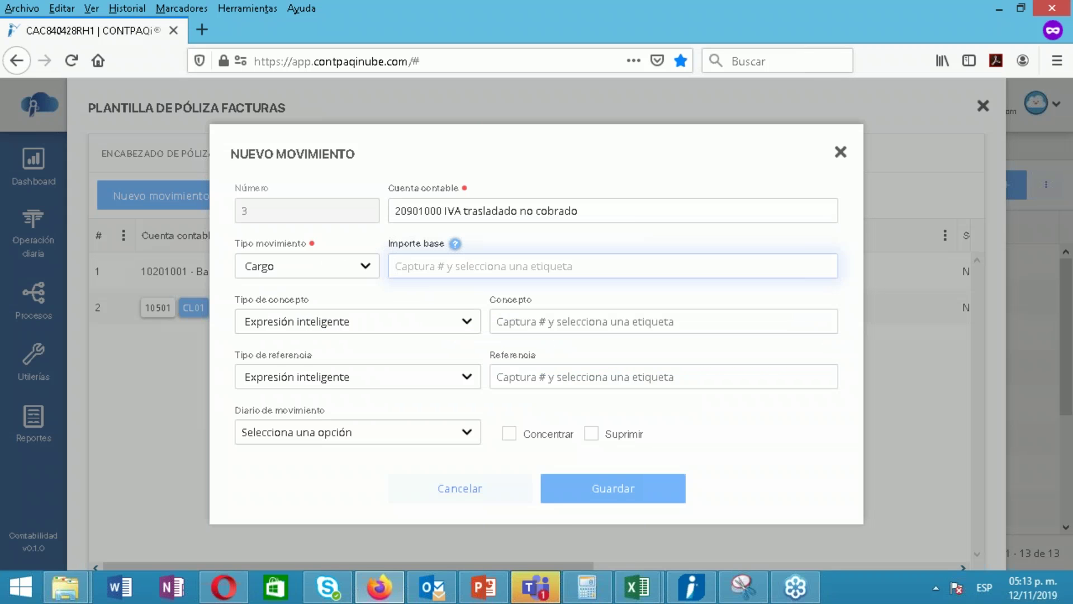
text(#)
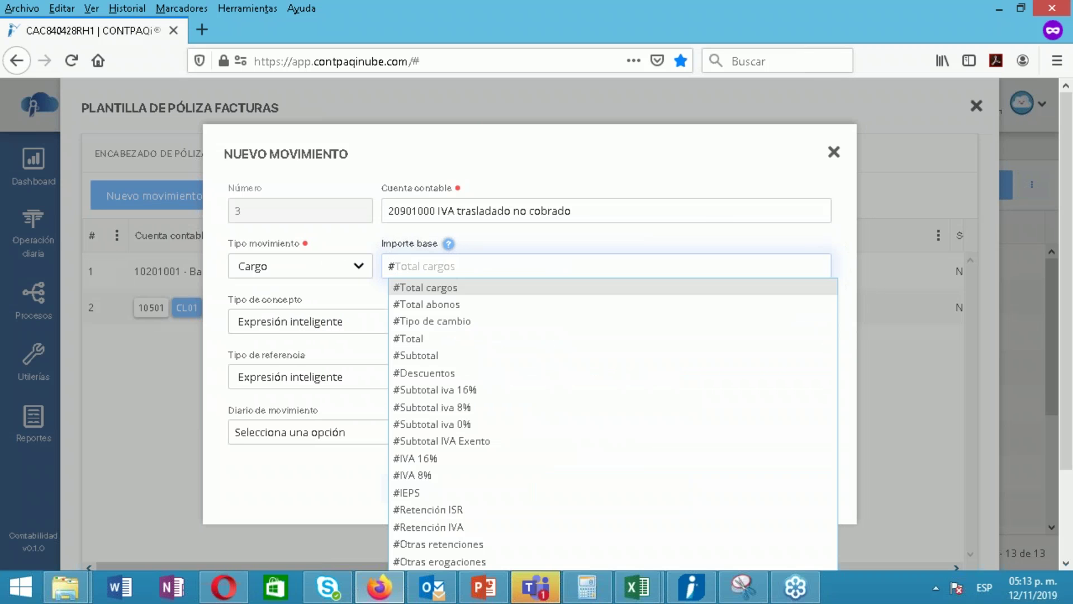
click(434, 459)
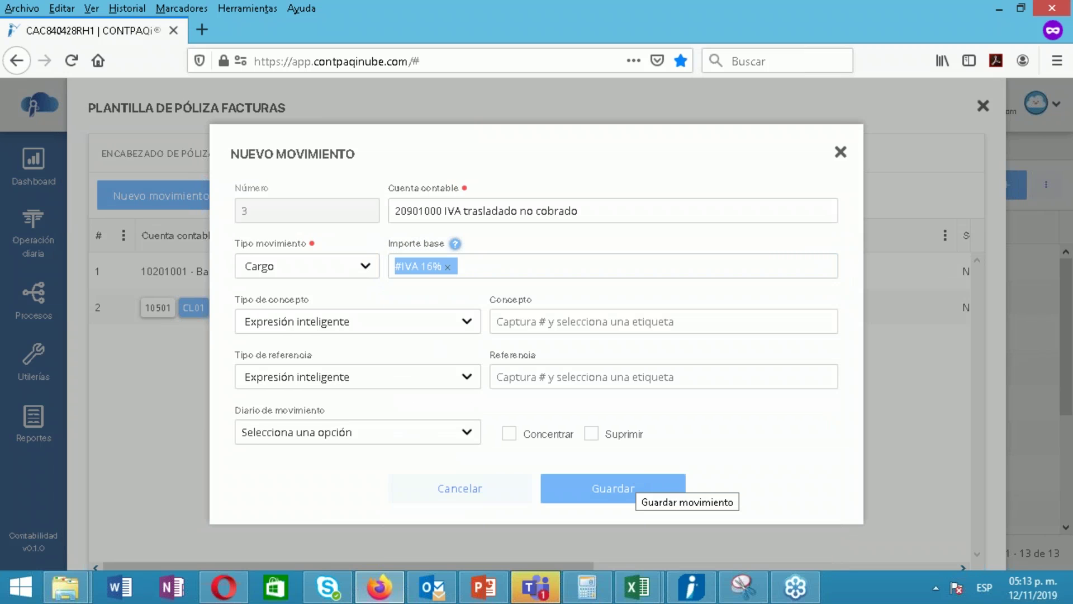
click(626, 489)
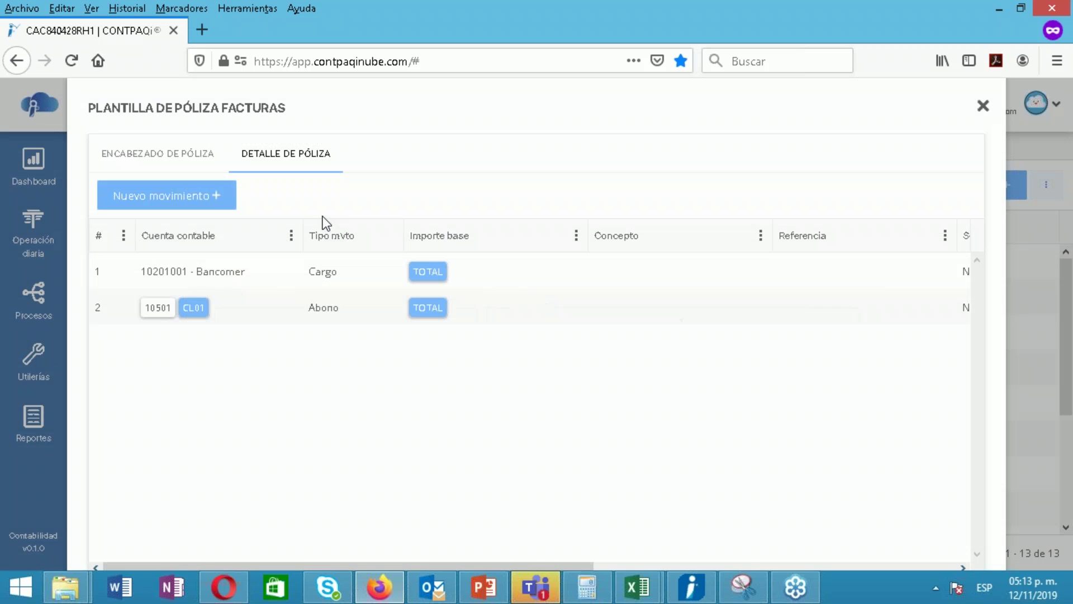
Start a fourth movement assigned to account 208-01-000 IVA trasladado cobrado
click(209, 205)
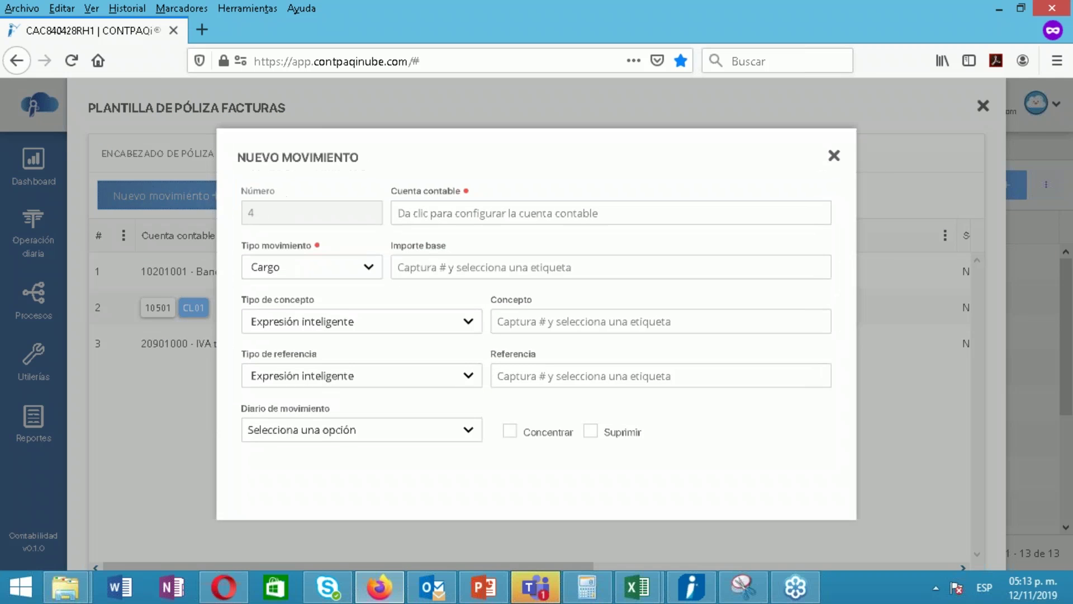
click(414, 211)
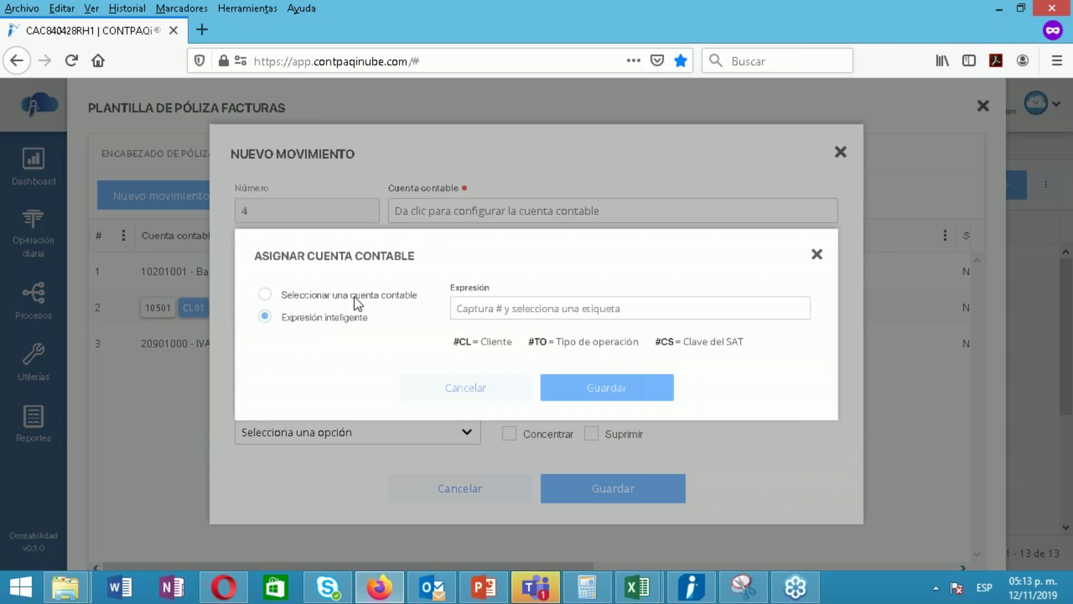
click(351, 296)
click(464, 322)
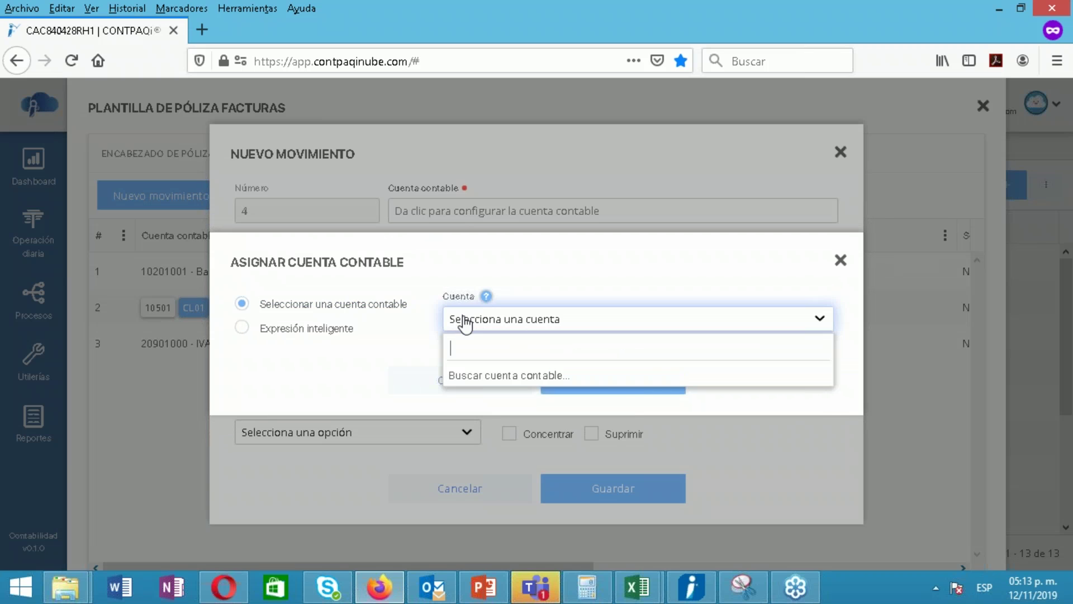
text(IVA TRA)
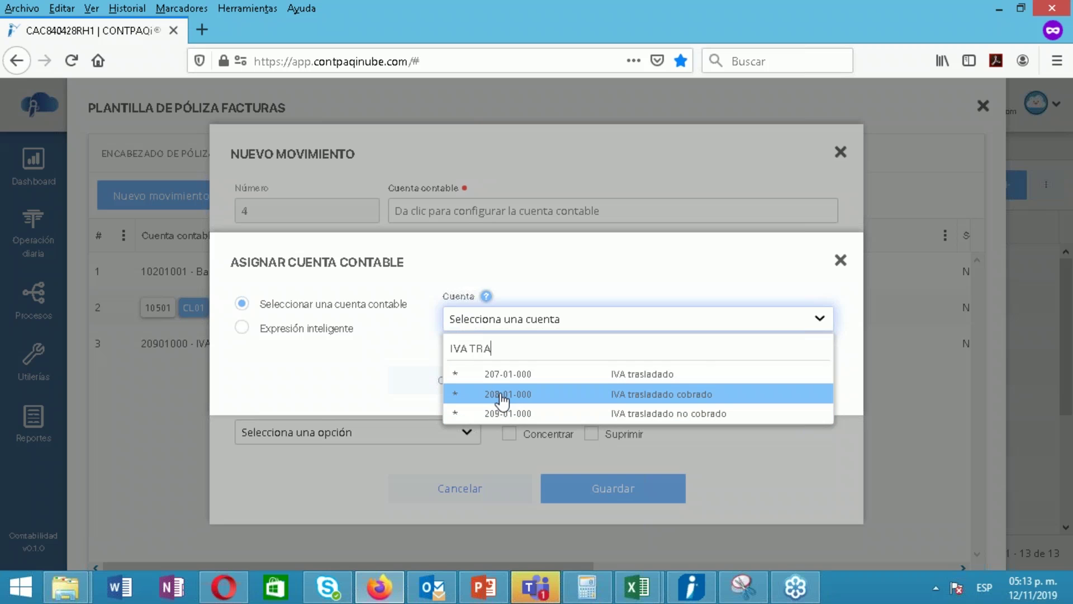
click(503, 395)
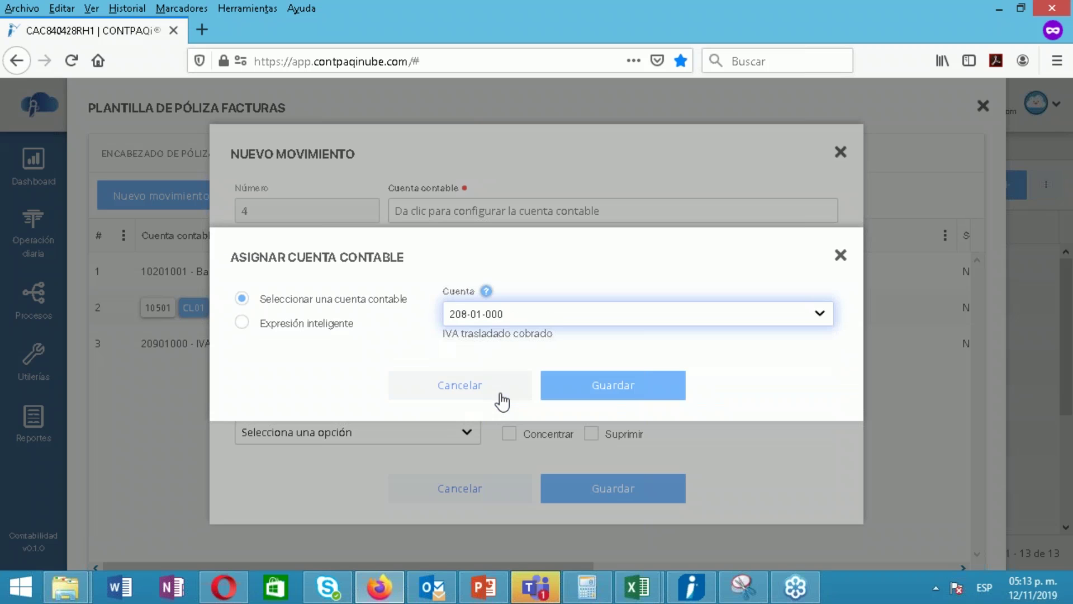
click(582, 391)
Make it an Abono with base amount #IVA 16% and save it
click(337, 273)
click(284, 331)
click(464, 264)
text(#)
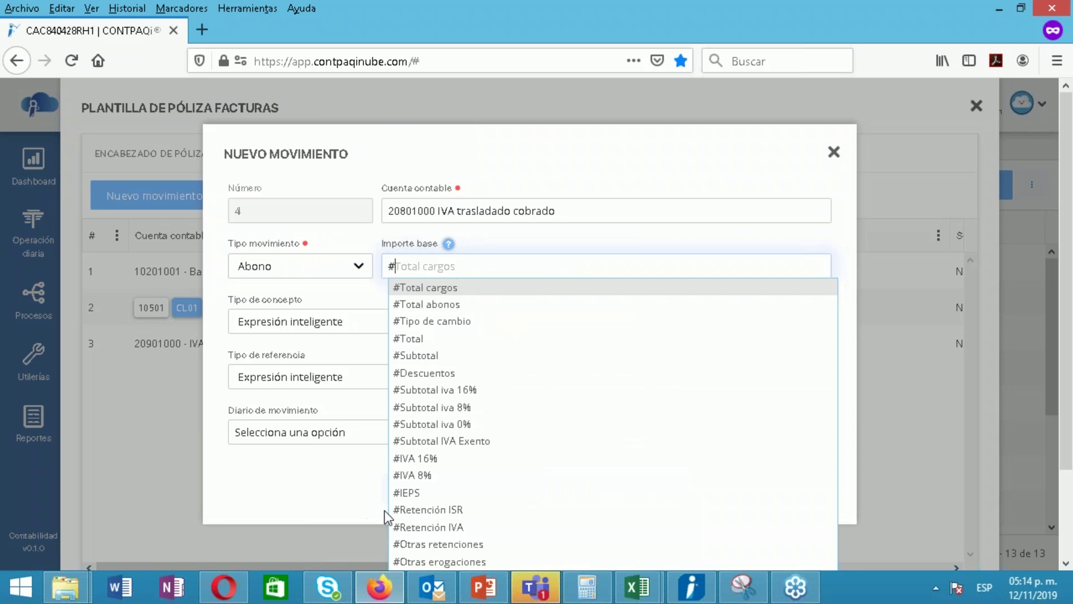
click(436, 461)
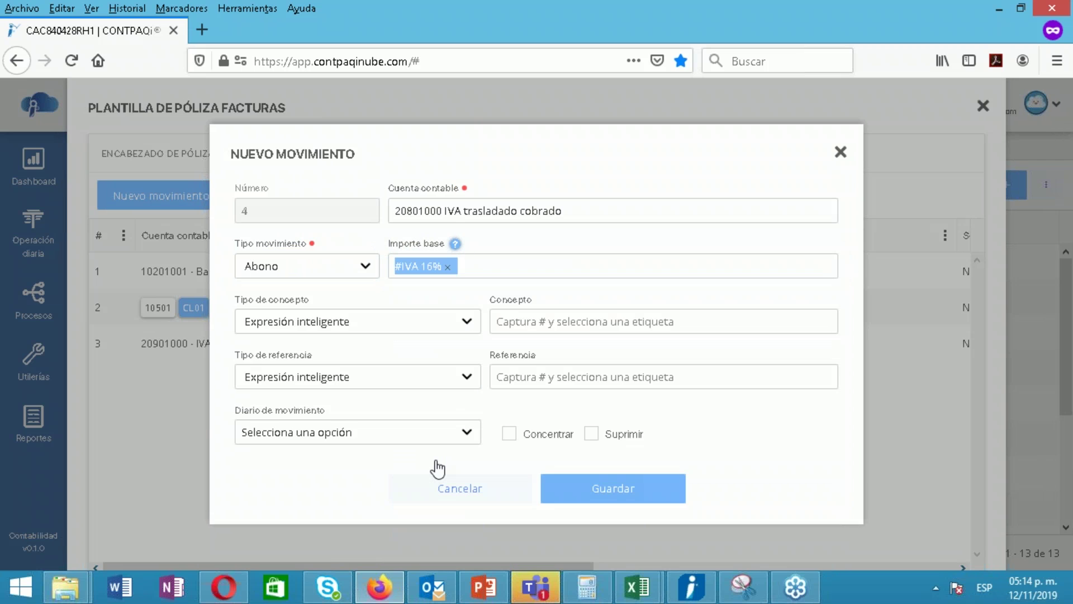
click(615, 502)
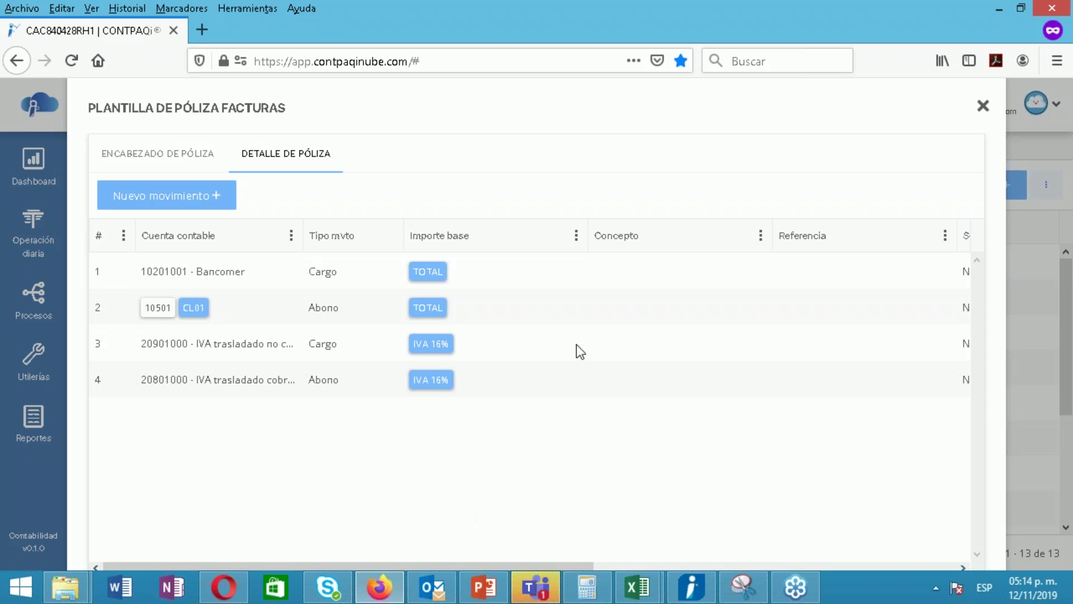
Move the IVA trasladado movements to the top of Detalle de póliza, then close the template
drag(571, 351, 555, 290)
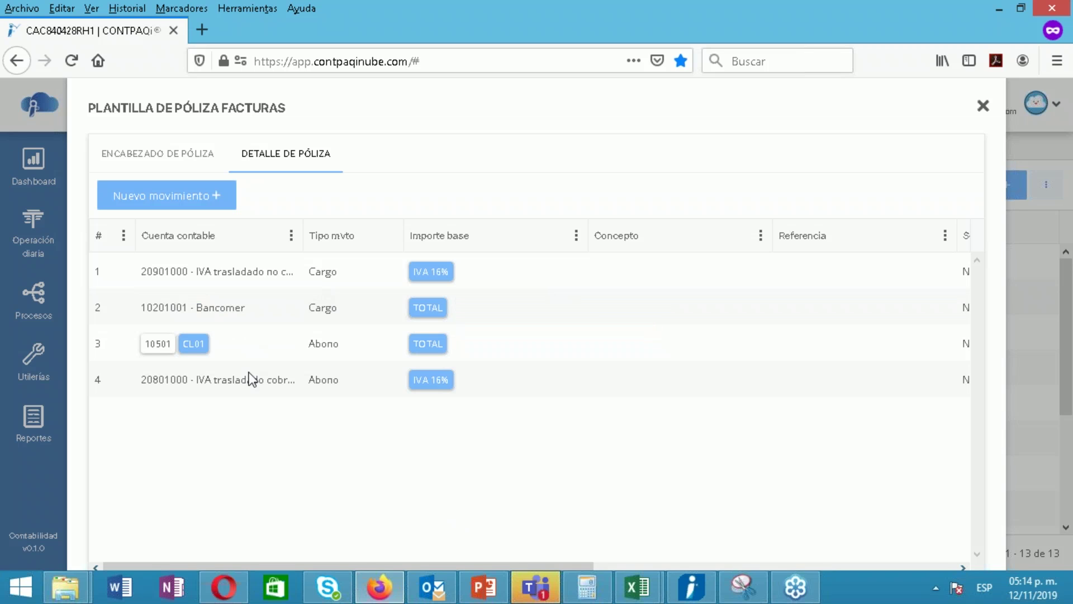
mouse_move(250, 378)
mouse_down()
mouse_move(250, 316)
mouse_move(231, 290)
mouse_move(253, 390)
mouse_move(235, 272)
mouse_move(246, 380)
mouse_up()
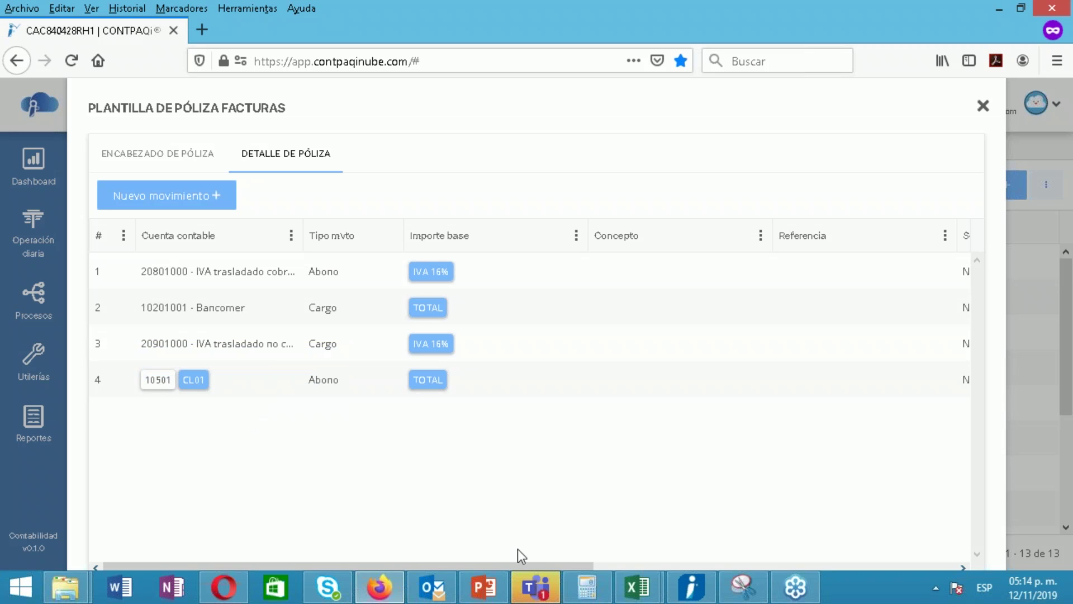
drag(563, 565, 958, 544)
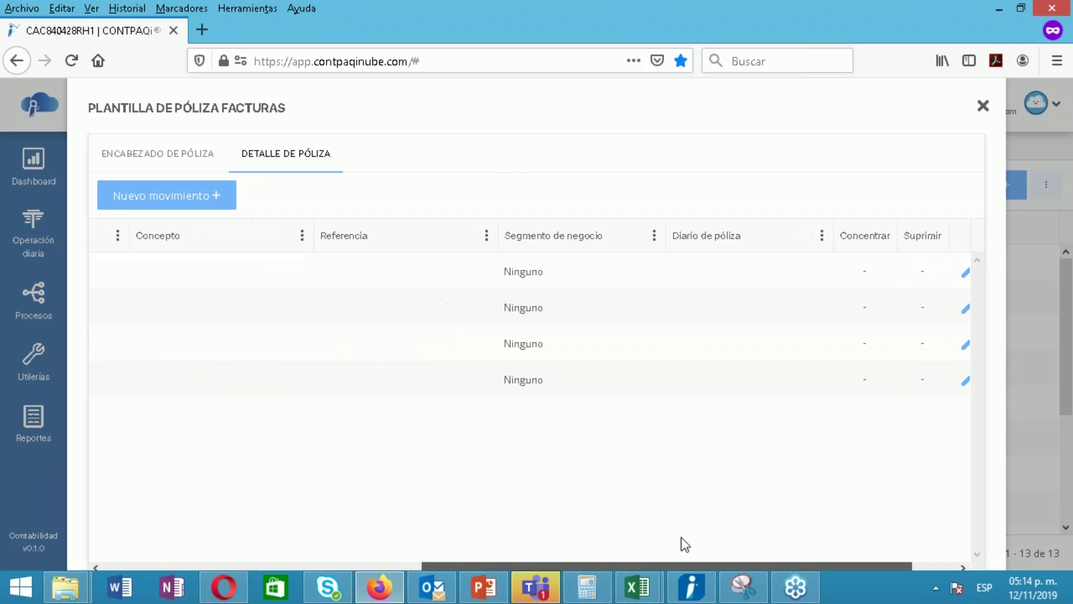
drag(685, 544, 506, 547)
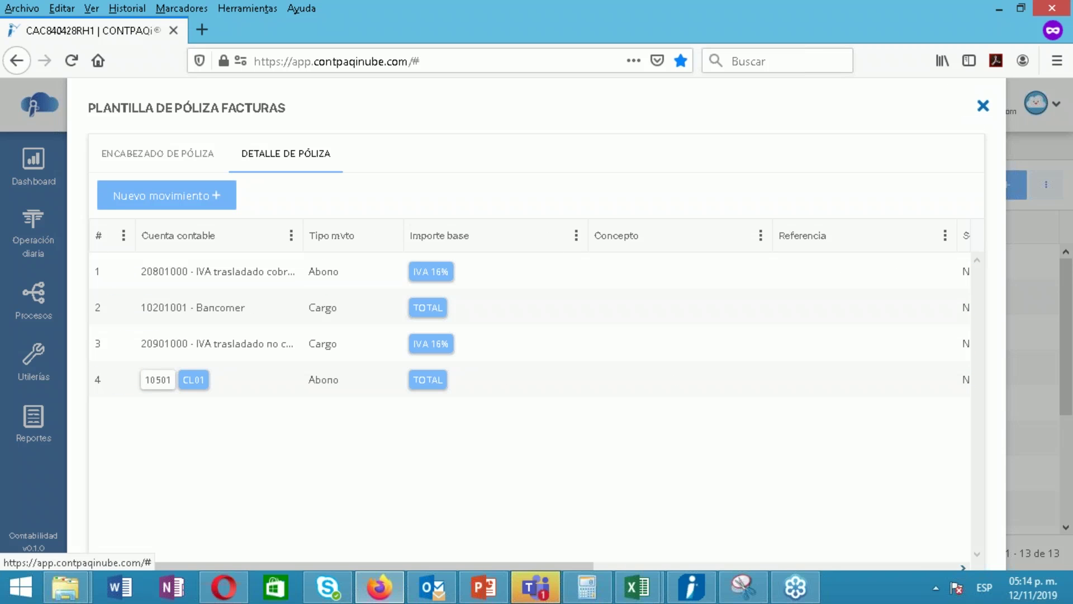
click(984, 106)
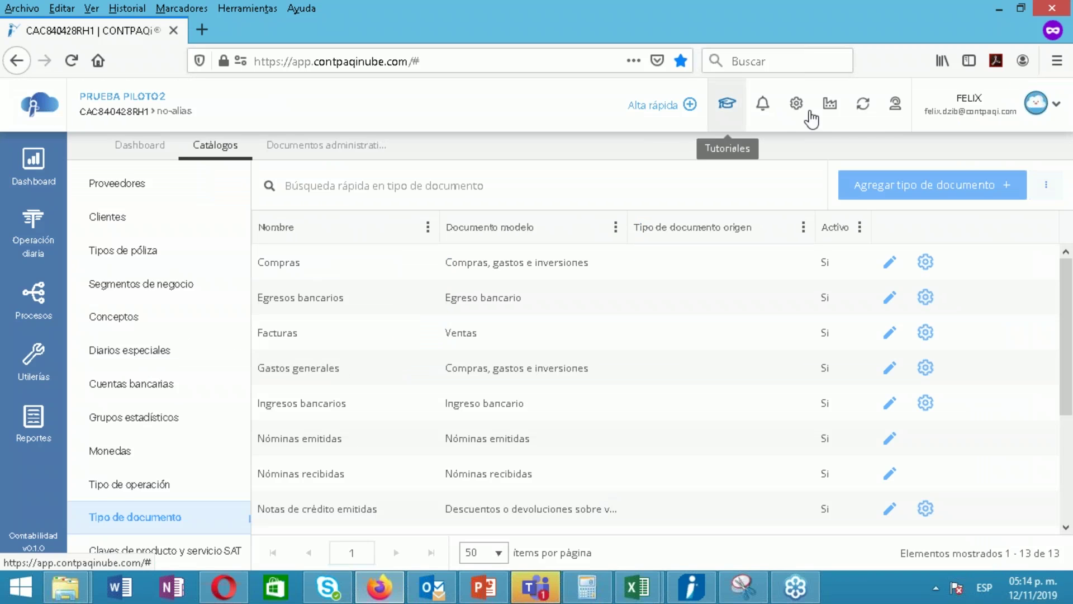
Reload the catalogue, verify the Facturas template's four movements, then show the Ventas documents
click(865, 108)
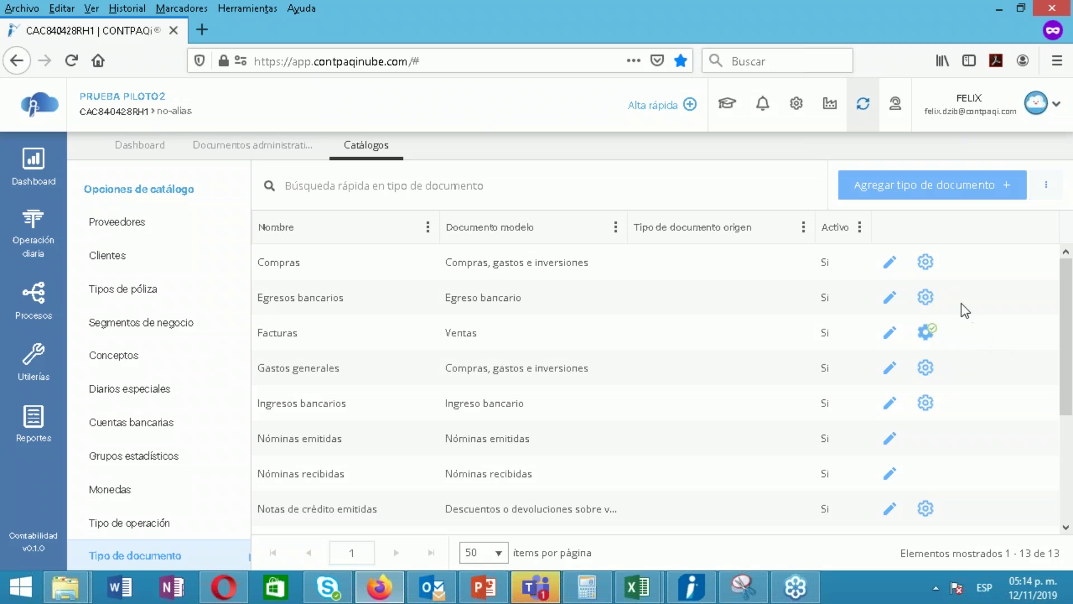
click(926, 334)
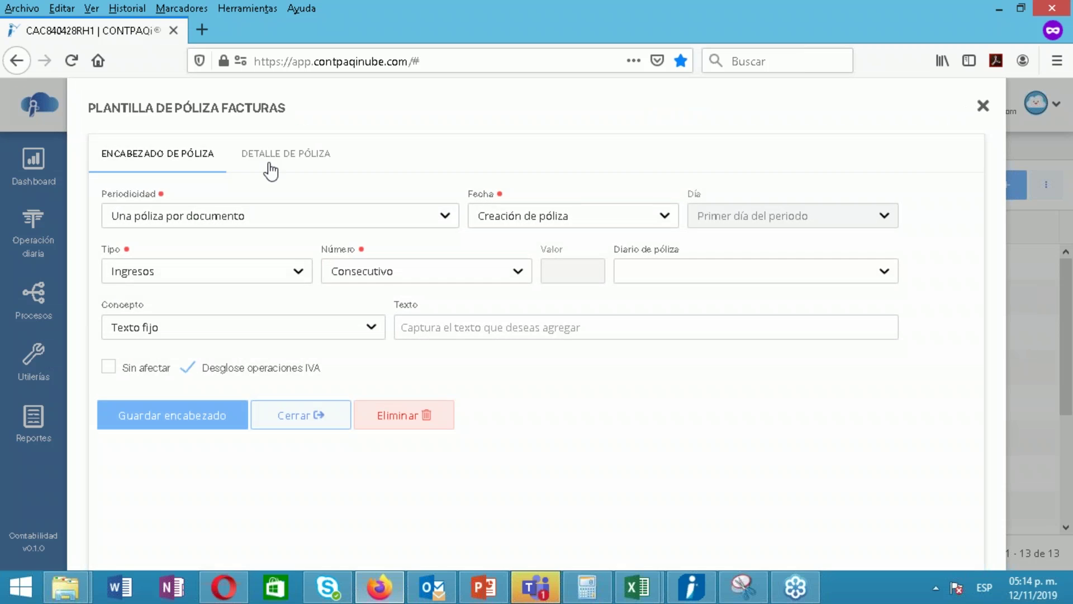
click(275, 160)
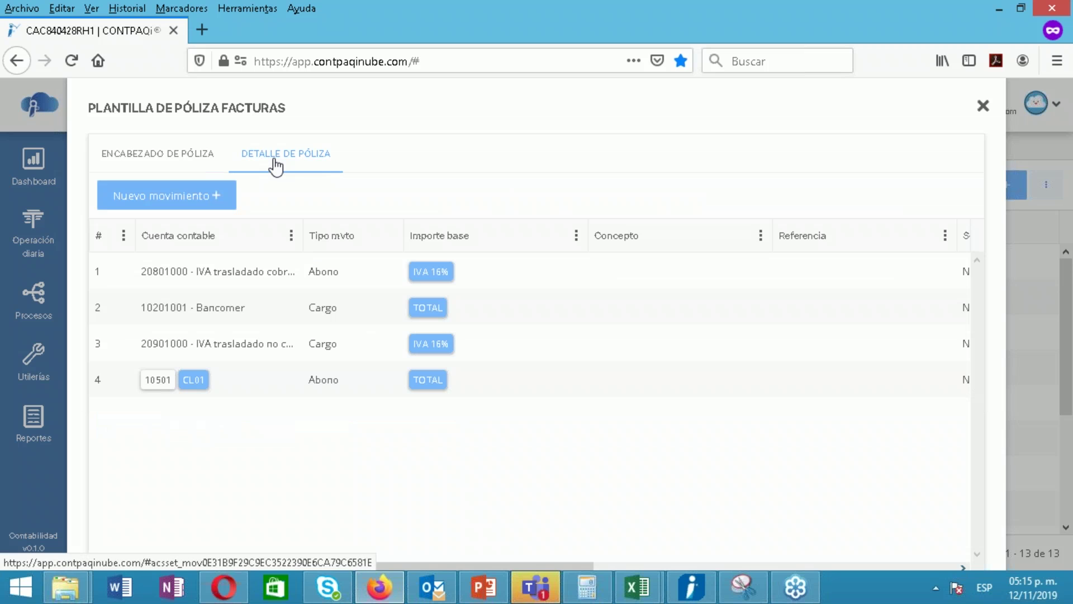
click(983, 106)
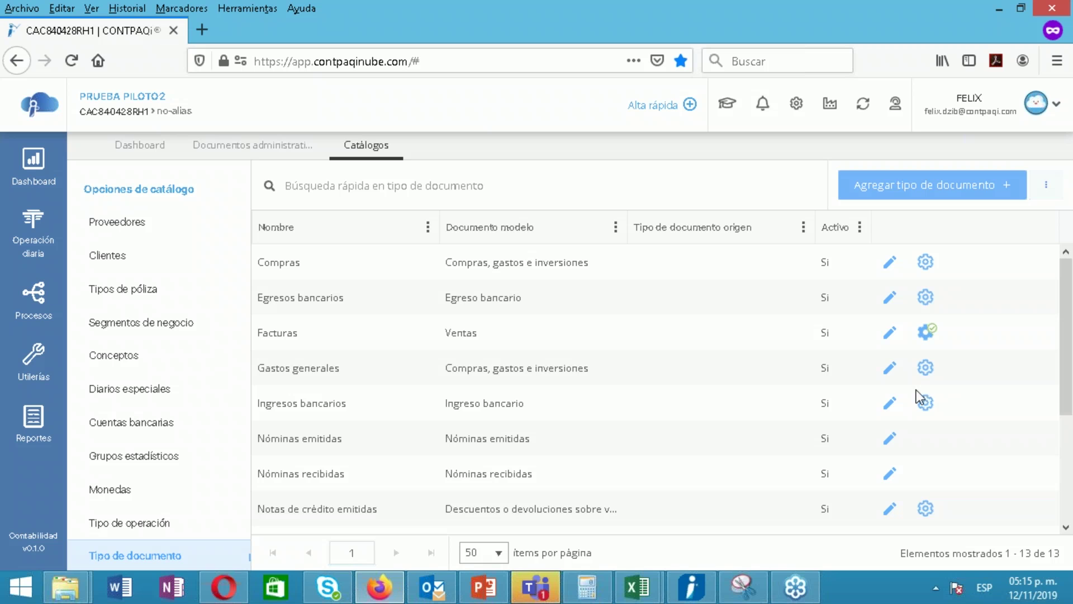
click(249, 147)
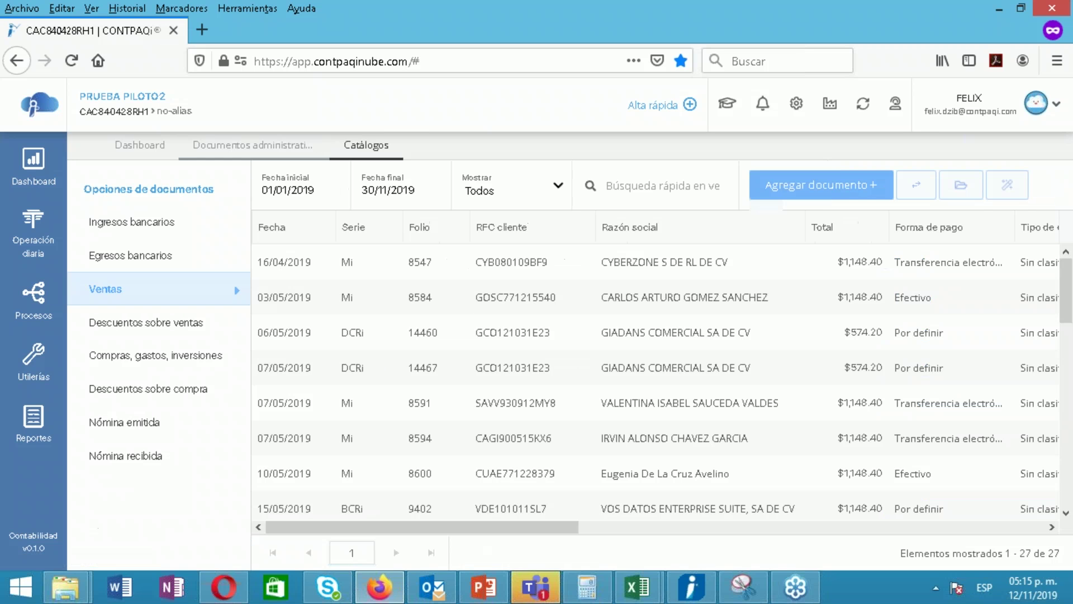
Select the sales invoices with folios 8547, 14460, 8591 and 8600
mouse_move(414, 599)
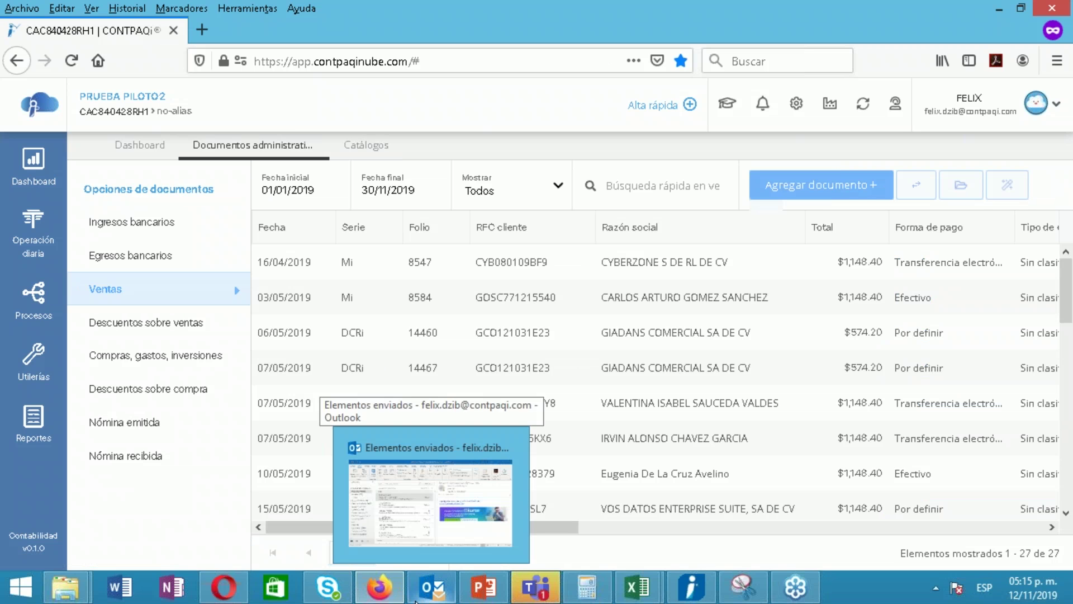
click(403, 276)
ctrl+click(388, 333)
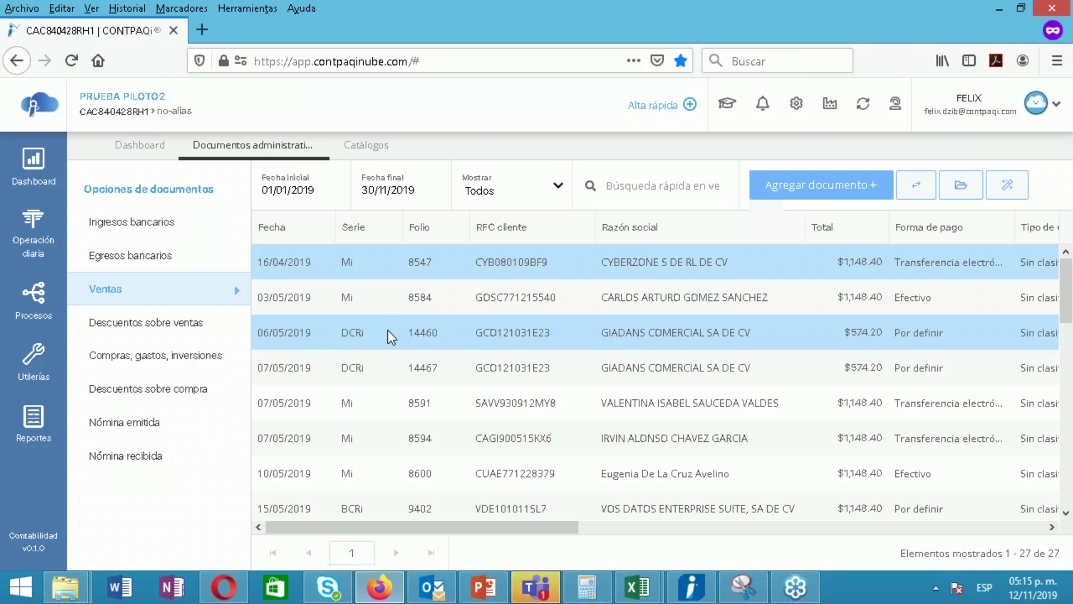
ctrl+click(405, 415)
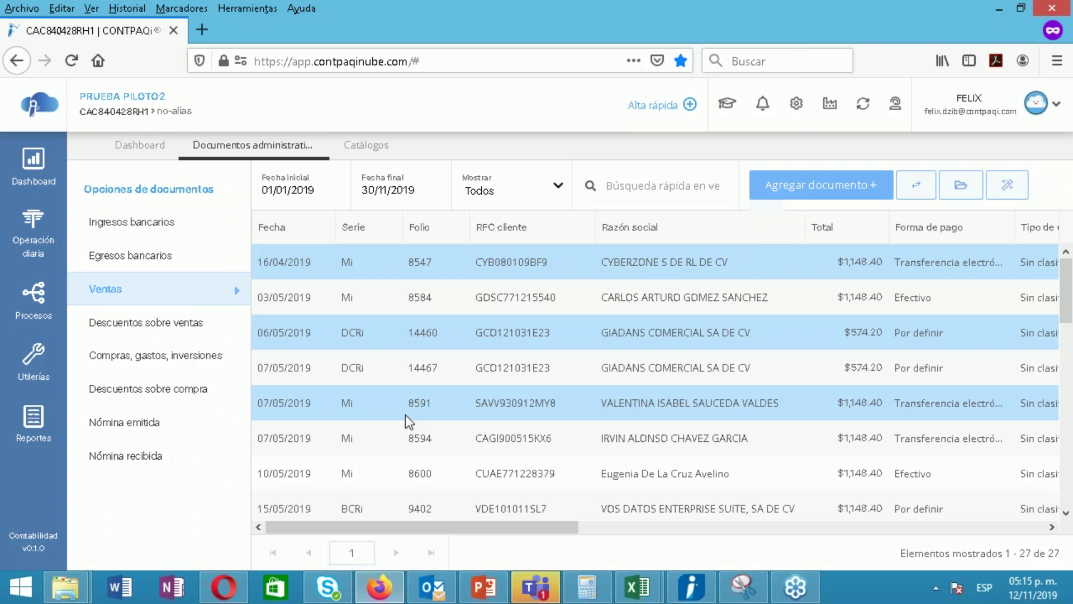
ctrl+click(445, 473)
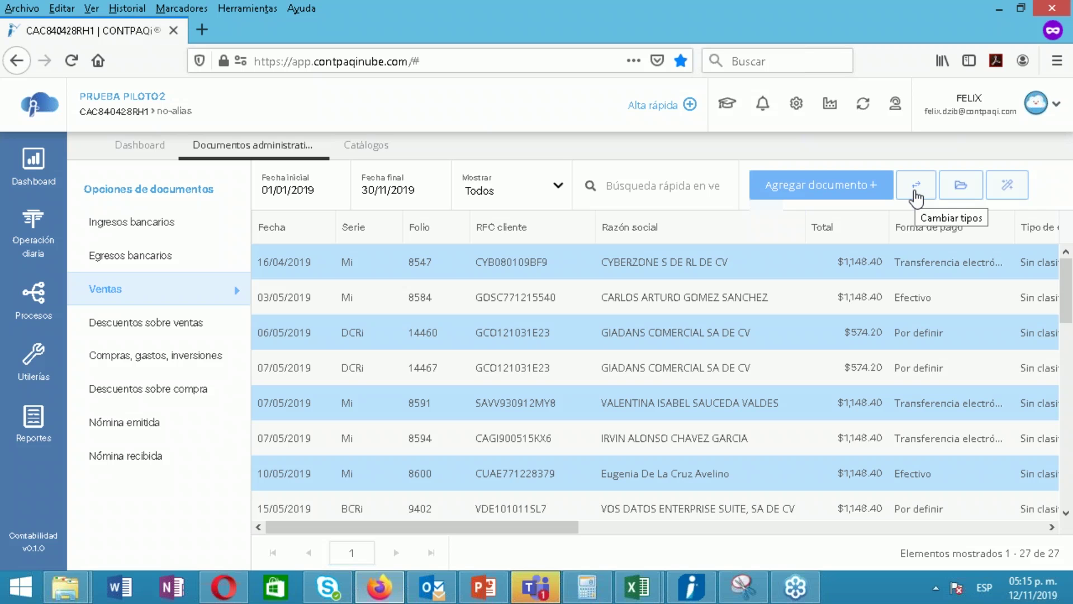
drag(568, 527, 747, 546)
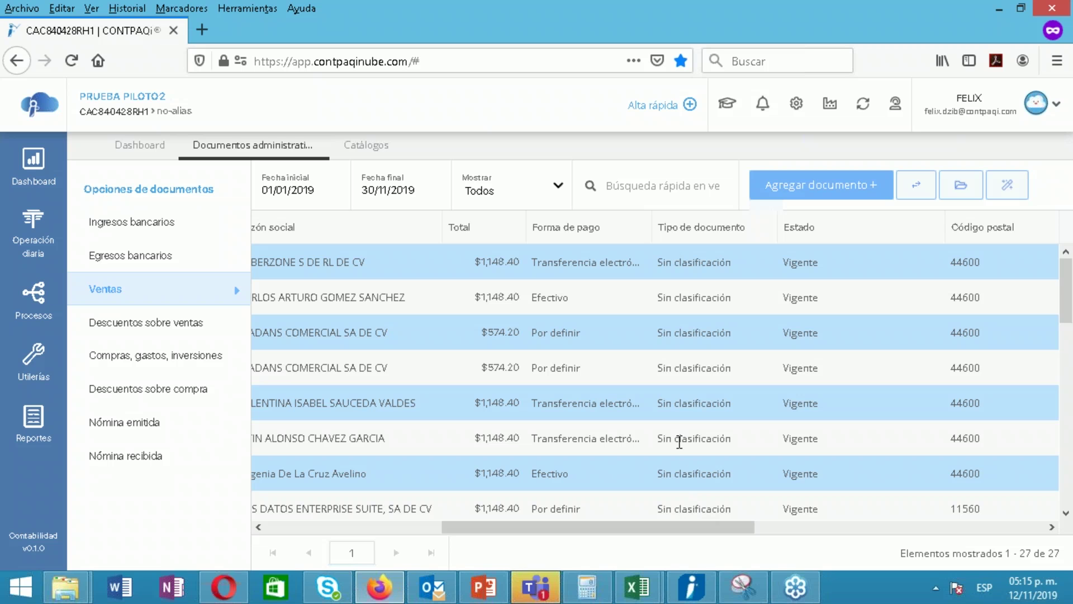
Return to the Ventas list and open the Actualizar tipos form
click(366, 147)
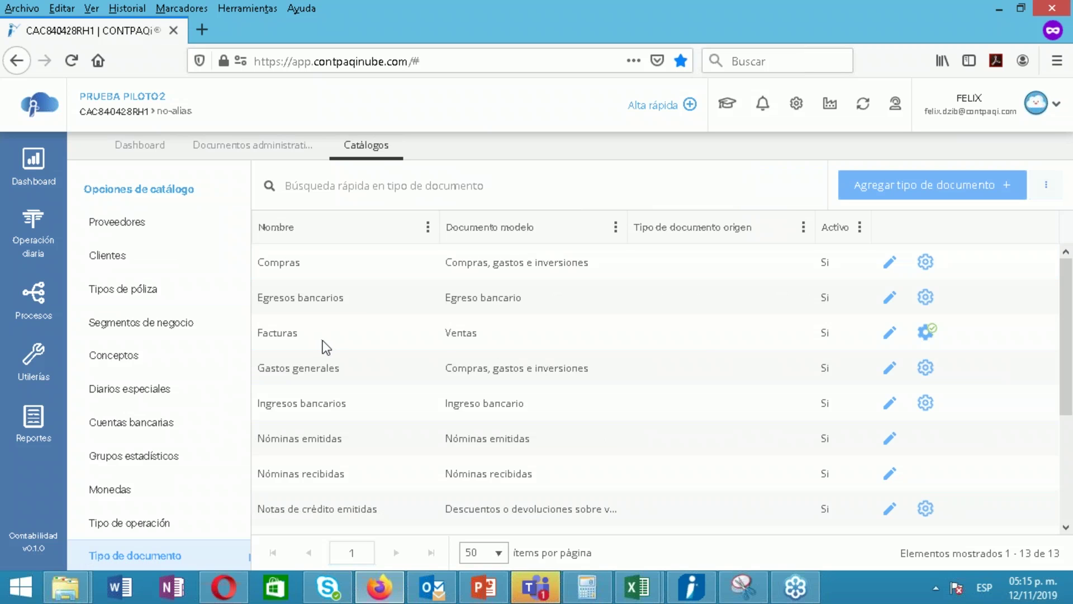
click(226, 142)
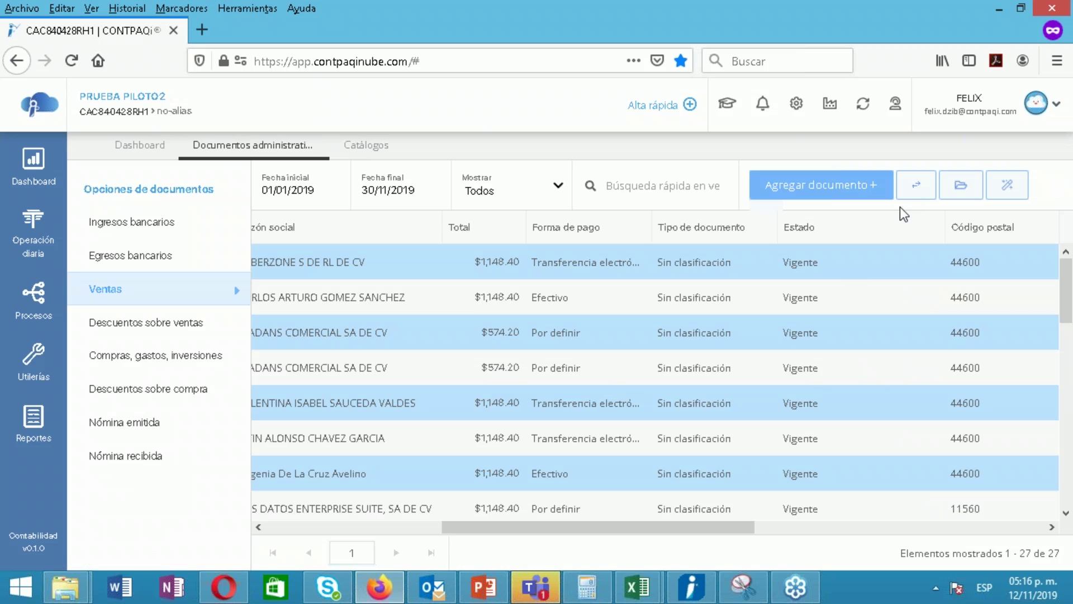
click(918, 190)
click(605, 273)
Assign the Facturas document type to the four selected sales invoices
click(584, 260)
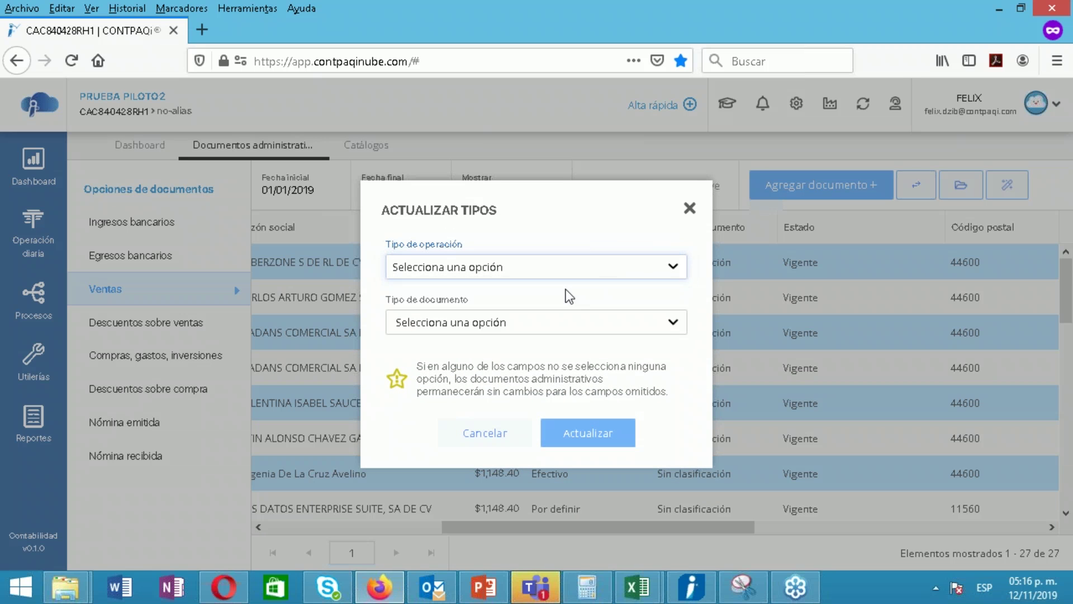
click(562, 328)
click(491, 369)
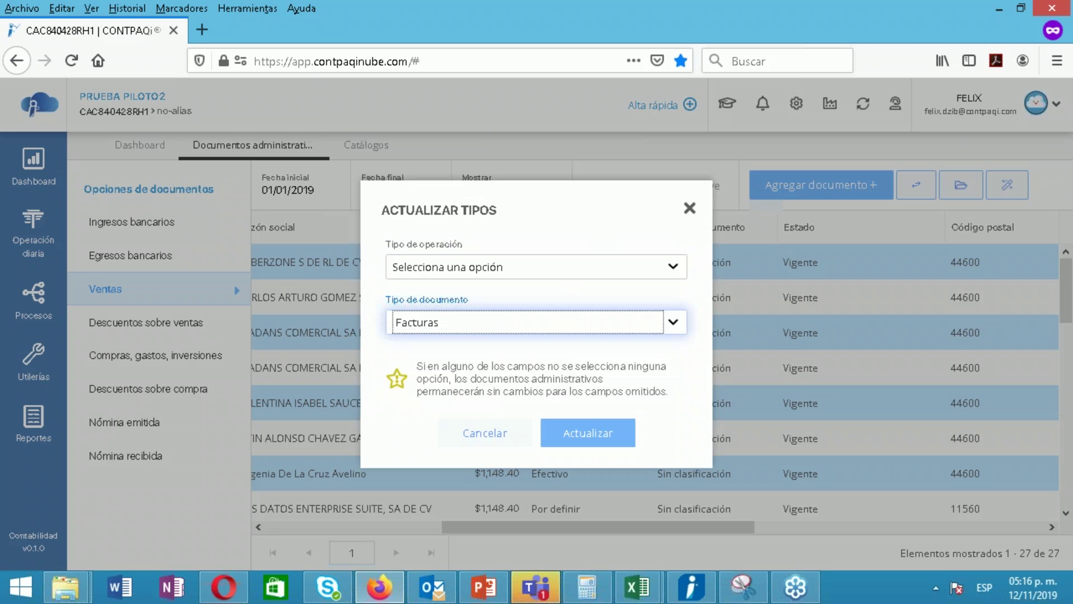
click(586, 440)
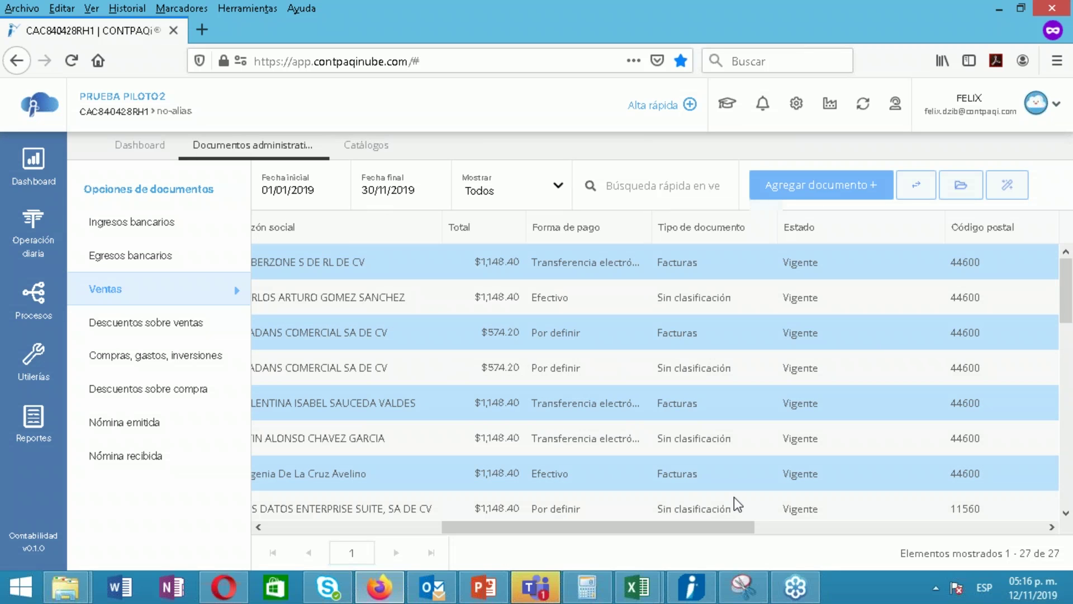
drag(722, 527, 712, 509)
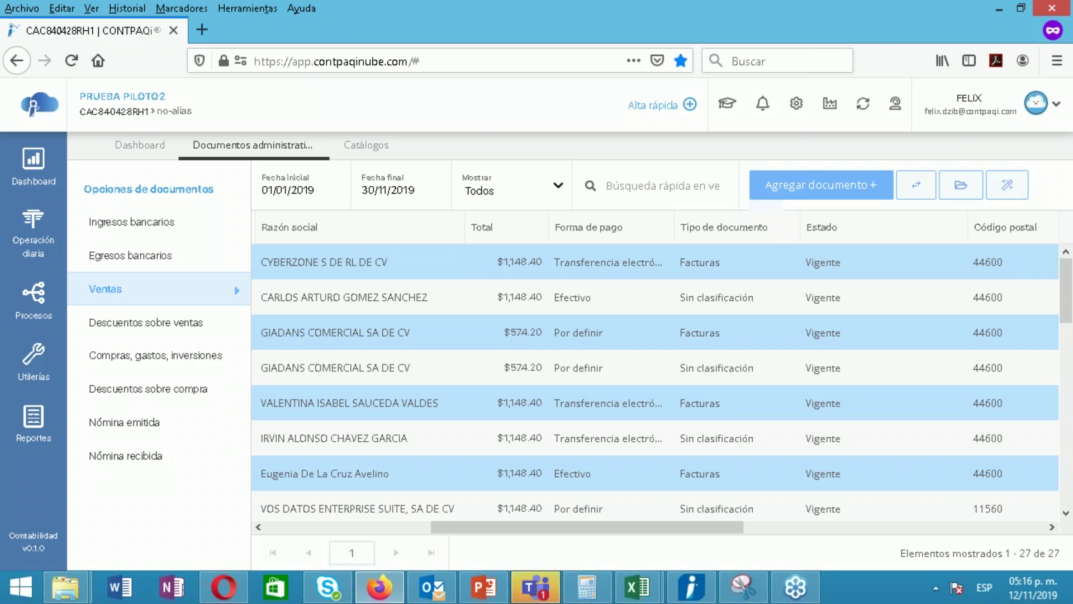
Open the Clientes catalog and the first client's record for editing
click(363, 145)
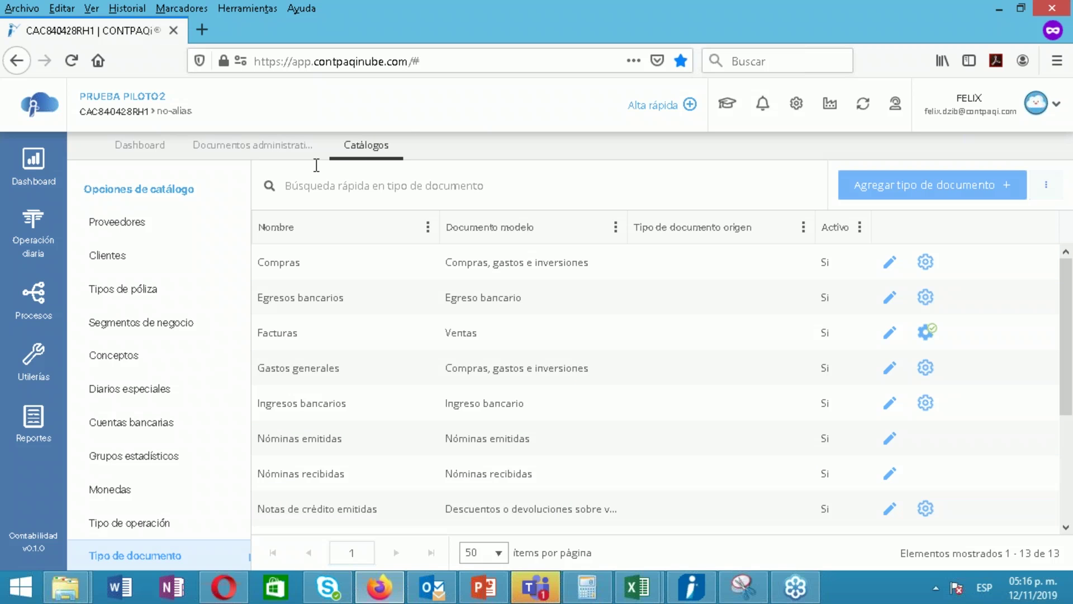
click(148, 263)
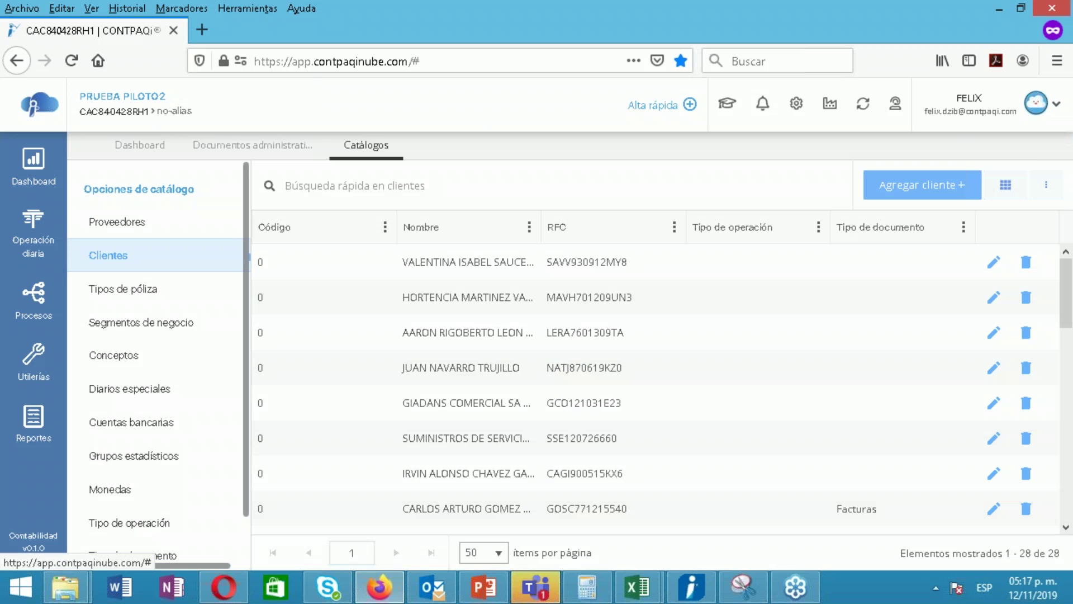
double_click(470, 262)
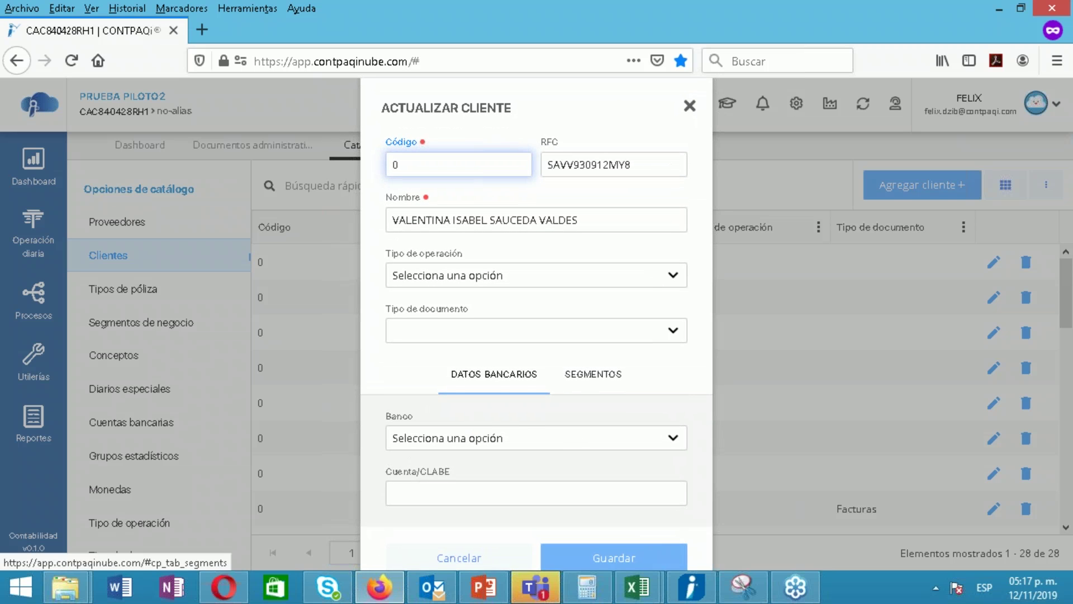
Check the client's empty Segmento 01 value, close the record unsaved, and open the clients' segments grid
click(586, 374)
click(458, 439)
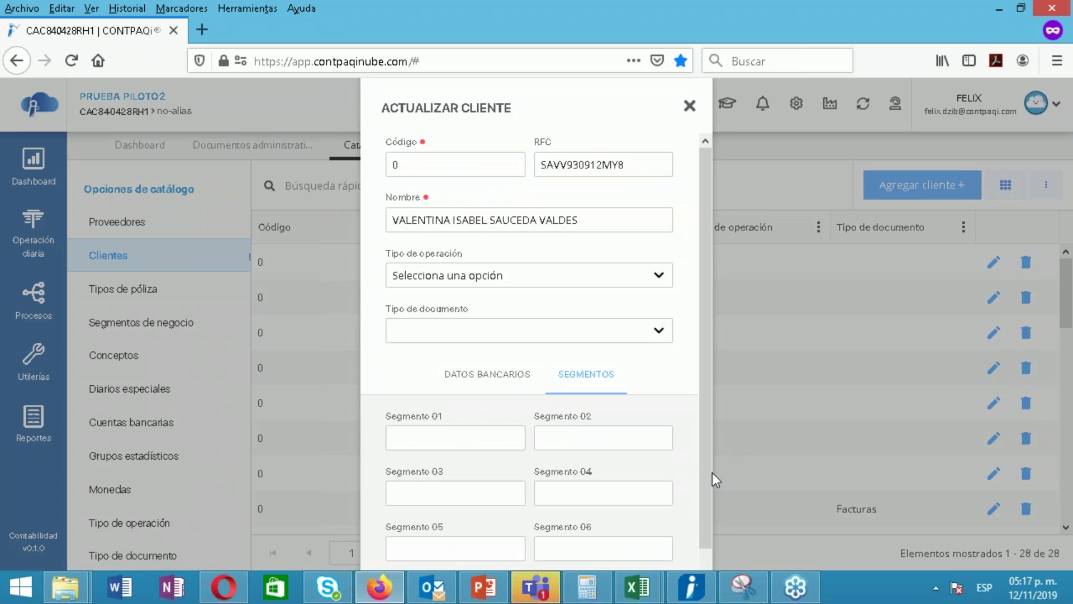
drag(712, 472, 702, 544)
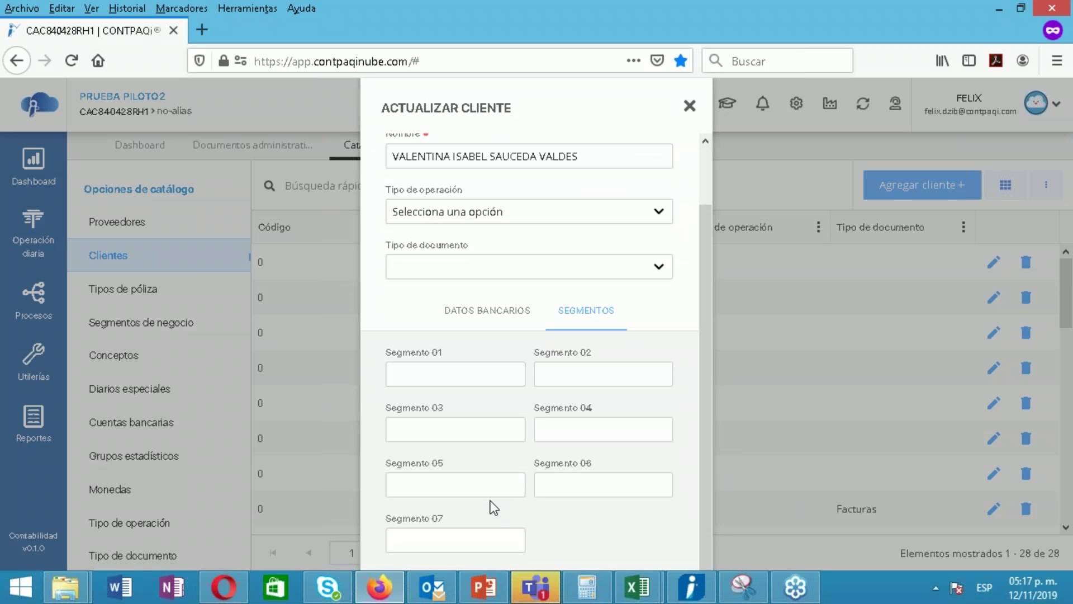
click(691, 107)
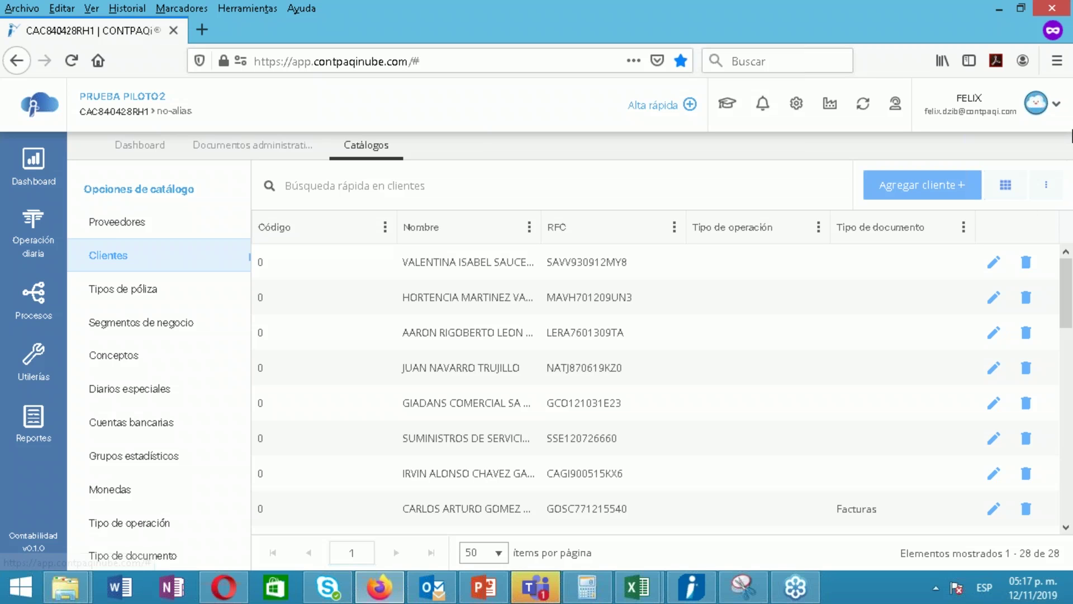
click(1006, 187)
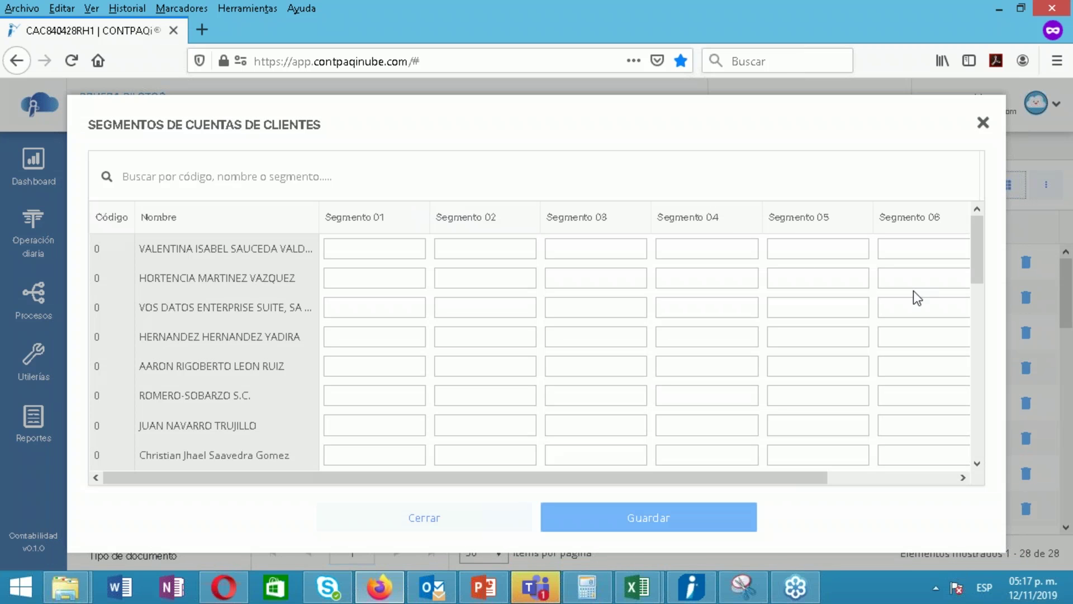
drag(974, 244, 973, 203)
click(399, 244)
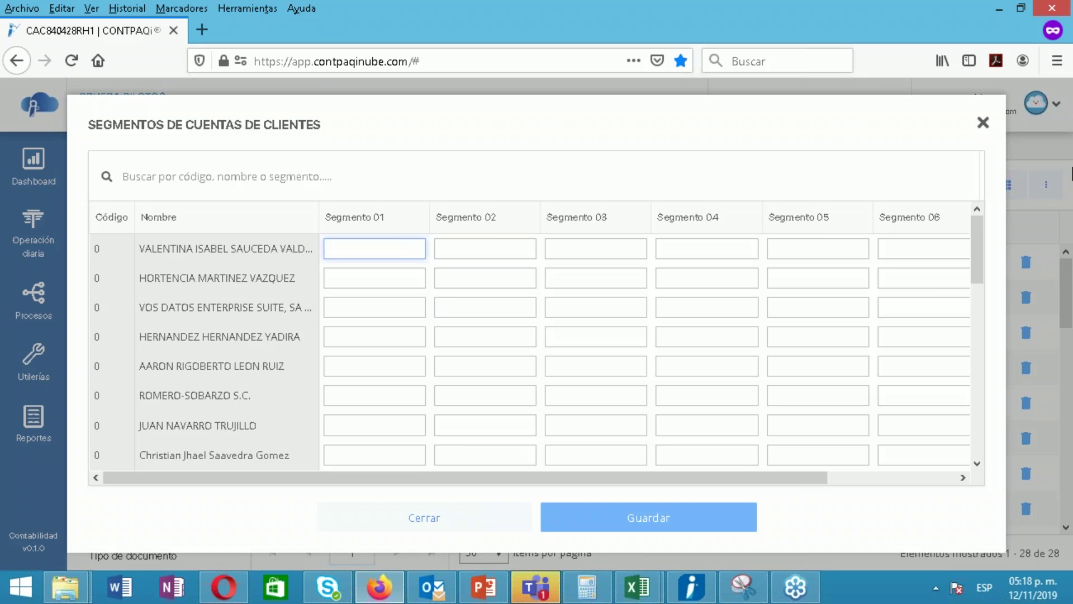
click(983, 124)
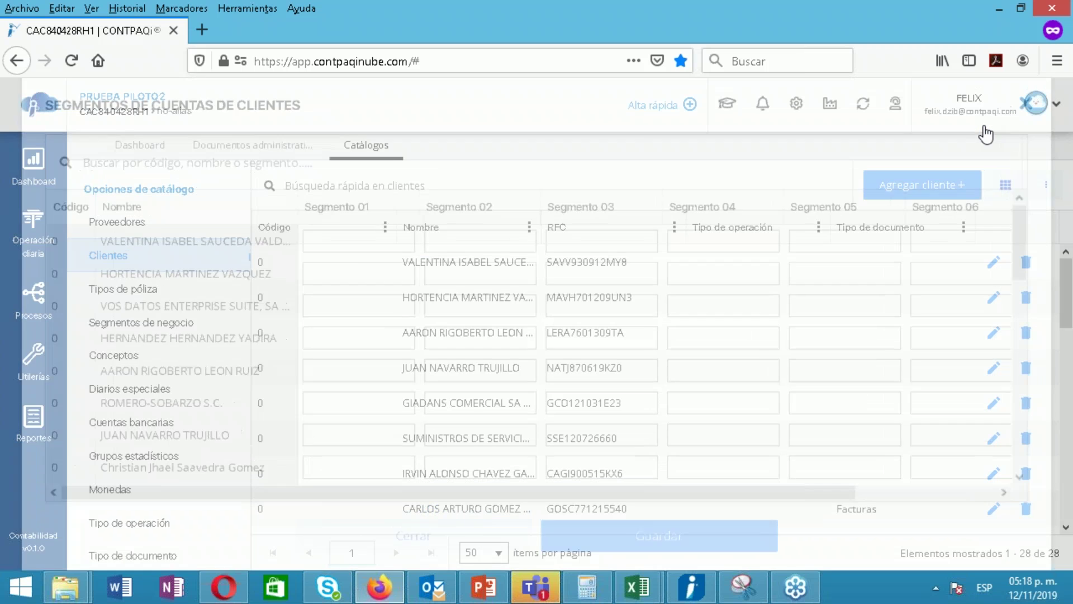
click(234, 146)
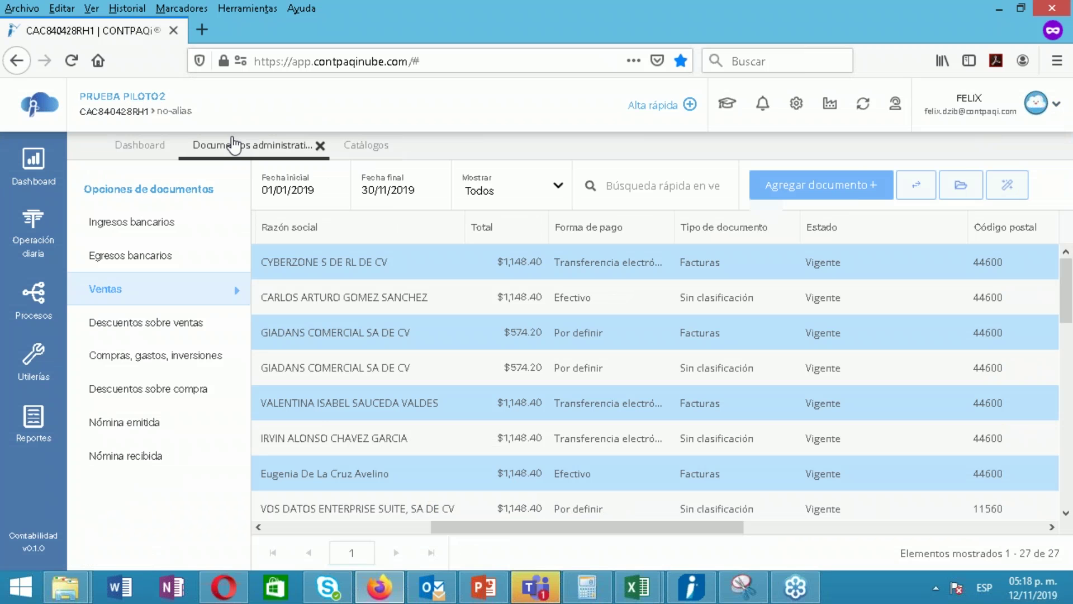
Deselect the $574.20 GIADANS invoice and send the remaining three Facturas ($3,445.20) to Generador de pólizas
drag(683, 527, 953, 527)
click(949, 526)
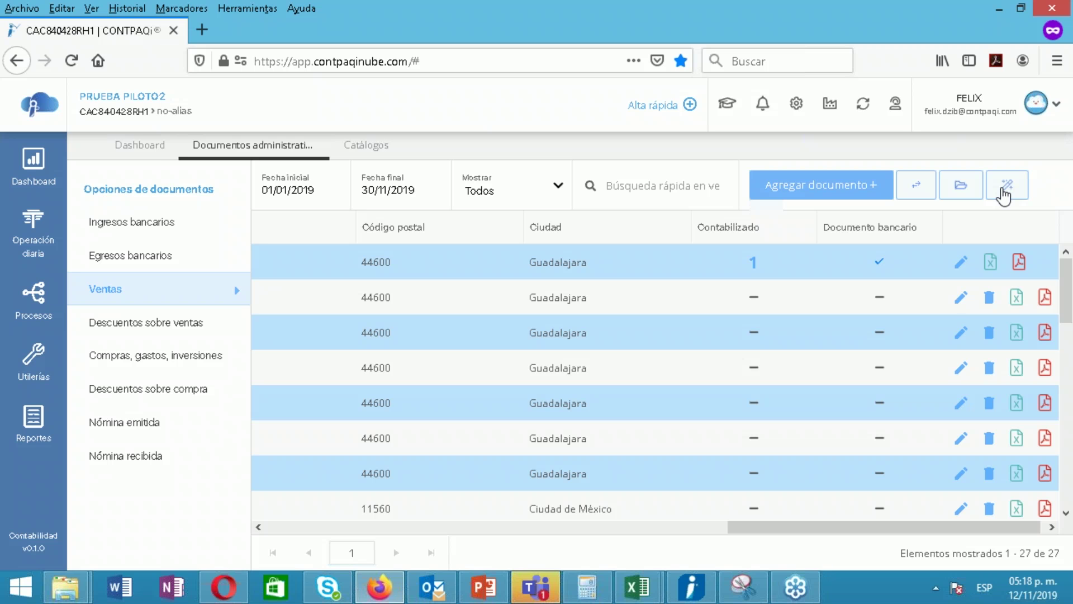
drag(806, 529, 532, 542)
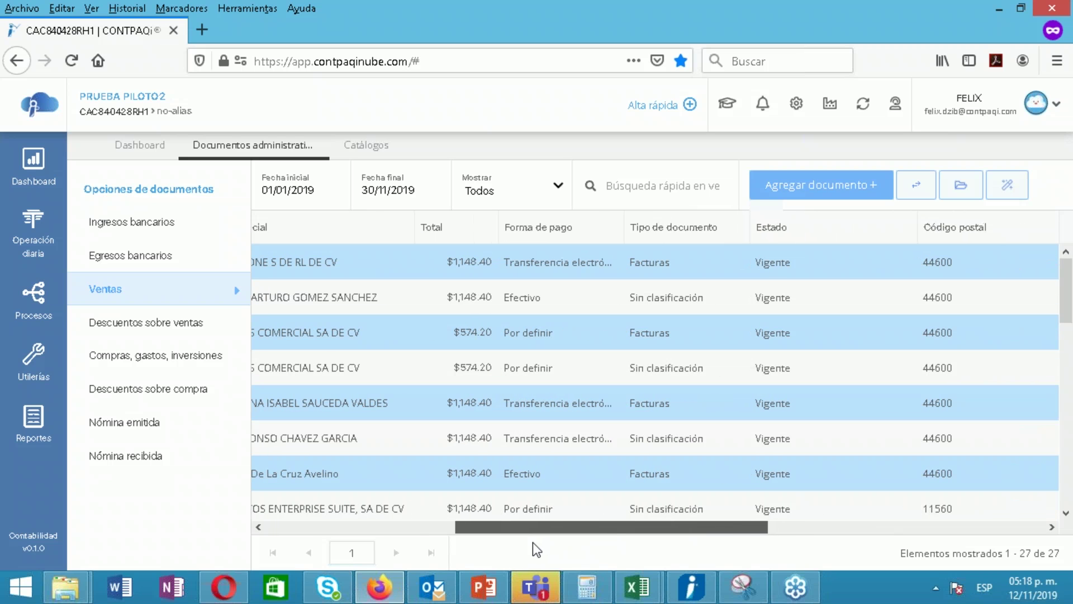
click(382, 331)
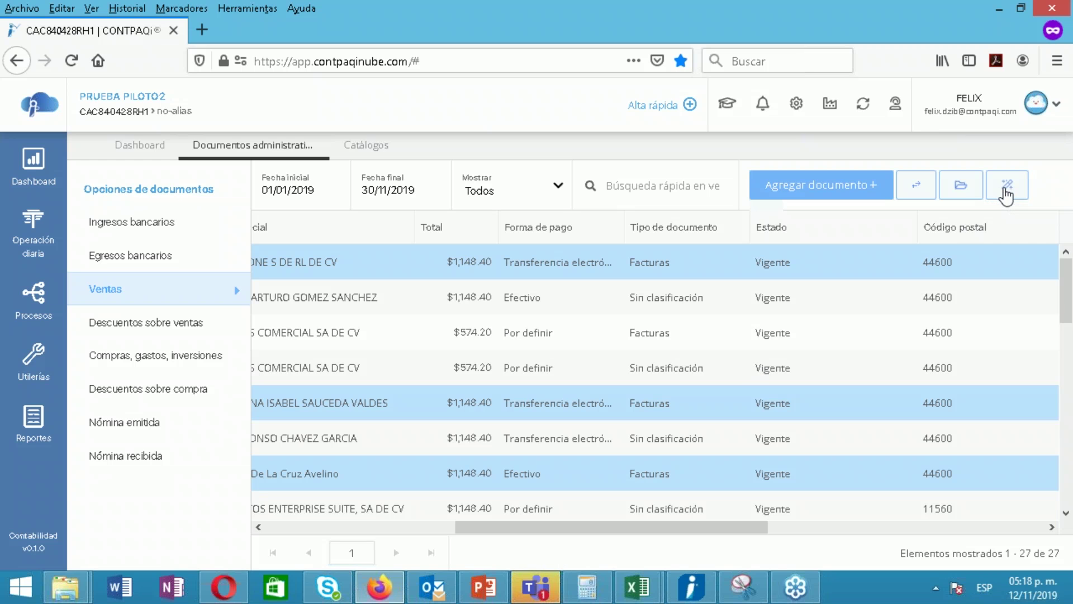
click(1007, 192)
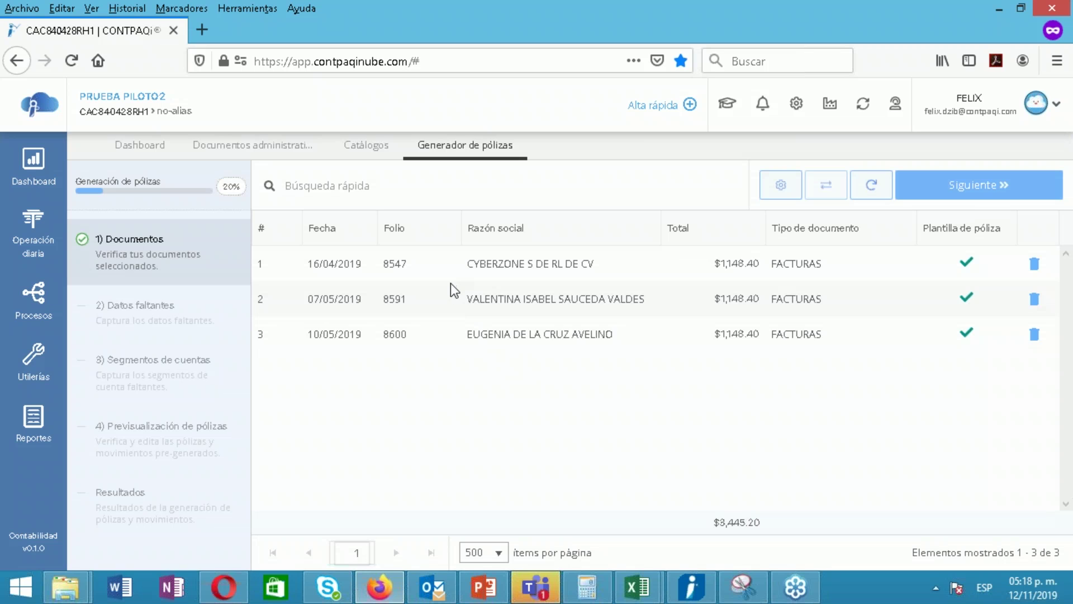
Review the Facturas 8547, 8591 and 8600 and advance to step 3, Segmentos de cuentas
click(461, 312)
click(465, 330)
click(465, 276)
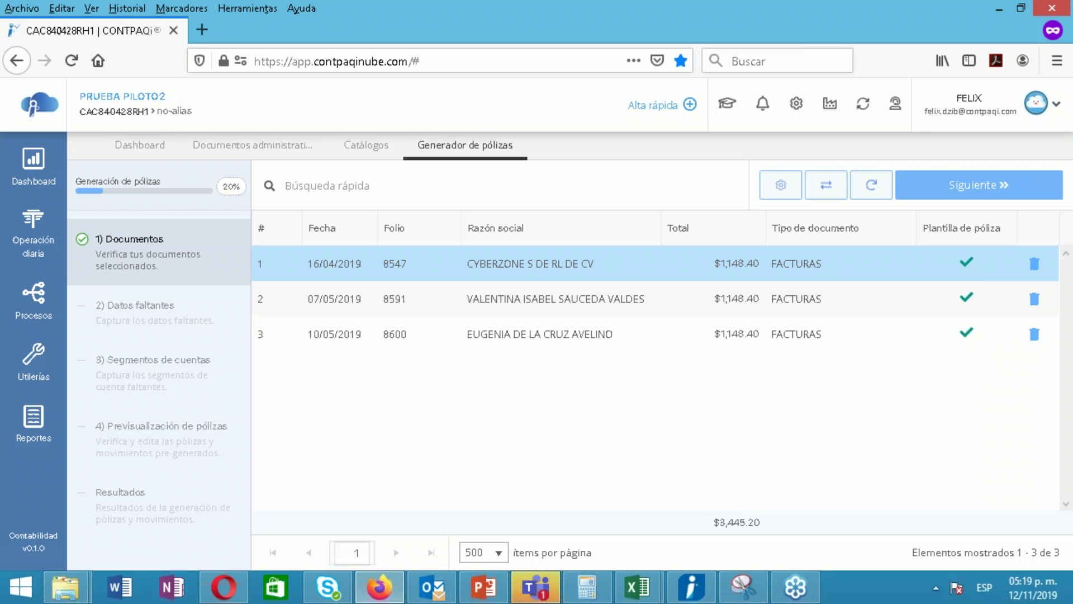
click(979, 185)
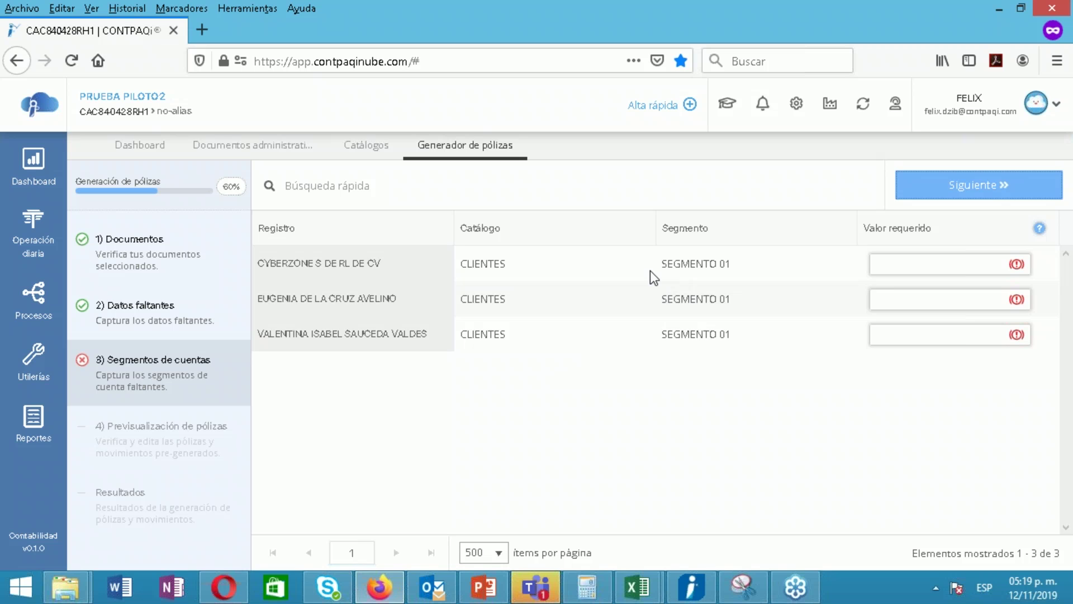
Set the first client's Segmento 01 value to 013, taken from account 10501013
click(913, 260)
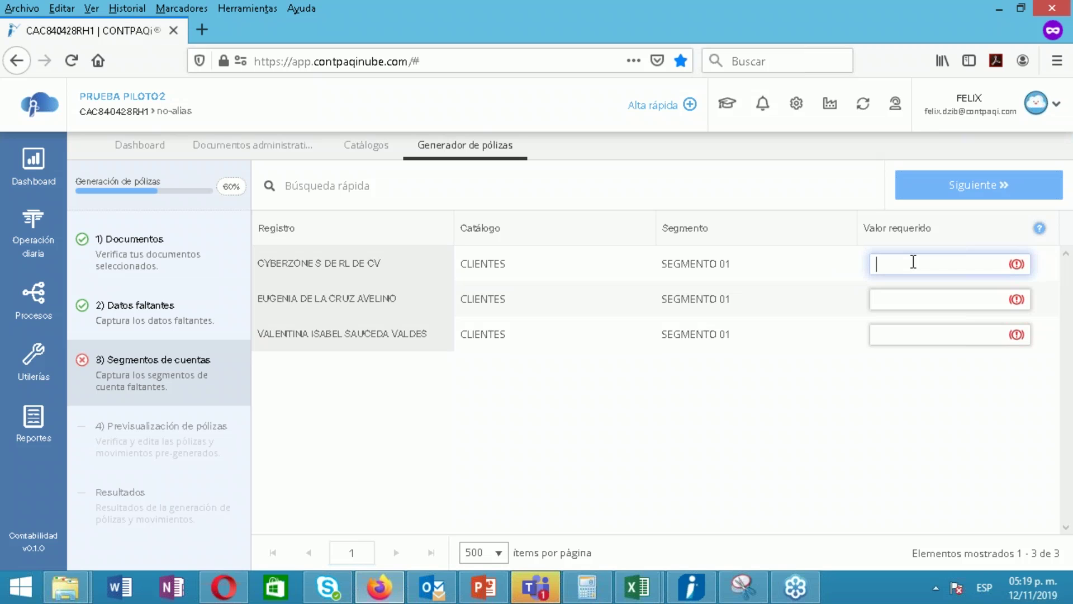
text(CY)
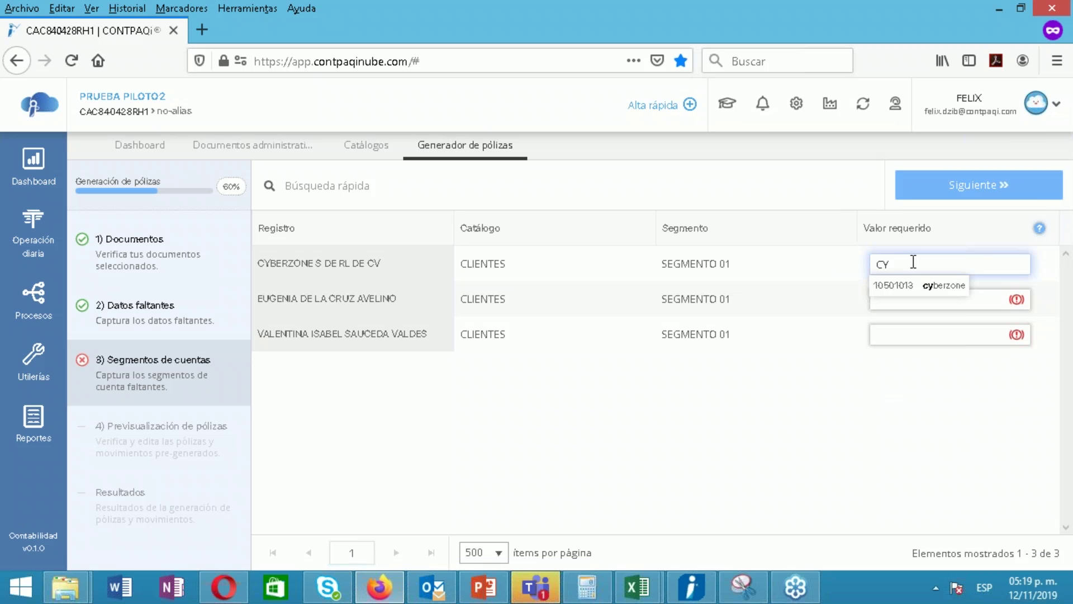
click(903, 286)
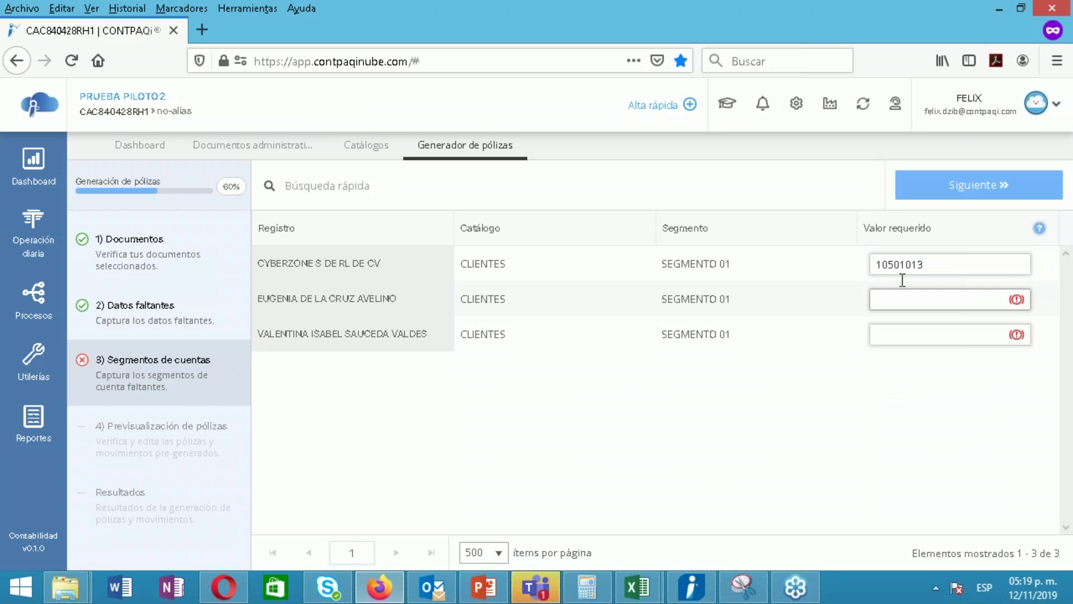
drag(907, 269, 848, 266)
key(BackSpace)
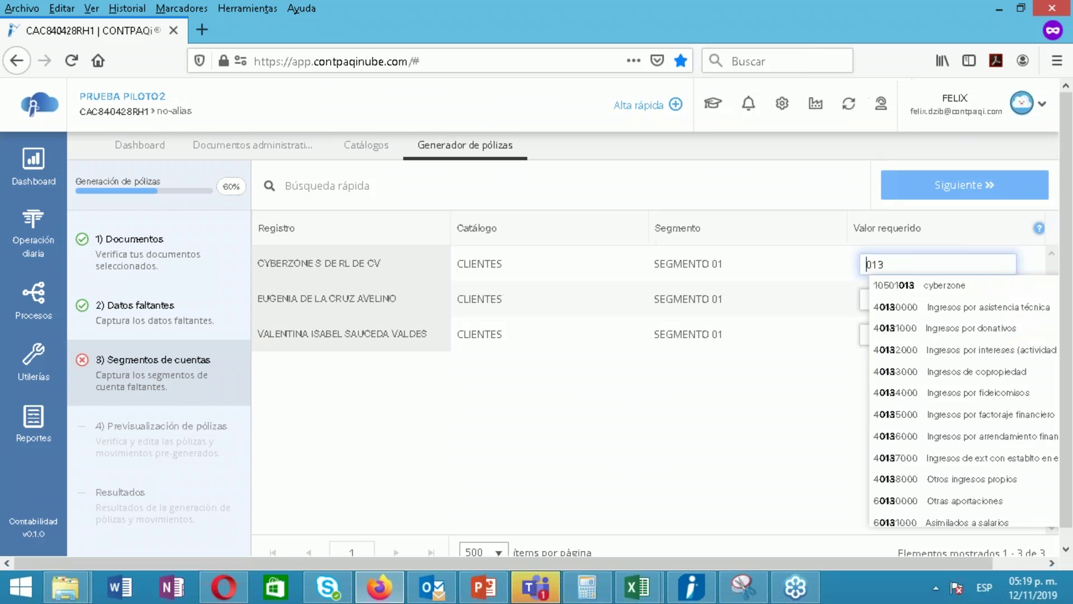
Attempt a value for the second client, then clear its field back to blank
click(885, 300)
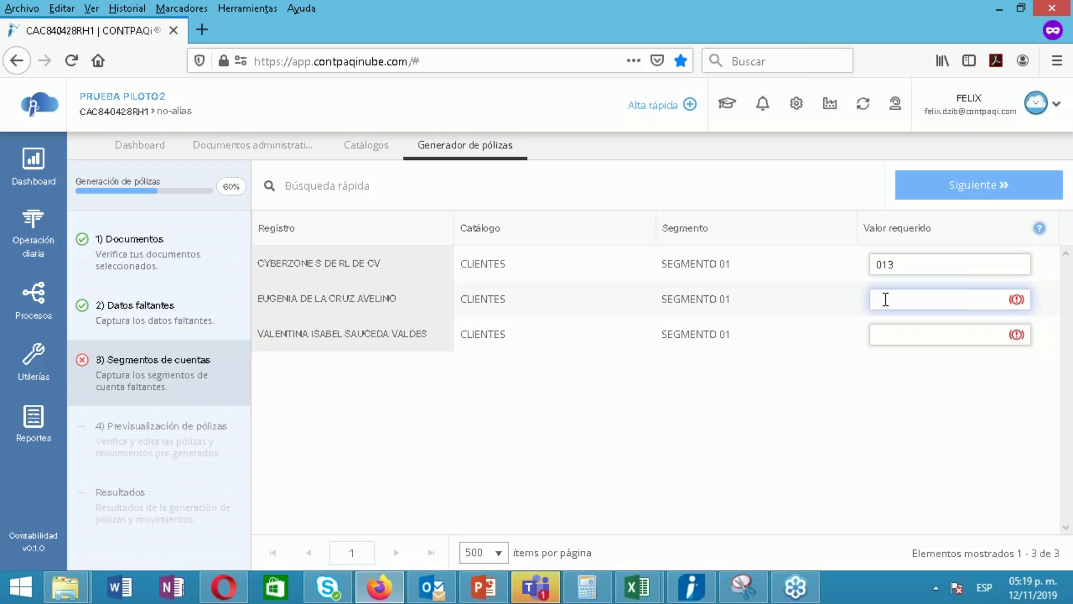
text(EU)
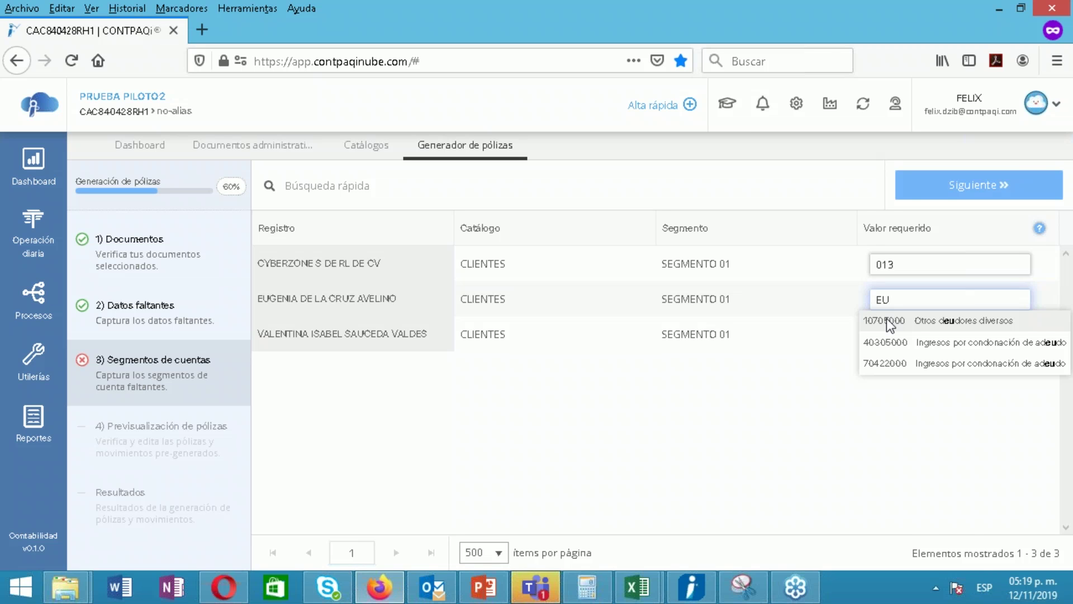
key(BackSpace)
key(BackSpace)
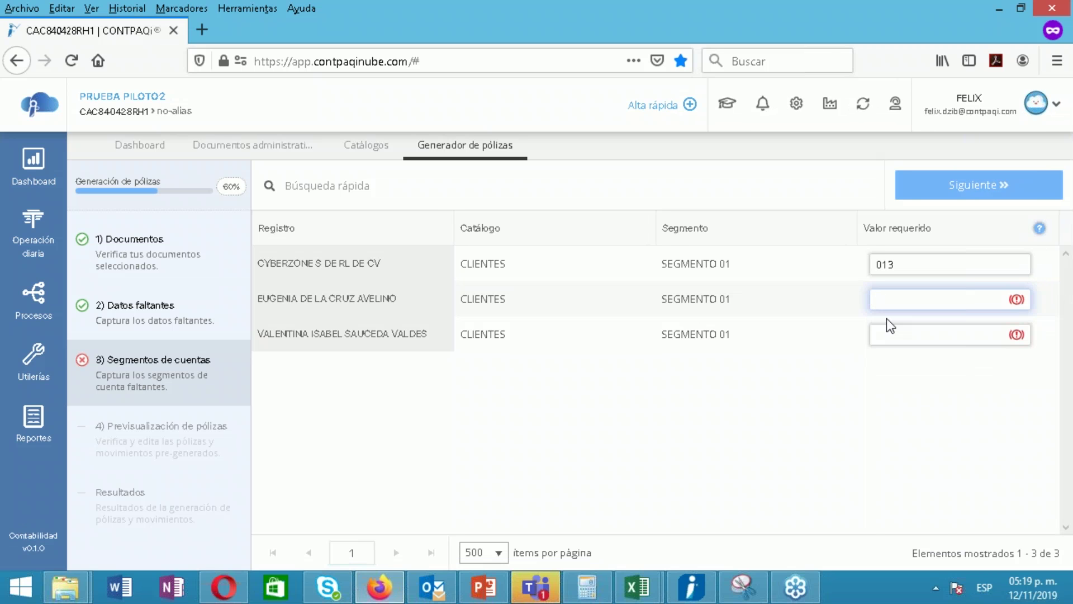
text(105)
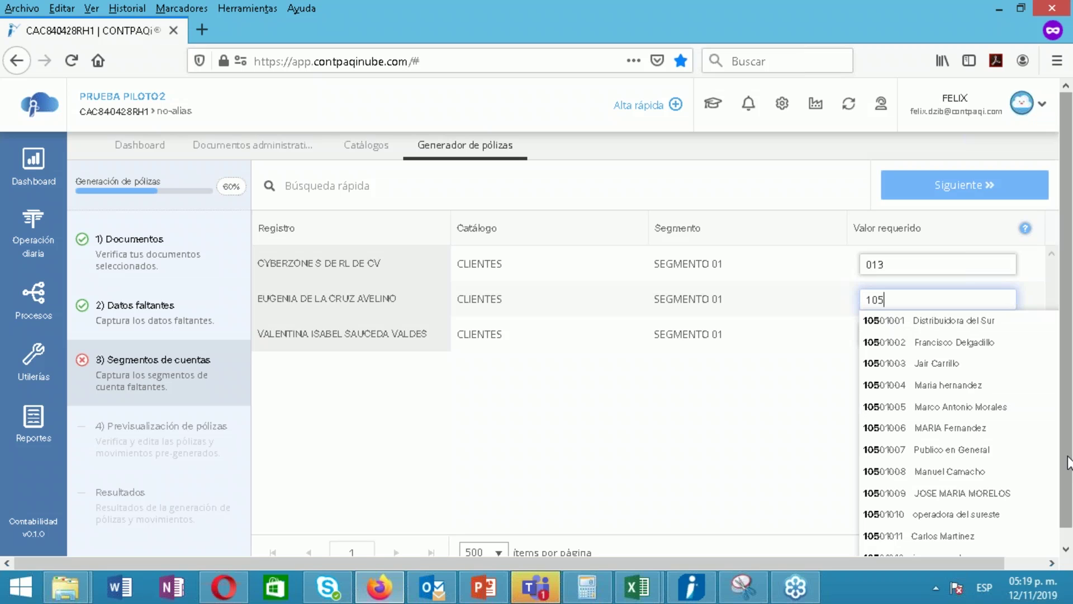
drag(1068, 457, 1055, 425)
click(804, 447)
click(895, 338)
drag(893, 299, 844, 304)
key(BackSpace)
Set the third client's Segmento 01 value to 014, taken from account 10501014
click(904, 338)
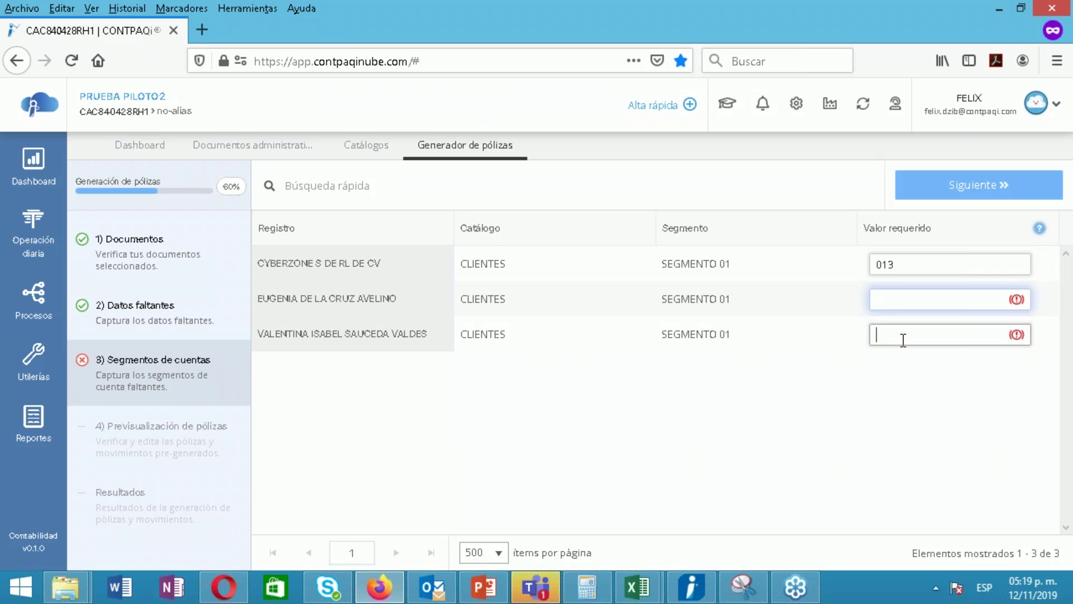
text(VALE)
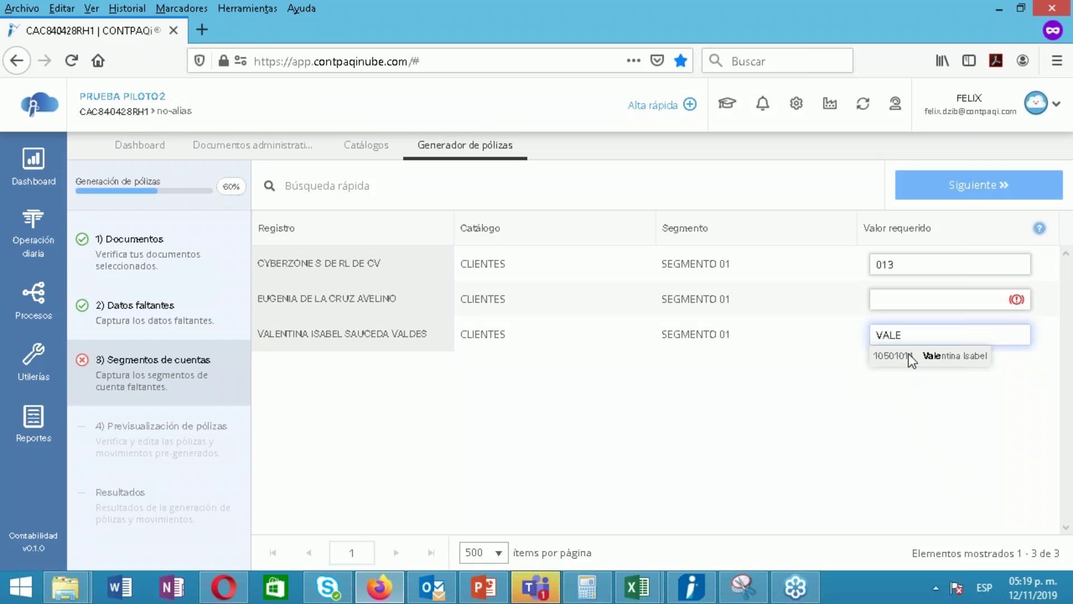
click(908, 356)
drag(905, 334, 843, 334)
key(BackSpace)
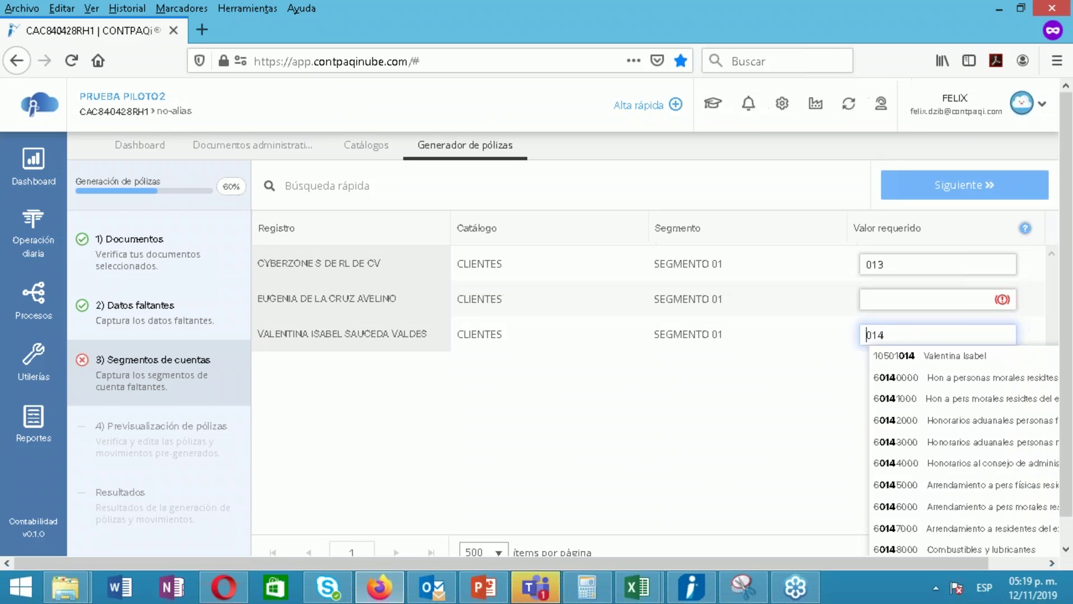
click(894, 297)
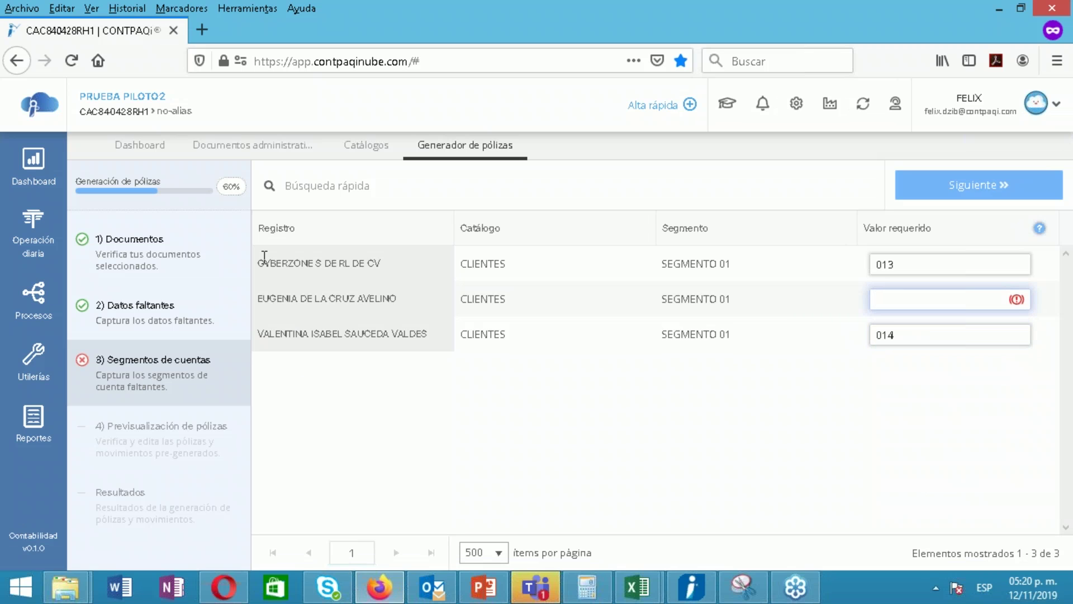
Open the Cuentas contables chart of accounts from Operación diaria
click(364, 148)
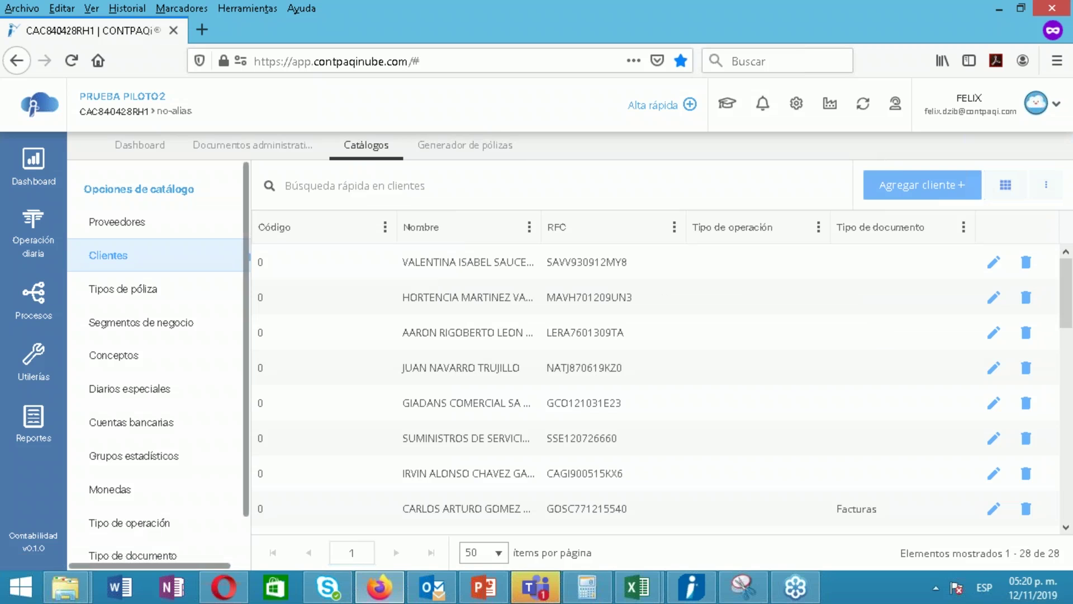
click(253, 145)
click(38, 241)
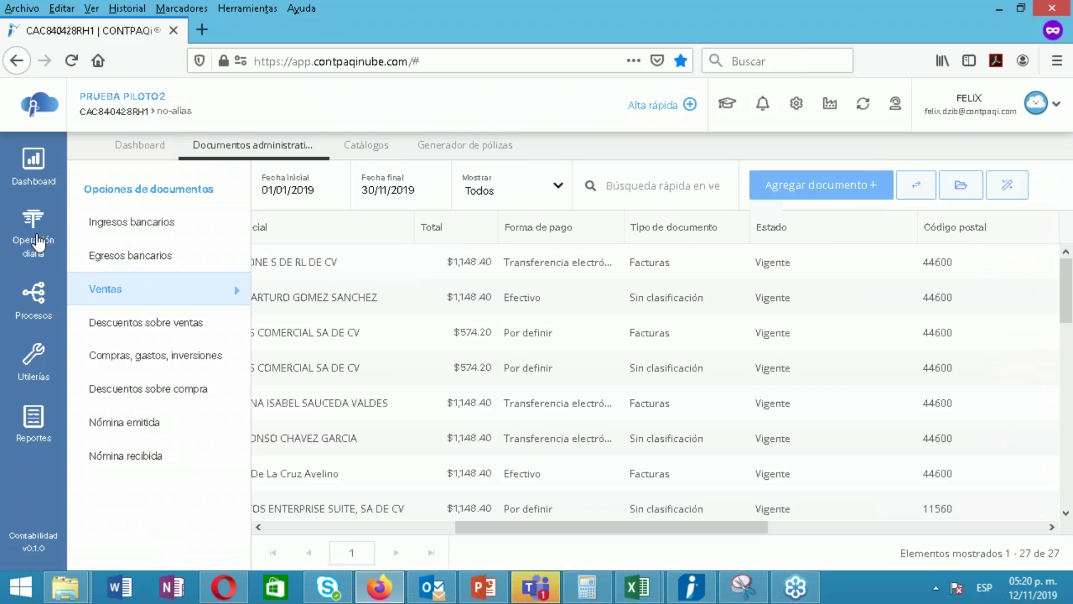
click(131, 218)
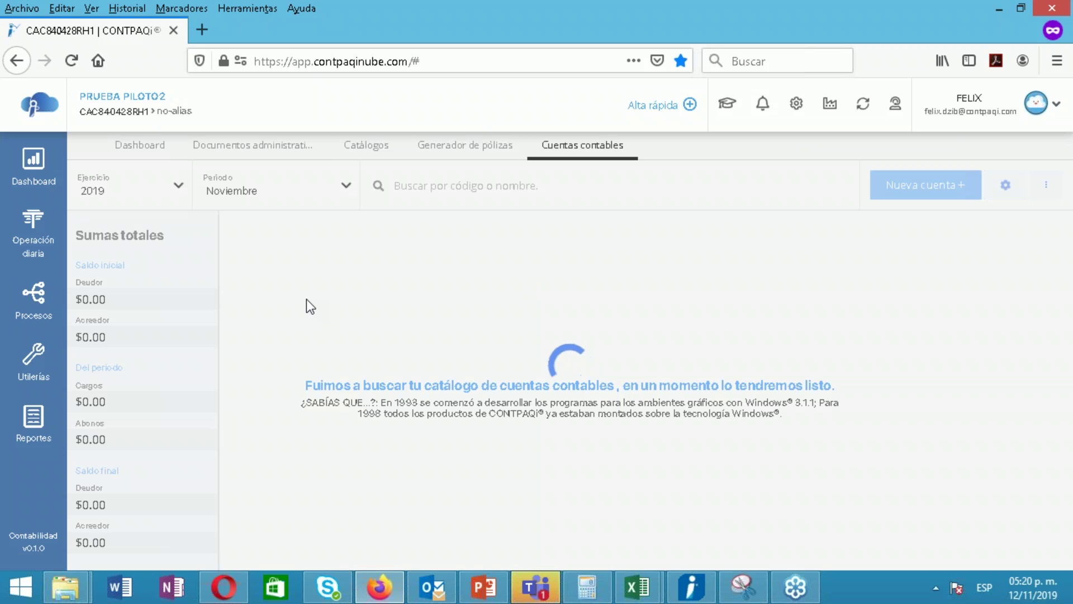
click(456, 152)
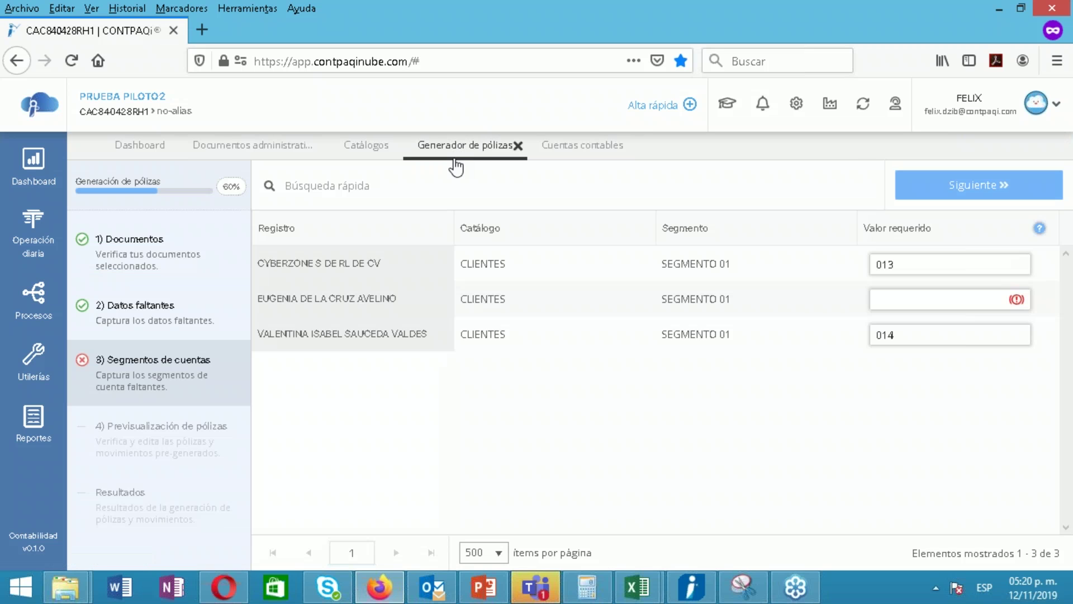
click(576, 157)
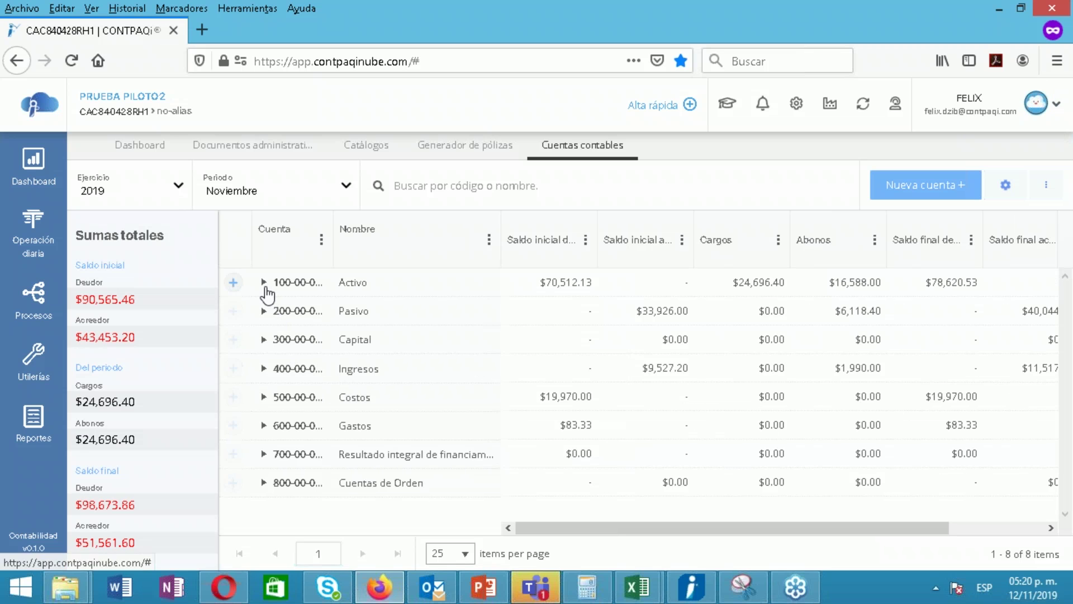
Expand 100-00-000 Activo, 100-01-000 Activo a corto plazo and 105-00-000 Clientes
click(263, 282)
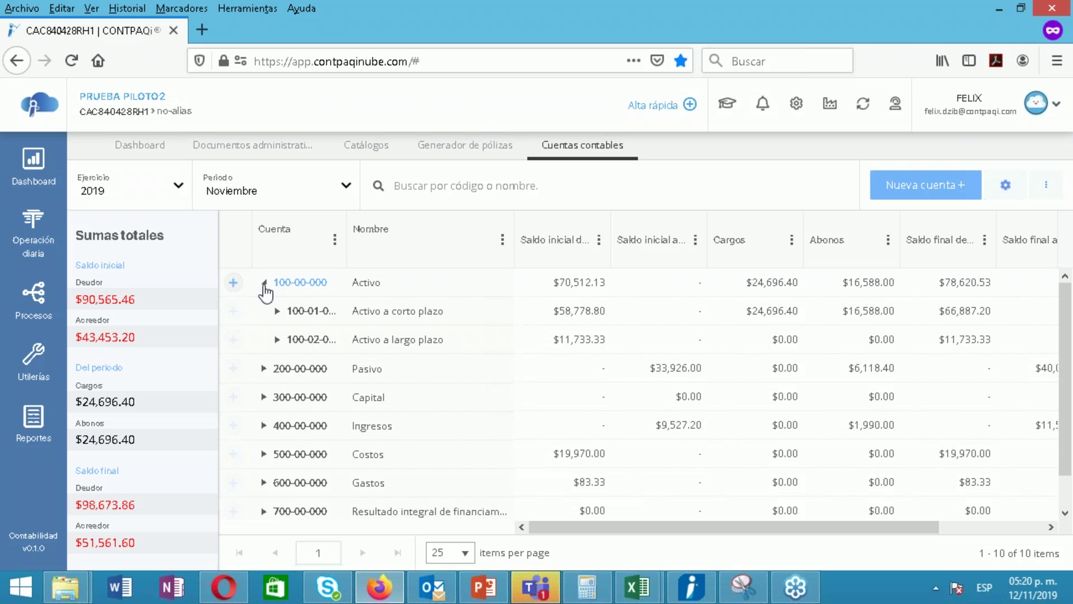
click(277, 311)
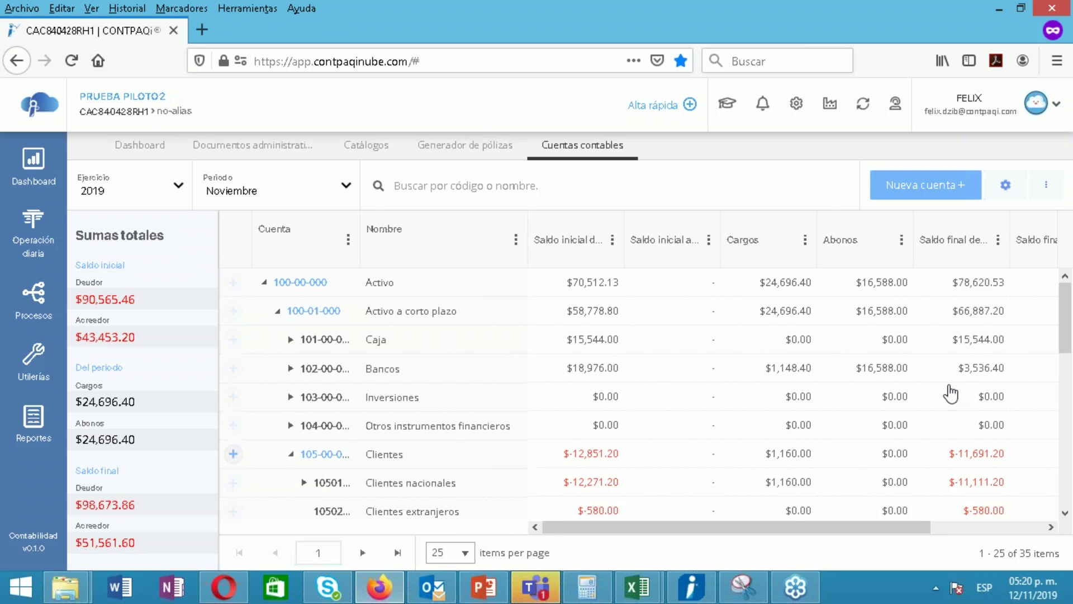
click(291, 454)
click(1068, 356)
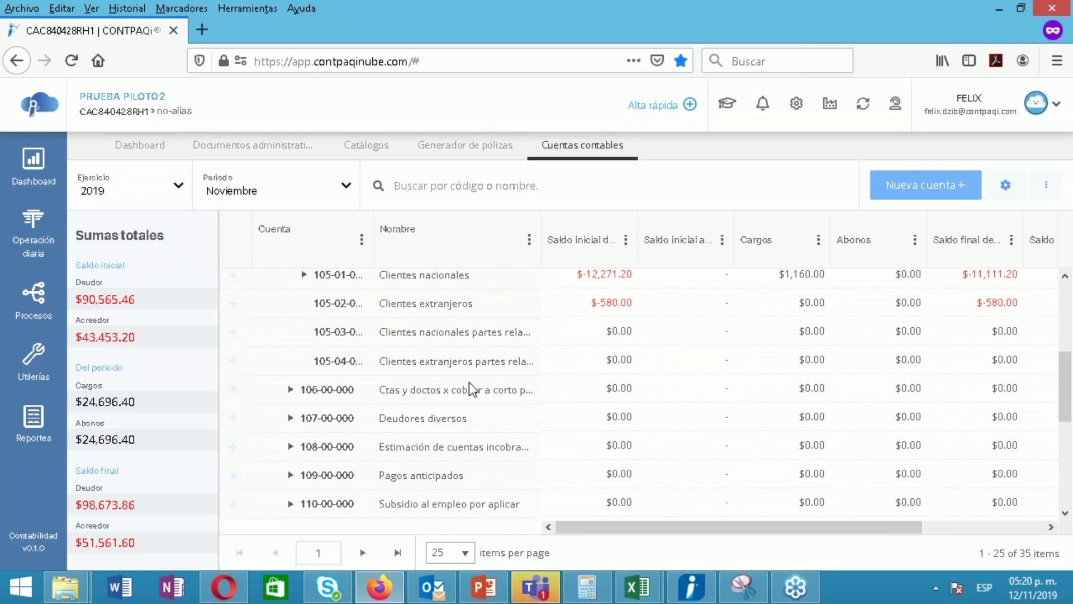
click(234, 277)
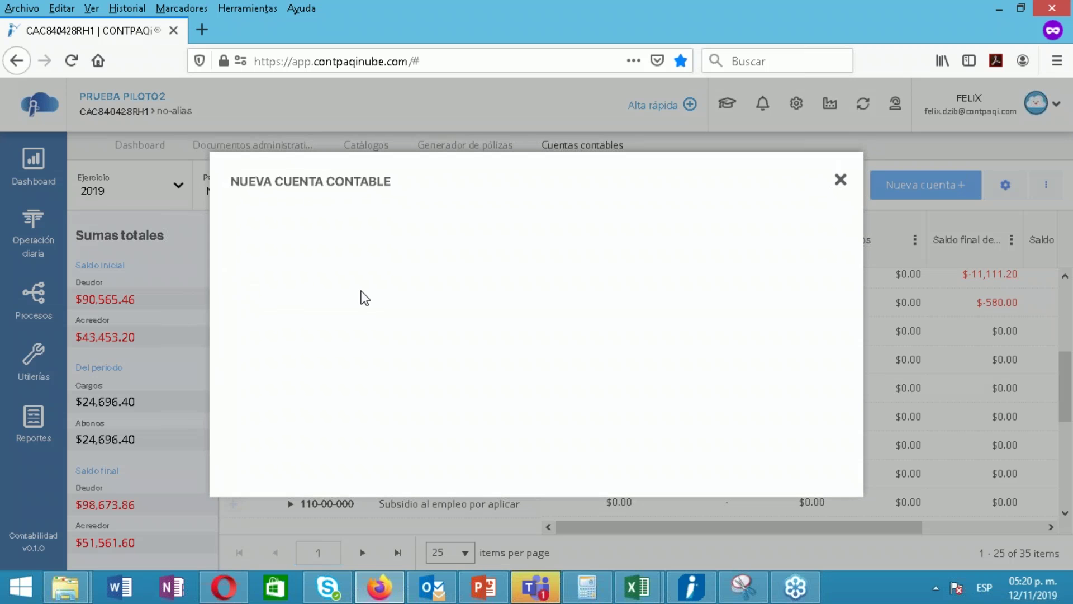
Enter account number 105-01-016 and the second client's name for the new account
text(105-01)
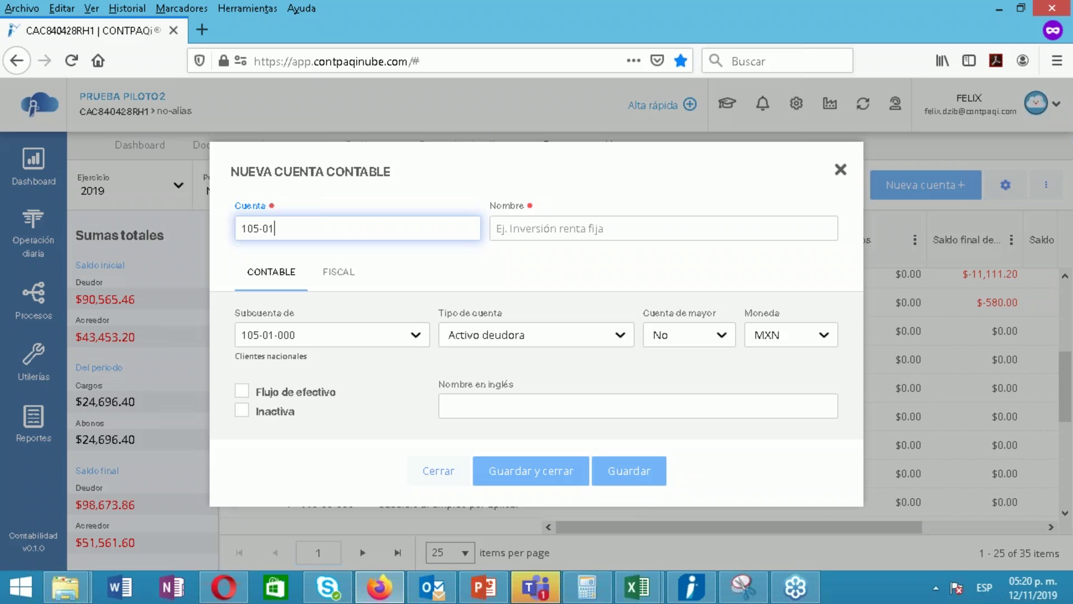
text(-001)
click(284, 229)
click(375, 230)
drag(291, 230, 295, 228)
key(BackSpace)
text(6)
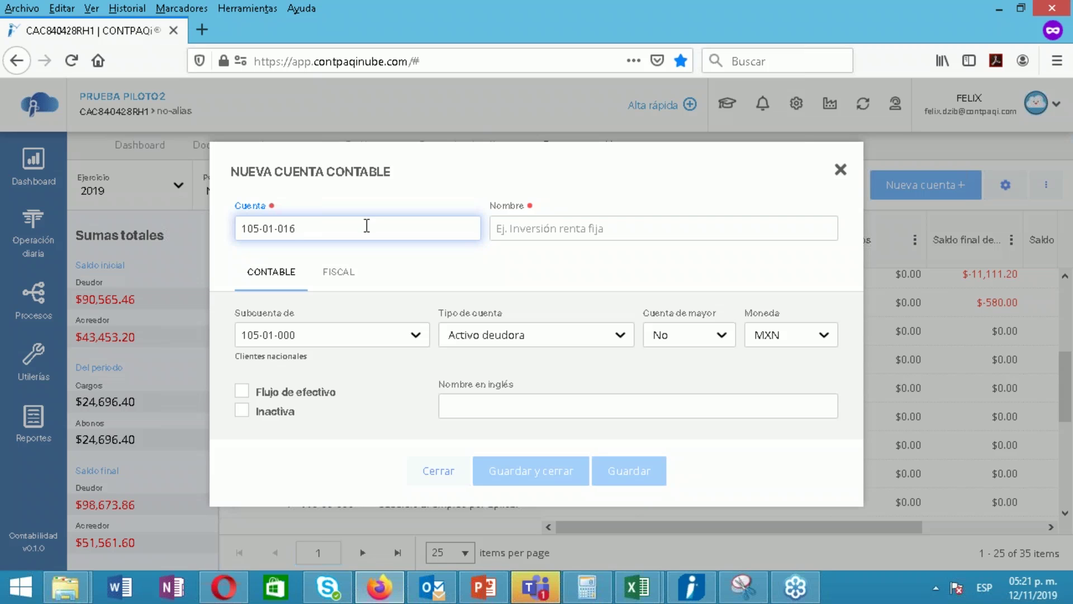
click(538, 228)
text(u)
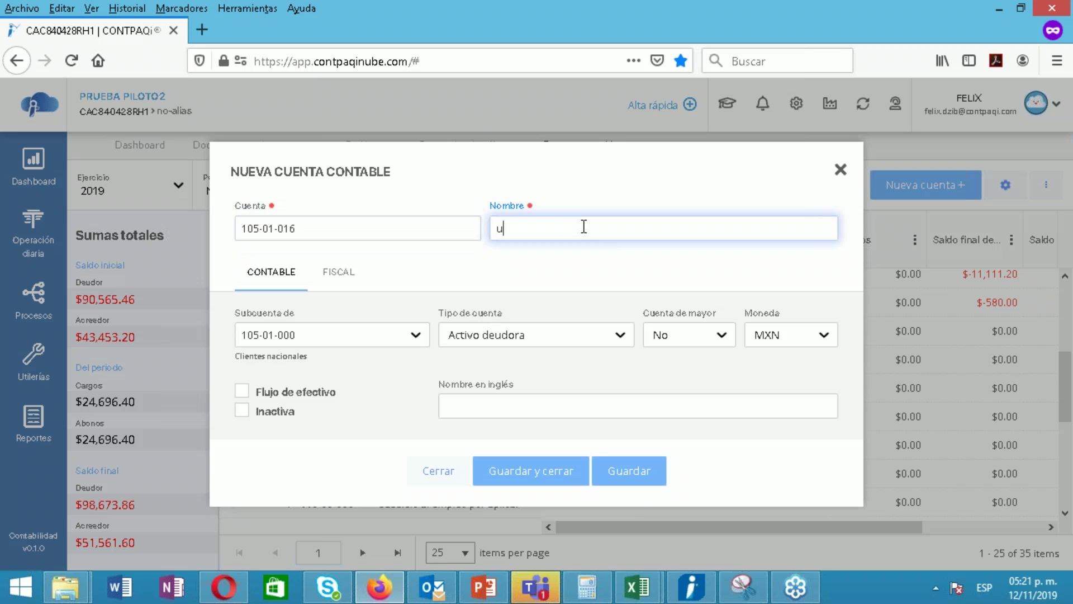
key(BackSpace)
text(EUGENIA)
Assign SAT grouping code 105.01 Clientes nacionales and save the account
click(339, 271)
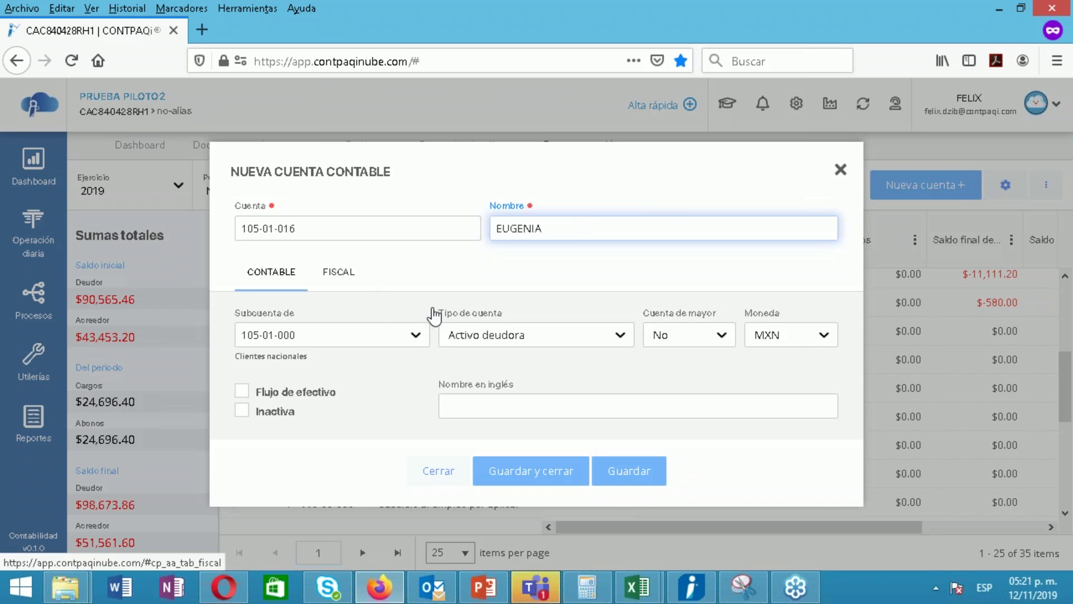
click(444, 349)
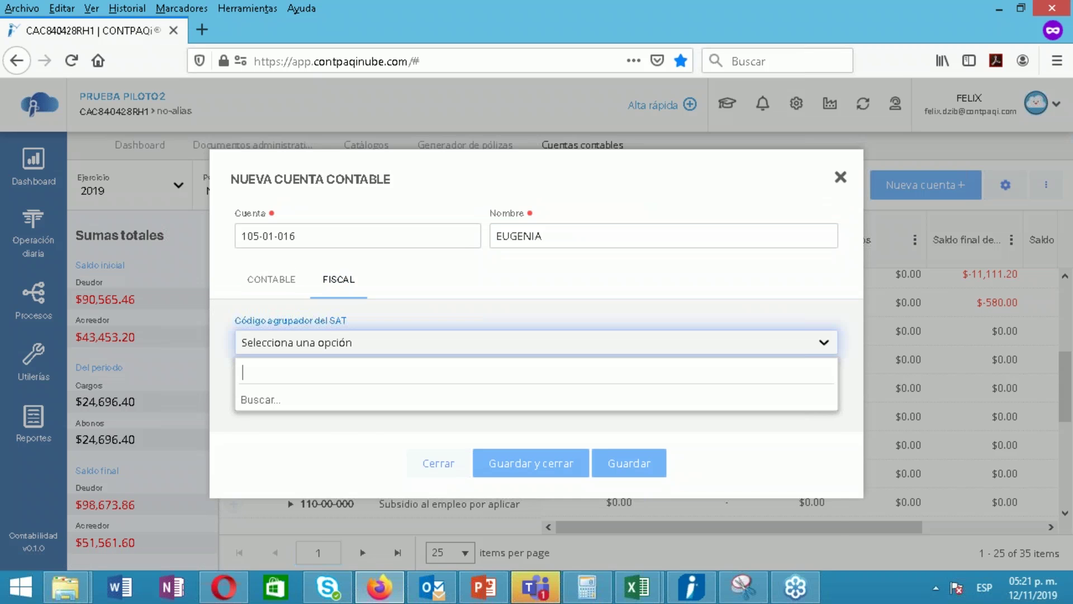
text(105.01)
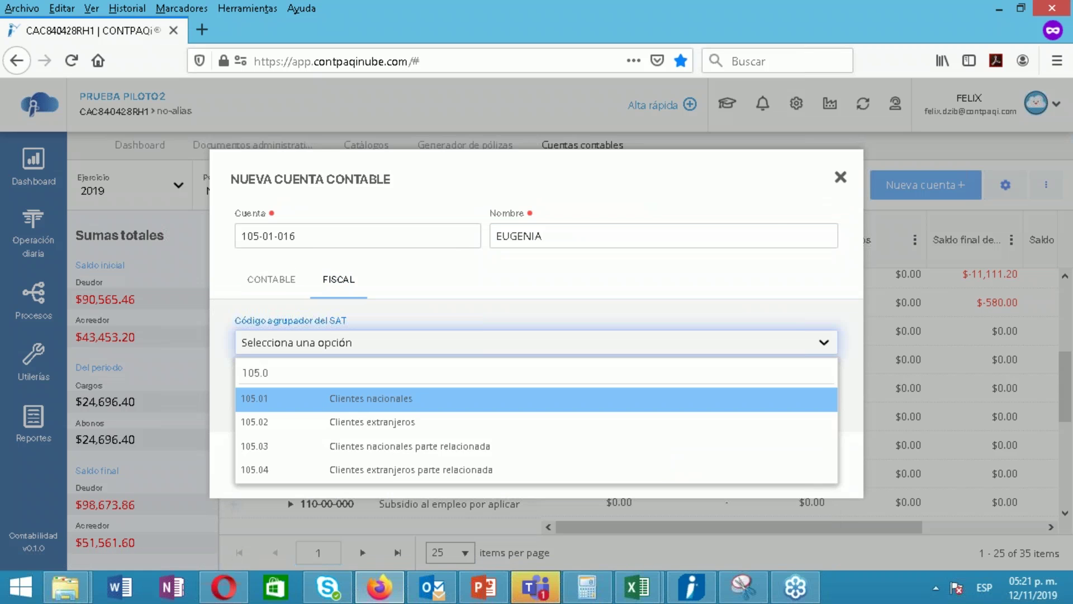
click(384, 400)
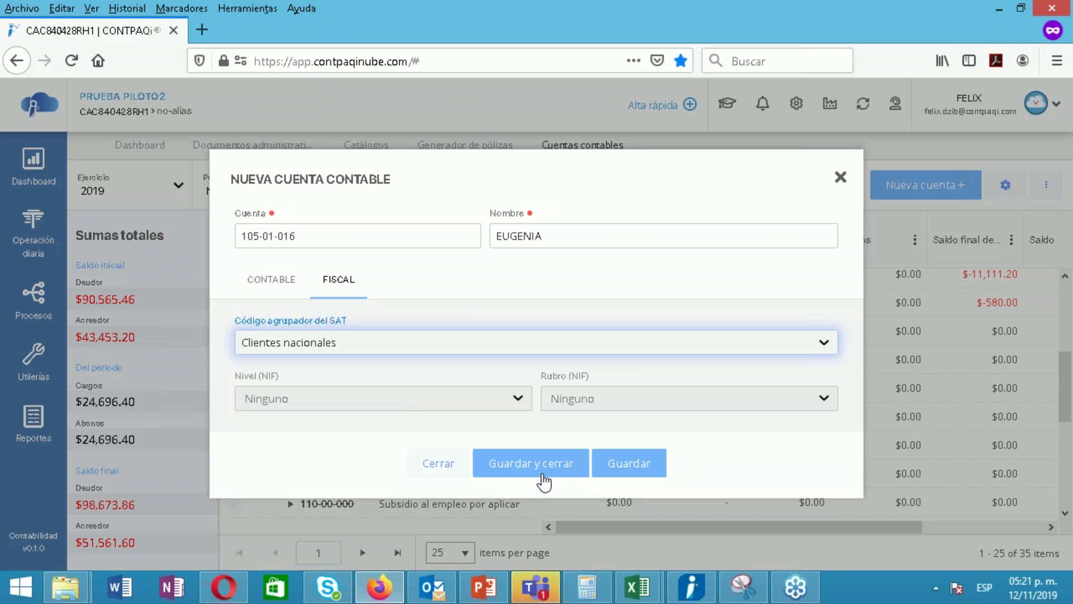
click(524, 455)
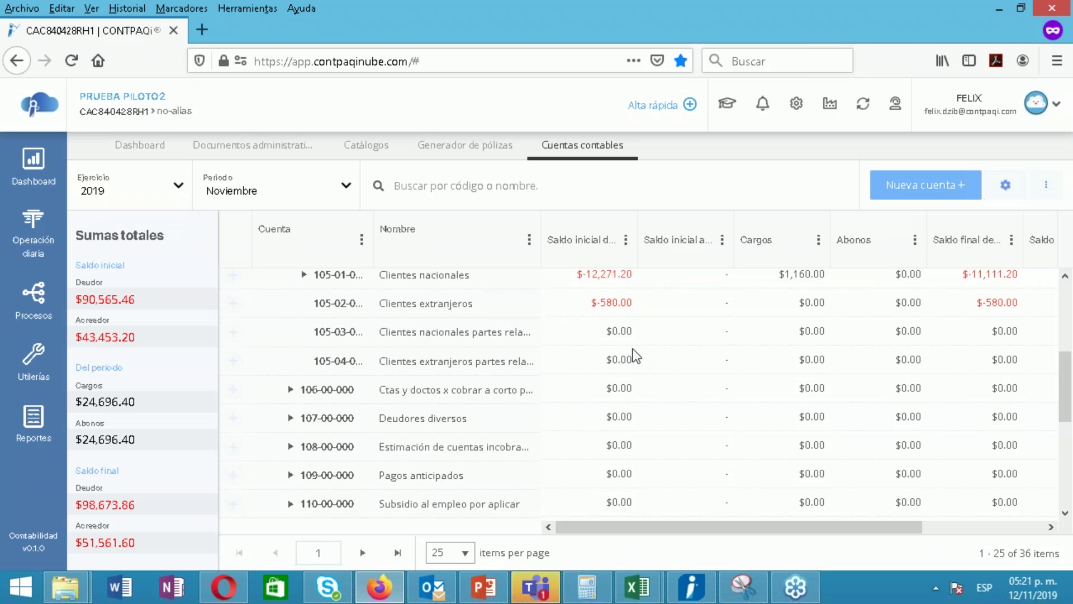
Expand Clientes nacionales and open account 105-01-016 to verify it, closing without changes
drag(1065, 380, 1064, 354)
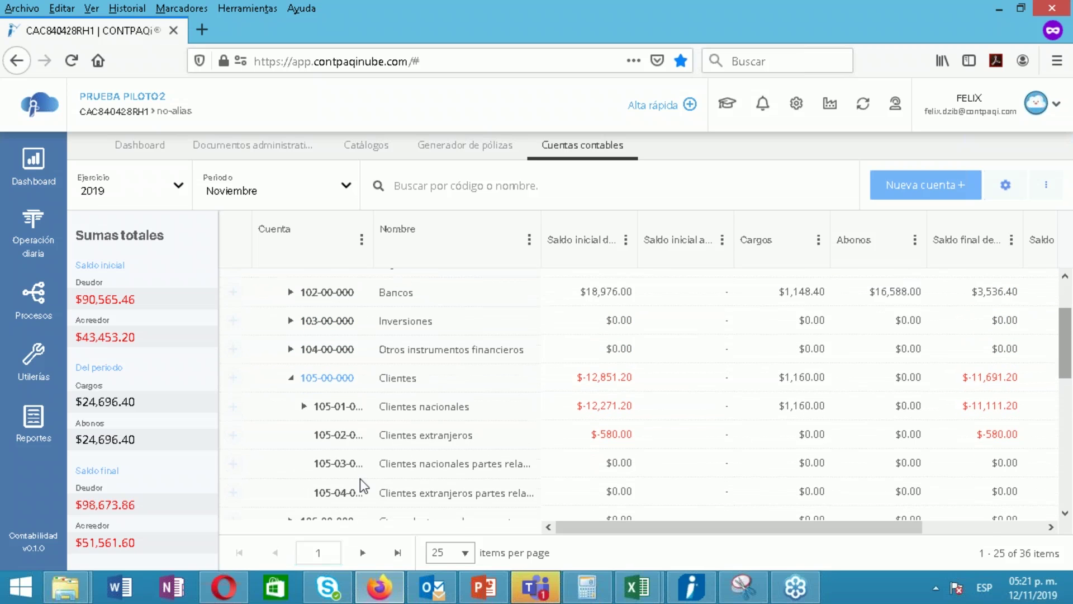
click(303, 406)
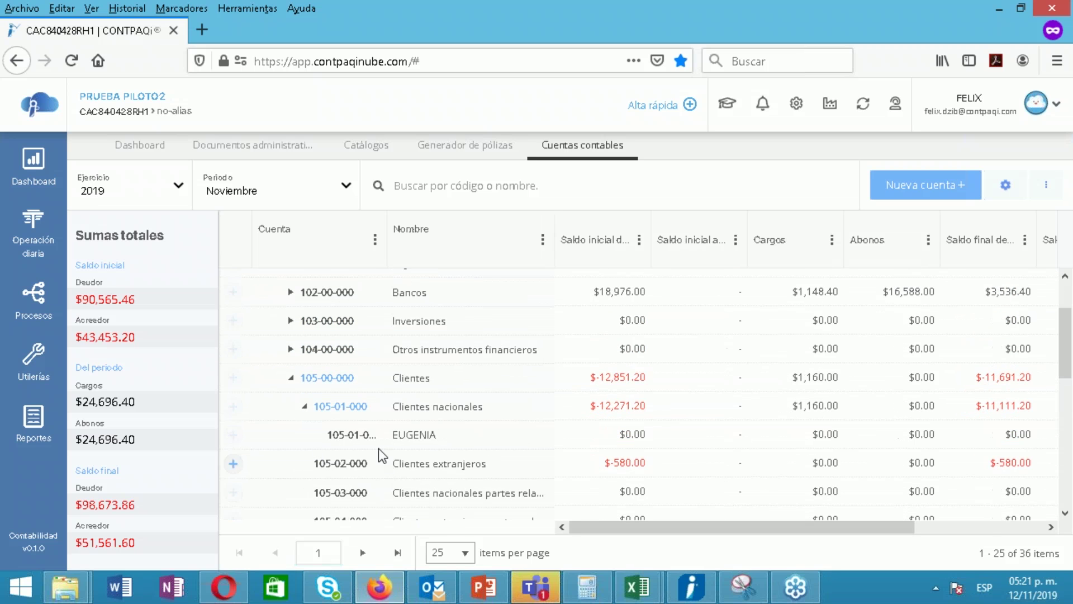
click(367, 436)
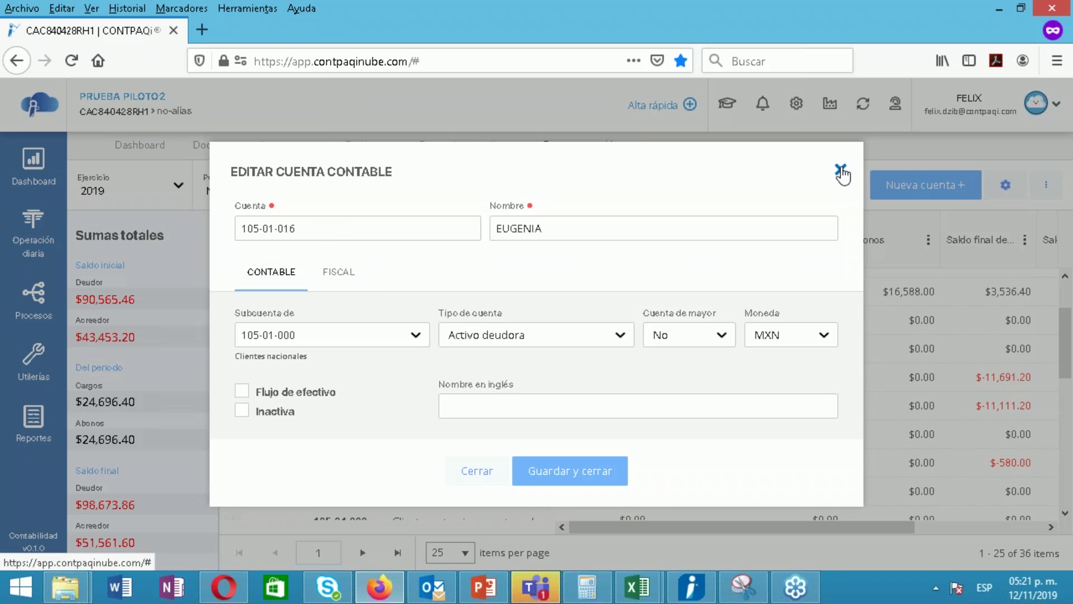
click(840, 169)
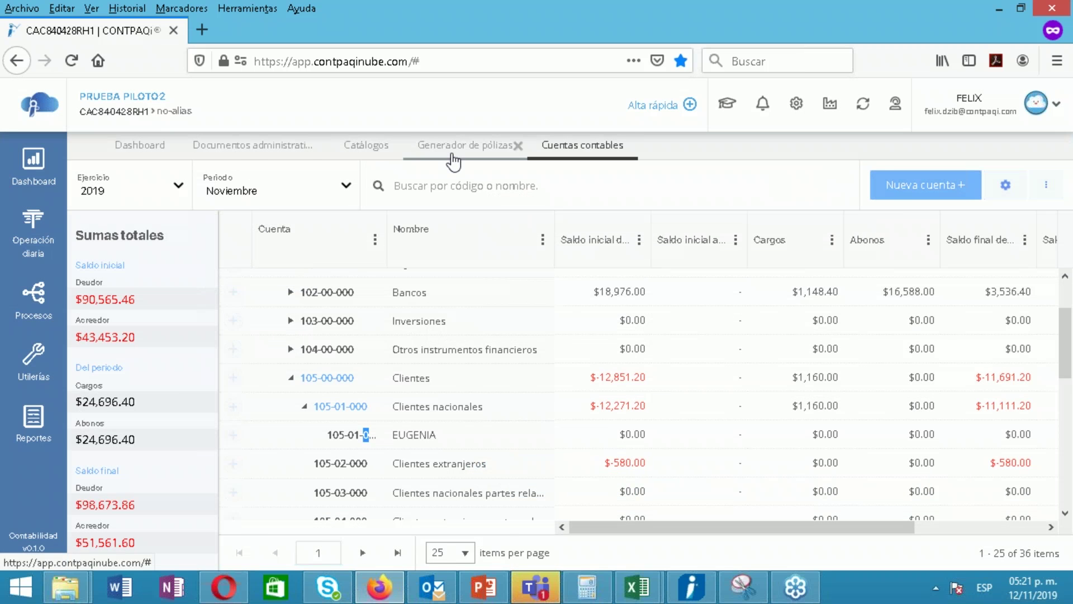
click(452, 156)
Enter 016 as the second client's Segmento 01 value and advance to Previsualización de pólizas
click(904, 296)
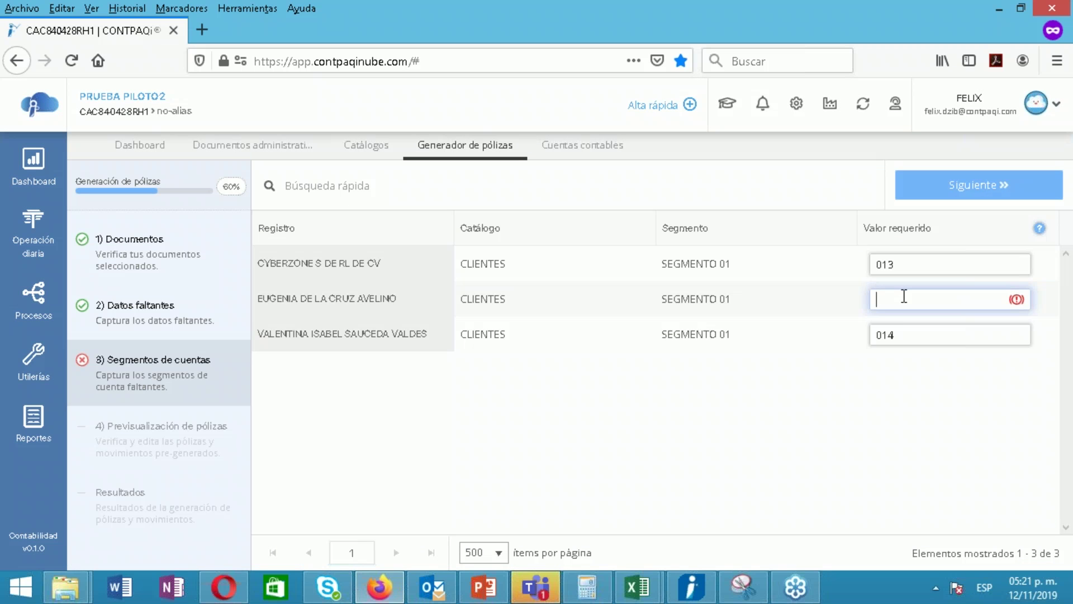
text(016)
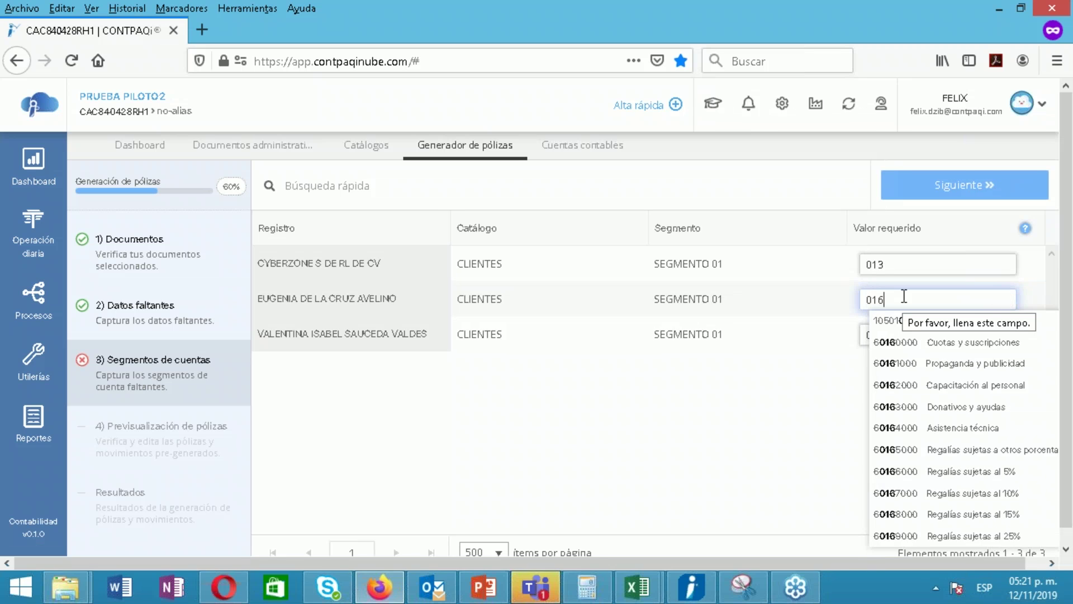
click(813, 441)
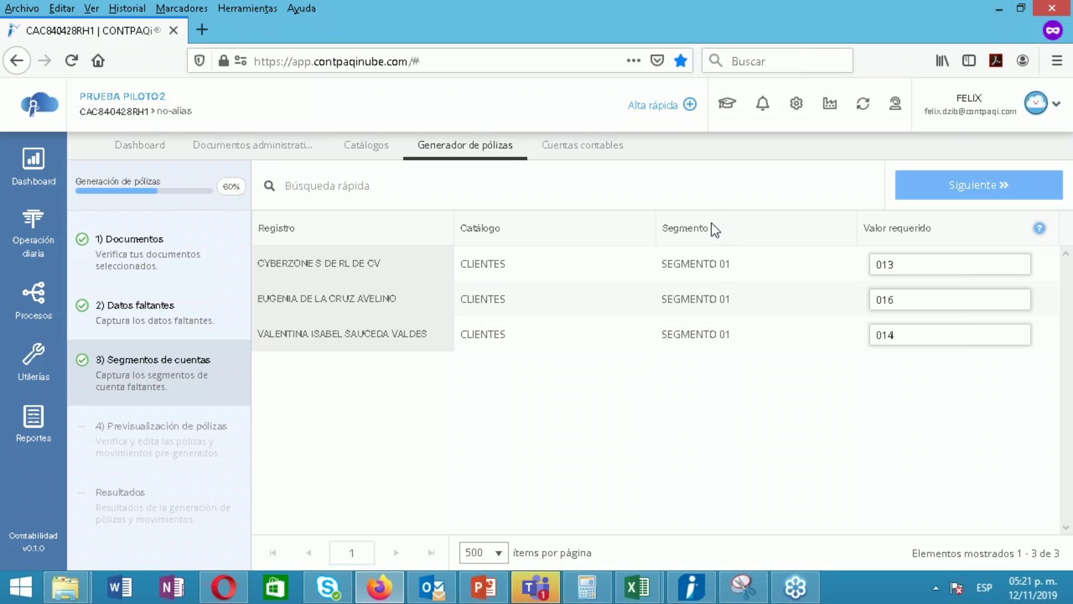
click(938, 192)
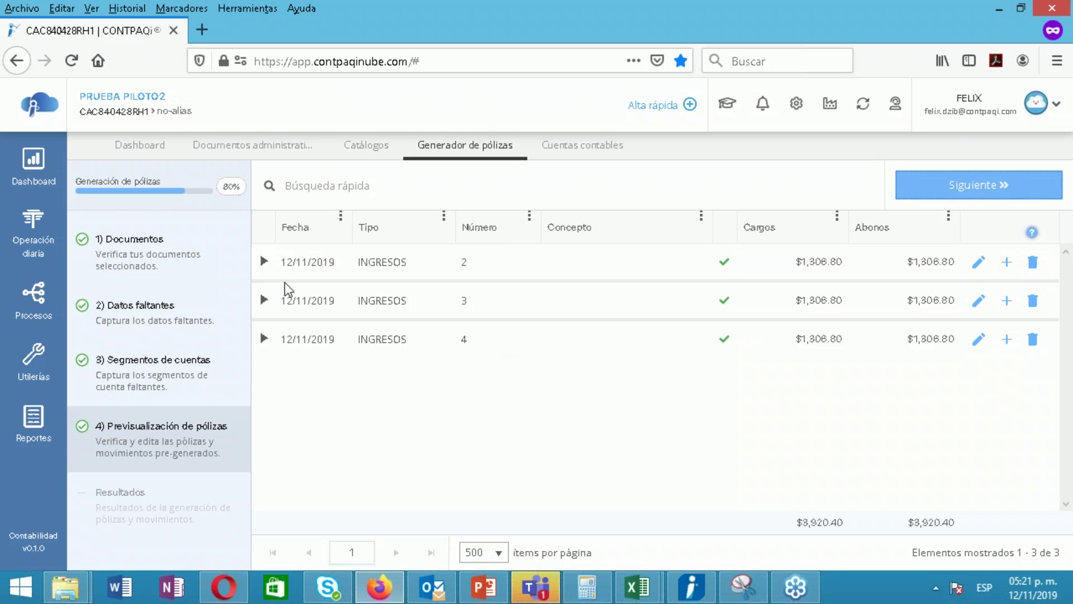
click(263, 262)
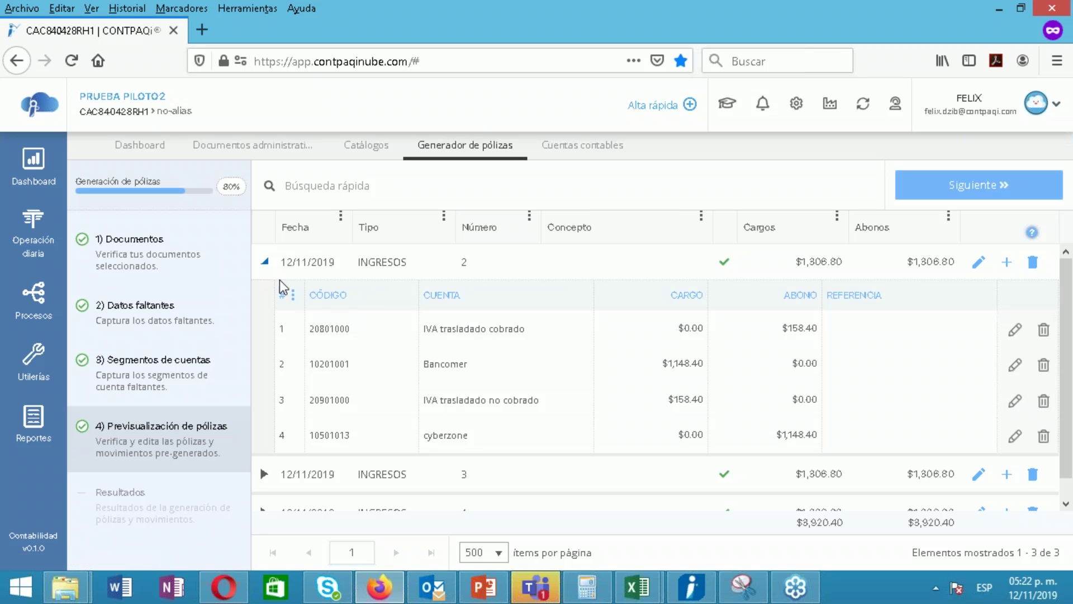
click(264, 262)
click(263, 301)
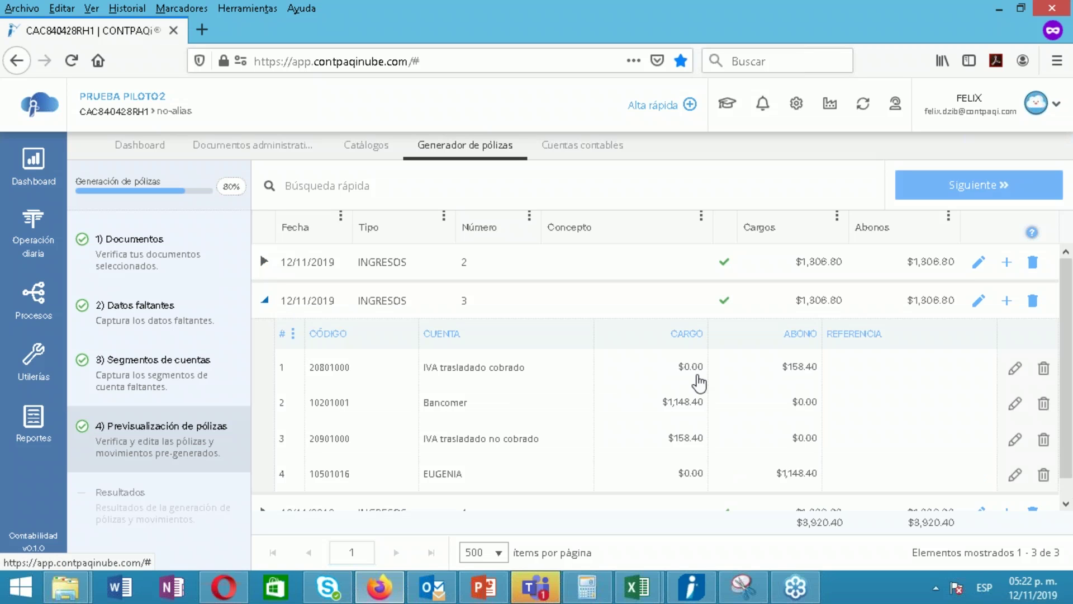
click(264, 302)
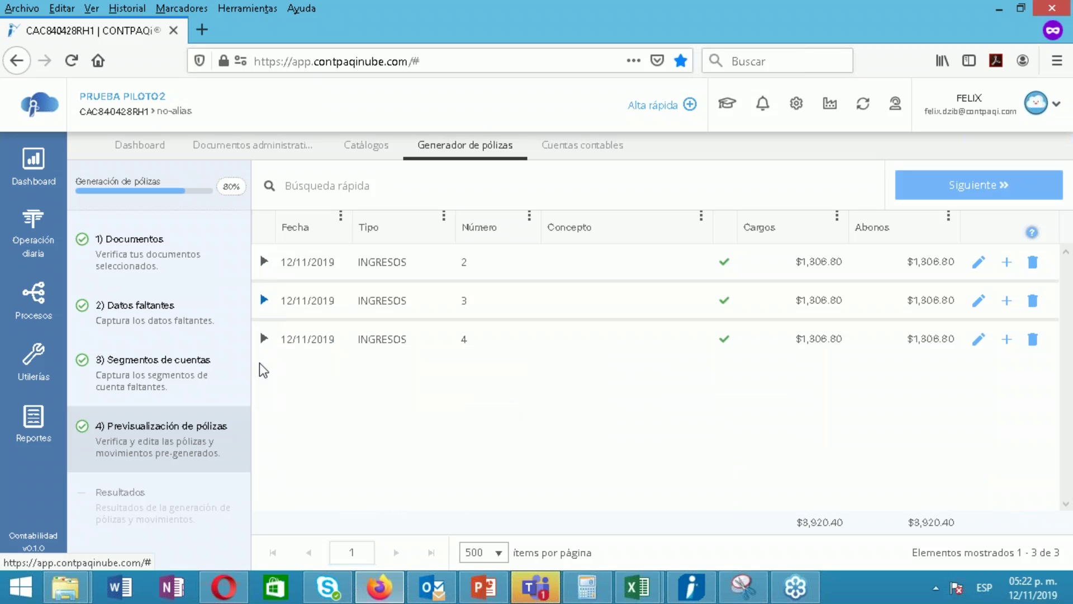
click(264, 339)
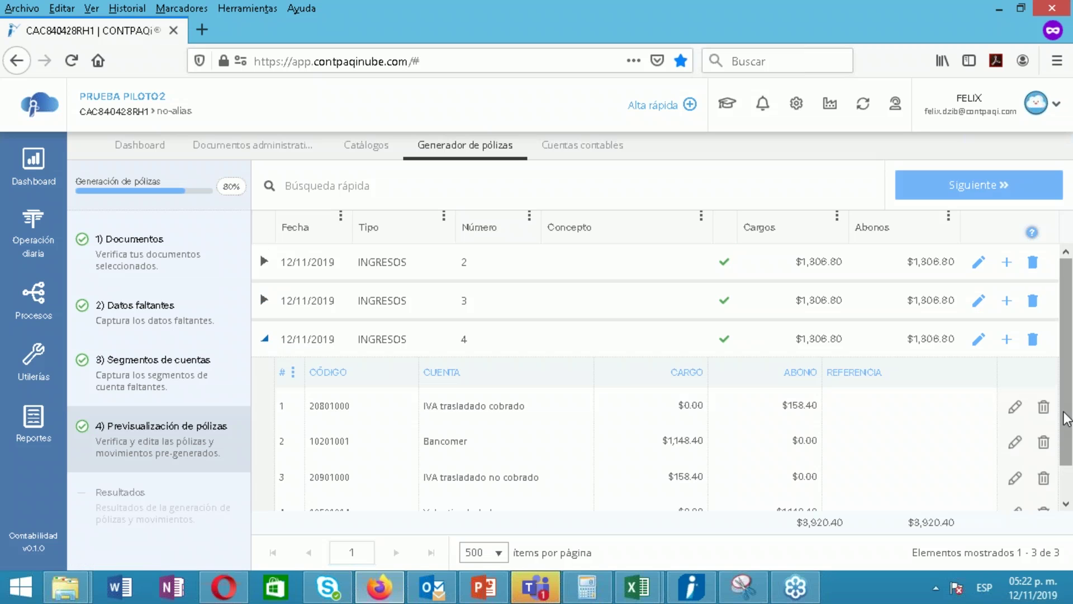
scroll(1061, 472, down, 1)
scroll(1057, 407, up, 1)
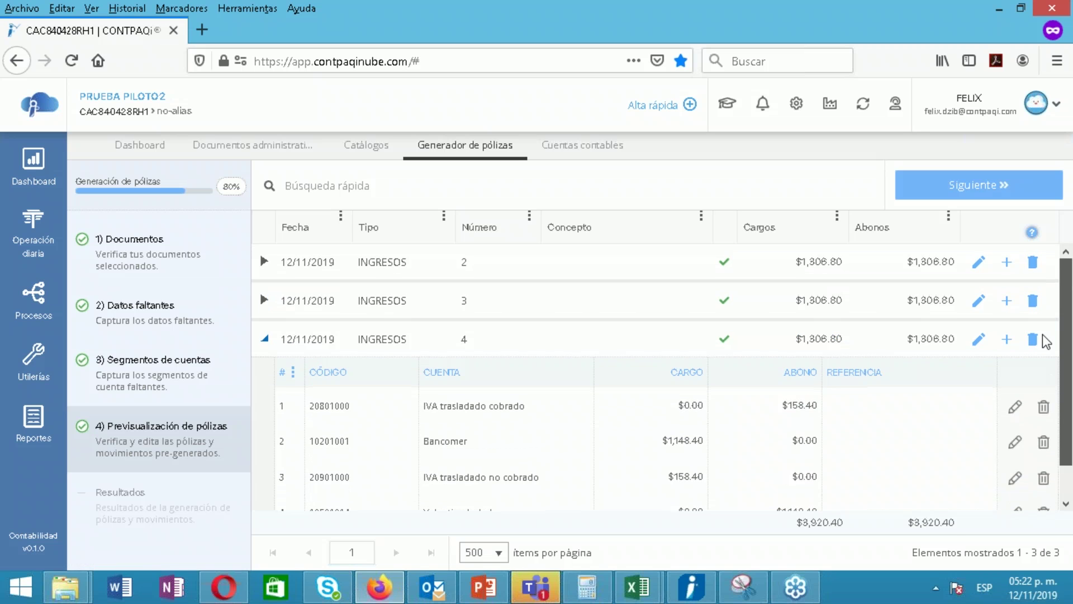
click(263, 338)
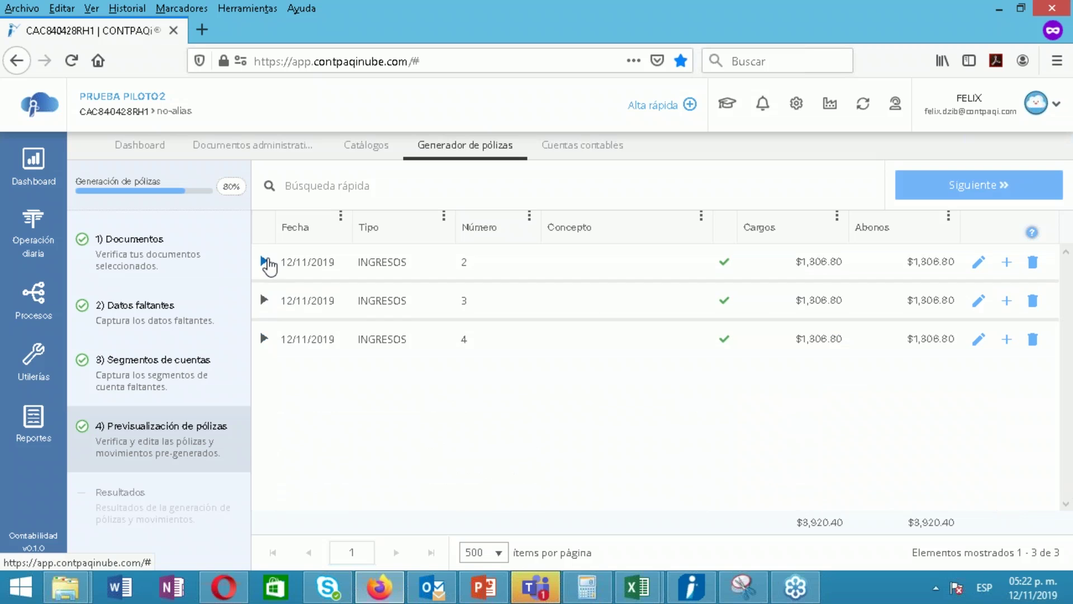
click(265, 262)
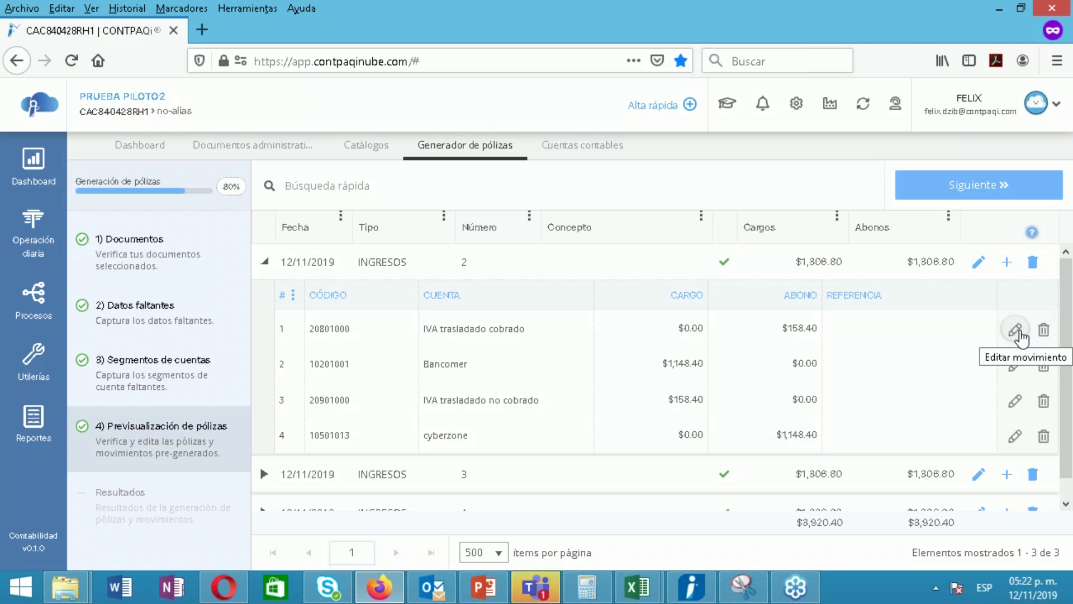
scroll(1069, 383, down, 1)
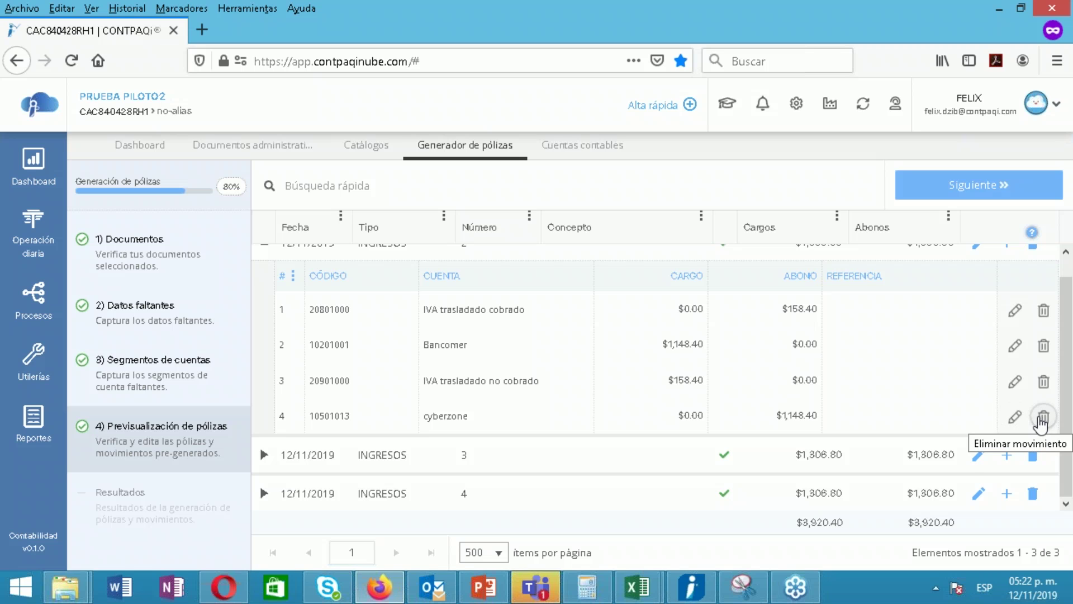
scroll(1050, 365, up, 1)
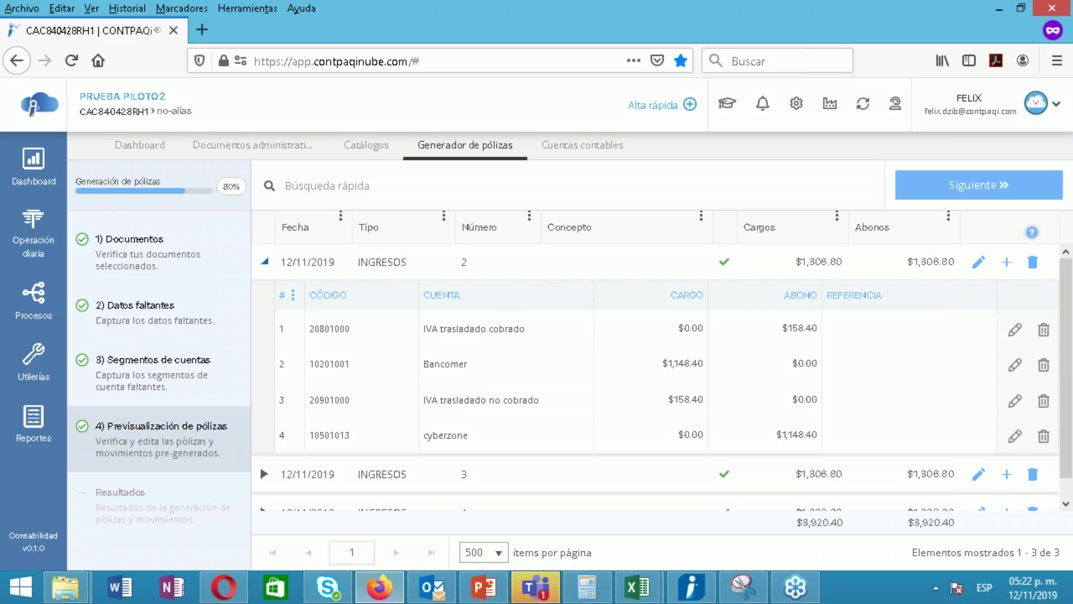
click(264, 261)
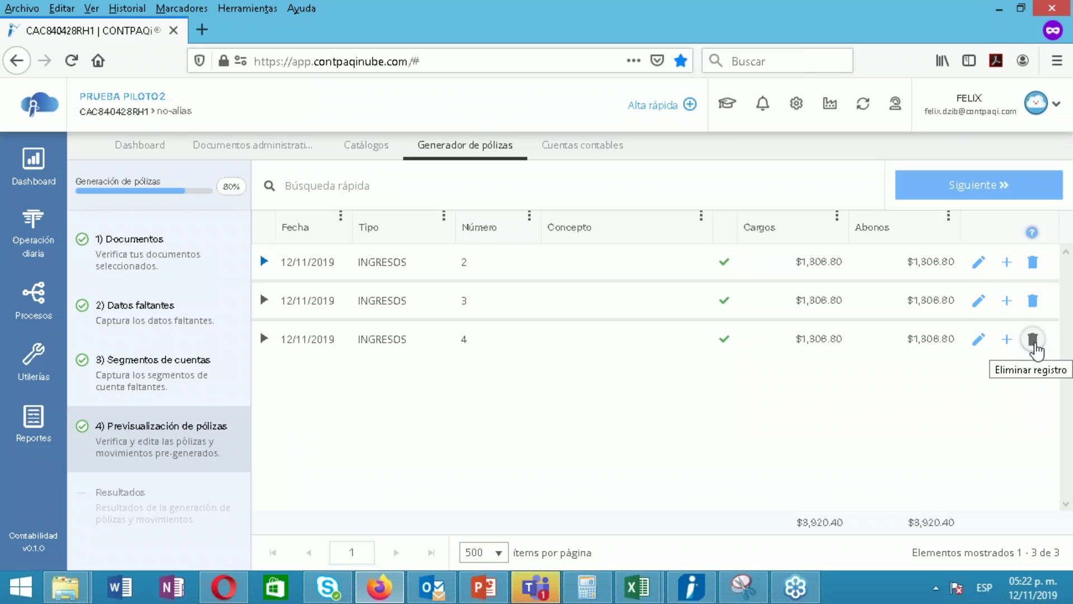
click(265, 340)
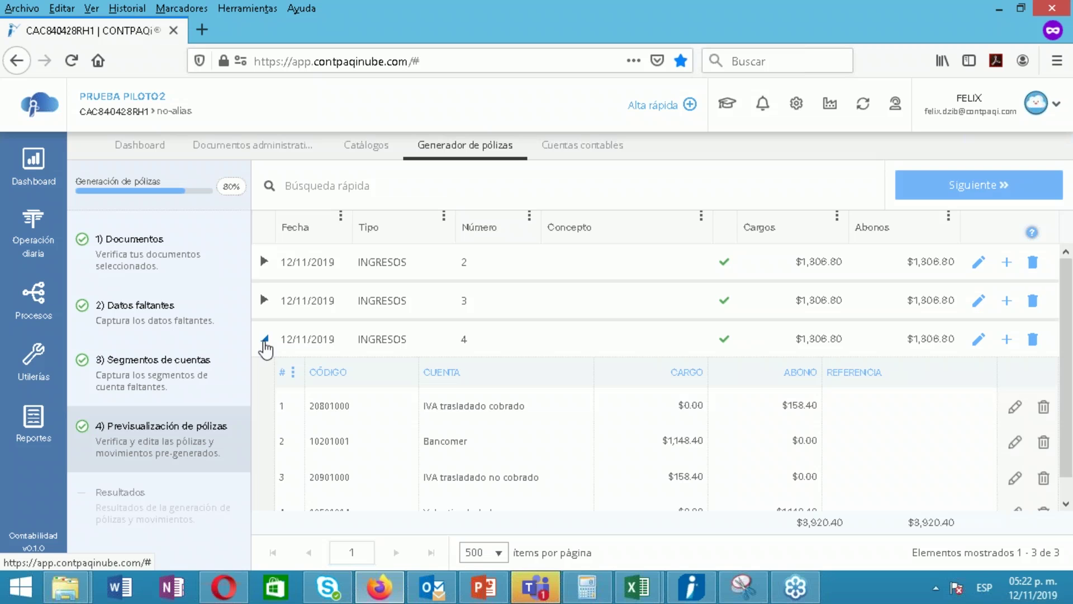
scroll(1072, 430, down, 1)
drag(1072, 431, 1072, 450)
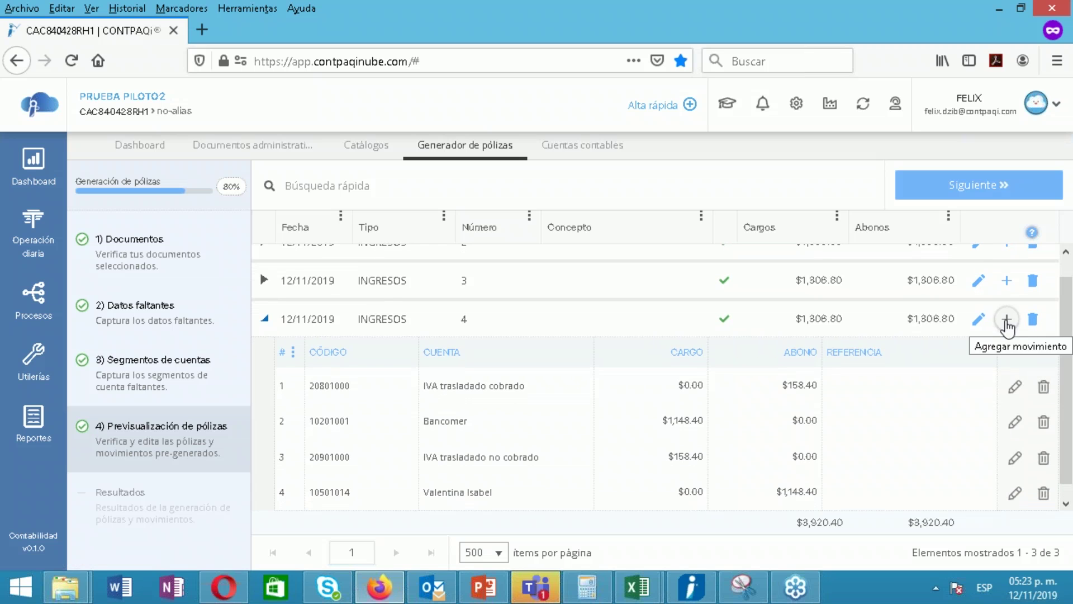
scroll(1068, 393, up, 1)
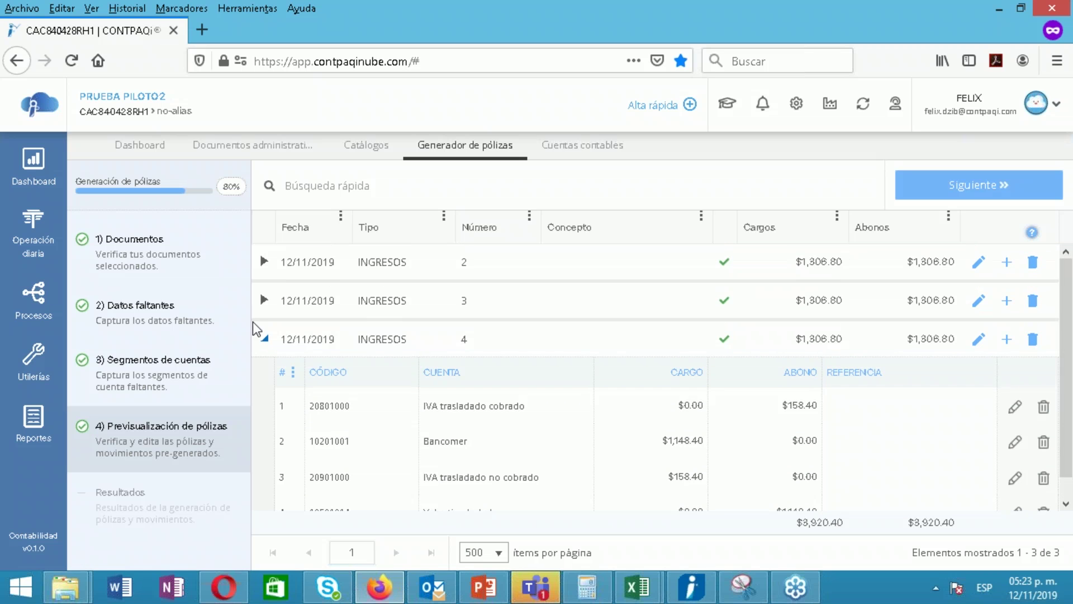
click(264, 339)
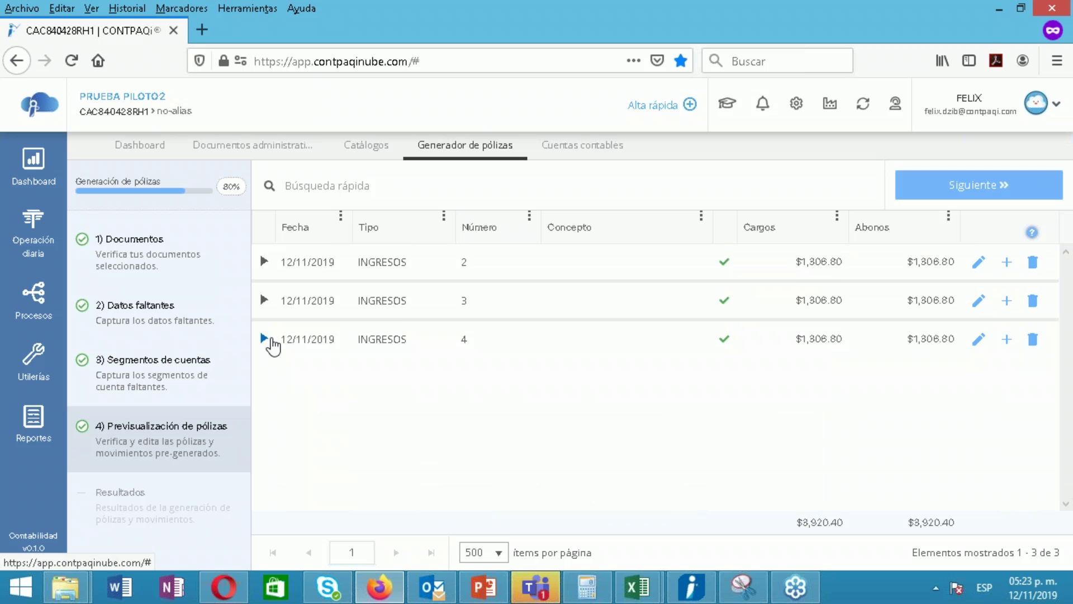
Generate the three Ingresos pólizas with Sí, adelante, then check the notifications list
click(982, 189)
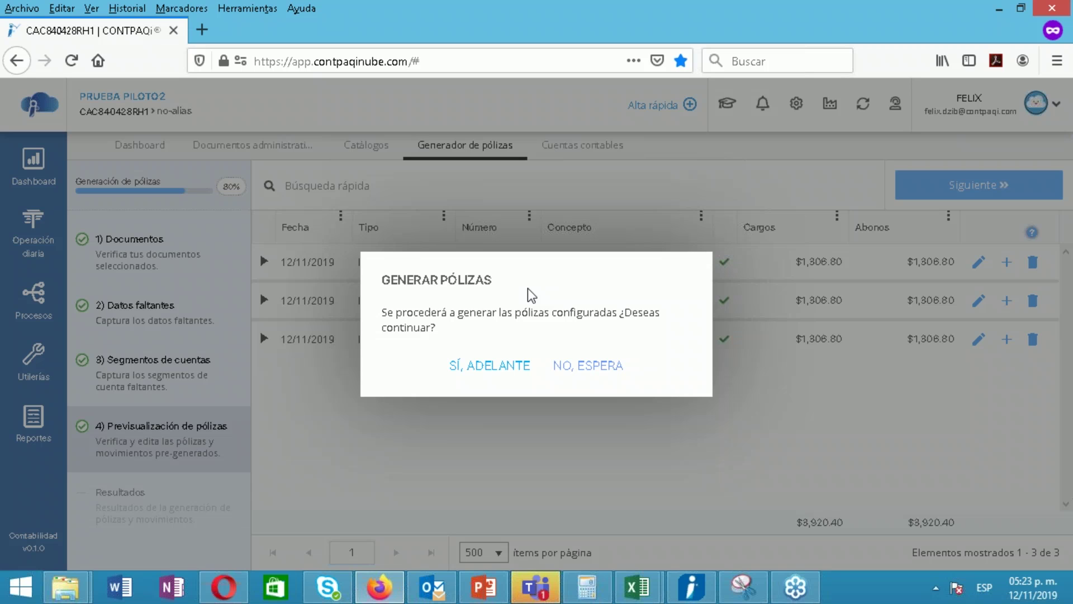
click(494, 373)
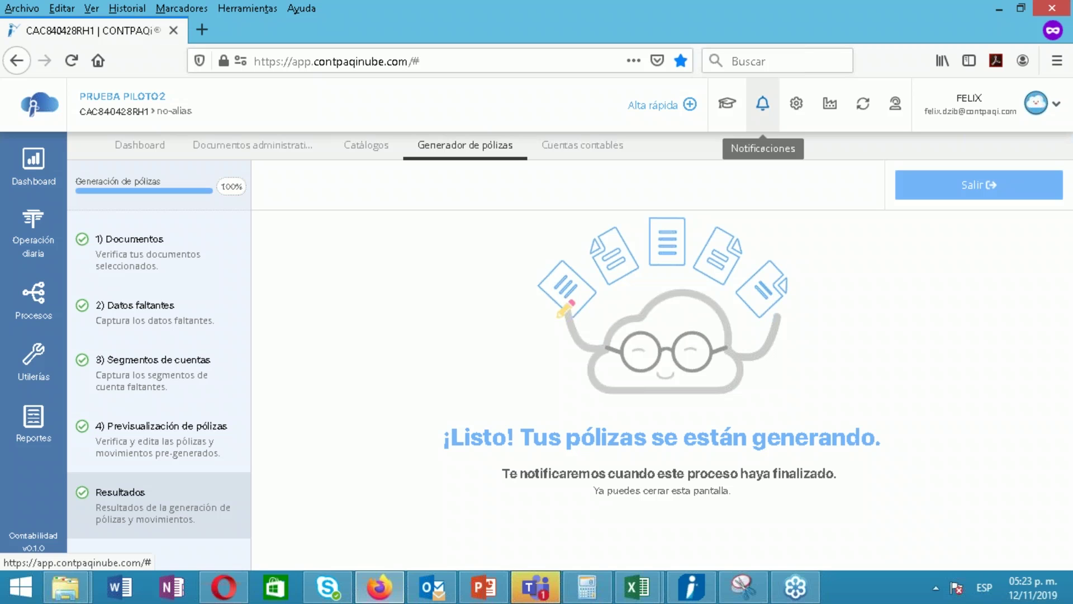
click(764, 104)
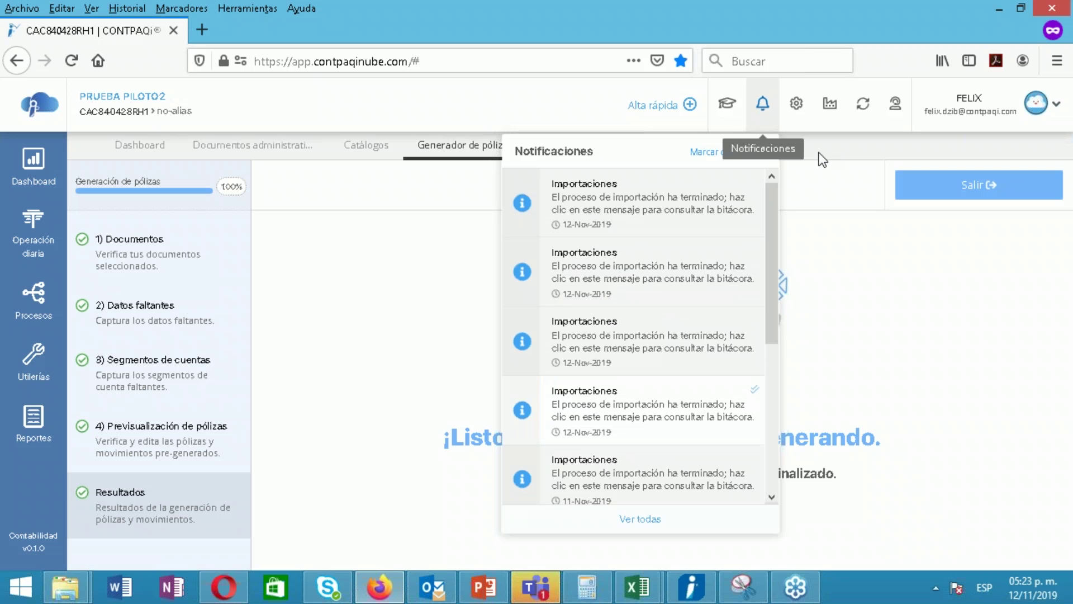
click(822, 159)
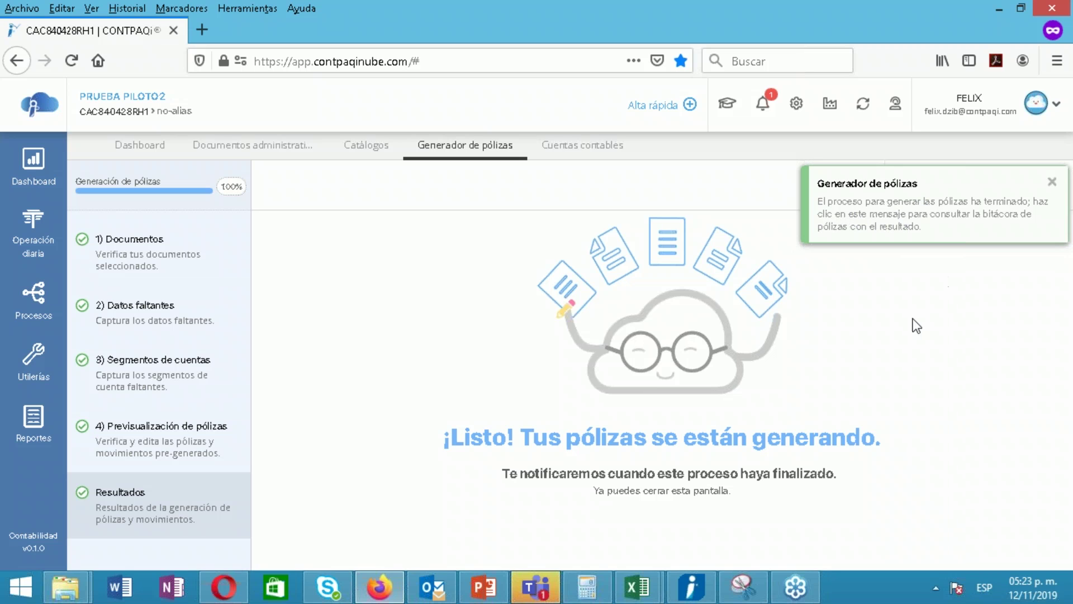
Open the November 2019 Pólizas list and select the new Ingresos 4, 3 and 2 pólizas
click(11, 238)
click(95, 247)
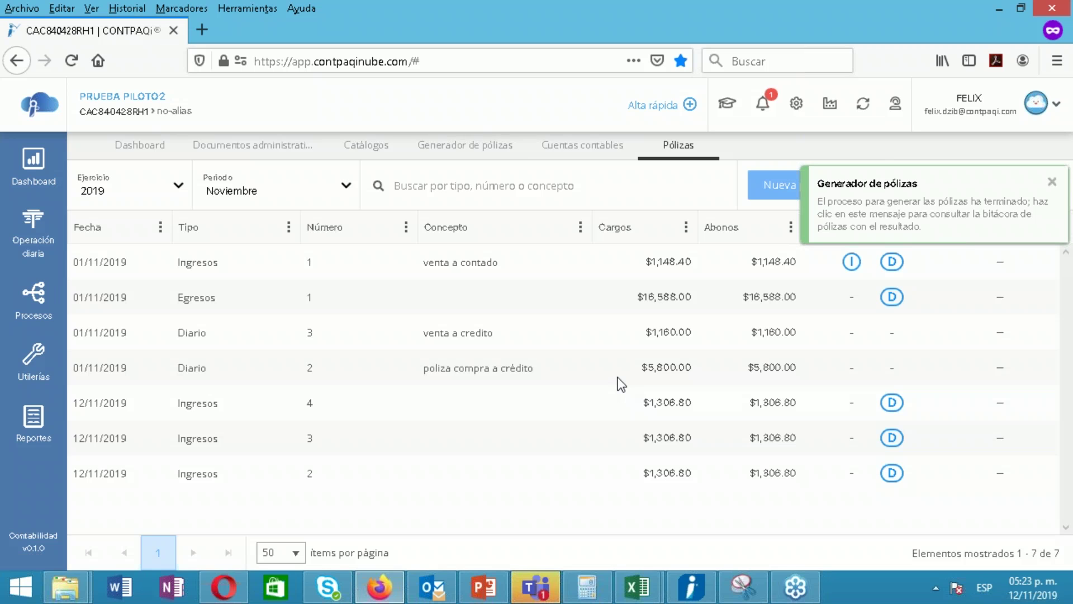
click(407, 407)
click(422, 442)
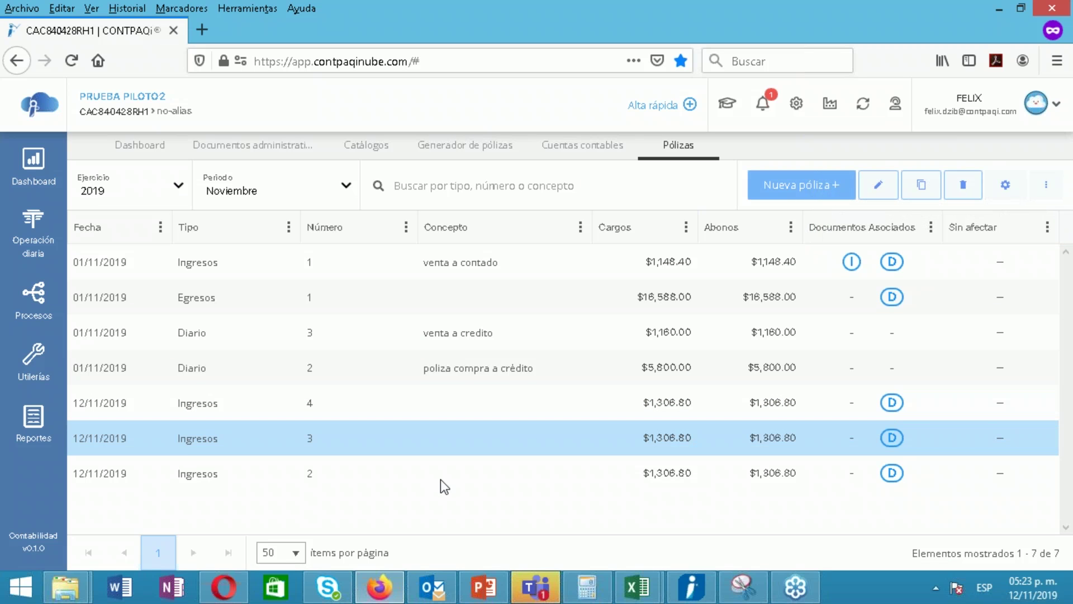
click(441, 480)
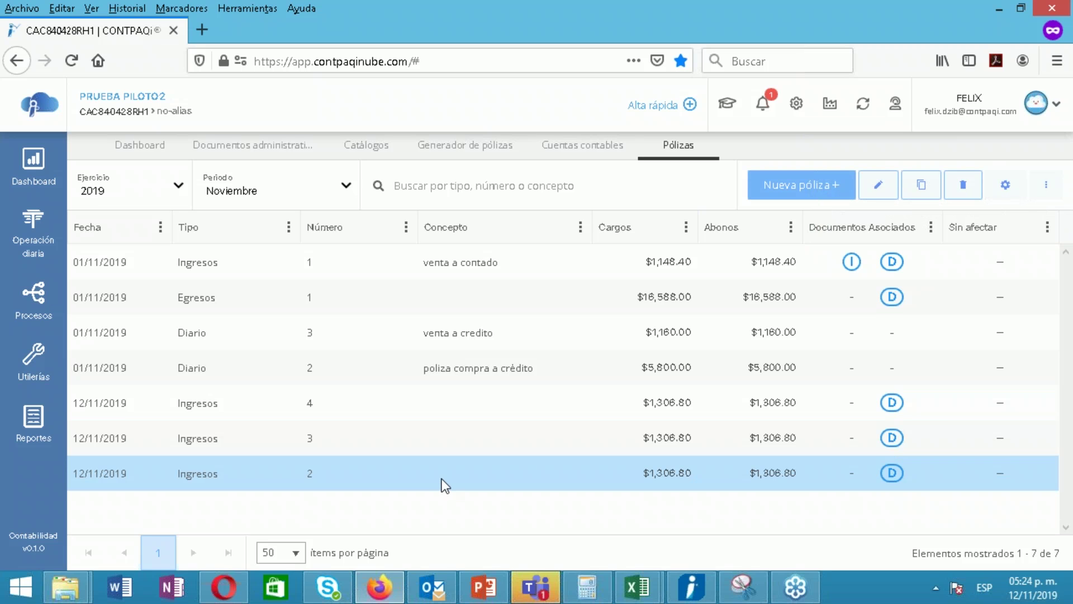
Review Ingresos 2–4 again, then the venta a contado Ingresos 1 and Egresos 1 pólizas
click(446, 431)
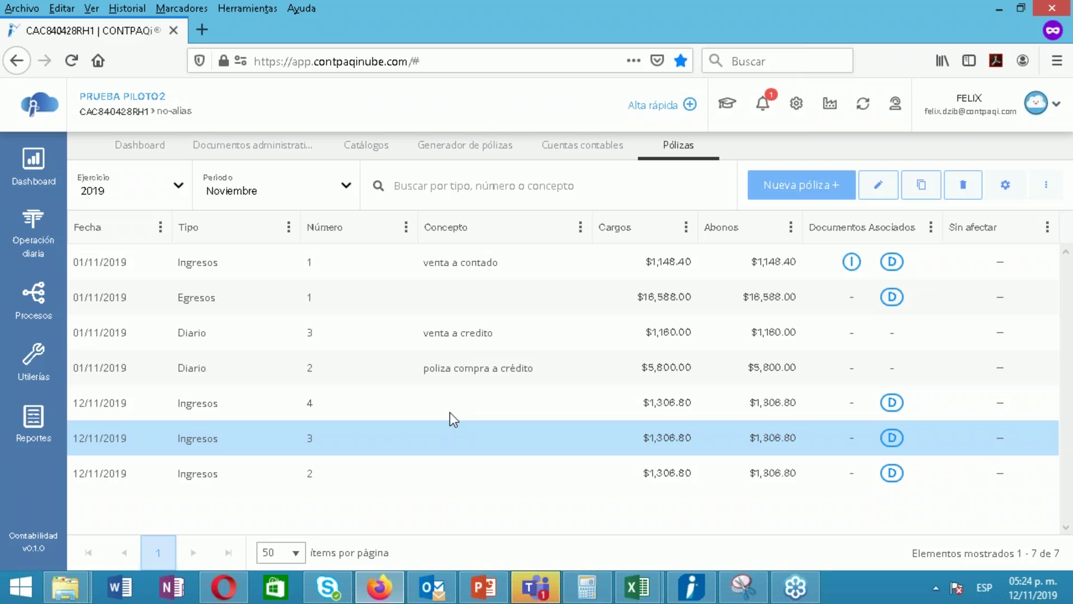
click(450, 414)
click(443, 436)
click(453, 479)
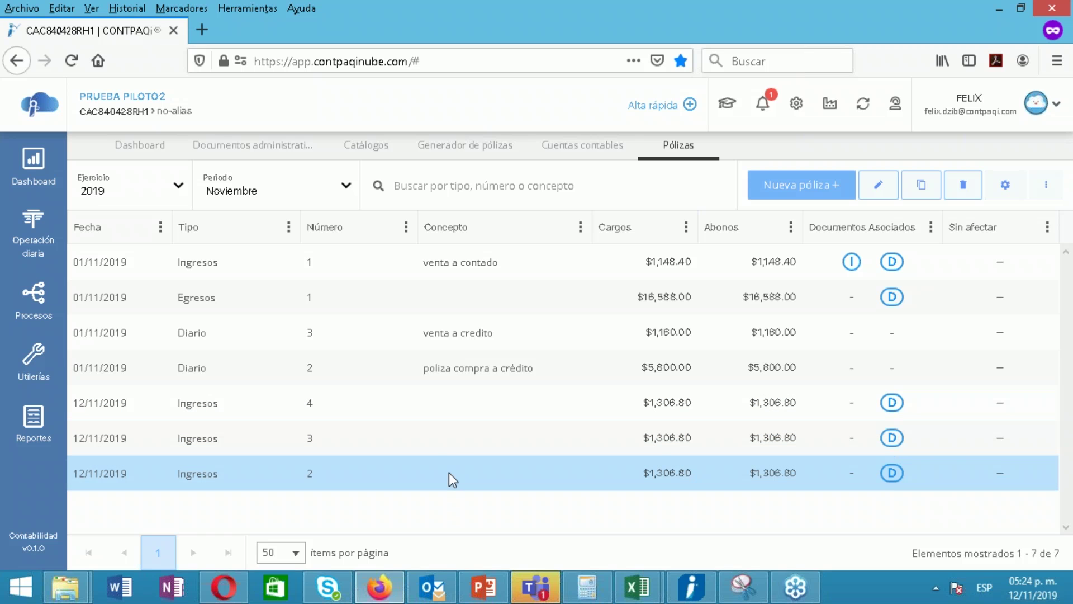
click(437, 417)
click(435, 438)
click(442, 474)
click(469, 267)
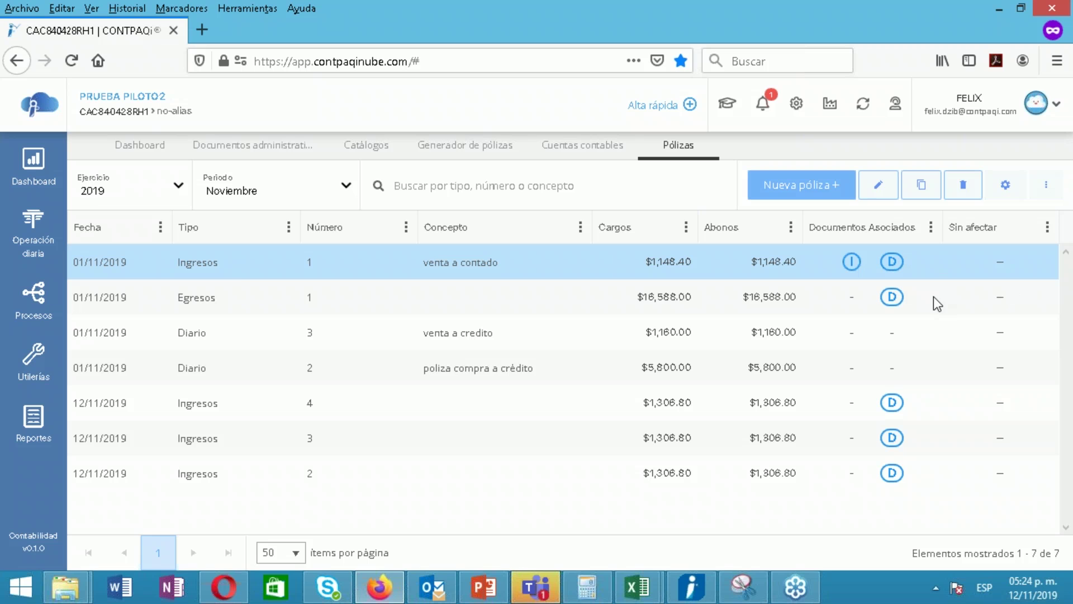
click(239, 296)
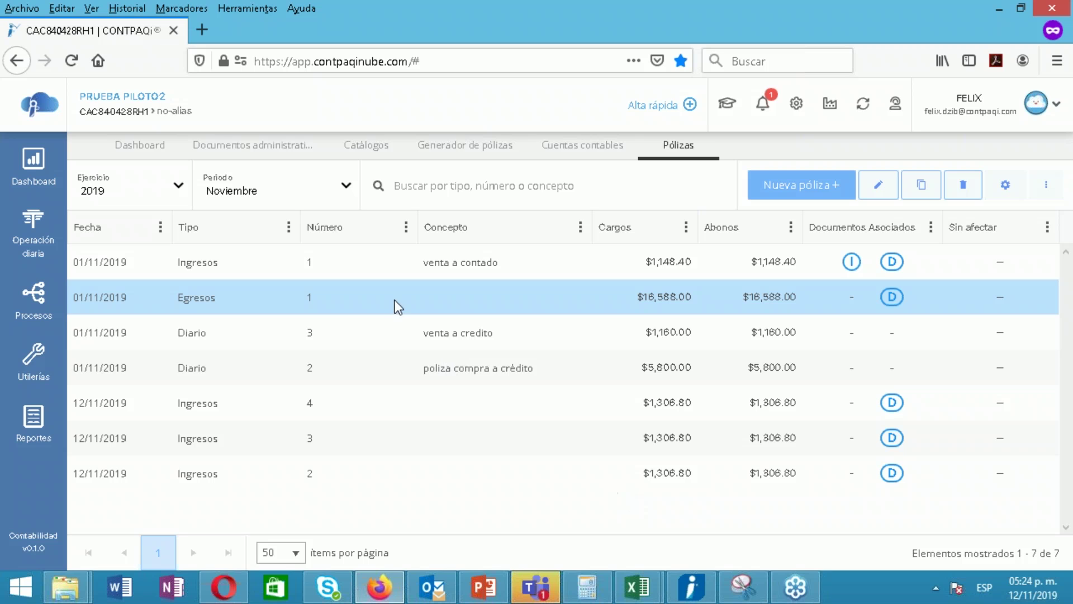
Close the Pólizas, Cuentas contables, póliza generator and Catálogos tabs, returning to the Ventas documents list
click(709, 146)
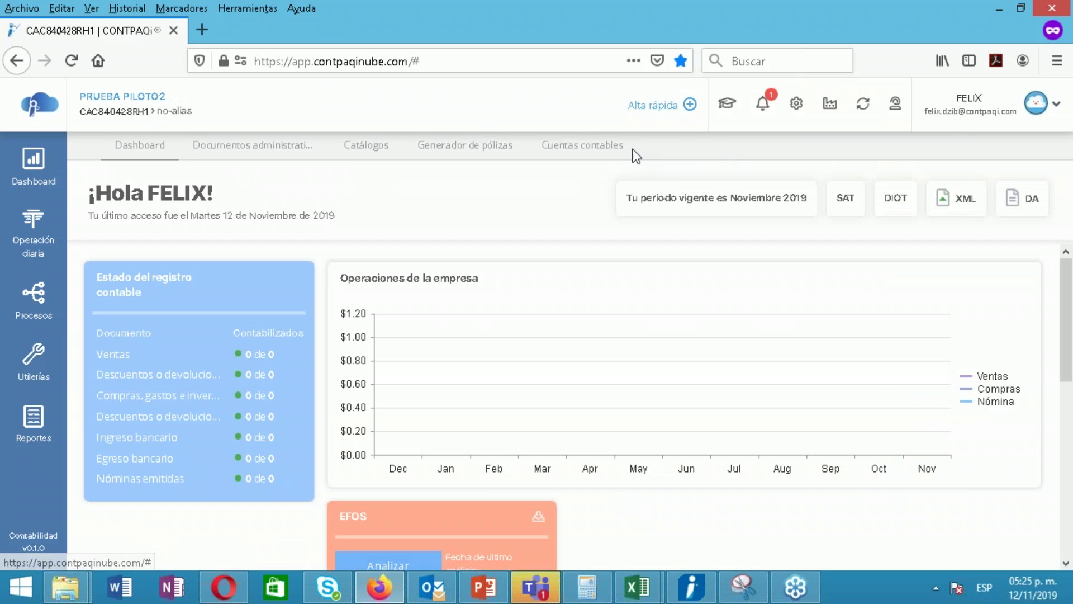
click(637, 147)
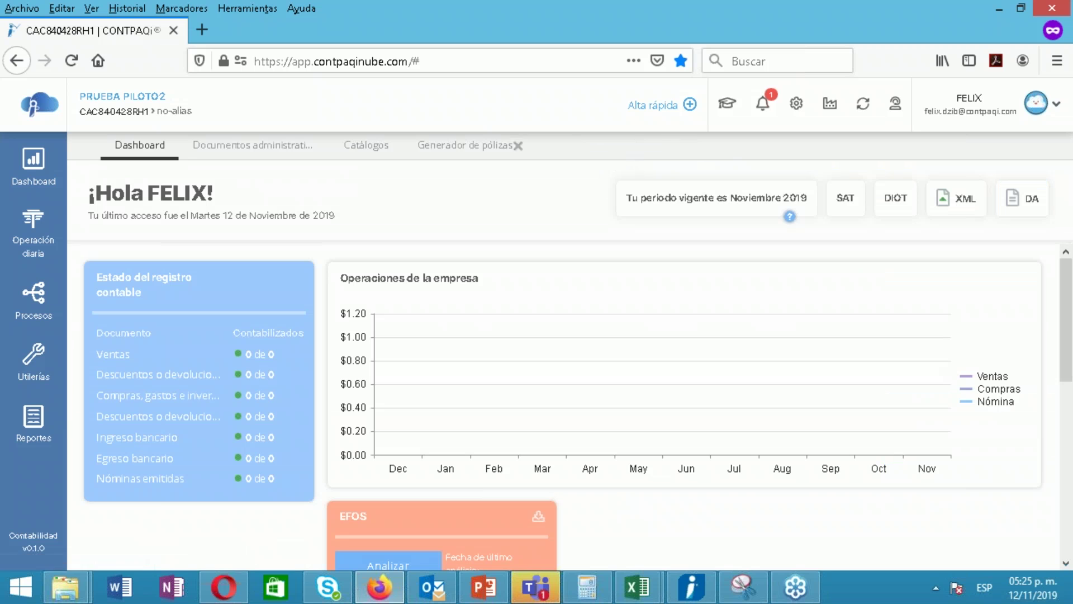
click(518, 146)
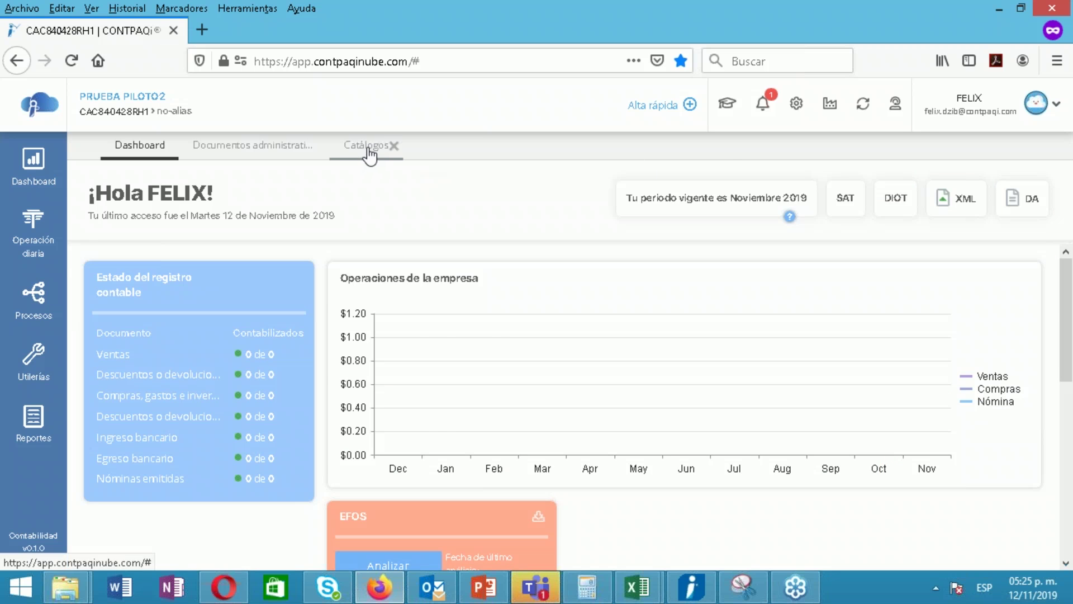
click(380, 148)
click(395, 146)
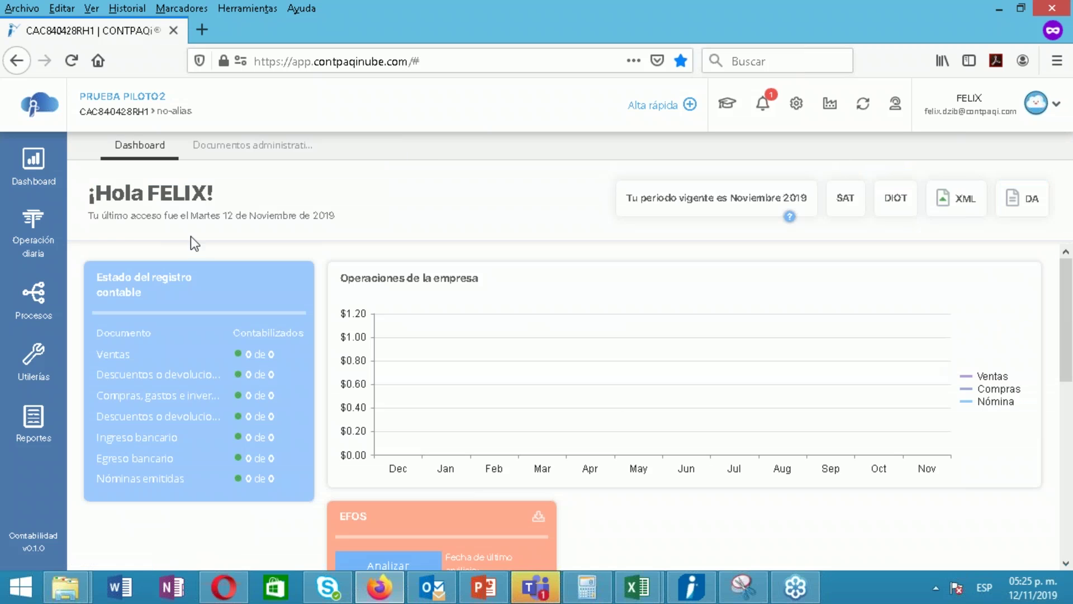
click(238, 146)
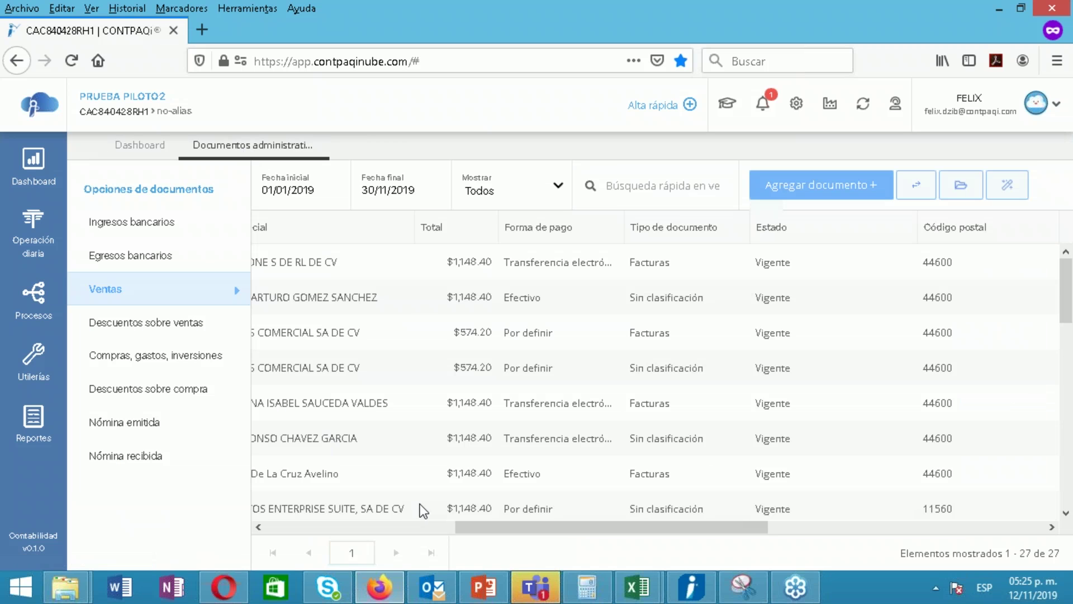
Select a sale in the Ventas list and generate a póliza from it
click(618, 294)
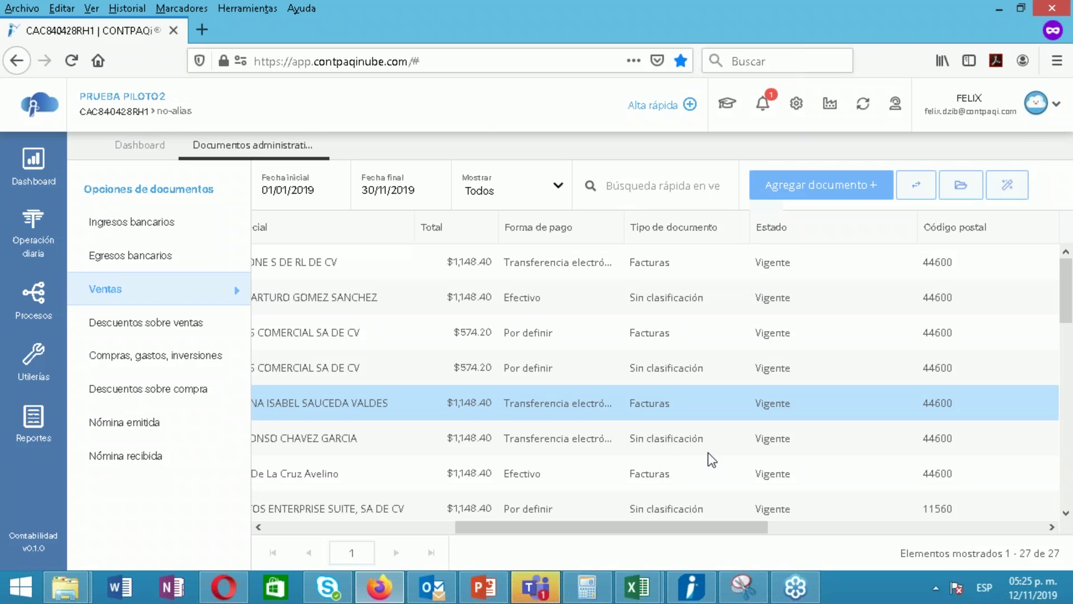
click(665, 438)
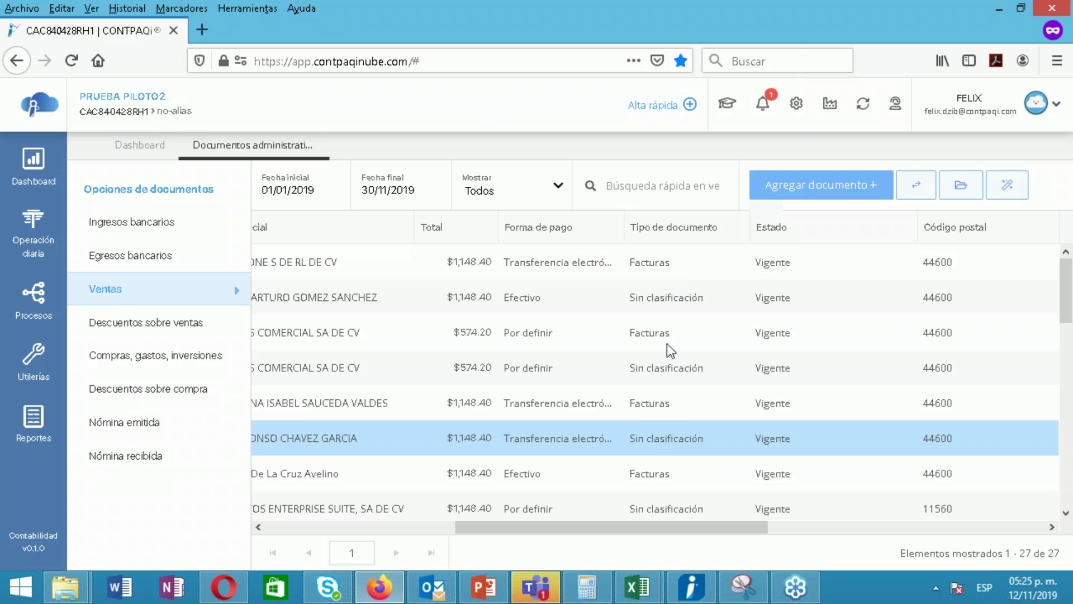
click(1007, 186)
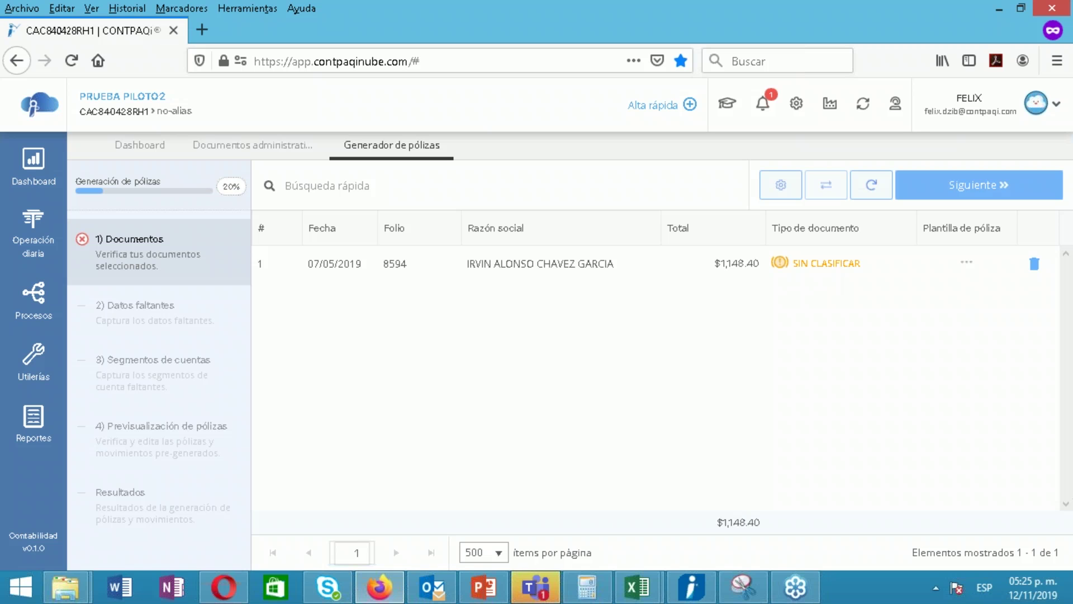
click(251, 146)
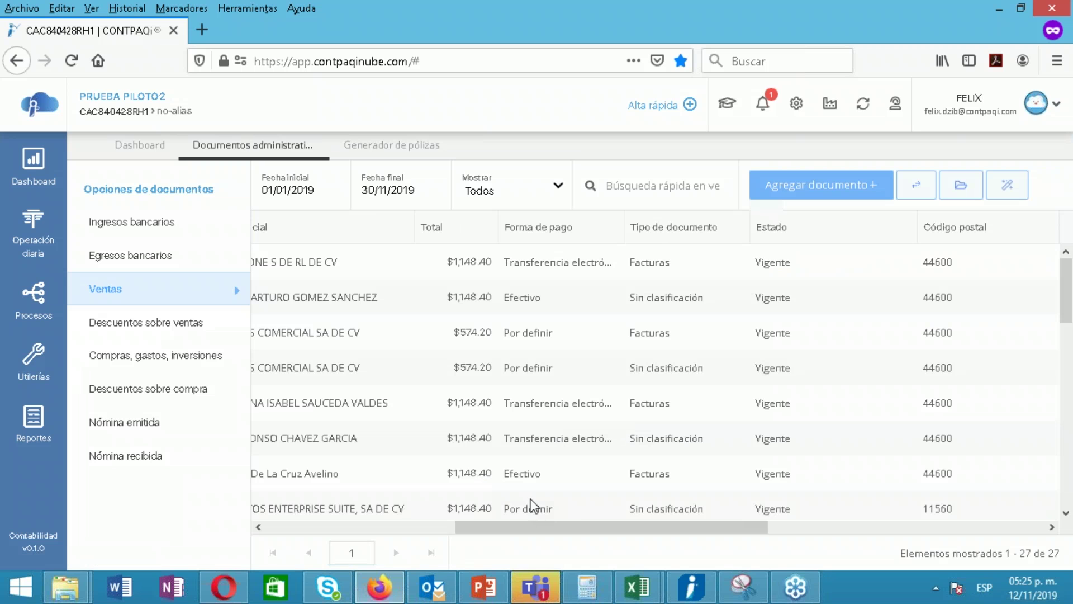
drag(598, 531, 559, 534)
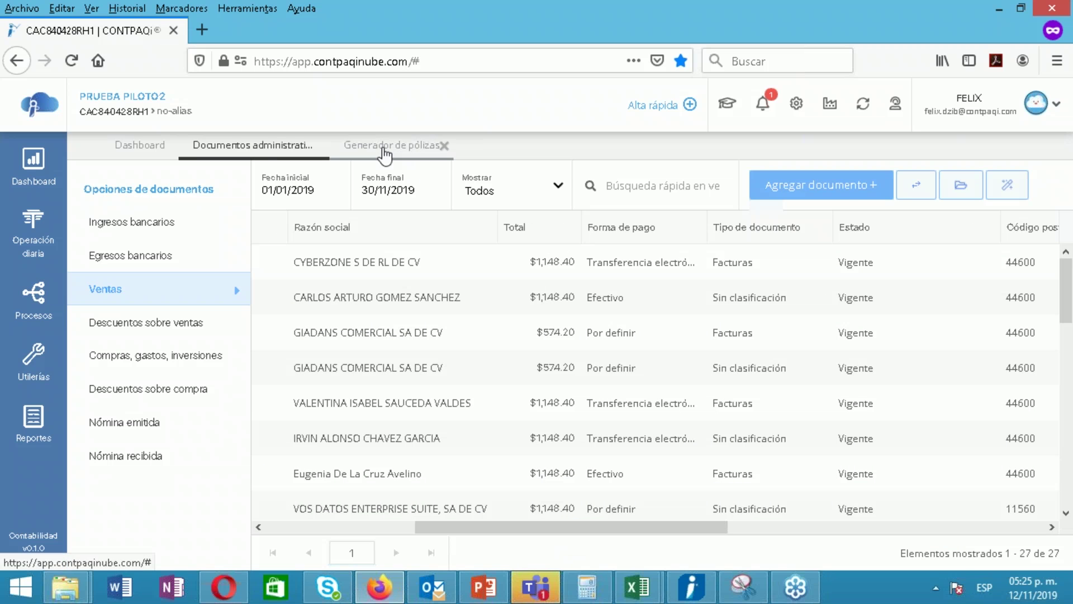
Review the generator's unclassified sales document, then close the generator and administrative documents views
click(433, 147)
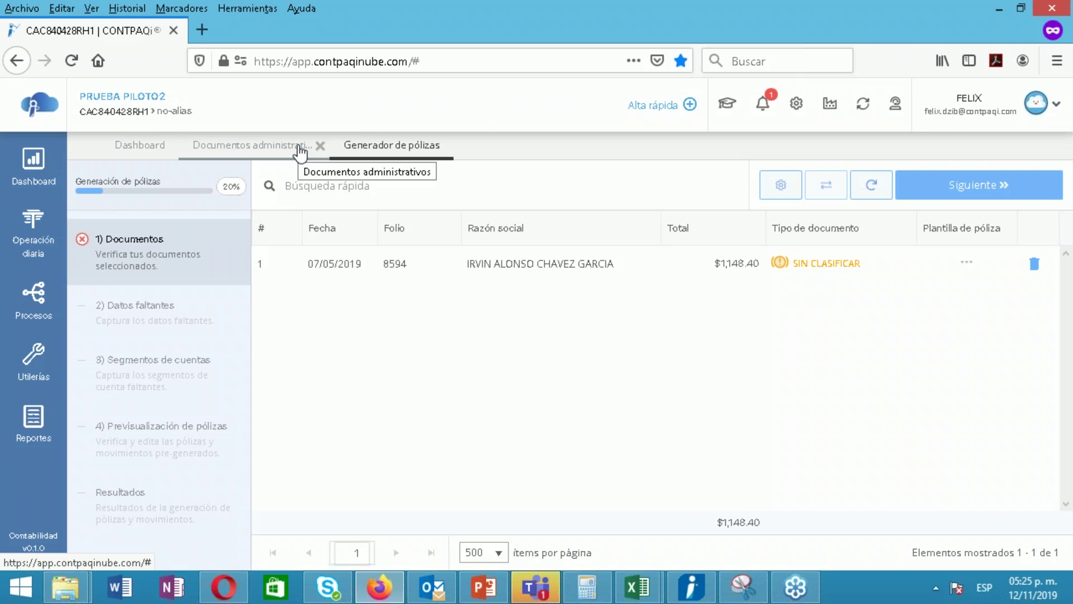
click(300, 148)
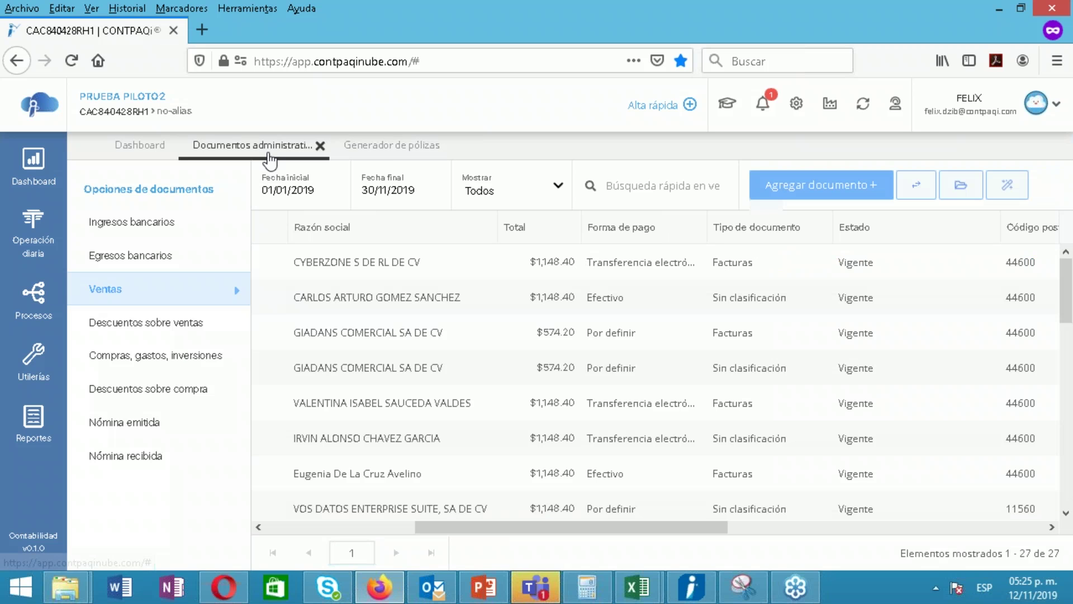
click(374, 156)
click(441, 145)
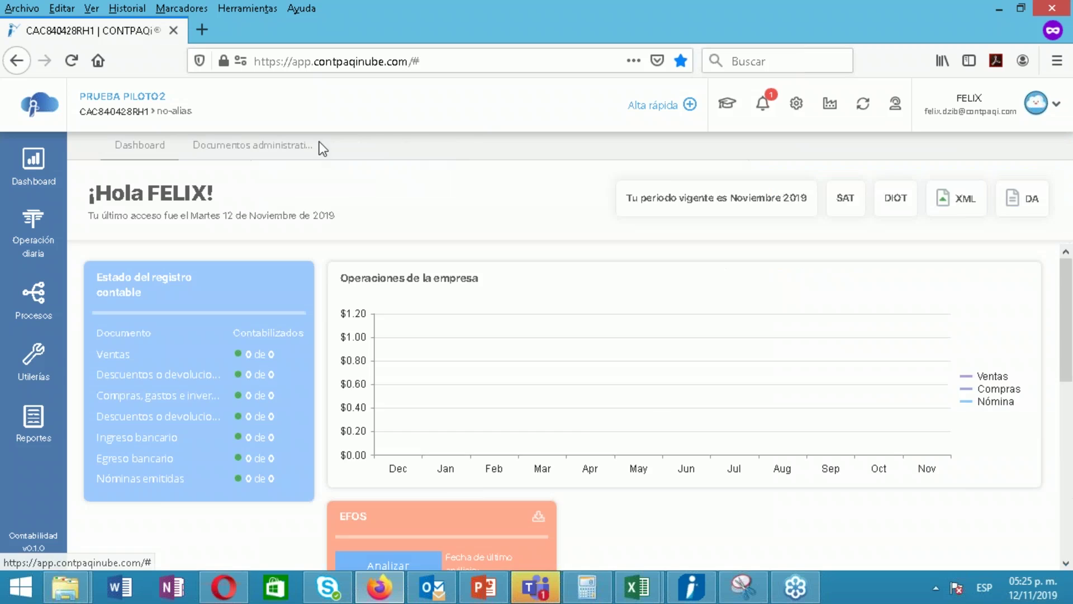
click(290, 158)
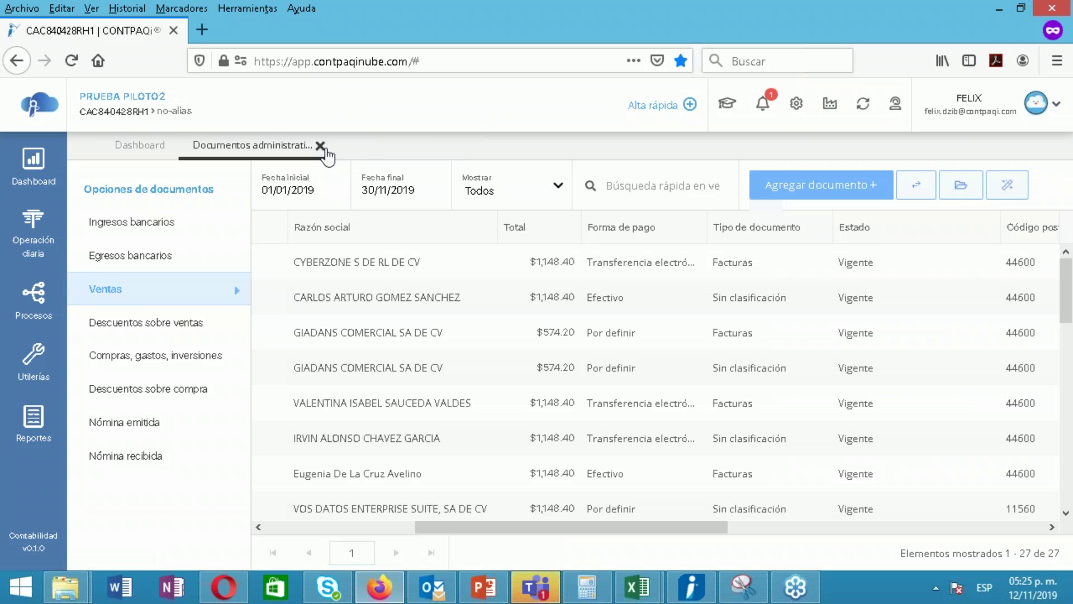
click(321, 145)
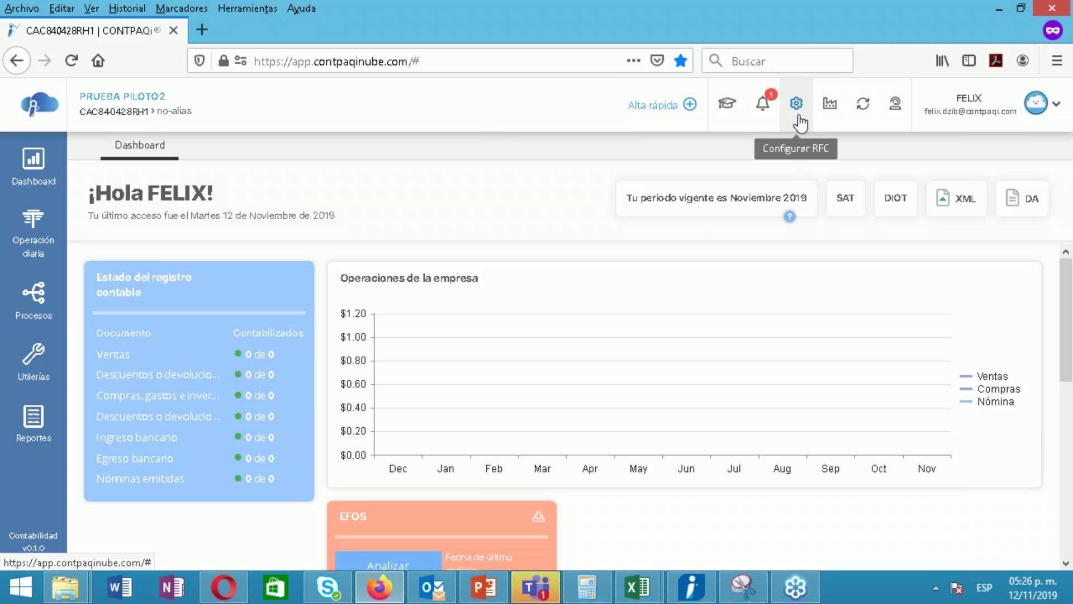
Turn on Habilitar el uso de moneda extranjera in Configurar esta empresa and save it
click(39, 321)
click(37, 373)
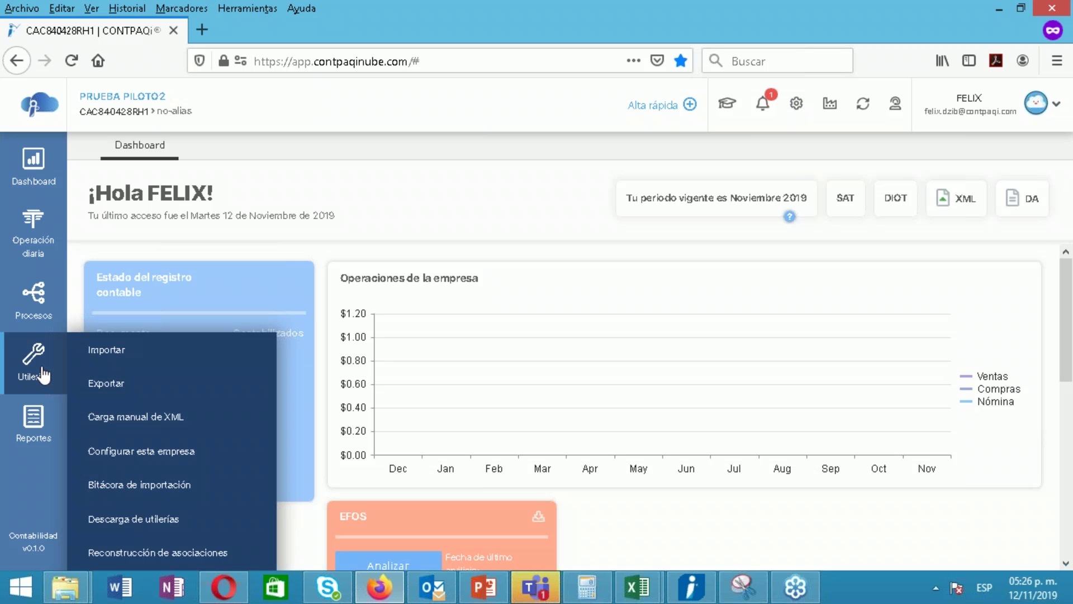
click(162, 454)
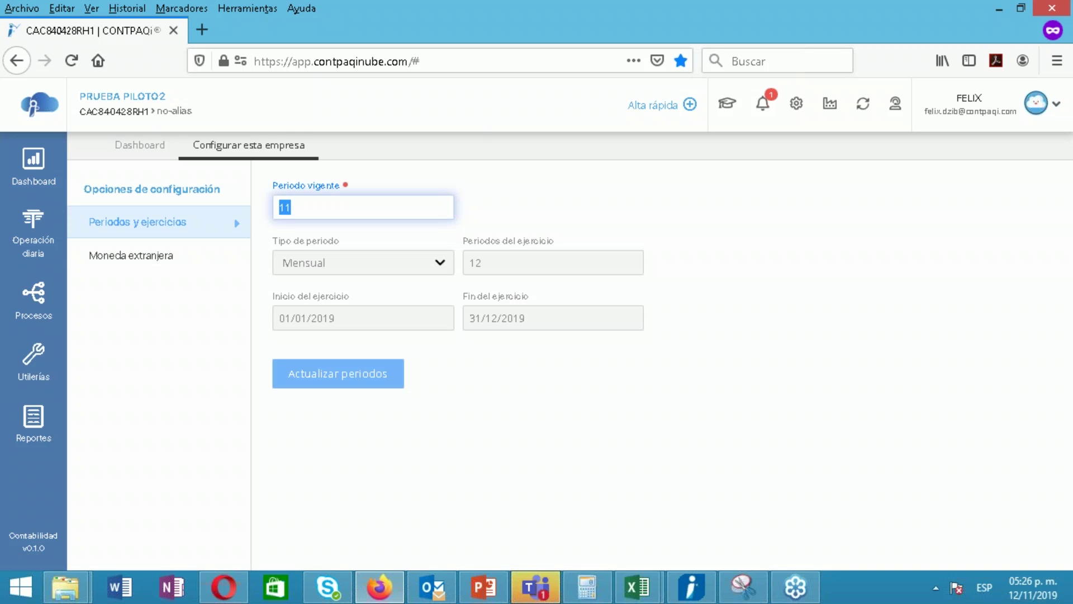
click(134, 255)
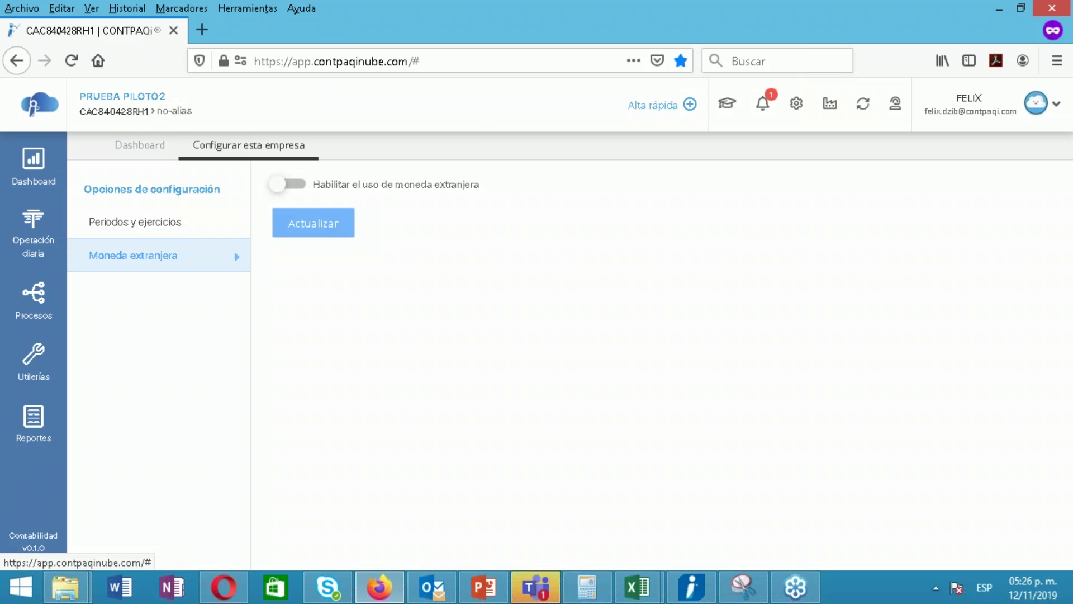
click(305, 192)
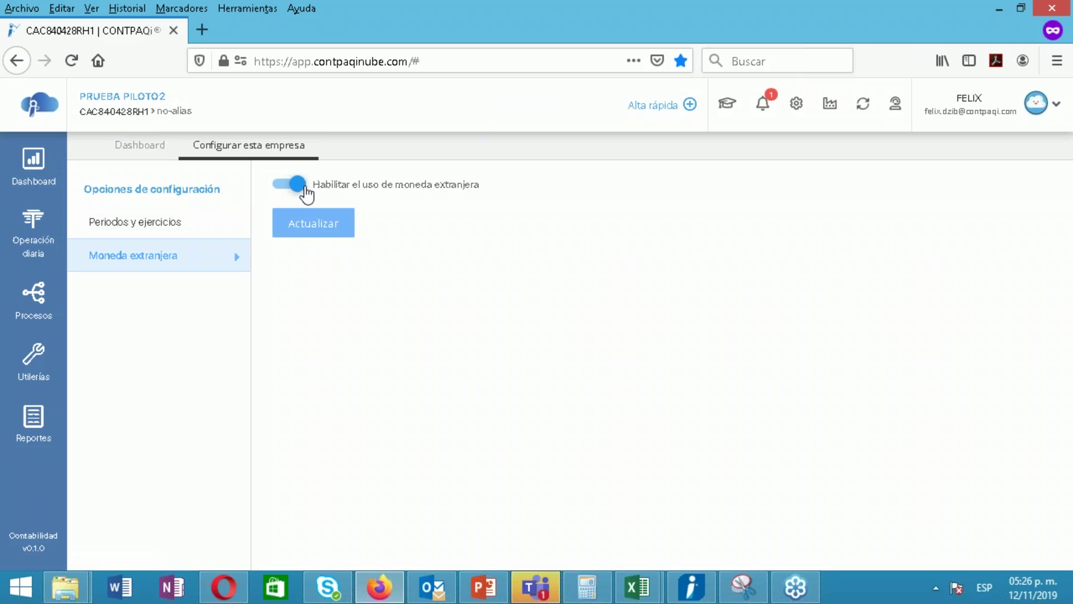
click(307, 226)
Look at the periods and fiscal years settings, then go back to the foreign currency settings
click(192, 227)
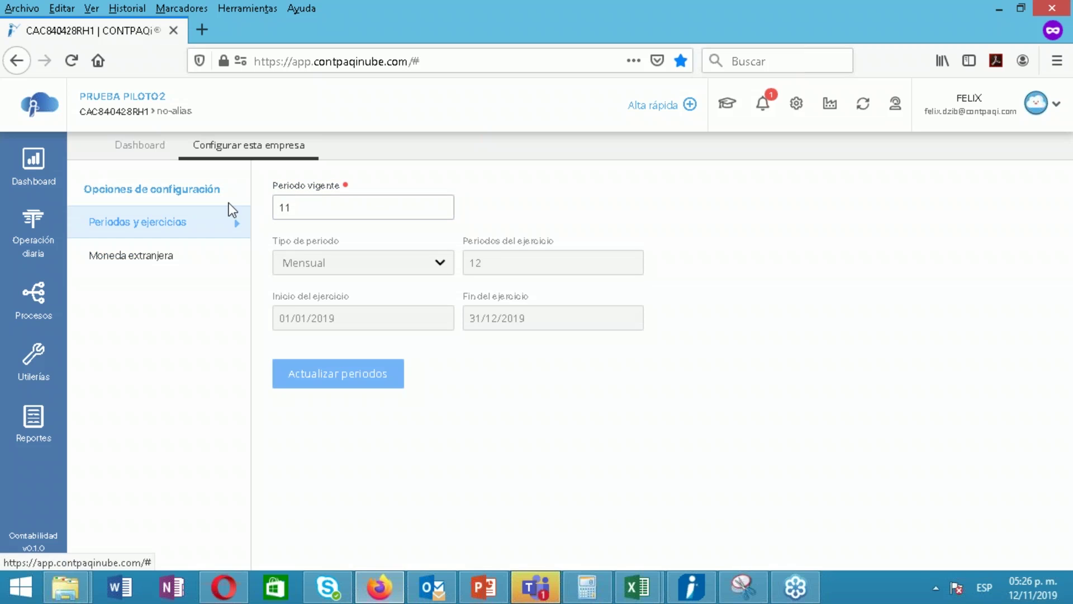
click(193, 261)
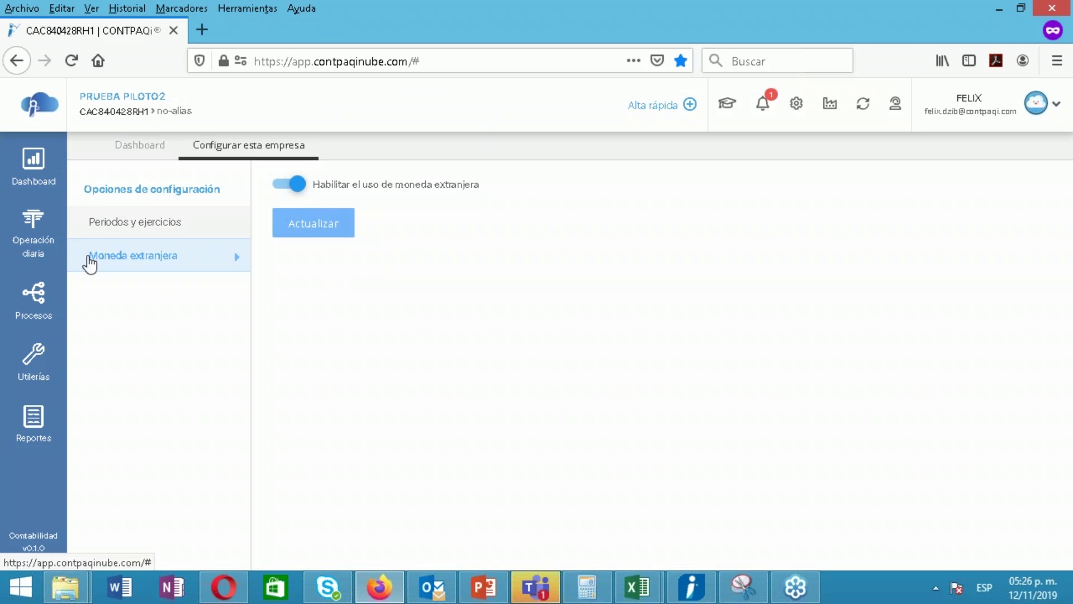
click(32, 252)
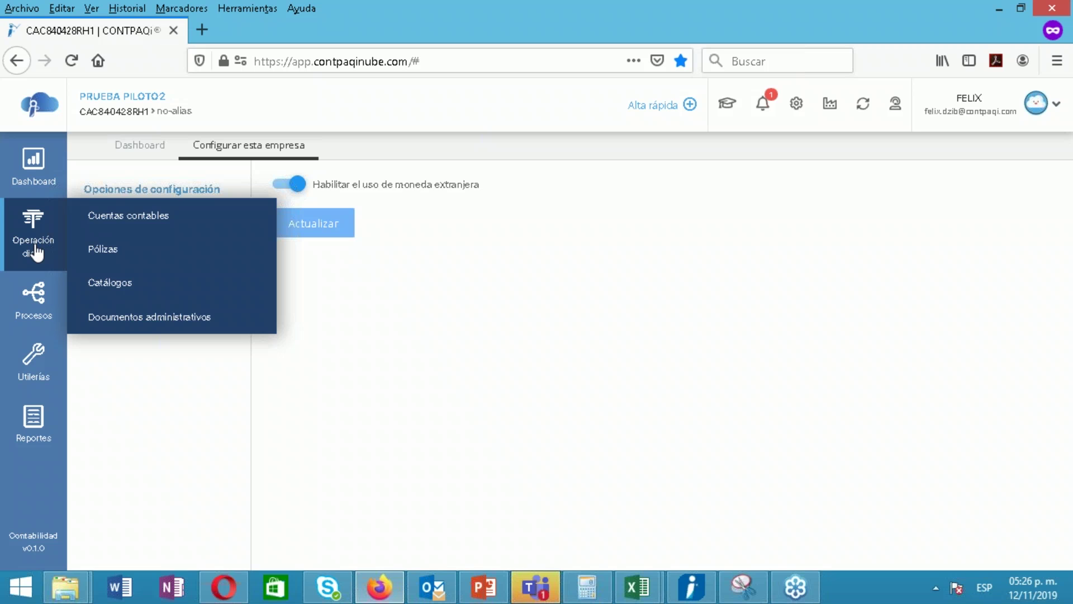
Expand the chart of accounts through Activo, Activo a corto plazo and Bancos to Bancos Nacionales, then add a sub-account
click(182, 228)
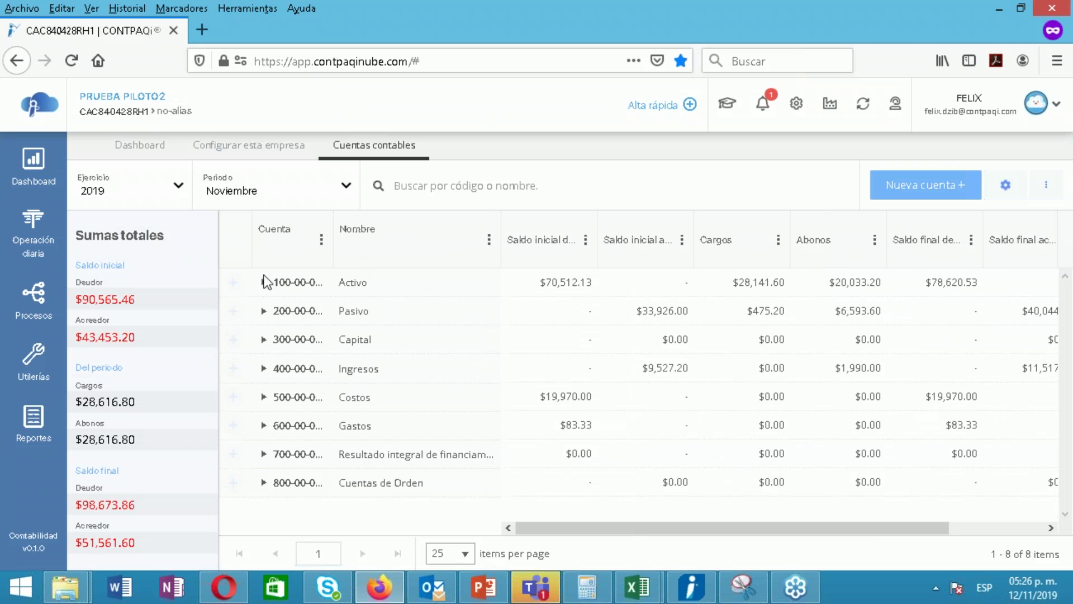
click(264, 282)
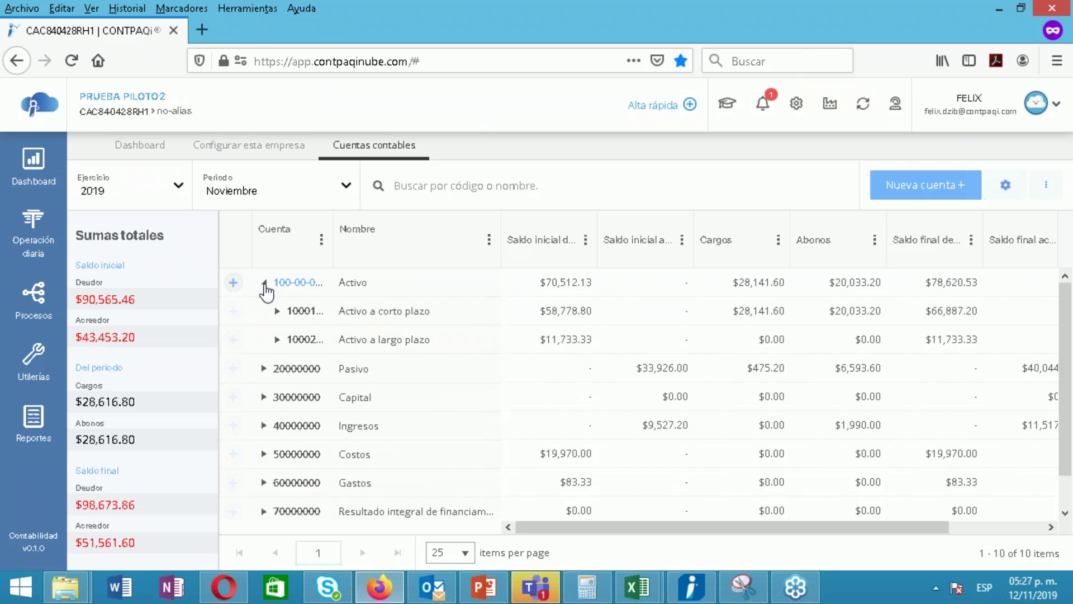
click(278, 313)
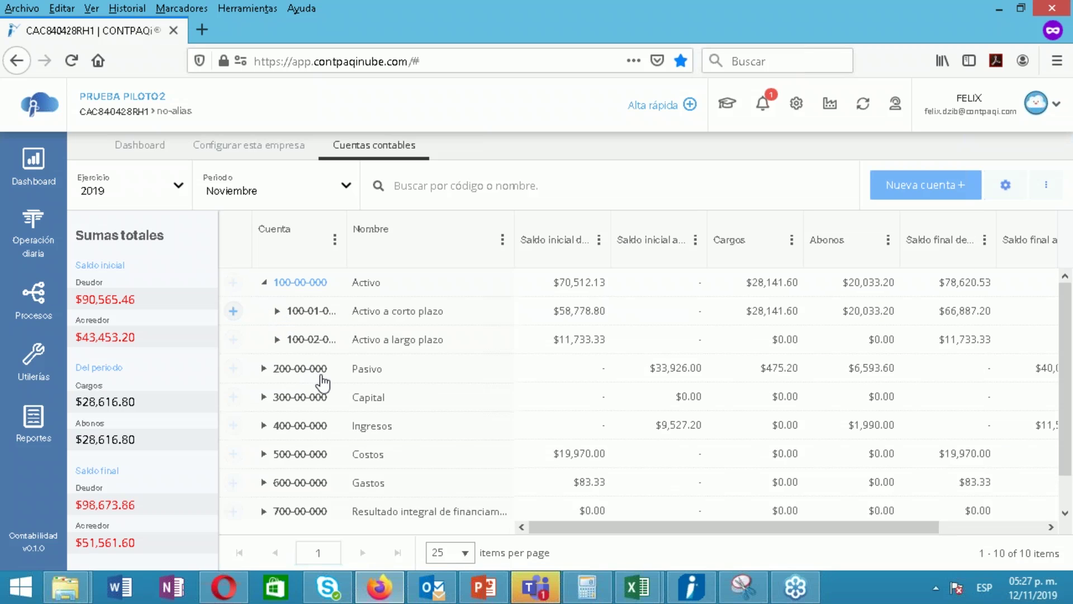
click(291, 368)
scroll(1060, 339, down, 3)
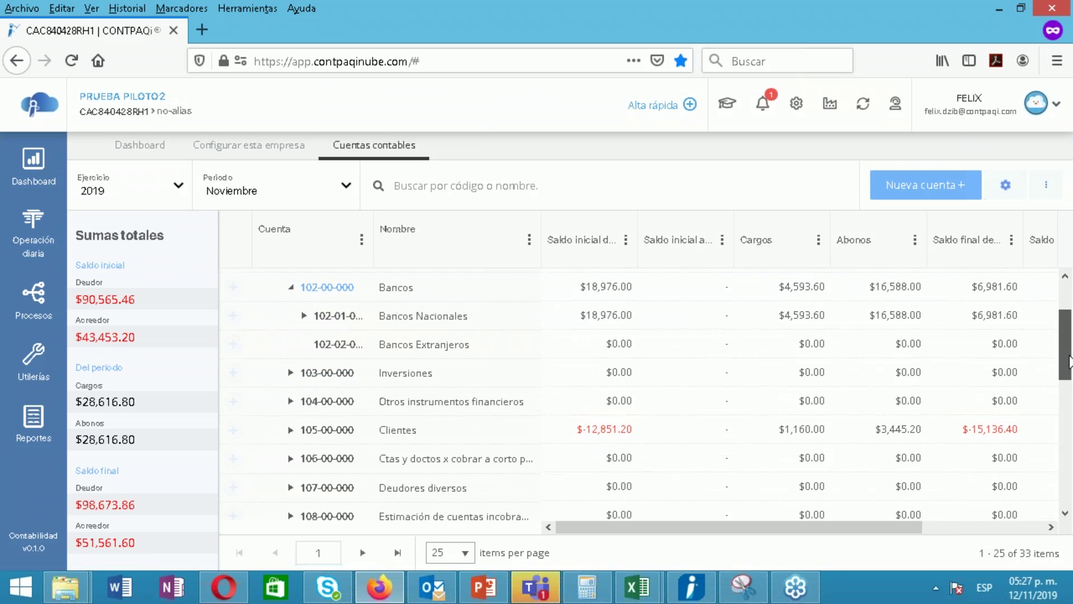
click(304, 310)
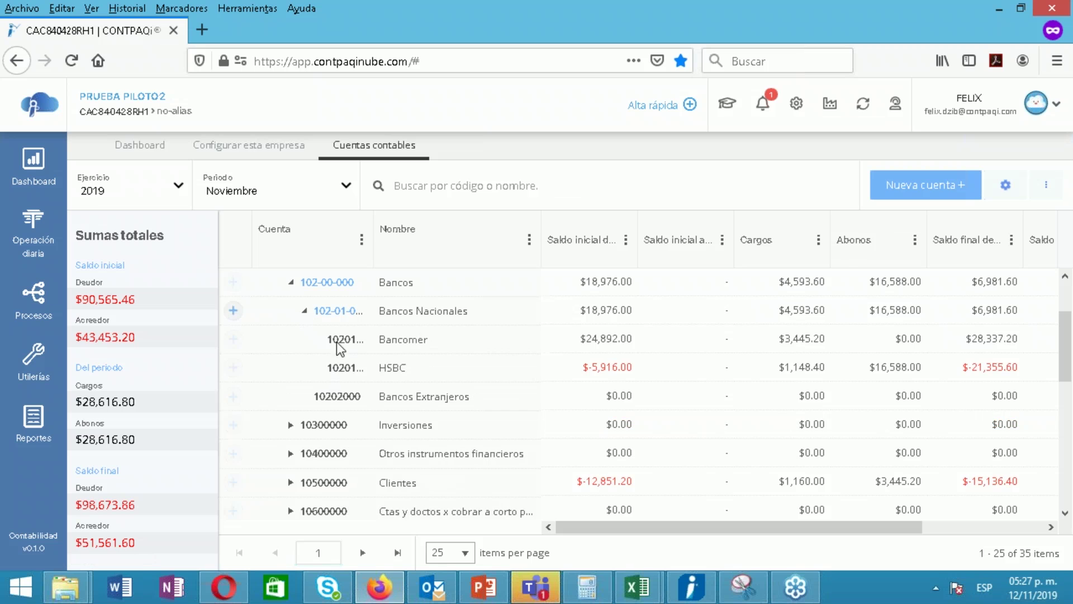
click(233, 311)
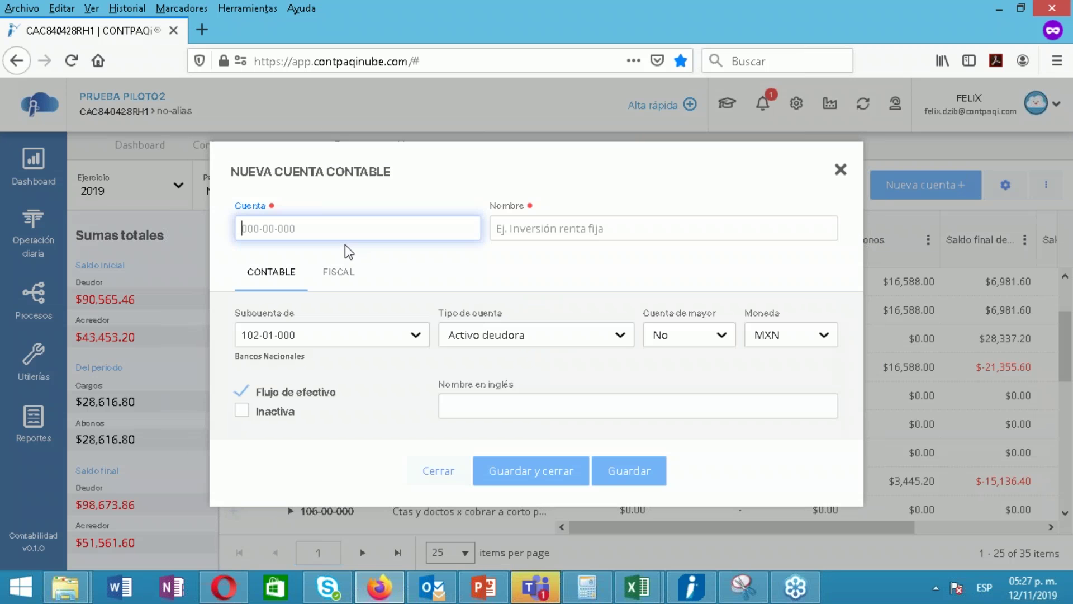
Enter account 102-01-003 named SANTANDER DLL with currency USD
text(102-01-003)
click(587, 227)
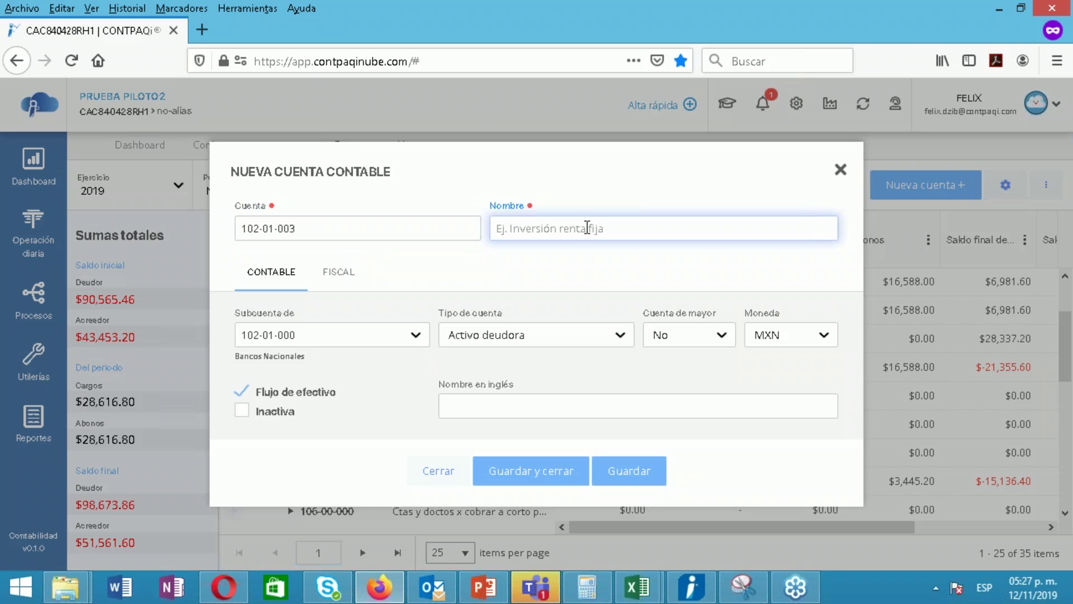
text(SANTANDER DLL)
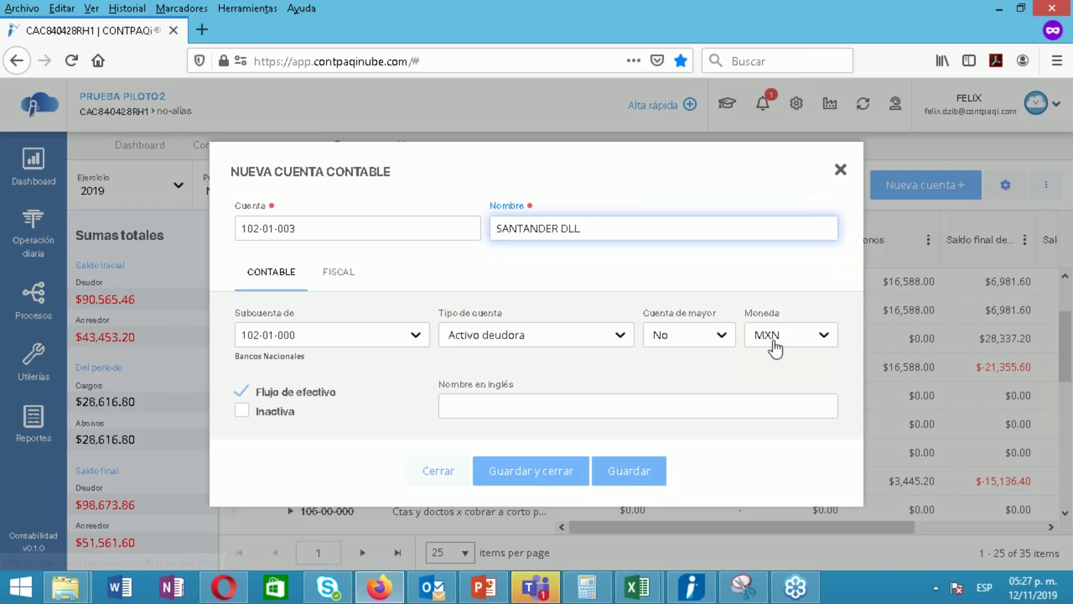
click(780, 336)
click(763, 378)
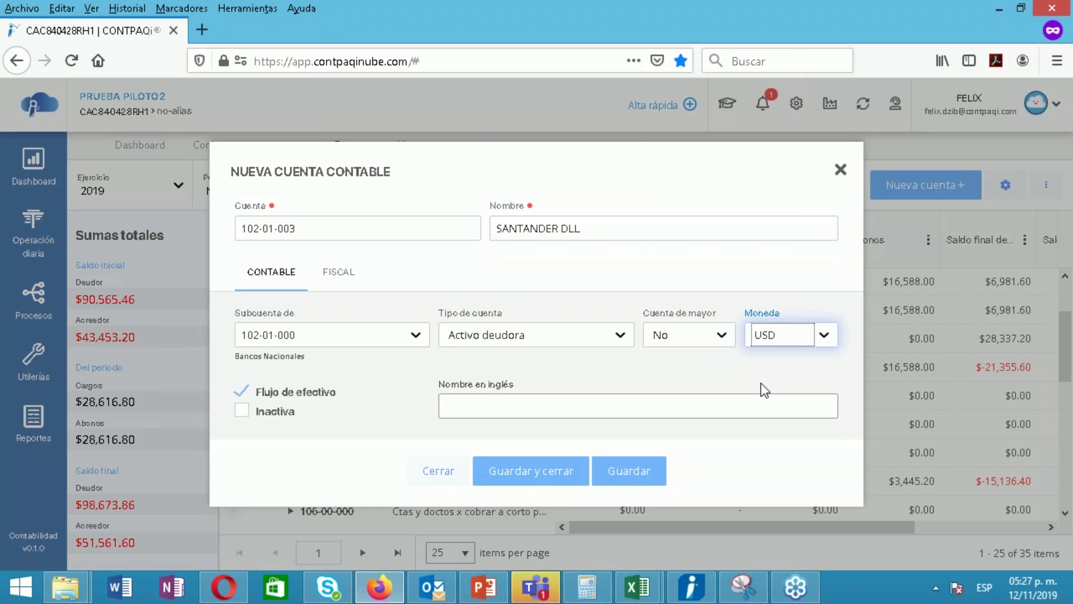
Set the SAT grouping code to Bancos nacionales (102.01) and save the account
click(328, 283)
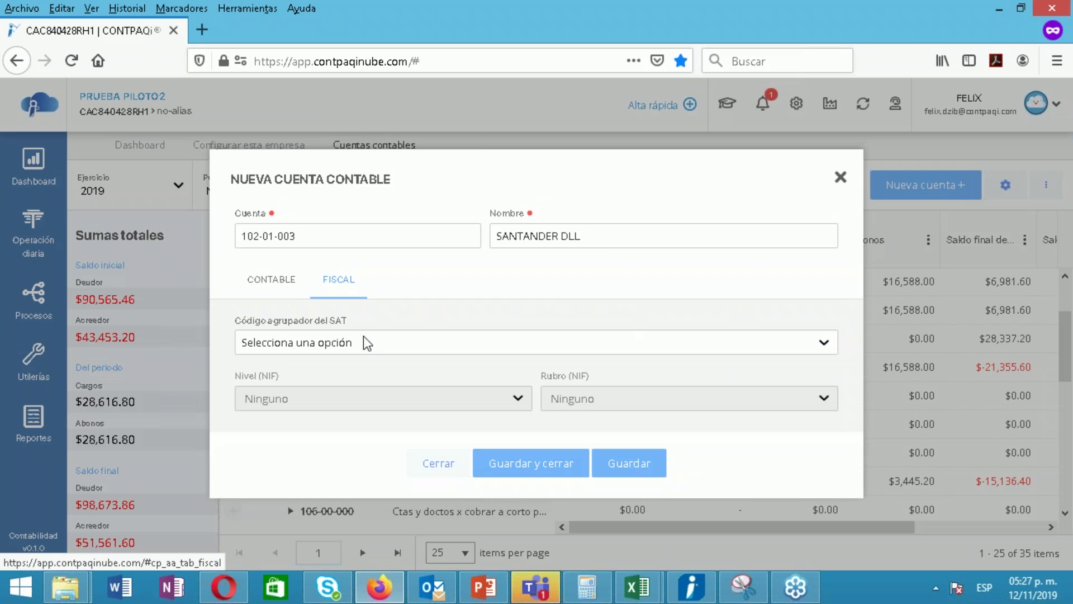
click(367, 343)
text(2-0)
key(BackSpace)
key(BackSpace)
text(102.01)
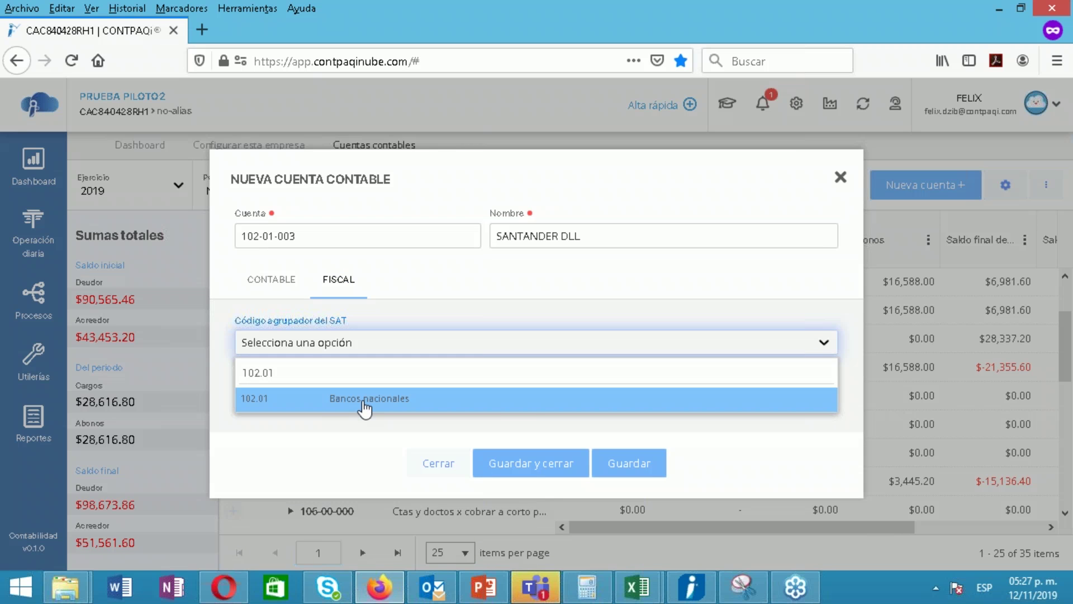
click(364, 409)
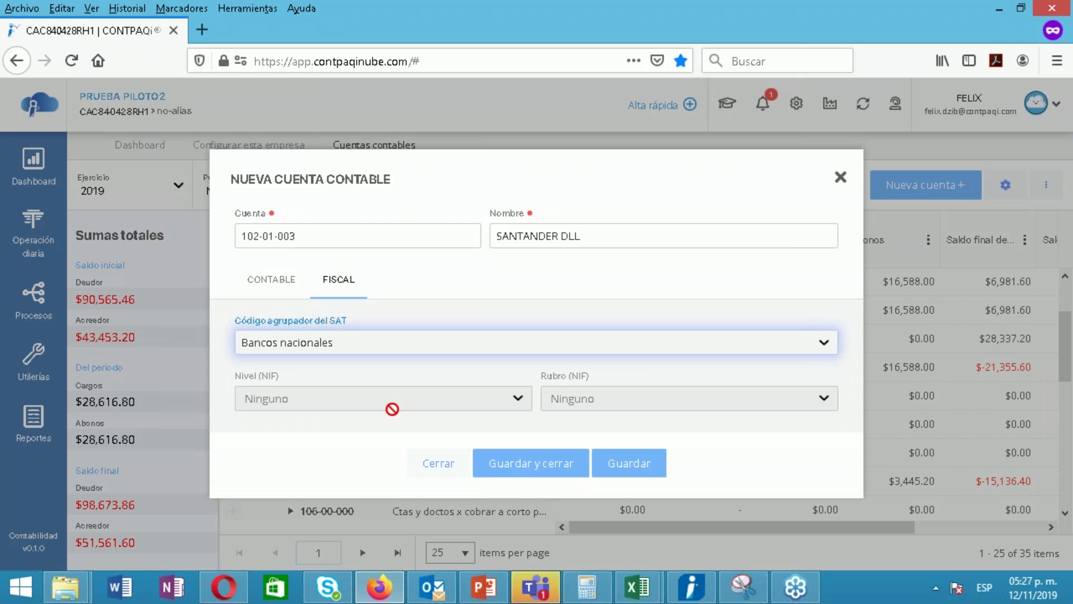
click(545, 471)
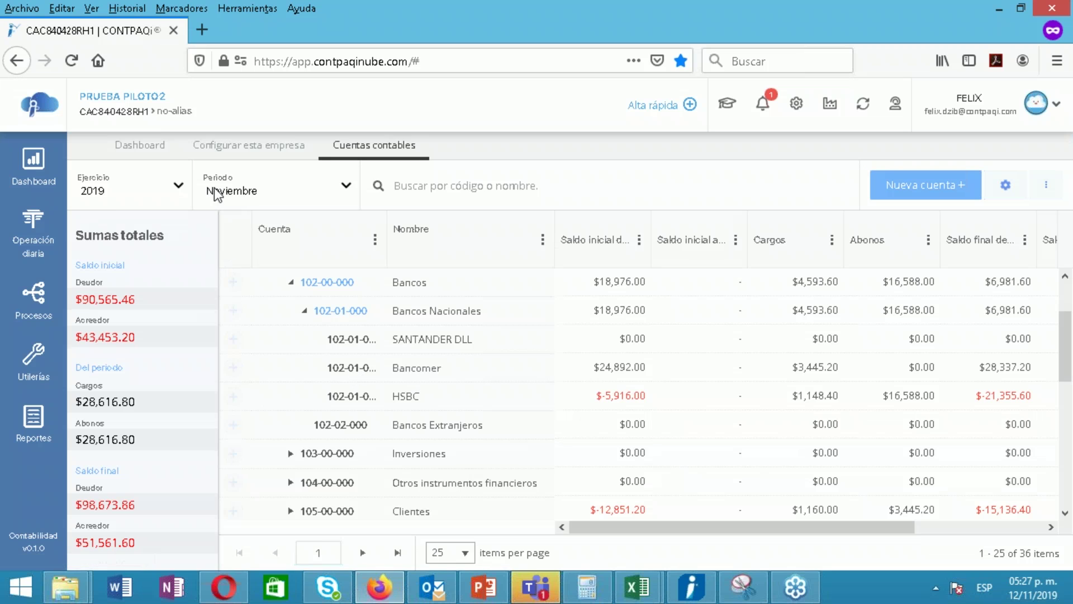
click(33, 232)
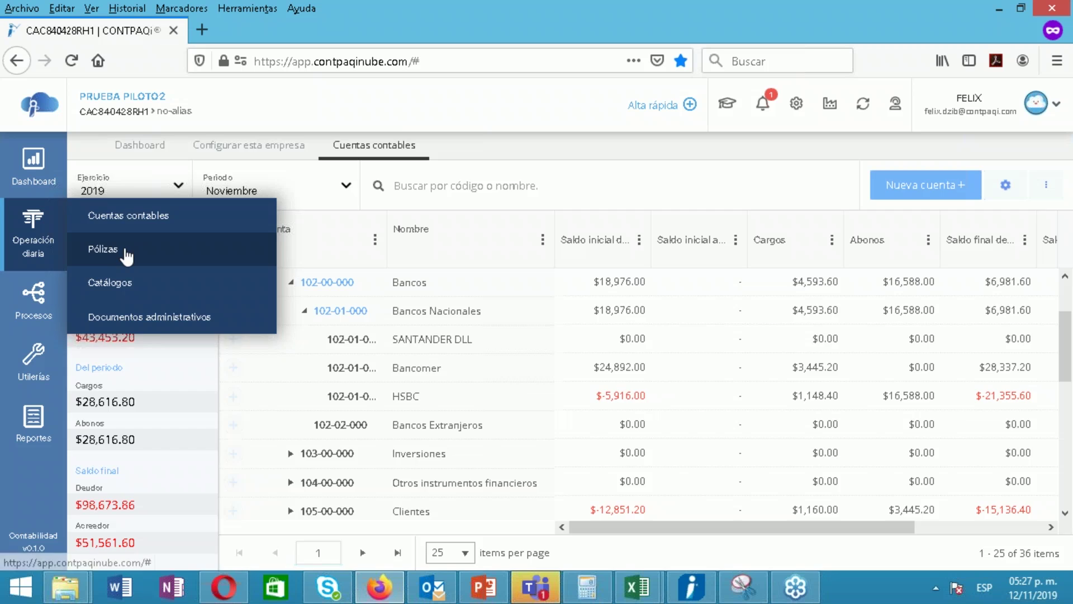
Create Ingresos póliza number 5 dated 01/11/2019 and save its header
click(106, 257)
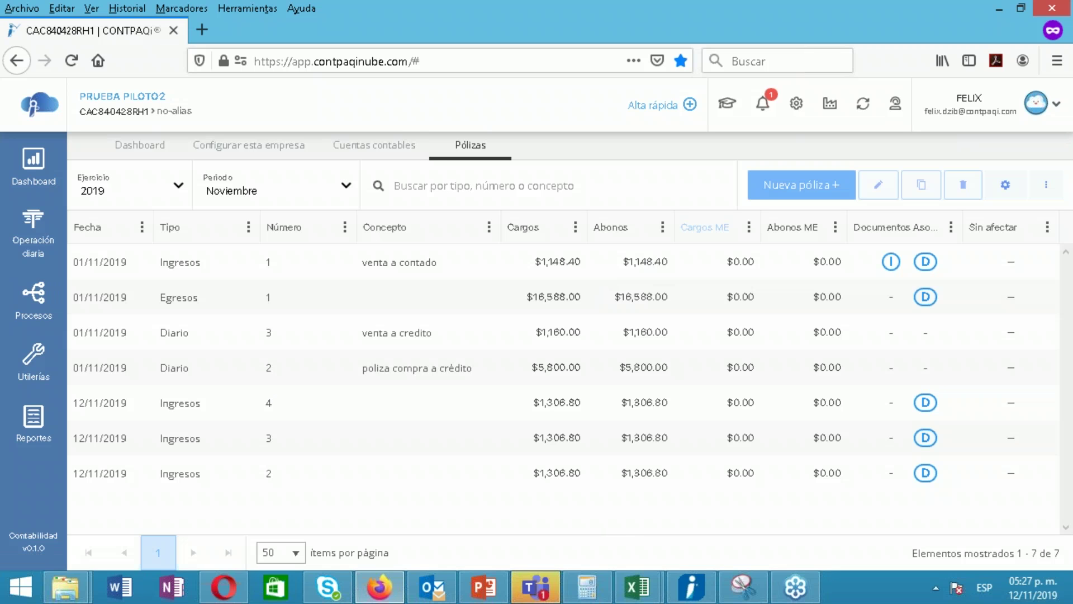
click(755, 190)
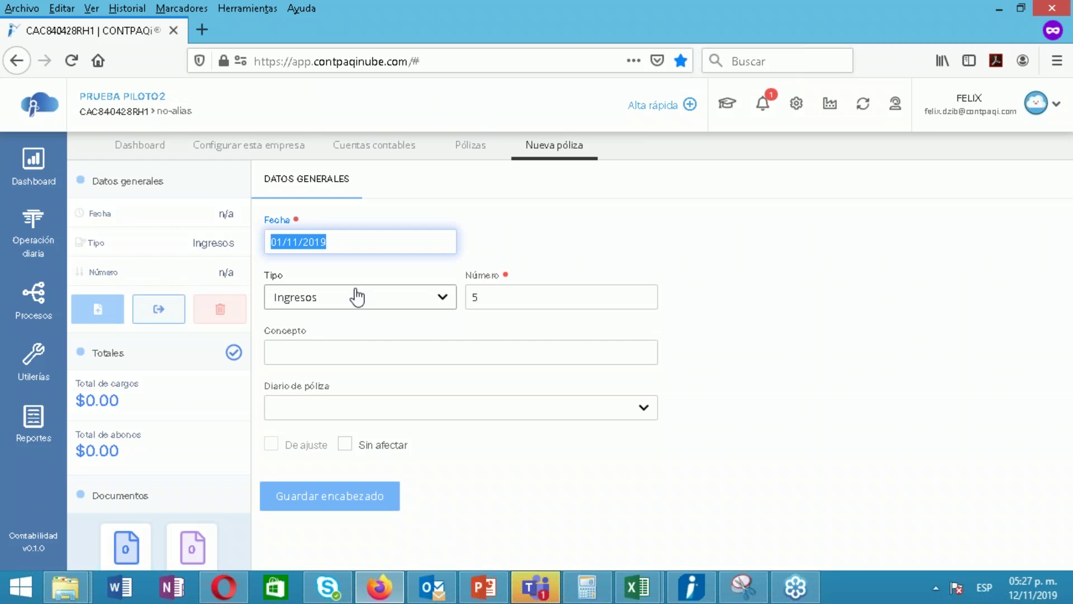
click(497, 537)
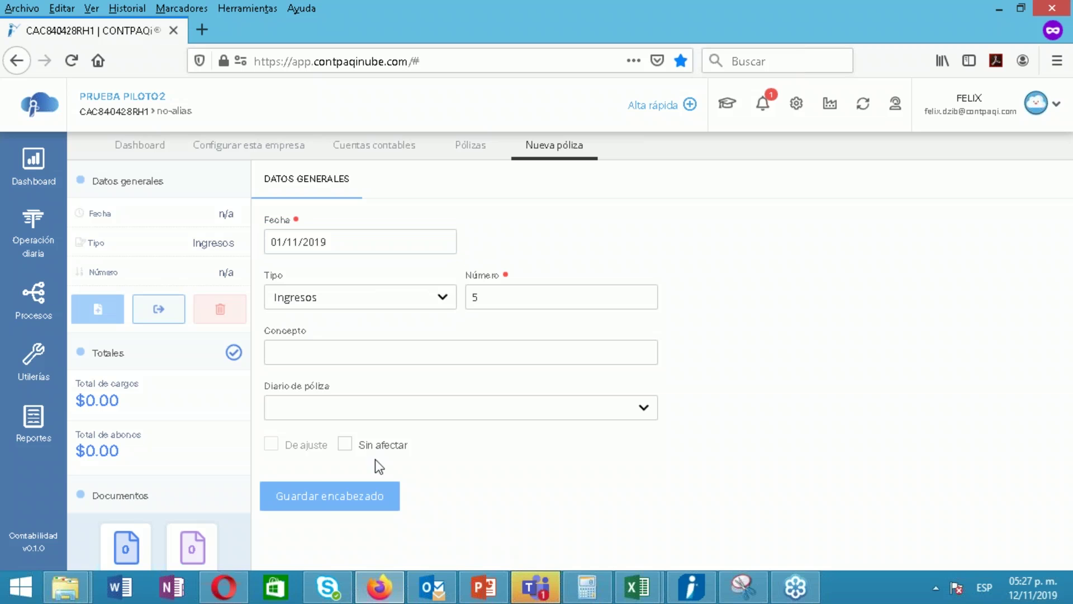
click(334, 506)
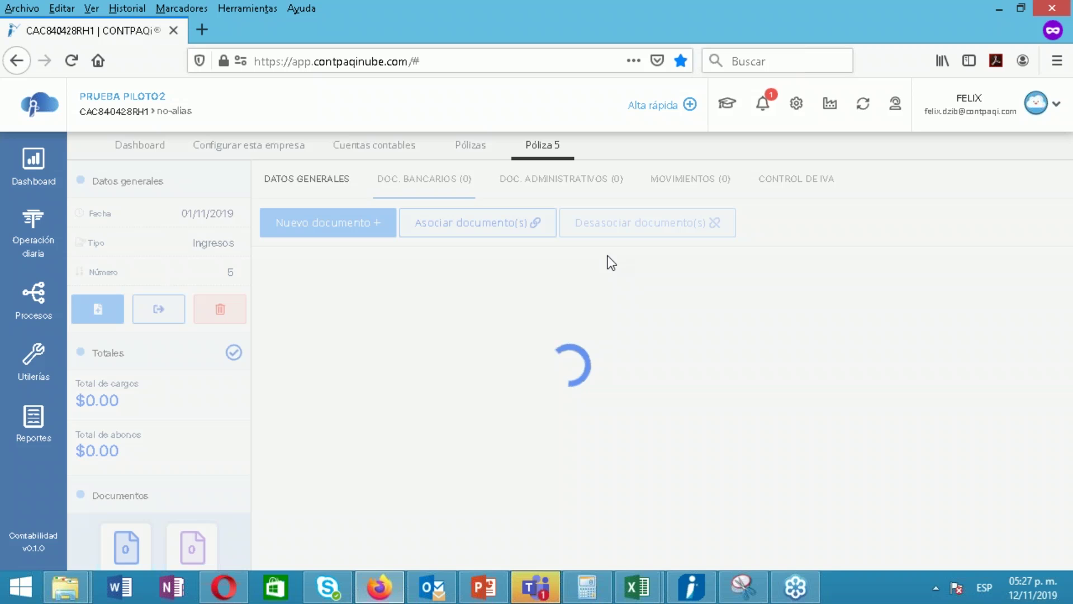
Add a SANTANDER DLL charge movement, saving the 01/11/2019 USD exchange rate, for 100
click(677, 193)
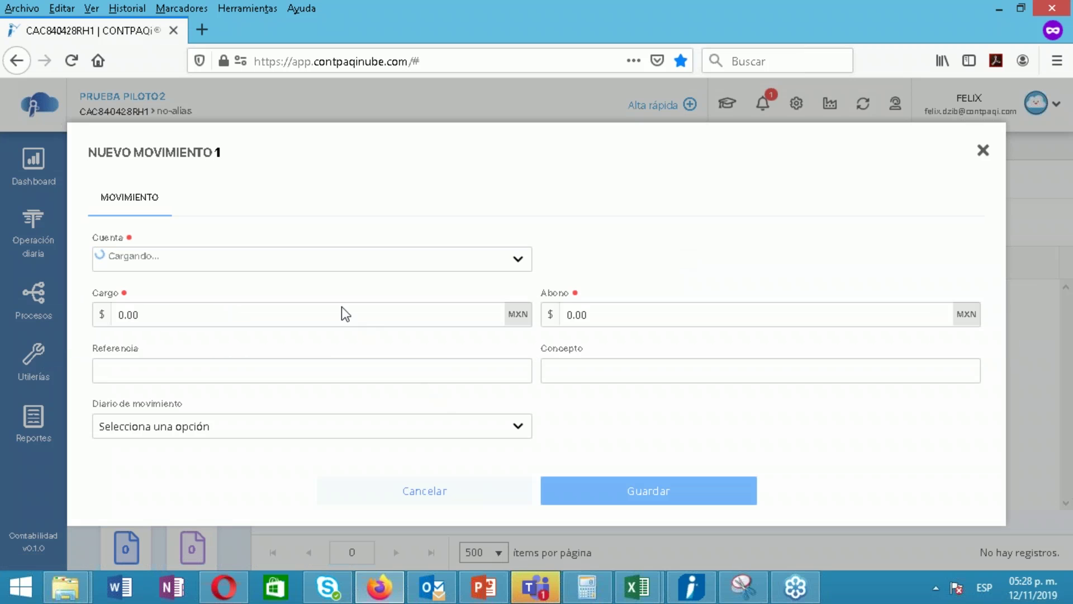
click(370, 266)
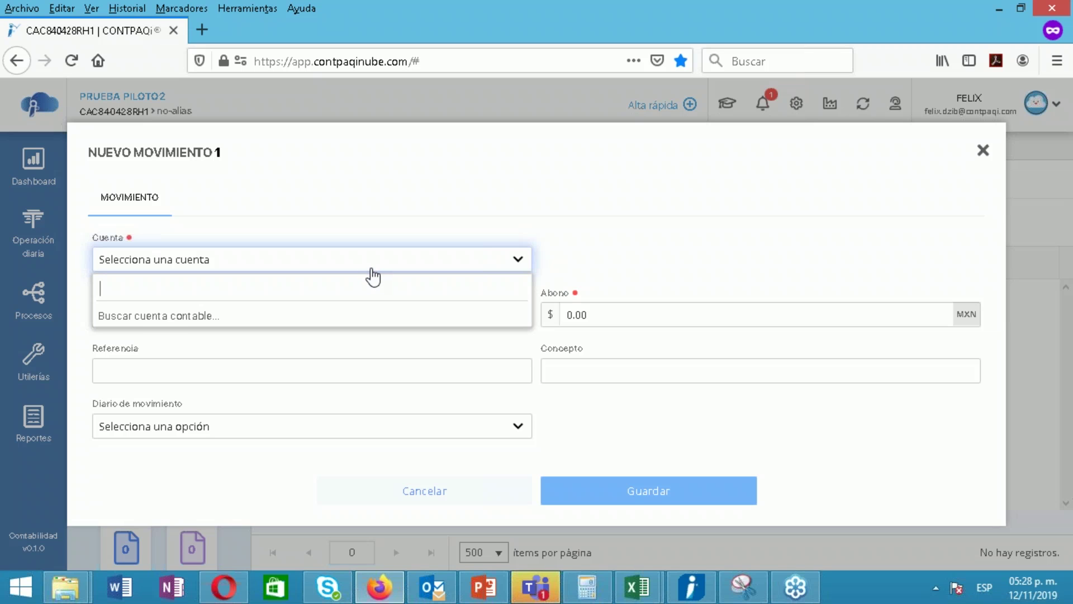
text(102)
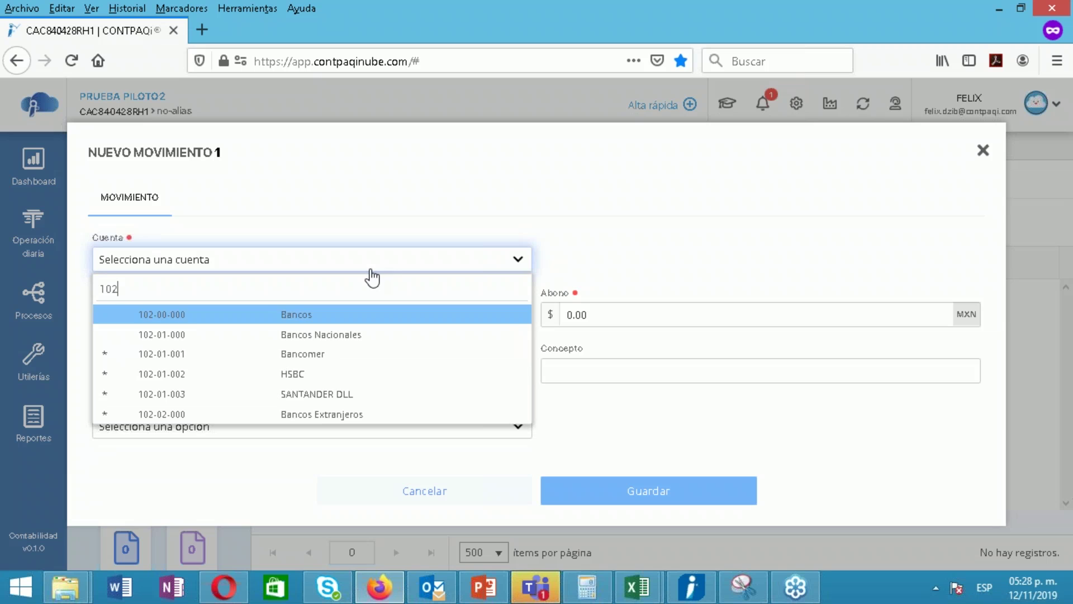
click(307, 395)
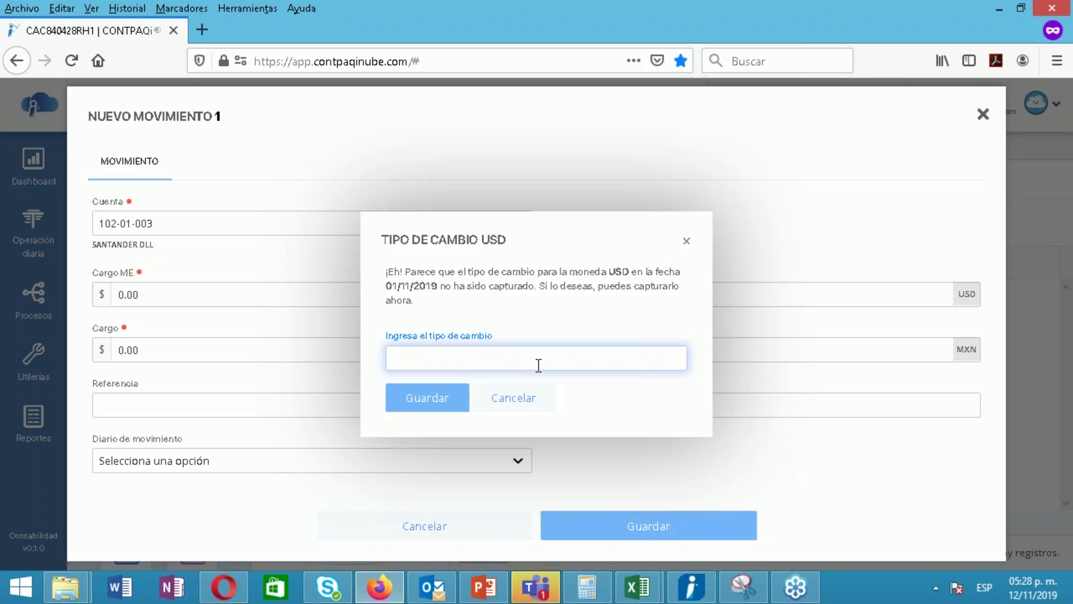
click(426, 401)
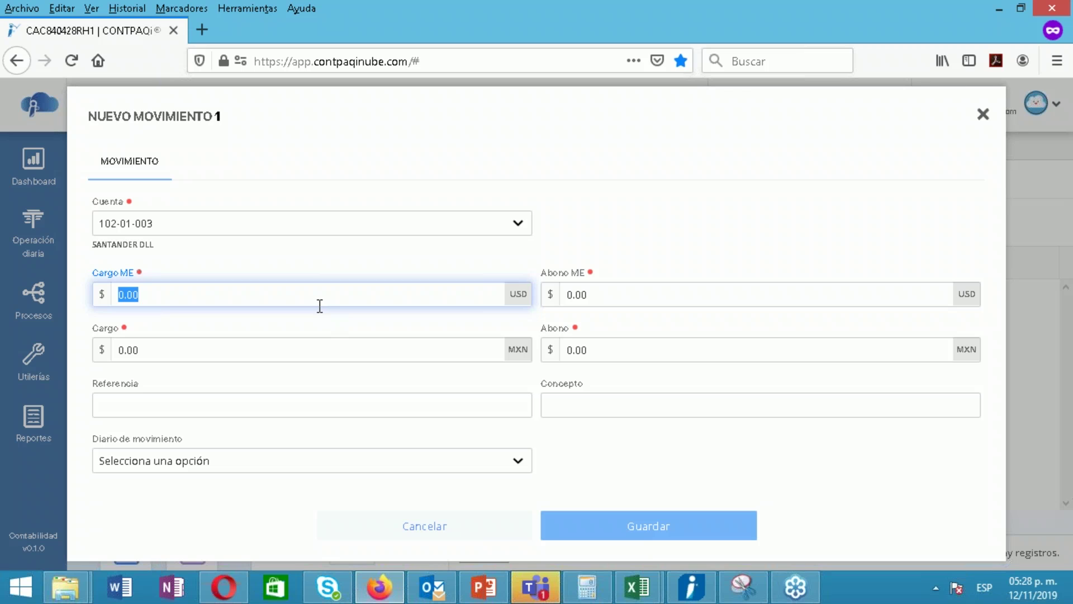
text(2)
text(100)
key(Return)
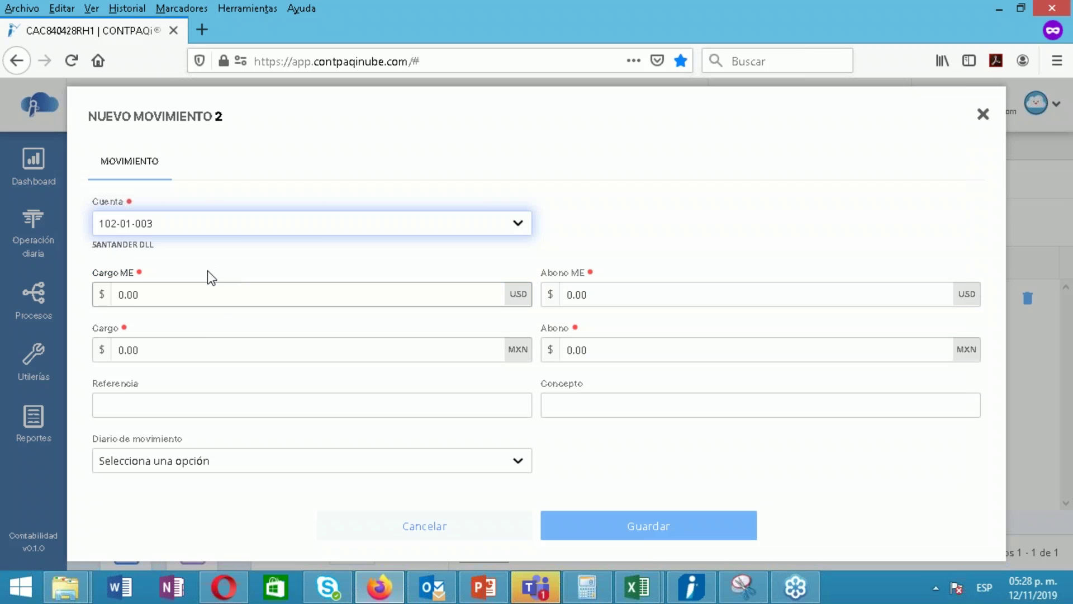
Add a 2,000 credit to account 105-01-001 Distribuidora del Sur and save the movements
click(247, 224)
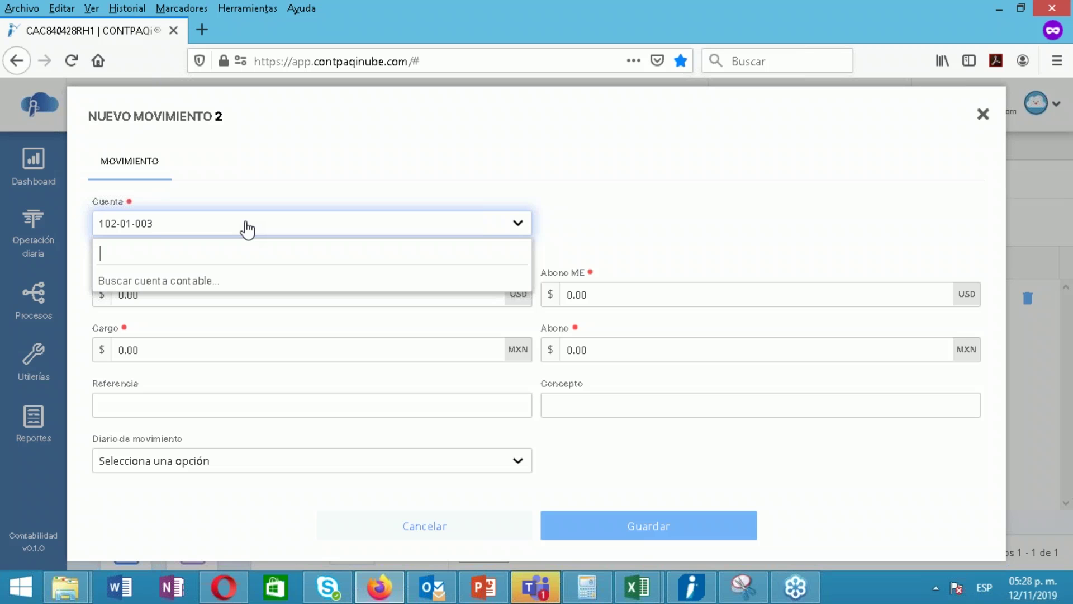
text(CLIE)
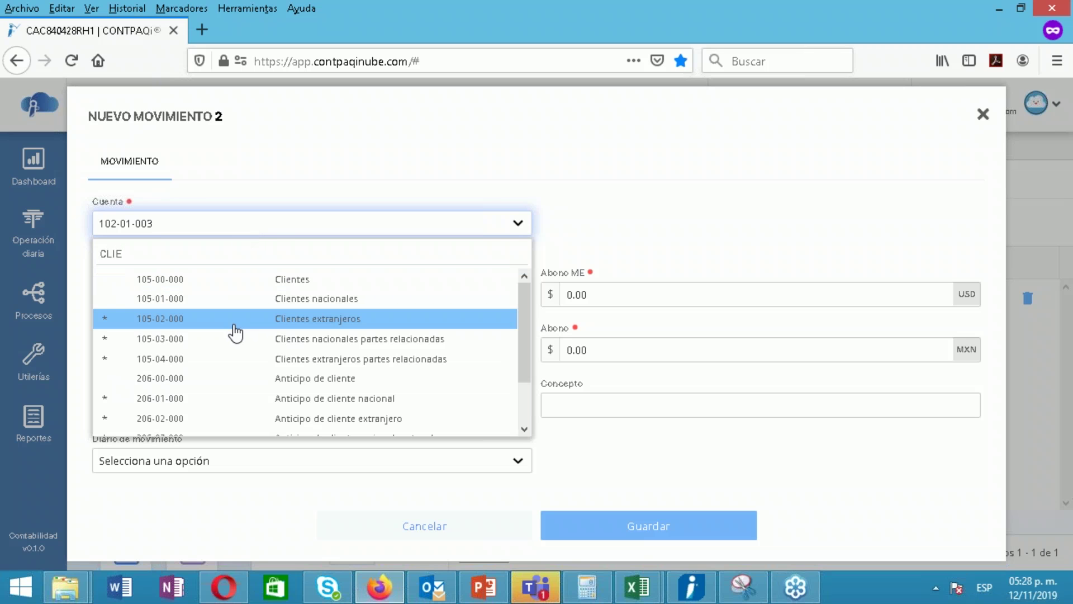
key(BackSpace)
key(BackSpace)
key(BackSpace)
key(BackSpace)
text(105)
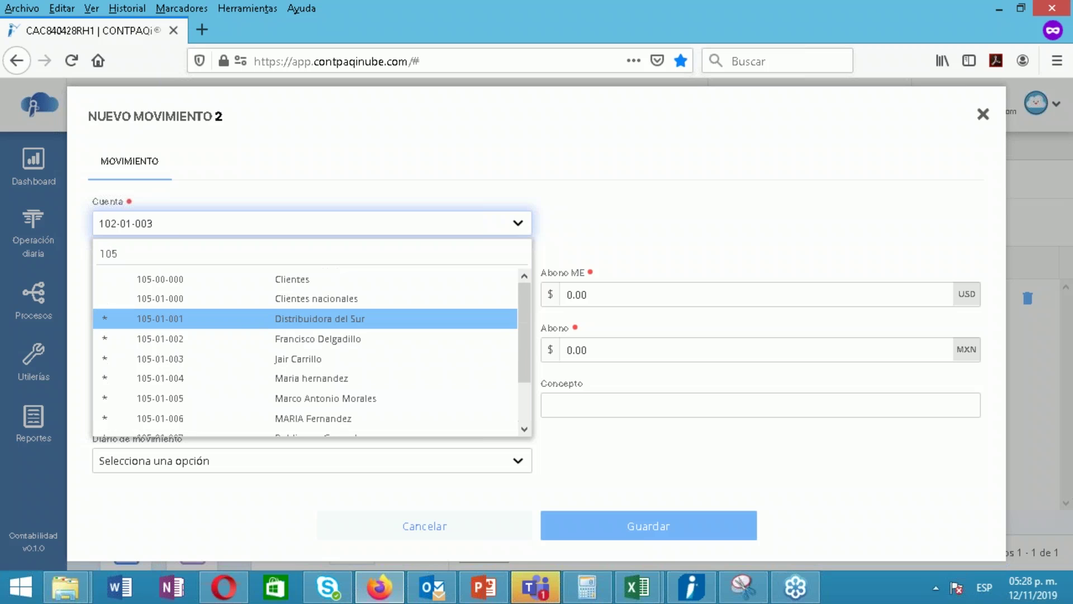
click(235, 323)
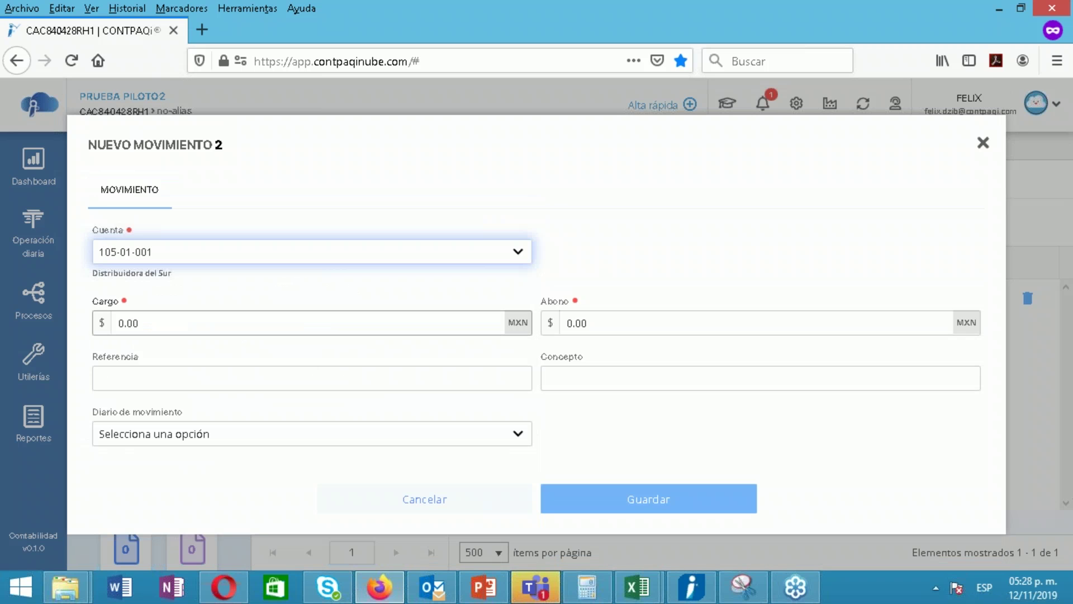
click(637, 323)
text(2)
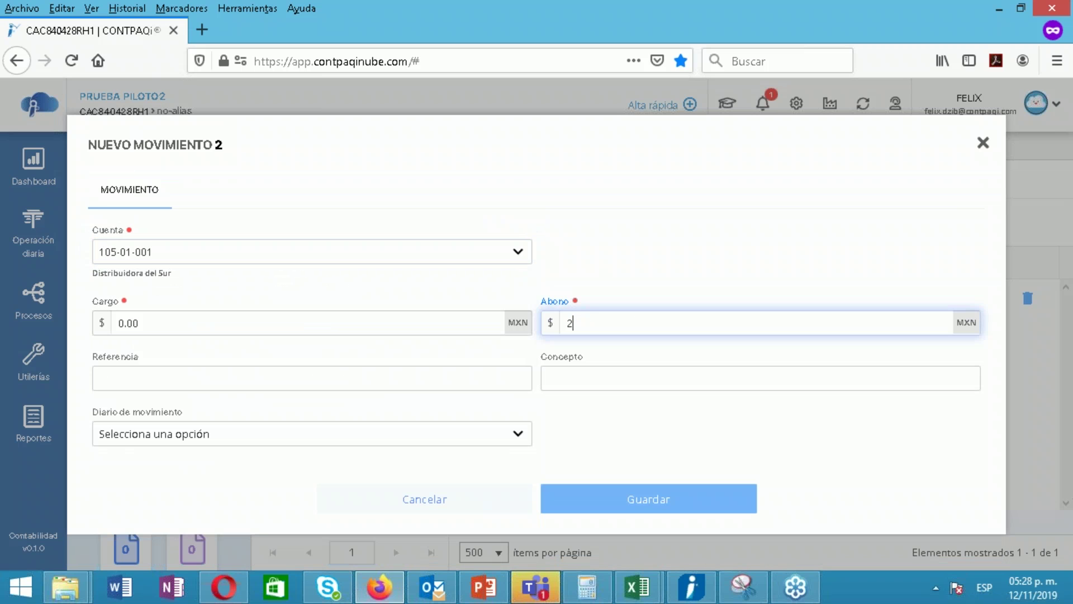
text(,000)
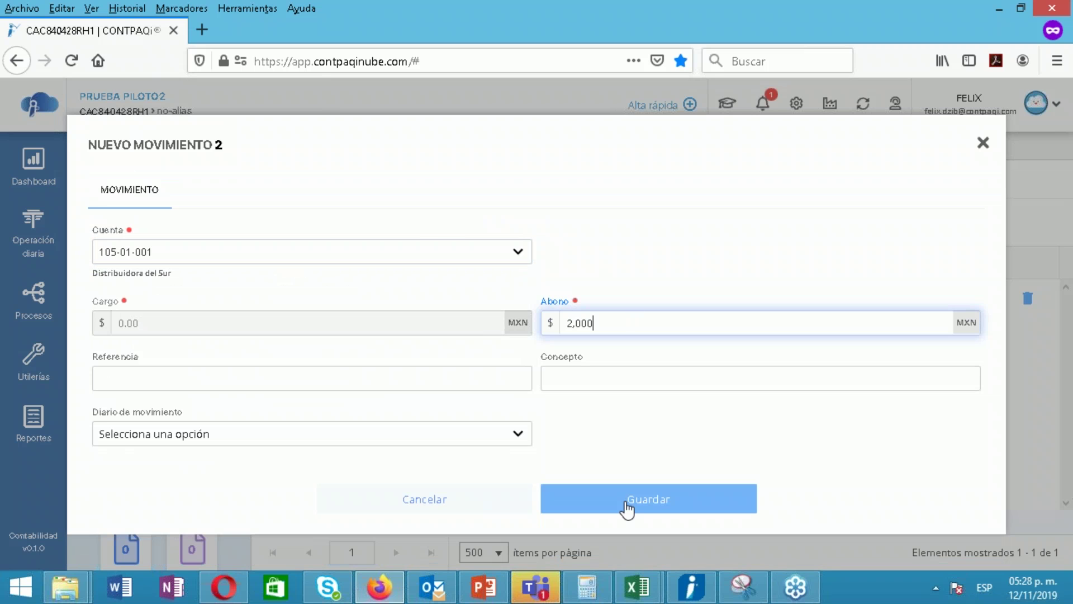
key(Return)
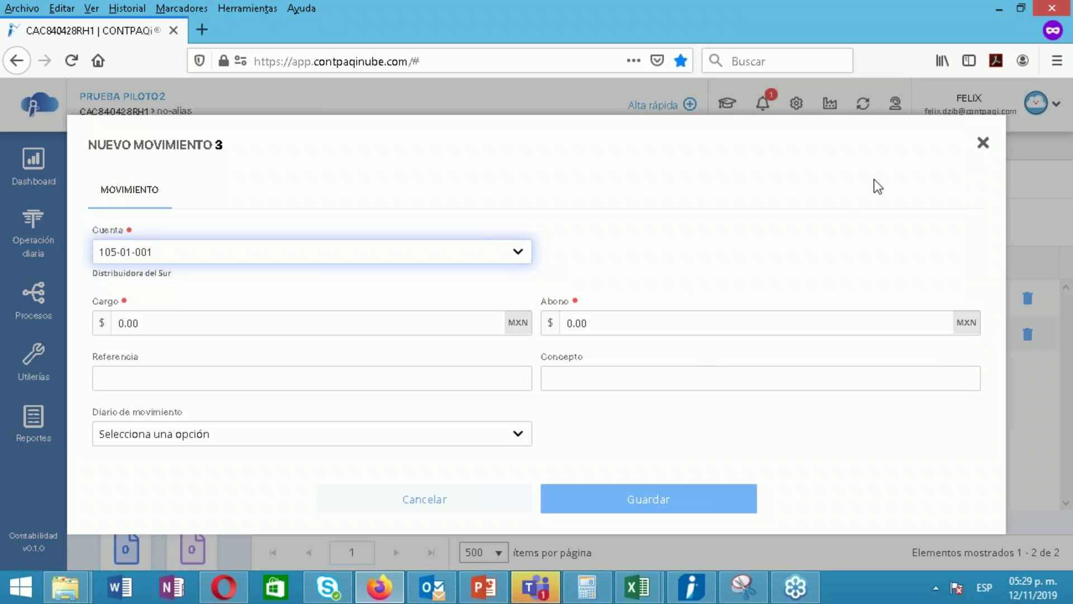
click(984, 143)
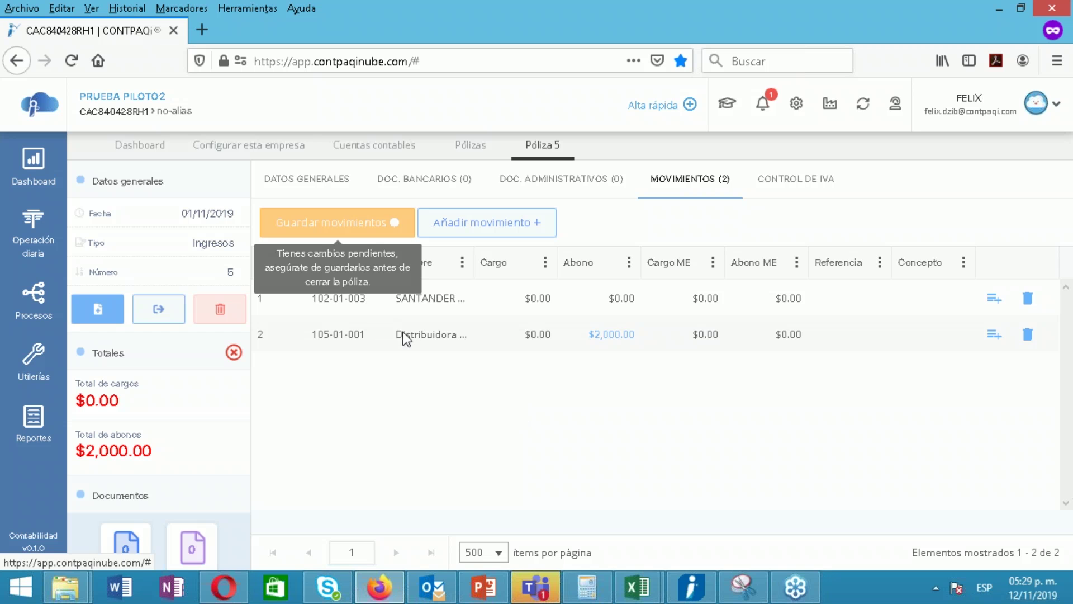
click(337, 222)
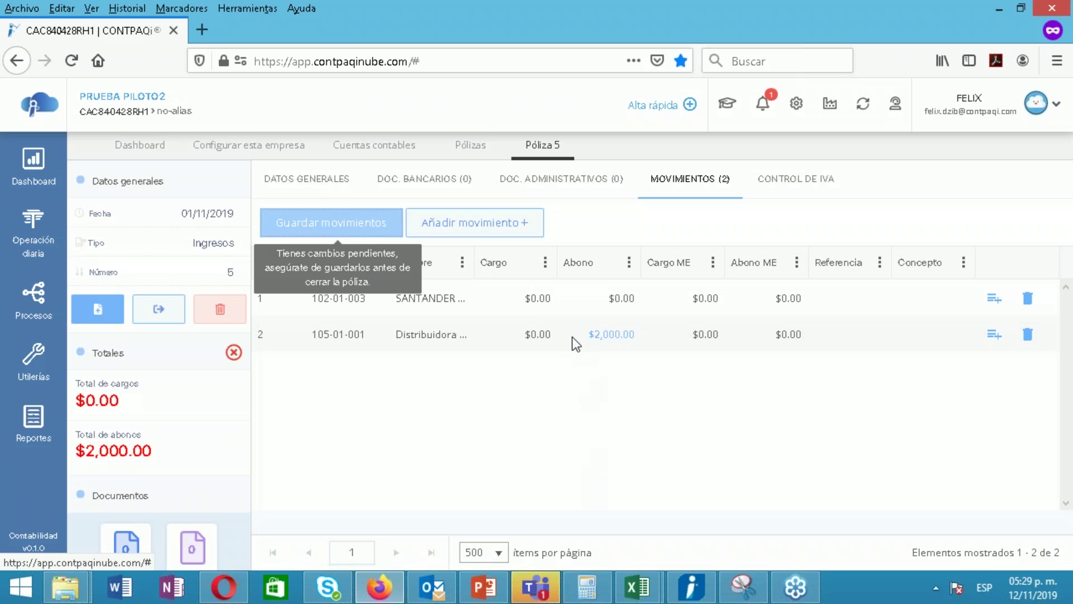
Edit movement 1 to a 100 USD foreign-currency debit so its peso charge fills in to 2,000
double_click(572, 313)
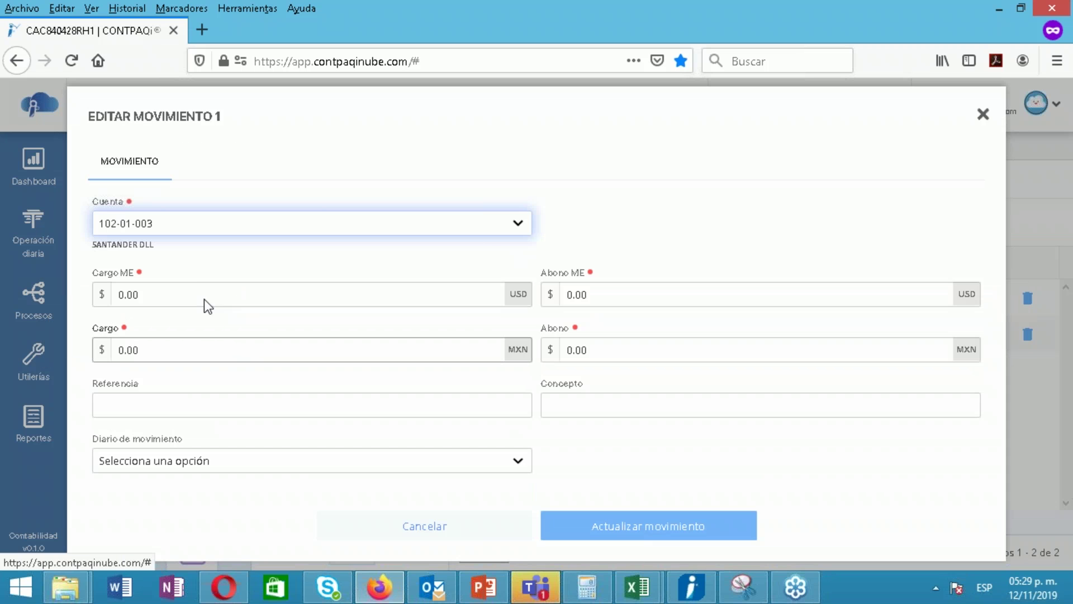
click(204, 295)
text(100)
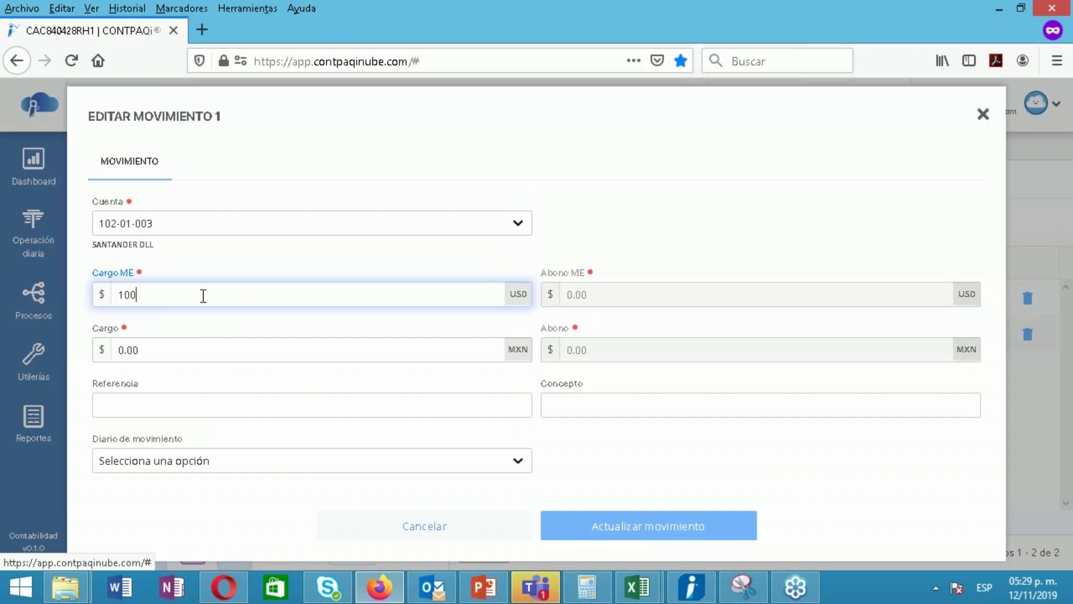
key(Escape)
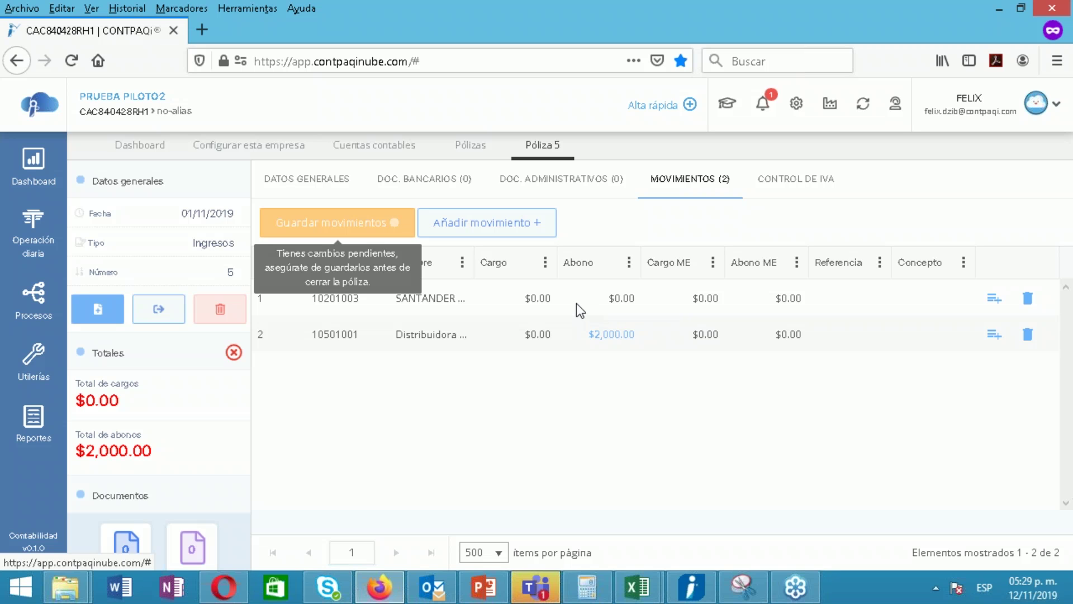
click(347, 223)
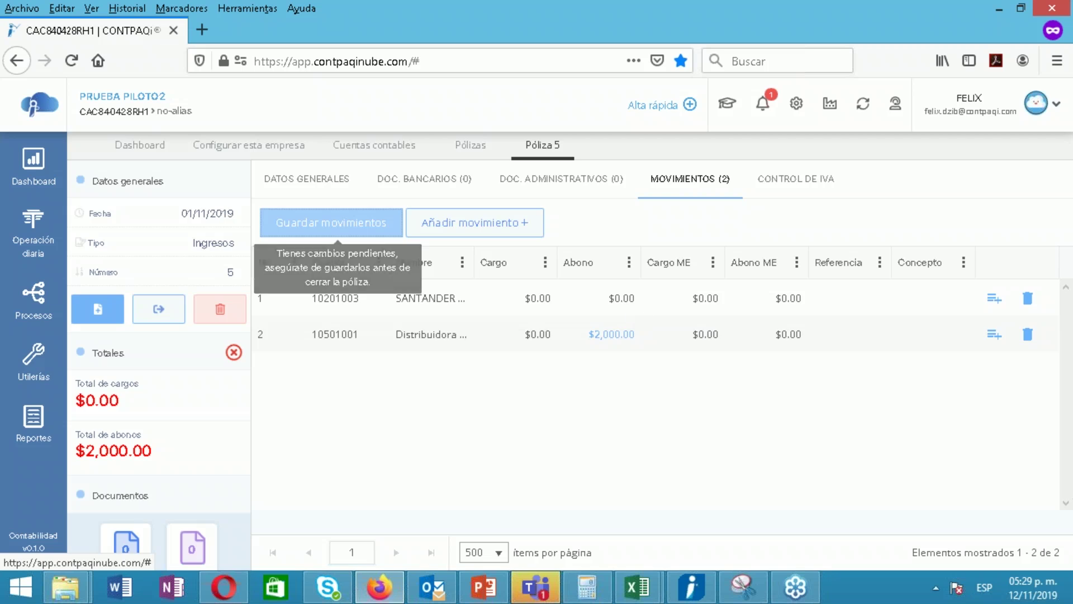
double_click(626, 303)
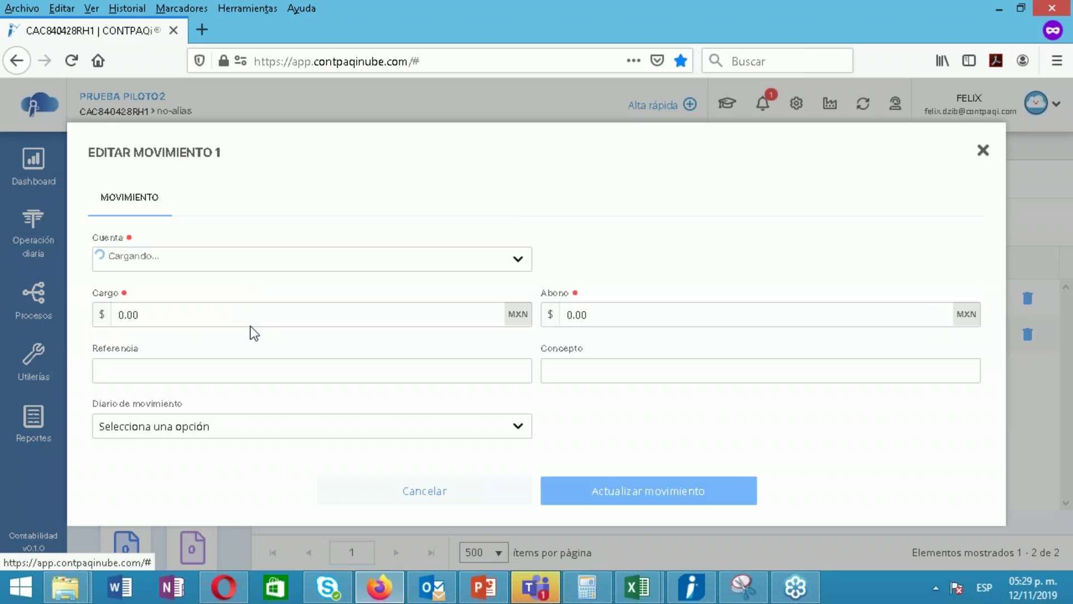
click(245, 290)
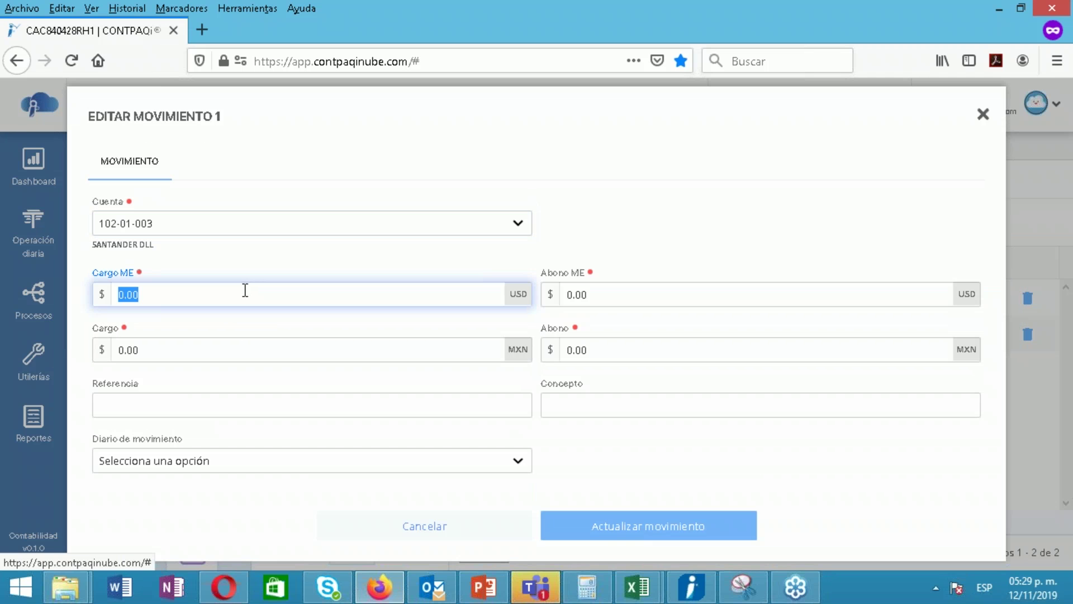
text(100)
key(Tab)
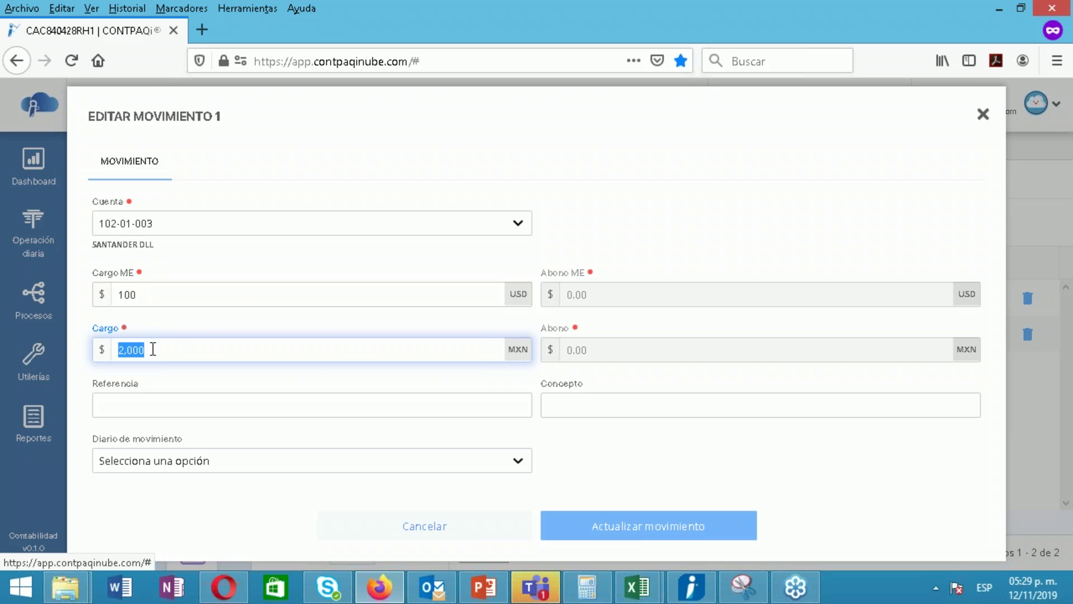
click(613, 536)
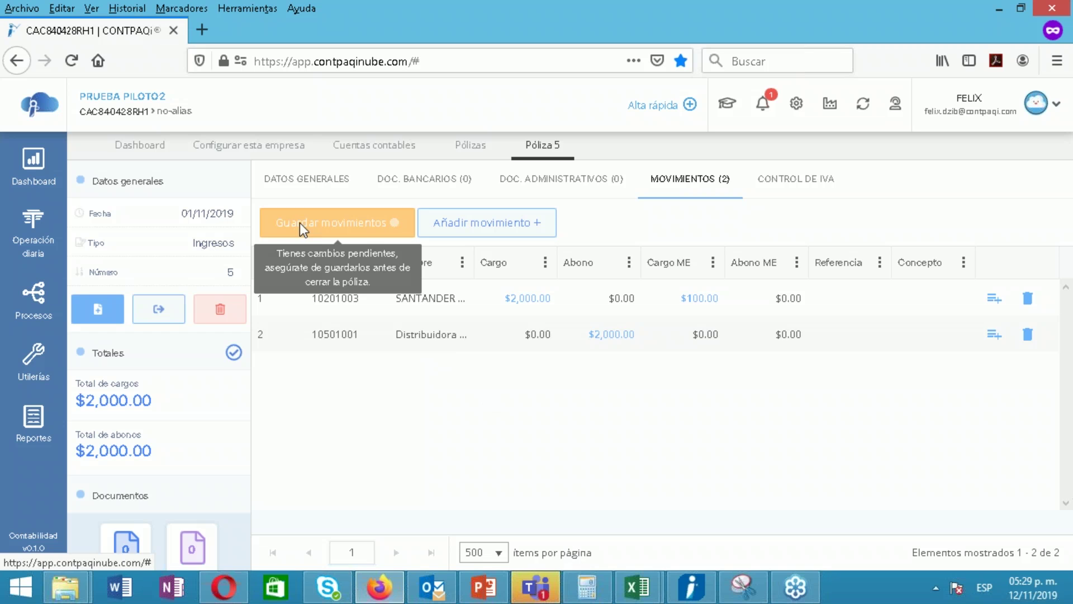
Save and close Póliza 5, then open the company selection screen in a new tab
click(303, 228)
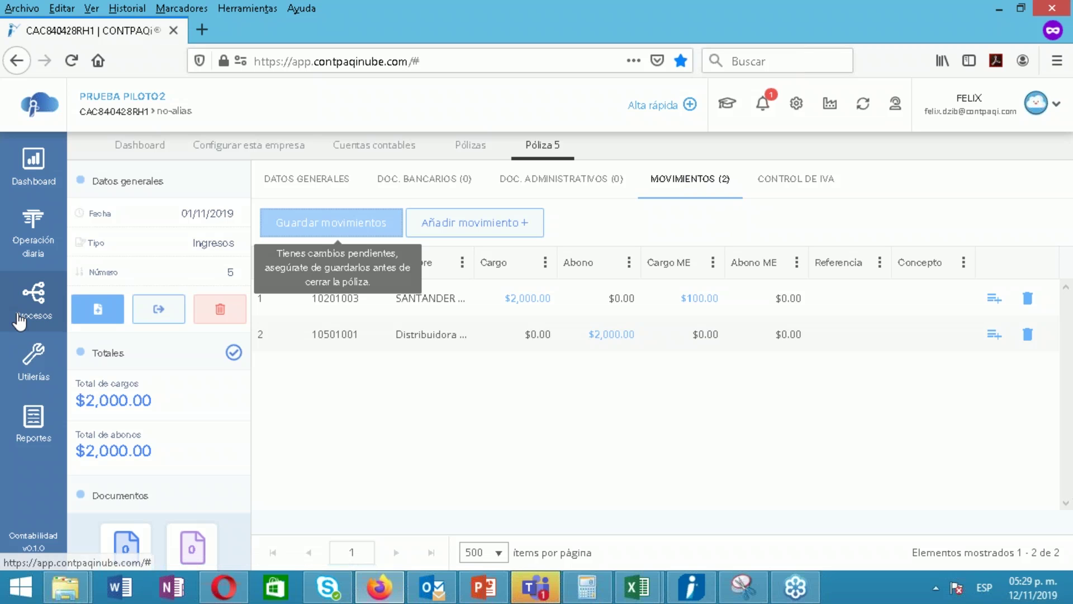
click(20, 319)
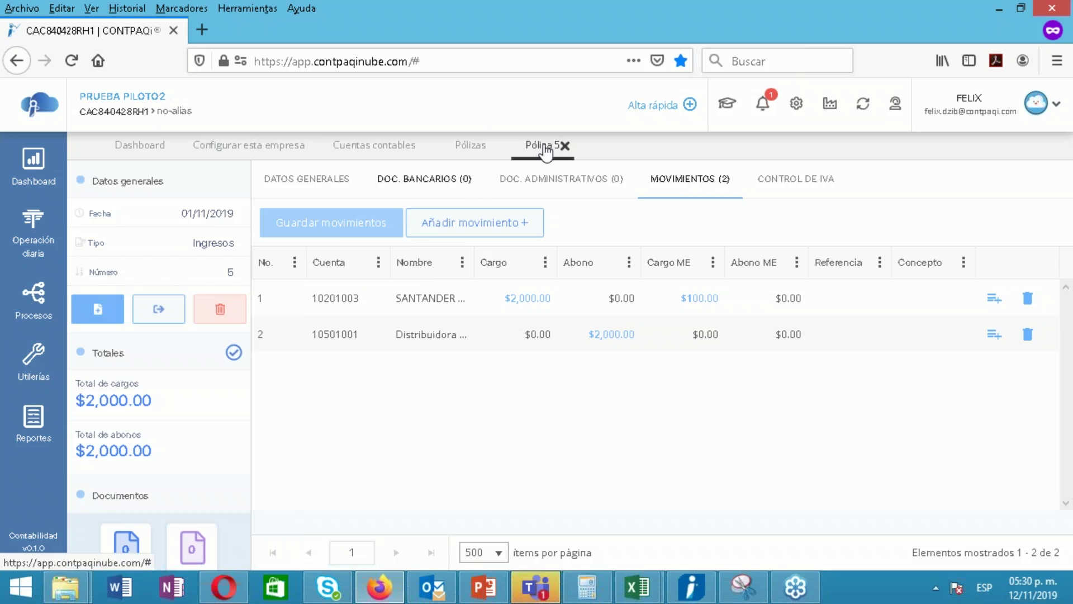
click(567, 146)
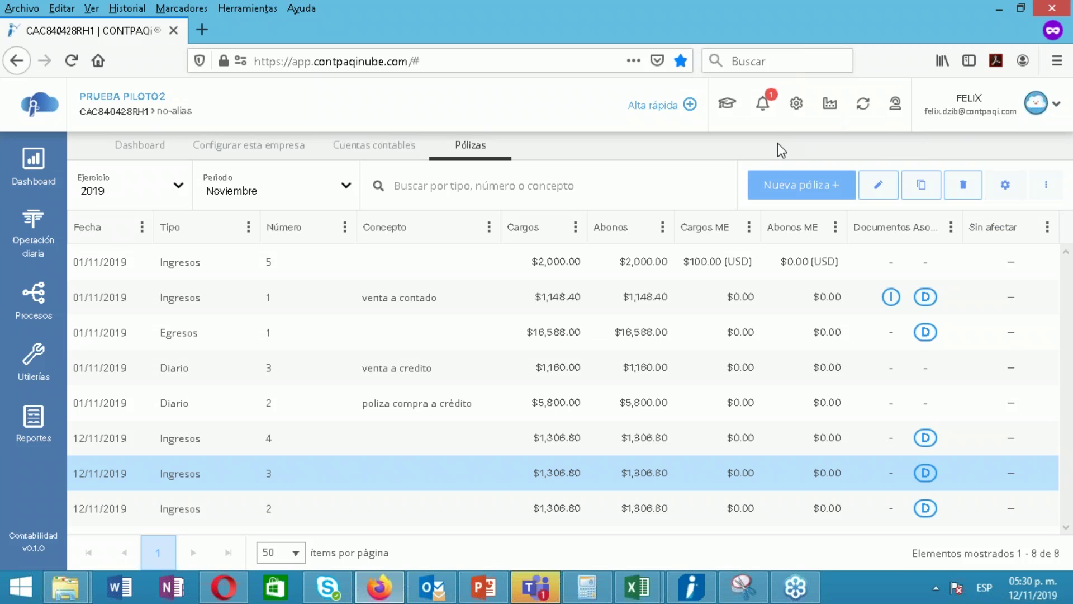
click(831, 109)
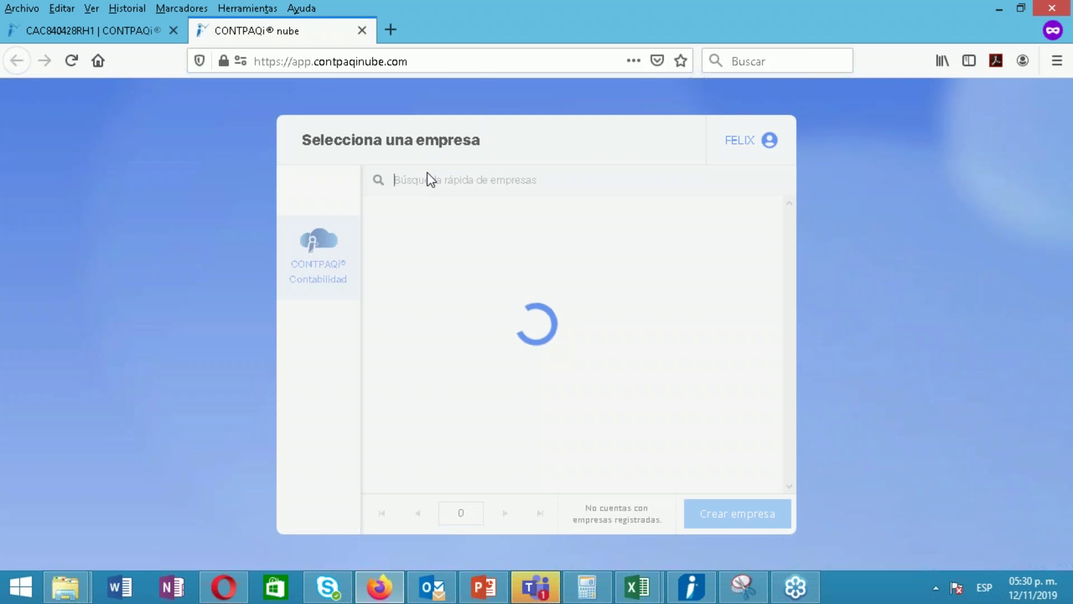
Star Mi M.Empresa SA de CV, COMPUTACIÓN EN ACCIÓN SA DE CV and EMPRESA CH as favourites
drag(787, 272, 797, 441)
click(789, 271)
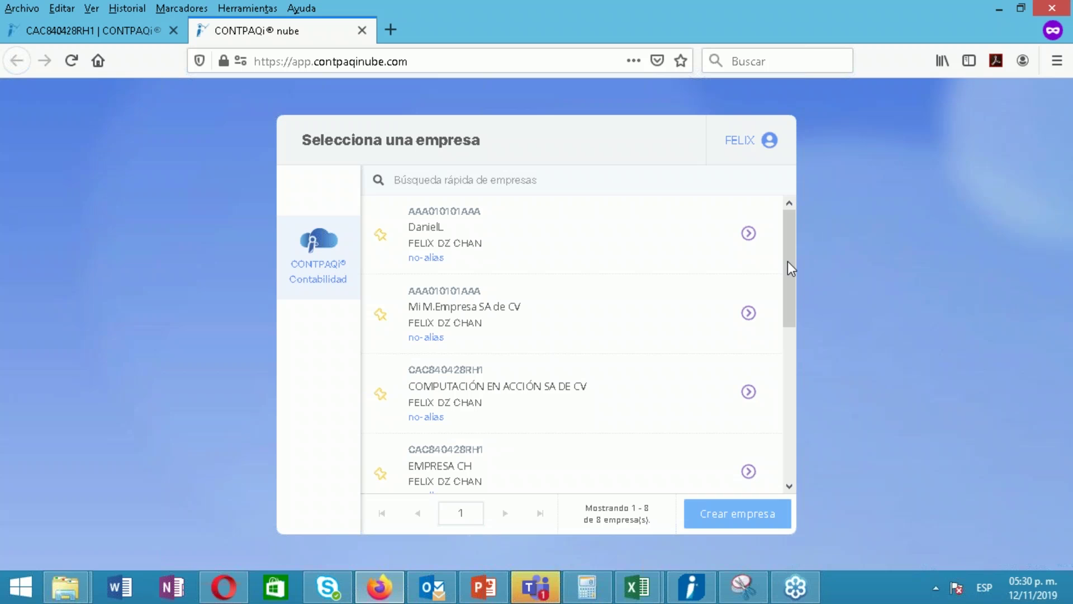
drag(788, 267, 774, 250)
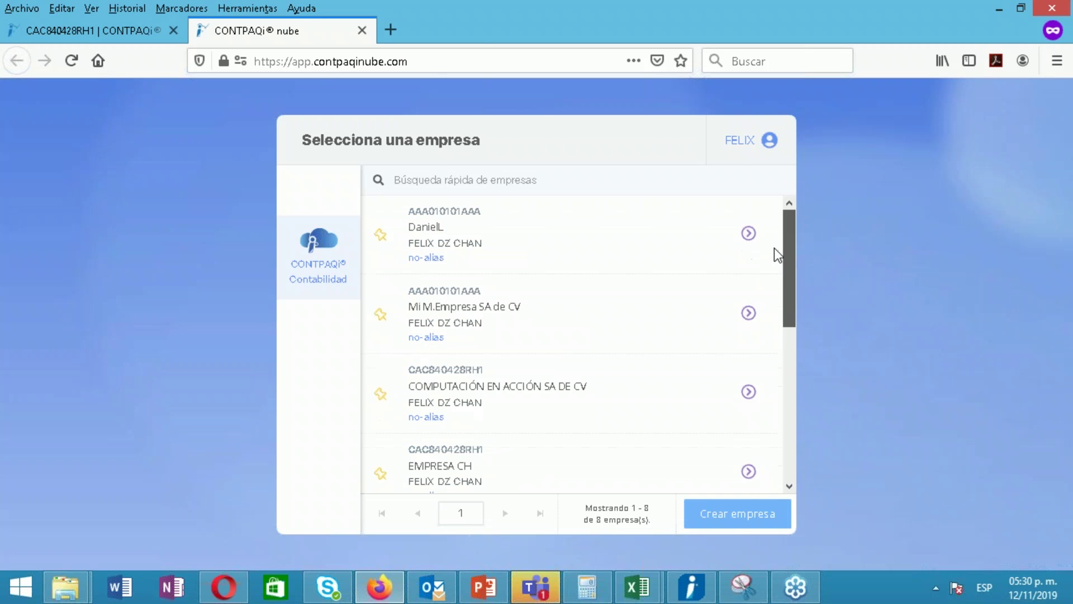
click(380, 318)
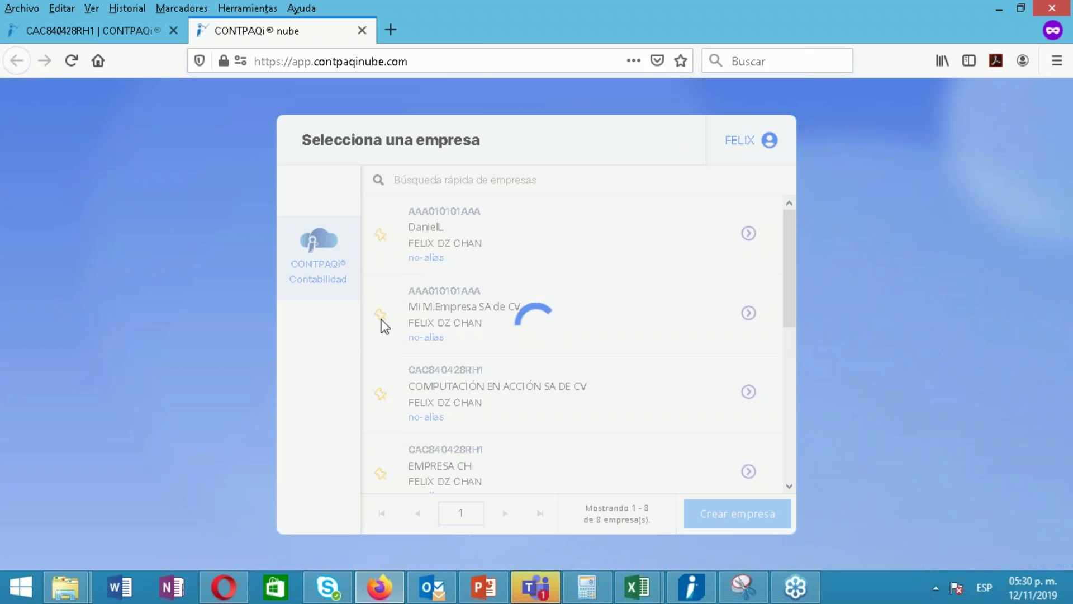
click(381, 397)
click(381, 474)
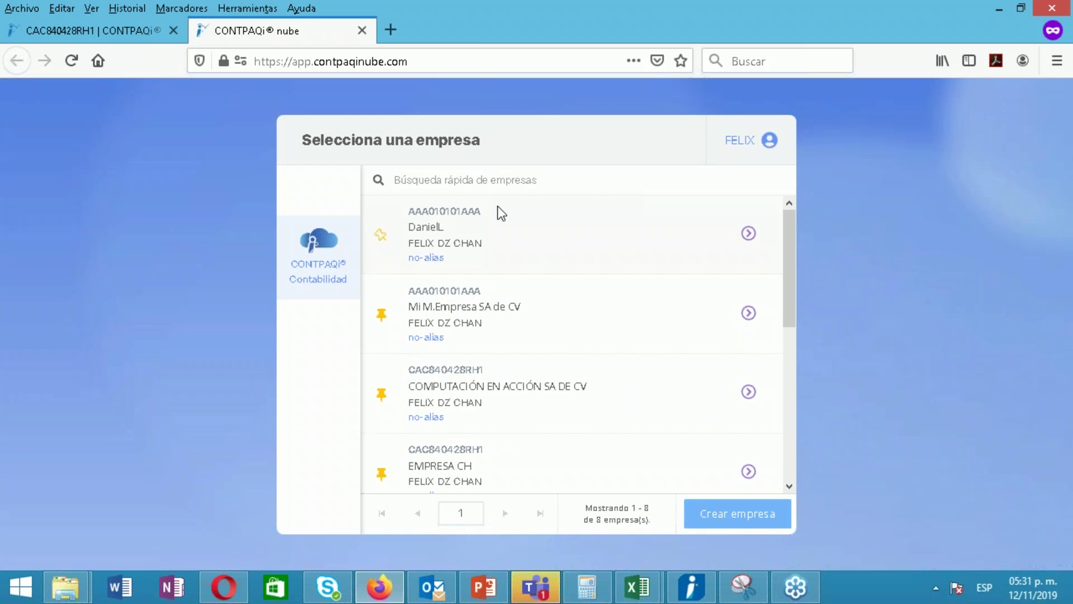
Reload the company selection page, confirming Abandonar Página, so the pinned companies list first
click(497, 186)
click(607, 65)
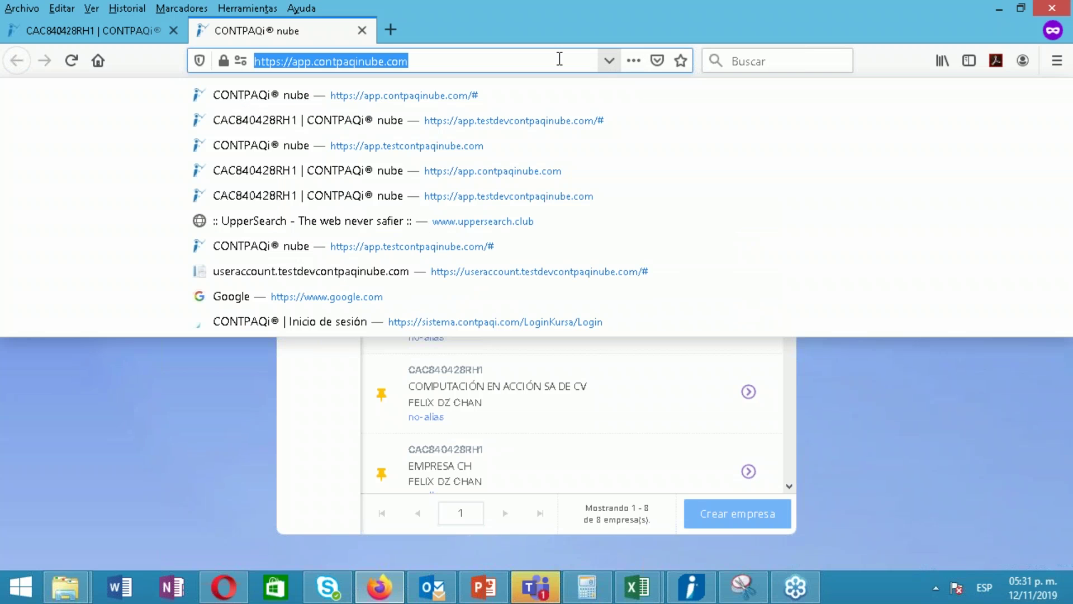
key(Return)
click(542, 296)
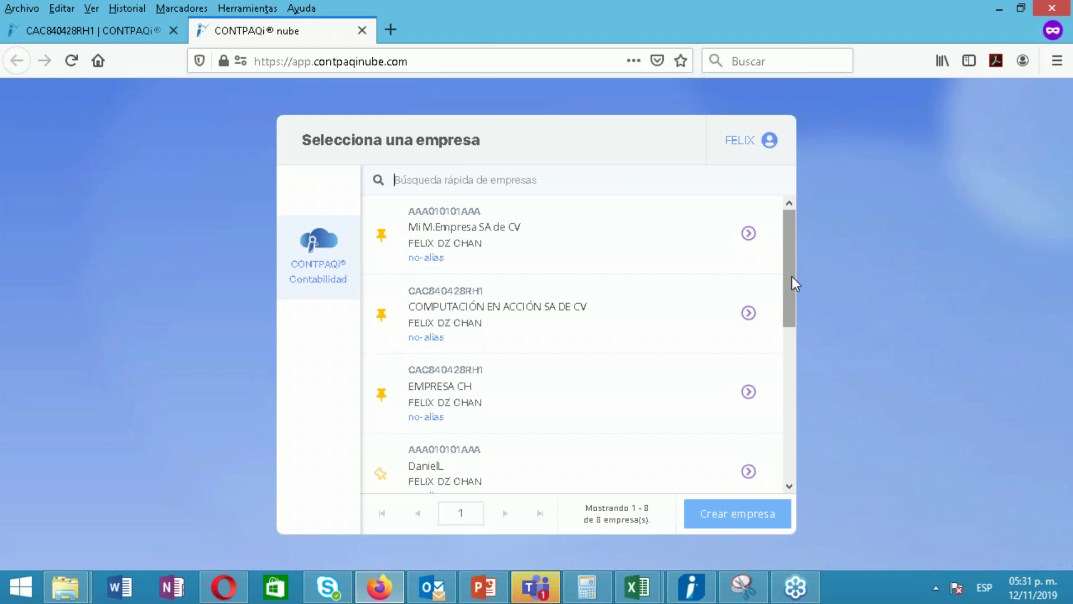
drag(793, 277, 794, 231)
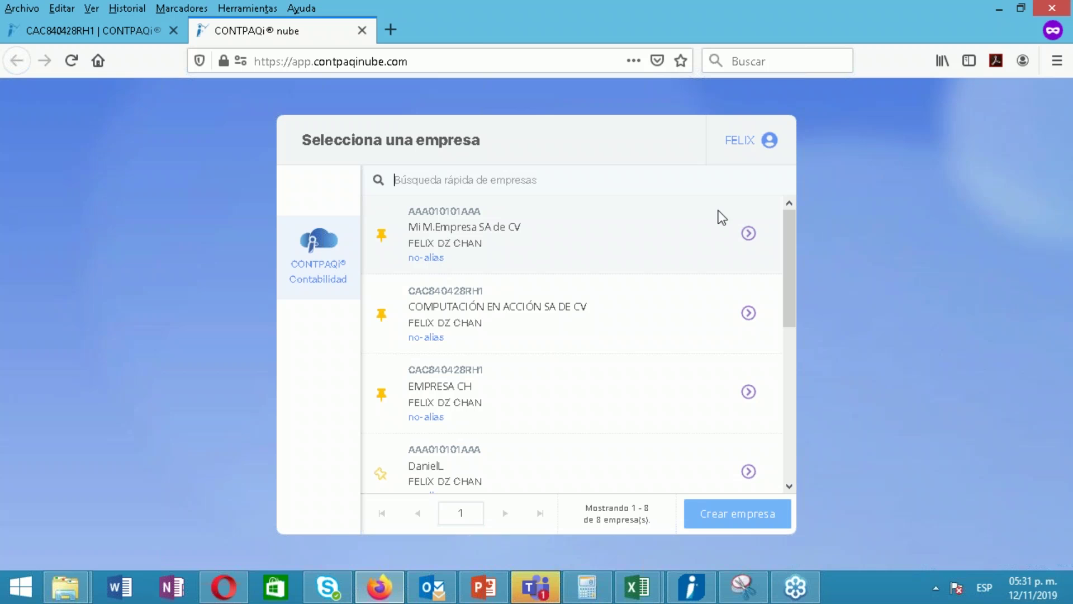
Open Mi cuenta from the user menu, moving between the account and company selection tabs
click(765, 152)
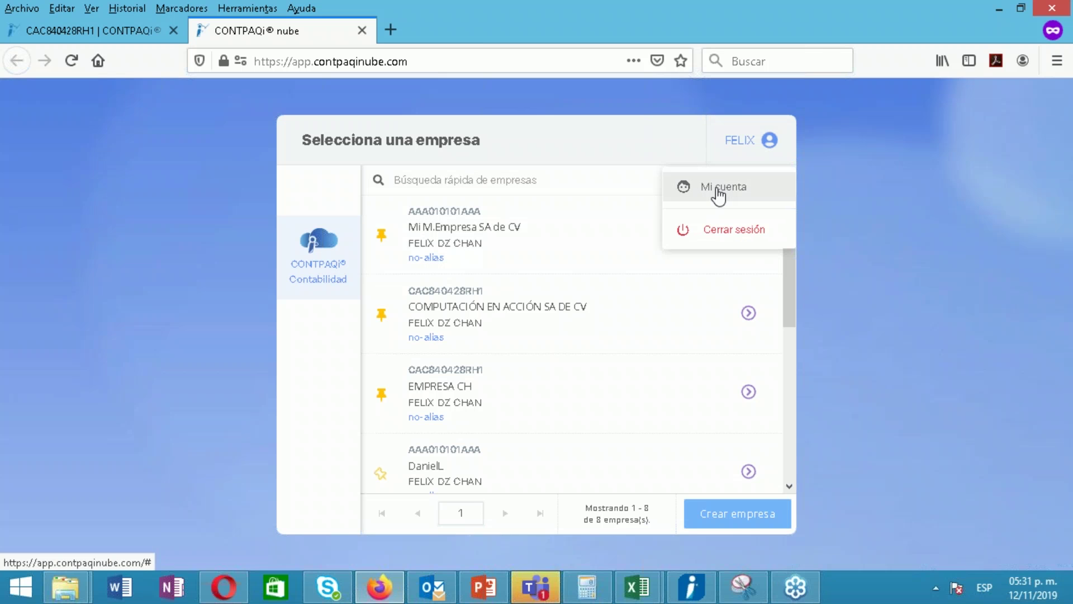
click(722, 189)
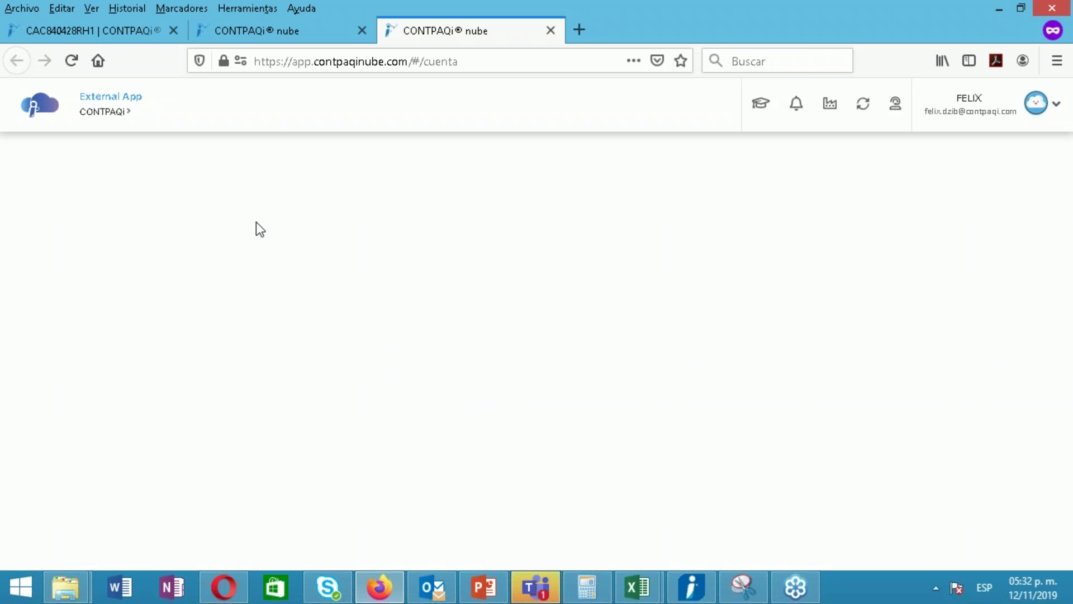
click(269, 31)
click(462, 32)
click(936, 588)
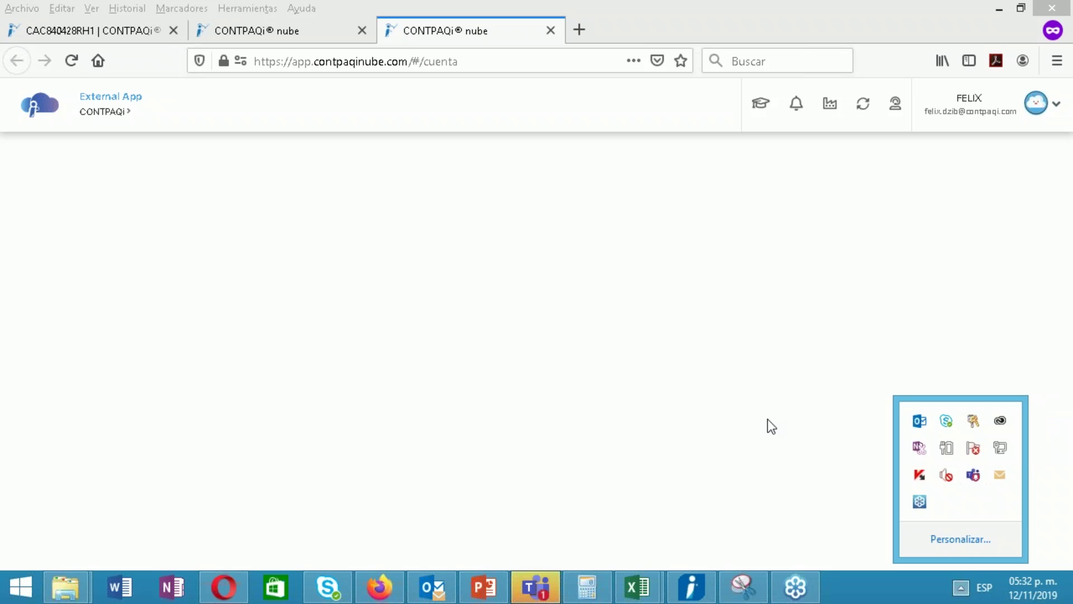
click(727, 403)
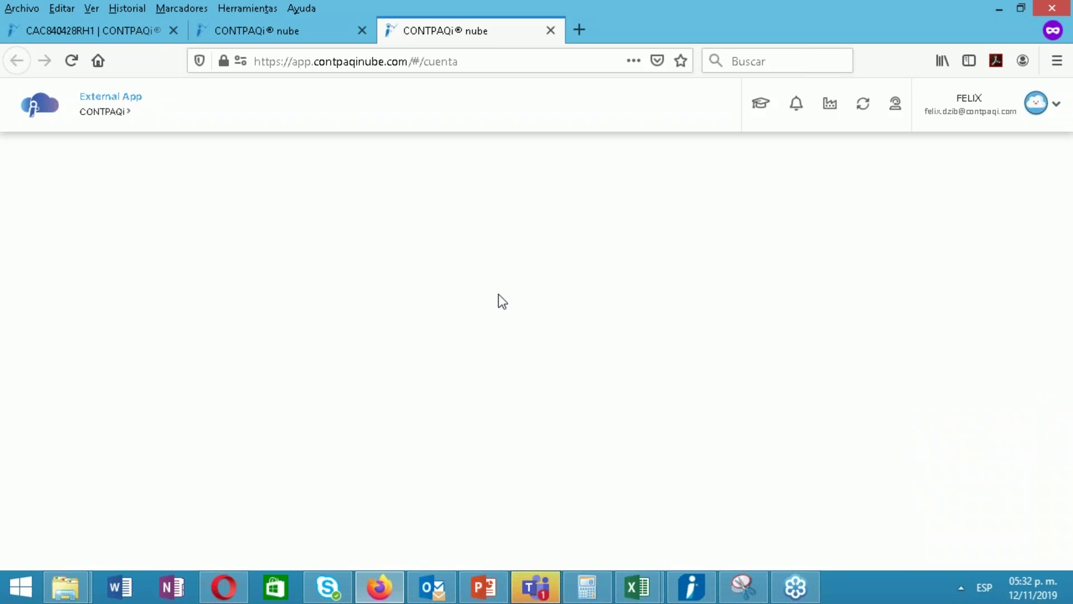
click(288, 40)
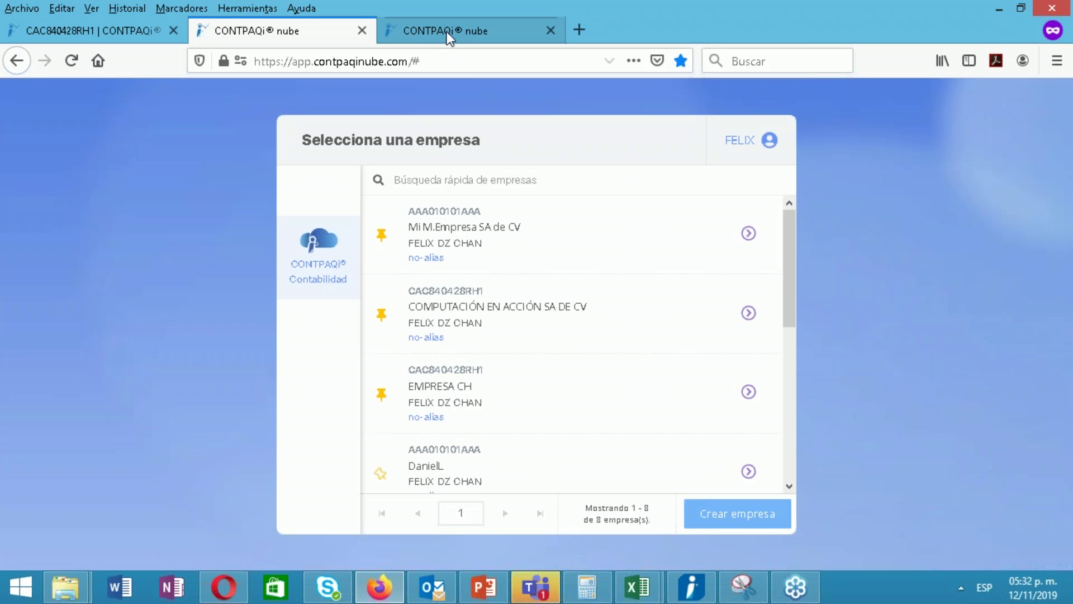
click(448, 31)
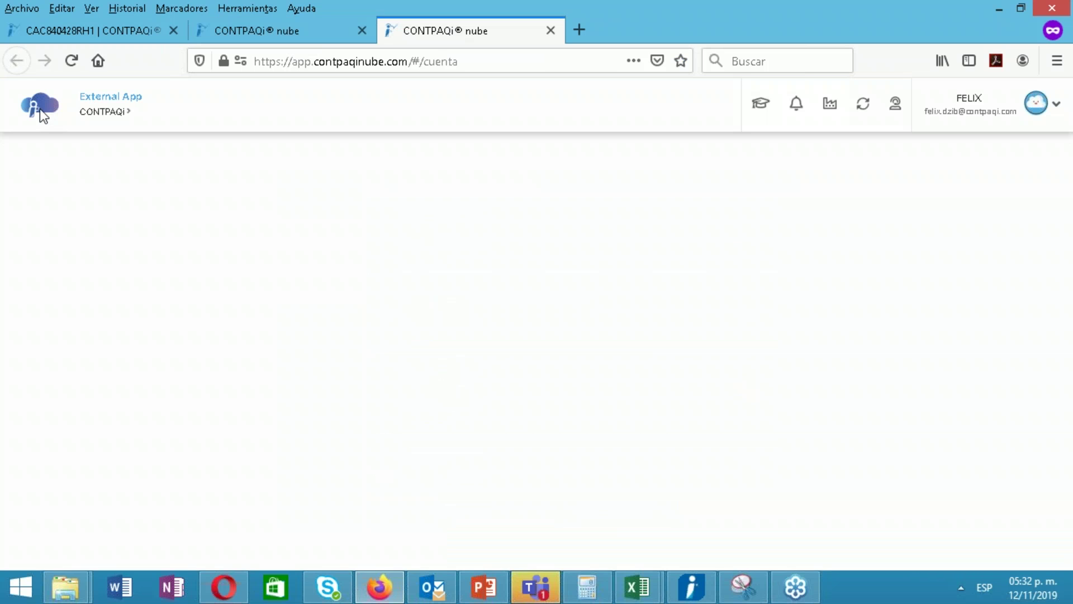
Close the blank account tab, confirm leaving, and reopen Mi cuenta from the user menu
click(468, 64)
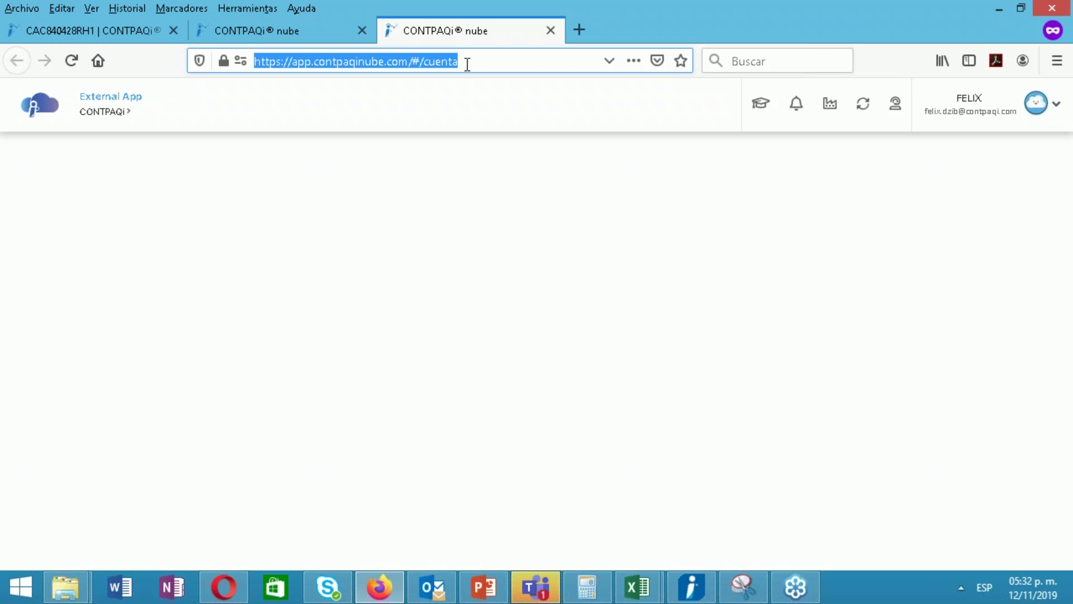
click(290, 42)
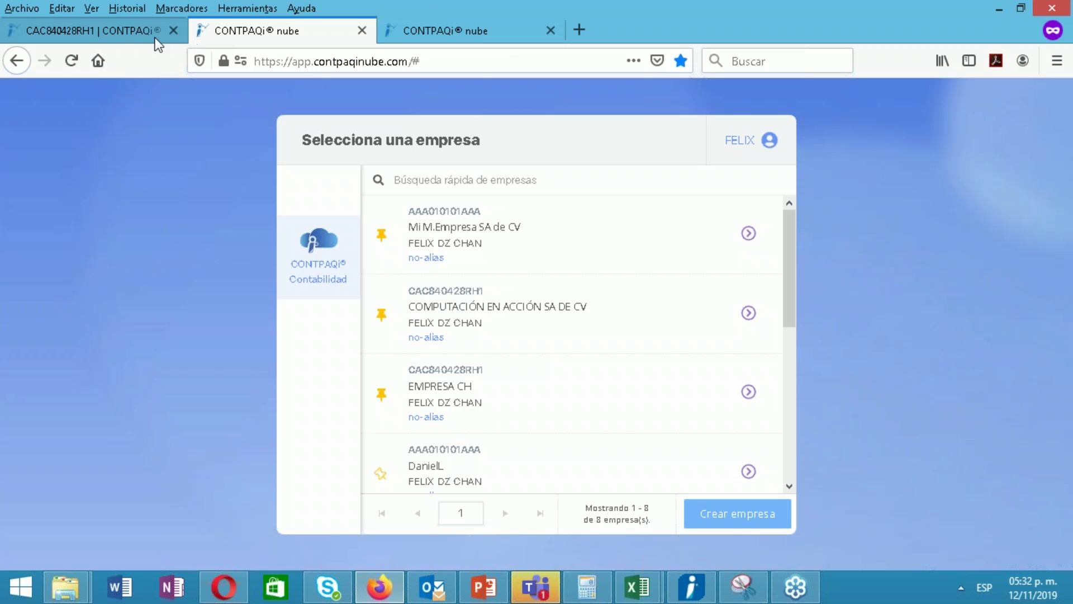
click(130, 38)
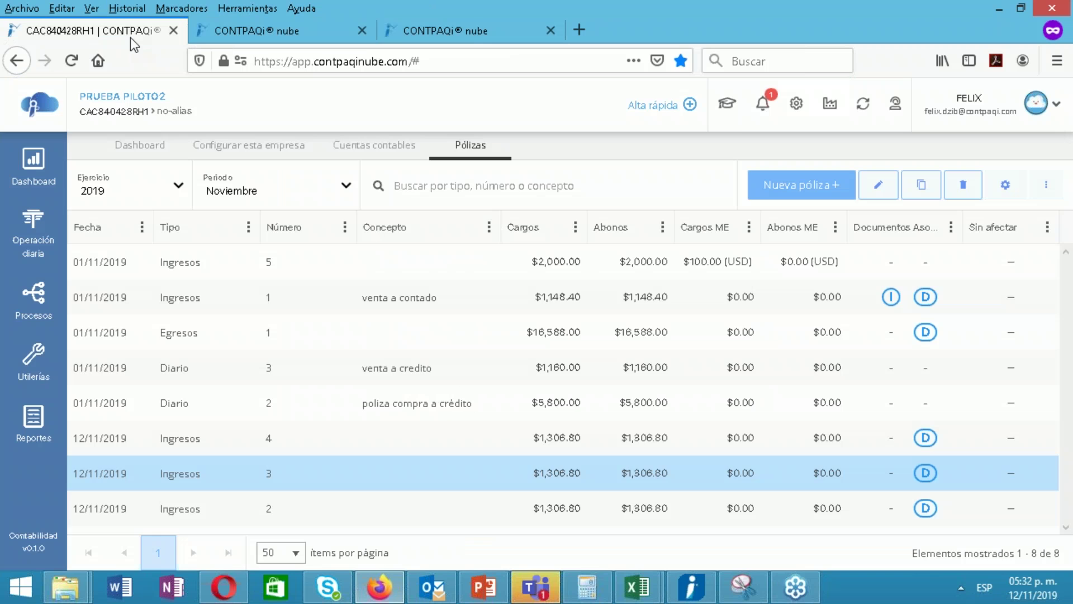
click(492, 32)
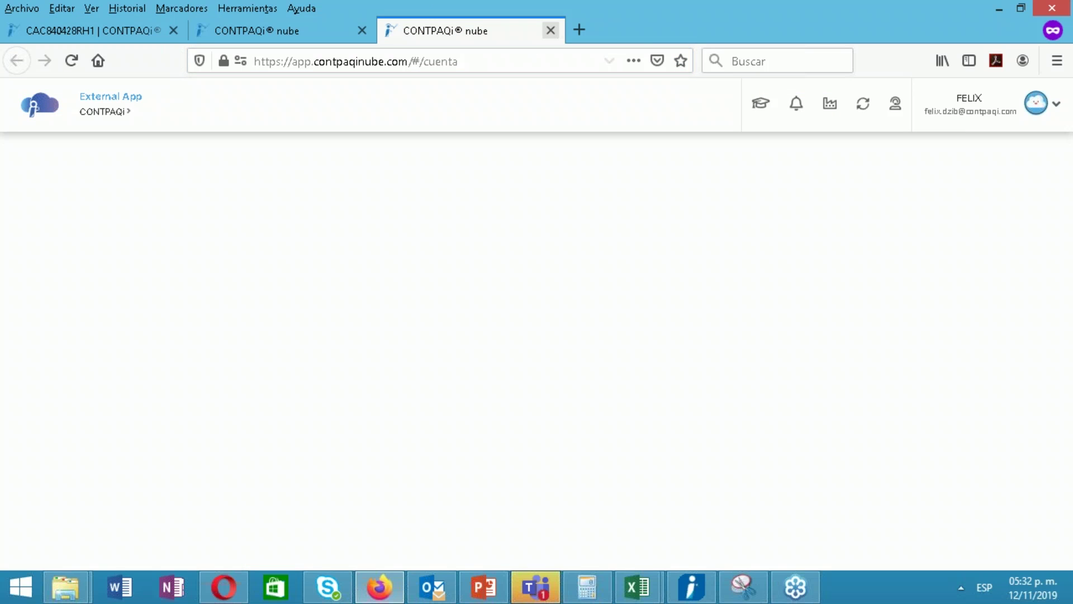
click(551, 30)
click(606, 297)
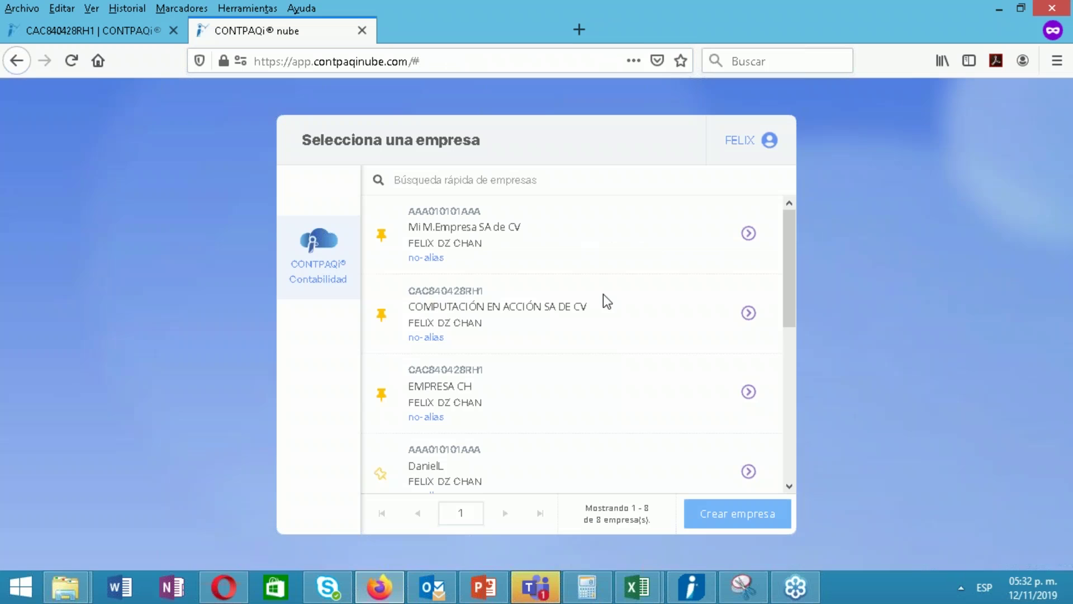
click(747, 148)
click(736, 186)
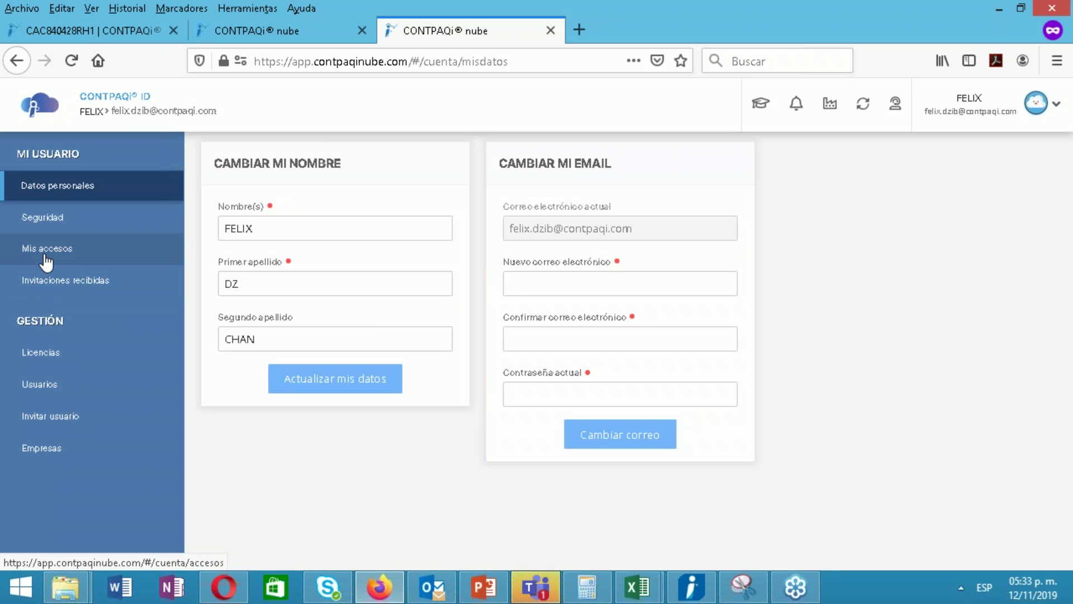
Give EMPRESA NOVIMBRE 2019 the alias 'FX' in Mis accesos and save it
click(46, 257)
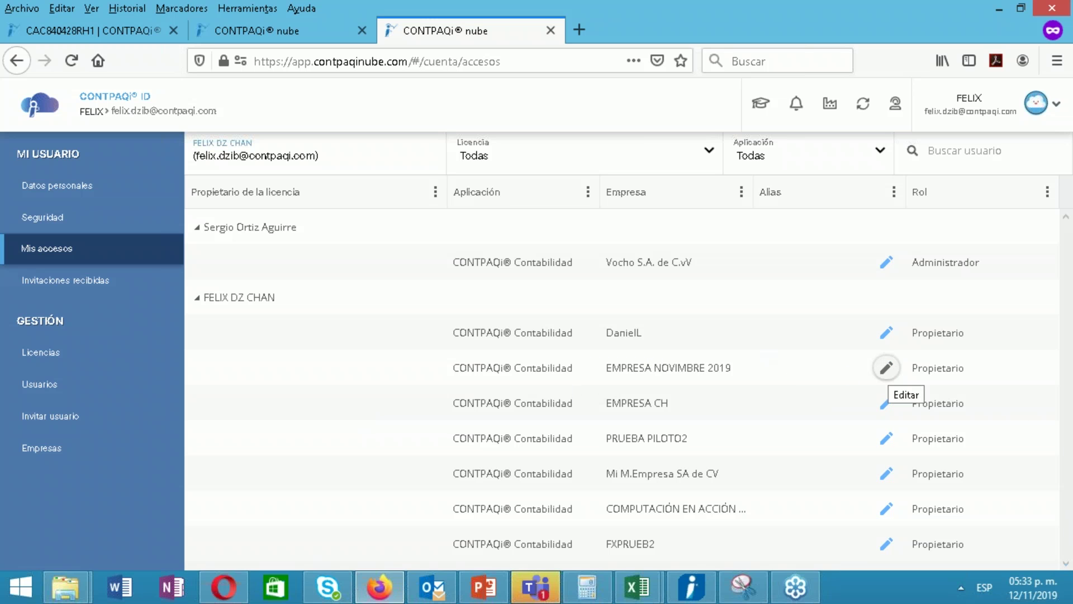
click(886, 368)
click(537, 389)
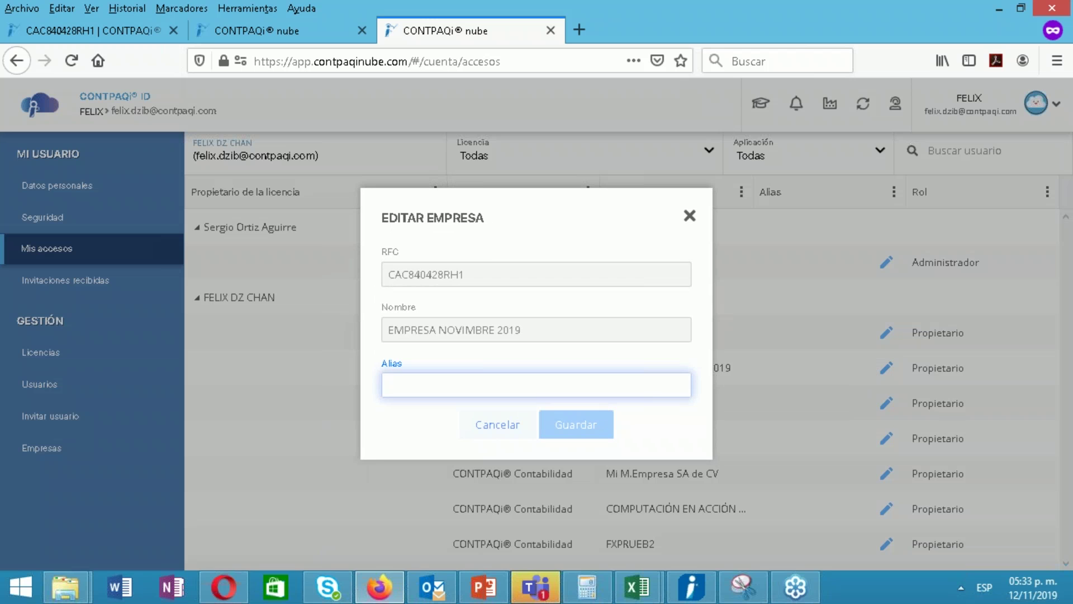
text(FX)
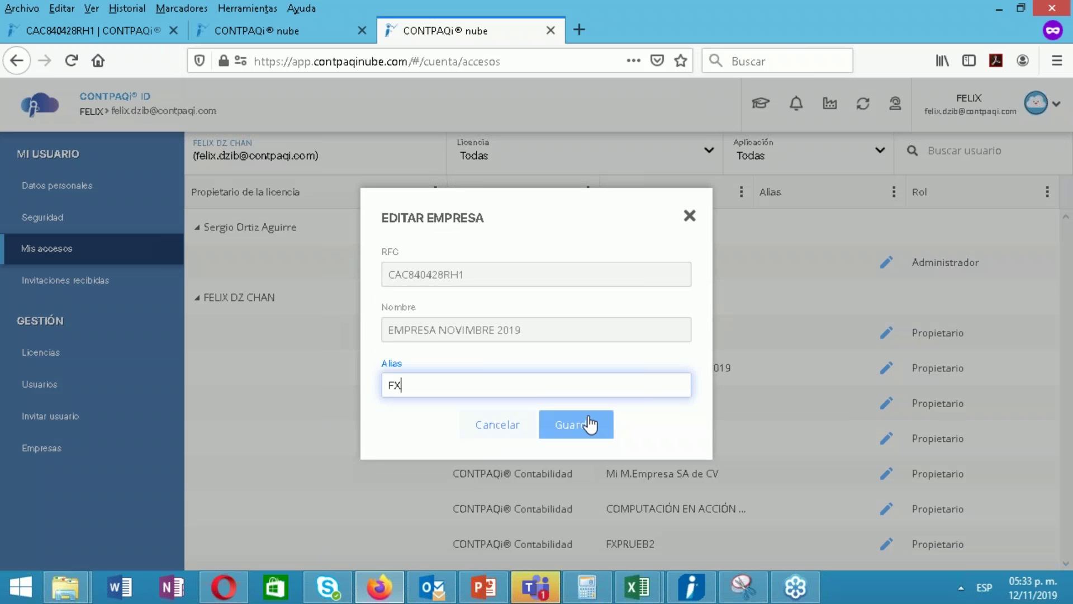
click(587, 425)
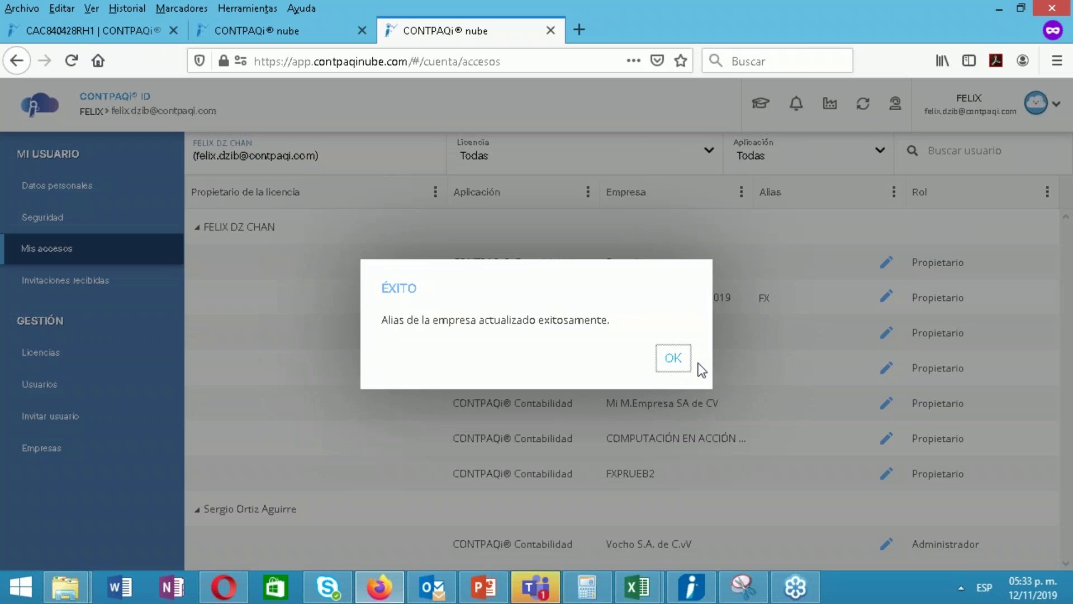
click(674, 358)
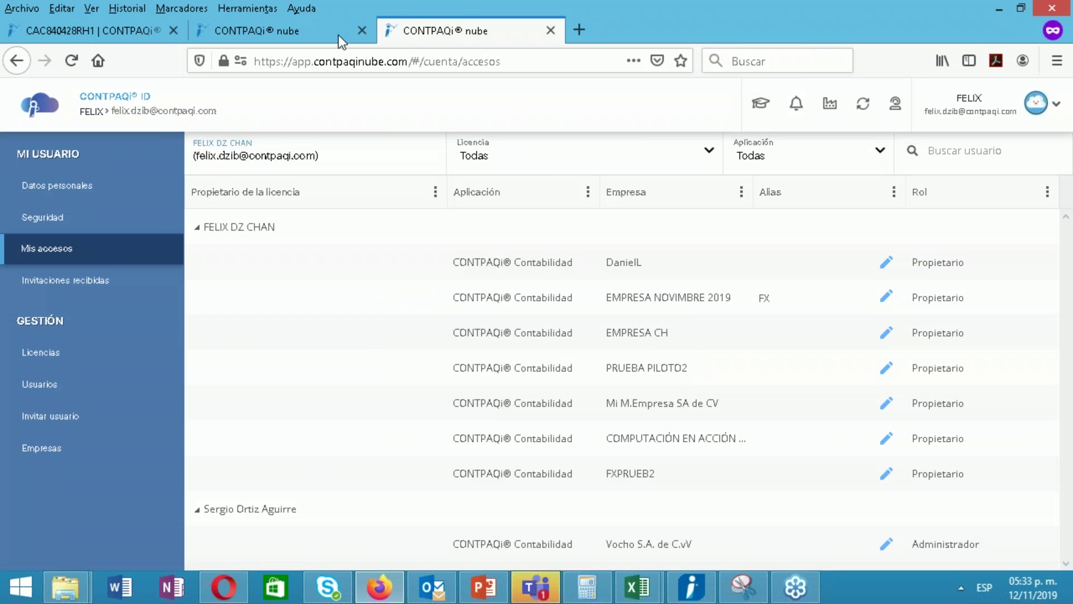
Return to Mis accesos and open EMPRESA CH's access entry, cancelling without changes
click(300, 38)
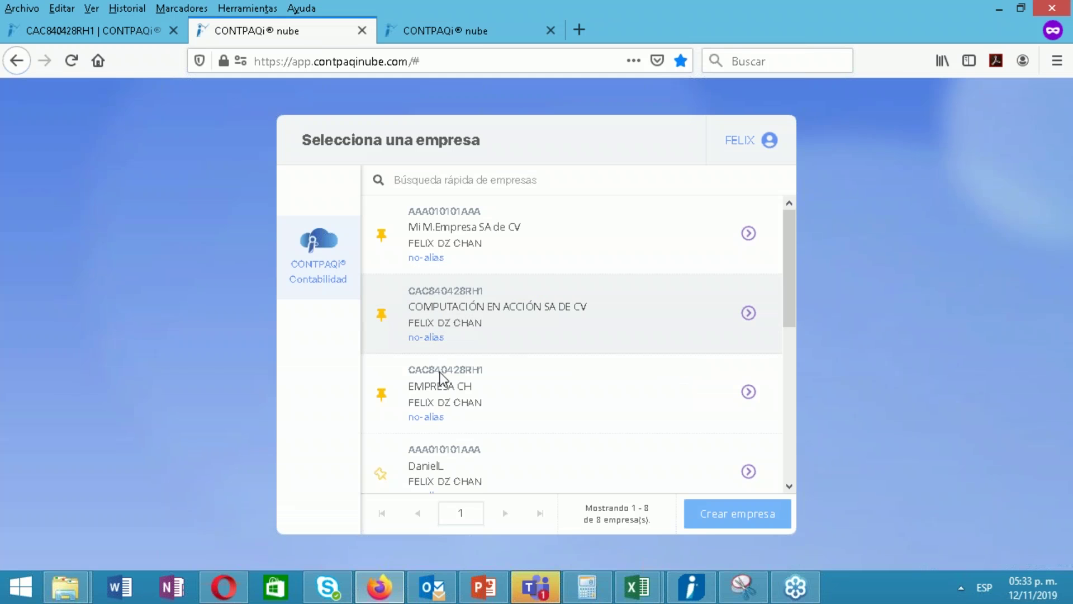
click(455, 35)
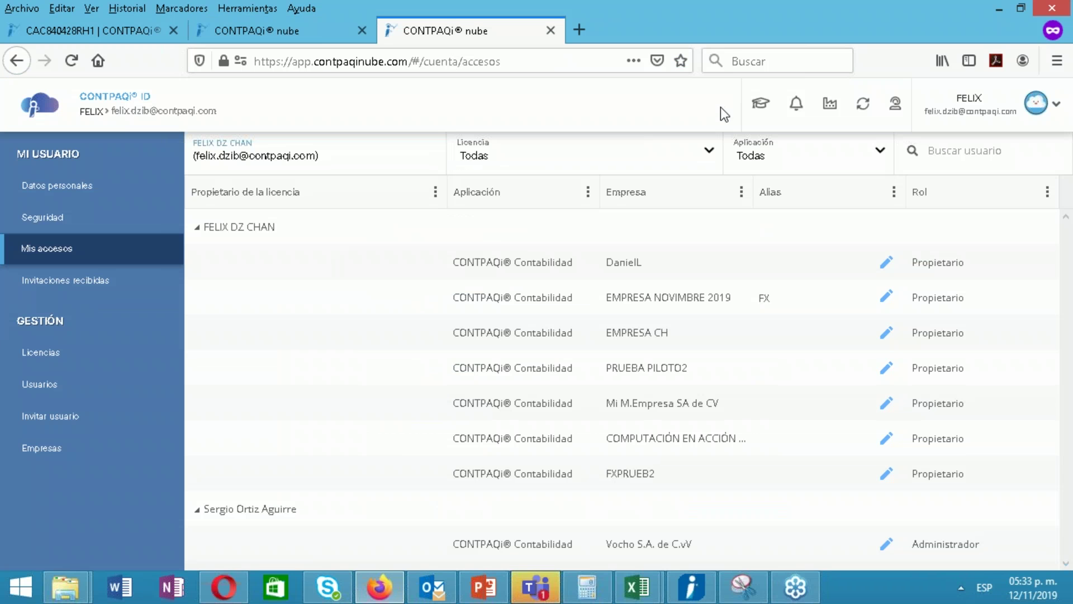
click(885, 336)
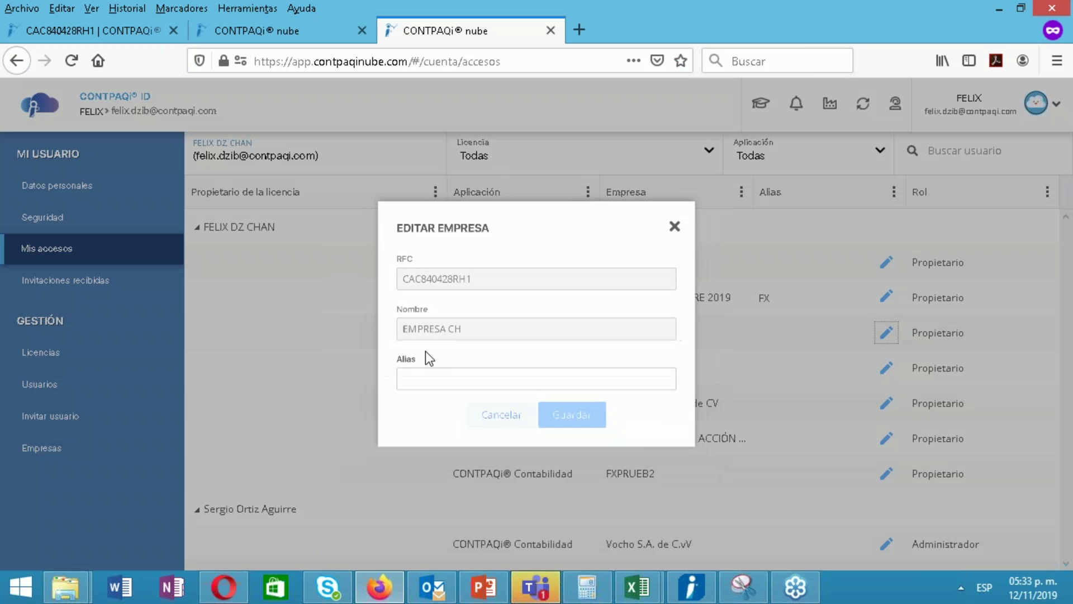
click(421, 386)
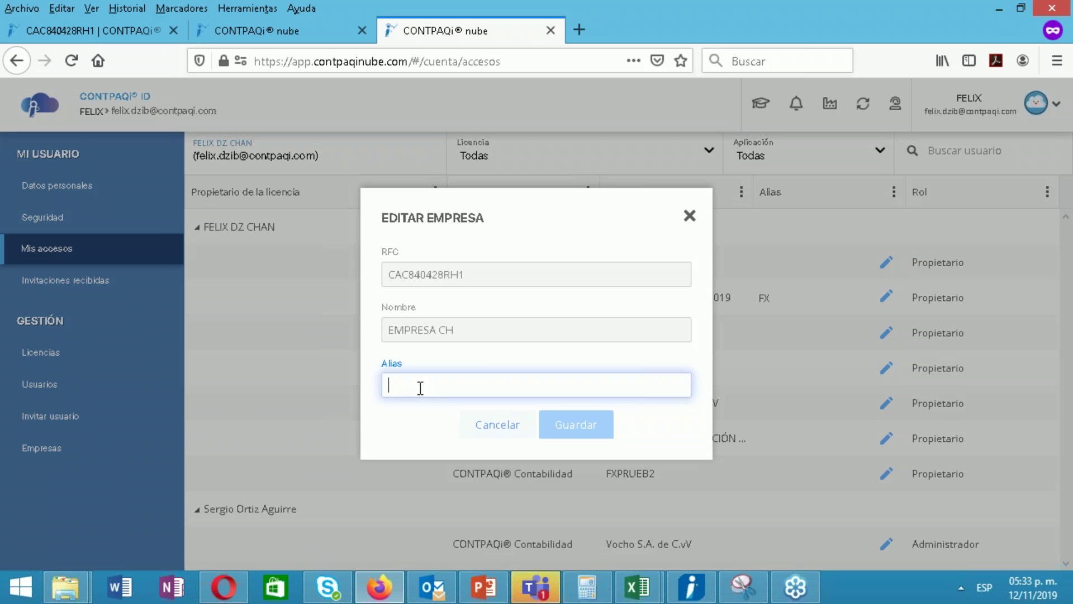
click(500, 433)
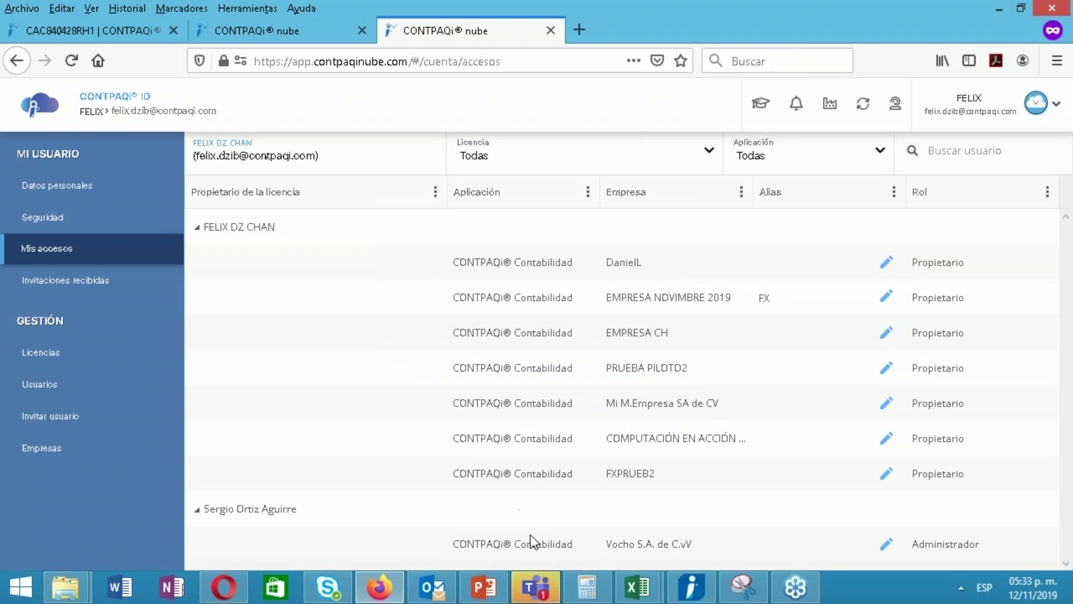
click(1054, 57)
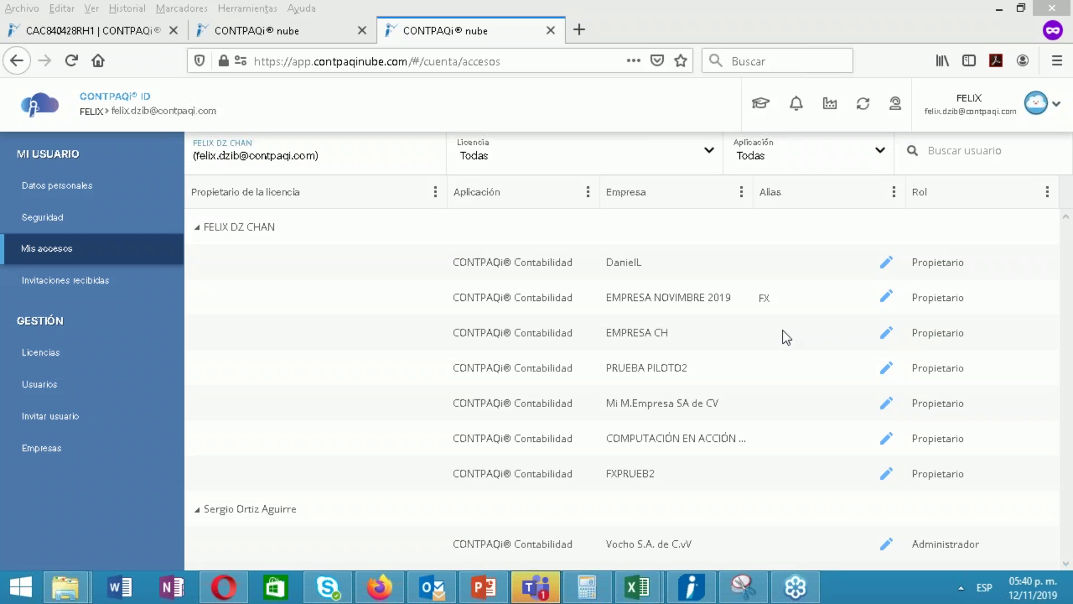
Bring Firefox forward and show the 'Selecciona una empresa' CONTPAQi nube tab
click(509, 98)
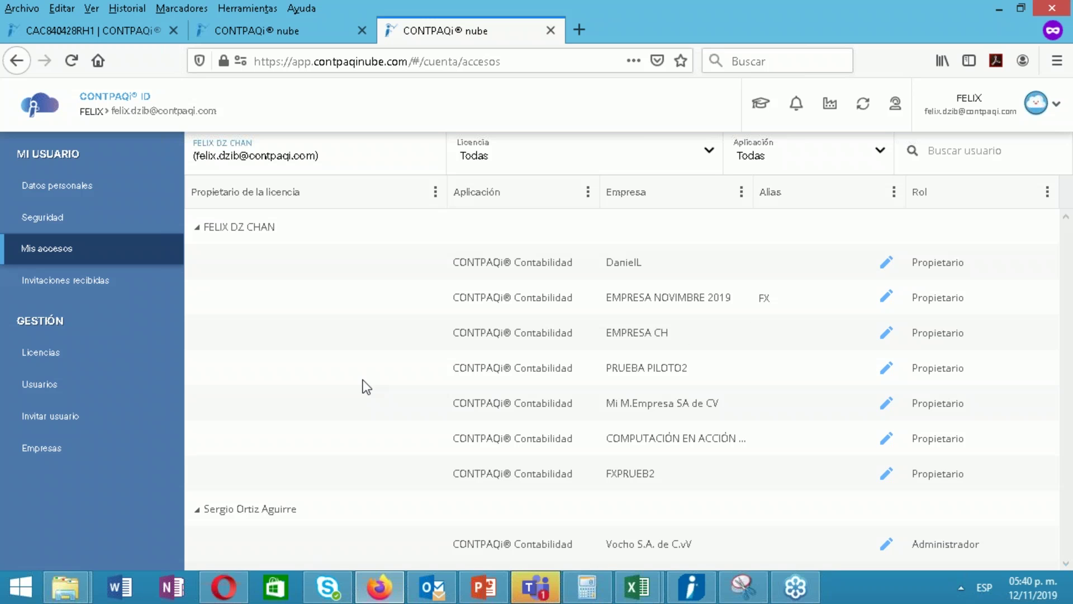
click(285, 30)
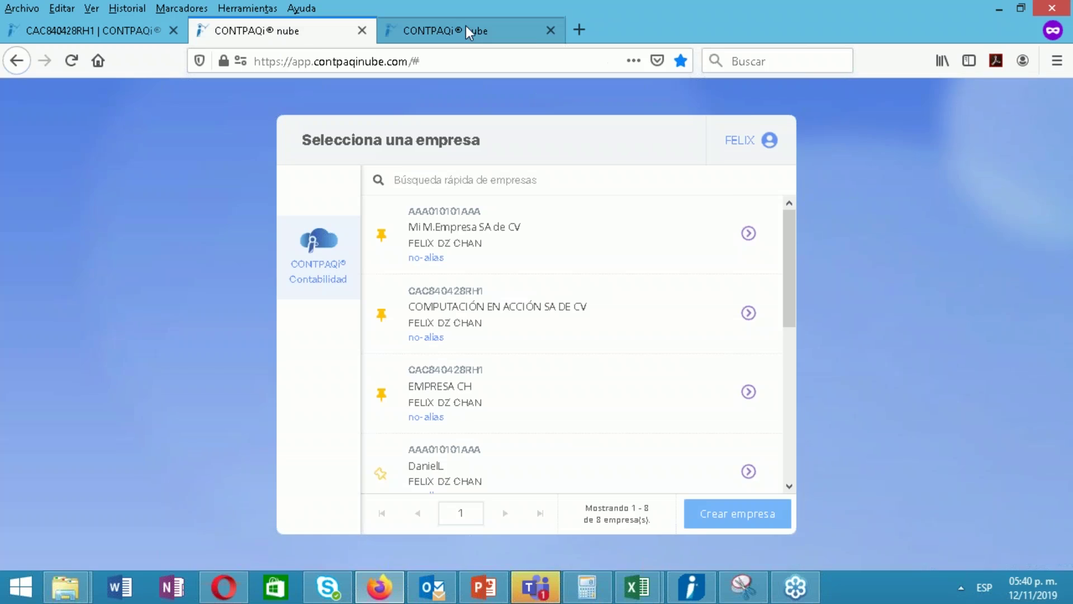
In the PRUEBA PILOTO2 tab, open the Tipo de cambio catalog under Operación diaria > Catálogos
click(467, 31)
click(253, 32)
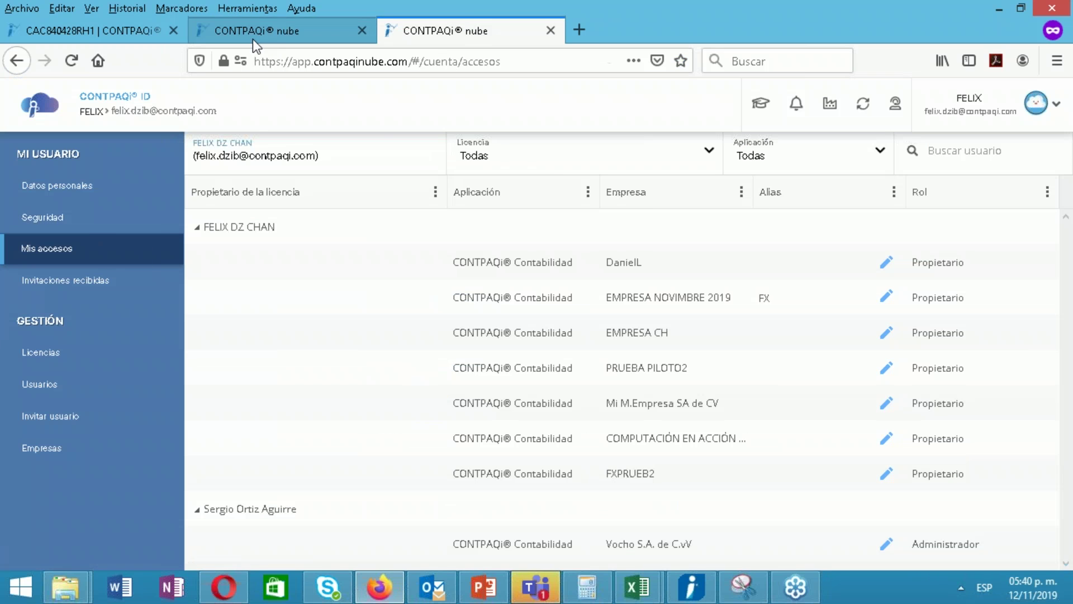
click(140, 31)
click(40, 252)
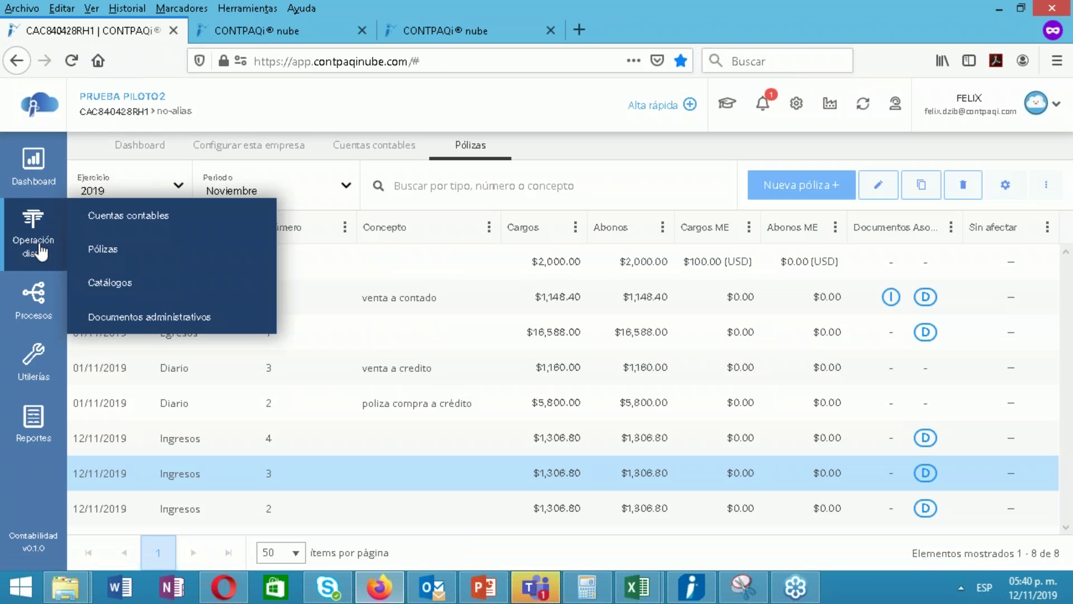
click(110, 287)
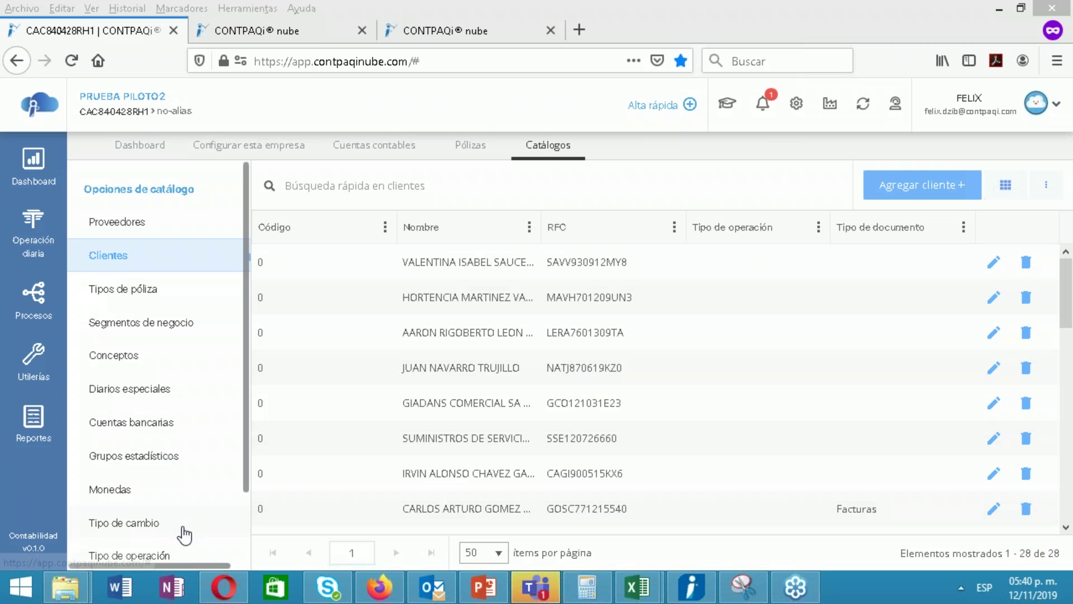
click(150, 527)
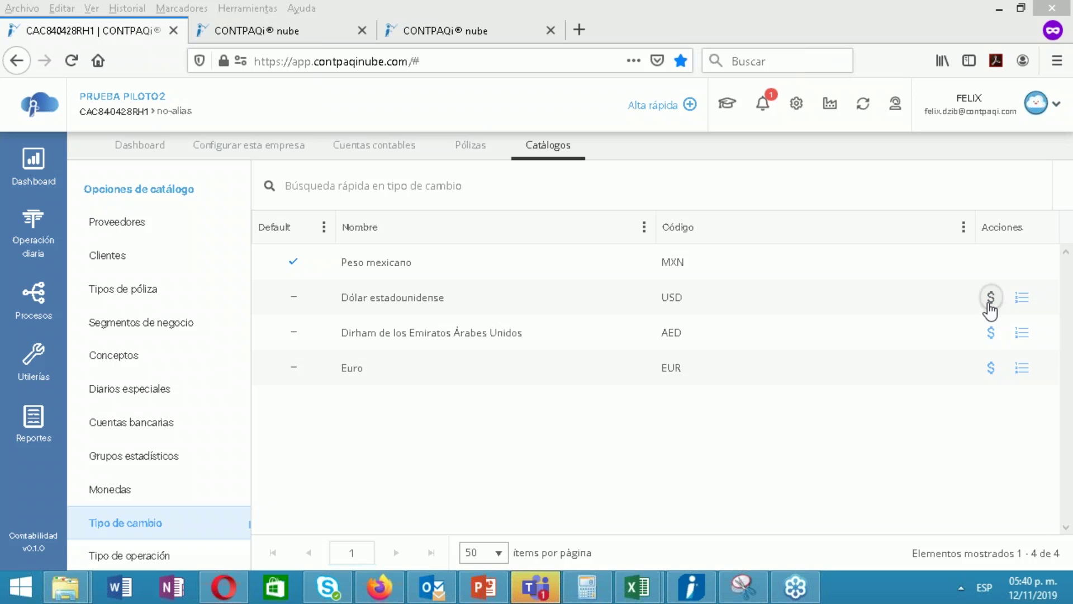
Dismiss the new USD rate form unsaved and show the US dollar exchange-rate history
click(990, 299)
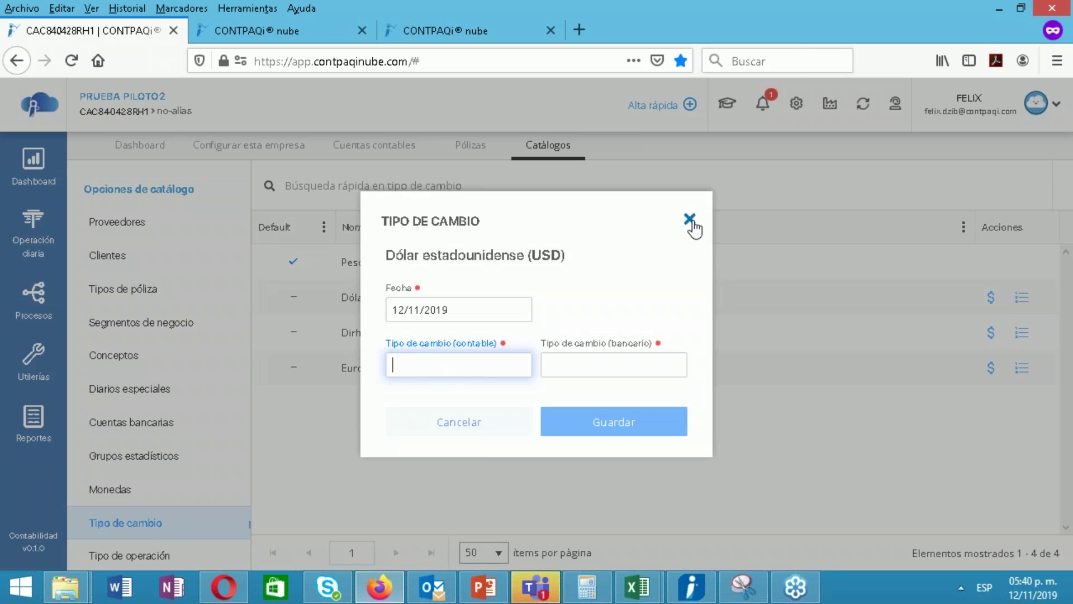
click(692, 222)
drag(693, 222, 623, 363)
click(689, 220)
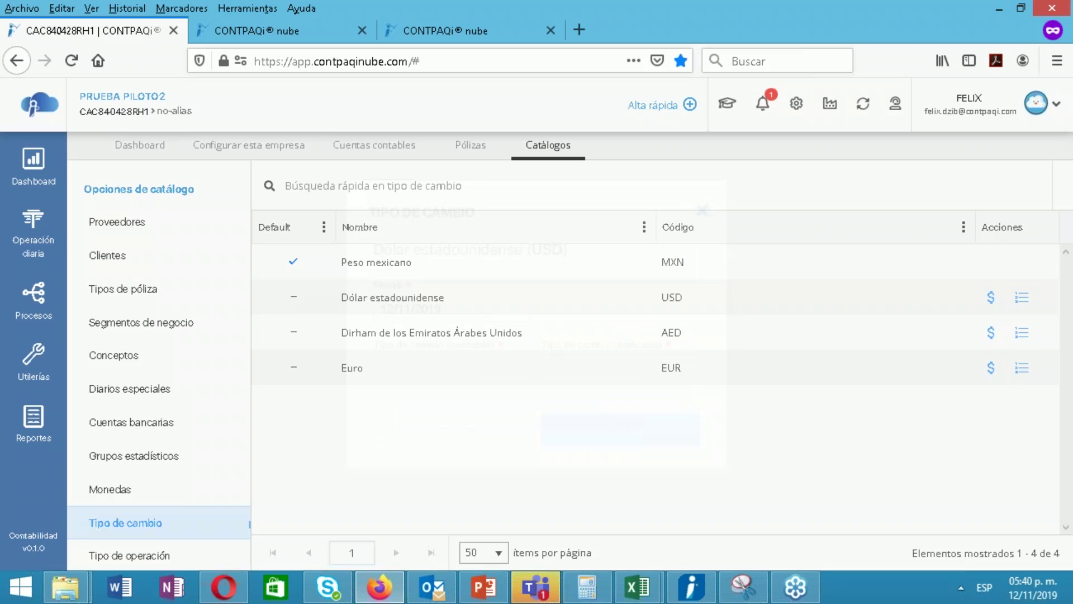
click(1023, 301)
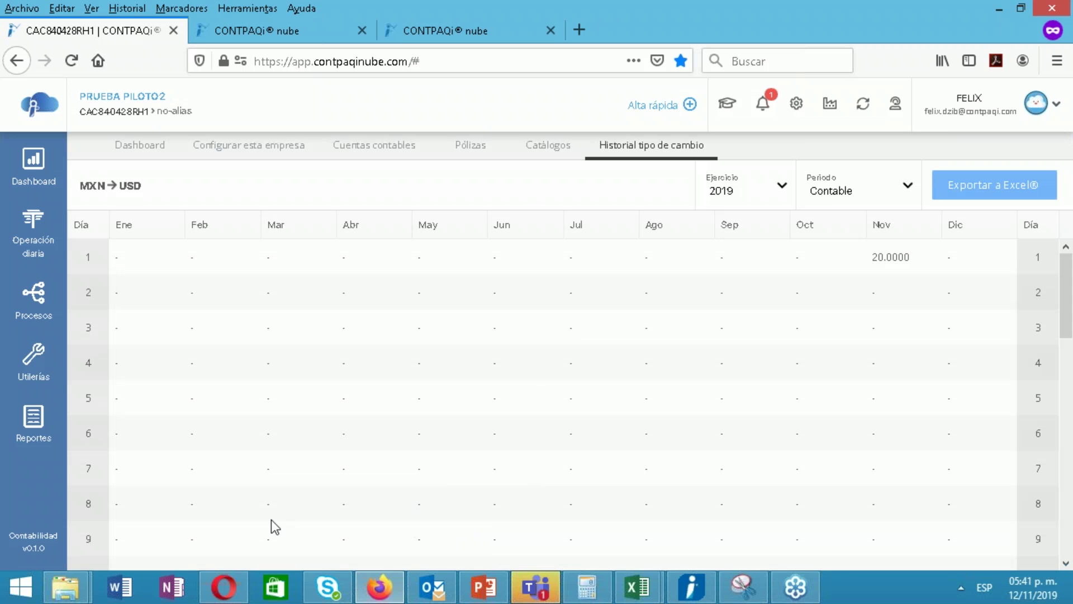
click(1052, 61)
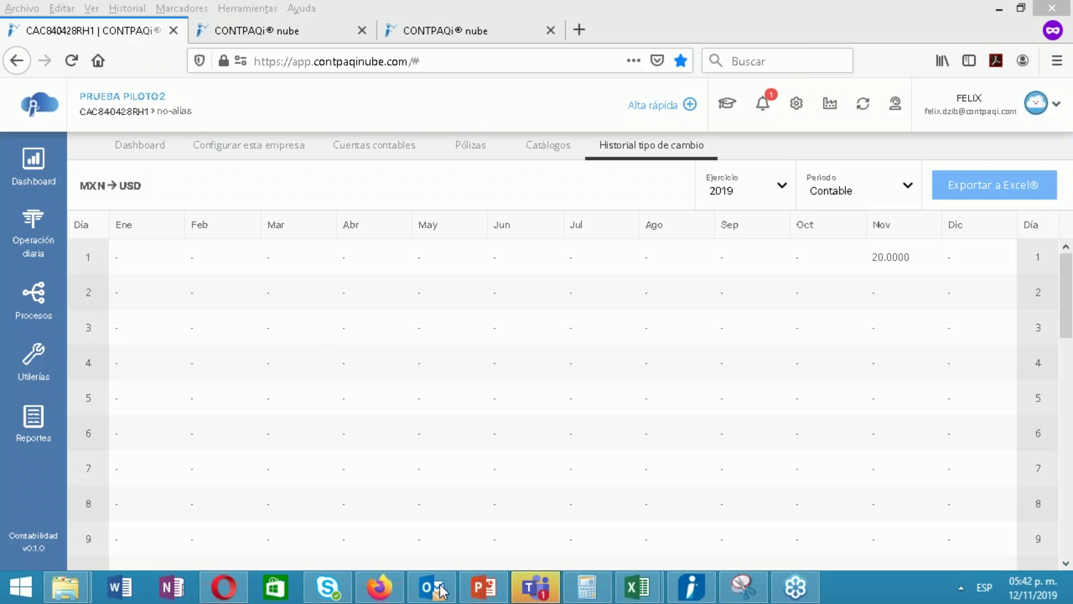
click(525, 590)
Hide the Teams chat, view the Notificaciones panel, then return to the Tareas del piloto slide
click(526, 591)
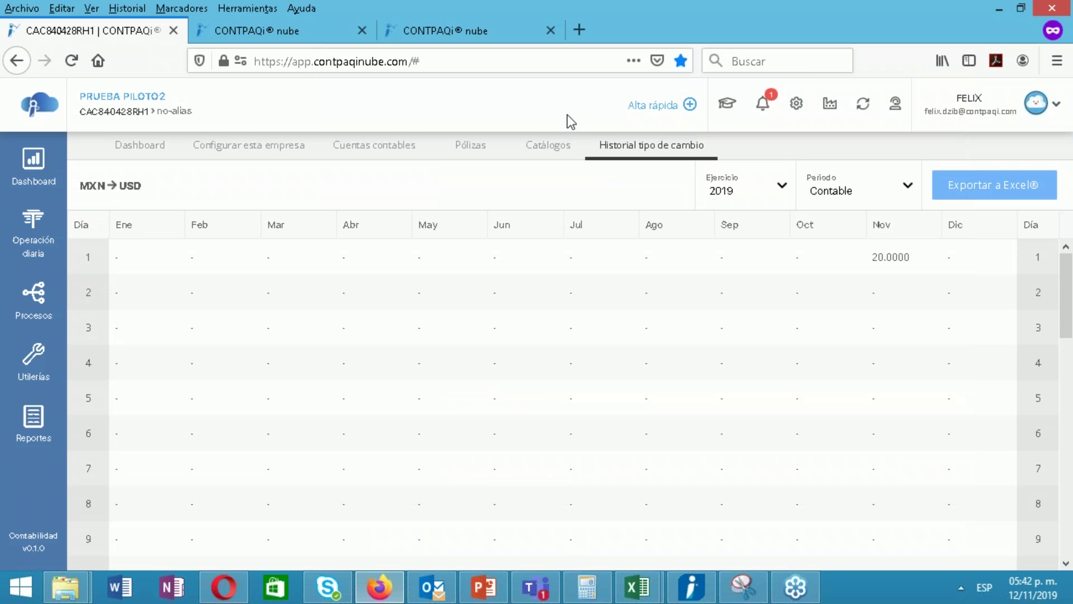
click(763, 104)
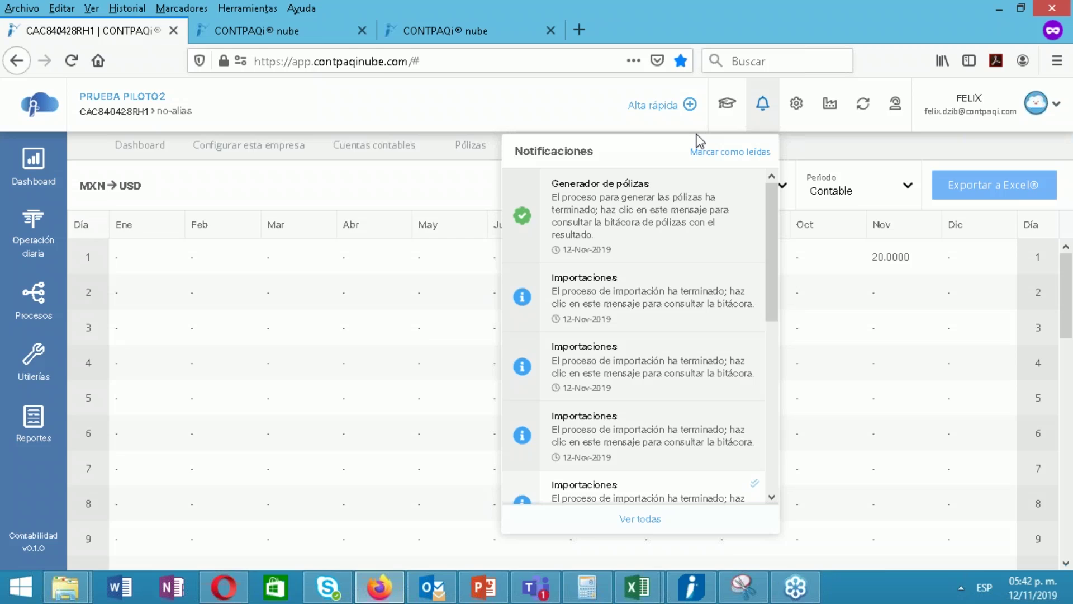
key(alt+Tab)
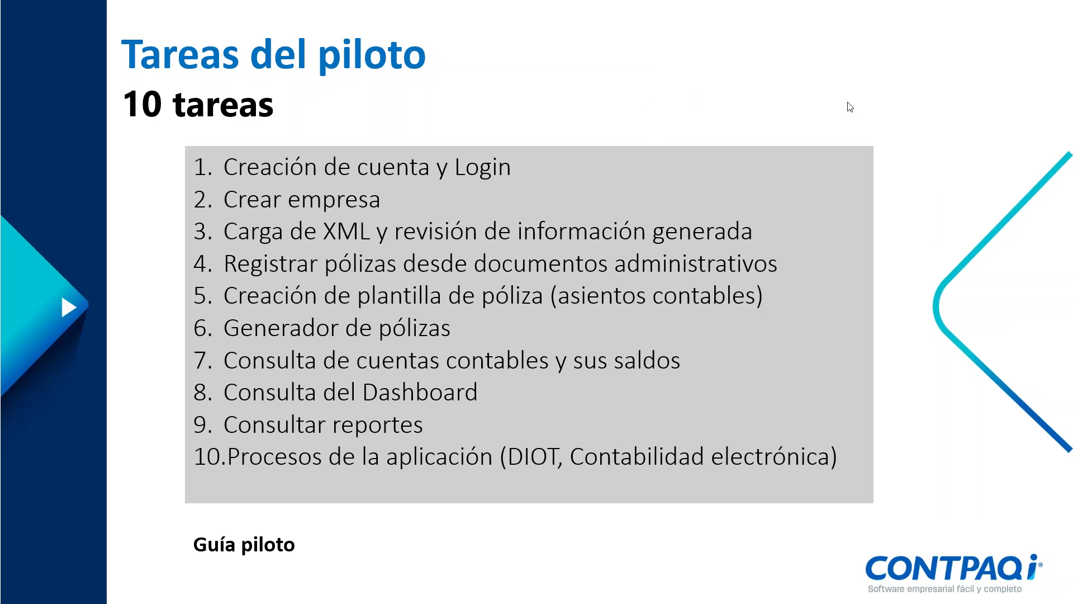